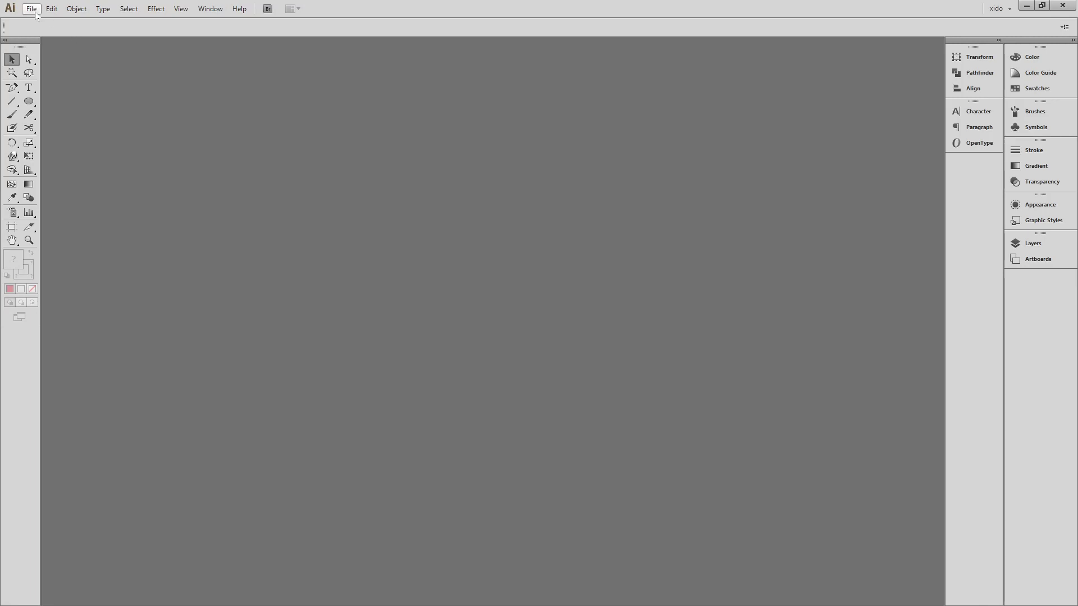
# - Create a new document 160 mm wide and 120 mm high
pyautogui.click(34, 19)
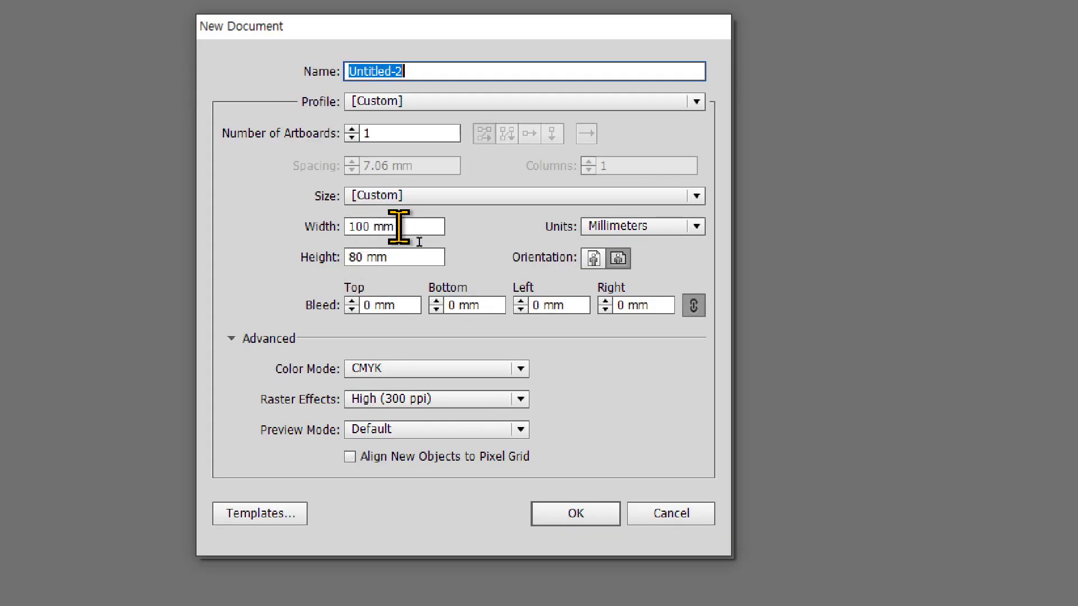
pyautogui.moveTo(422, 243); pyautogui.dragTo(393, 243)
pyautogui.write('160')
pyautogui.press('Tab')
pyautogui.write('120')
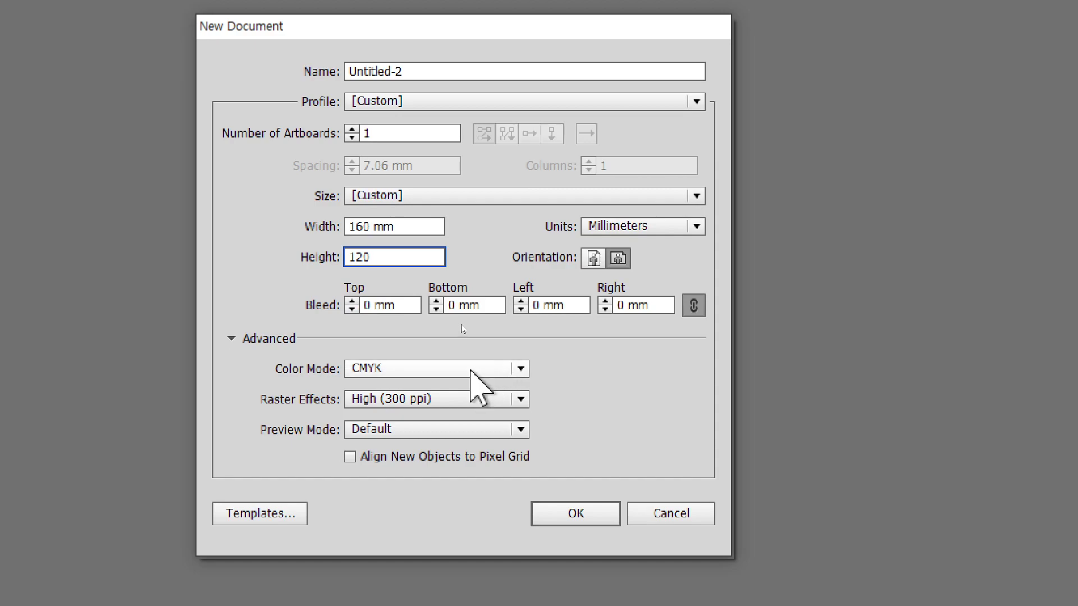
pyautogui.click(581, 514)
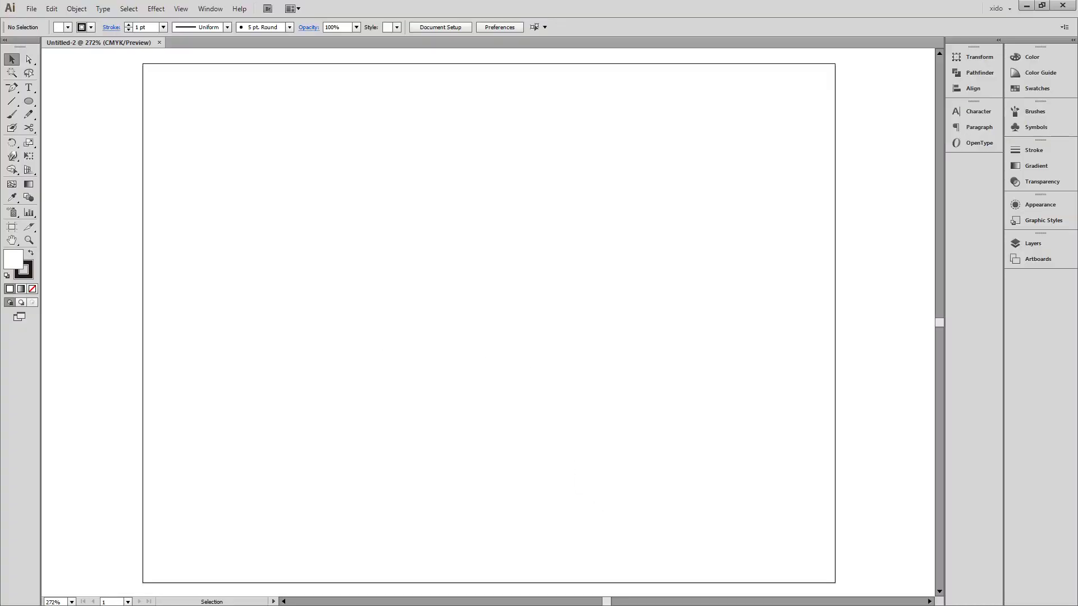
# - Switch to the exam PDF in Acrobat Reader and review the pattern, clipping mask, brush and effect requirements
pyautogui.hotkey('alt', 'Tab')
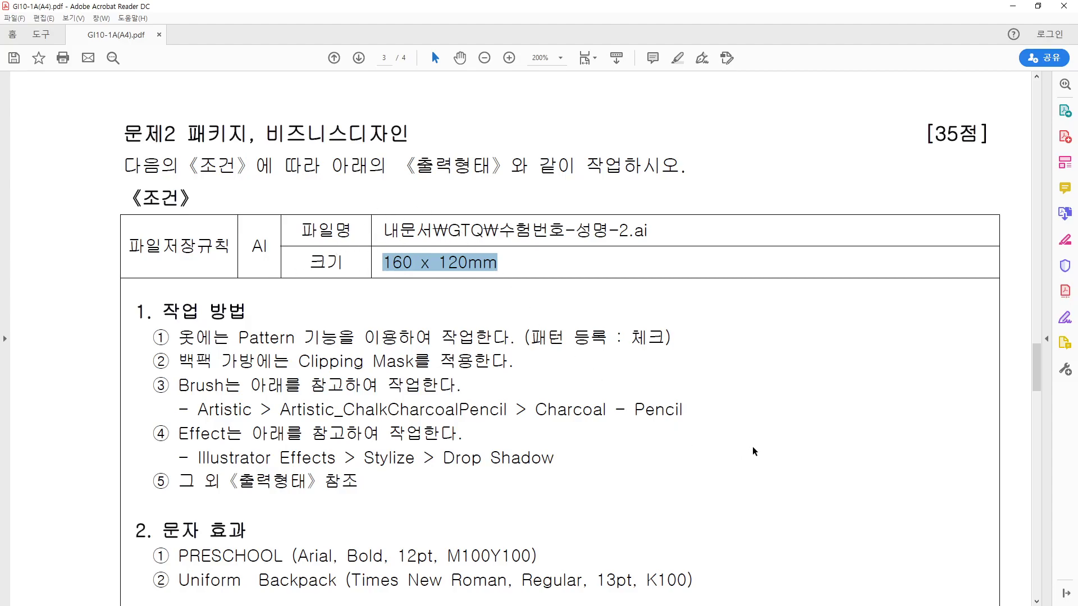
pyautogui.scroll(-2, 753, 451)
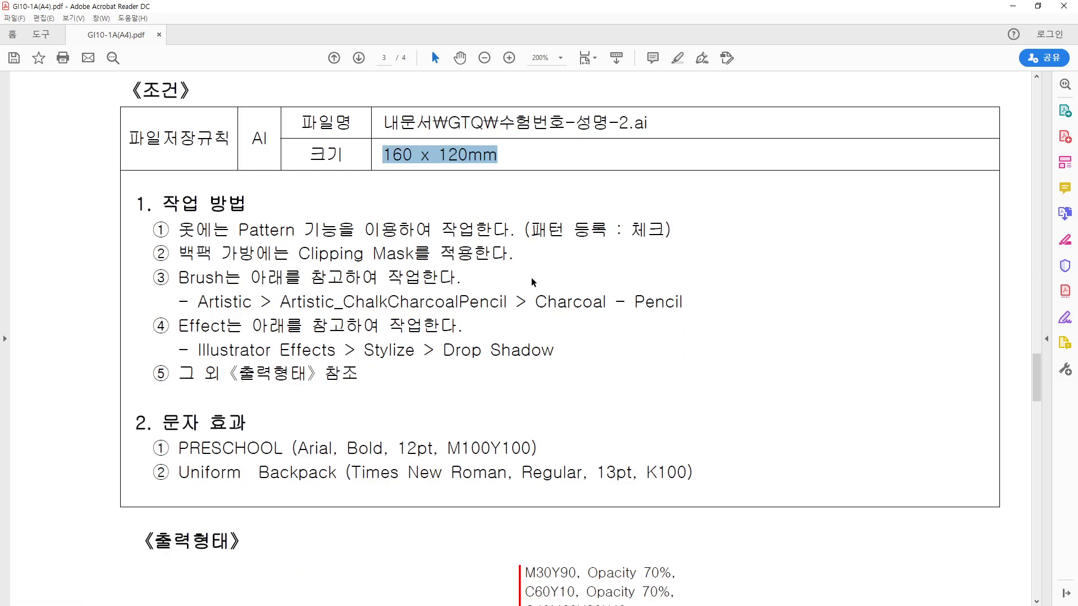
pyautogui.moveTo(530, 229); pyautogui.dragTo(671, 230)
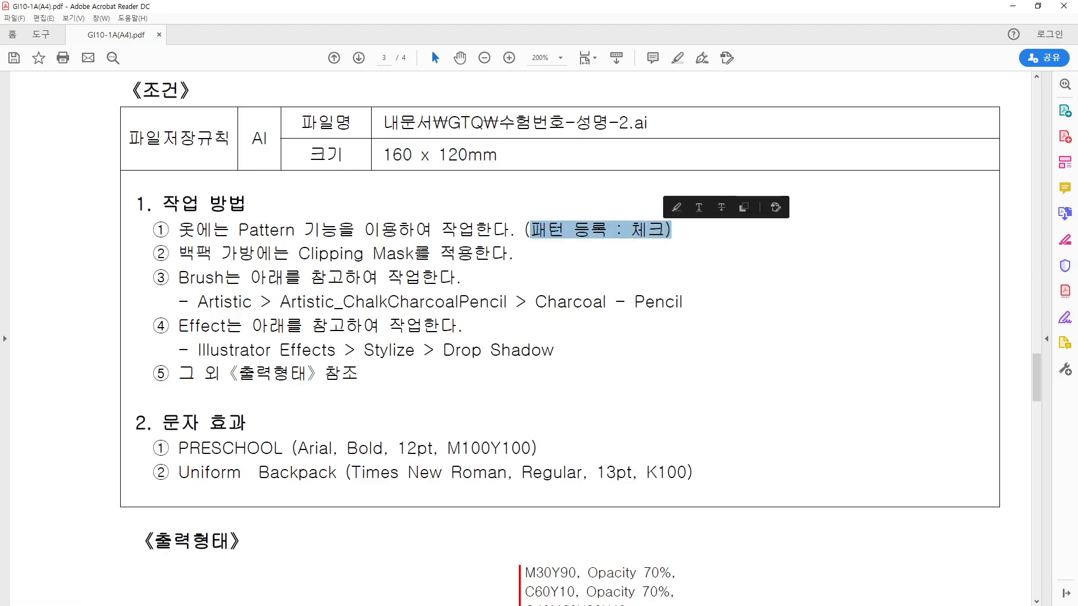
pyautogui.scroll(-1, 533, 332)
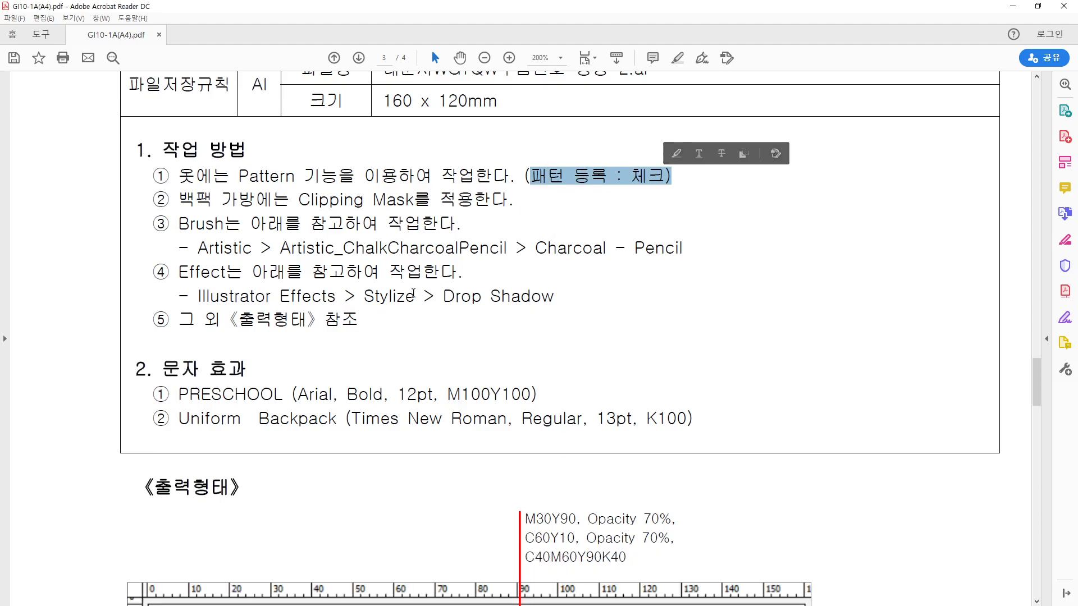
pyautogui.moveTo(291, 198); pyautogui.dragTo(431, 200)
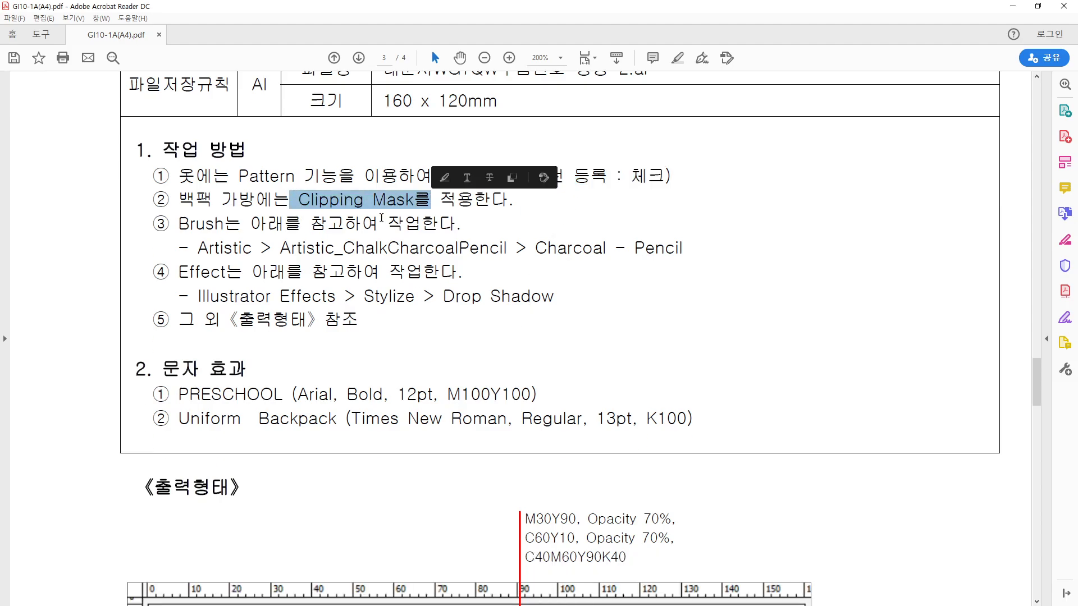
pyautogui.moveTo(190, 248); pyautogui.dragTo(660, 242)
pyautogui.moveTo(217, 297); pyautogui.dragTo(508, 308)
pyautogui.scroll(-6, 508, 308)
# - Copy "PRESCHOO" from the PDF's text requirements and paste it in Illustrator, placing it outside the artboard's upper-left corner
pyautogui.click(247, 236)
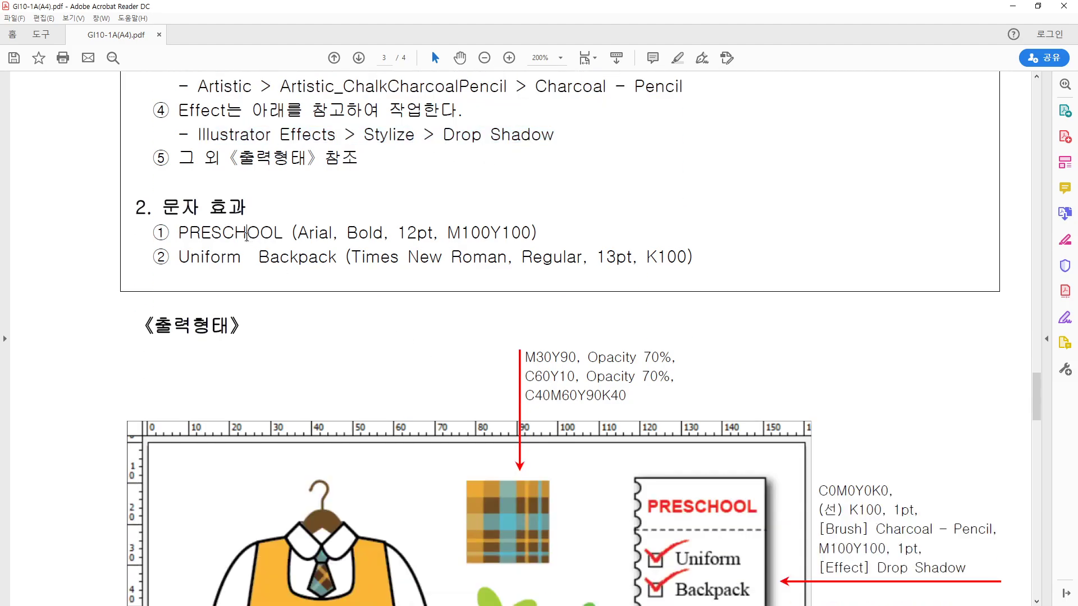
pyautogui.moveTo(178, 230); pyautogui.dragTo(273, 233)
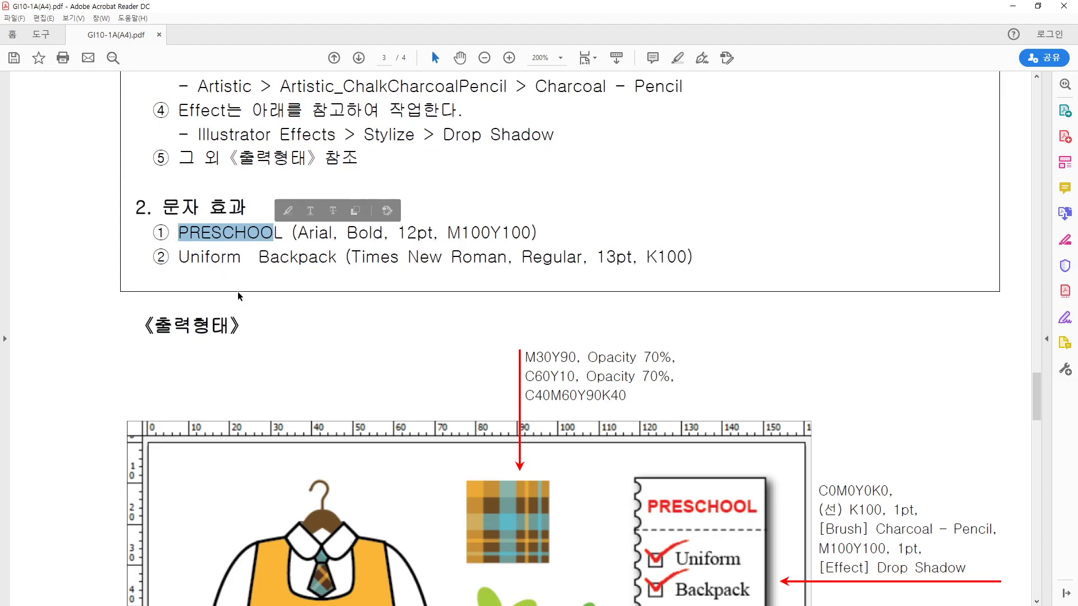
pyautogui.hotkey('ctrl', 'c')
pyautogui.hotkey('alt', 'Tab')
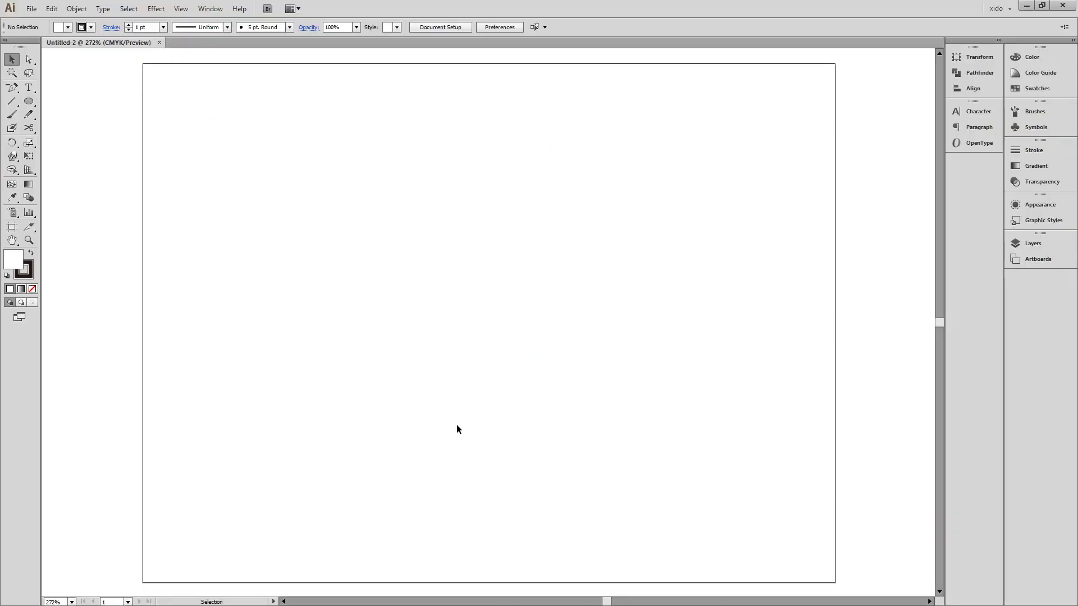
pyautogui.hotkey('ctrl', 'v')
pyautogui.moveTo(498, 330); pyautogui.dragTo(85, 96)
# - Copy "Uniform Backpack" from the PDF's text requirements and paste it into the Illustrator document
pyautogui.hotkey('alt', 'Tab')
pyautogui.click(186, 256)
pyautogui.moveTo(176, 257); pyautogui.dragTo(336, 258)
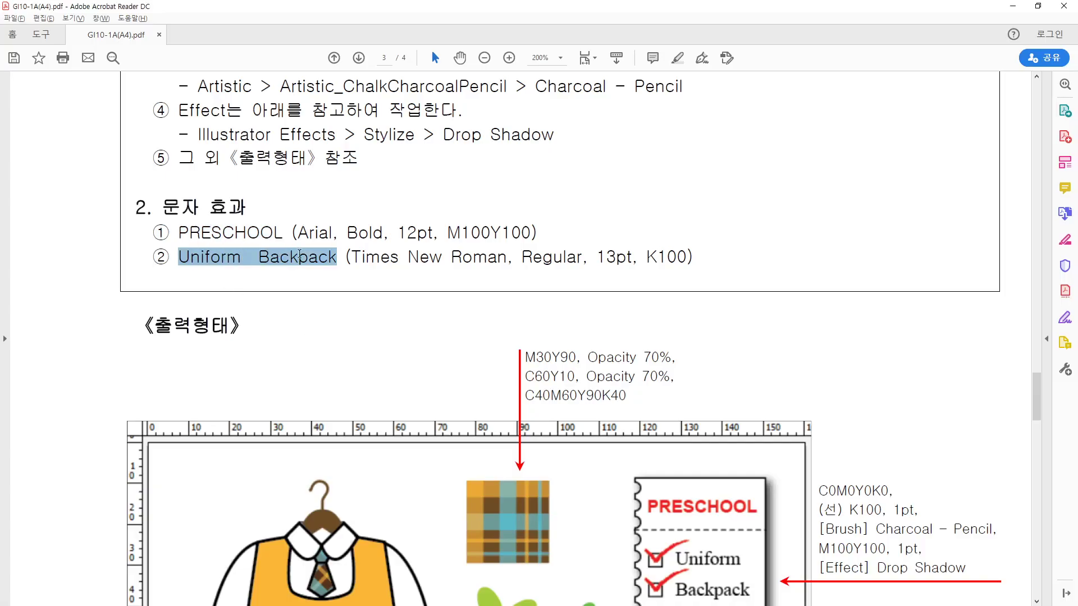
pyautogui.hotkey('ctrl', 'c')
pyautogui.hotkey('alt', 'Tab')
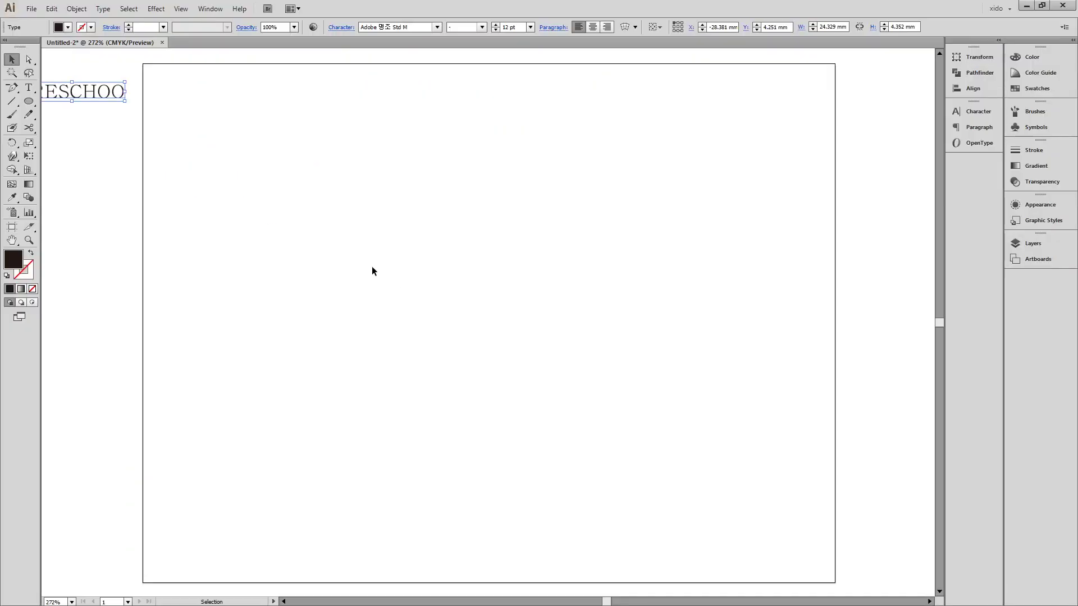
pyautogui.hotkey('ctrl', 'v')
# - Add the missing "L" to the end of the pasted heading so it reads PRESCHOOL
pyautogui.press('t')
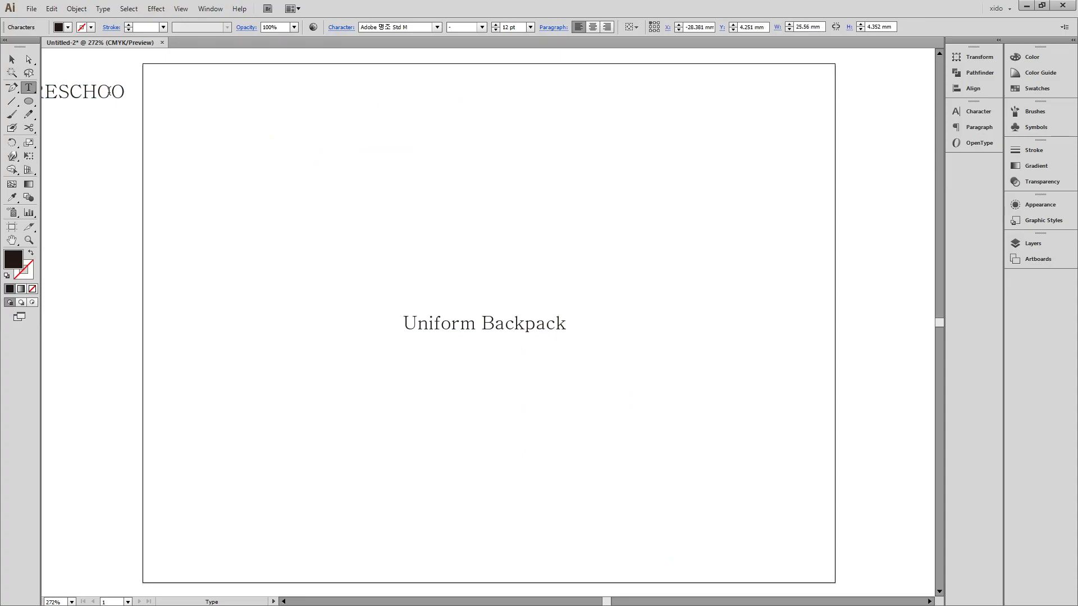
pyautogui.write('L')
pyautogui.press('Escape')
# - Move the Uniform Backpack text outside the artboard, directly beneath the PRESCHOOL text
pyautogui.moveTo(508, 308); pyautogui.dragTo(172, 155)
pyautogui.moveTo(191, 242); pyautogui.dragTo(439, 264)
pyautogui.moveTo(365, 179); pyautogui.dragTo(302, 148)
pyautogui.click(305, 197)
# - Check the font requirements in the PDF and set the PRESCHOOL text to Arial Bold
pyautogui.hotkey('alt', 'Tab')
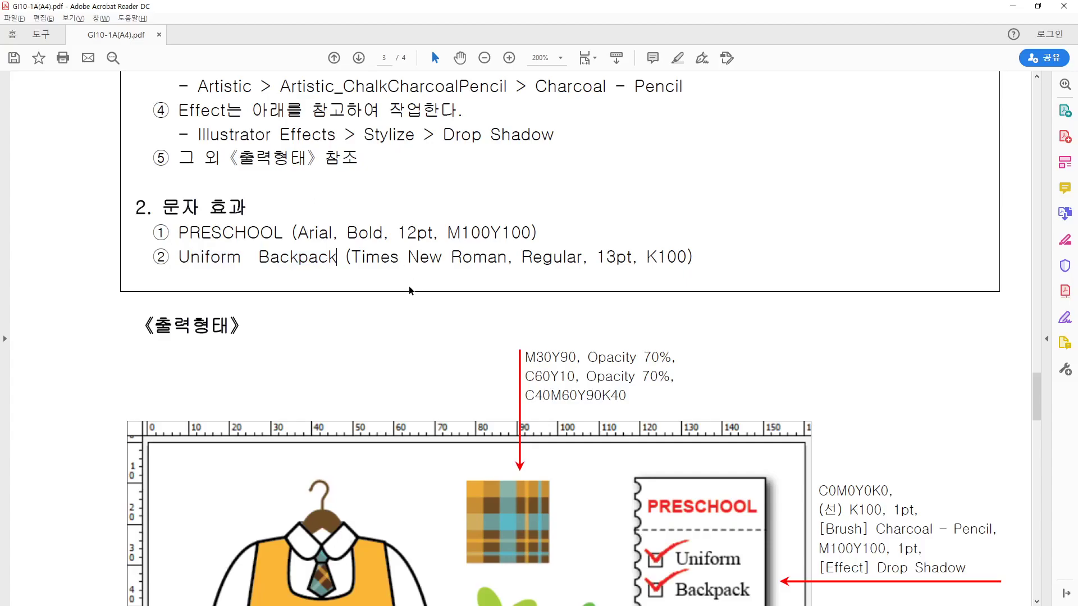
pyautogui.hotkey('alt', 'Tab')
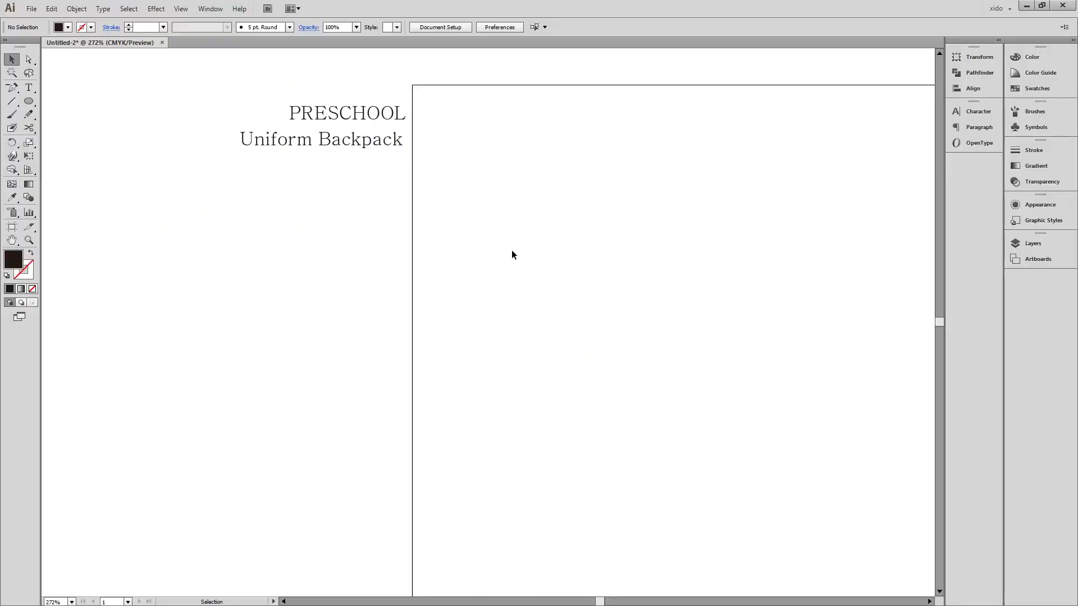
pyautogui.click(374, 111)
pyautogui.click(978, 111)
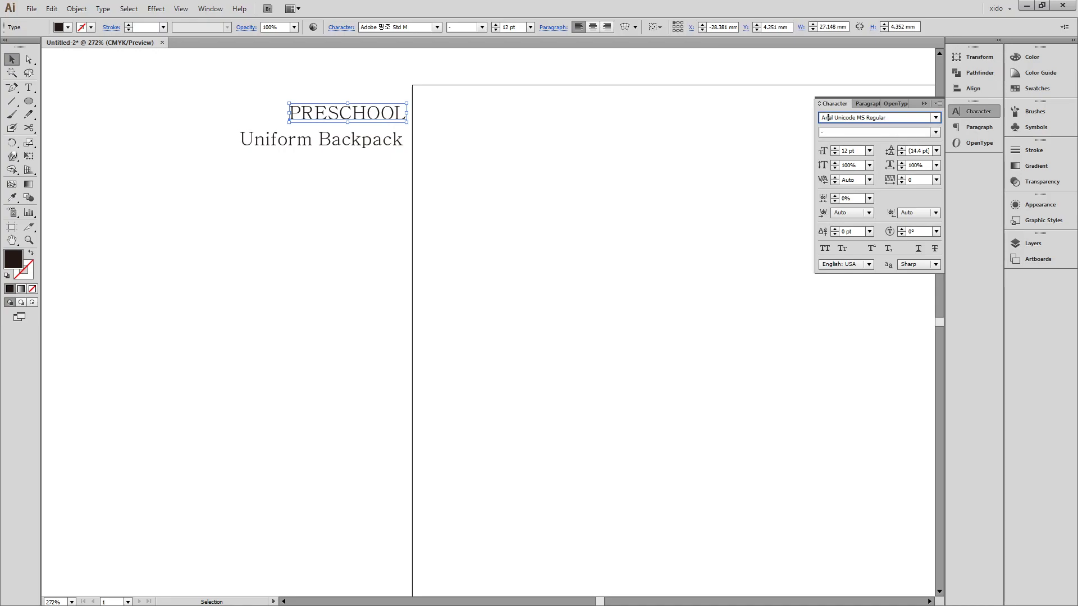
pyautogui.press('Return')
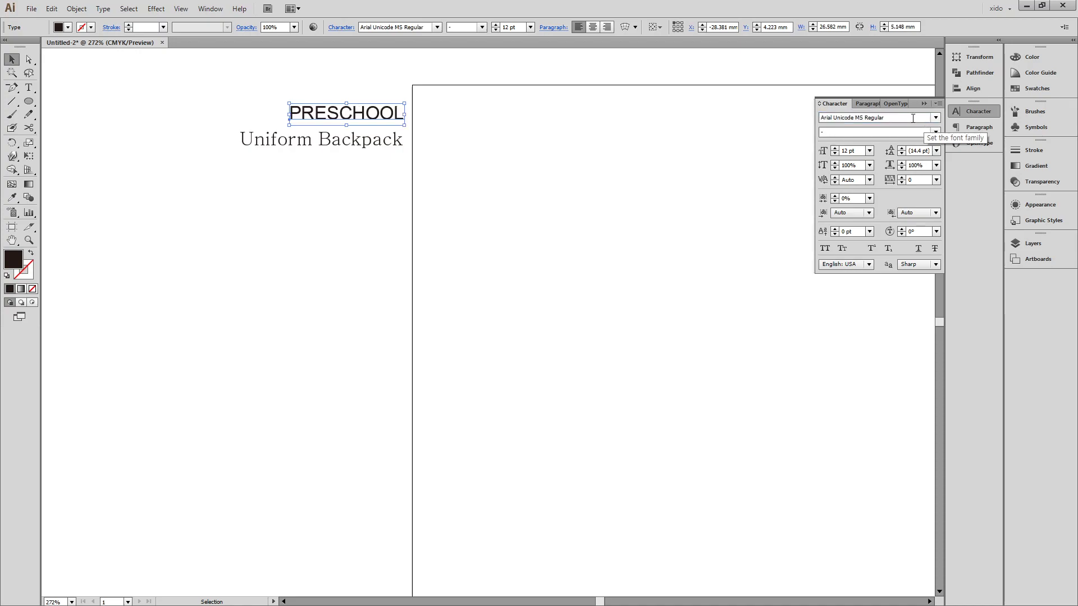
pyautogui.click(936, 117)
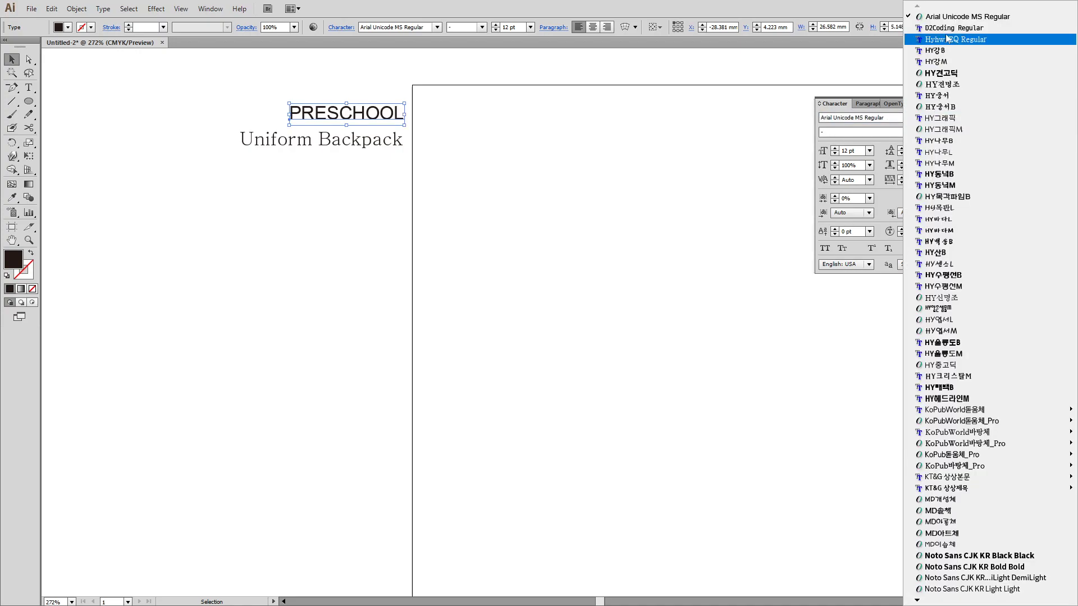
pyautogui.moveTo(935, 603)
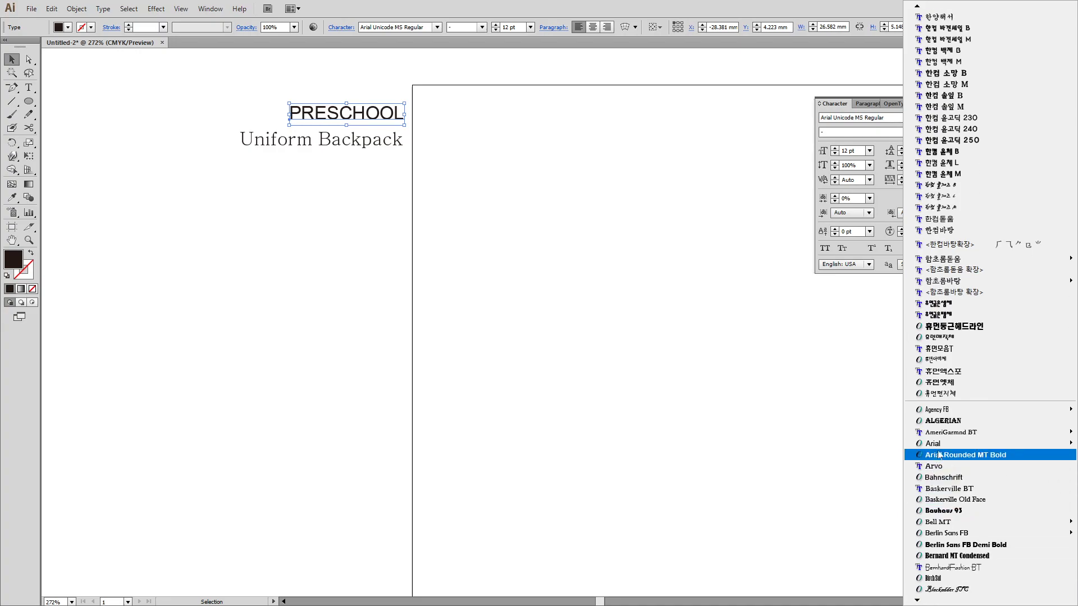
pyautogui.moveTo(942, 447)
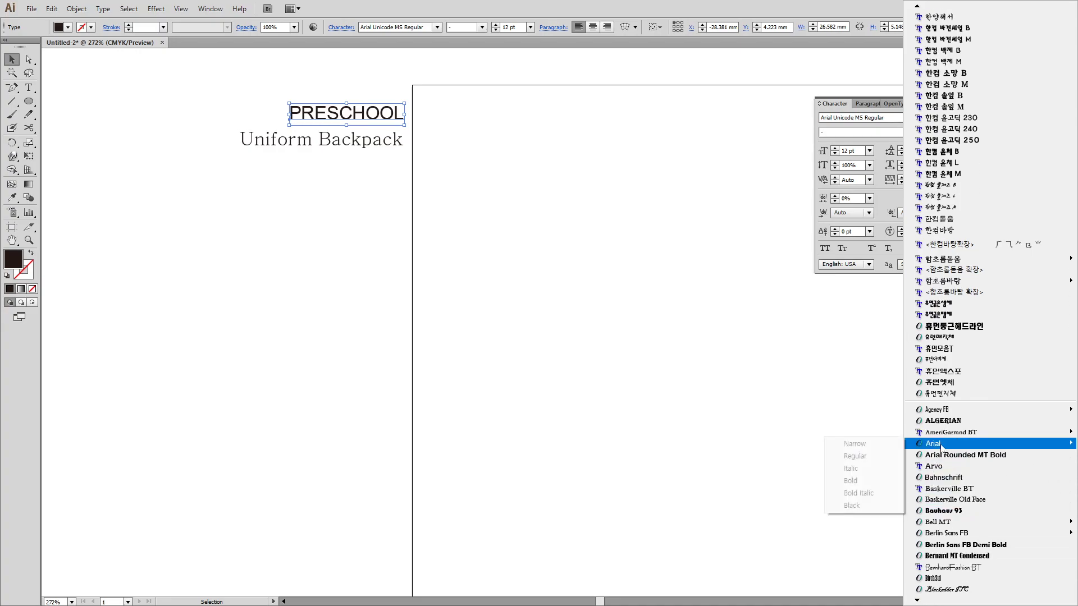
pyautogui.click(866, 481)
pyautogui.click(103, 8)
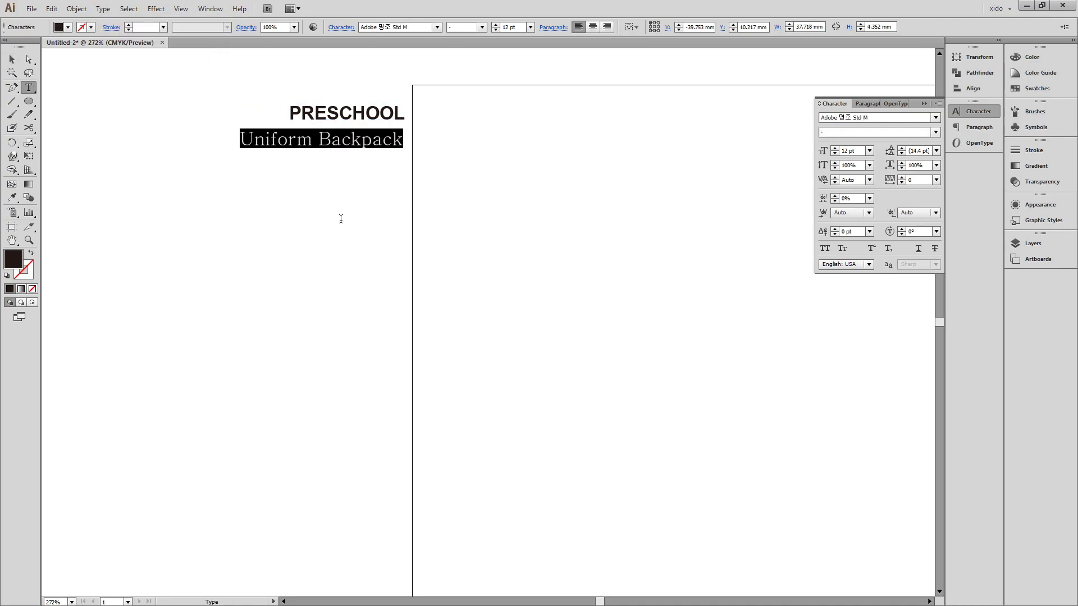
pyautogui.press('Escape')
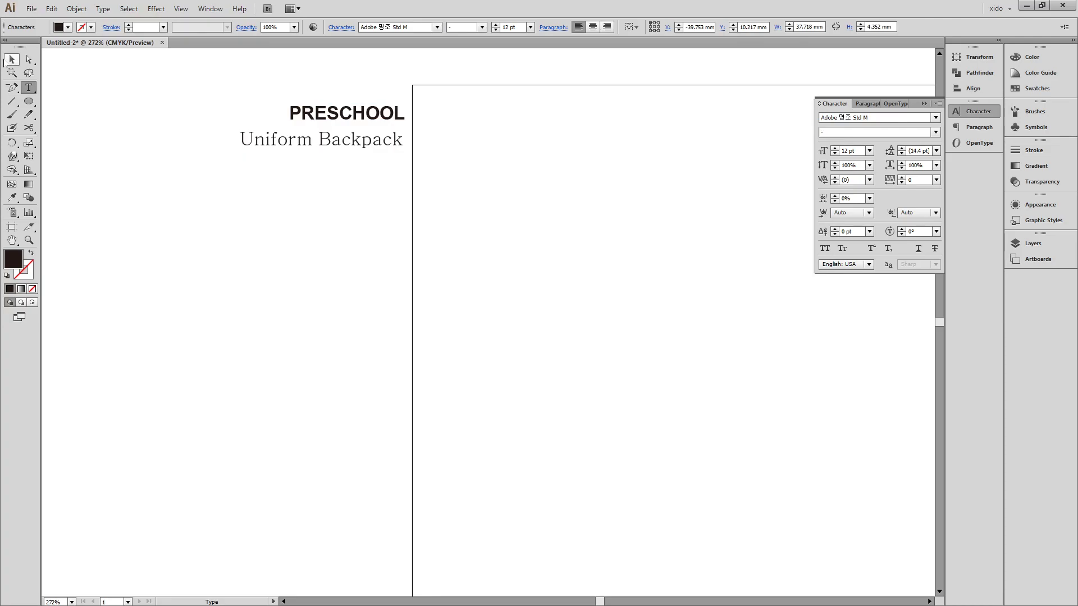
pyautogui.click(423, 216)
# - Check the second font requirement in the PDF and set the Uniform Backpack text to Times New Roman Regular
pyautogui.hotkey('alt', 'Tab')
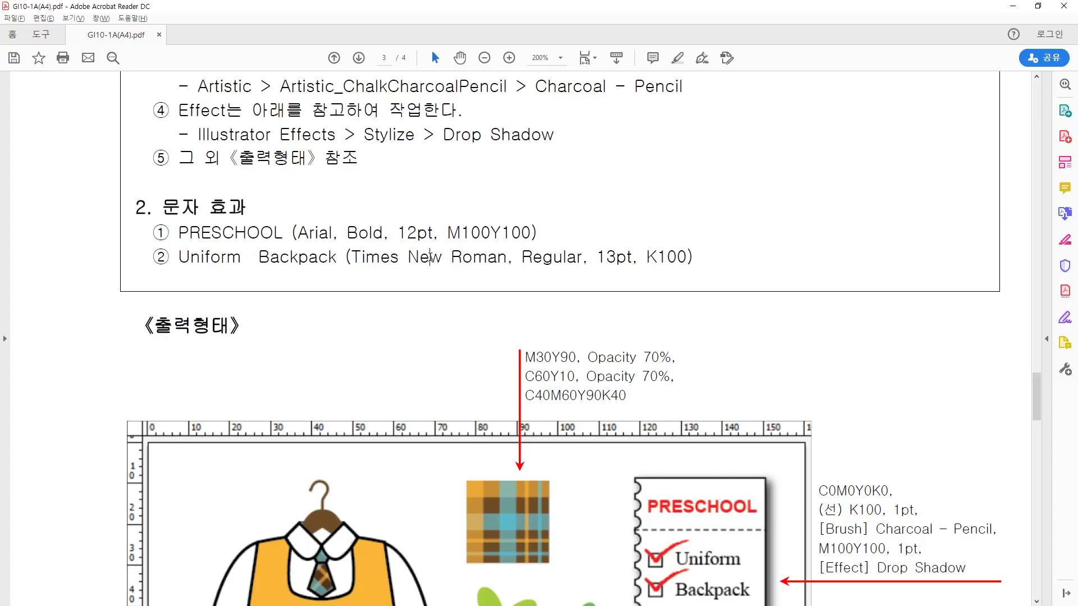
pyautogui.hotkey('alt', 'Tab')
pyautogui.click(366, 145)
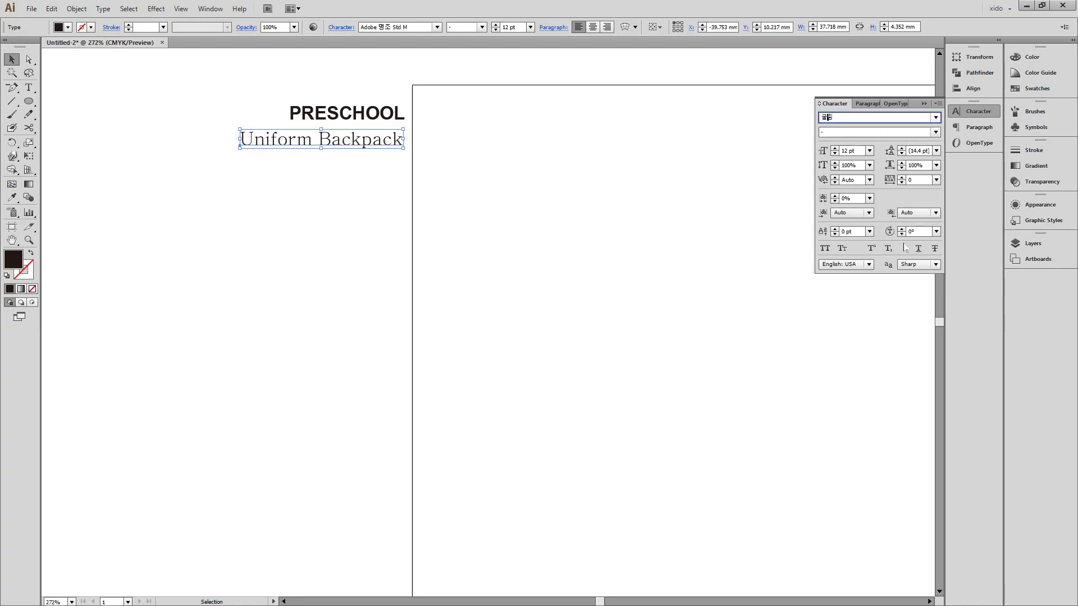
pyautogui.write('E')
pyautogui.press('BackSpace')
pyautogui.write('Times New Roman')
pyautogui.press('Return')
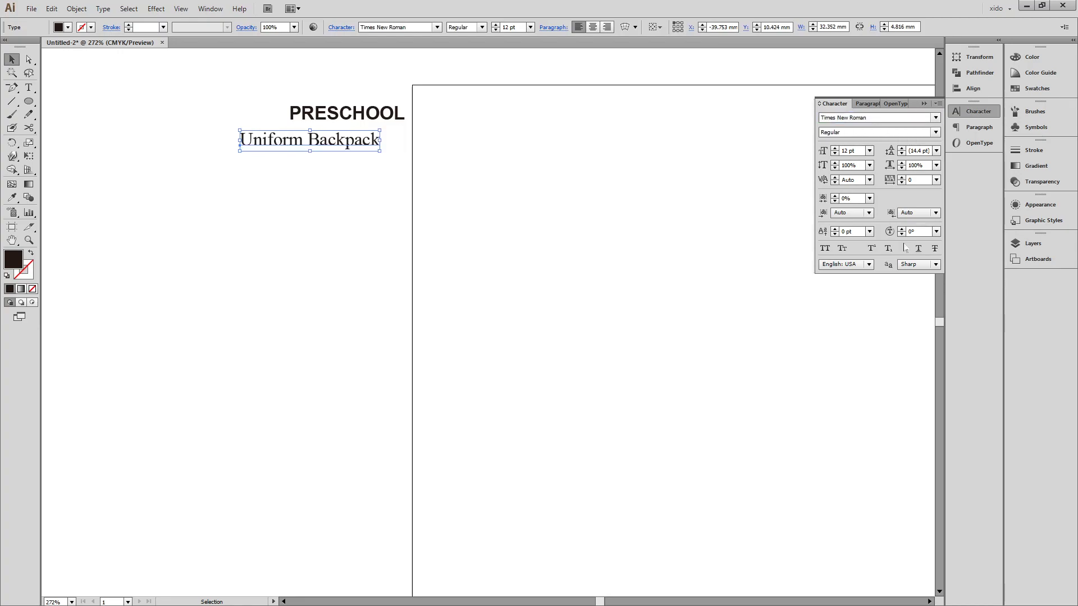
# - Check the required size in the PDF and set the Uniform Backpack text to 13 pt
pyautogui.click(545, 235)
pyautogui.hotkey('alt', 'Tab')
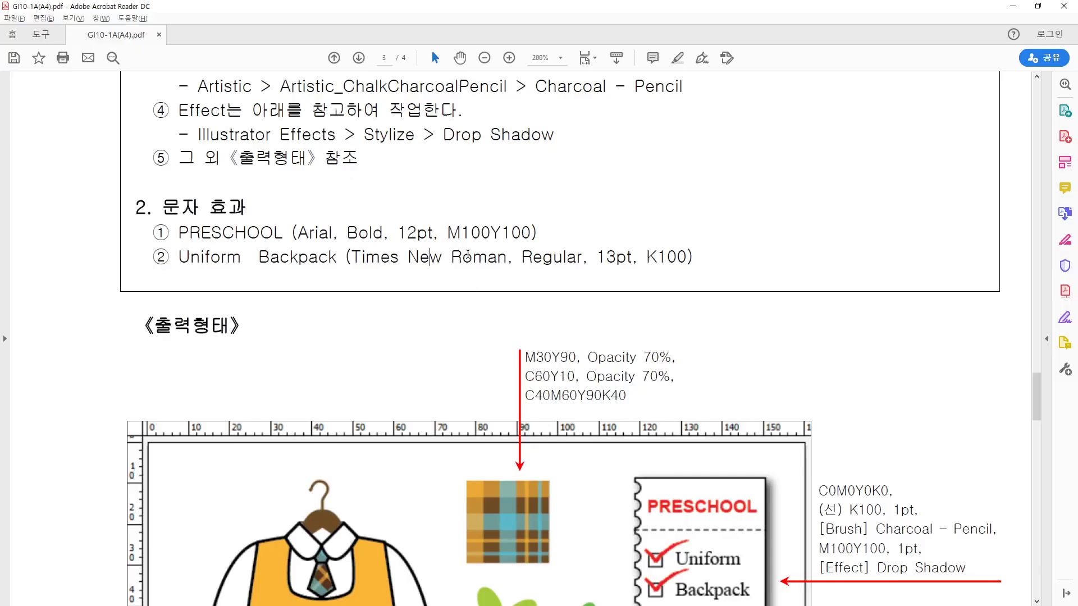
pyautogui.moveTo(534, 258); pyautogui.dragTo(638, 258)
pyautogui.hotkey('alt', 'Tab')
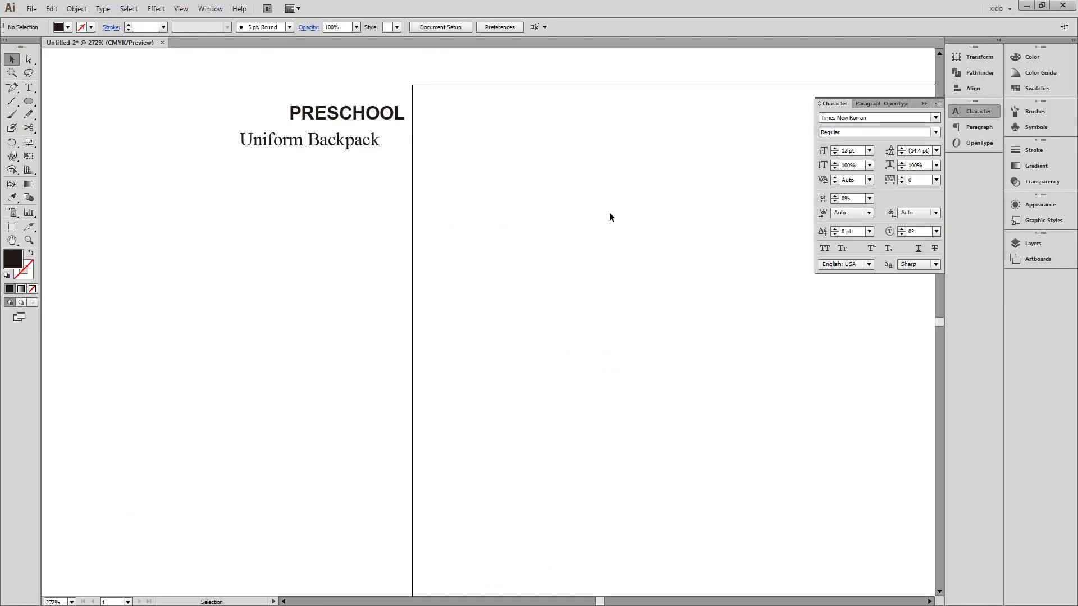
pyautogui.click(358, 149)
pyautogui.click(835, 148)
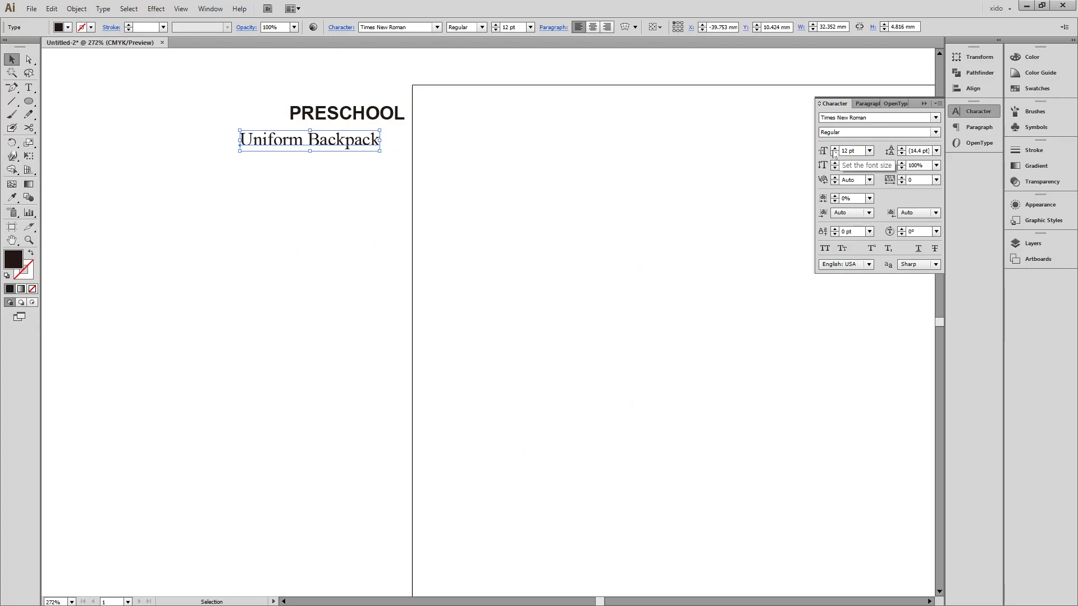
# - Check the required color in the PDF and fill the PRESCHOOL text with M 100, Y 100 and K 0
pyautogui.click(406, 114)
pyautogui.click(417, 154)
pyautogui.click(371, 114)
pyautogui.hotkey('alt', 'Tab')
pyautogui.moveTo(446, 233); pyautogui.dragTo(527, 232)
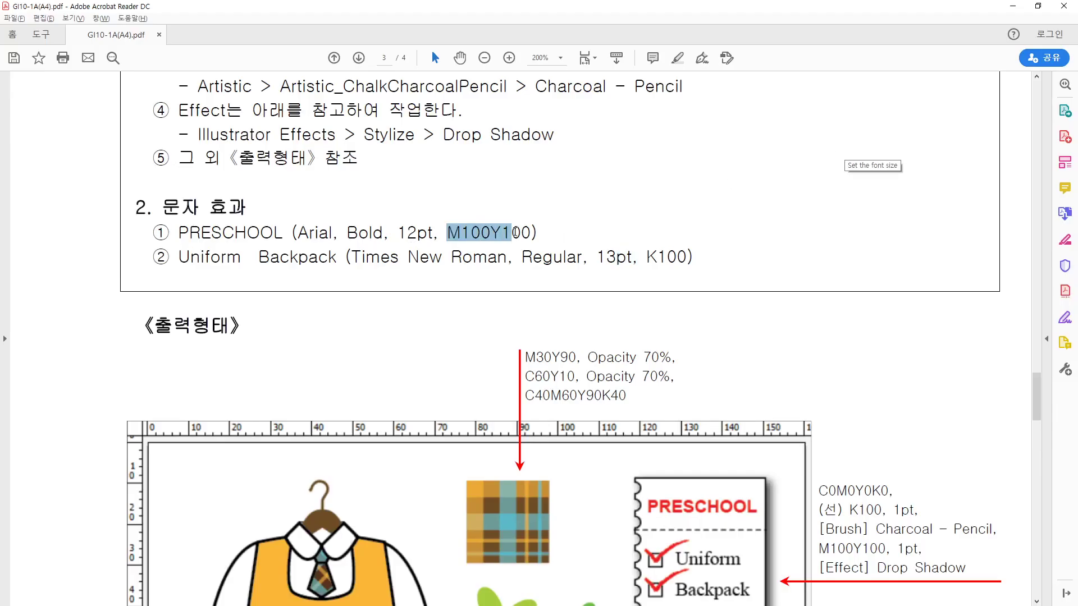
pyautogui.hotkey('alt', 'Tab')
pyautogui.click(1026, 61)
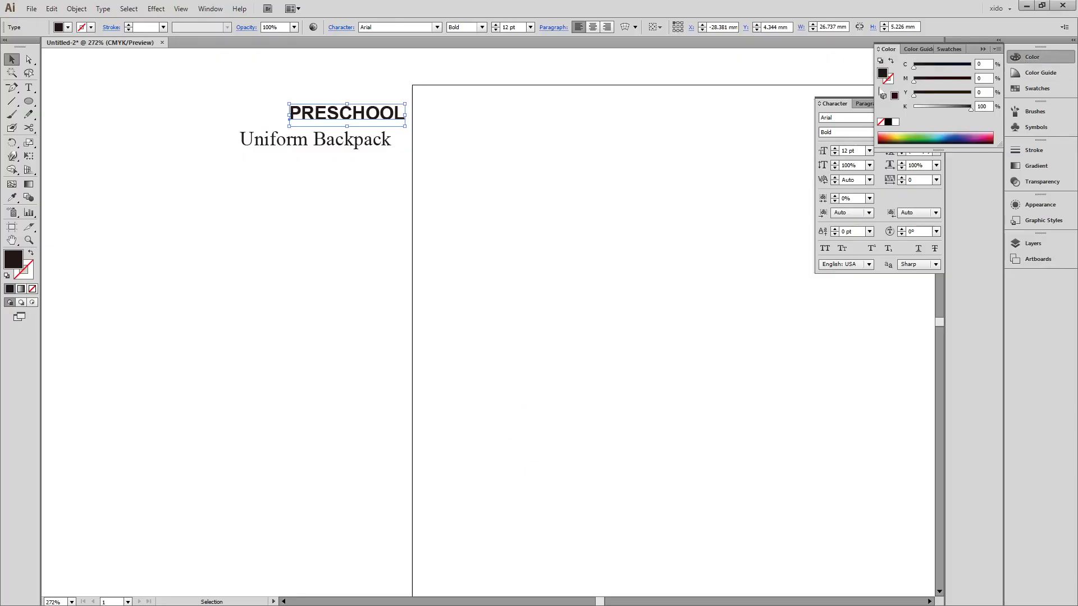
pyautogui.click(983, 79)
pyautogui.write('100')
pyautogui.press('Tab')
pyautogui.press('Return')
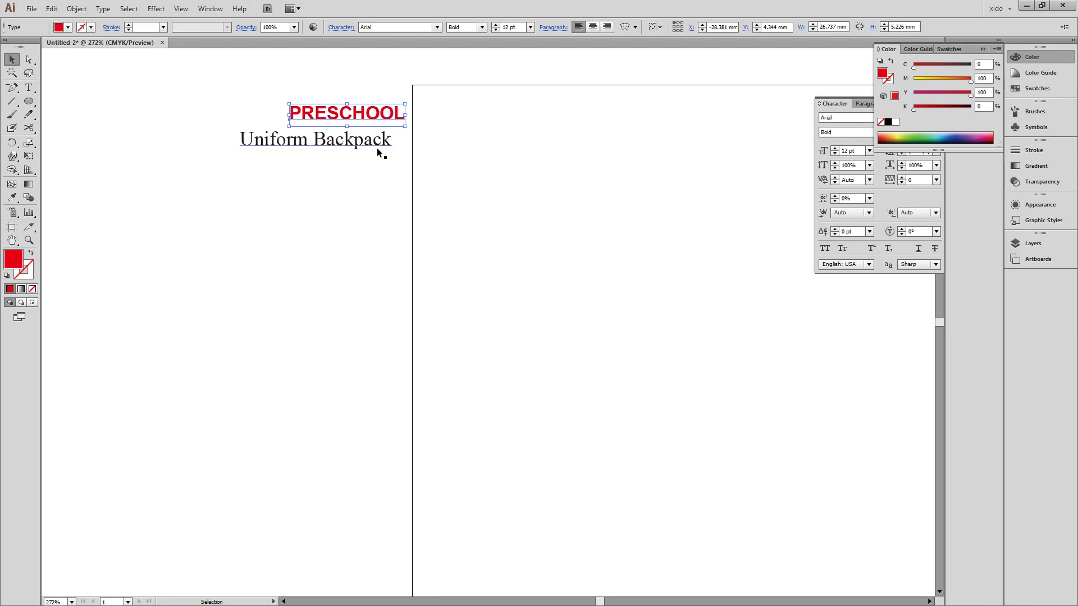
# - Recheck the PDF's text requirements and nudge the Uniform Backpack text rightward to line up its end with PRESCHOOL
pyautogui.hotkey('alt', 'Tab')
pyautogui.hotkey('alt', 'Tab')
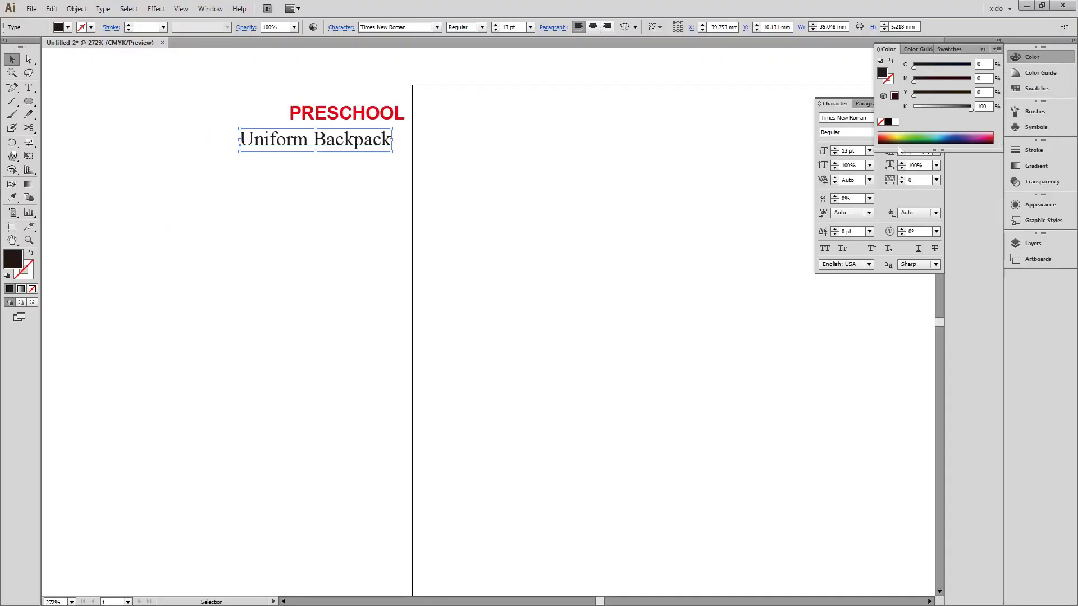
pyautogui.moveTo(349, 148); pyautogui.dragTo(364, 149)
pyautogui.click(453, 200)
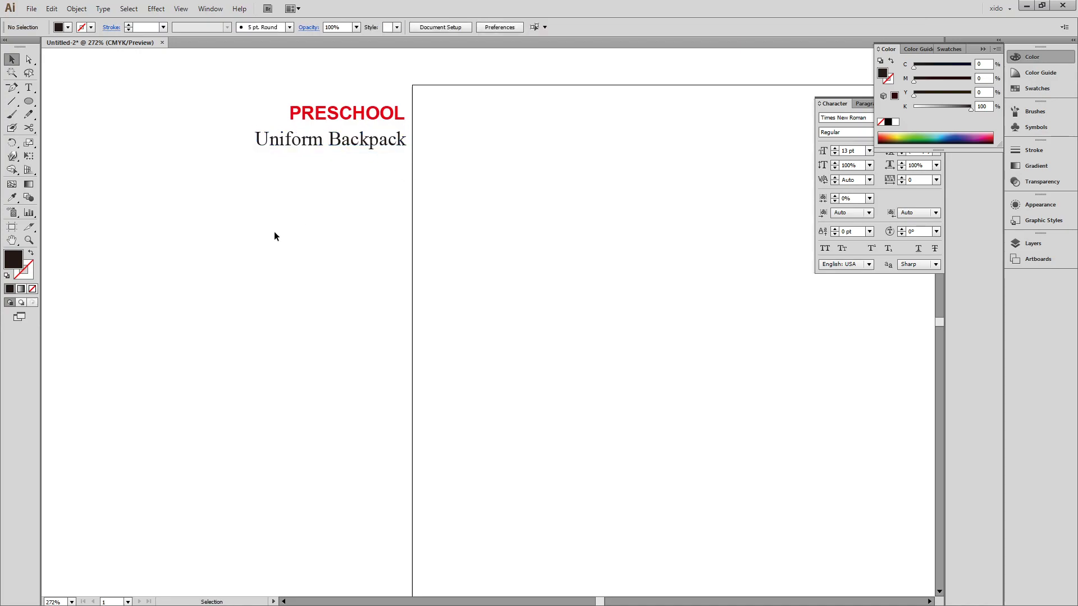
pyautogui.click(897, 135)
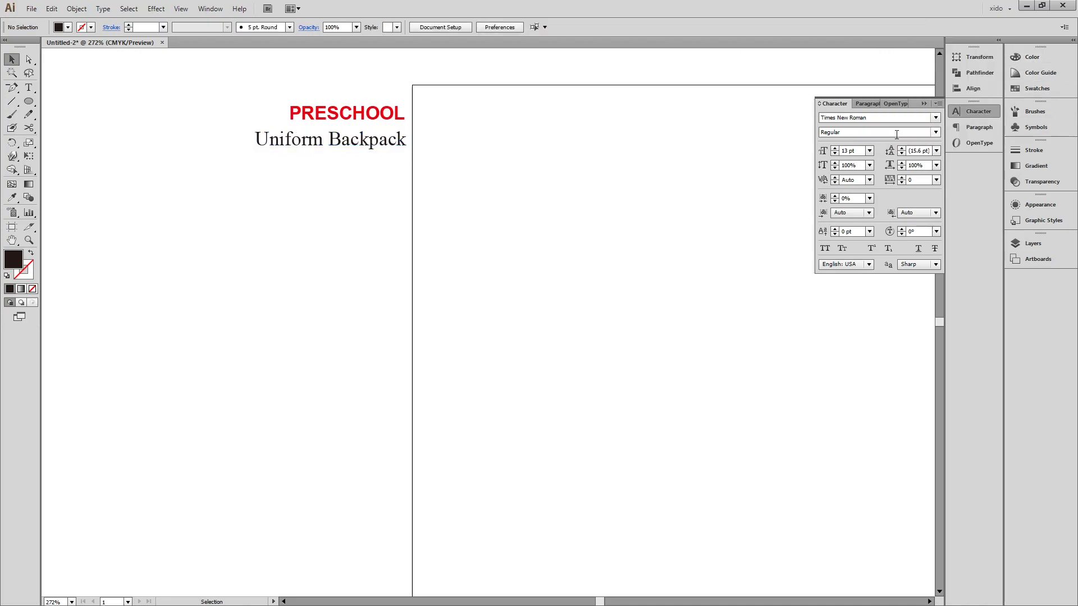
# - Check the required plaid pattern colors and opacities in the PDF and move the PDF window aside
pyautogui.click(967, 113)
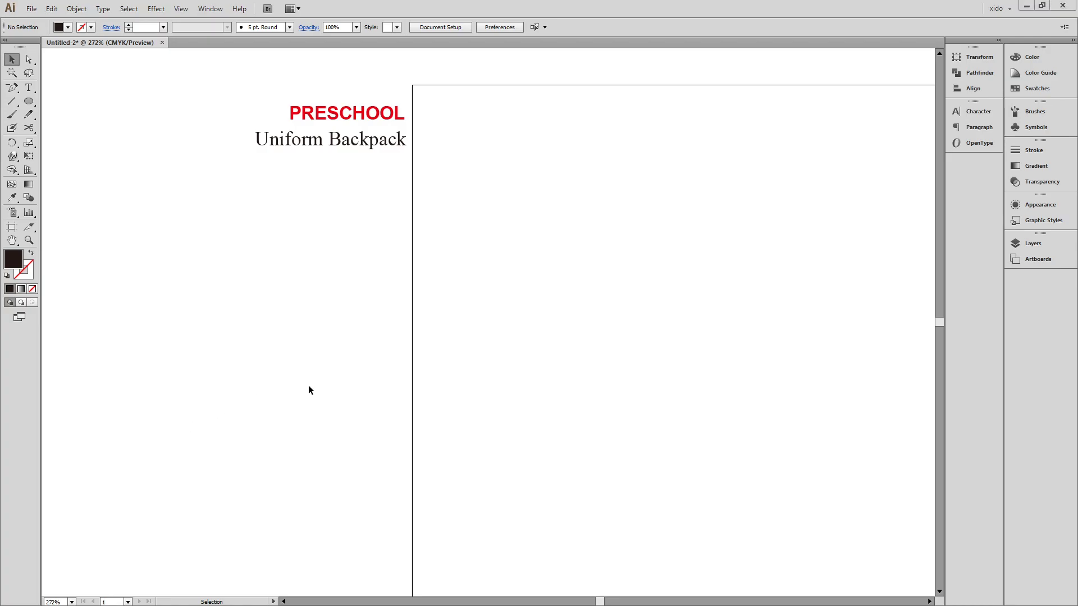
pyautogui.hotkey('alt', 'Tab')
pyautogui.scroll(-10, 430, 370)
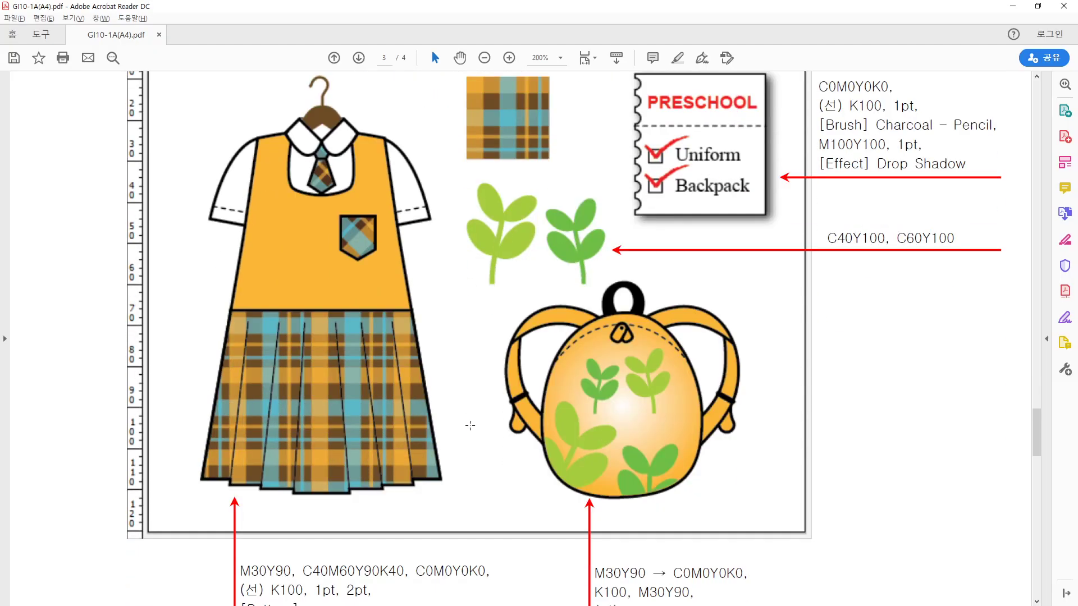
pyautogui.scroll(-1, 471, 426)
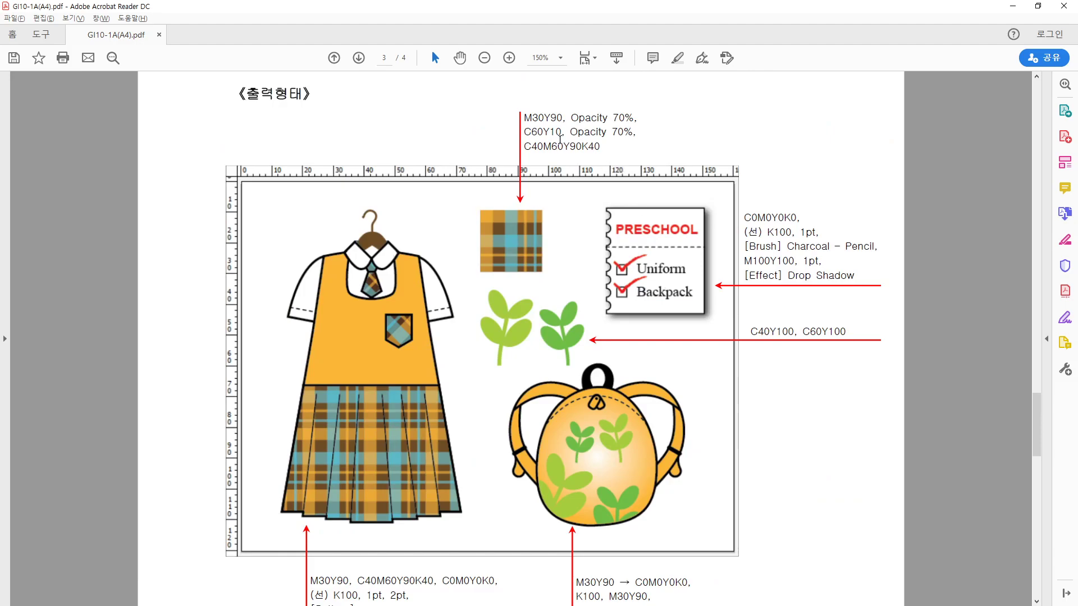
pyautogui.moveTo(522, 114)
pyautogui.mouseDown()
pyautogui.moveTo(637, 120)
pyautogui.moveTo(650, 139)
pyautogui.mouseUp()
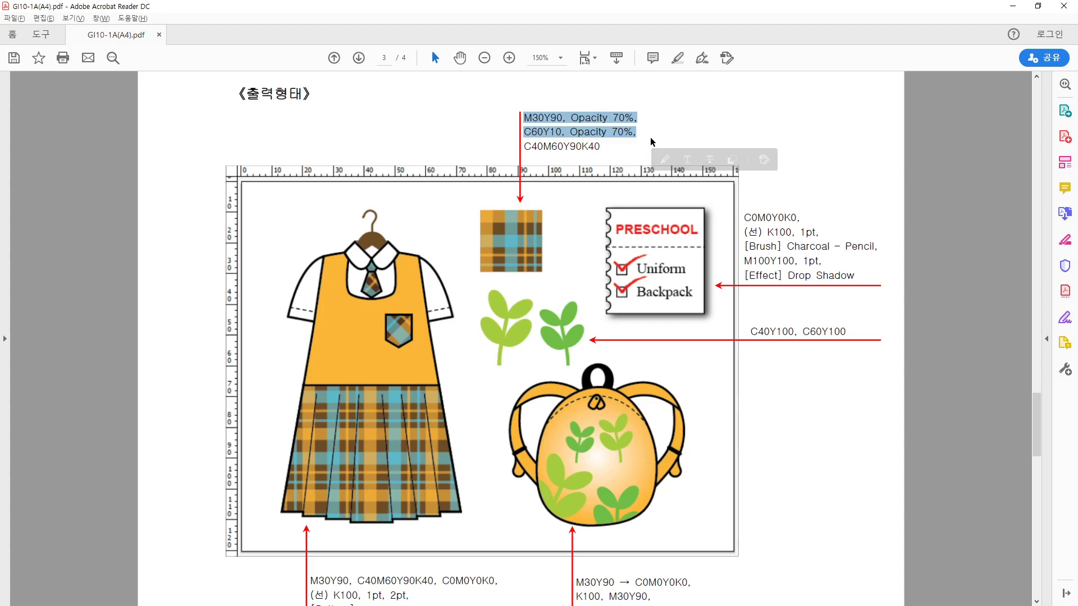
pyautogui.moveTo(522, 114); pyautogui.dragTo(600, 147)
pyautogui.moveTo(393, 6)
pyautogui.mouseDown()
pyautogui.moveTo(411, 107)
pyautogui.moveTo(474, 24)
pyautogui.moveTo(33, 17)
pyautogui.mouseUp()
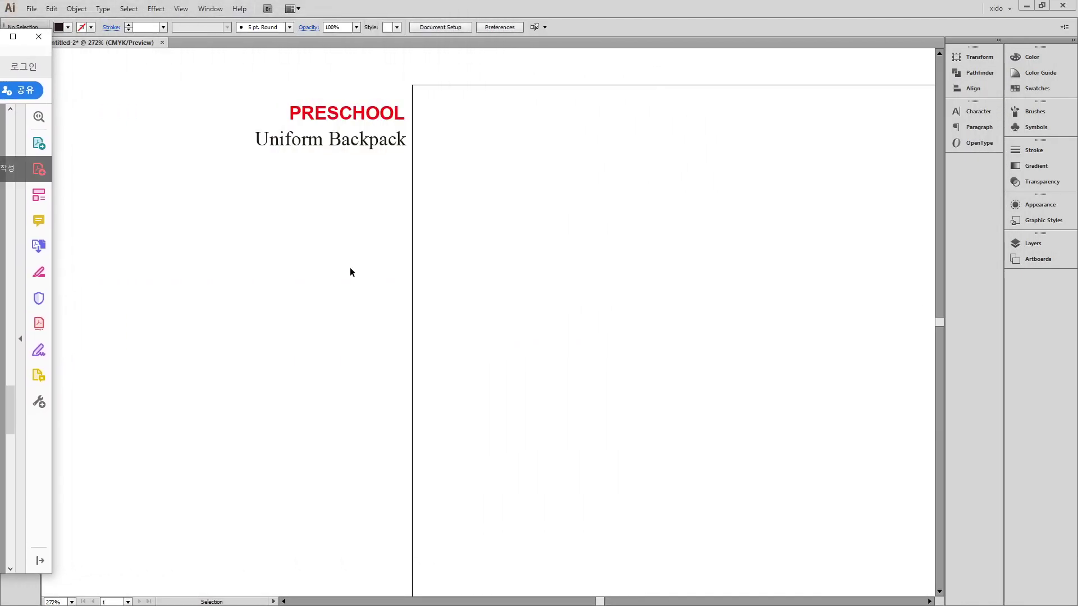
# - Draw a circle about 10 mm in diameter above the artboard as a color sample
pyautogui.hotkey('ctrl', '-')
pyautogui.hotkey('ctrl', '-')
pyautogui.moveTo(572, 268); pyautogui.dragTo(388, 290)
pyautogui.click(28, 101)
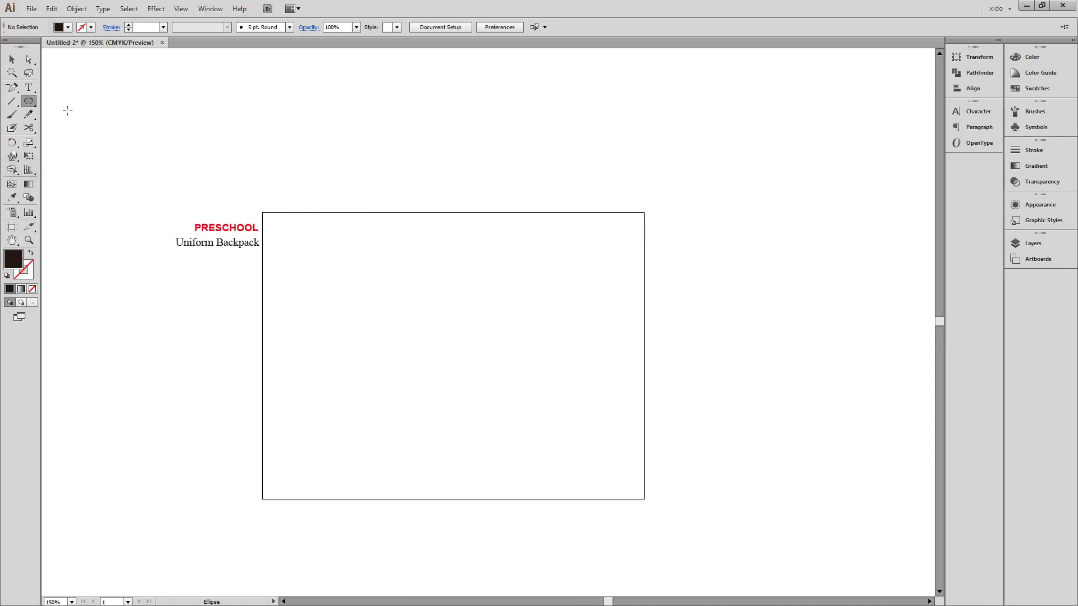
pyautogui.moveTo(480, 141); pyautogui.dragTo(504, 161)
pyautogui.press('c')
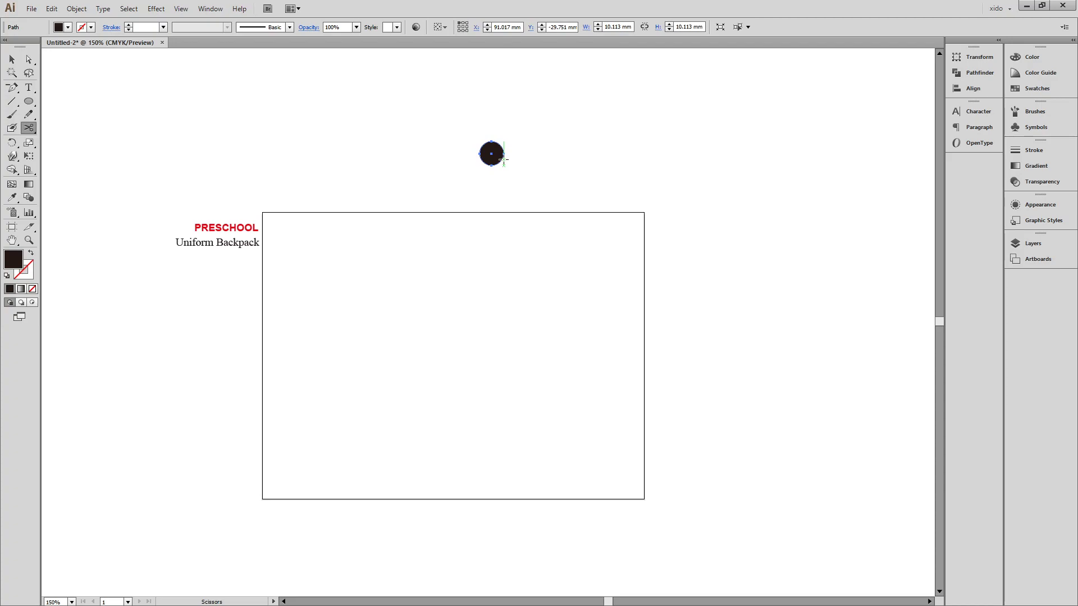
pyautogui.press('v')
# - Fill the circle above the artboard with M 30, Y 90 and K 0
pyautogui.click(1031, 59)
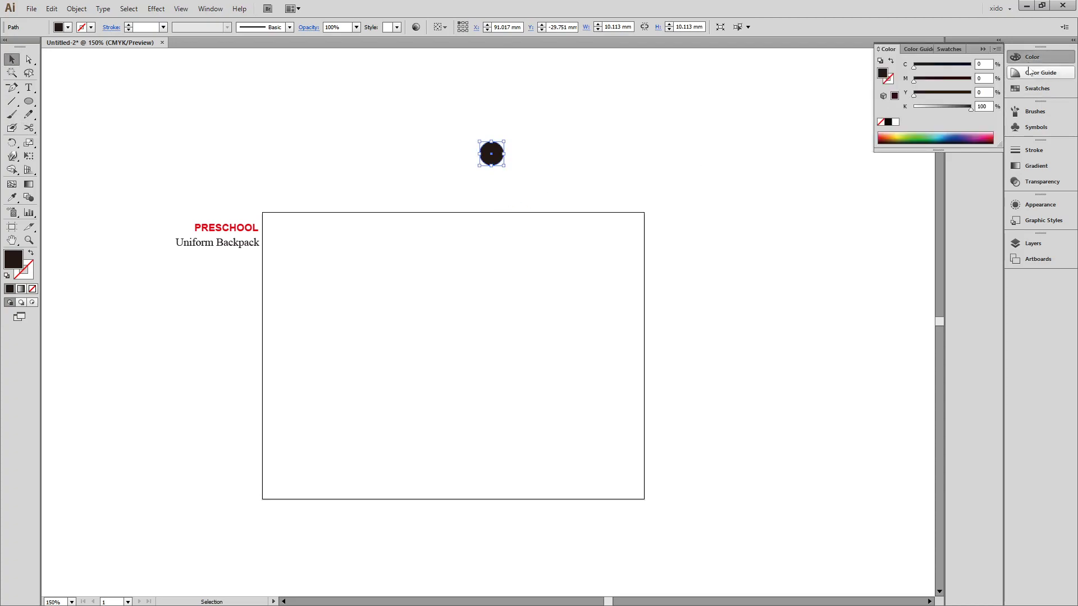
pyautogui.click(982, 65)
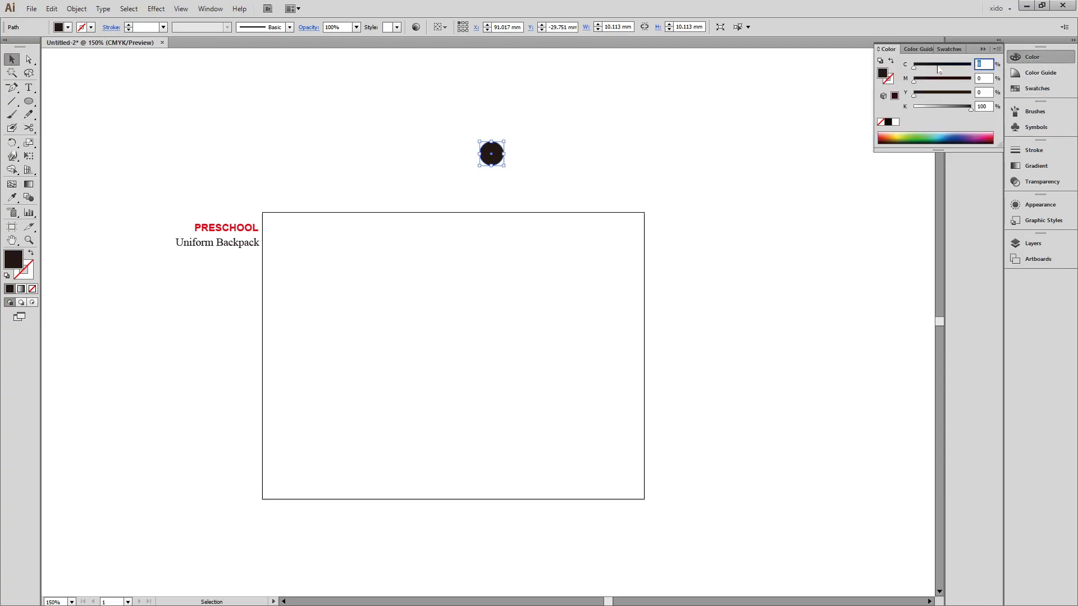
pyautogui.press('Tab')
pyautogui.write('30')
pyautogui.press('Tab')
pyautogui.write('90')
pyautogui.press('Tab')
pyautogui.write('0')
pyautogui.press('Return')
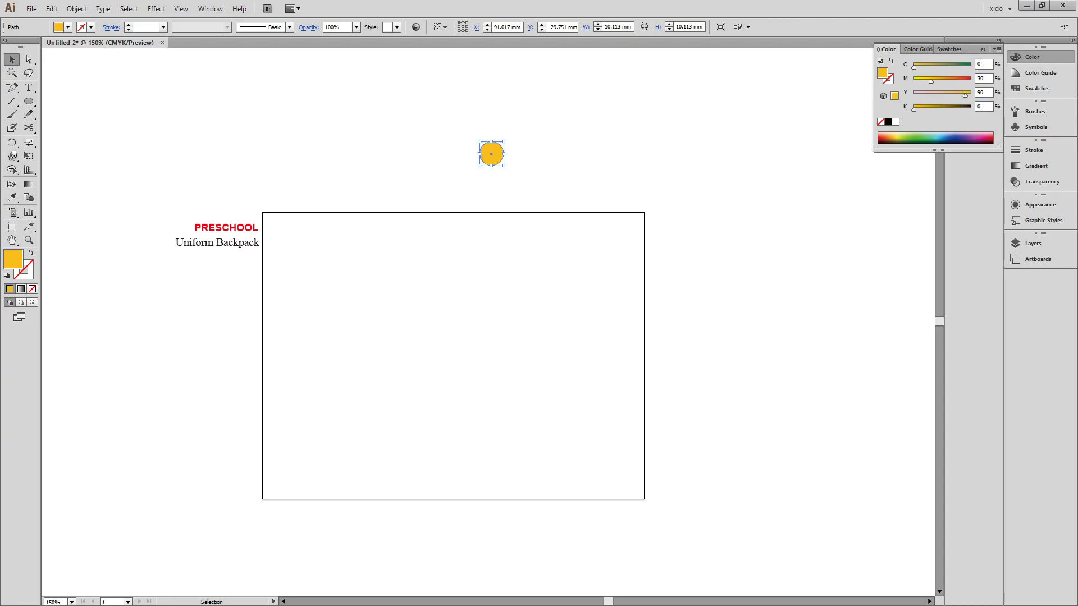
# - Duplicate the orange circle directly below and fill the copy with C 60, M 0, Y 10 and K 0
pyautogui.moveTo(500, 159); pyautogui.dragTo(500, 192)
pyautogui.click(987, 65)
pyautogui.write('60')
pyautogui.press('Tab')
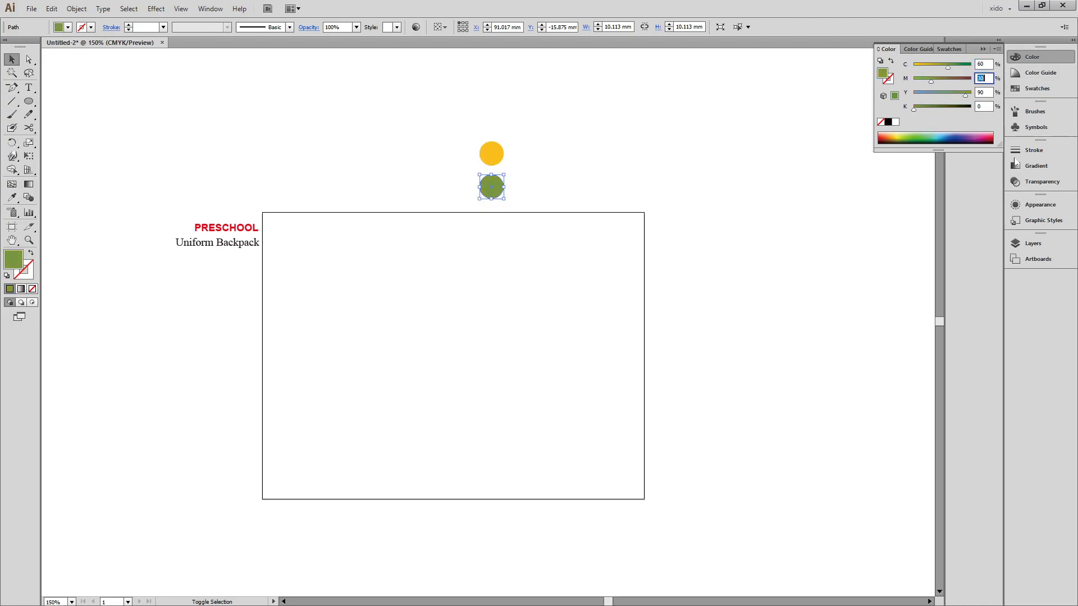
pyautogui.write('0')
pyautogui.press('Tab')
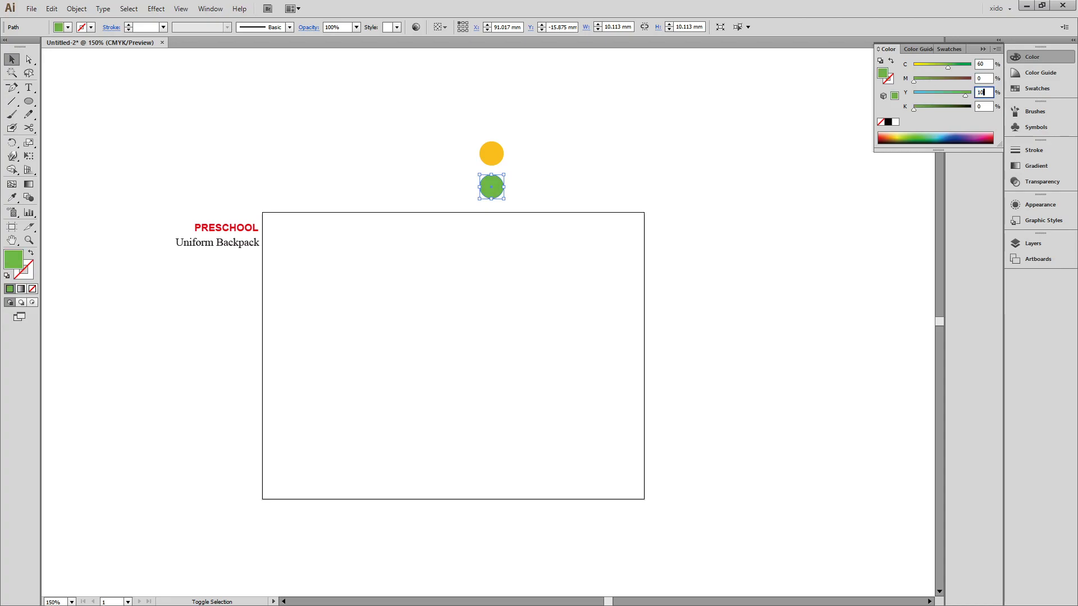
pyautogui.press('Tab')
# - Repeat the duplication for a third circle and fill it with C 40, M 60, Y 90 and K 40
pyautogui.hotkey('ctrl', 'd')
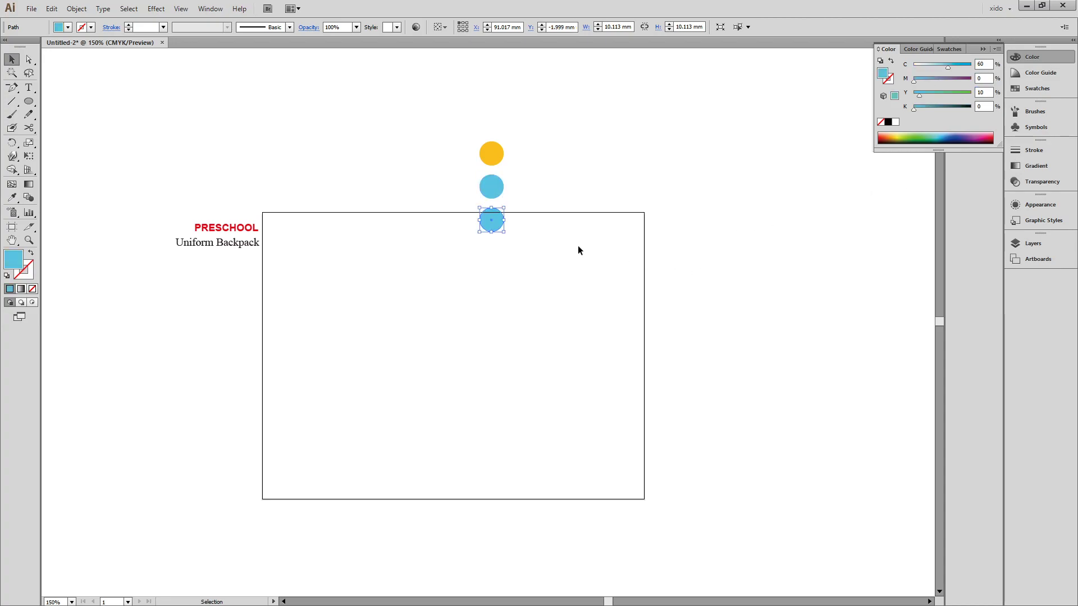
pyautogui.click(984, 65)
pyautogui.write('40')
pyautogui.press('Tab')
pyautogui.write('60')
pyautogui.press('Tab')
pyautogui.write('90')
pyautogui.press('Tab')
pyautogui.write('40')
pyautogui.press('Tab')
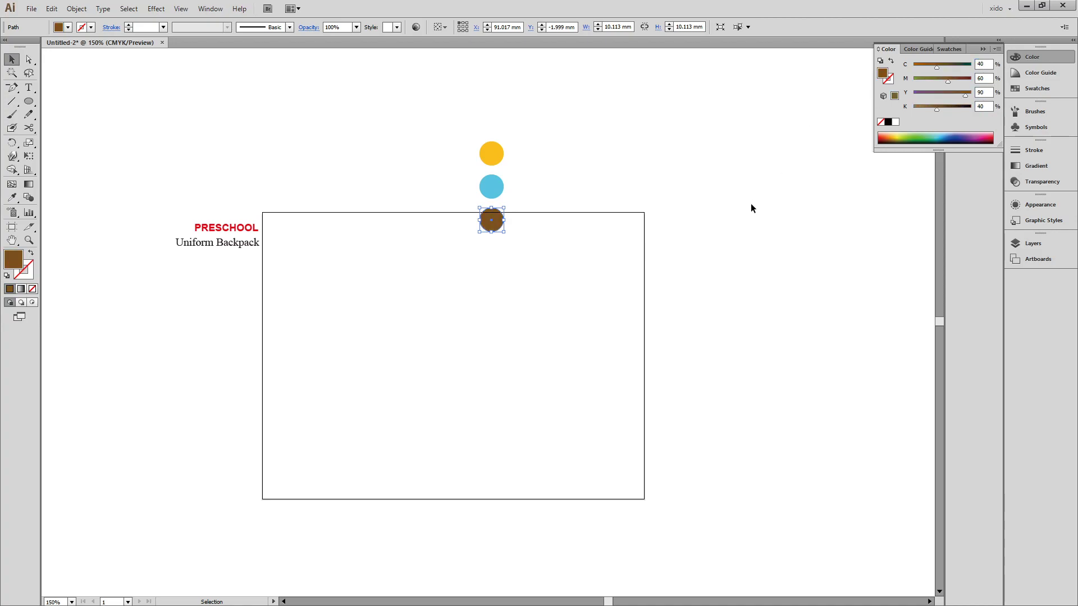
# - Set the orange and blue circles to 70% opacity and arrange all three circles in a row above the artboard
pyautogui.moveTo(480, 129); pyautogui.dragTo(534, 187)
pyautogui.click(1042, 181)
pyautogui.doubleClick(975, 156)
pyautogui.write('70')
pyautogui.press('Return')
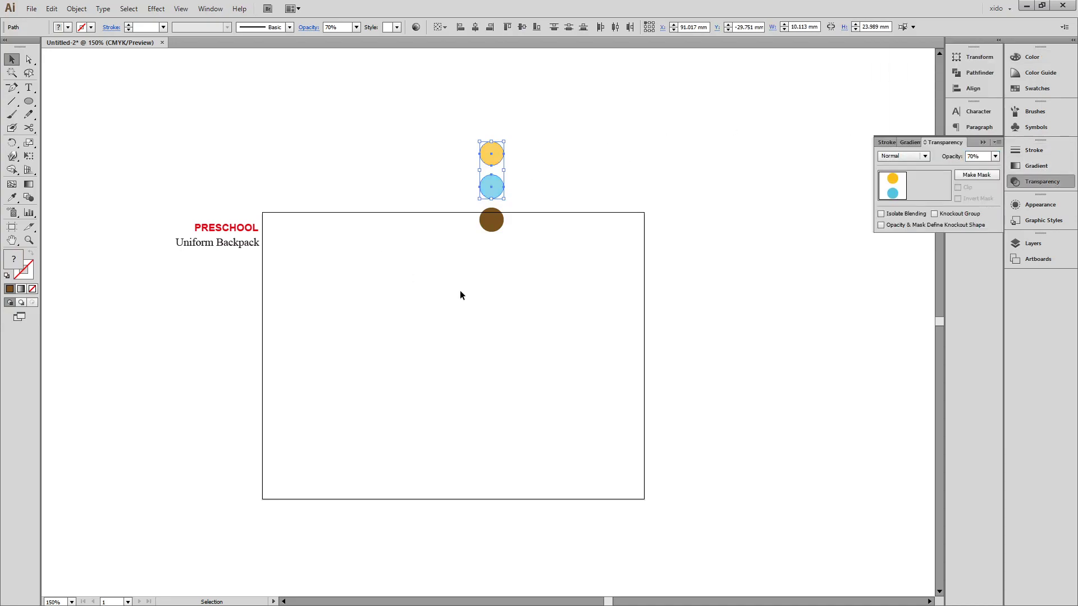
pyautogui.click(449, 295)
pyautogui.moveTo(497, 191); pyautogui.dragTo(563, 153)
pyautogui.click(562, 206)
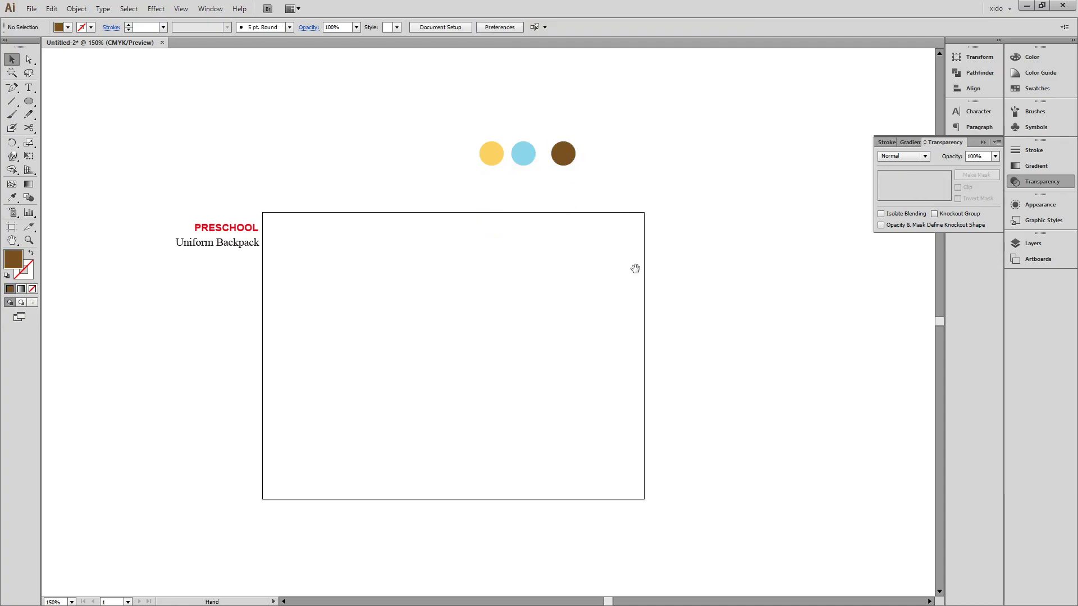
# - Copy the brown circle to the right of the artboard, fill it white, and duplicate it below with a black fill
pyautogui.hscroll(3, 622, 280)
pyautogui.scroll(-1, 622, 281)
pyautogui.moveTo(444, 123); pyautogui.dragTo(569, 232)
pyautogui.click(1032, 58)
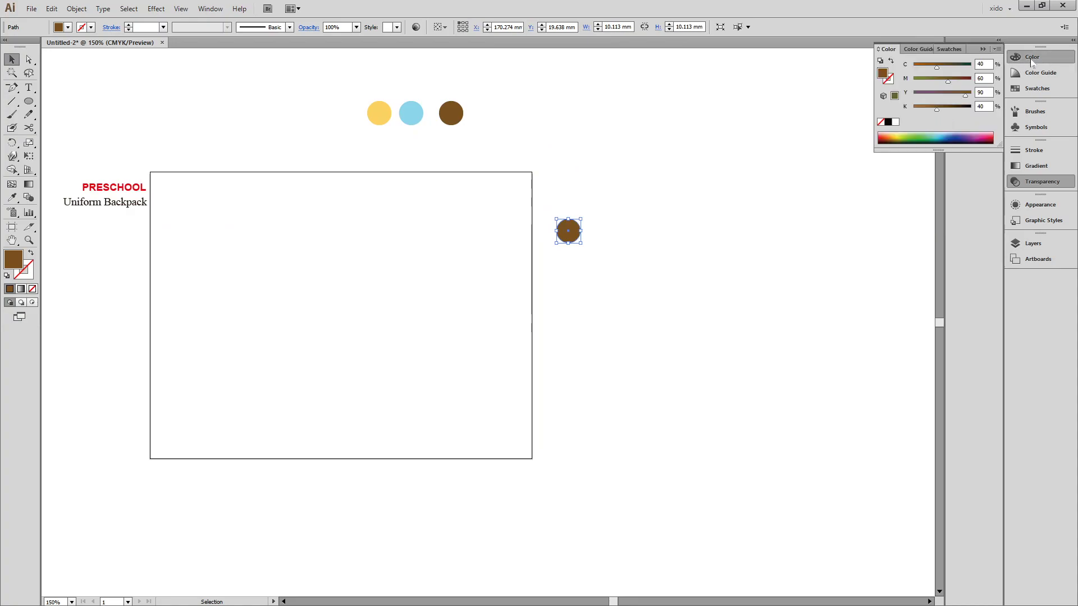
pyautogui.click(896, 123)
pyautogui.click(596, 231)
pyautogui.moveTo(559, 234); pyautogui.dragTo(559, 273)
pyautogui.click(888, 122)
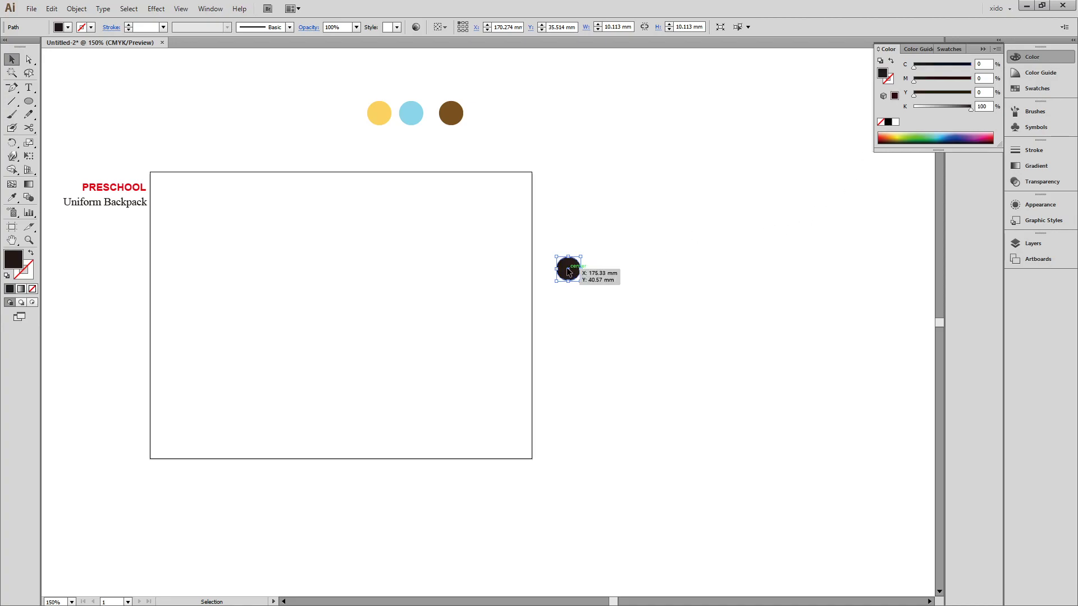
# - Duplicate the black circle directly below and fill the copy with M 100, Y 100 and K 0
pyautogui.moveTo(569, 273); pyautogui.dragTo(569, 299)
pyautogui.click(983, 79)
pyautogui.write('100')
pyautogui.press('Tab')
pyautogui.write('40')
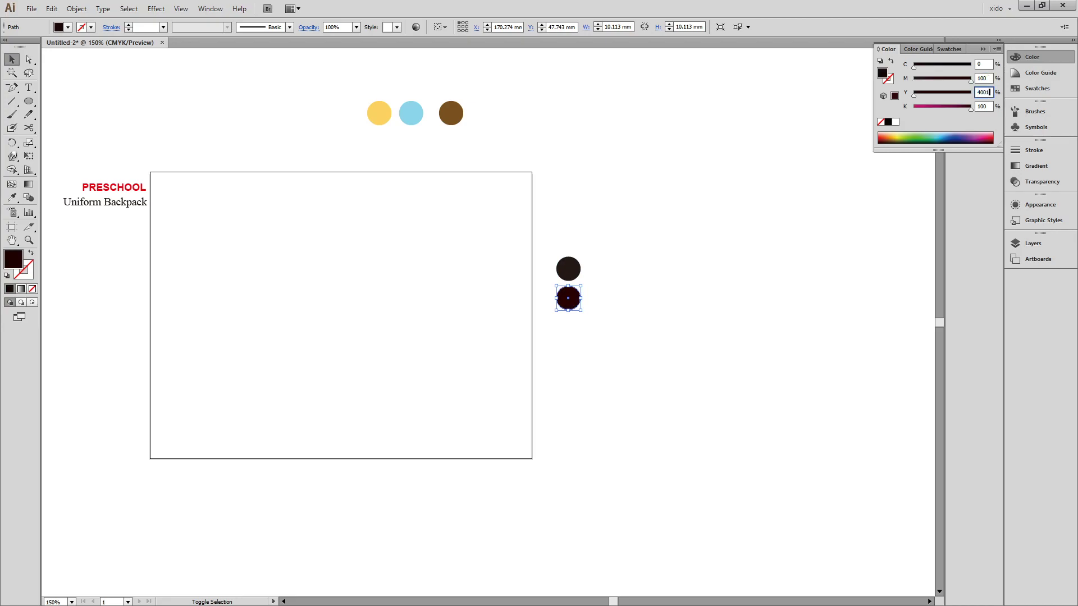
pyautogui.write('100')
pyautogui.press('Tab')
pyautogui.write('0')
pyautogui.press('Tab')
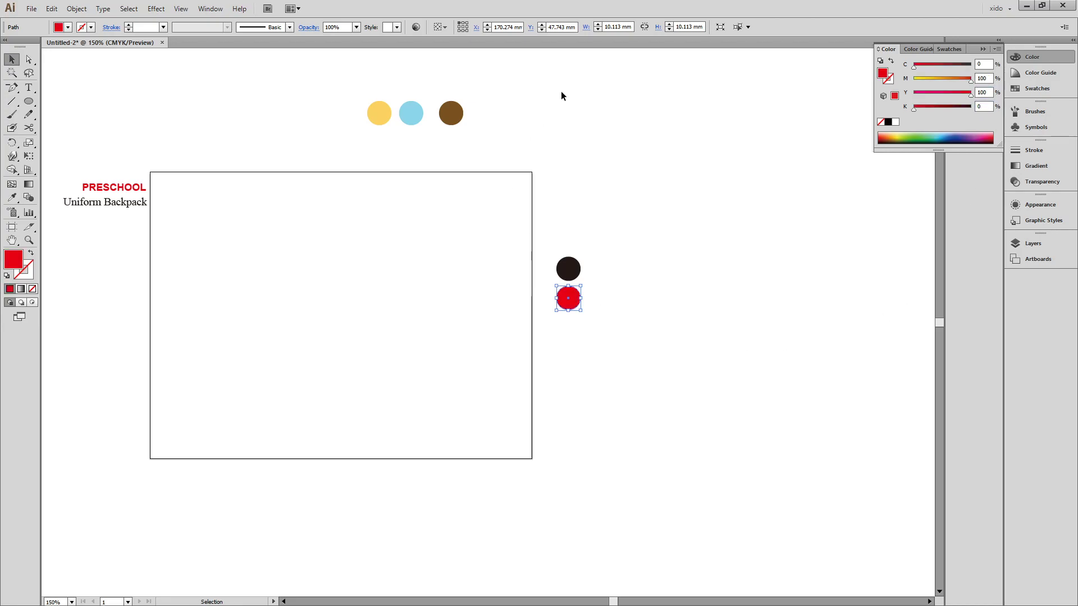
pyautogui.click(632, 274)
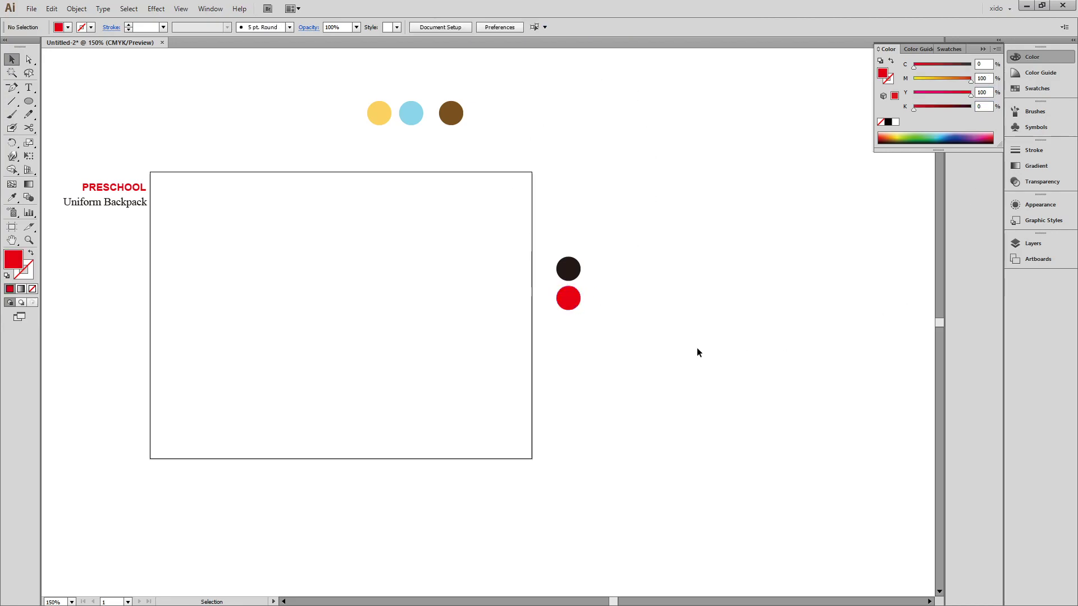
# - Duplicate the red circle further down and set the copy's fill to C 40 and Y 0
pyautogui.moveTo(578, 302); pyautogui.dragTo(578, 369)
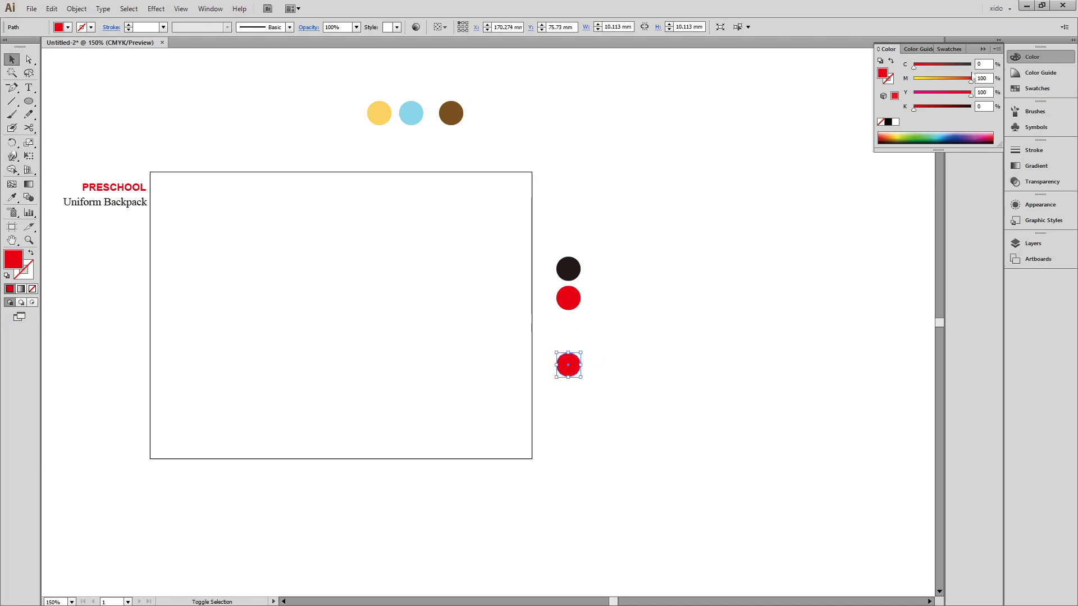
pyautogui.click(990, 64)
pyautogui.write('40')
pyautogui.press('Tab')
pyautogui.press('Tab')
pyautogui.write('0')
pyautogui.press('Return')
# - Duplicate the purple circle below and set the upper one's fill to M 0 and Y 100
pyautogui.moveTo(568, 366); pyautogui.dragTo(572, 399)
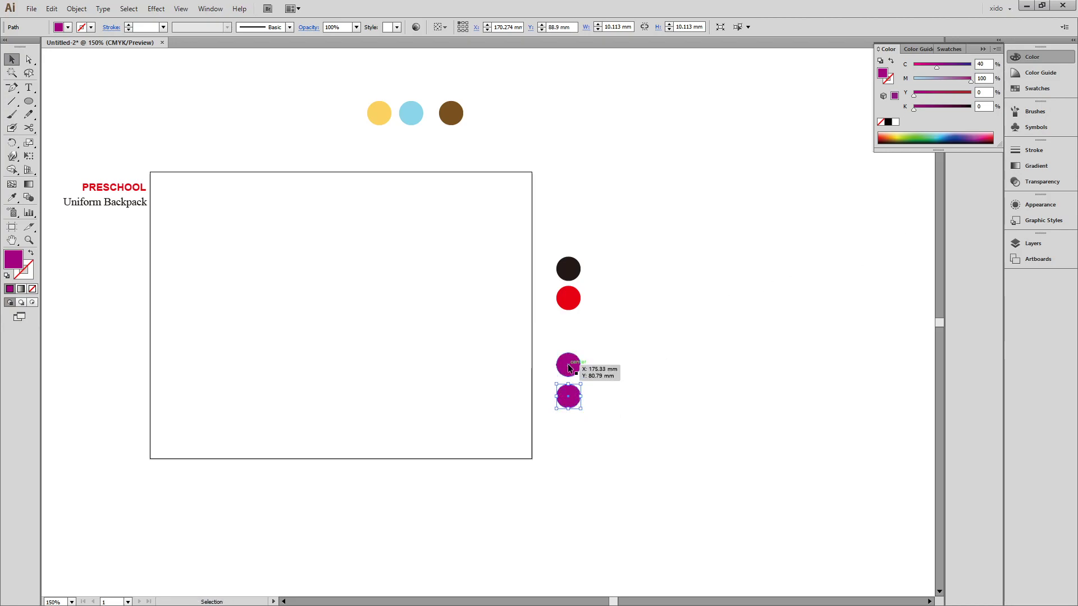
pyautogui.click(985, 79)
pyautogui.write('0')
pyautogui.press('Tab')
pyautogui.write('100')
pyautogui.press('Return')
# - Fill the remaining purple circle with C 60, M 0 and Y 100
pyautogui.click(573, 402)
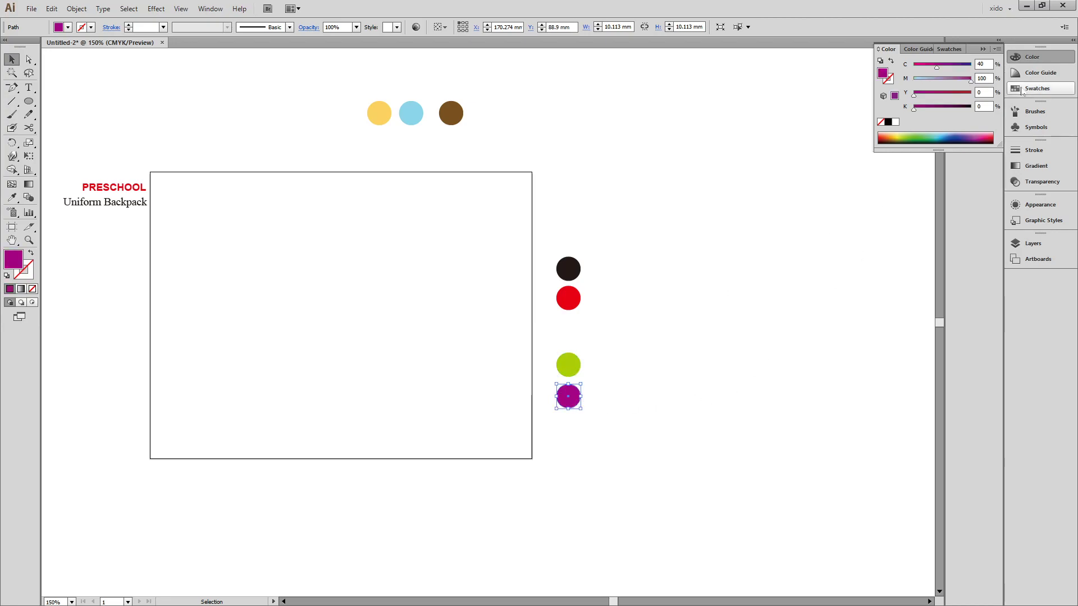
pyautogui.click(986, 63)
pyautogui.write('60')
pyautogui.press('Return')
pyautogui.click(983, 78)
pyautogui.write('0')
pyautogui.press('Tab')
pyautogui.write('100')
pyautogui.press('Return')
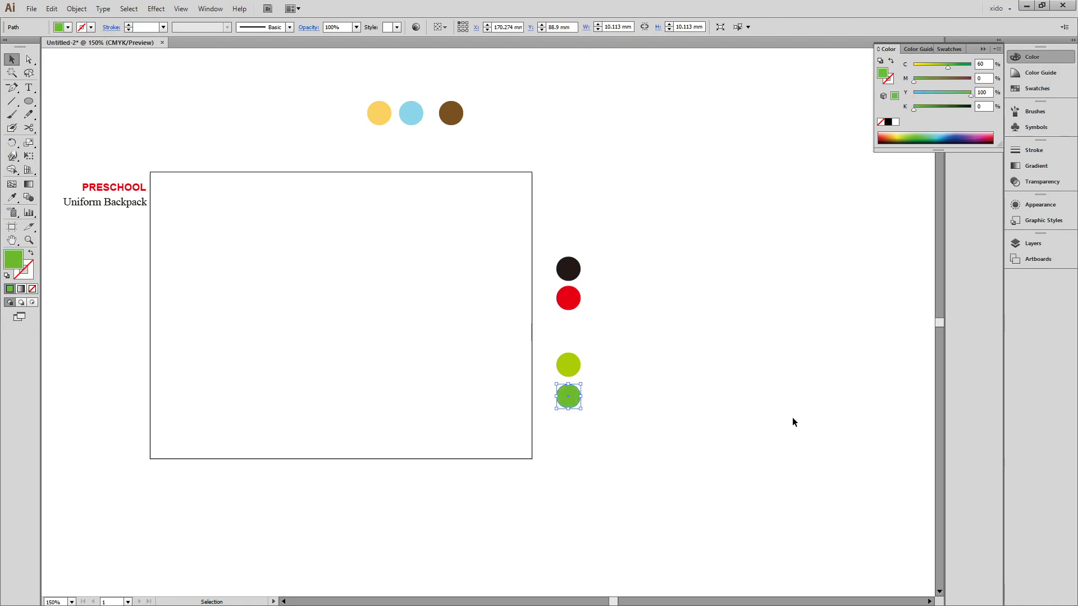
pyautogui.click(786, 424)
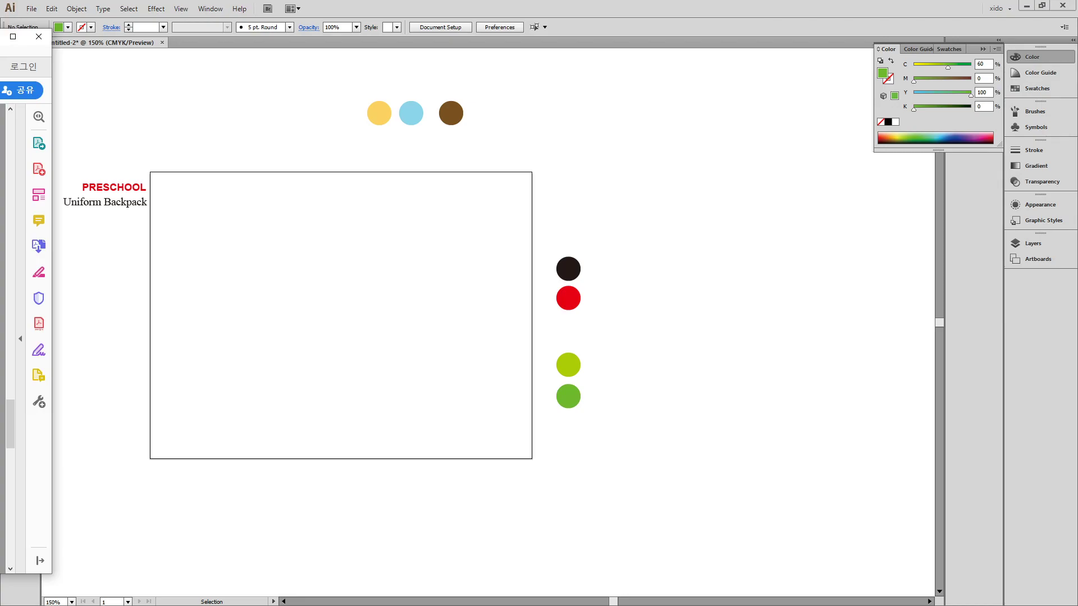
# - Copy the darker green circle to below the artboard's left part and fill it with C 0, M 30 and Y 90
pyautogui.moveTo(432, 430); pyautogui.dragTo(559, 354)
pyautogui.moveTo(692, 329); pyautogui.dragTo(328, 412)
pyautogui.doubleClick(983, 64)
pyautogui.write('0')
pyautogui.press('Tab')
pyautogui.write('30')
pyautogui.press('Tab')
pyautogui.press('Return')
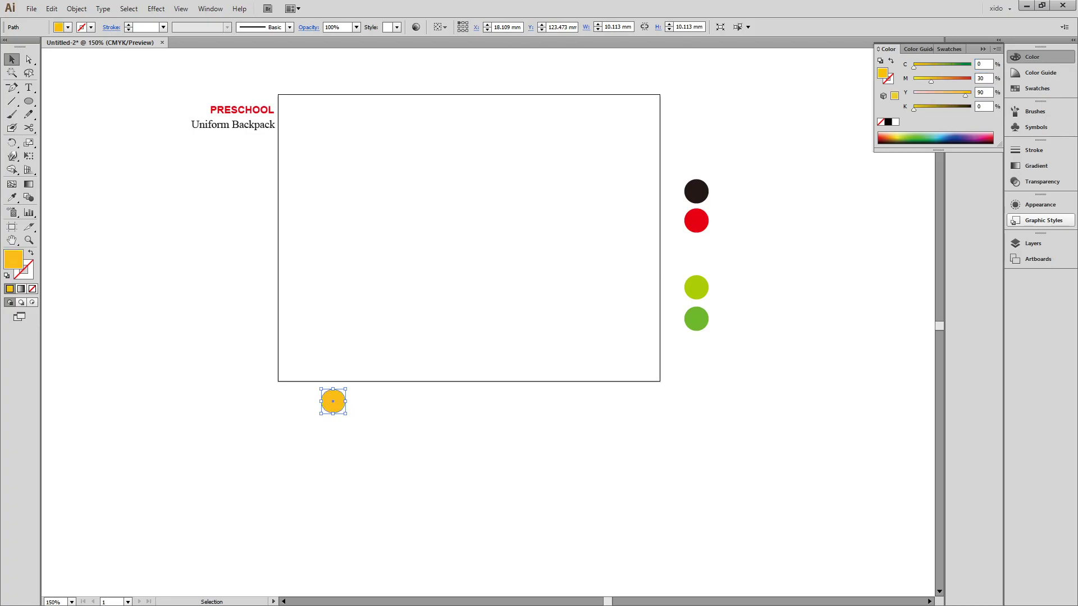
# - Duplicate the orange circle beside itself below the artboard and fill the copy with C 40, M 60, Y 90 and K 40
pyautogui.moveTo(343, 406); pyautogui.dragTo(378, 405)
pyautogui.click(981, 64)
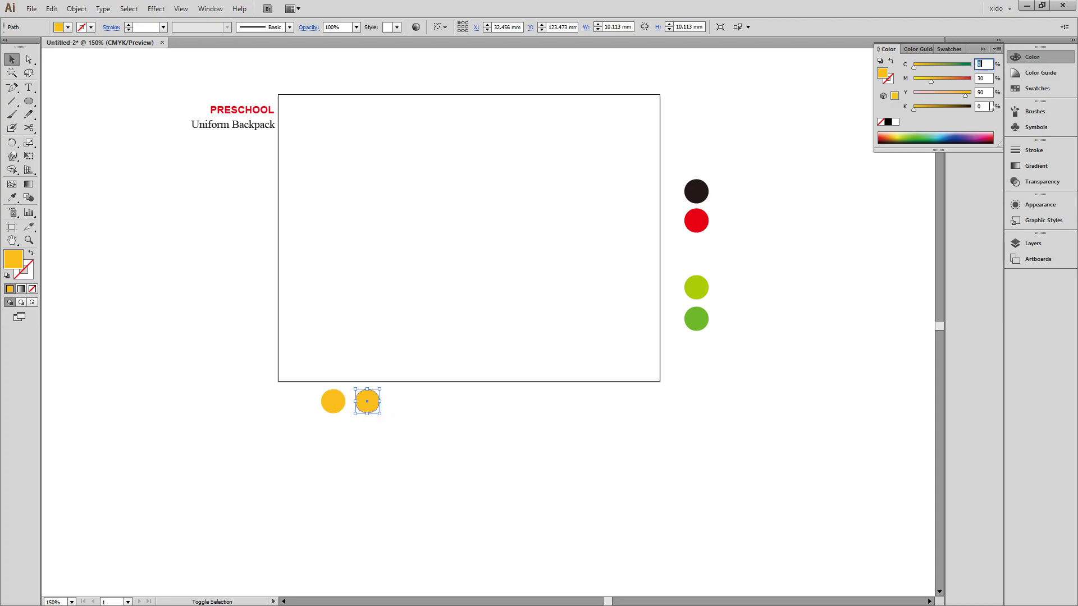
pyautogui.write('40')
pyautogui.press('Tab')
pyautogui.write('60')
pyautogui.press('Tab')
pyautogui.press('Tab')
pyautogui.write('40')
pyautogui.press('Return')
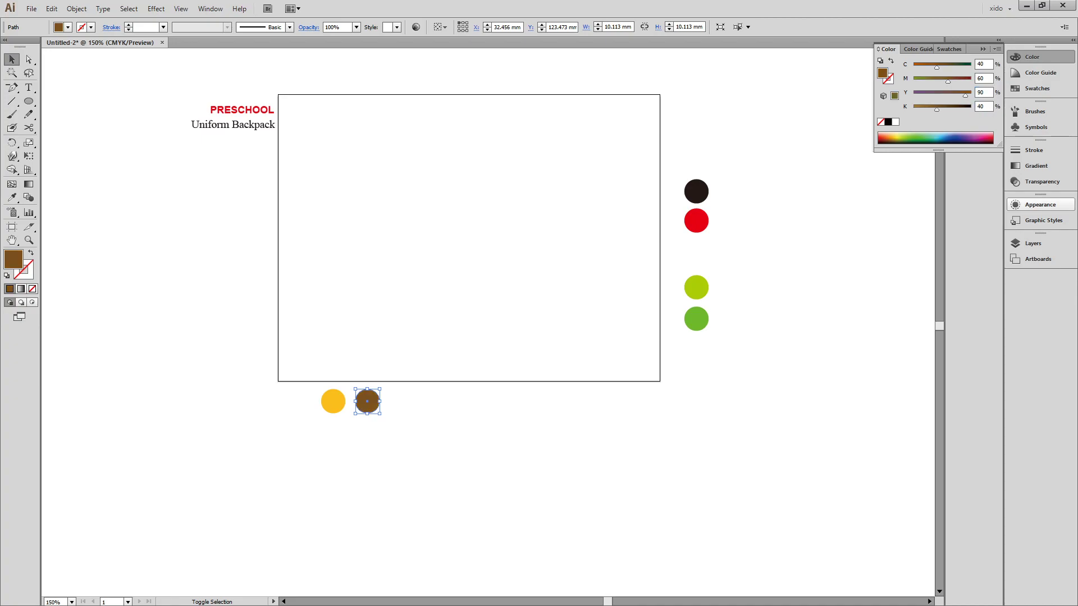
pyautogui.click(489, 508)
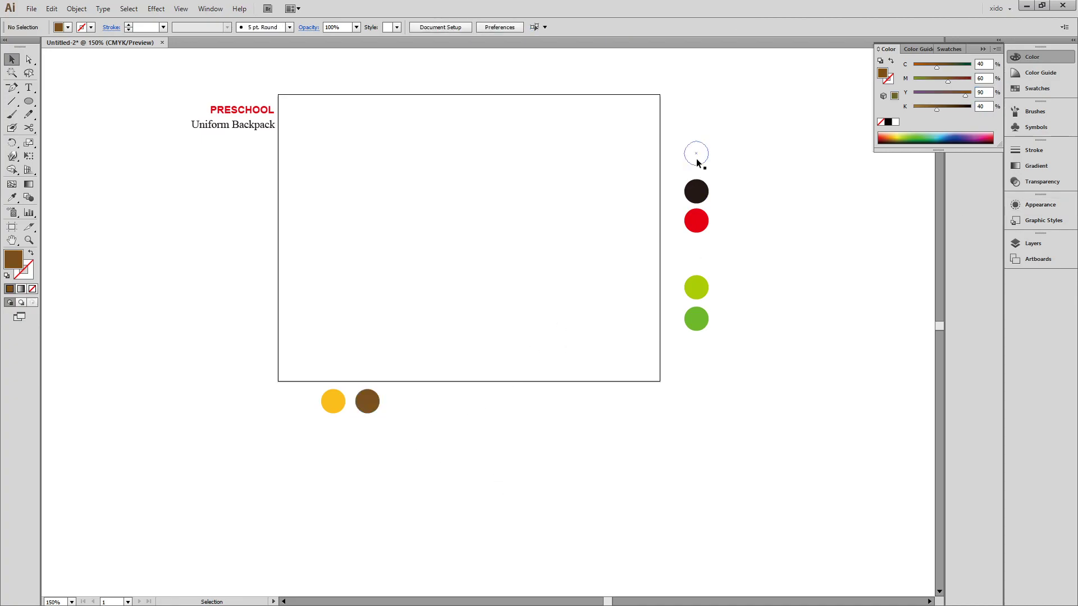
# - Copy the brown circle to below the artboard's right half and fill it with C 0, M 30, Y 90 and K 0
pyautogui.click(698, 161)
pyautogui.click(476, 460)
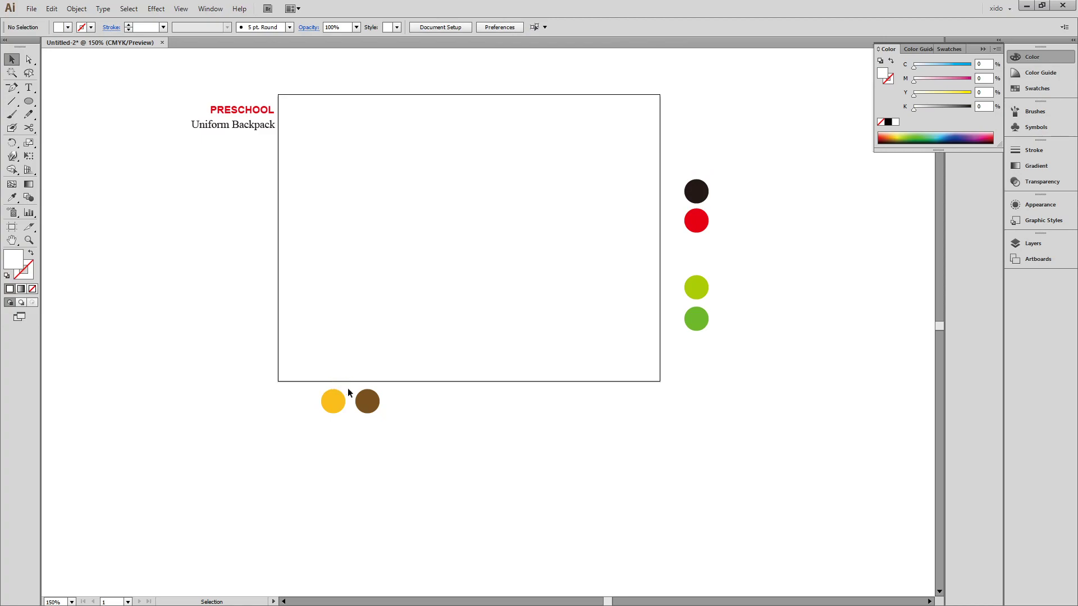
pyautogui.moveTo(372, 402); pyautogui.dragTo(533, 402)
pyautogui.click(972, 94)
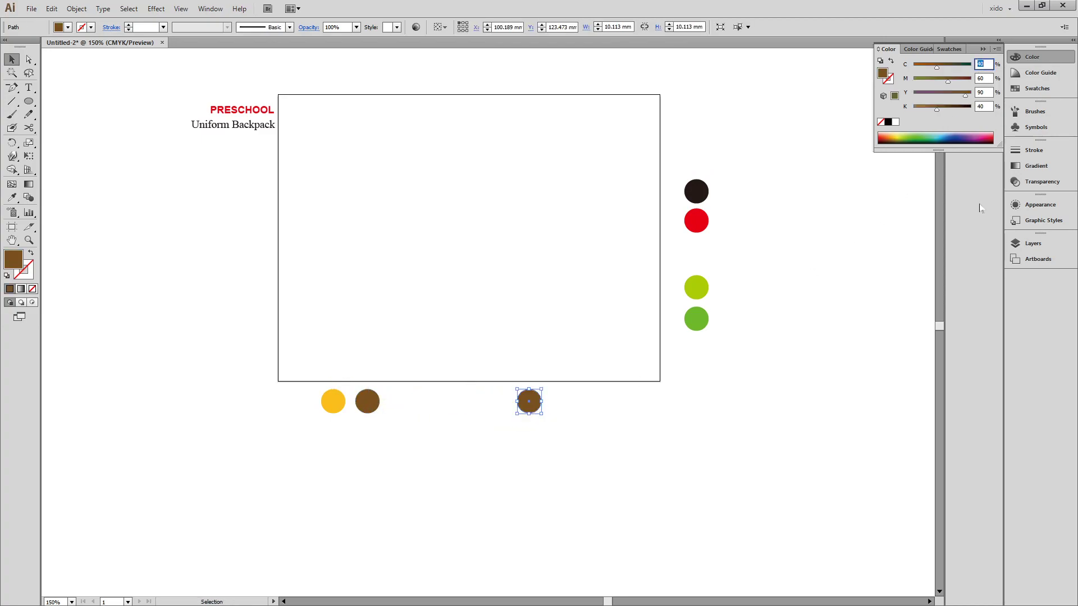
pyautogui.write('0')
pyautogui.press('Tab')
pyautogui.write('30')
pyautogui.press('Tab')
pyautogui.press('Tab')
pyautogui.write('0')
pyautogui.press('Return')
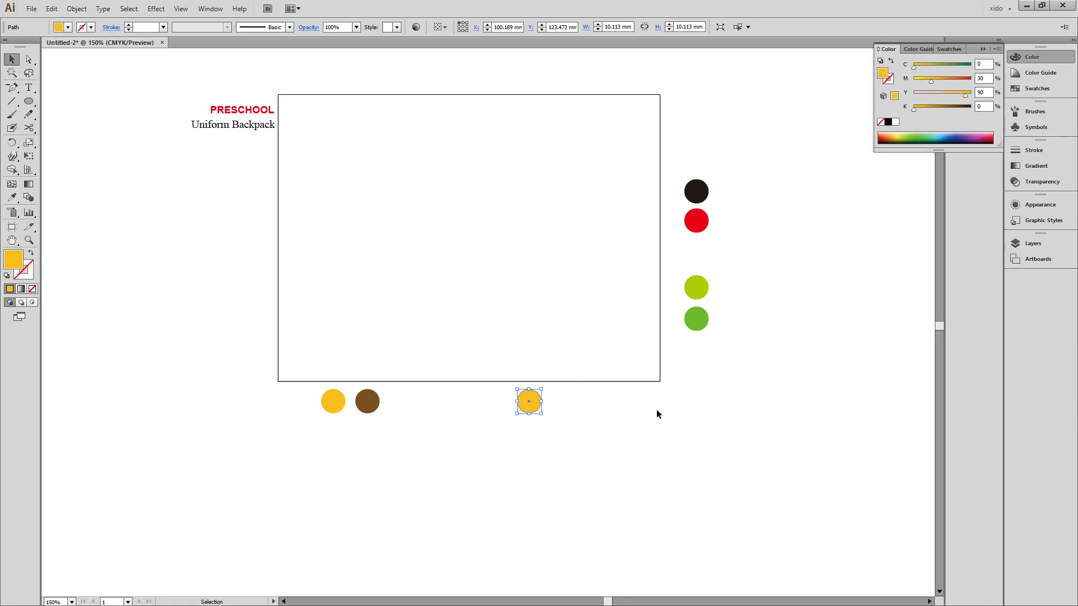
# - Fill the orange circle below the artboard's right half with a linear gradient running from orange to white
pyautogui.click(1035, 166)
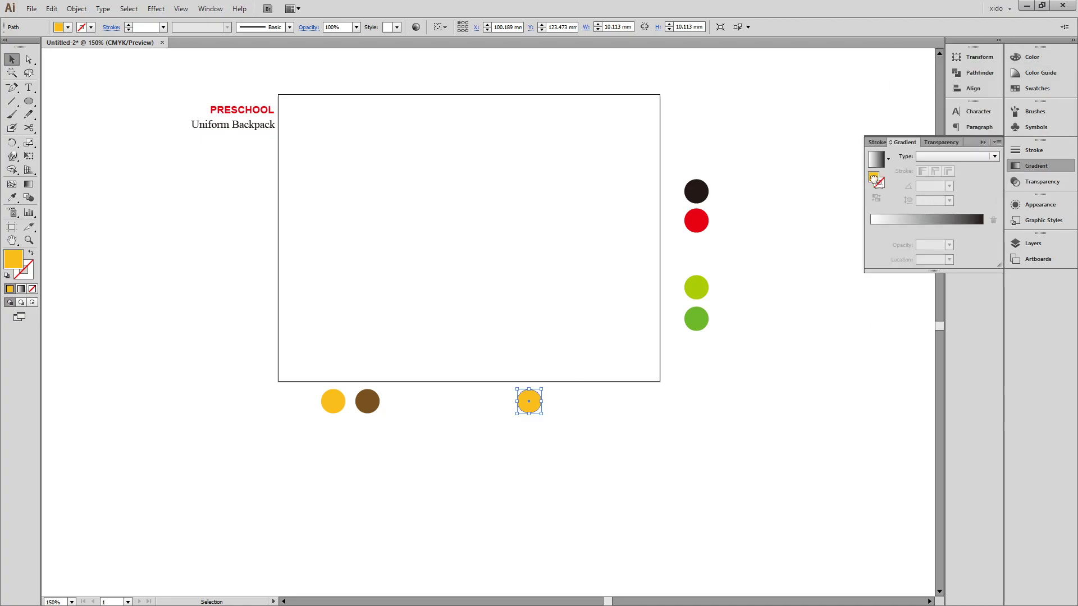
pyautogui.click(915, 228)
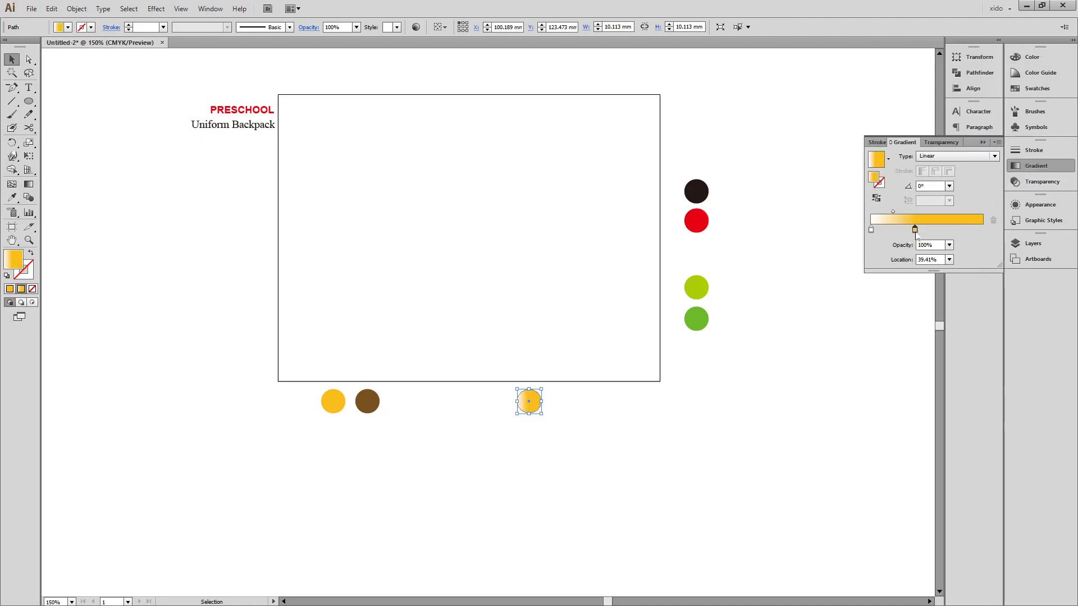
pyautogui.moveTo(916, 232); pyautogui.dragTo(982, 230)
pyautogui.click(876, 197)
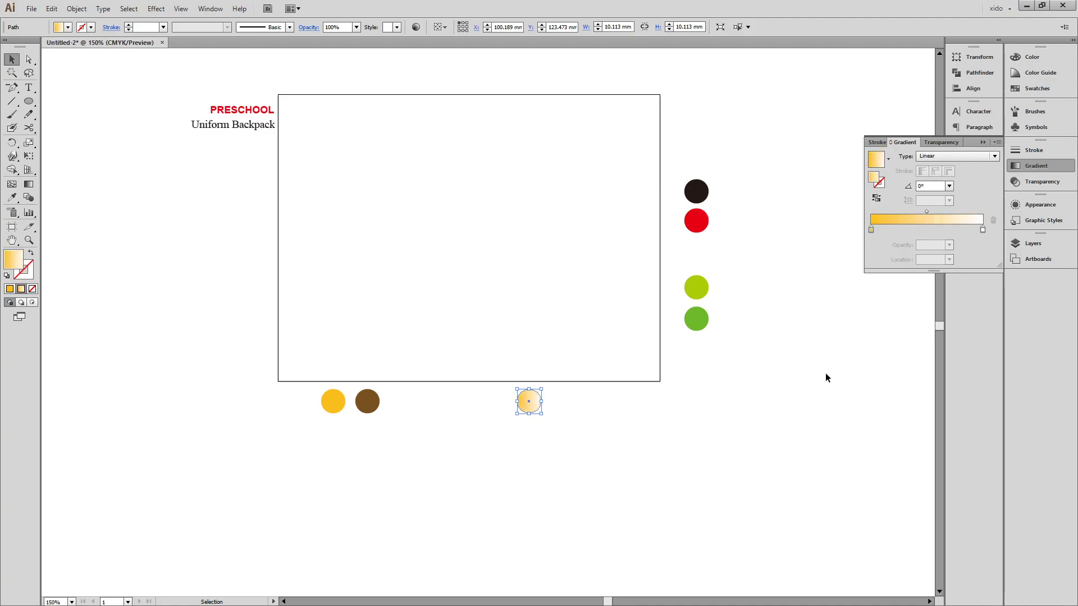
pyautogui.click(662, 409)
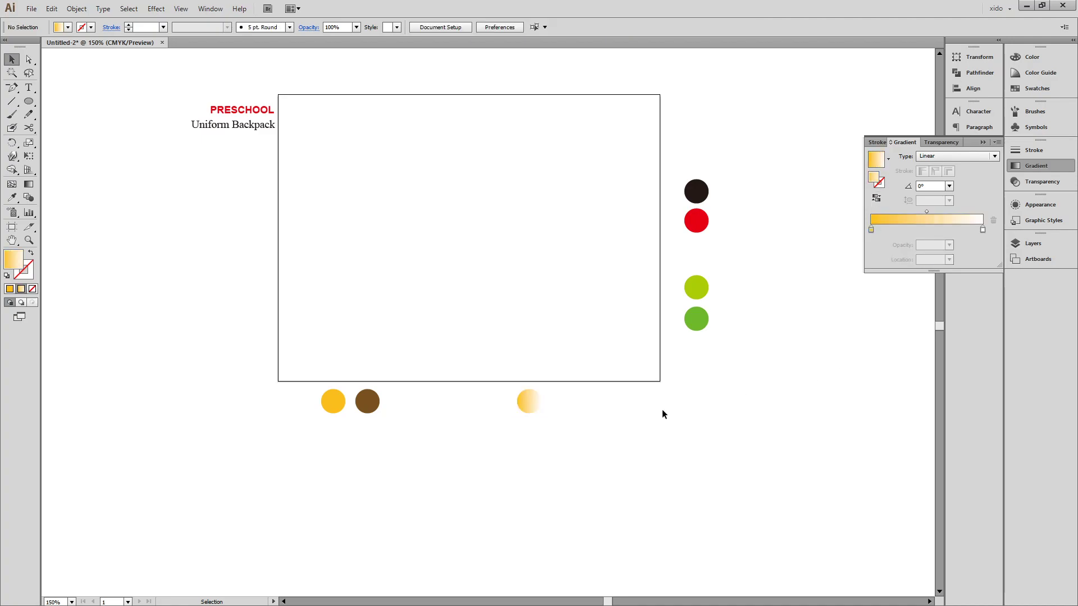
pyautogui.click(533, 404)
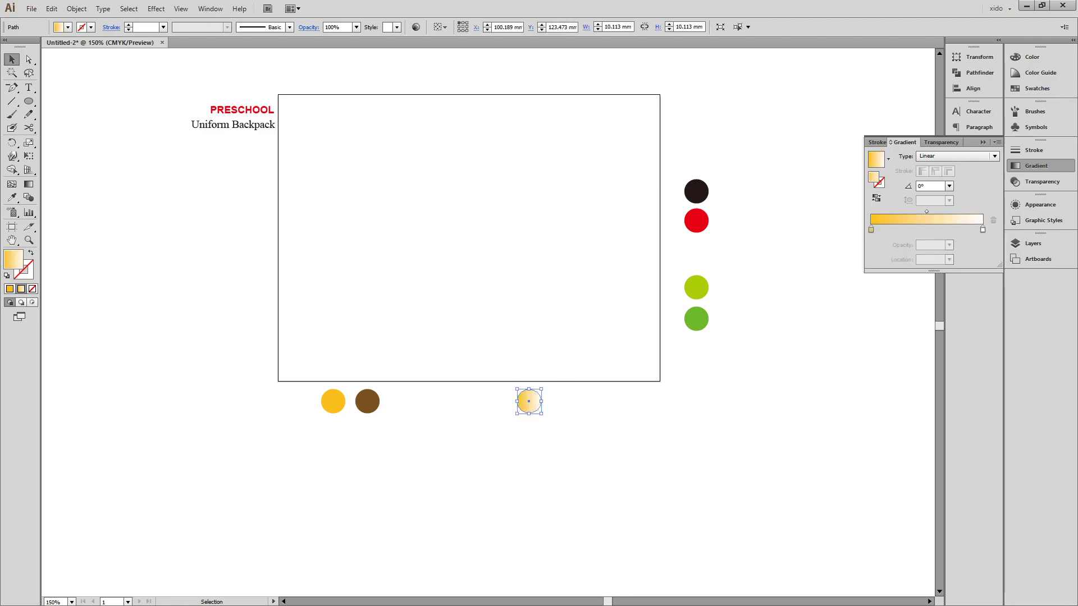
pyautogui.click(332, 402)
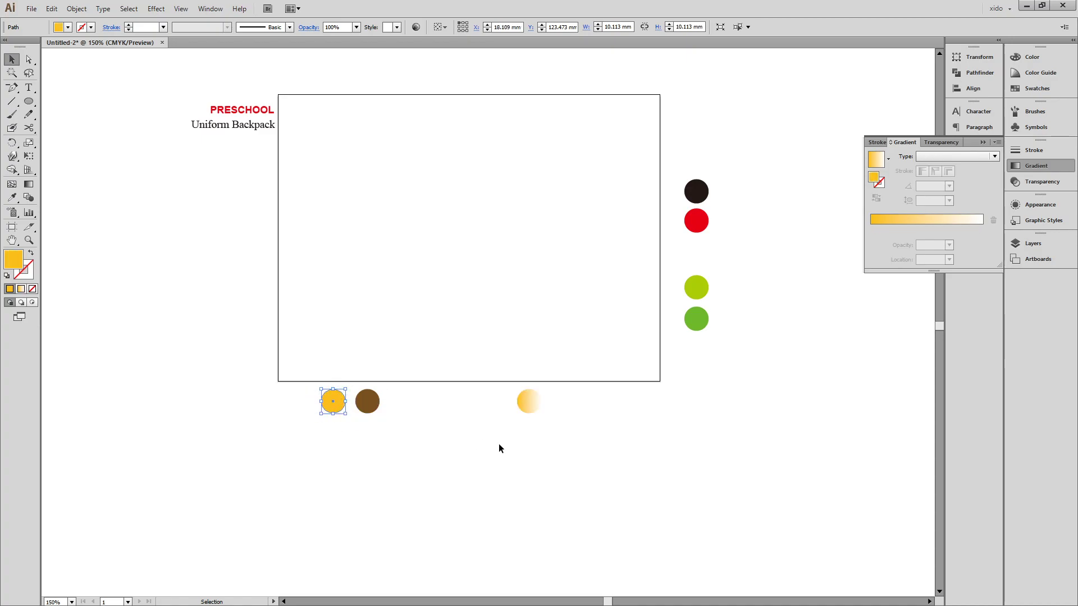
pyautogui.click(315, 451)
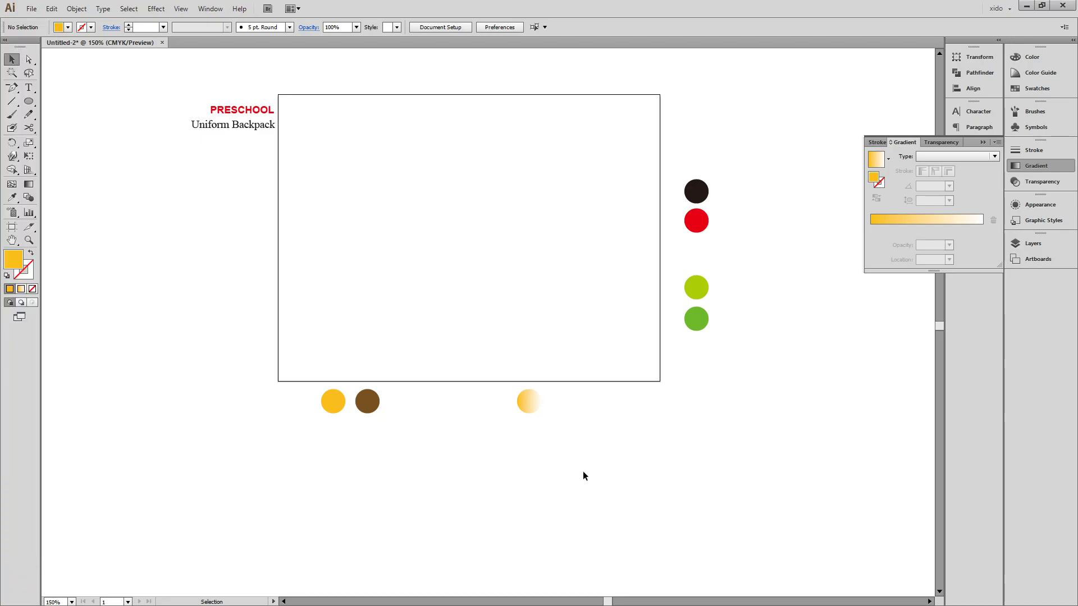
# - Select all the sample circles around the artboard and create a new swatch color group from the selected artwork
pyautogui.scroll(2, 574, 473)
pyautogui.moveTo(470, 78); pyautogui.dragTo(740, 385)
pyautogui.moveTo(574, 475); pyautogui.dragTo(574, 476)
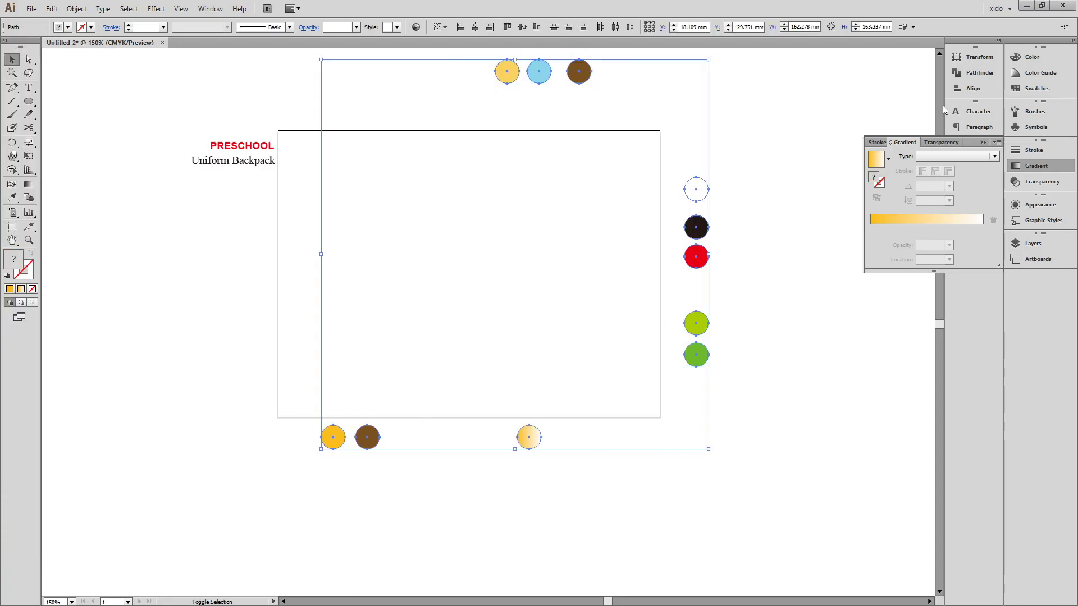
pyautogui.click(1037, 89)
pyautogui.moveTo(996, 205); pyautogui.dragTo(995, 277)
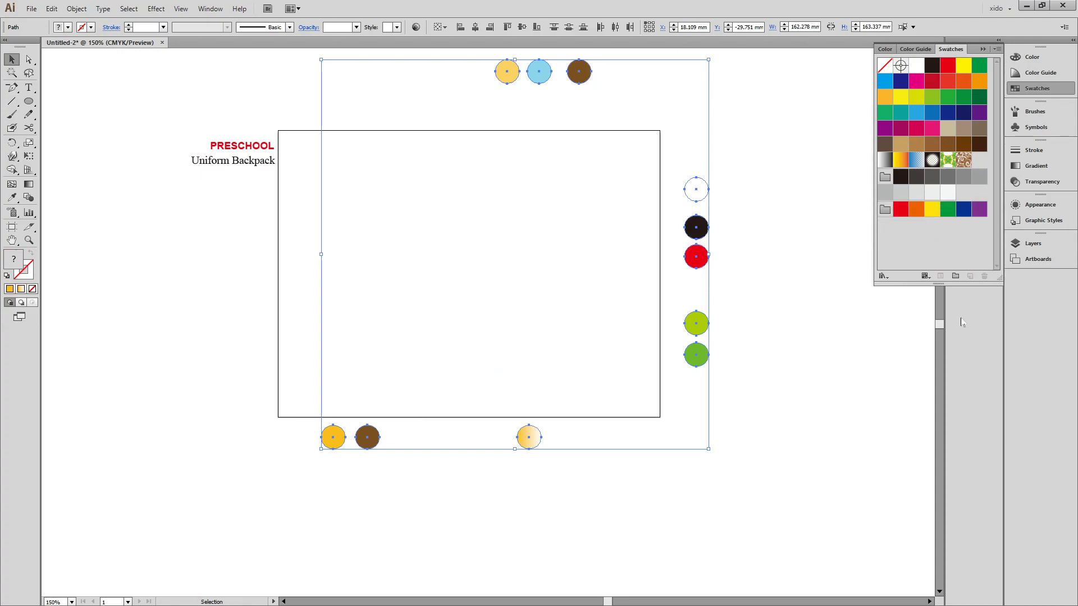
pyautogui.click(955, 276)
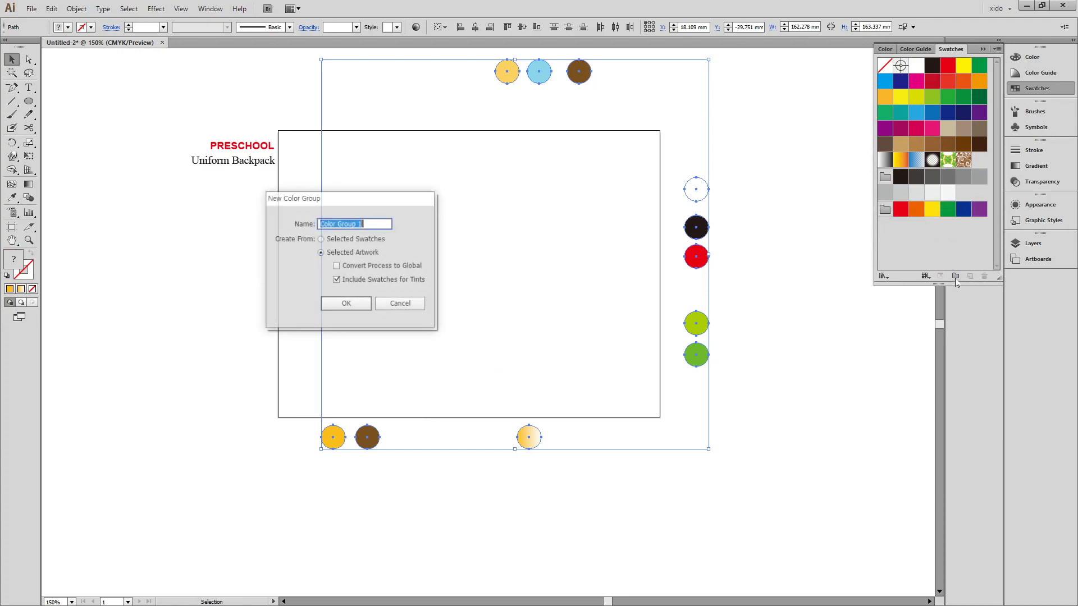
pyautogui.click(359, 306)
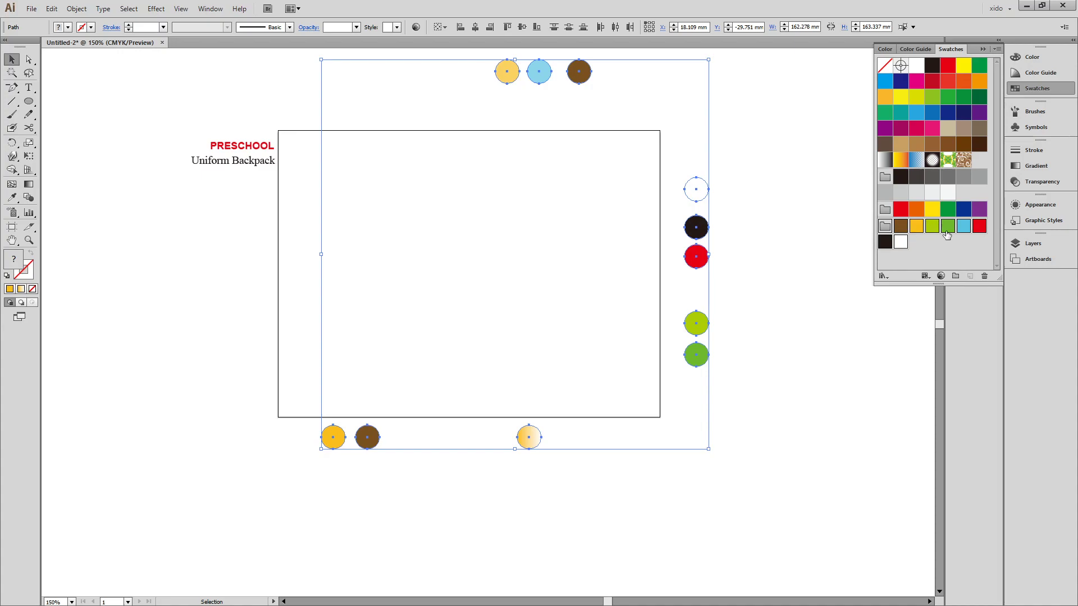
pyautogui.click(814, 418)
# - Save the gradient circle's fill as a swatch named New Gradient Swatch
pyautogui.click(536, 432)
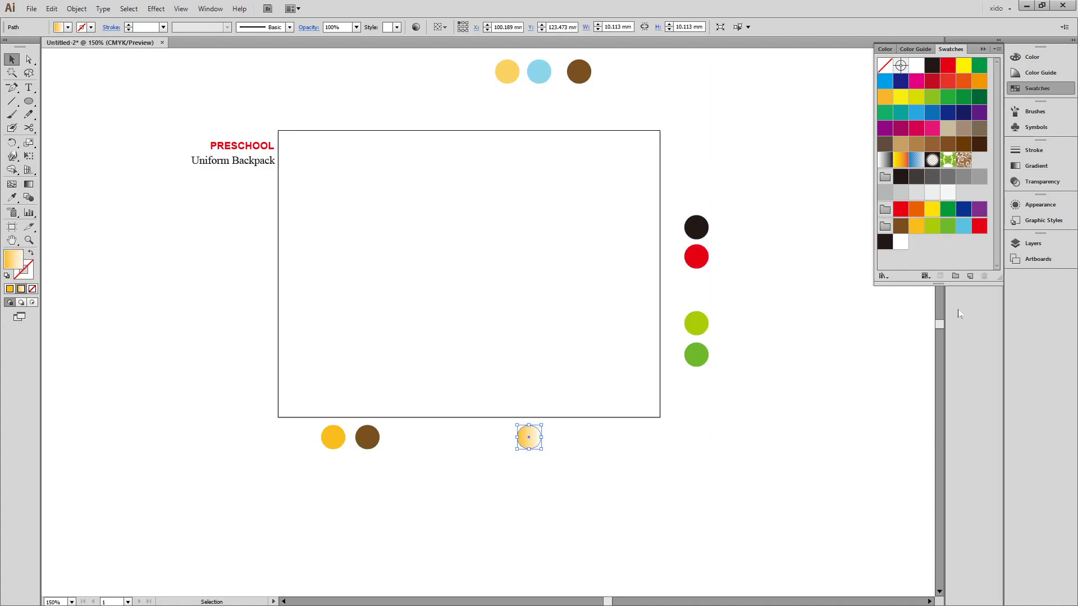
pyautogui.click(970, 276)
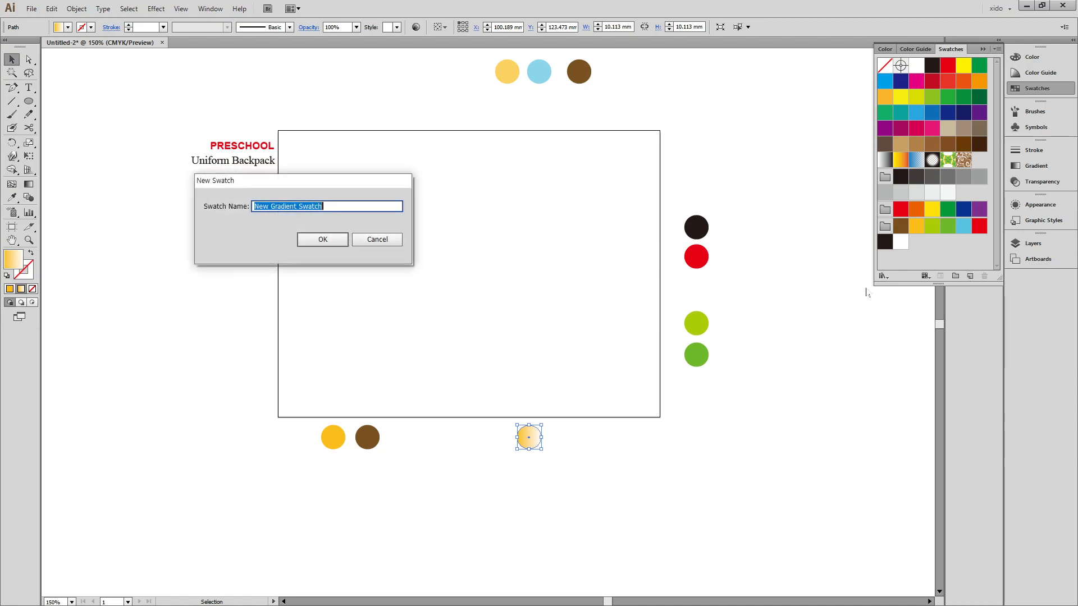
pyautogui.click(328, 241)
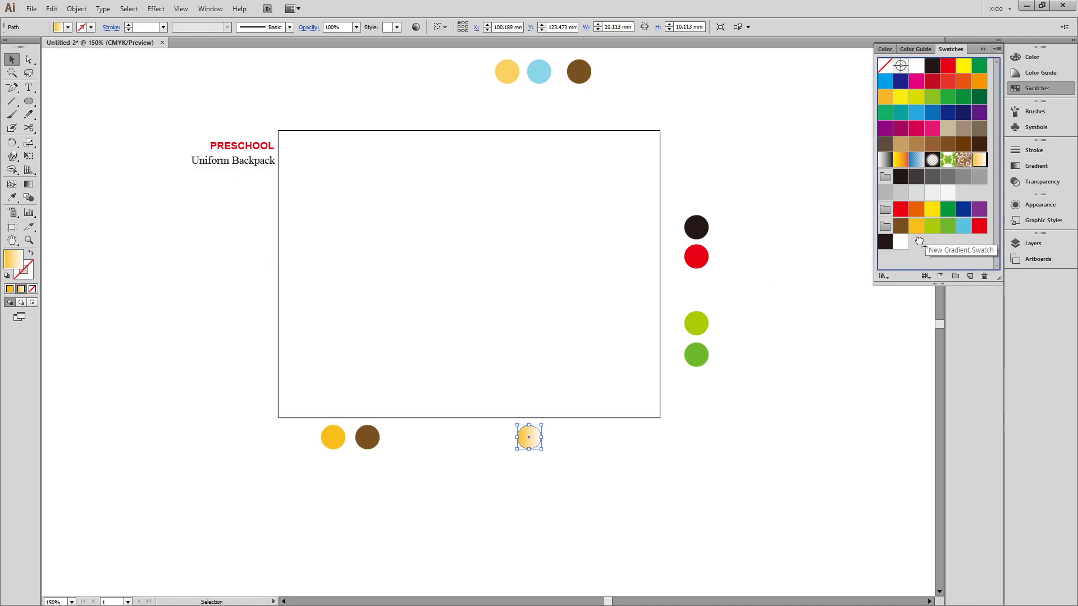
# - Delete the default color, gradient and pattern swatches between black and the new gradient swatch, and refill the gradient circle with the saved gradient
pyautogui.click(963, 160)
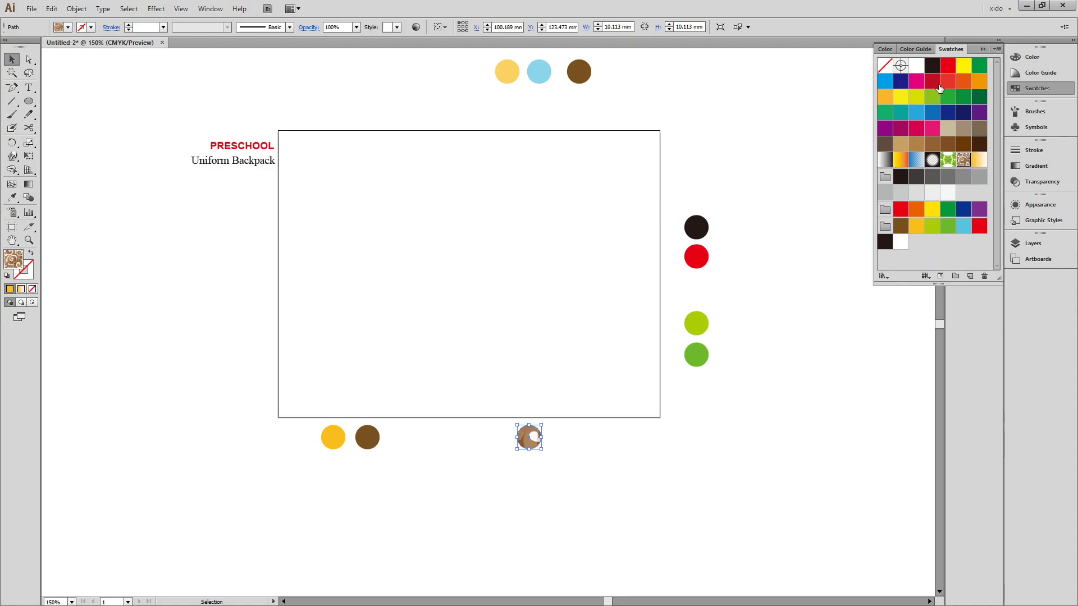
pyautogui.click(984, 276)
pyautogui.click(548, 324)
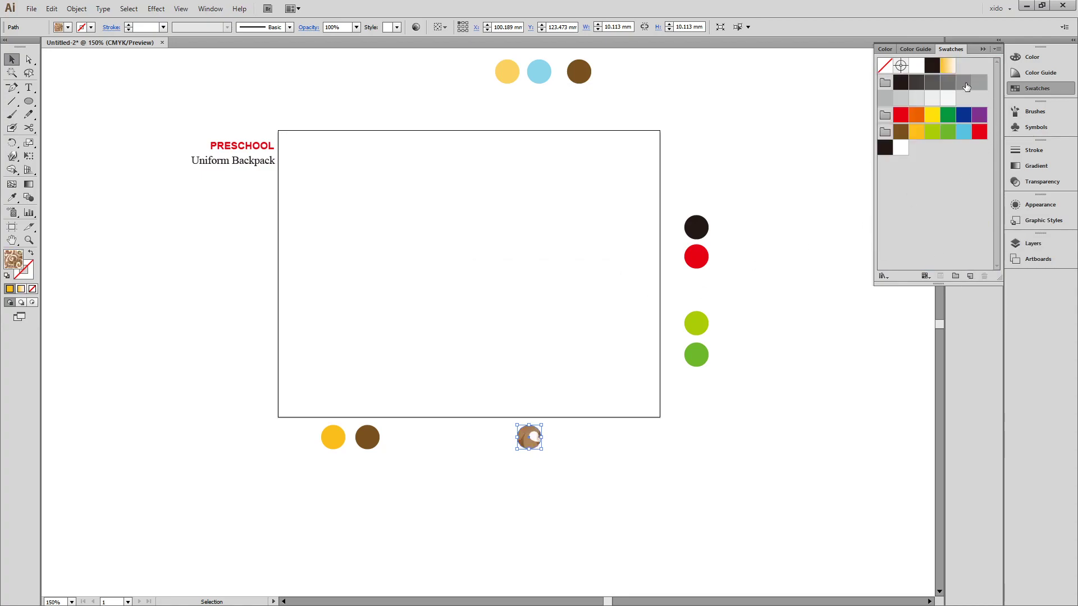
pyautogui.click(948, 66)
pyautogui.click(695, 456)
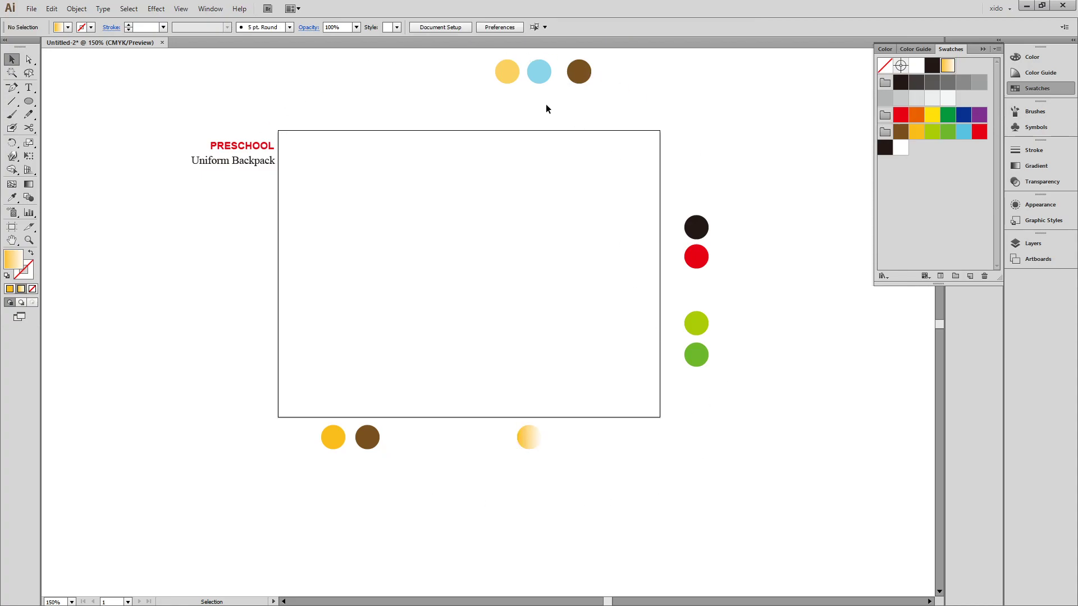
pyautogui.click(507, 79)
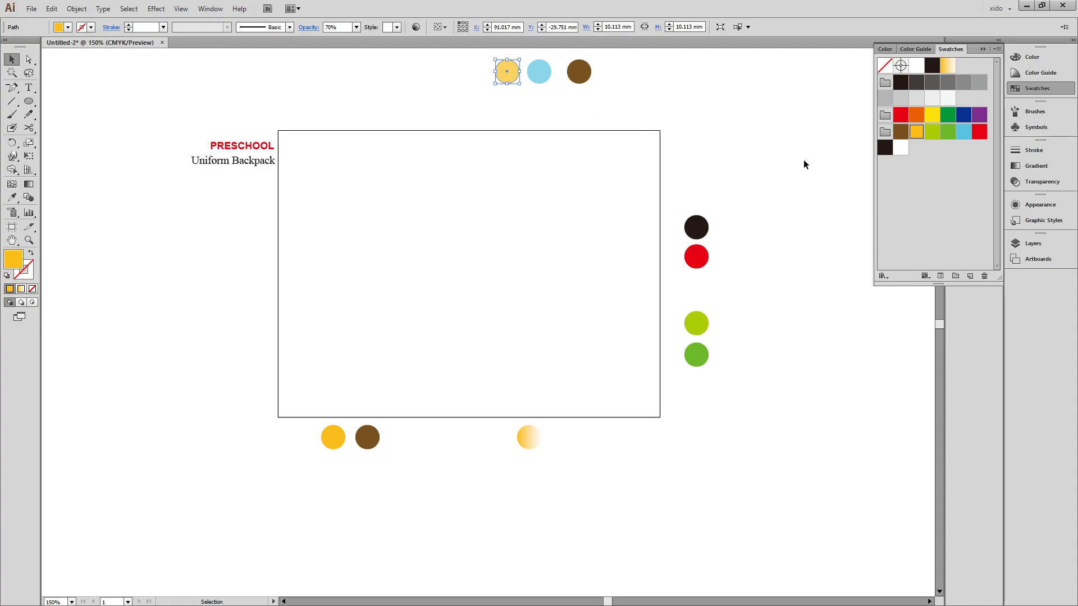
pyautogui.click(753, 188)
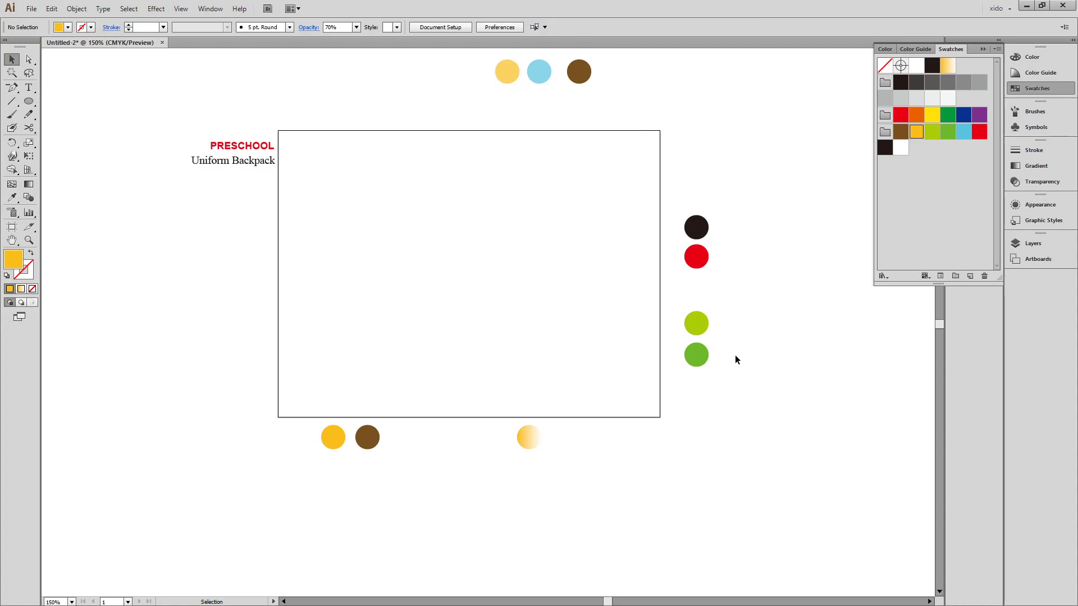
pyautogui.click(537, 76)
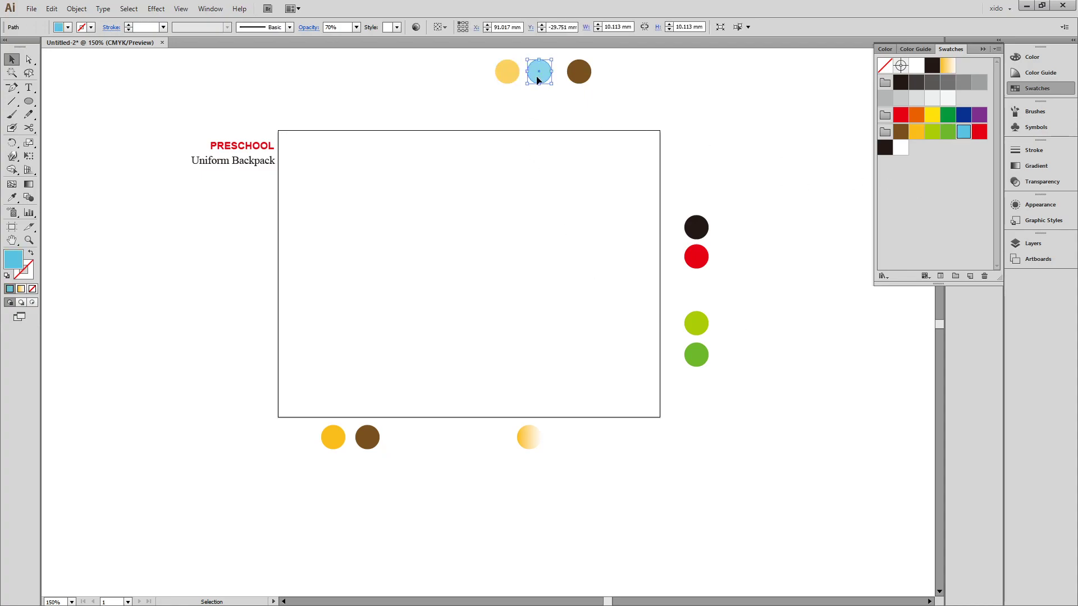
pyautogui.click(543, 236)
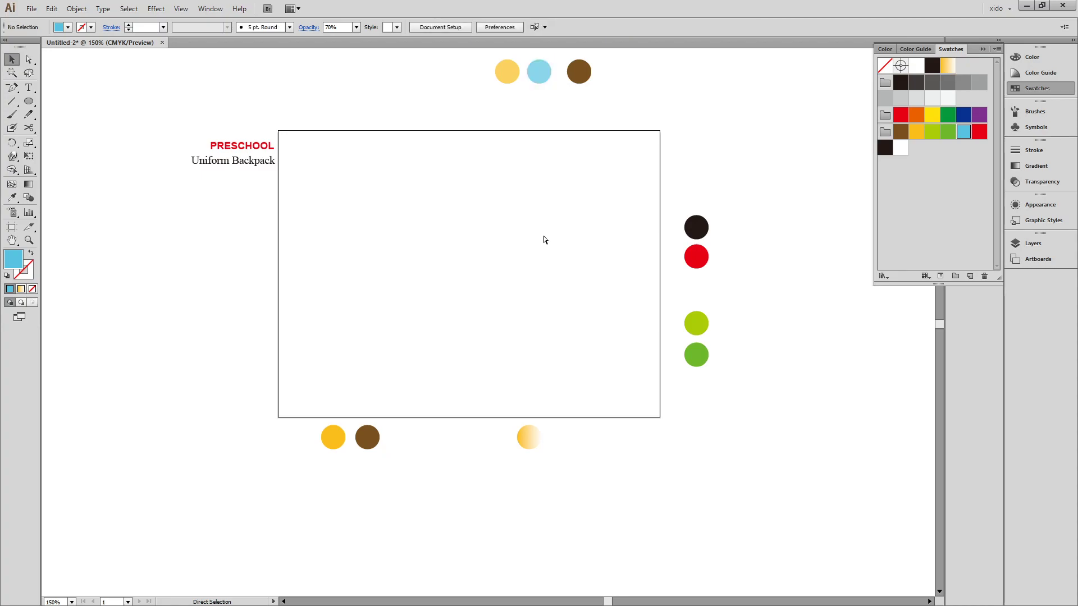
# - Draw a vertical line about 167 mm long crossing the artboard near its left edge
pyautogui.hotkey('ctrl', '-')
pyautogui.moveTo(354, 113); pyautogui.dragTo(676, 419)
pyautogui.click(696, 433)
pyautogui.click(1045, 244)
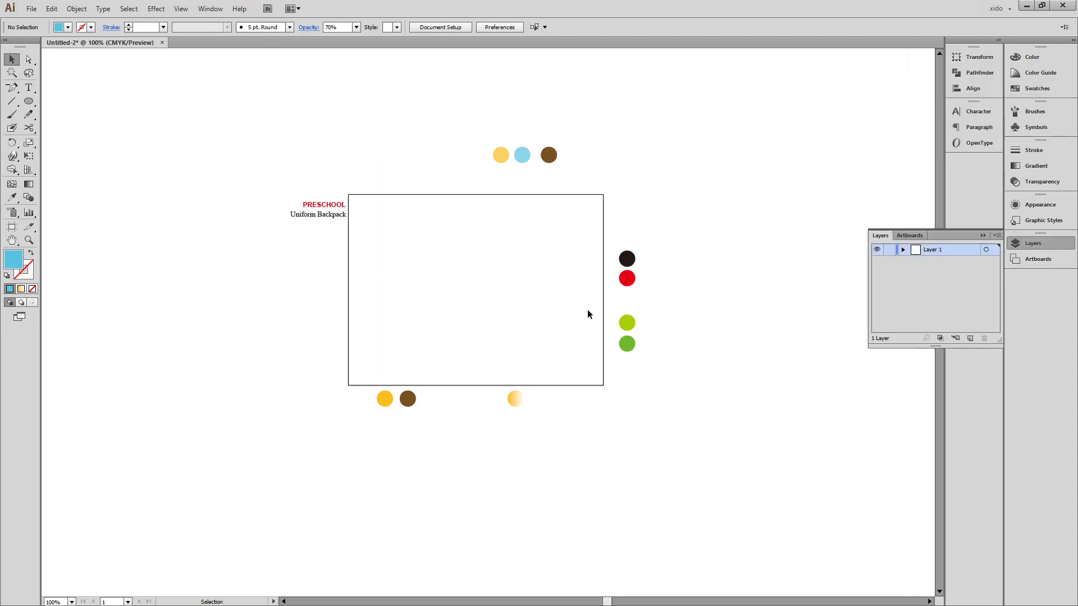
pyautogui.click(12, 101)
pyautogui.moveTo(362, 175); pyautogui.dragTo(373, 438)
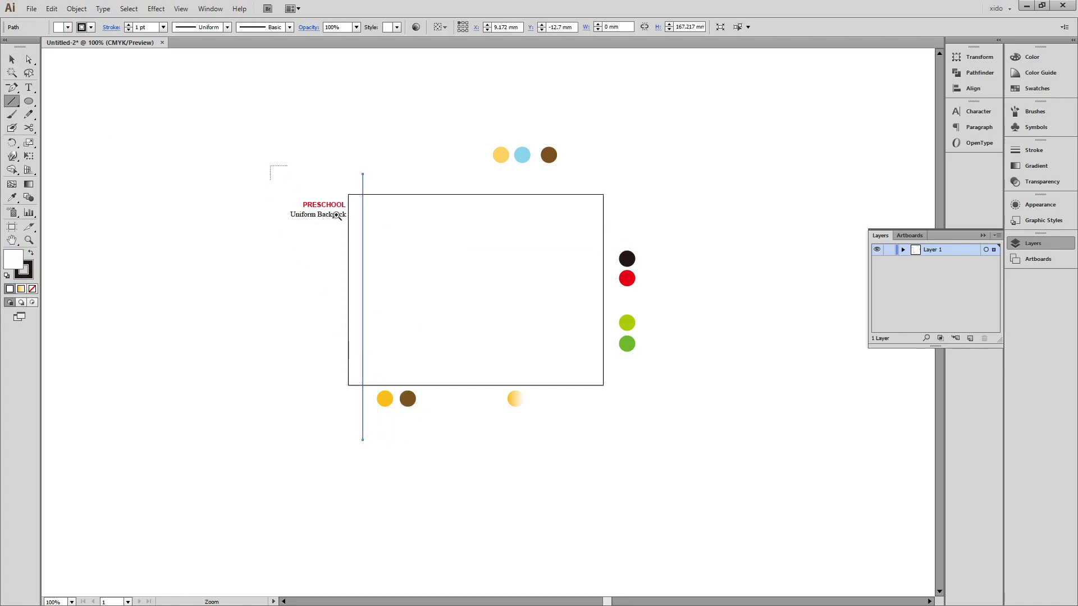
# - Duplicate the vertical line about 14 mm to the right and repeat the copy to make five evenly spaced lines
pyautogui.moveTo(269, 165); pyautogui.dragTo(709, 487)
pyautogui.press('v')
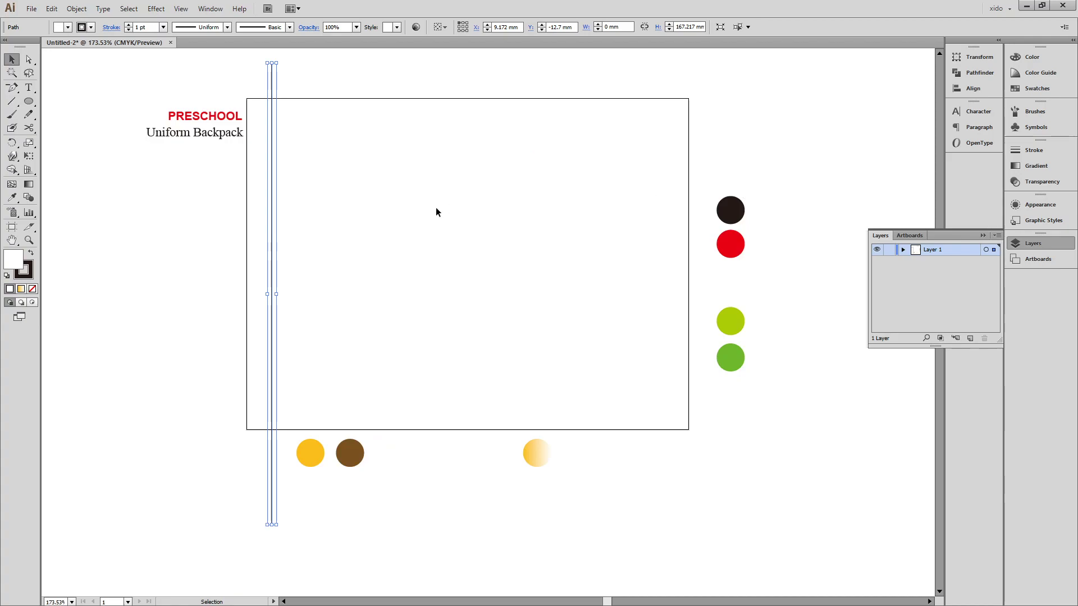
pyautogui.moveTo(271, 240); pyautogui.dragTo(310, 241)
pyautogui.hotkey('ctrl', 'd')
pyautogui.hotkey('ctrl', 'd')
pyautogui.hotkey('ctrl', 'd')
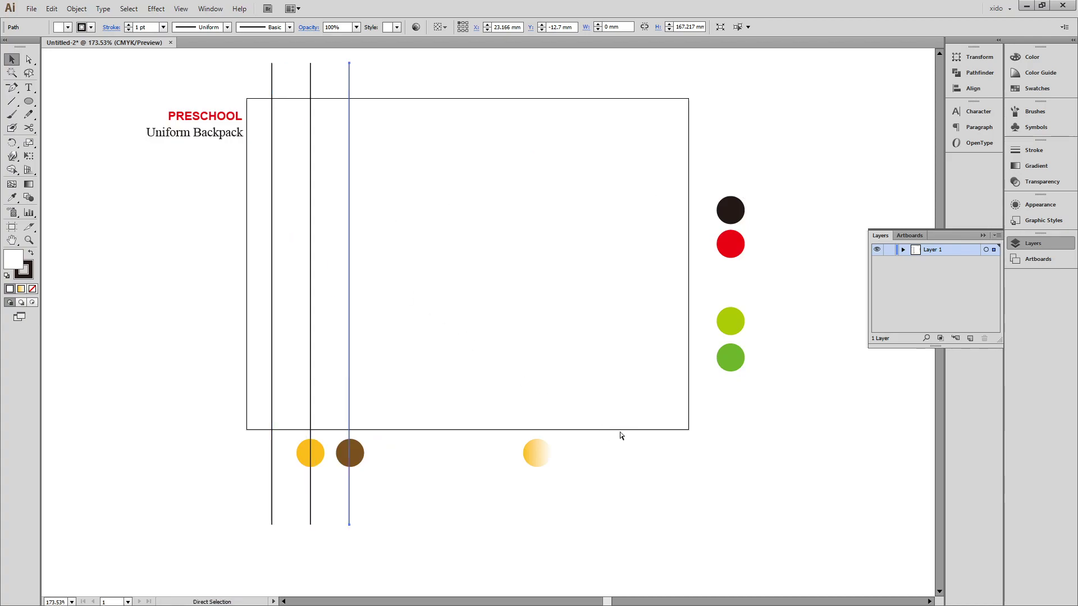
# - Distribute the five vertical lines horizontally across the artboard's full width using Align to Artboard, and show the rulers
pyautogui.moveTo(457, 230); pyautogui.dragTo(250, 216)
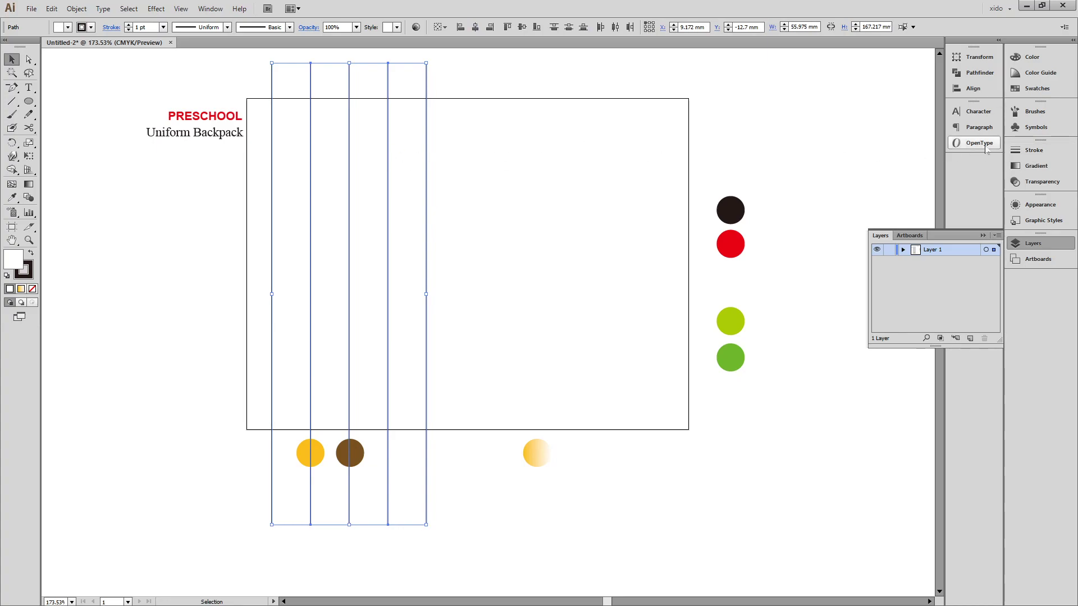
pyautogui.click(974, 90)
pyautogui.click(930, 138)
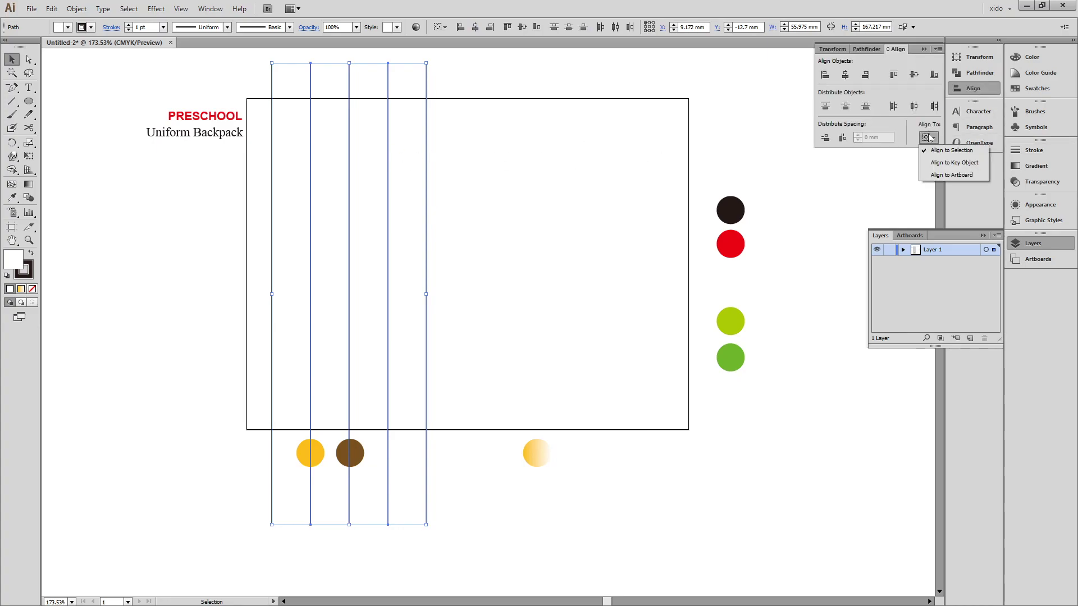
pyautogui.click(943, 176)
pyautogui.click(916, 107)
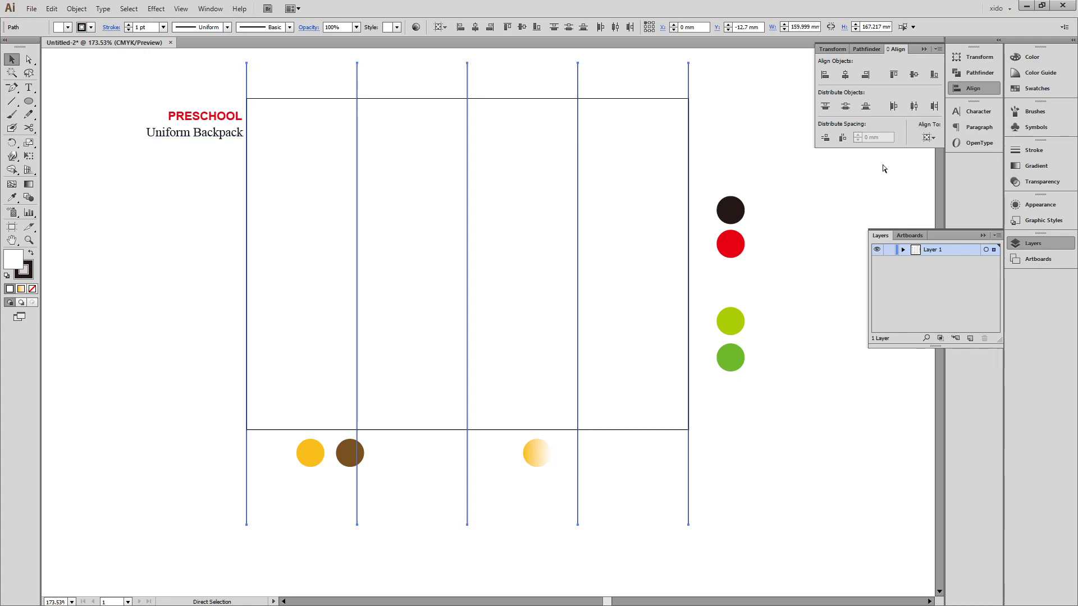
pyautogui.hotkey('ctrl', 'r')
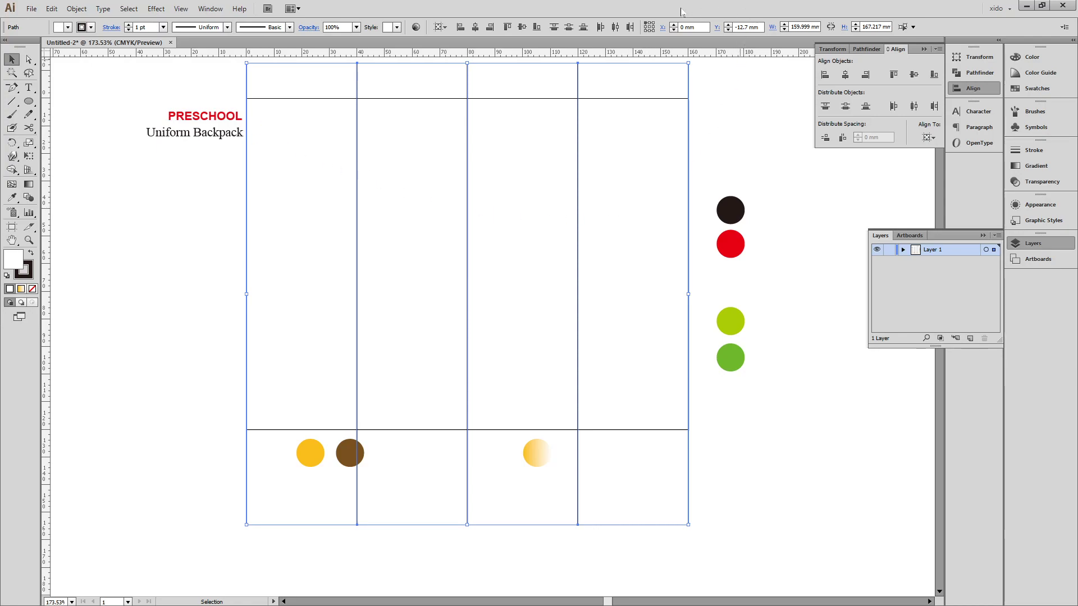
# - Create a copy of the five lines rotated 90° and distribute the copies vertically across the artboard's height
pyautogui.press('r')
pyautogui.press('Return')
pyautogui.write('90')
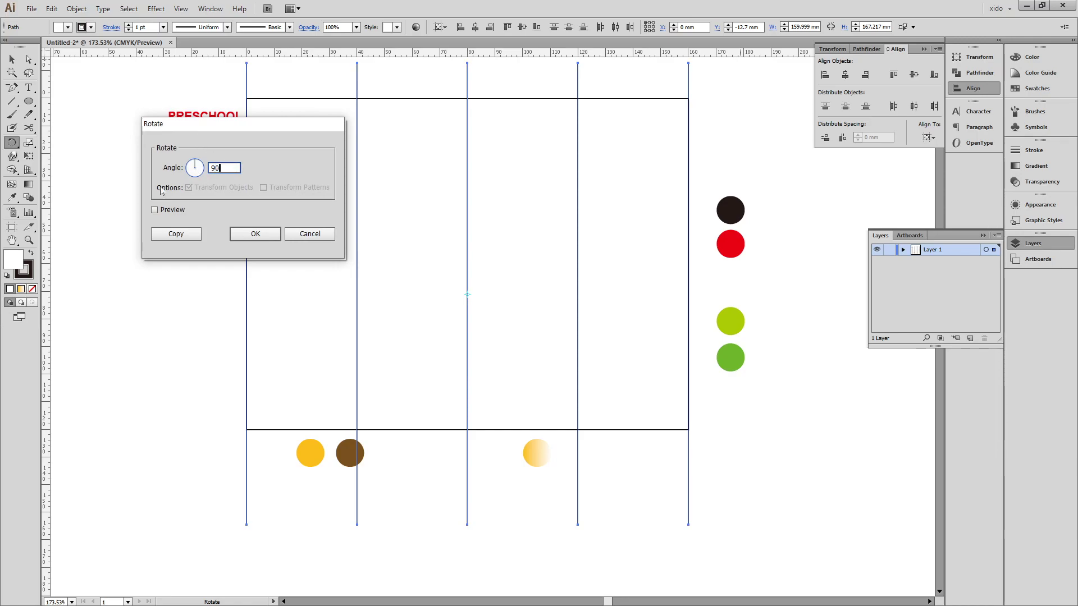
pyautogui.click(176, 233)
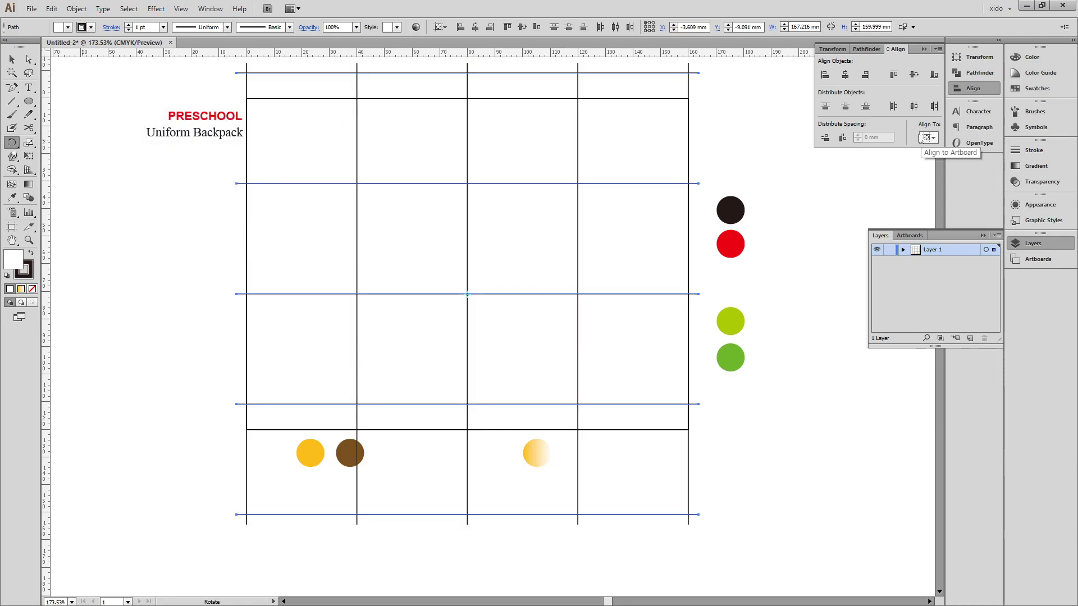
pyautogui.click(846, 106)
# - Select all the horizontal and vertical grid lines, remove their fill and stroke, and convert them into guides
pyautogui.press('v')
pyautogui.moveTo(232, 70); pyautogui.dragTo(723, 84)
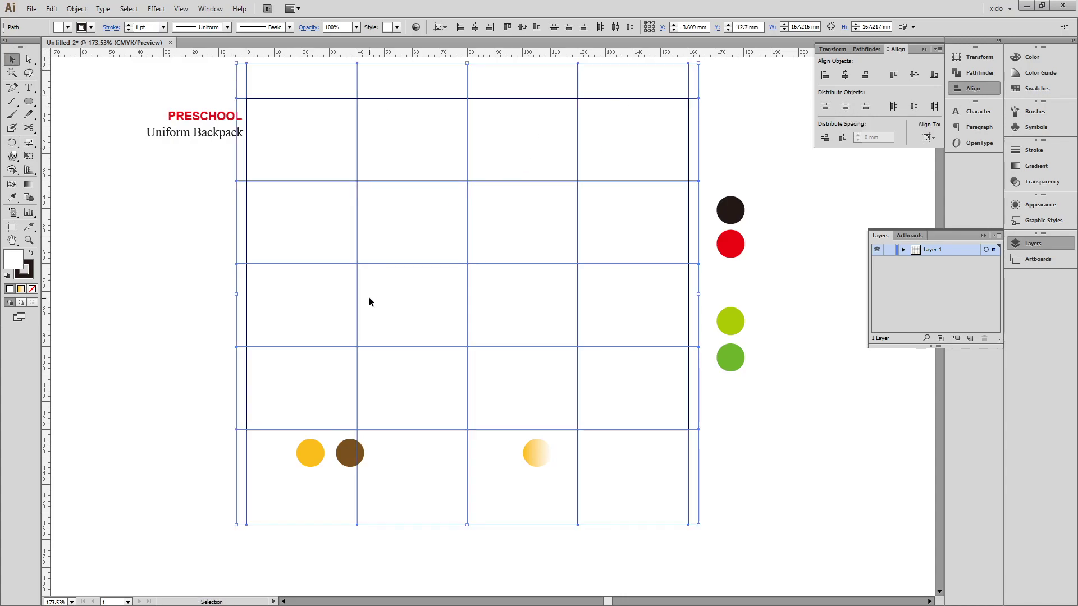
pyautogui.press('/')
pyautogui.press('x')
pyautogui.press('/')
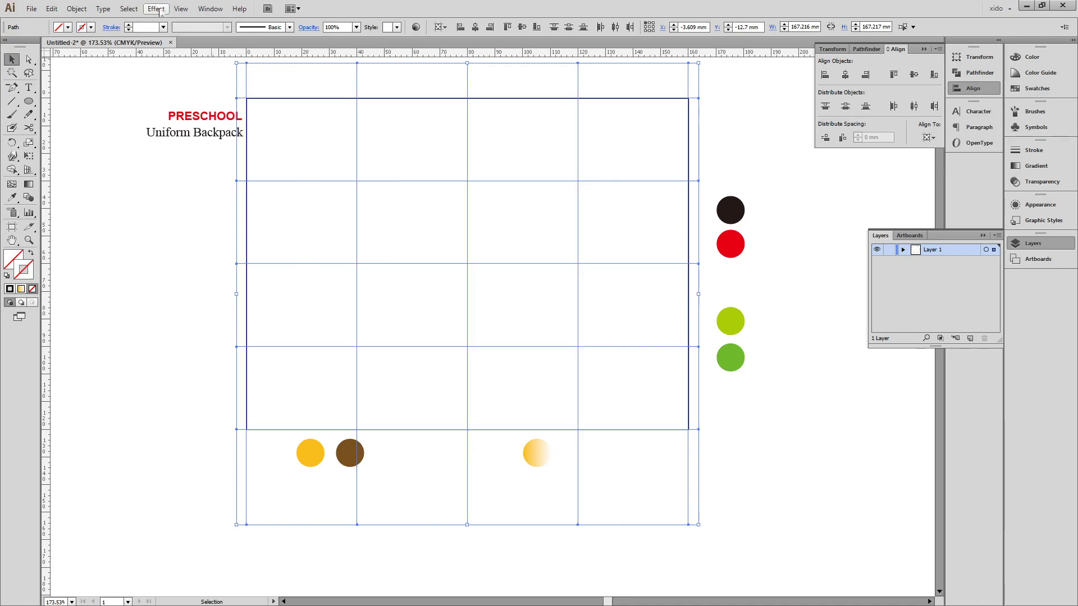
pyautogui.click(181, 8)
pyautogui.moveTo(287, 329)
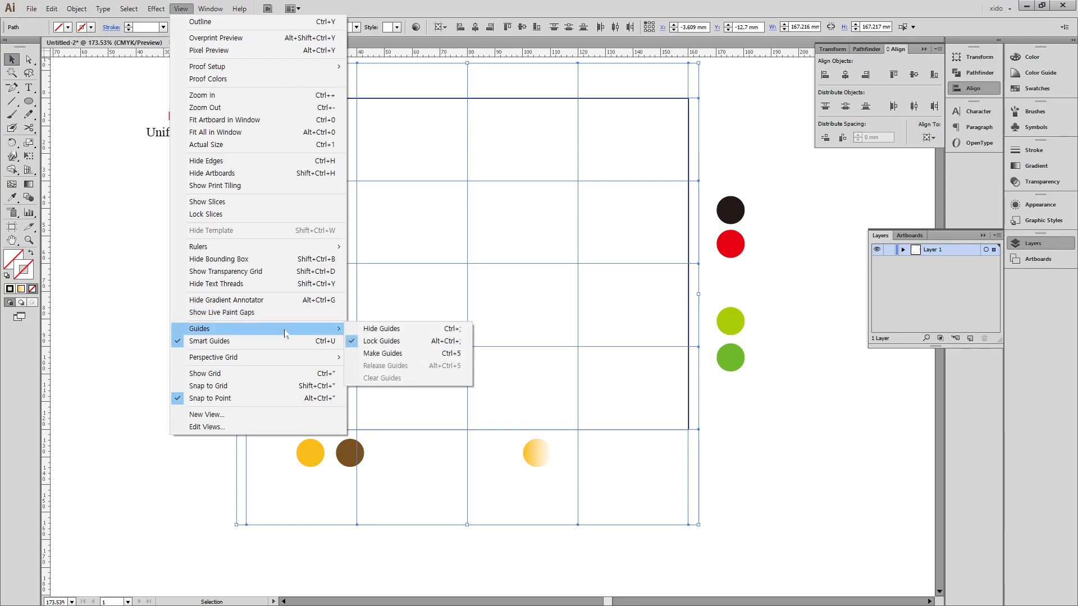
pyautogui.click(419, 359)
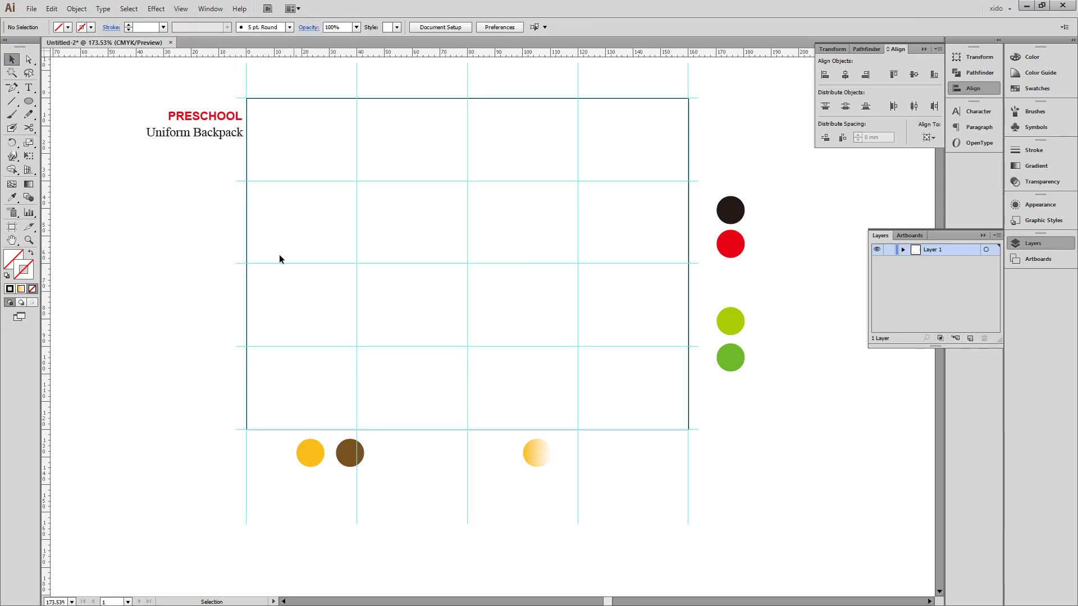
# - Select all the color sample circles, move them onto a new Layer 2, and toggle that layer's visibility to check its contents
pyautogui.moveTo(720, 511); pyautogui.dragTo(295, 76)
pyautogui.moveTo(351, 181); pyautogui.dragTo(335, 230)
pyautogui.moveTo(414, 86); pyautogui.dragTo(568, 96)
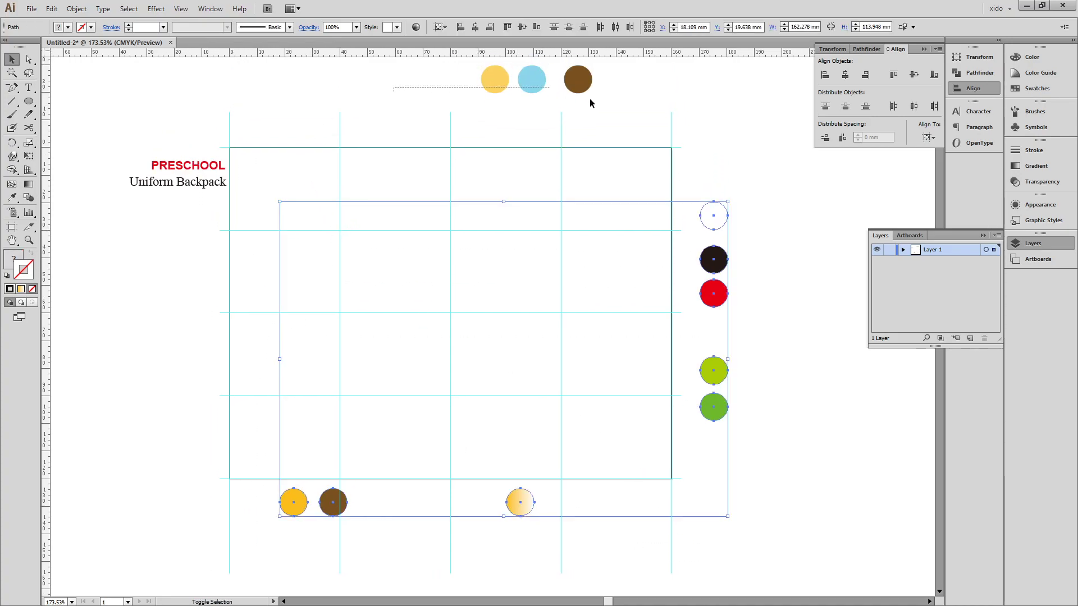
pyautogui.click(970, 338)
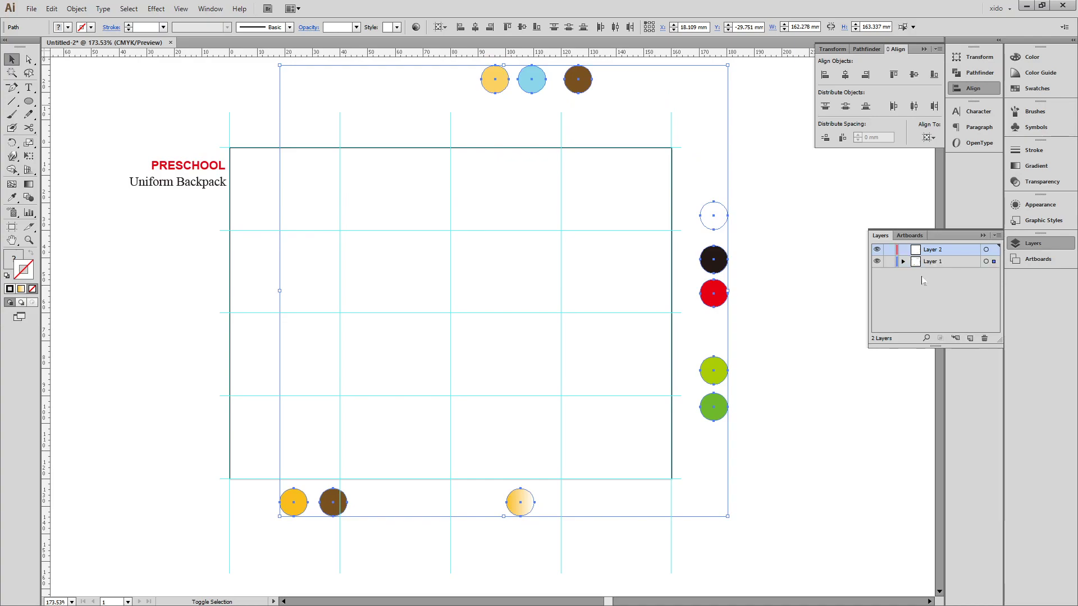
pyautogui.moveTo(994, 261); pyautogui.dragTo(994, 249)
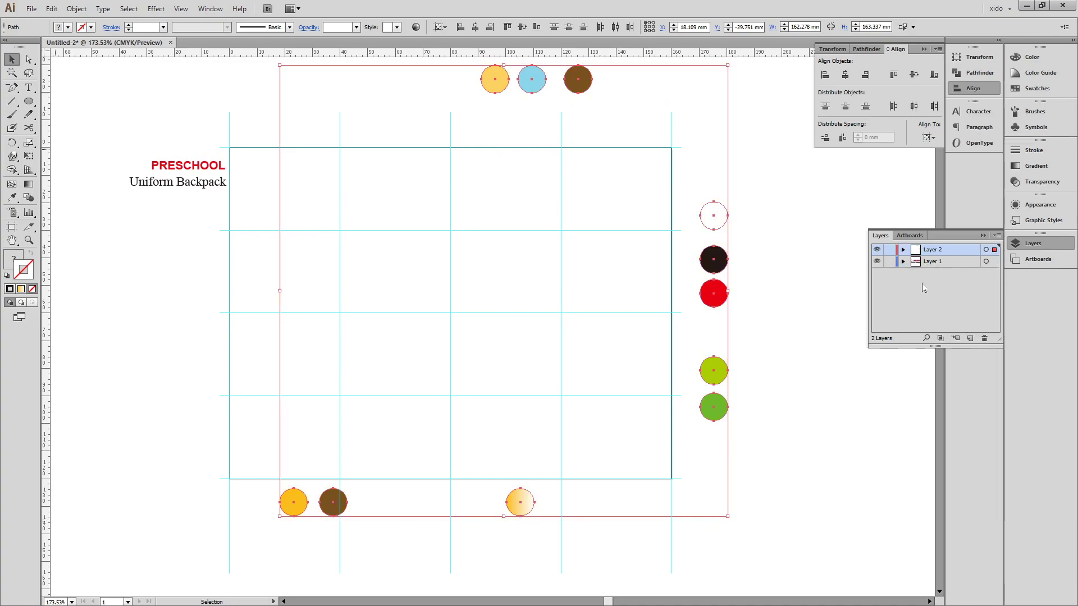
pyautogui.click(877, 249)
pyautogui.click(877, 249)
pyautogui.click(877, 250)
pyautogui.click(877, 249)
pyautogui.click(877, 249)
pyautogui.click(877, 250)
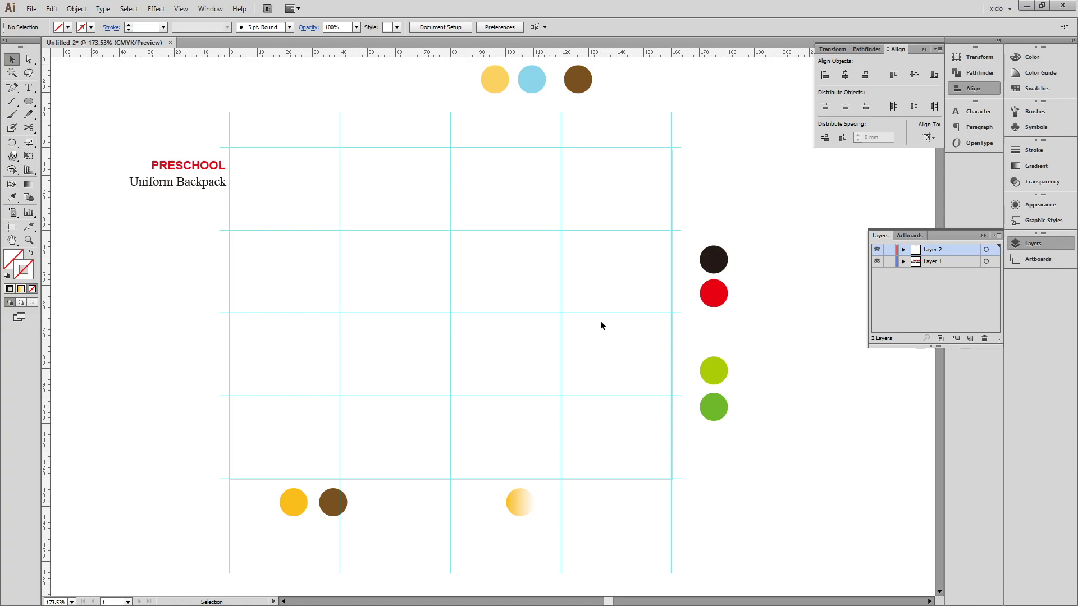
# - Unlock the guides, move all horizontal and vertical grid guides from Layer 1 to Layer 2, and lock Layer 2
pyautogui.hotkey('ctrl', 'alt')
pyautogui.moveTo(253, 115); pyautogui.dragTo(648, 423)
pyautogui.moveTo(653, 121); pyautogui.dragTo(696, 141)
pyautogui.moveTo(210, 105); pyautogui.dragTo(248, 135)
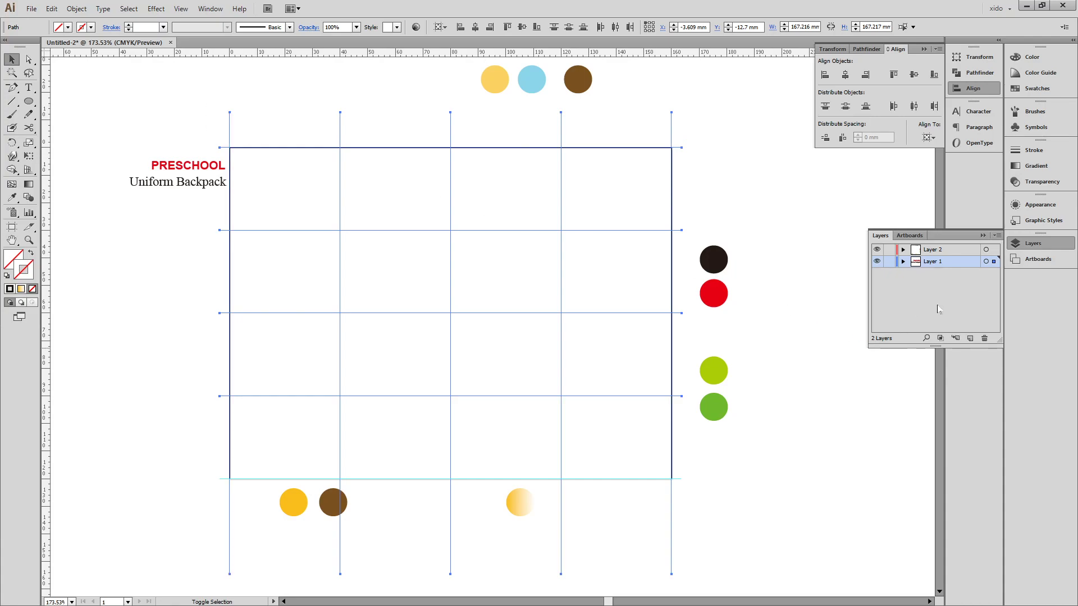
pyautogui.moveTo(620, 483); pyautogui.dragTo(620, 481)
pyautogui.moveTo(995, 262); pyautogui.dragTo(994, 249)
pyautogui.click(889, 251)
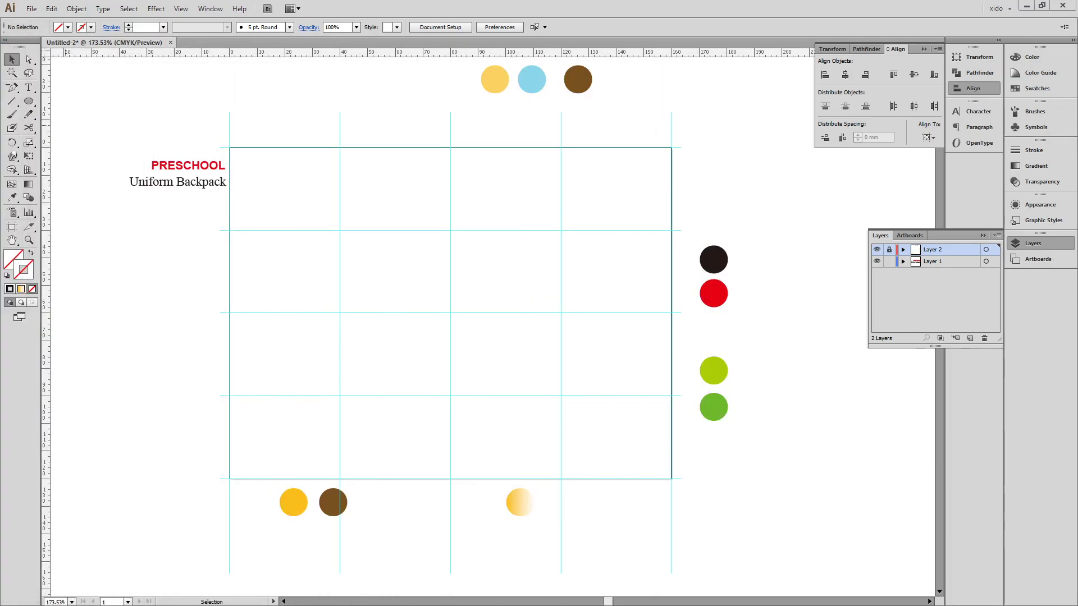
# - Draw a tall rectangle about 59 x 98 mm in the artboard's left half on Layer 1, with default white fill and black stroke
pyautogui.moveTo(29, 101); pyautogui.dragTo(88, 101)
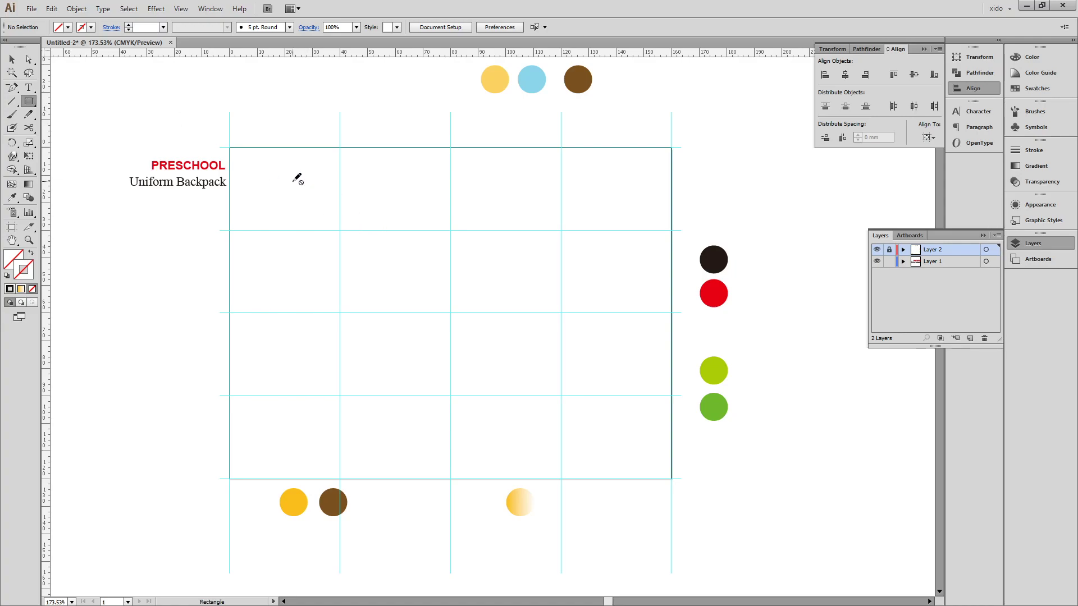
pyautogui.click(918, 263)
pyautogui.moveTo(264, 178); pyautogui.dragTo(427, 447)
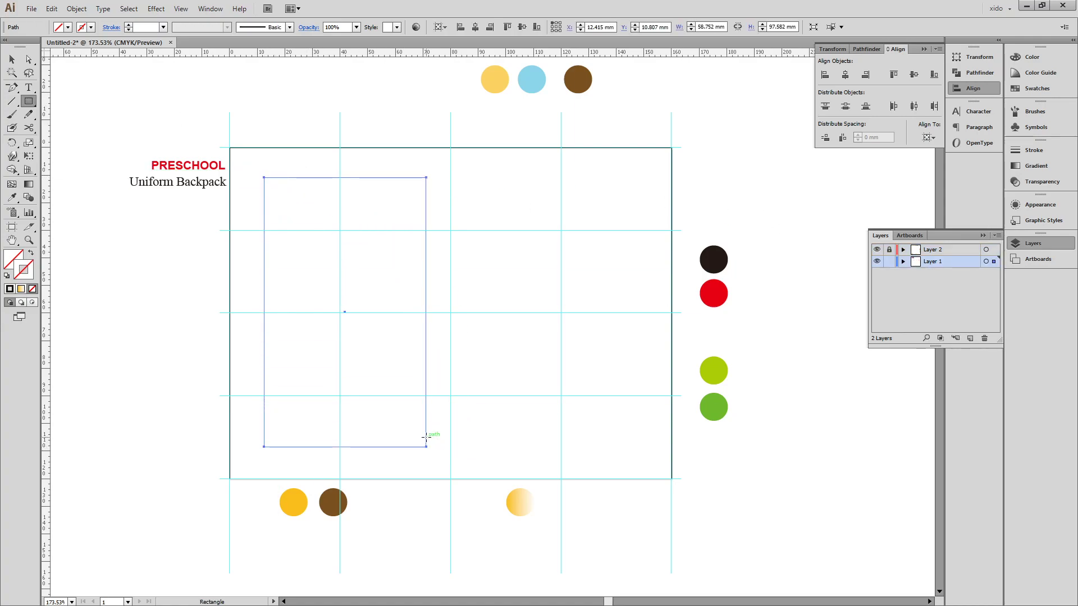
pyautogui.press('f')
pyautogui.press('d')
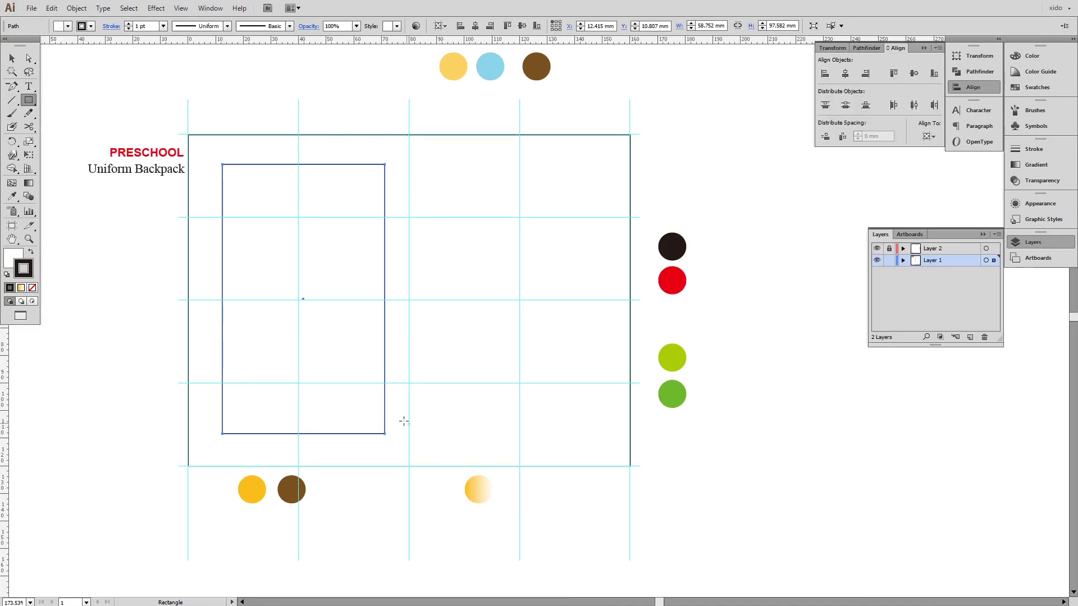
pyautogui.click(12, 59)
pyautogui.press('f')
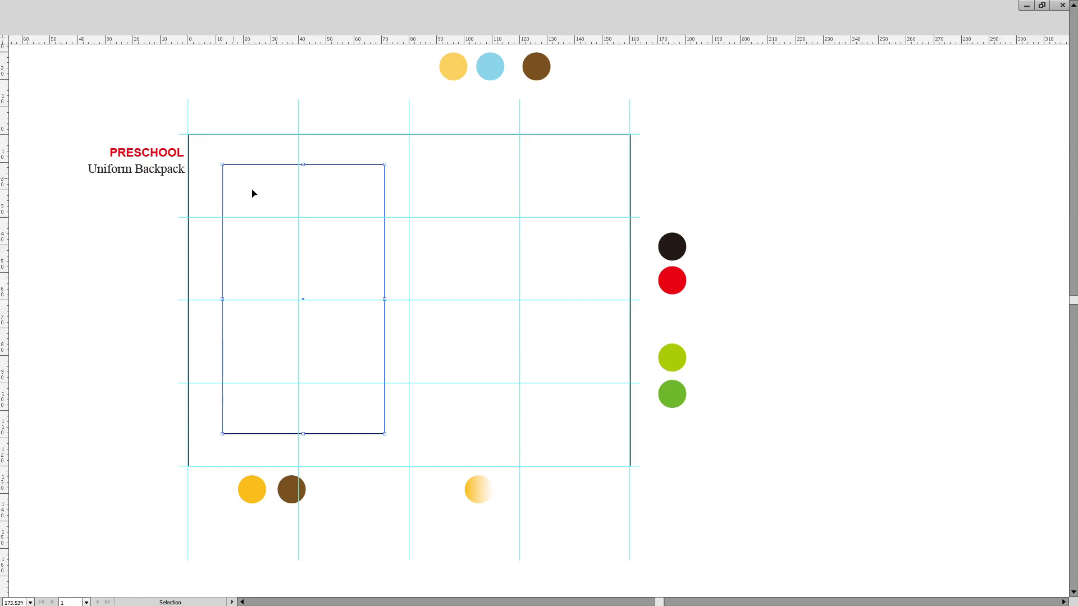
pyautogui.press('f')
# - Draw four placeholder boxes in the artboard's right half for the pattern, leaves, ticket and backpack, the backpack box about 38.5 mm high
pyautogui.click(53, 116)
pyautogui.click(29, 101)
pyautogui.moveTo(461, 175); pyautogui.dragTo(647, 264)
pyautogui.press('v')
pyautogui.moveTo(496, 211); pyautogui.dragTo(546, 322)
pyautogui.moveTo(500, 289); pyautogui.dragTo(645, 456)
pyautogui.moveTo(463, 401); pyautogui.dragTo(490, 402)
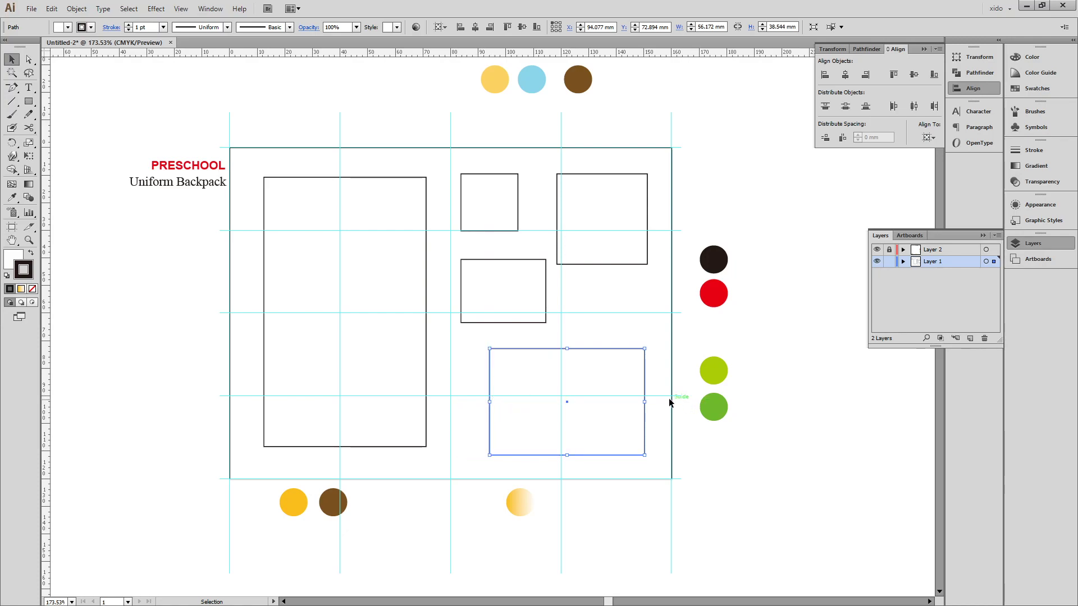
pyautogui.click(710, 436)
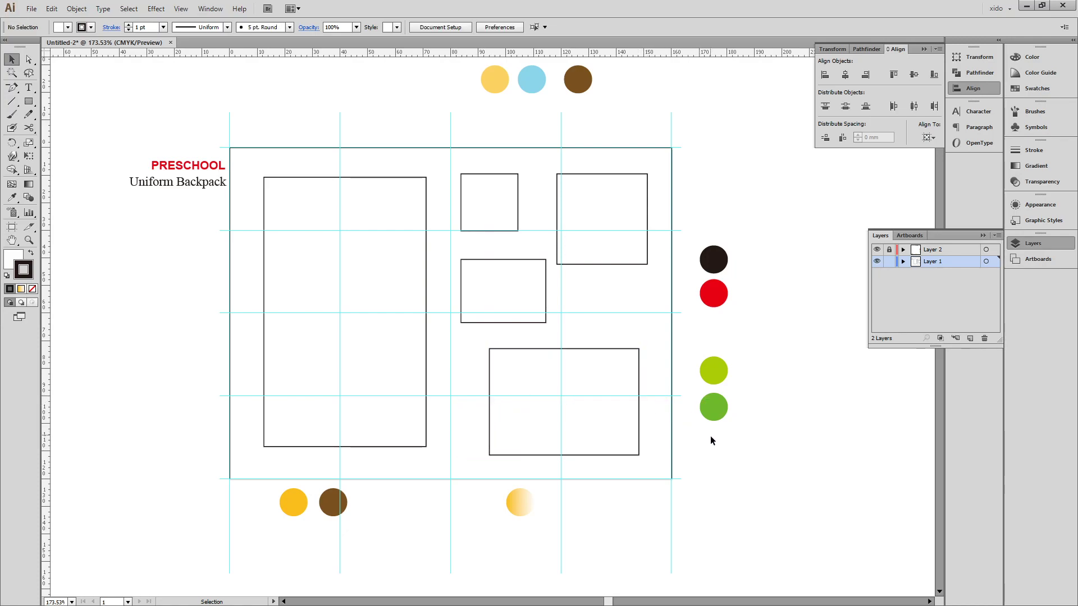
pyautogui.scroll(-1, 701, 414)
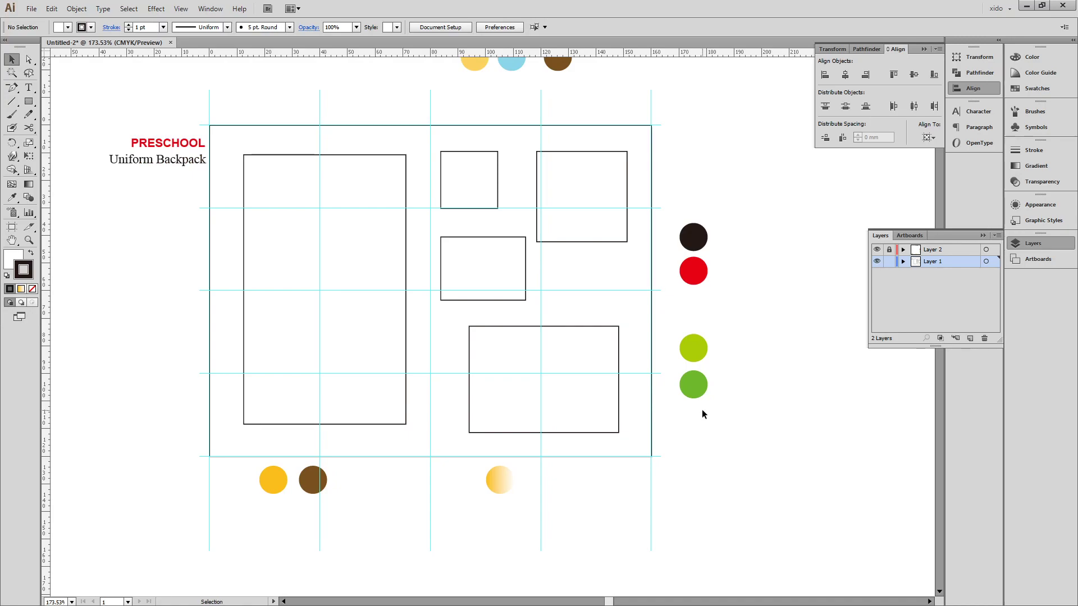
# - Stretch the tall rectangle to about 102 mm high so its edges line up with the placeholder boxes beside it
pyautogui.click(385, 331)
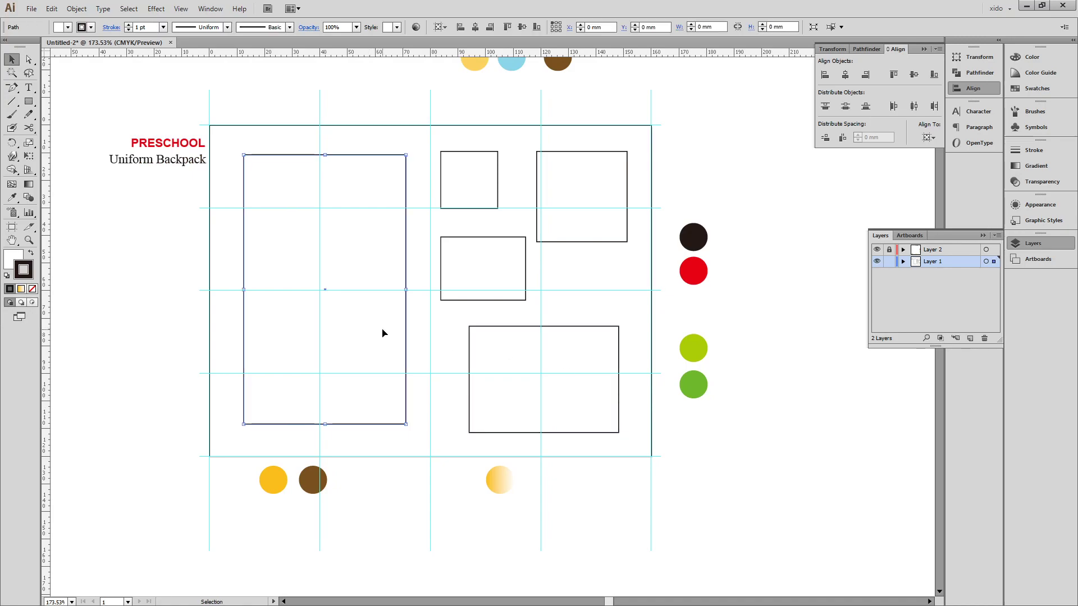
pyautogui.moveTo(325, 155); pyautogui.dragTo(449, 151)
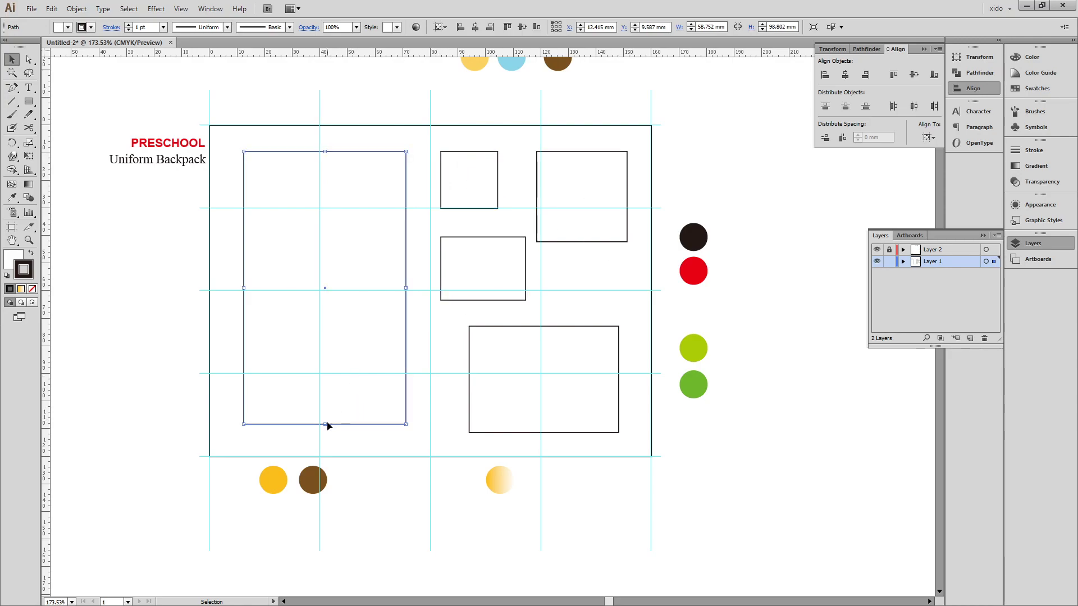
pyautogui.moveTo(325, 425); pyautogui.dragTo(494, 432)
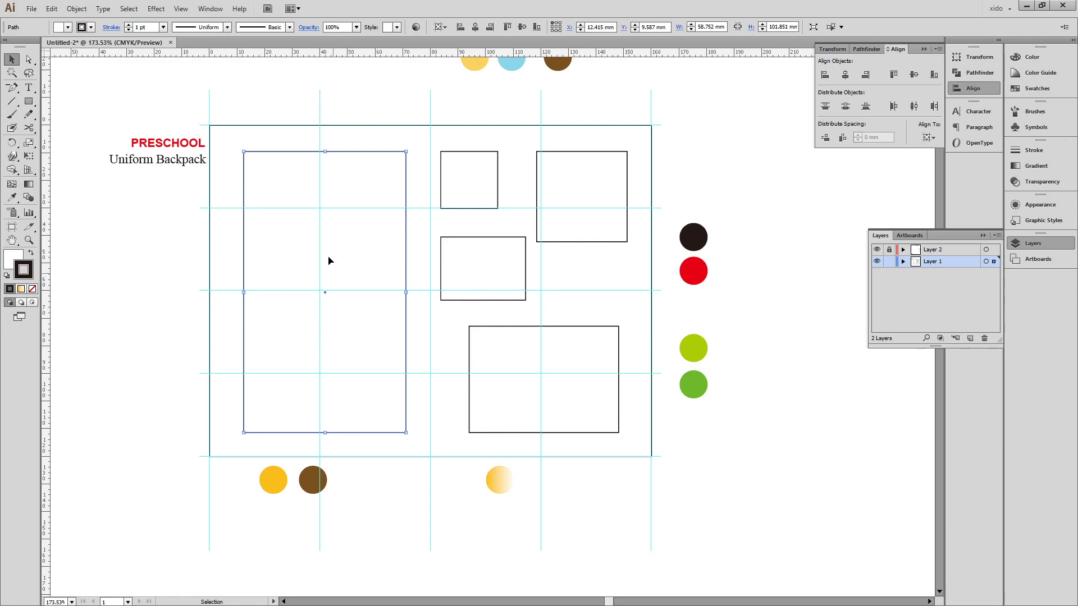
# - Scale the tall rectangle's two upper corner points inward to turn it into a trapezoid, and clear the selection
pyautogui.press('a')
pyautogui.moveTo(242, 144); pyautogui.dragTo(438, 172)
pyautogui.press('s')
pyautogui.moveTo(439, 124); pyautogui.dragTo(406, 125)
pyautogui.hotkey('ctrl', 'shift', 'a')
# - Draw a horizontal line about 69 mm long across the middle of the trapezoid and split the shape along it with Divide
pyautogui.click(12, 101)
pyautogui.moveTo(229, 285)
pyautogui.mouseDown()
pyautogui.moveTo(427, 285)
pyautogui.moveTo(345, 276)
pyautogui.mouseUp()
pyautogui.press('v')
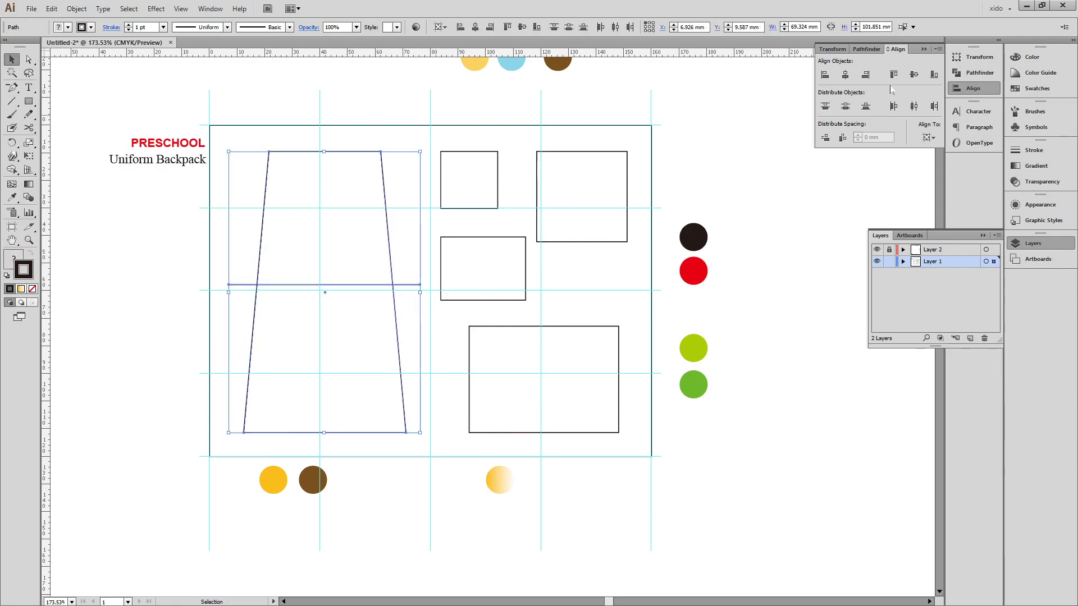
pyautogui.click(980, 72)
pyautogui.click(827, 102)
pyautogui.click(758, 349)
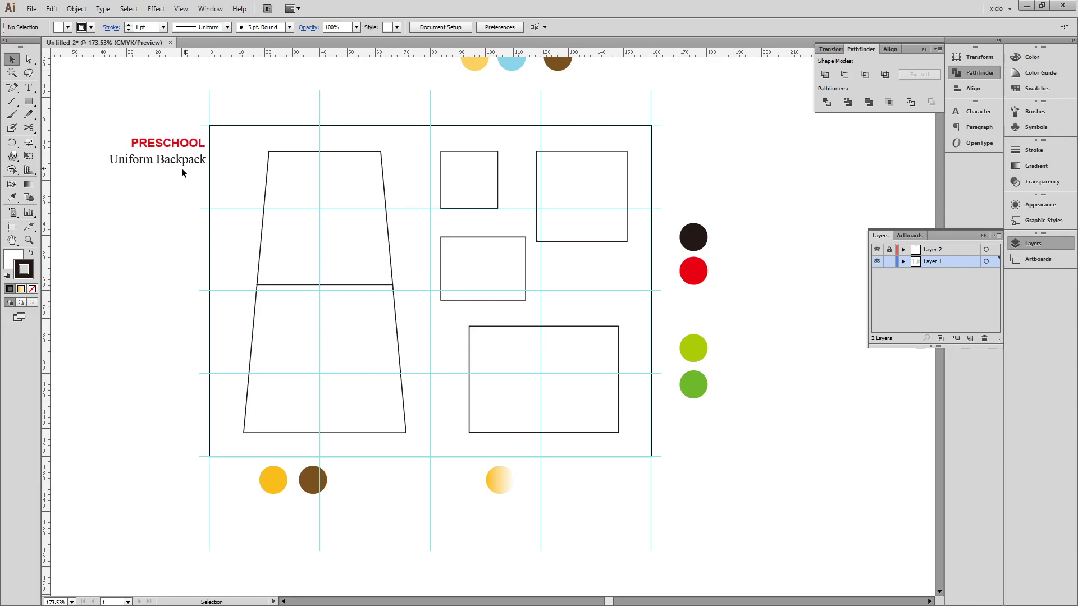
# - Draw a second horizontal line across the trapezoid's upper part and divide the shape along it
pyautogui.click(11, 101)
pyautogui.moveTo(240, 203); pyautogui.dragTo(420, 202)
pyautogui.press('v')
pyautogui.click(826, 102)
pyautogui.click(801, 214)
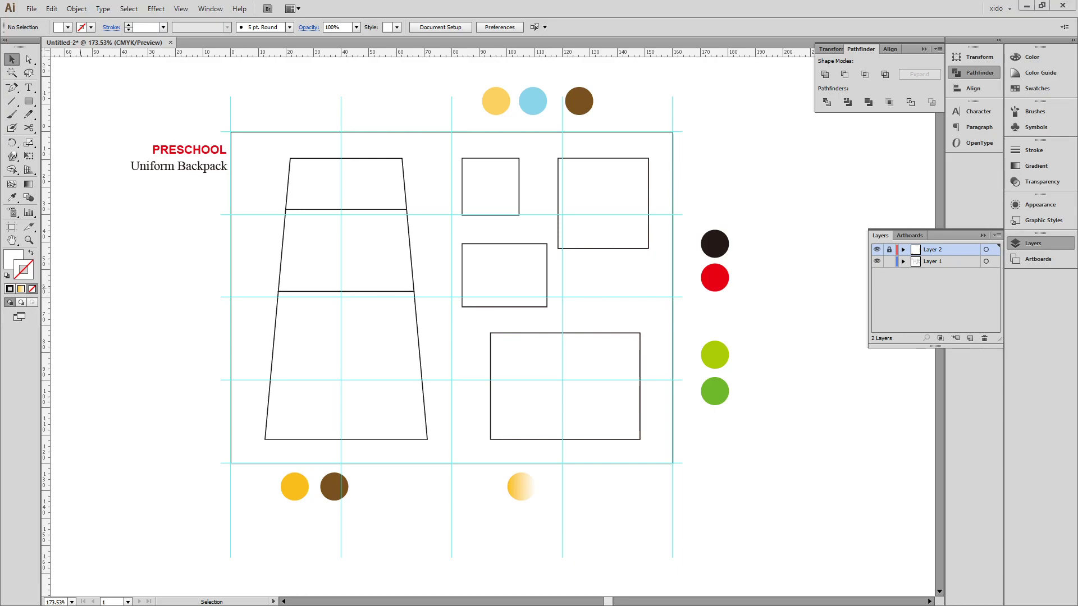
# - Paste the reference image onto Layer 1, scale it uniformly to 15%, and place it beside the artboard below the text
pyautogui.hotkey('ctrl', 'v')
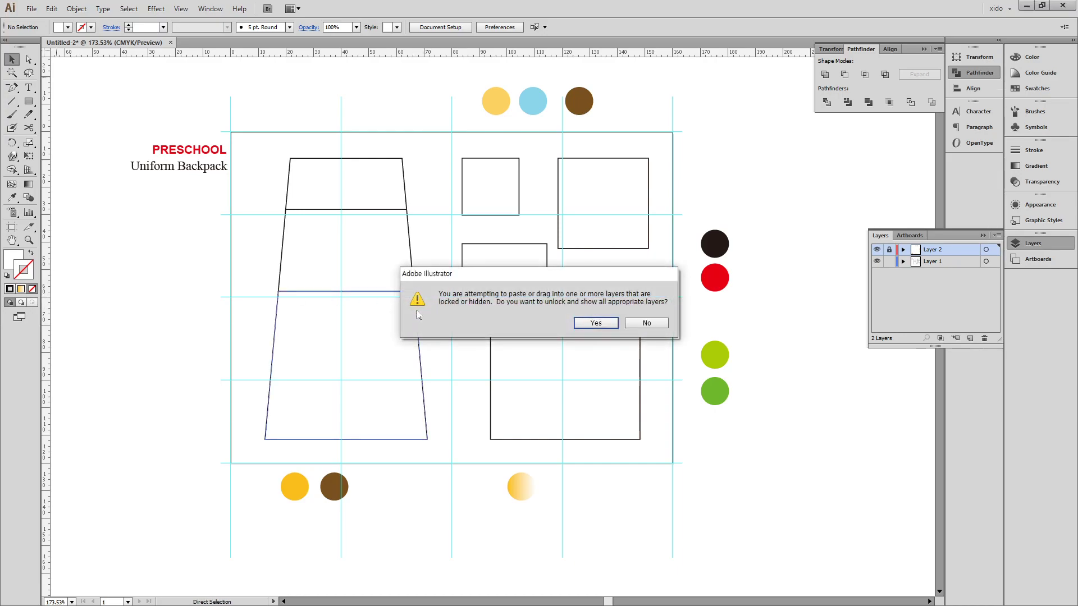
pyautogui.click(647, 323)
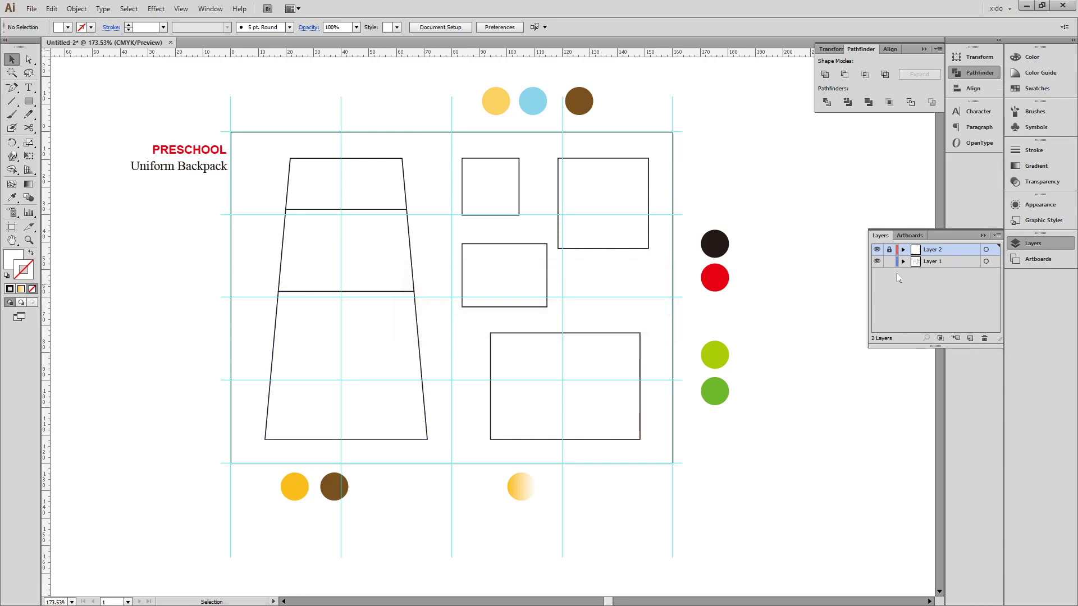
pyautogui.hotkey('ctrl', 'v')
pyautogui.press('s')
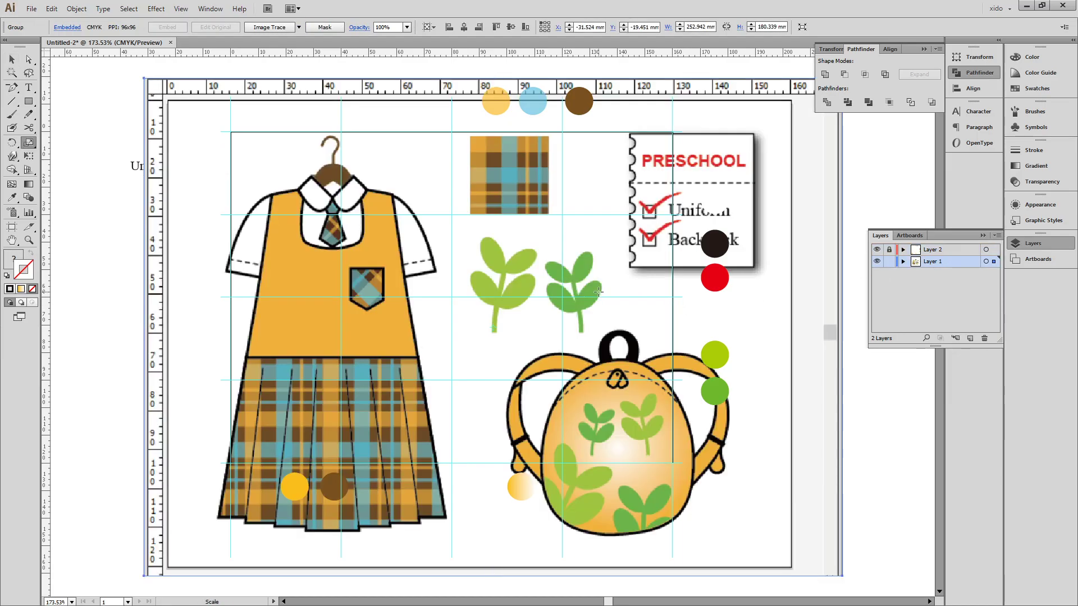
pyautogui.press('Return')
pyautogui.click(740, 277)
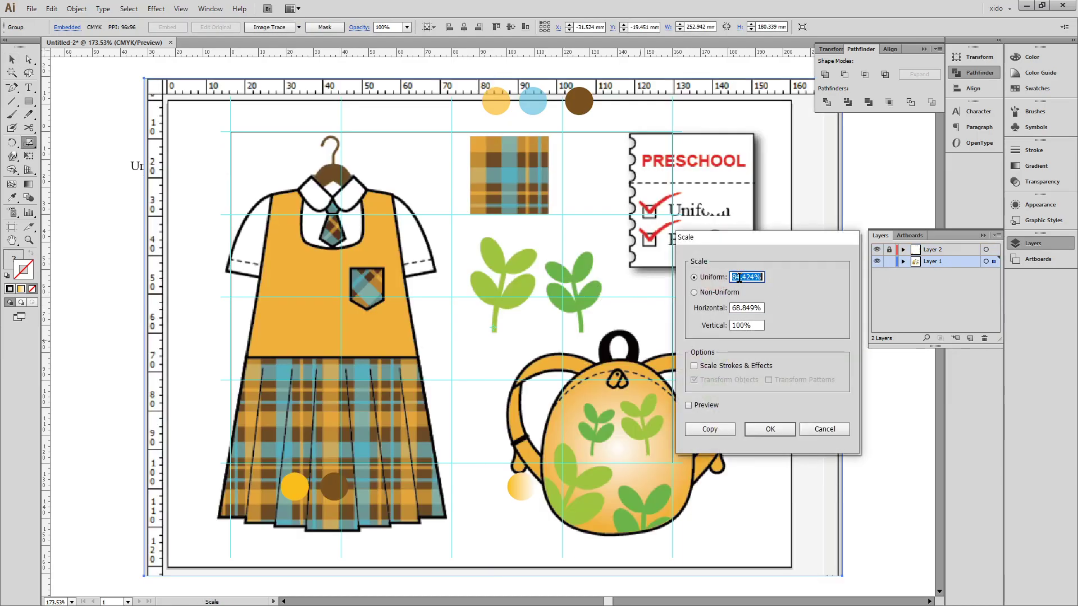
pyautogui.write('15')
pyautogui.press('Return')
pyautogui.press('v')
pyautogui.moveTo(522, 311); pyautogui.dragTo(208, 212)
# - Collapse the open Layers and Pathfinder panels to free up the workspace, leaving nothing selected
pyautogui.moveTo(344, 303); pyautogui.dragTo(385, 291)
pyautogui.click(344, 292)
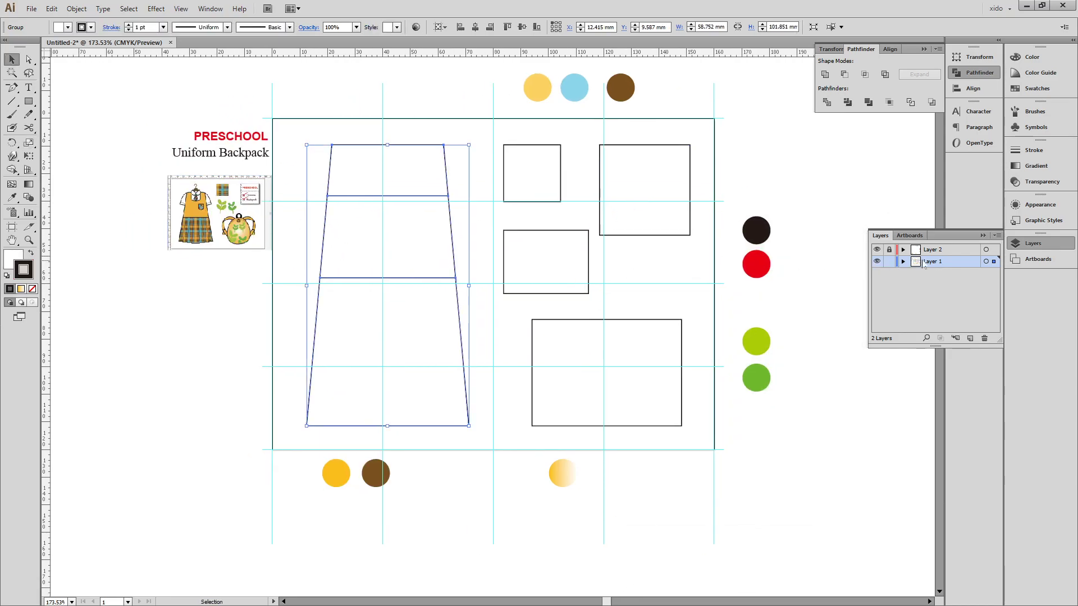
pyautogui.click(1030, 243)
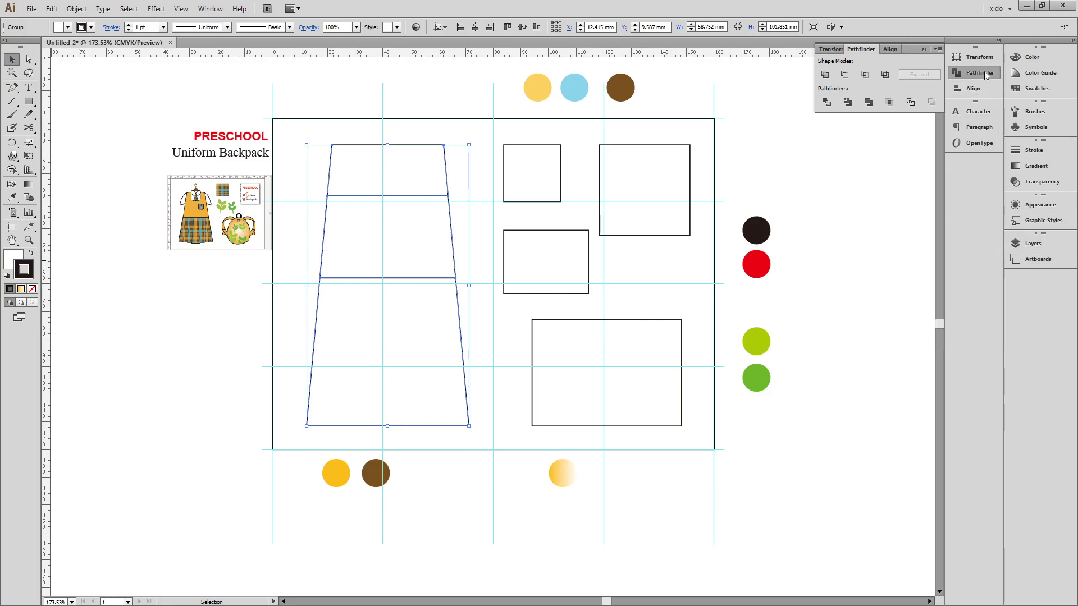
pyautogui.click(780, 173)
# - Examine the guide shapes and the reference image closely, including the uniform, backpack and the ticket's notched edge
pyautogui.press('z')
pyautogui.moveTo(147, 88); pyautogui.dragTo(741, 481)
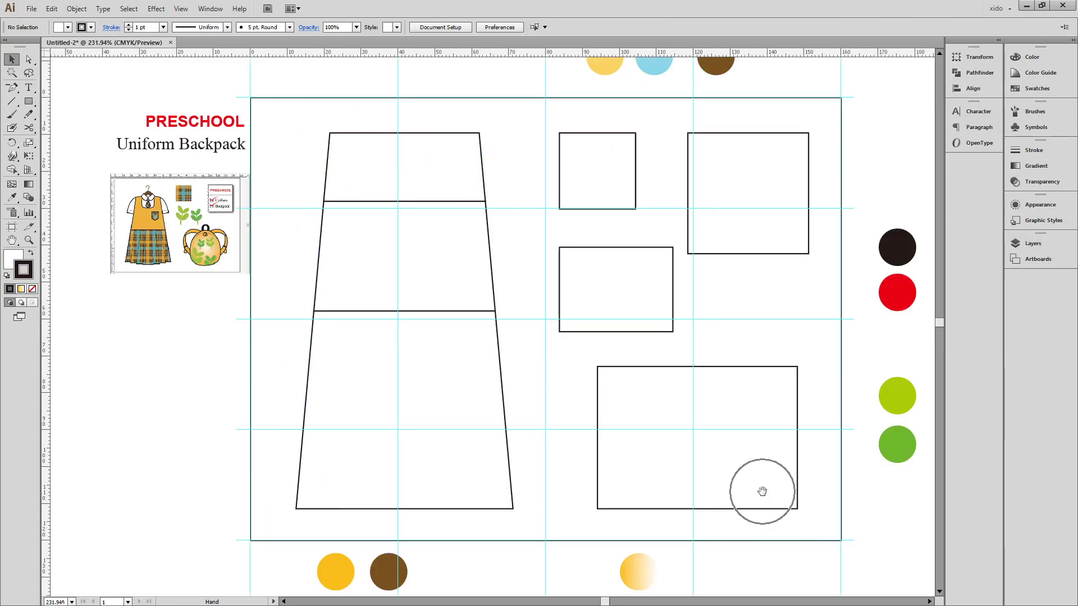
pyautogui.press('v')
pyautogui.press('z')
pyautogui.moveTo(248, 110); pyautogui.dragTo(557, 555)
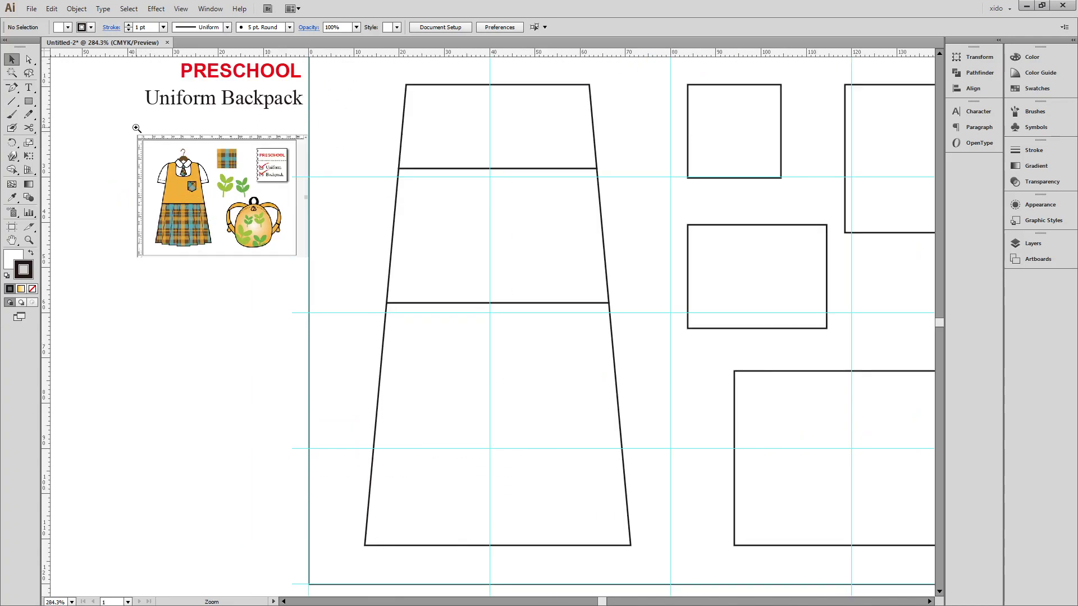
pyautogui.moveTo(136, 128); pyautogui.dragTo(310, 238)
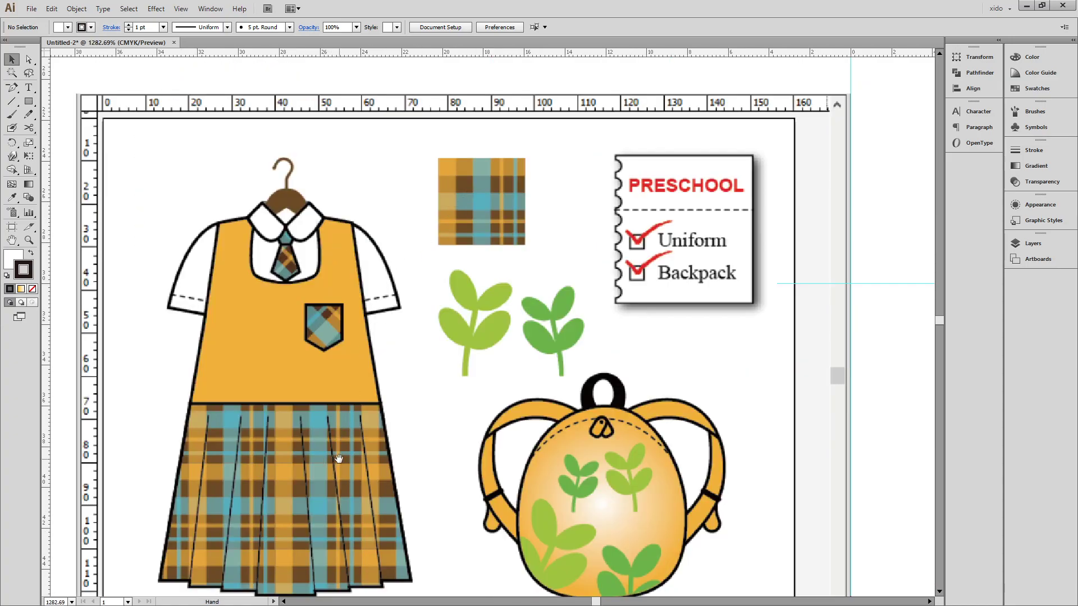
pyautogui.moveTo(419, 464); pyautogui.dragTo(433, 429)
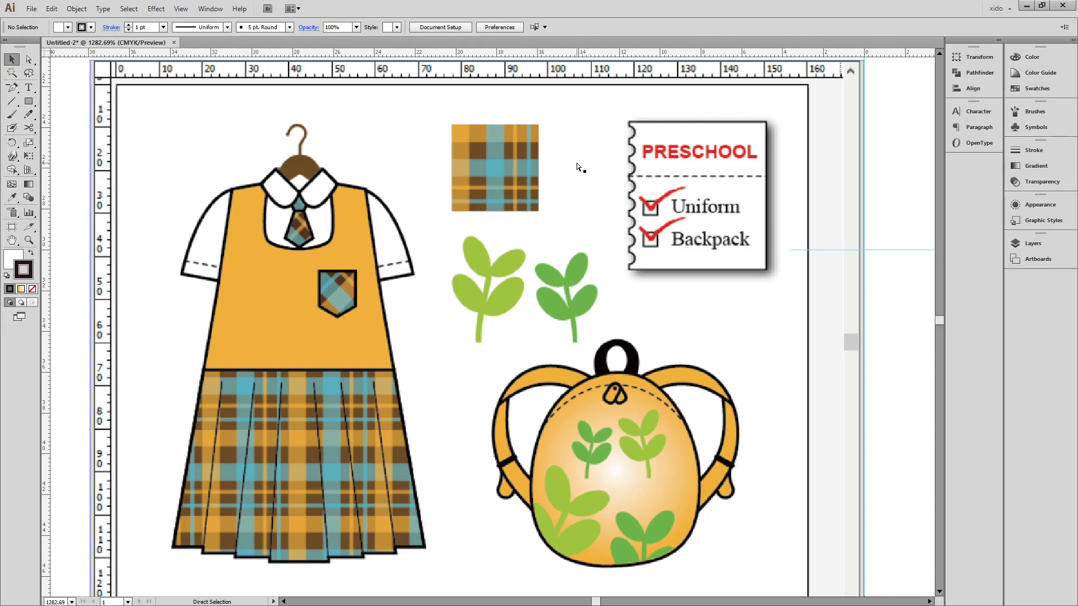
pyautogui.hotkey('ctrl', '-')
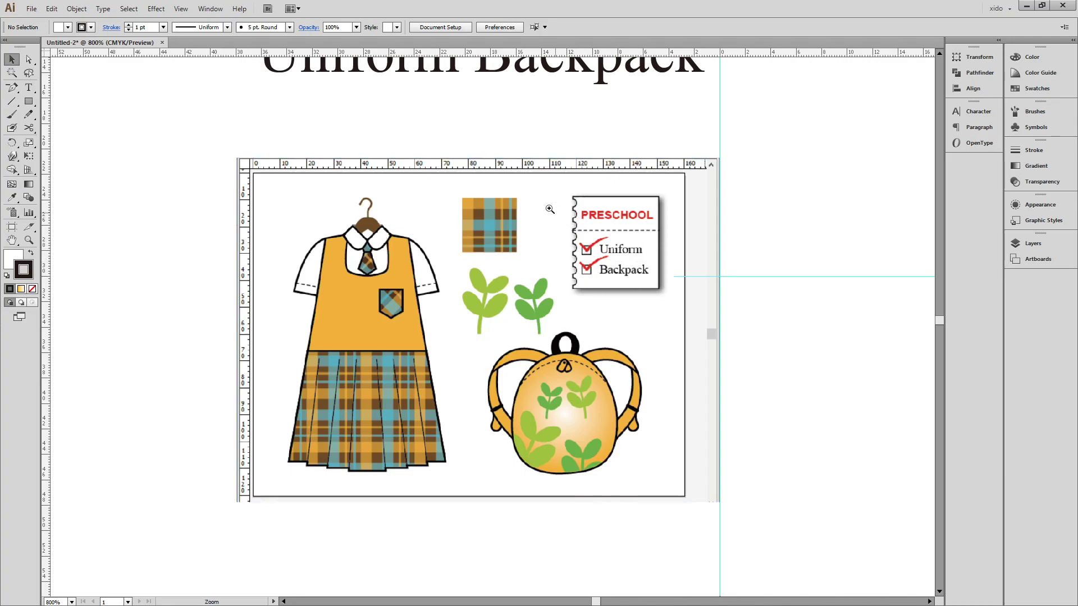
pyautogui.moveTo(529, 185); pyautogui.dragTo(651, 357)
pyautogui.moveTo(486, 150); pyautogui.dragTo(500, 164)
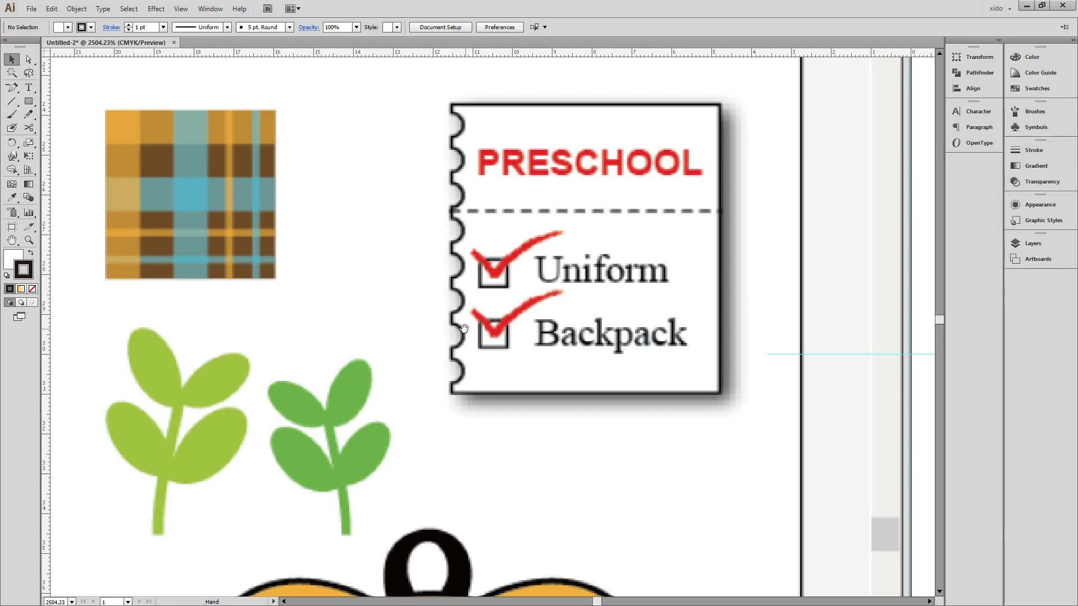
pyautogui.hotkey('ctrl', '-')
pyautogui.hotkey('ctrl', '-')
pyautogui.hotkey('ctrl', '-')
pyautogui.hotkey('ctrl', '-')
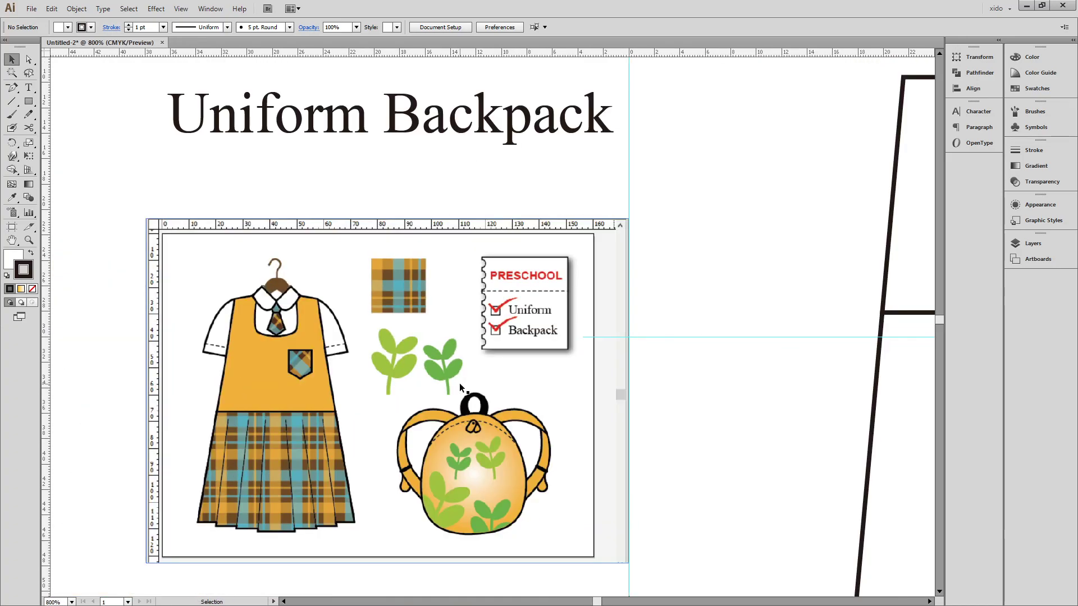
# - Draw a small circle about 3.2 mm in diameter and place it in the empty area beyond the artboard's right edge
pyautogui.moveTo(644, 325); pyautogui.dragTo(18, 272)
pyautogui.click(313, 200)
pyautogui.click(28, 101)
pyautogui.moveTo(29, 101)
pyautogui.mouseDown()
pyautogui.moveTo(62, 115)
pyautogui.moveTo(62, 128)
pyautogui.mouseUp()
pyautogui.moveTo(286, 95)
pyautogui.mouseDown()
pyautogui.moveTo(304, 113)
pyautogui.moveTo(308, 100)
pyautogui.moveTo(292, 365)
pyautogui.moveTo(267, 120)
pyautogui.moveTo(890, 118)
pyautogui.mouseUp()
pyautogui.press('v')
pyautogui.click(295, 164)
pyautogui.moveTo(840, 169); pyautogui.dragTo(341, 155)
pyautogui.moveTo(378, 104); pyautogui.dragTo(675, 109)
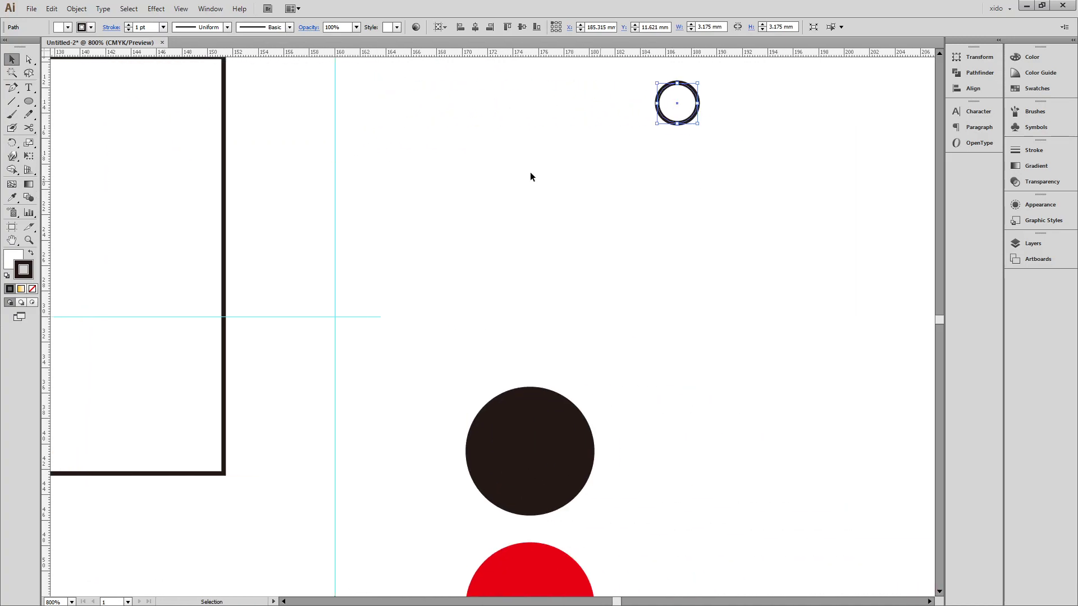
# - Try duplicating the circle about 4.6 mm downward and repeating the copy to make a column of six circles
pyautogui.moveTo(678, 118); pyautogui.dragTo(678, 178)
pyautogui.hotkey('ctrl', 'd')
pyautogui.hotkey('ctrl', 'd')
pyautogui.hotkey('ctrl', 'd')
pyautogui.hotkey('ctrl', 'd')
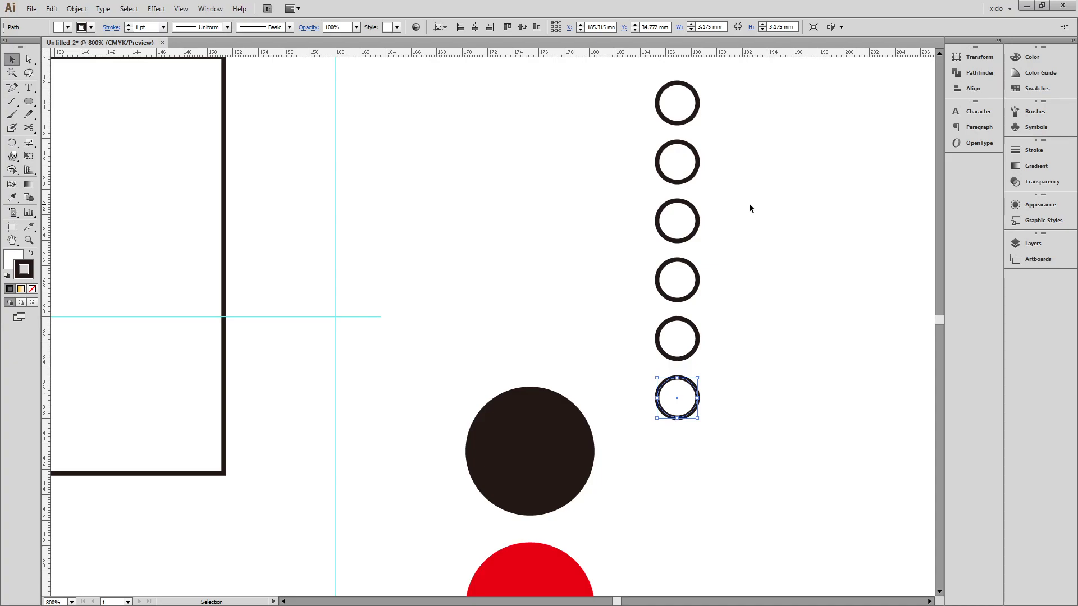
# - Undo all the circle copies, keeping only the original circle
pyautogui.hotkey('ctrl', 'z')
pyautogui.hotkey('ctrl', 'z')
pyautogui.hotkey('ctrl', 'z')
pyautogui.hotkey('ctrl', 'z')
pyautogui.hotkey('ctrl', 'z')
pyautogui.hotkey('ctrl', '-')
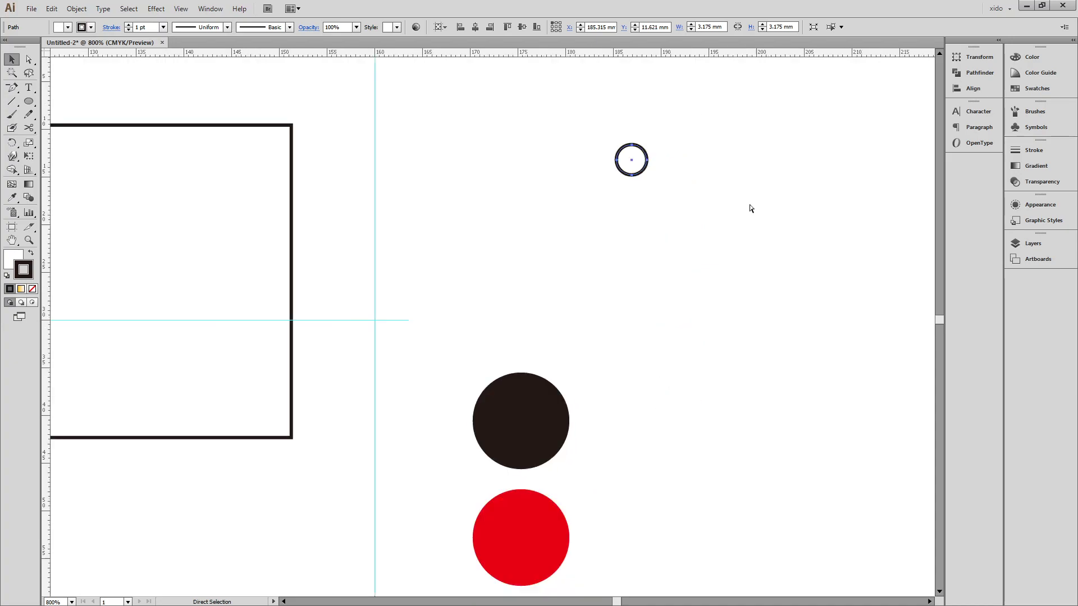
# - Copy the small circle straight down so the two circles span about 25.8 mm in height, and select both
pyautogui.moveTo(729, 211); pyautogui.dragTo(817, 200)
pyautogui.moveTo(718, 150); pyautogui.dragTo(771, 353)
pyautogui.keyDown('shift'); pyautogui.click(720, 148); pyautogui.keyUp('shift')
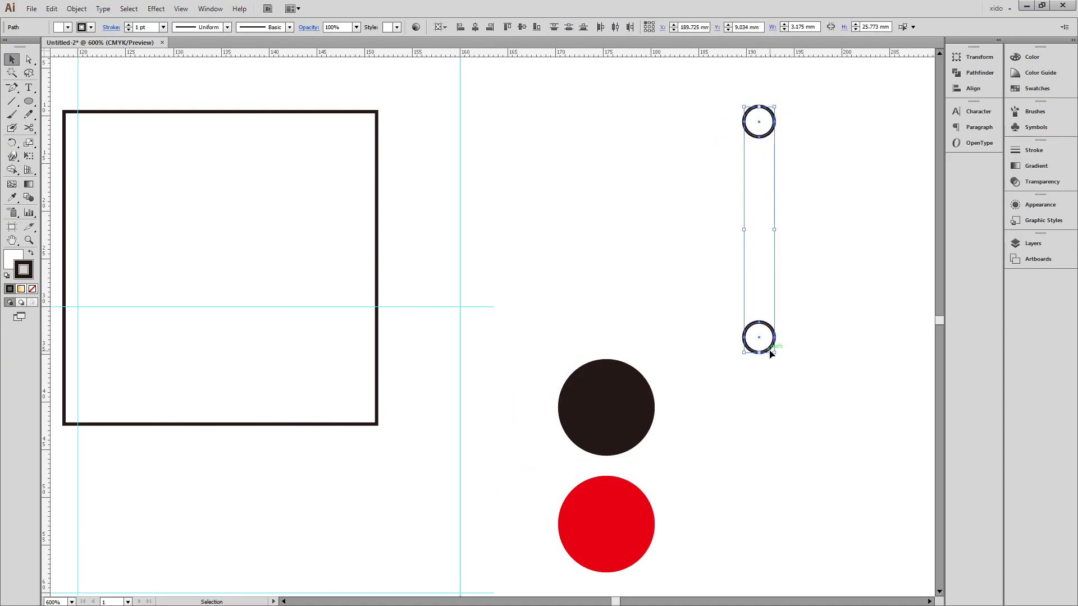
pyautogui.moveTo(773, 245); pyautogui.dragTo(640, 255)
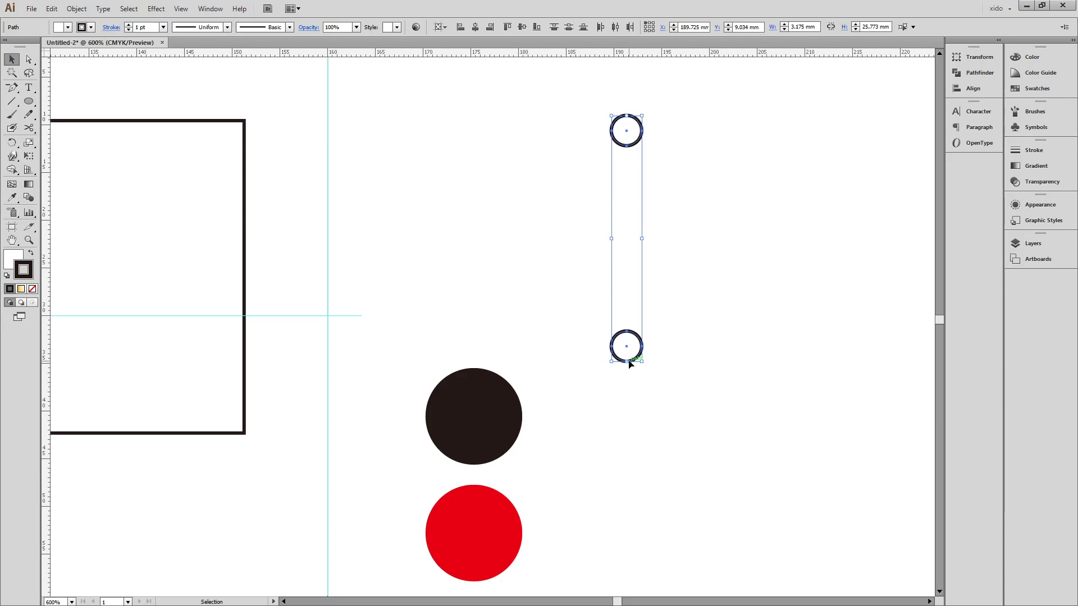
pyautogui.moveTo(570, 200); pyautogui.dragTo(525, 193)
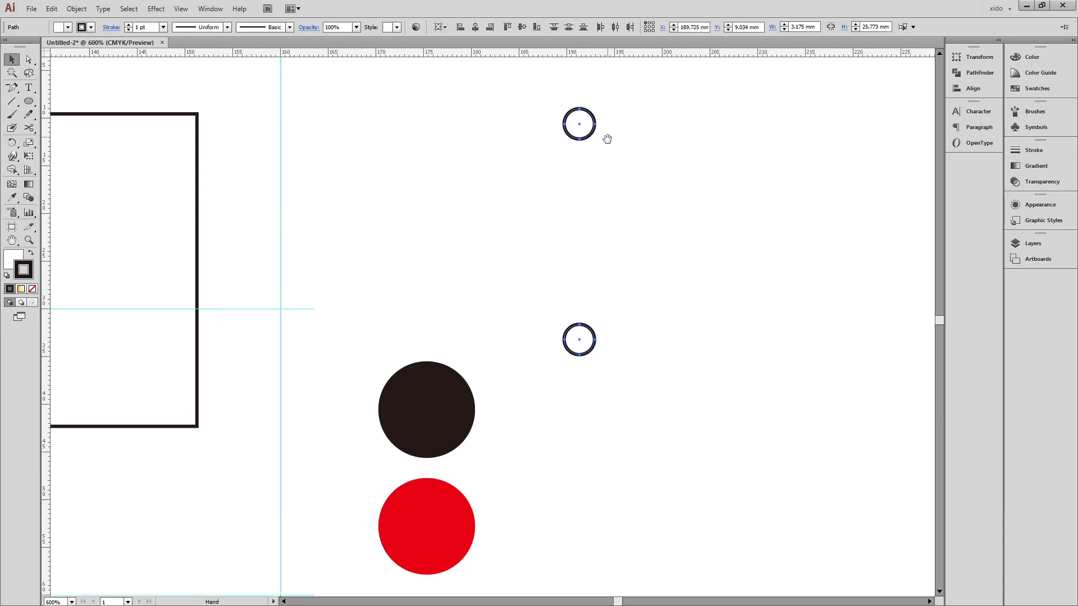
# - Blend the two circles vertically with the Blend tool, using Specified Steps spacing of 6
pyautogui.click(28, 199)
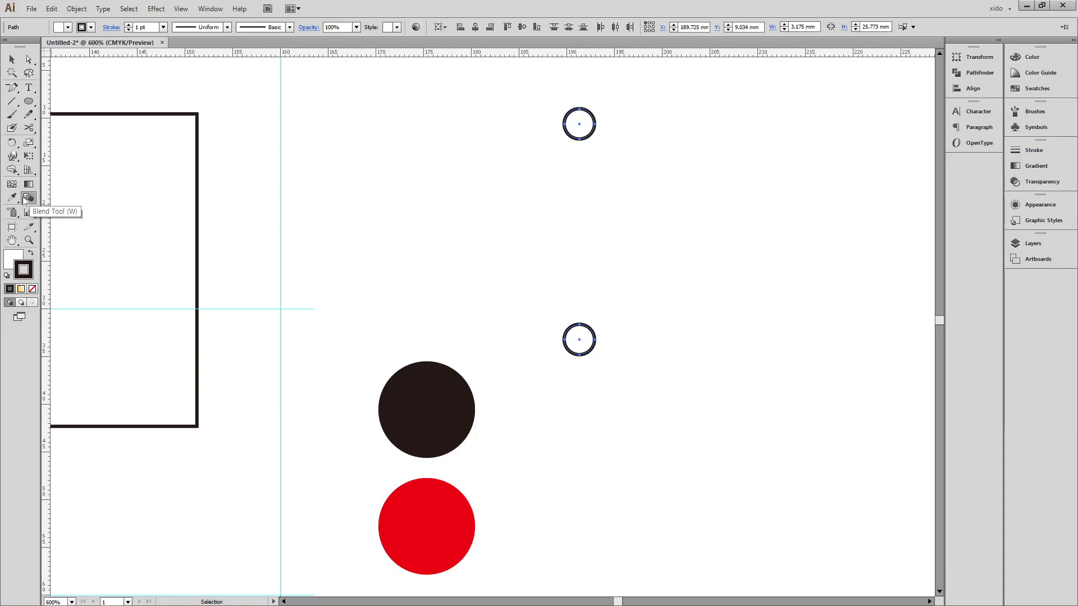
pyautogui.click(29, 199)
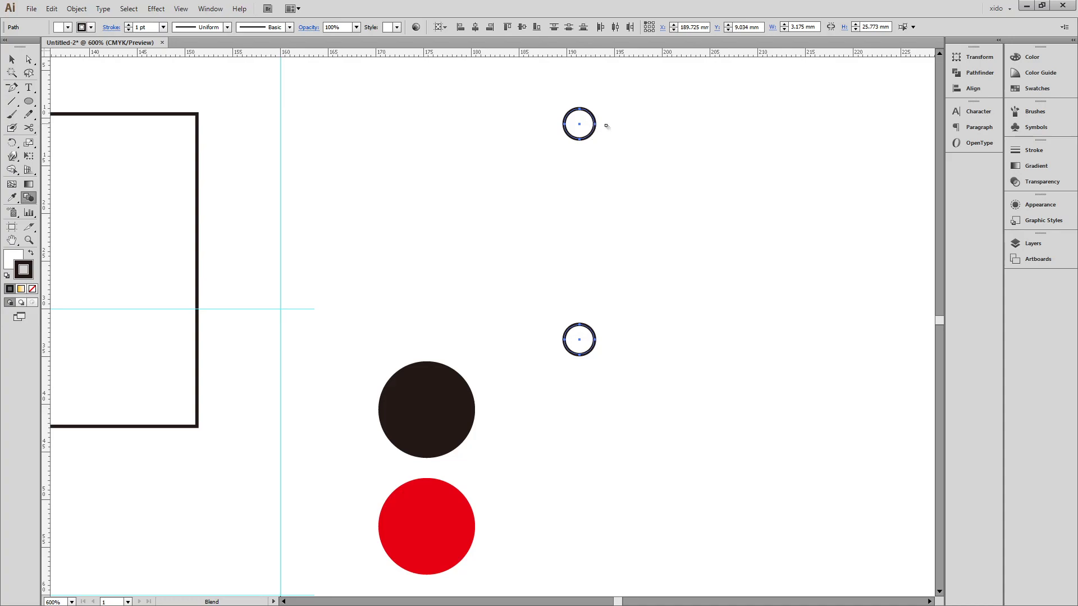
pyautogui.click(597, 341)
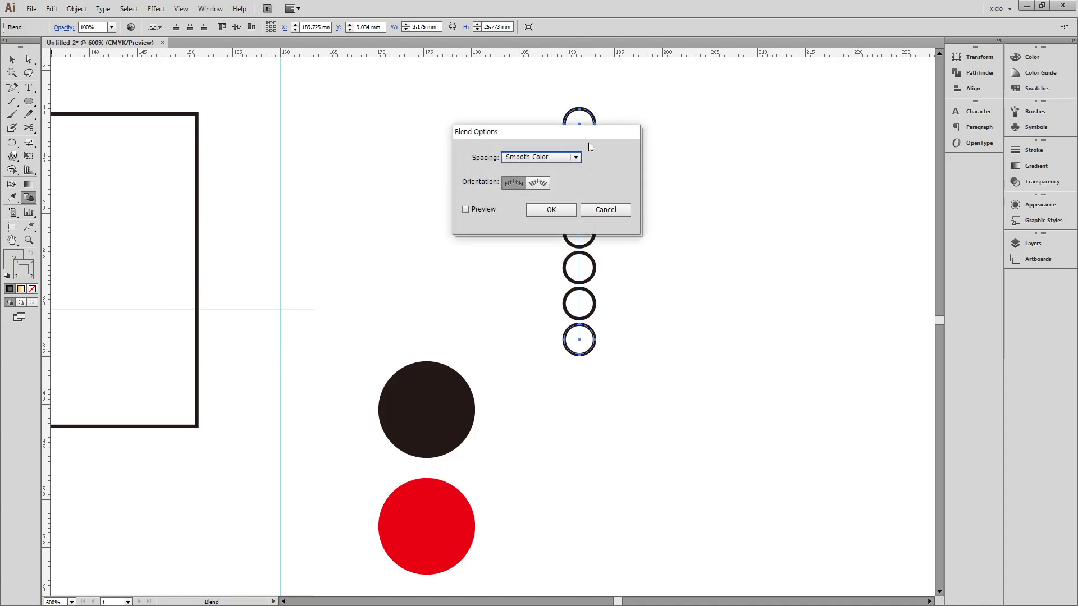
pyautogui.moveTo(635, 132); pyautogui.dragTo(498, 129)
pyautogui.click(440, 154)
pyautogui.click(416, 178)
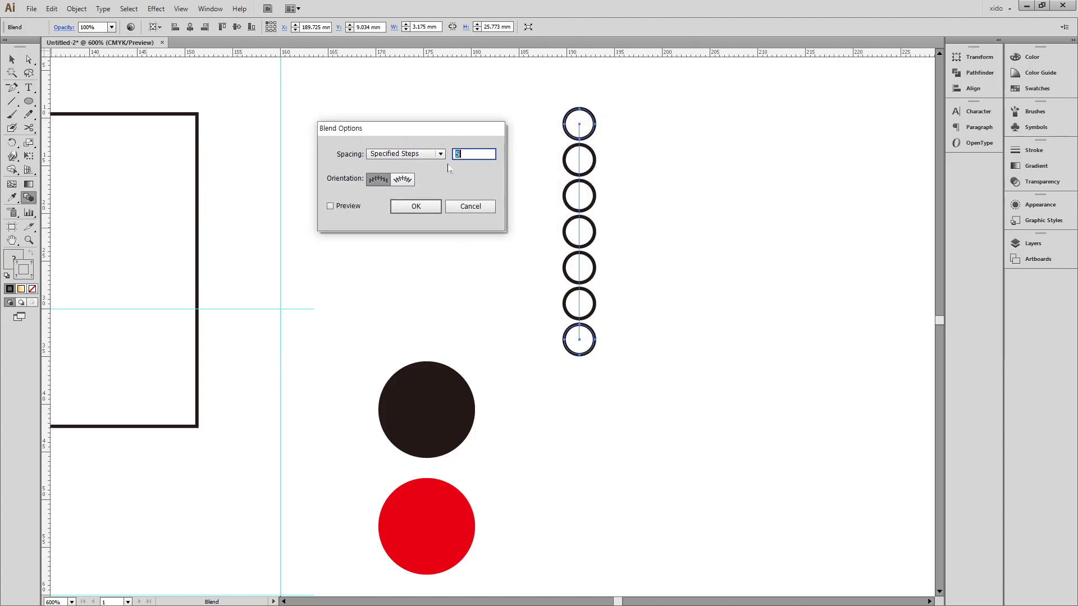
pyautogui.write('6')
pyautogui.click(344, 207)
pyautogui.click(416, 206)
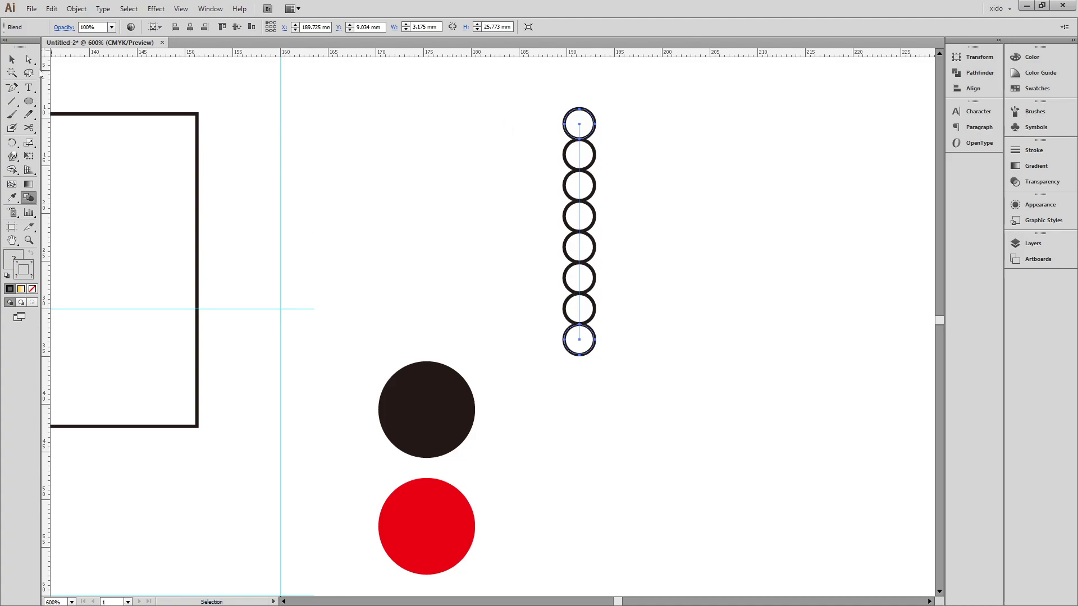
# - Move the blend's top circle up and its bottom circle down, stretching the column to about 32.3 mm high
pyautogui.click(29, 72)
pyautogui.click(28, 58)
pyautogui.click(402, 183)
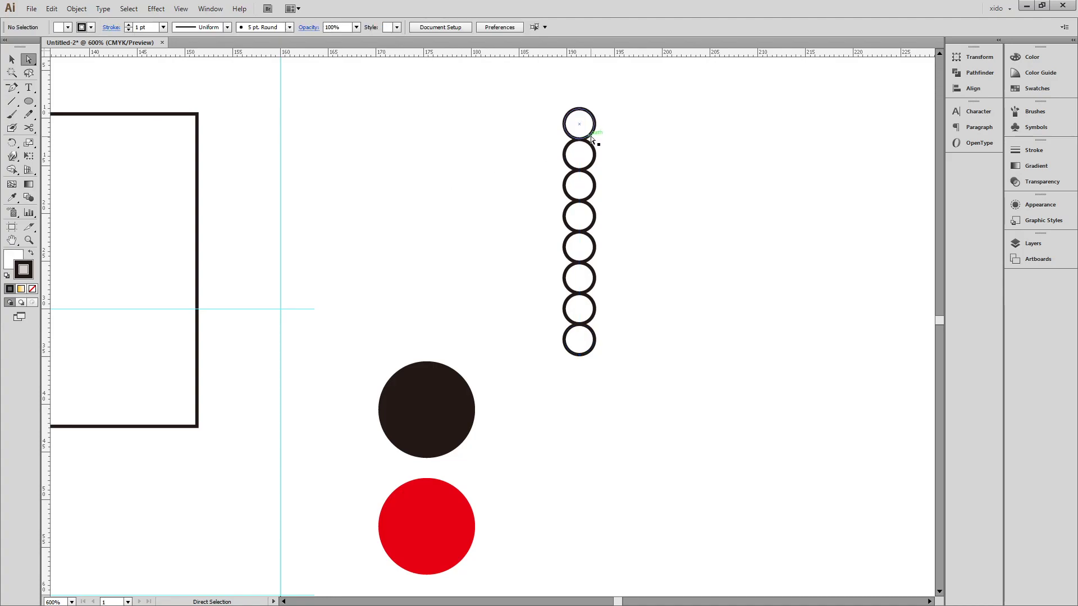
pyautogui.click(579, 125)
pyautogui.click(579, 127)
pyautogui.moveTo(580, 127); pyautogui.dragTo(580, 100)
pyautogui.click(589, 343)
pyautogui.moveTo(594, 344); pyautogui.dragTo(594, 381)
pyautogui.click(617, 406)
# - Place a copy of the artboard's 32.73 mm square just beside the circle column, on its right
pyautogui.press('v')
pyautogui.click(166, 292)
pyautogui.moveTo(166, 291); pyautogui.dragTo(887, 261)
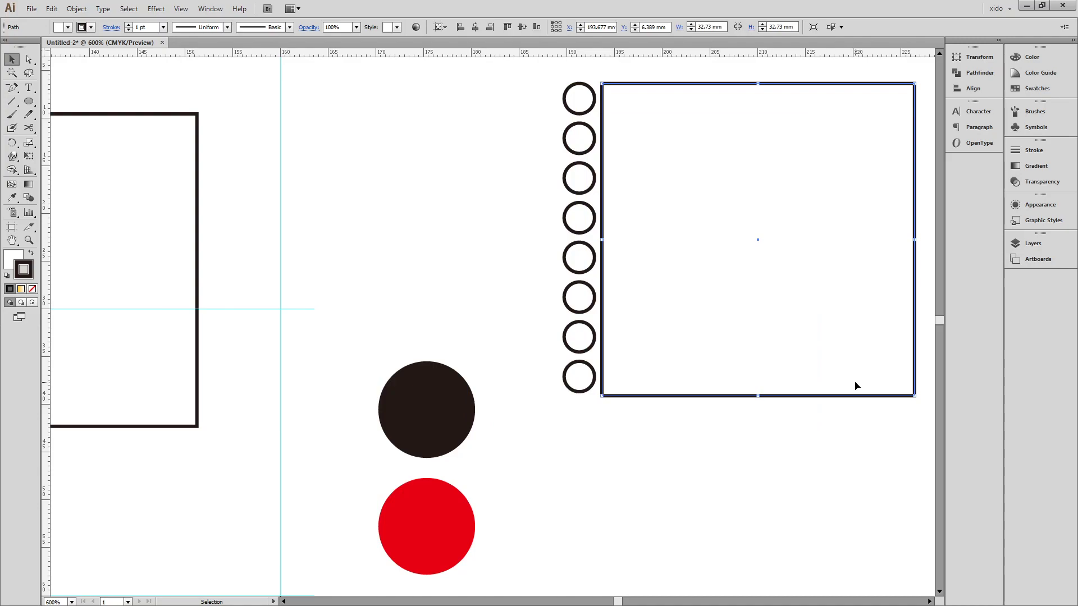
pyautogui.click(820, 445)
pyautogui.moveTo(561, 85); pyautogui.dragTo(570, 311)
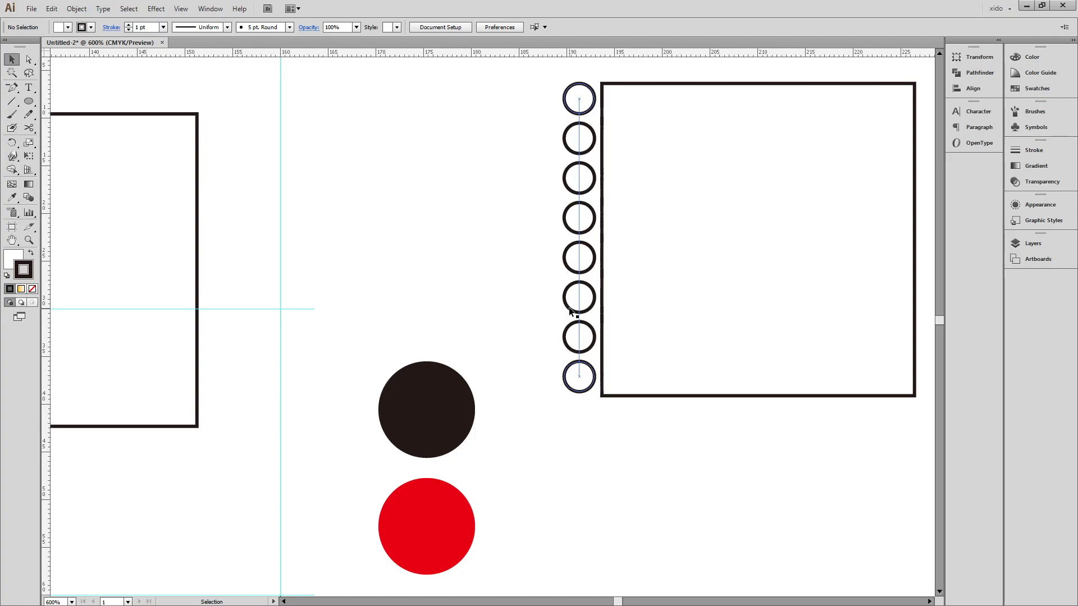
pyautogui.click(545, 312)
pyautogui.moveTo(545, 311); pyautogui.dragTo(443, 303)
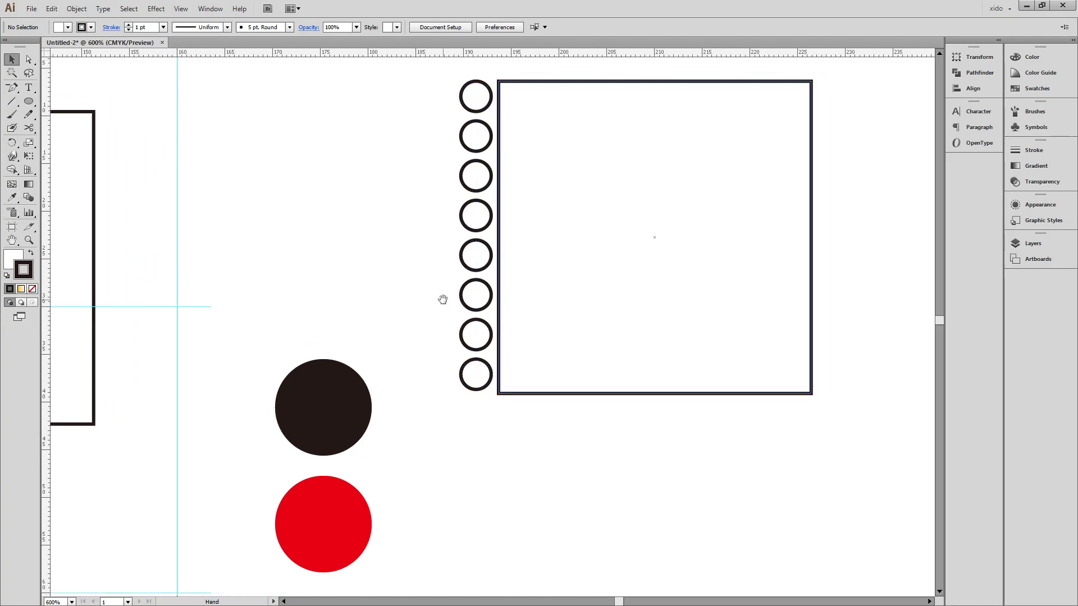
# - Align the circle column and the copied square to each other by their vertical centers
pyautogui.click(470, 187)
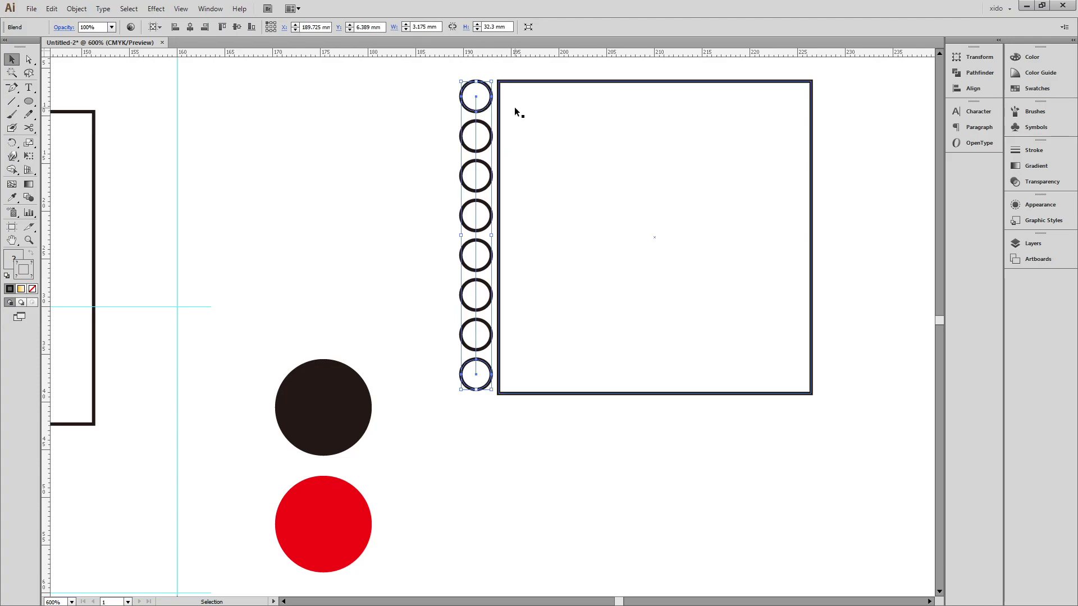
pyautogui.keyDown('shift'); pyautogui.click(628, 158); pyautogui.keyUp('shift')
pyautogui.click(960, 89)
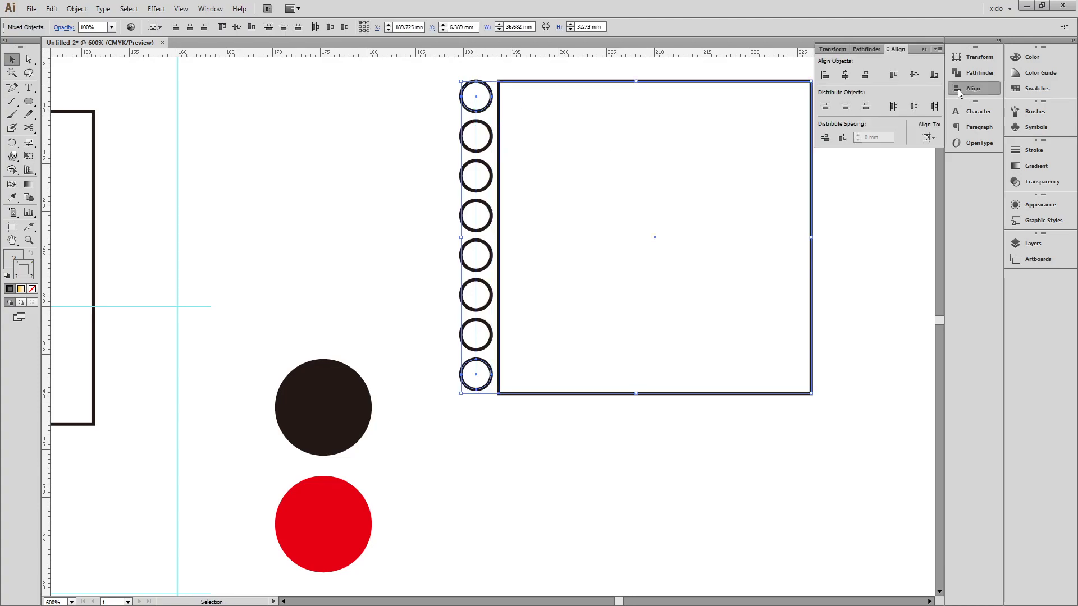
pyautogui.click(935, 137)
pyautogui.click(954, 163)
pyautogui.click(925, 138)
pyautogui.click(951, 150)
pyautogui.click(914, 74)
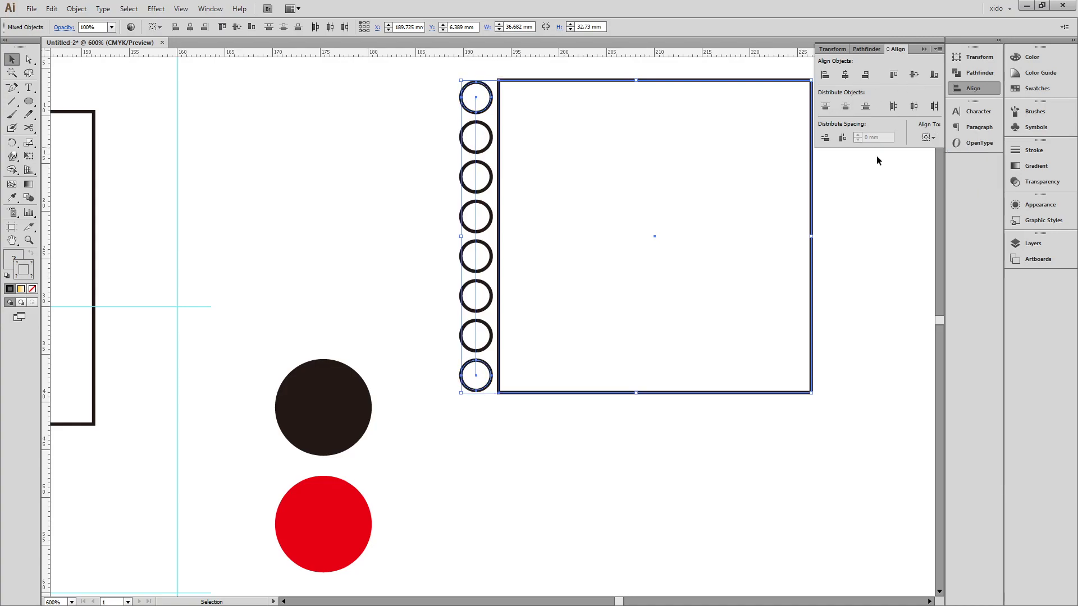
# - Move the circle column horizontally about 2 mm so it overlaps the copied square's left edge
pyautogui.click(793, 408)
pyautogui.moveTo(478, 382); pyautogui.dragTo(496, 382)
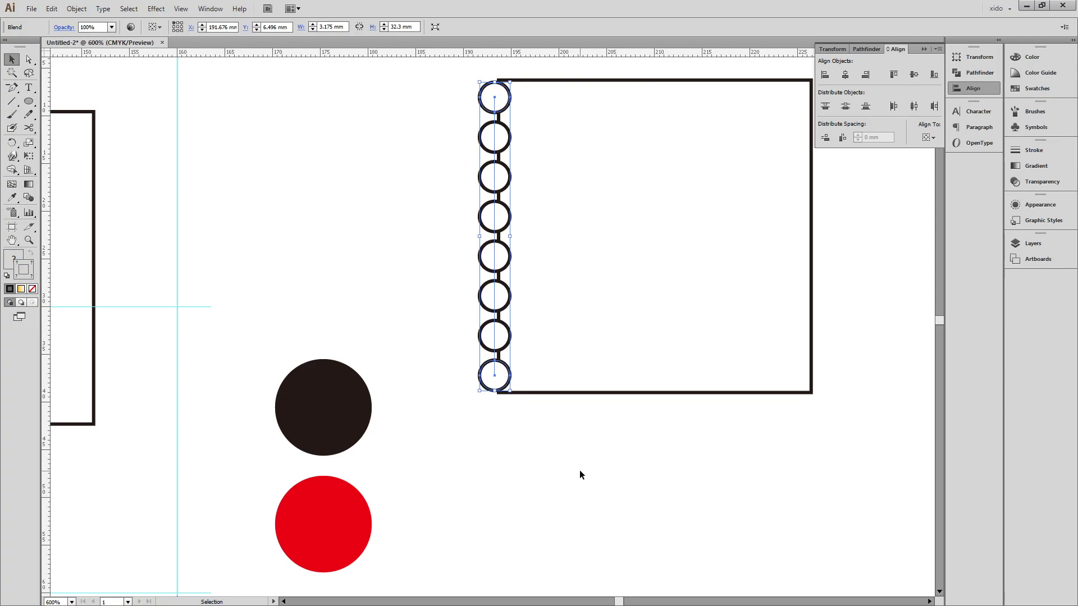
pyautogui.click(580, 471)
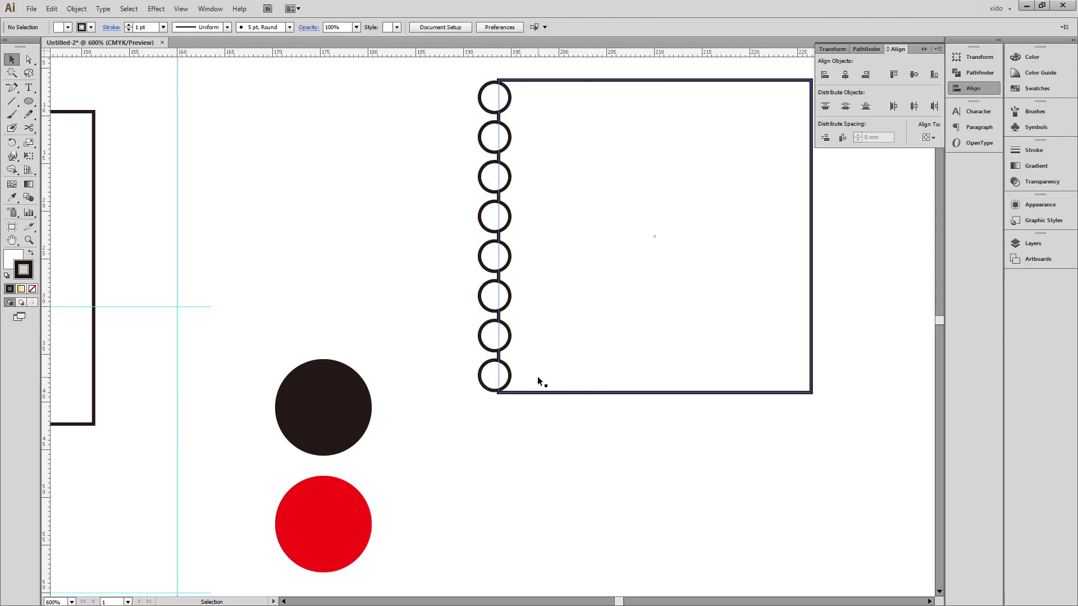
# - Stretch the copied square symmetrically about its center to about 34.3 mm high, keeping its width
pyautogui.click(671, 379)
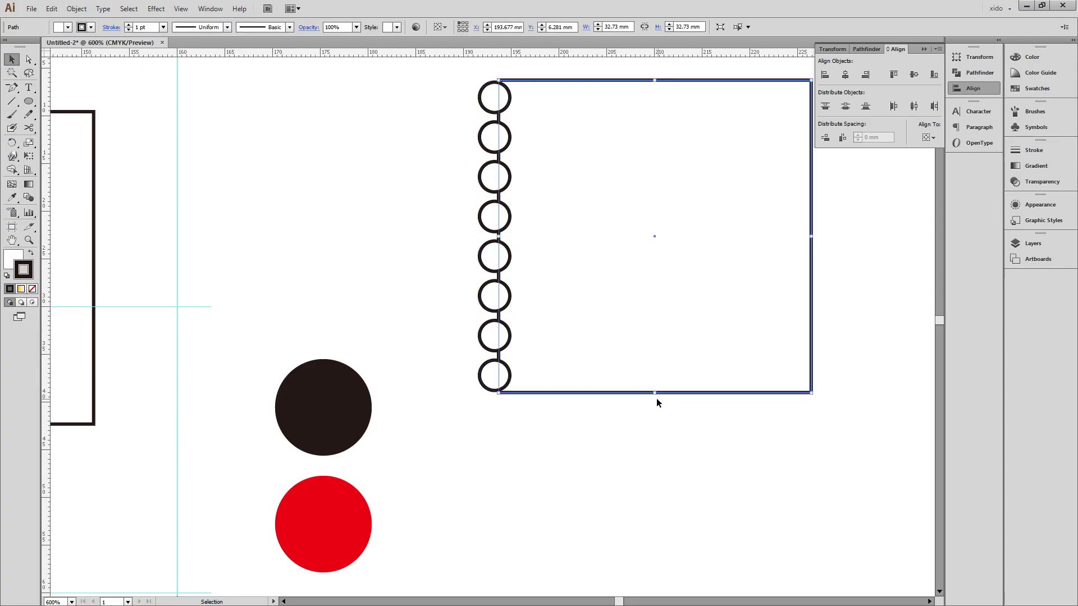
pyautogui.moveTo(655, 392); pyautogui.dragTo(655, 401)
pyautogui.click(555, 461)
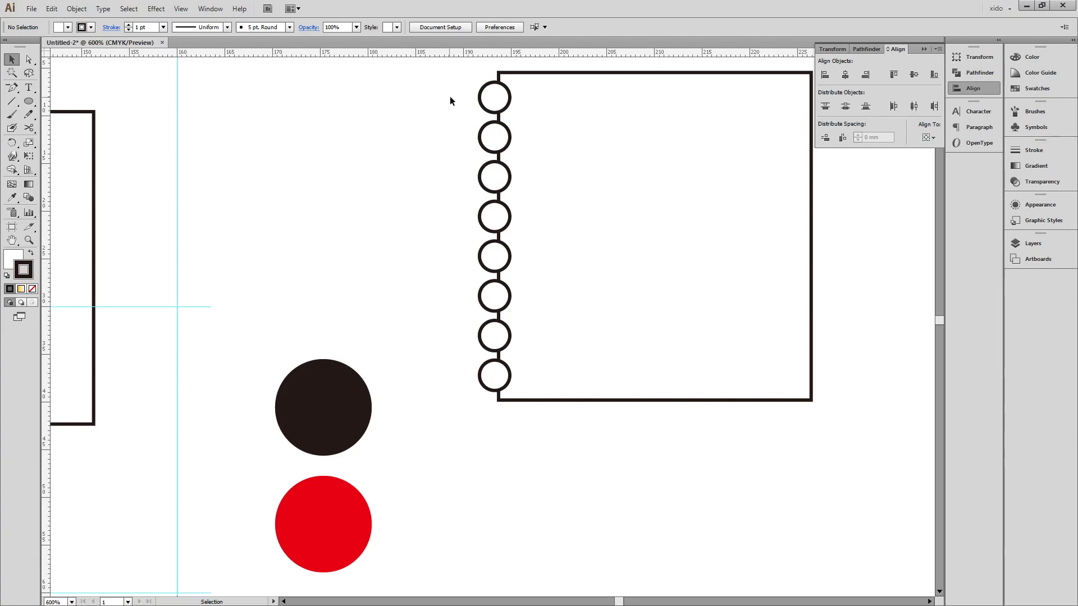
# - Nudge the circle column right to X 192.029 mm so the circles are centered on the rectangle's left edge
pyautogui.click(488, 91)
pyautogui.press('Right')
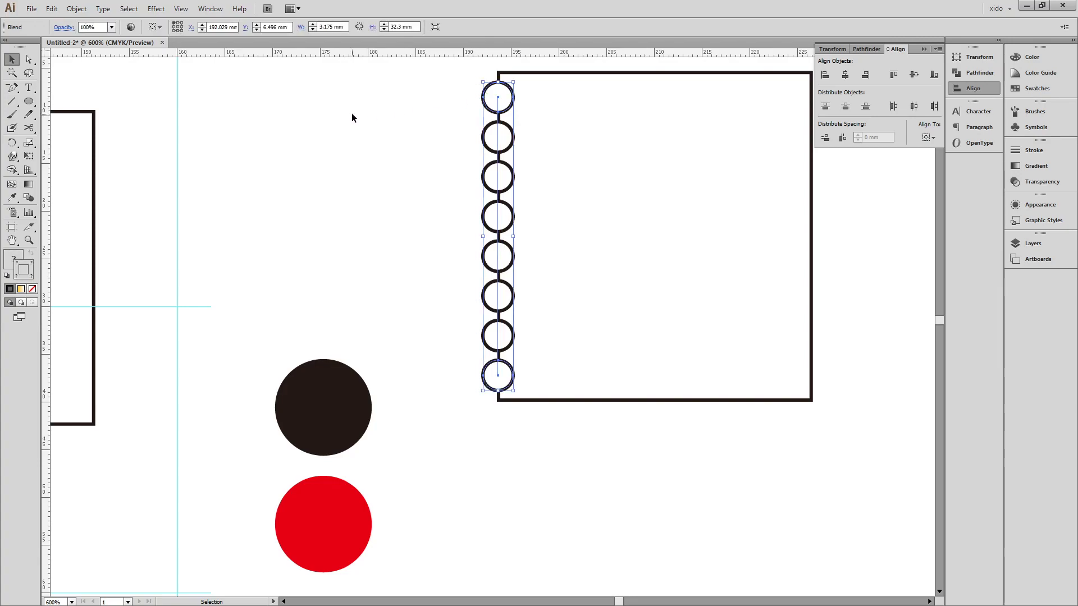
pyautogui.click(351, 118)
# - Expand the circle blend into individual circle paths, checking the shapes in outline view before and after
pyautogui.click(488, 107)
pyautogui.hotkey('ctrl', 'y')
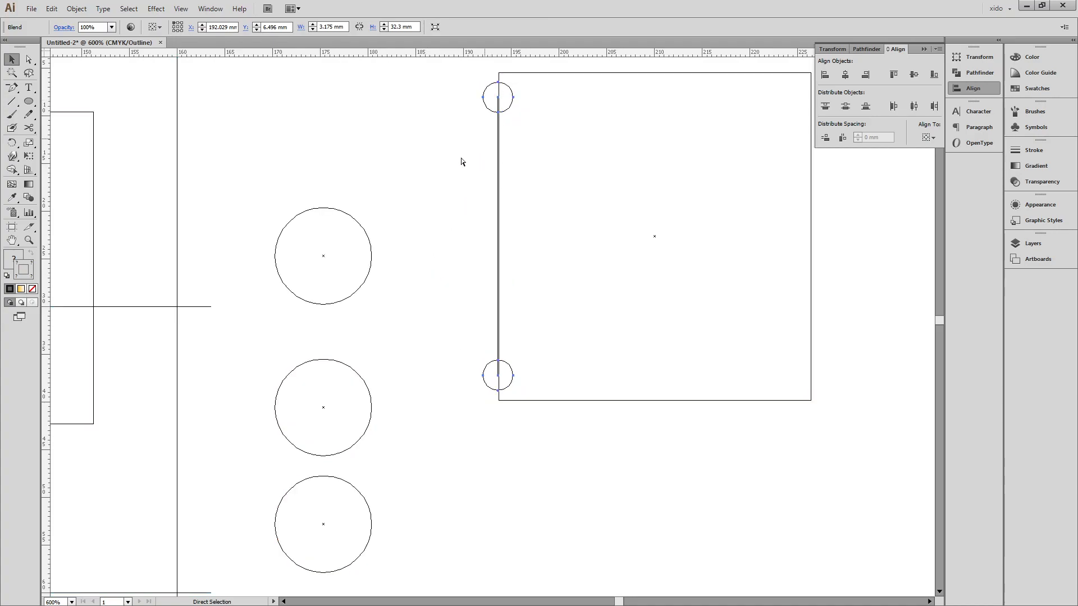
pyautogui.hotkey('ctrl', 'y')
pyautogui.click(76, 8)
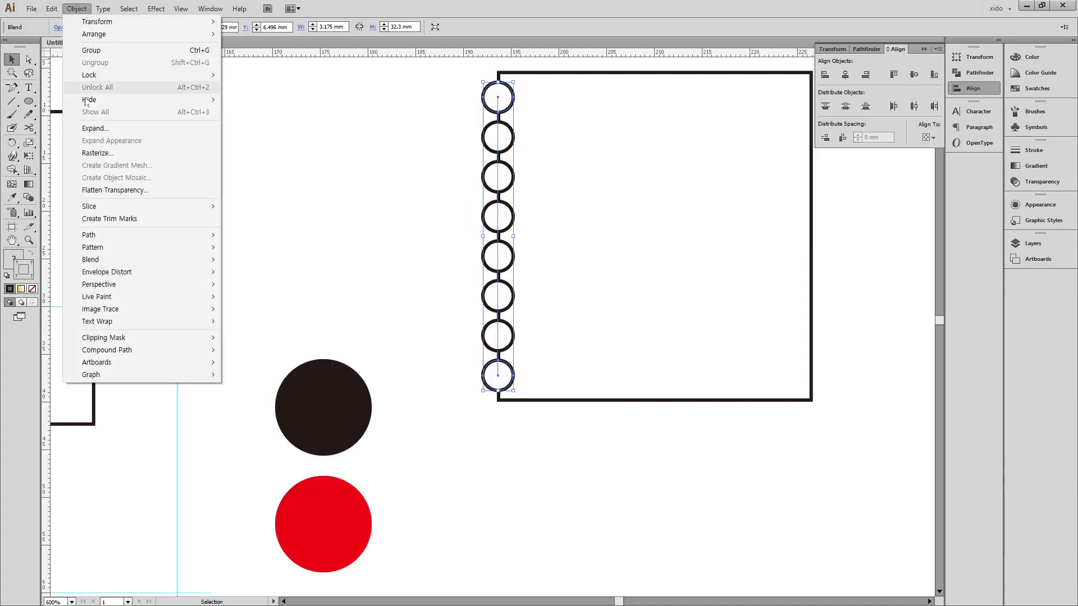
pyautogui.click(94, 128)
pyautogui.press('Return')
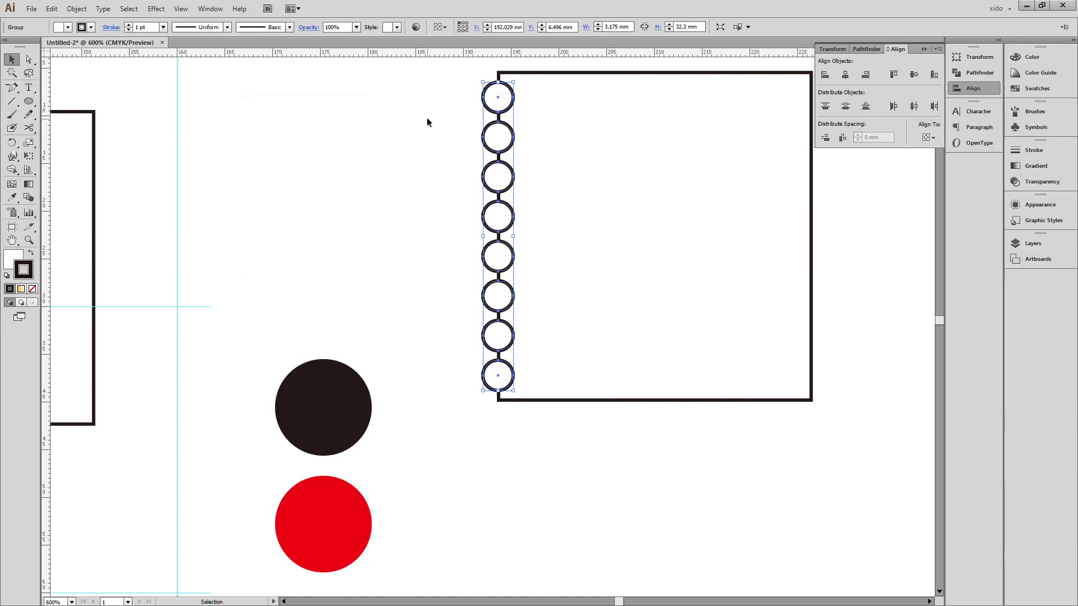
pyautogui.hotkey('ctrl', 'y')
pyautogui.hotkey('ctrl', 'y')
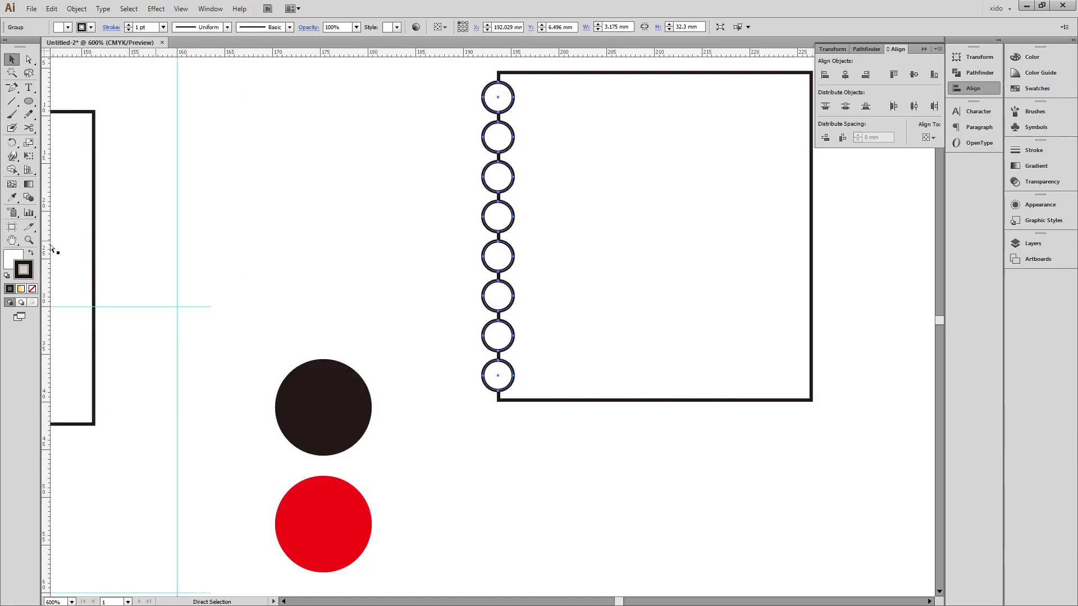
# - Give the expanded circles a solid black fill and no stroke
pyautogui.click(30, 253)
pyautogui.click(32, 289)
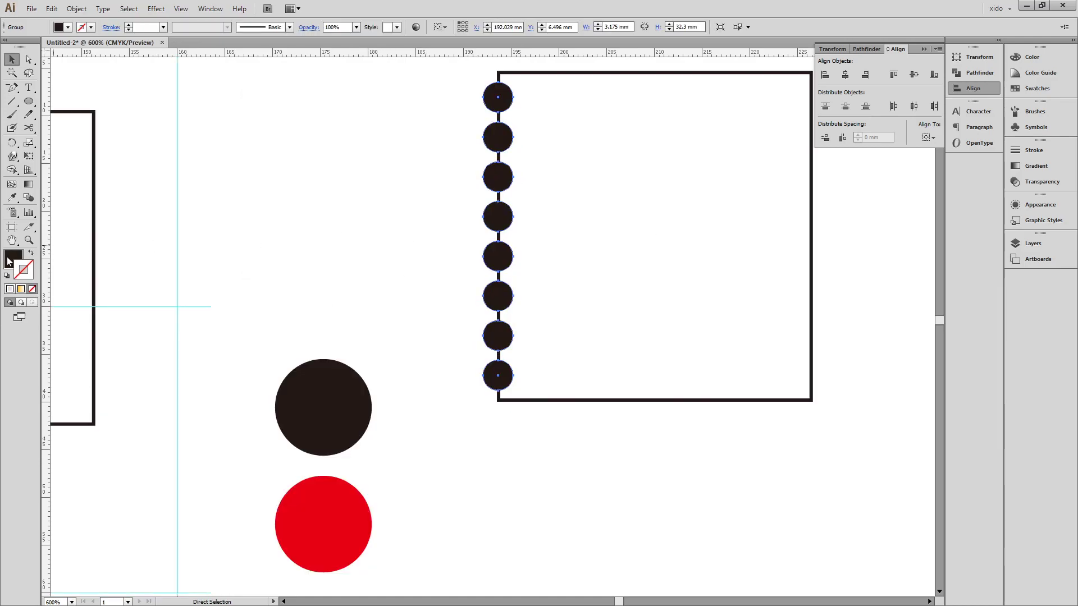
pyautogui.click(13, 259)
# - Divide the rectangle with the circles using Pathfinder and delete the circle pieces, leaving a notched left edge on the ticket
pyautogui.keyDown('shift'); pyautogui.click(592, 267); pyautogui.keyUp('shift')
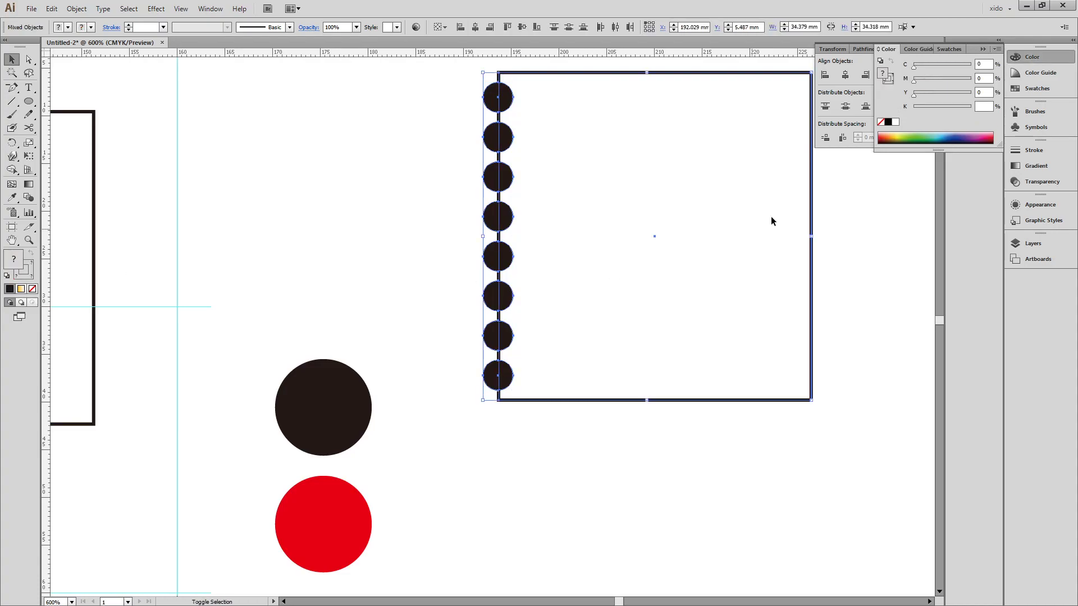
pyautogui.click(862, 51)
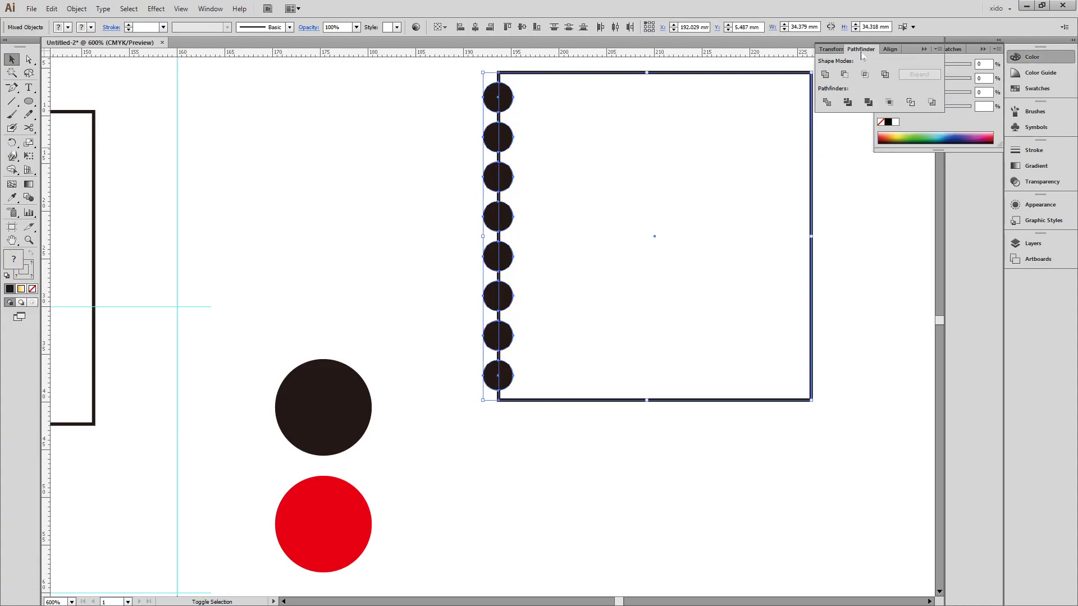
pyautogui.click(828, 103)
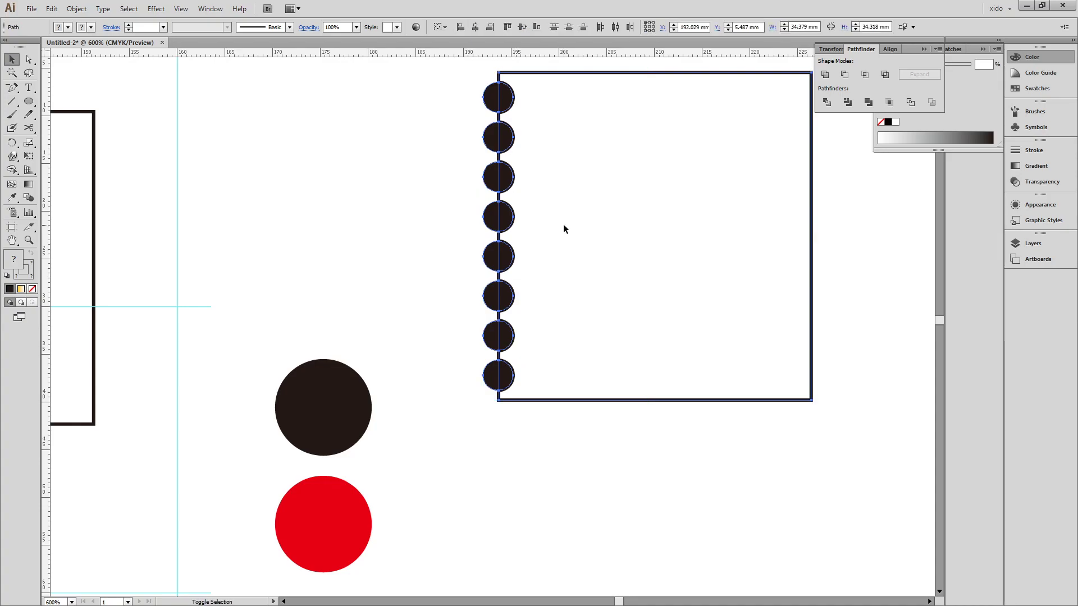
pyautogui.press('Delete')
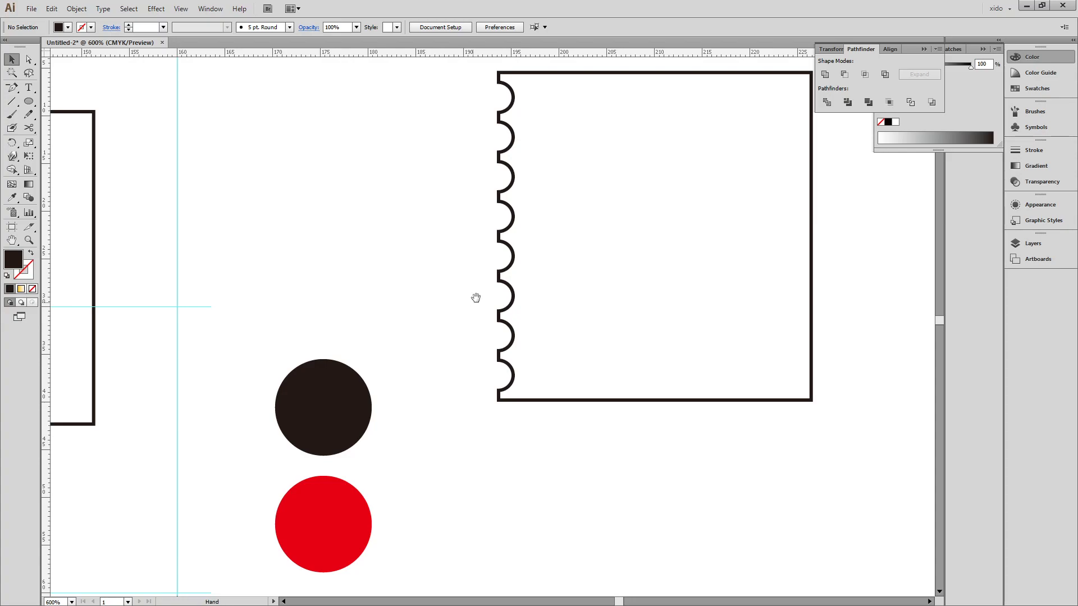
pyautogui.moveTo(471, 298); pyautogui.dragTo(450, 291)
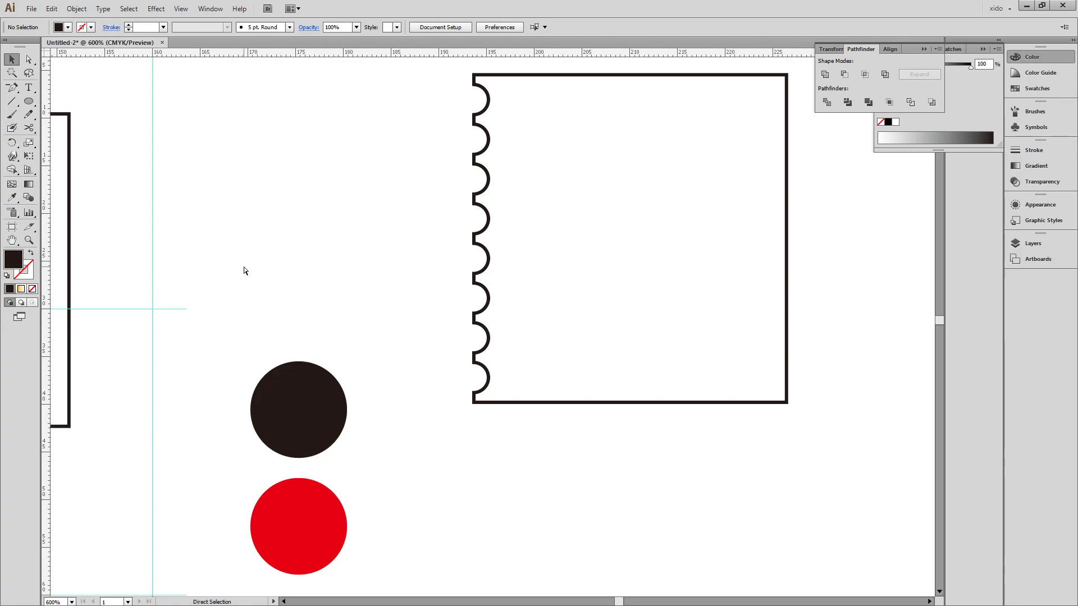
# - Examine the ticket in the reference PDF, return to Illustrator, and inspect the path of the notched ticket outline
pyautogui.hotkey('alt', 'Tab')
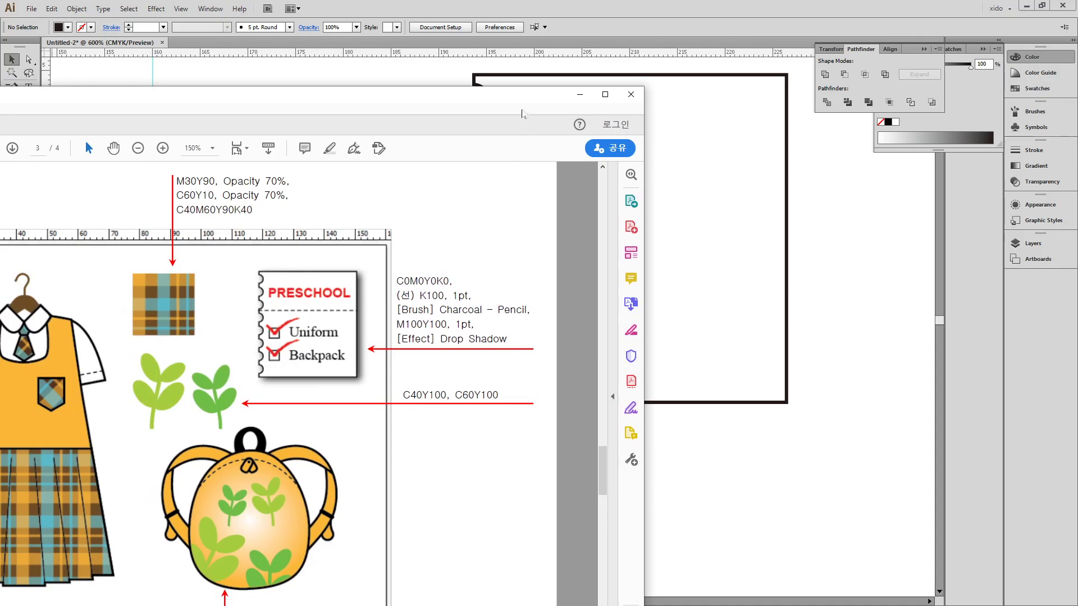
pyautogui.hotkey('alt', 'Tab')
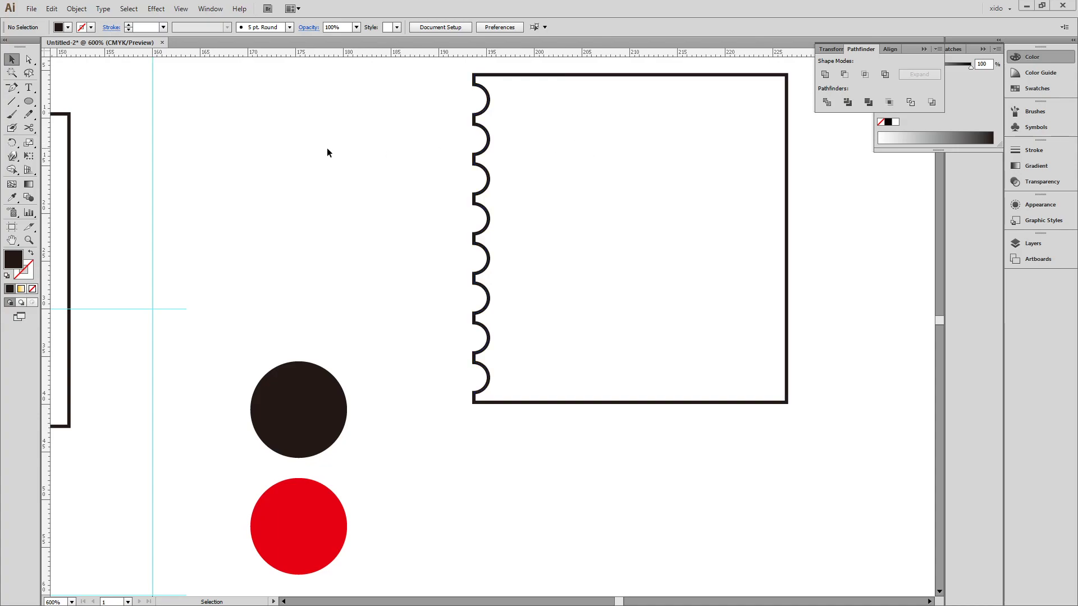
pyautogui.moveTo(462, 161); pyautogui.dragTo(402, 192)
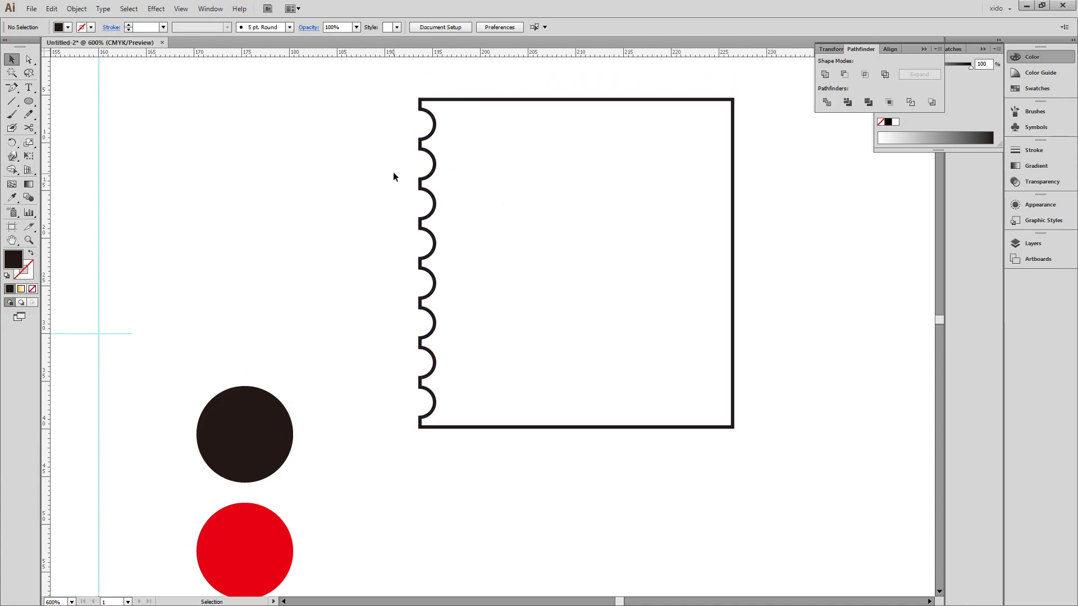
pyautogui.press('a')
pyautogui.moveTo(568, 87); pyautogui.dragTo(592, 118)
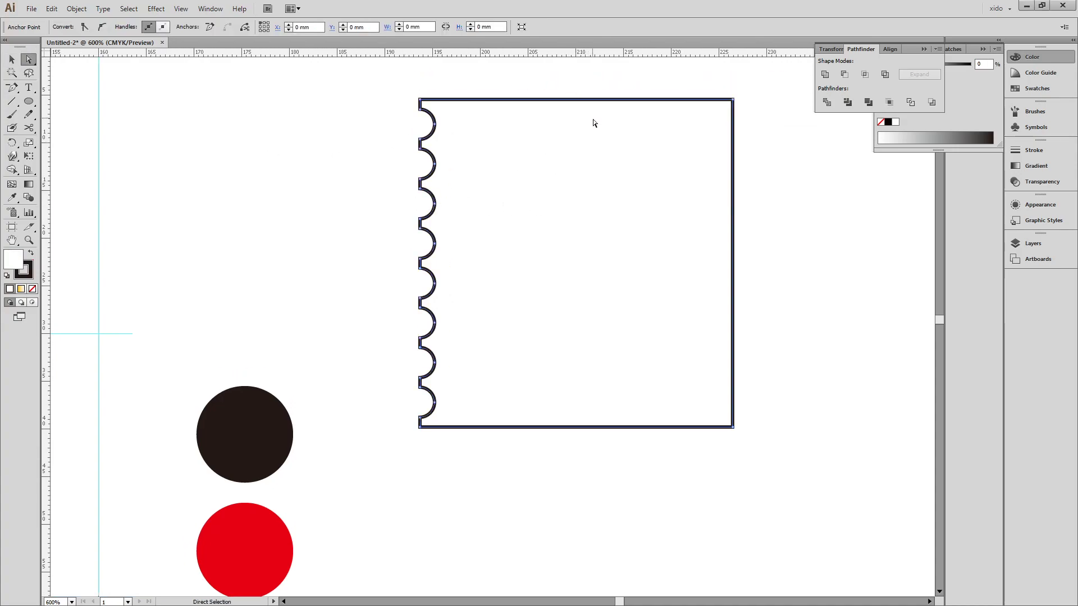
pyautogui.click(805, 252)
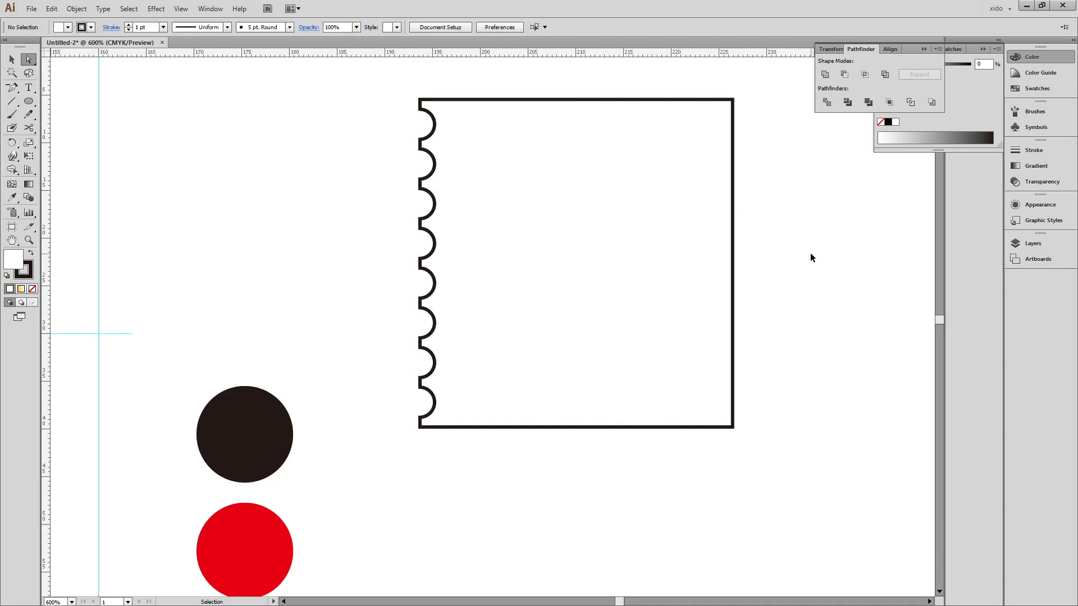
# - Duplicate the ticket's top edge as a separate 32.73 mm line and place it across the ticket at Y 18.462 mm
pyautogui.hotkey('ctrl', 'z')
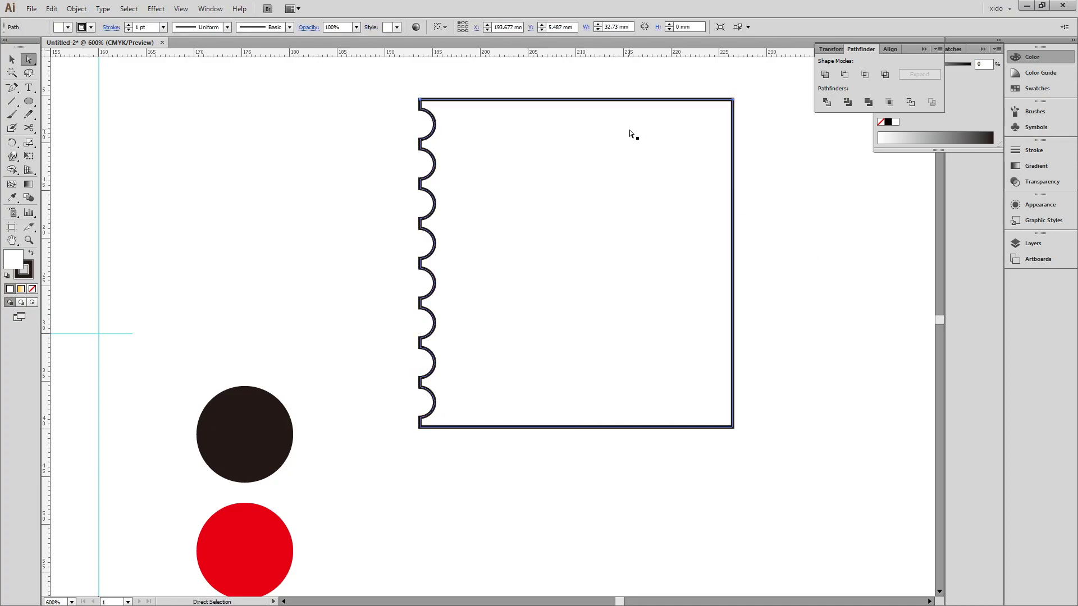
pyautogui.press('v')
pyautogui.click(628, 100)
pyautogui.moveTo(627, 100); pyautogui.dragTo(620, 226)
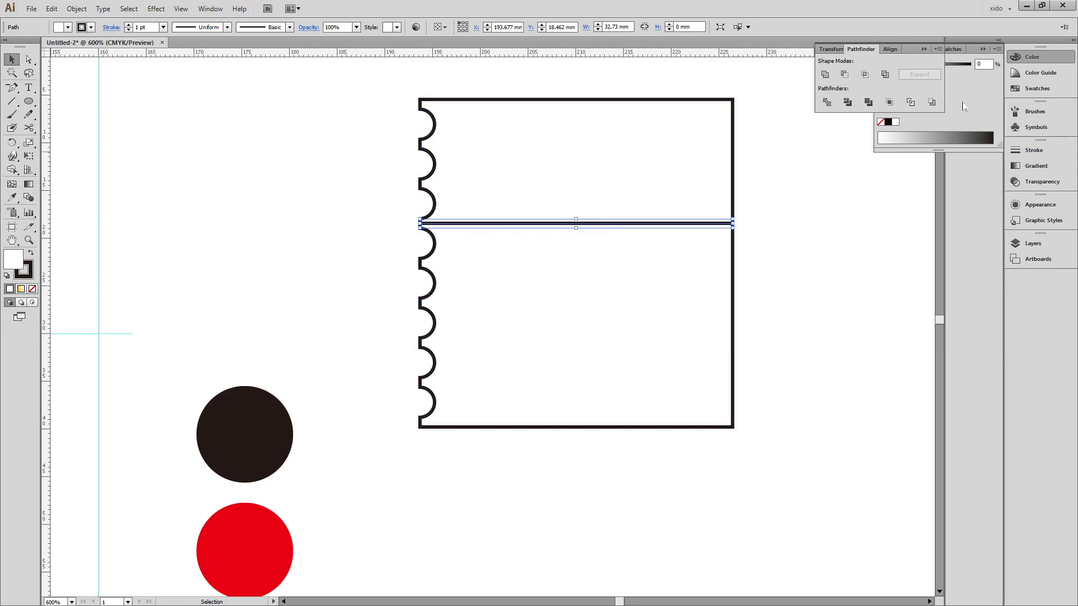
# - Make the line across the ticket a dashed 1 pt stroke with a 5 pt dash
pyautogui.click(1033, 150)
pyautogui.click(899, 218)
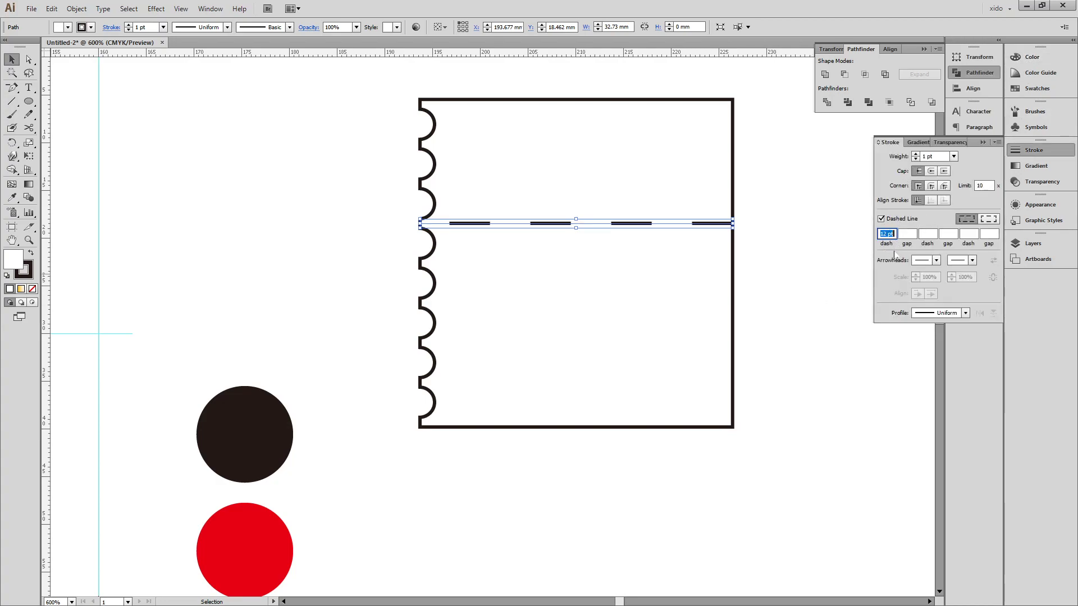
pyautogui.write('5')
pyautogui.press('Return')
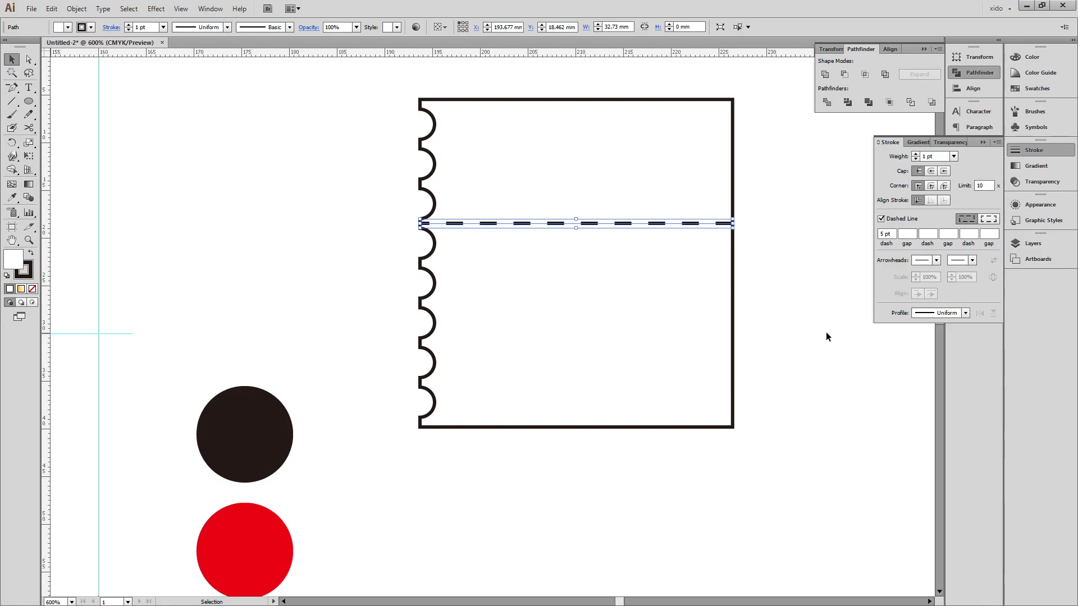
pyautogui.click(818, 301)
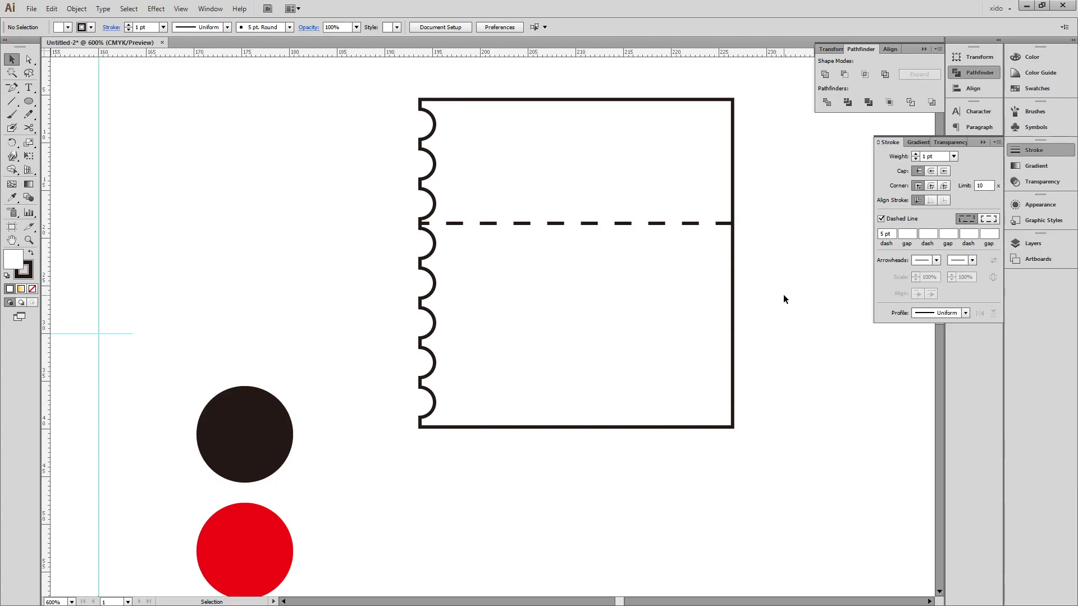
pyautogui.click(1034, 150)
pyautogui.click(980, 73)
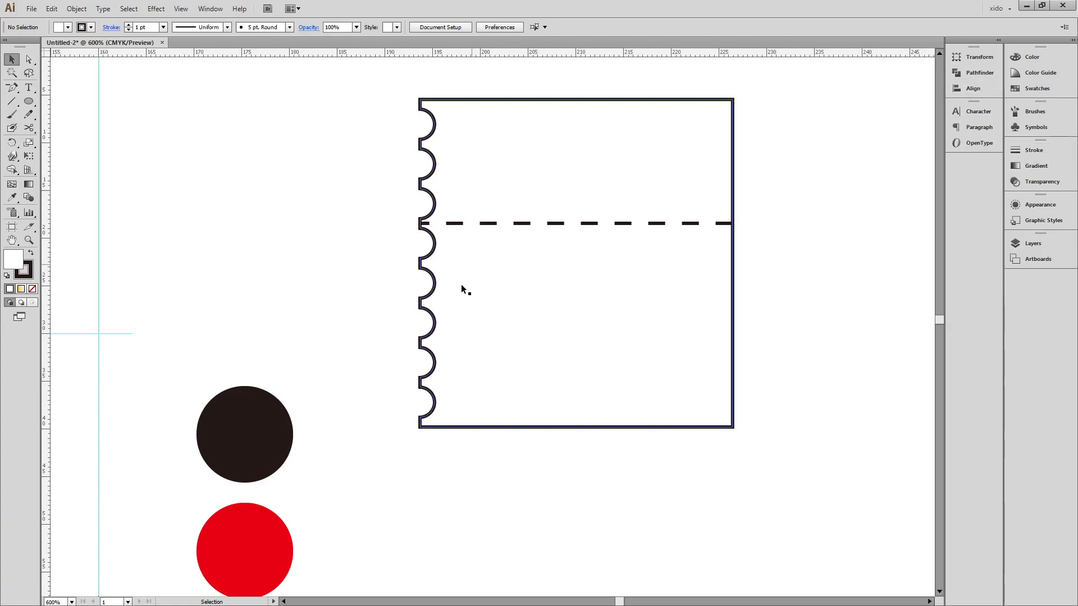
# - Draw a square checkbox about 3.2 mm wide below the ticket's dashed line and give it a solid stroke
pyautogui.moveTo(29, 101); pyautogui.dragTo(53, 99)
pyautogui.moveTo(466, 261); pyautogui.dragTo(498, 292)
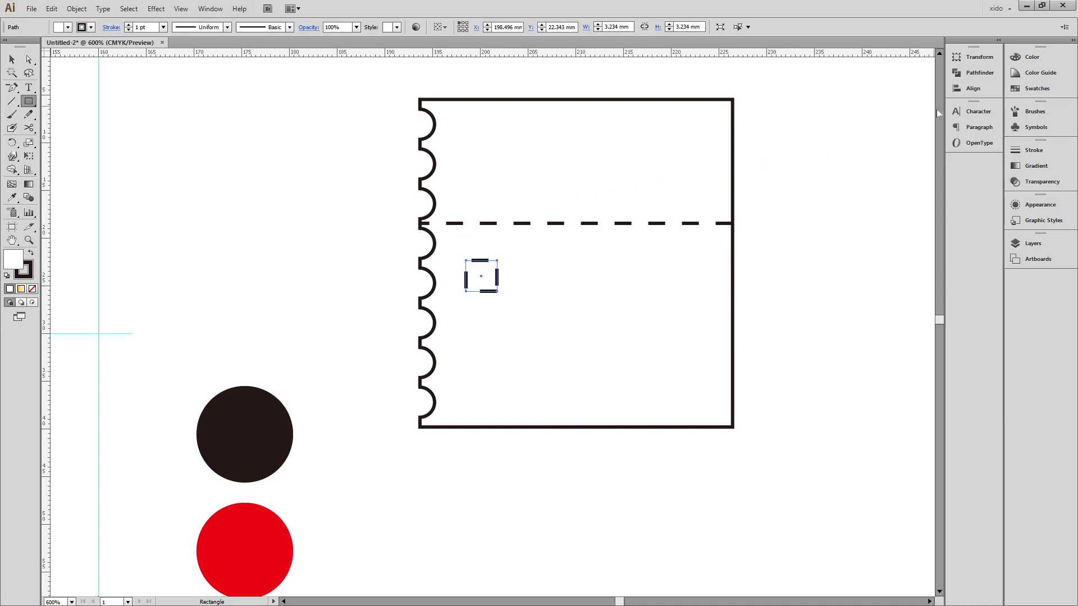
pyautogui.click(1033, 150)
pyautogui.click(881, 219)
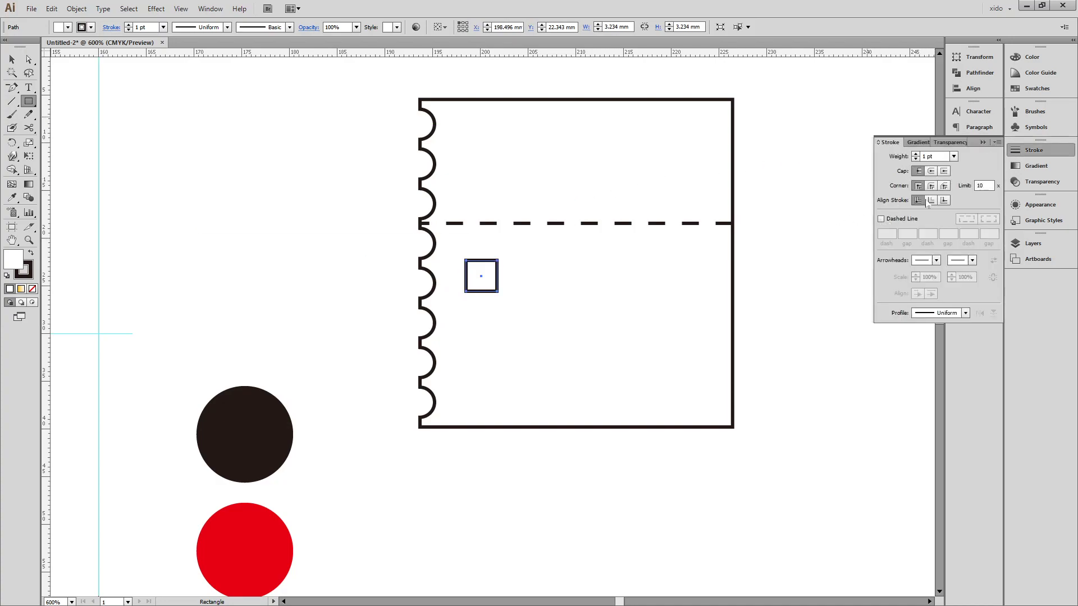
pyautogui.press('v')
pyautogui.click(852, 268)
# - Duplicate the checkbox directly below the first and nudge both squares slightly down
pyautogui.moveTo(479, 283); pyautogui.dragTo(475, 357)
pyautogui.click(601, 463)
pyautogui.click(488, 360)
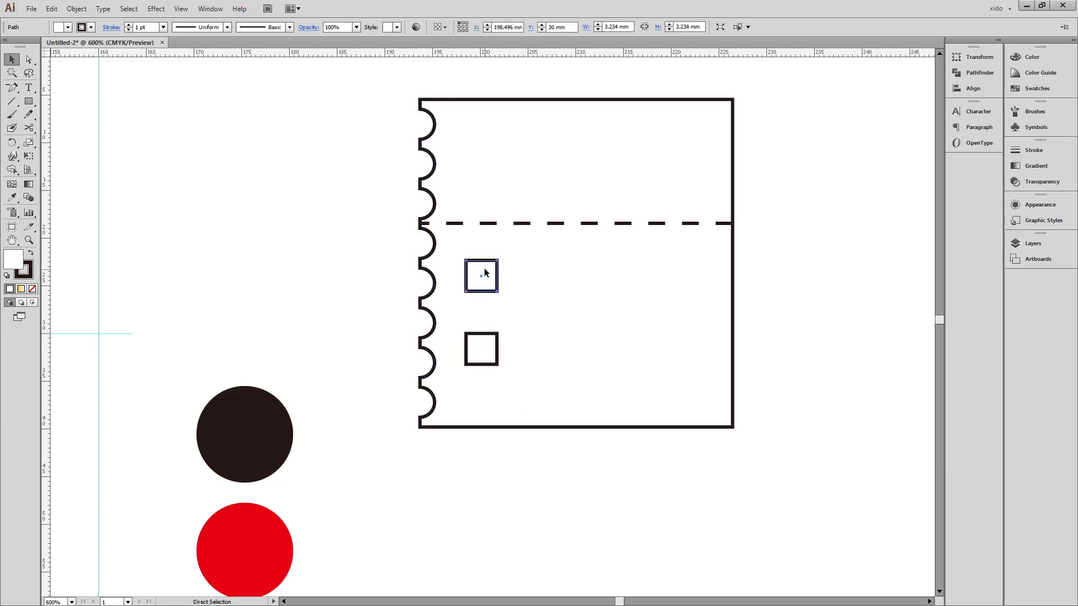
pyautogui.keyDown('shift'); pyautogui.click(480, 277); pyautogui.keyUp('shift')
pyautogui.press('Down')
pyautogui.press('Down')
pyautogui.press('Down')
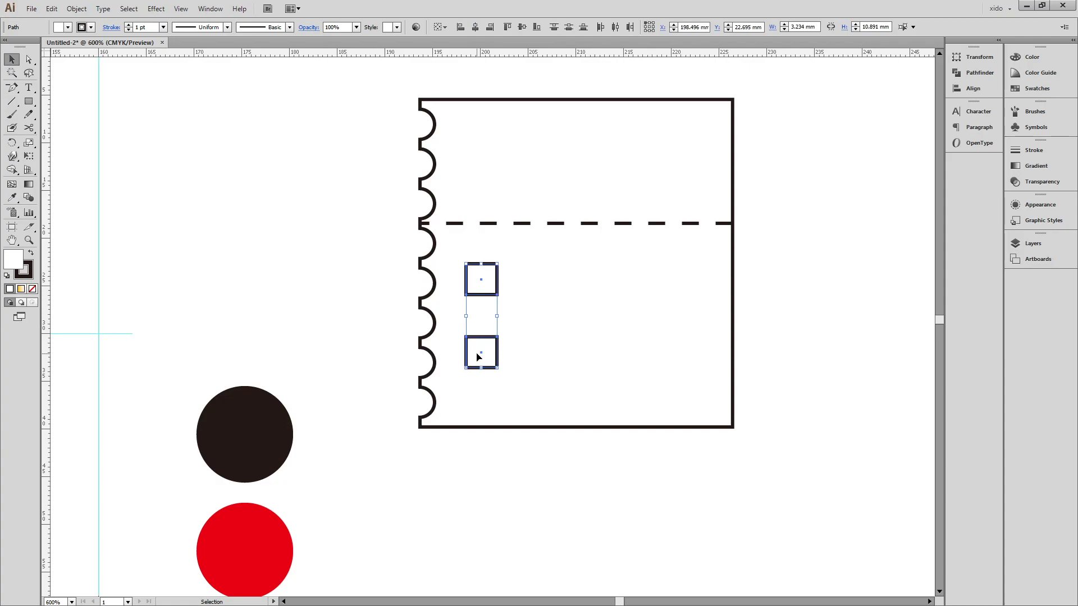
pyautogui.click(193, 279)
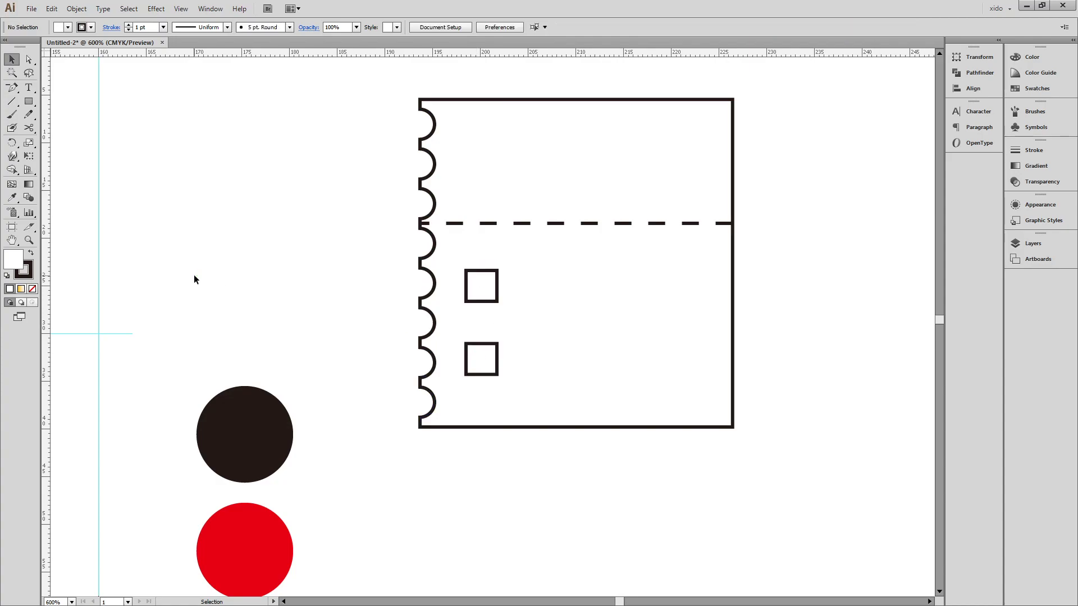
# - Copy the PRESCHOOL and Uniform Backpack texts beside the artboard to the ticket, placing PRESCHOOL above the dashed line
pyautogui.hotkey('ctrl', '-')
pyautogui.hotkey('ctrl', '-')
pyautogui.hotkey('ctrl', '-')
pyautogui.hotkey('ctrl', '-')
pyautogui.moveTo(194, 274); pyautogui.dragTo(576, 256)
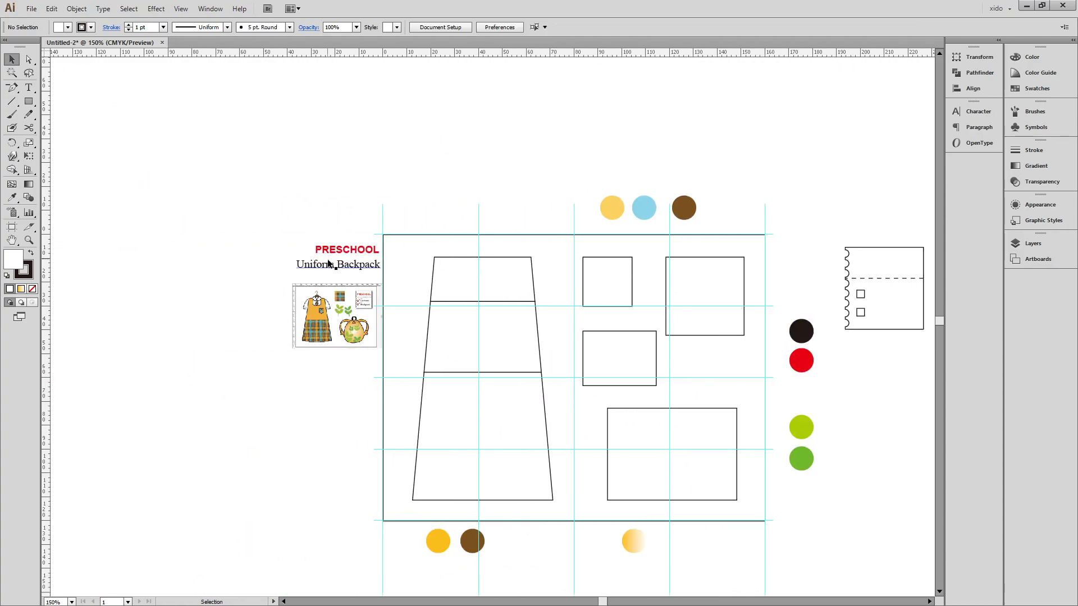
pyautogui.click(339, 249)
pyautogui.hotkey('ctrl', 'c')
pyautogui.moveTo(650, 303); pyautogui.dragTo(327, 310)
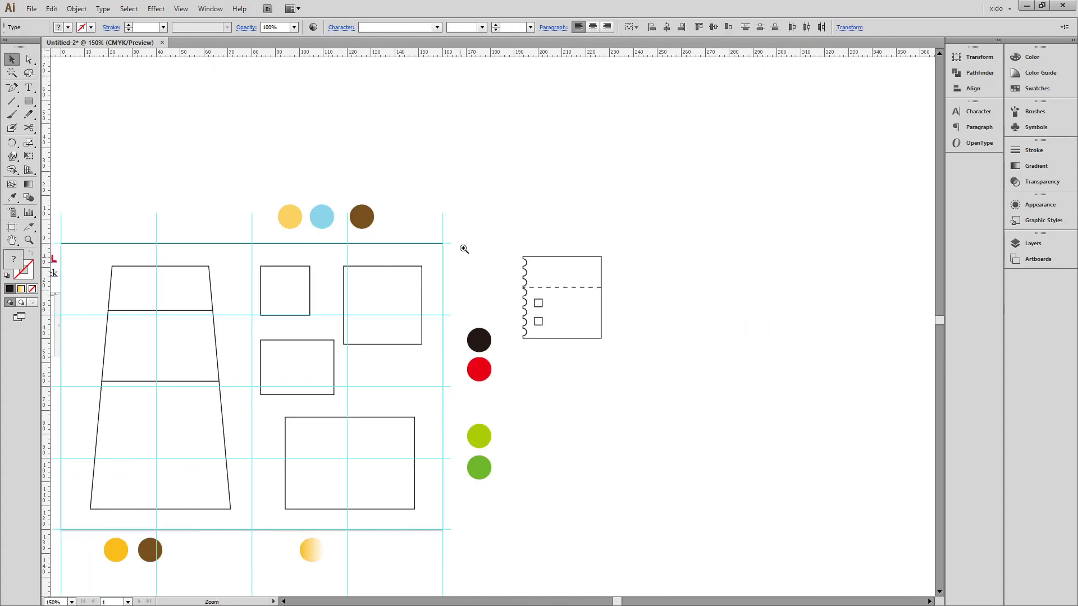
pyautogui.moveTo(463, 251); pyautogui.dragTo(633, 369)
pyautogui.hotkey('ctrl', 'v')
pyautogui.moveTo(486, 312); pyautogui.dragTo(433, 205)
pyautogui.click(685, 268)
# - Split the Uniform Backpack text into two text objects and place each word beside its checkbox, Uniform above Backpack
pyautogui.moveTo(438, 247); pyautogui.dragTo(754, 288)
pyautogui.press('t')
pyautogui.hotkey('ctrl', 'shift', 'Right')
pyautogui.press('BackSpace')
pyautogui.press('Escape')
pyautogui.hotkey('ctrl', 'v')
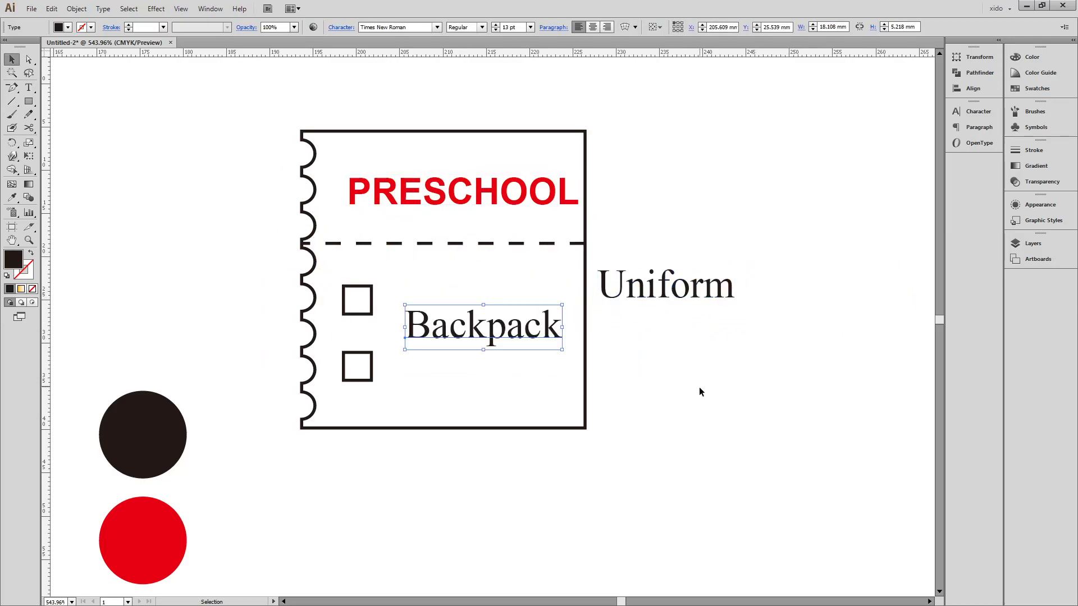
pyautogui.moveTo(507, 333); pyautogui.dragTo(507, 380)
pyautogui.moveTo(653, 301); pyautogui.dragTo(456, 308)
pyautogui.click(722, 365)
# - Fine-tune the vertical positions of the Uniform and Backpack texts to line up with their checkboxes
pyautogui.click(523, 314)
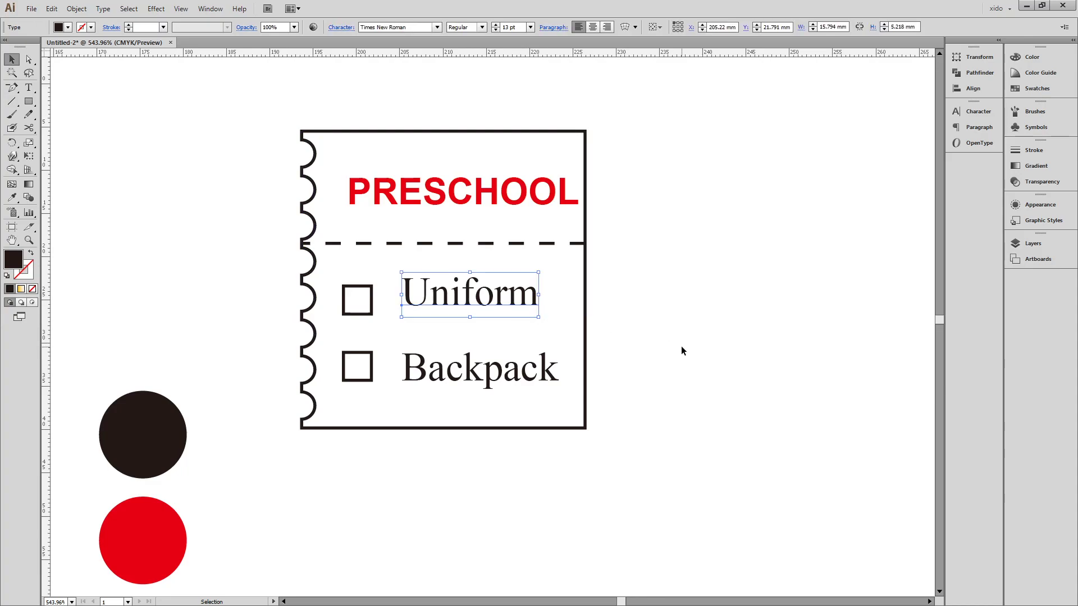
pyautogui.press('Down')
pyautogui.press('Down')
pyautogui.click(525, 376)
pyautogui.press('Up')
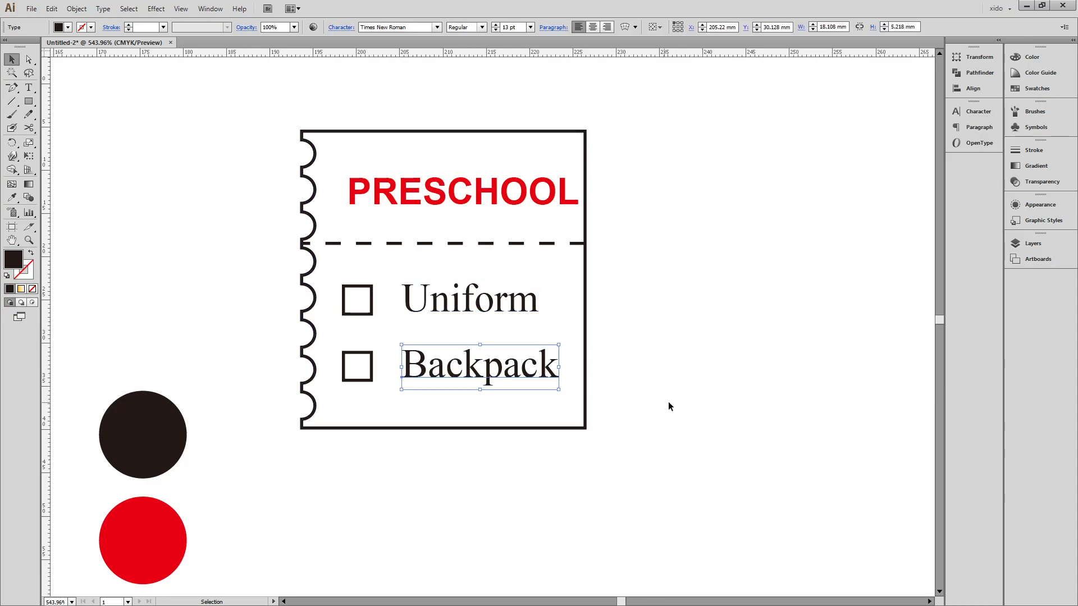
pyautogui.press('Down')
pyautogui.click(705, 396)
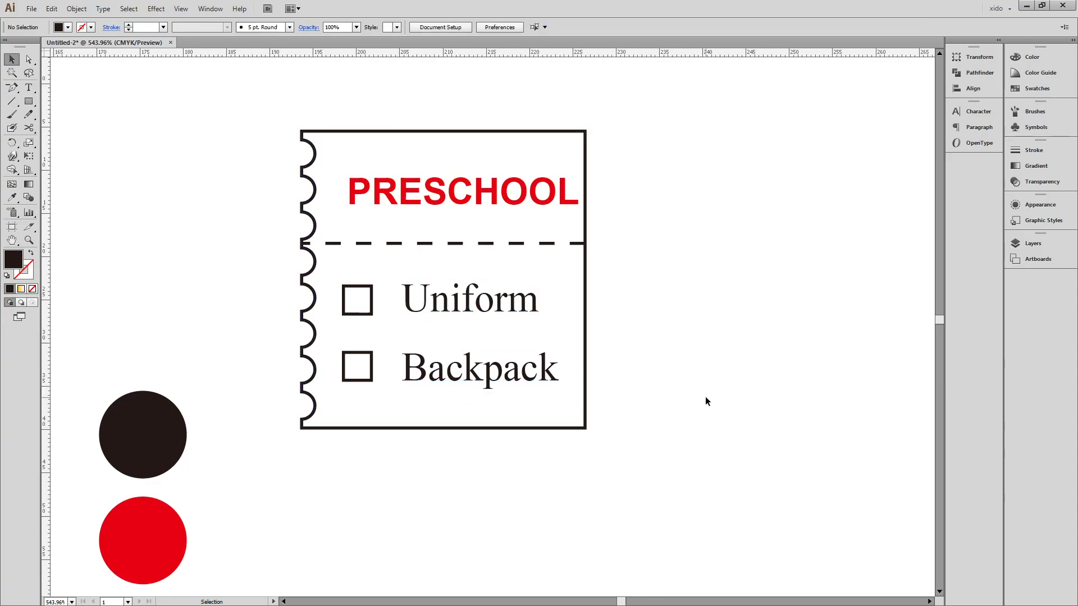
# - Nudge the PRESCHOOL heading slightly left inside the ticket
pyautogui.click(530, 210)
pyautogui.press('Left')
pyautogui.press('Left')
pyautogui.press('Left')
pyautogui.click(725, 319)
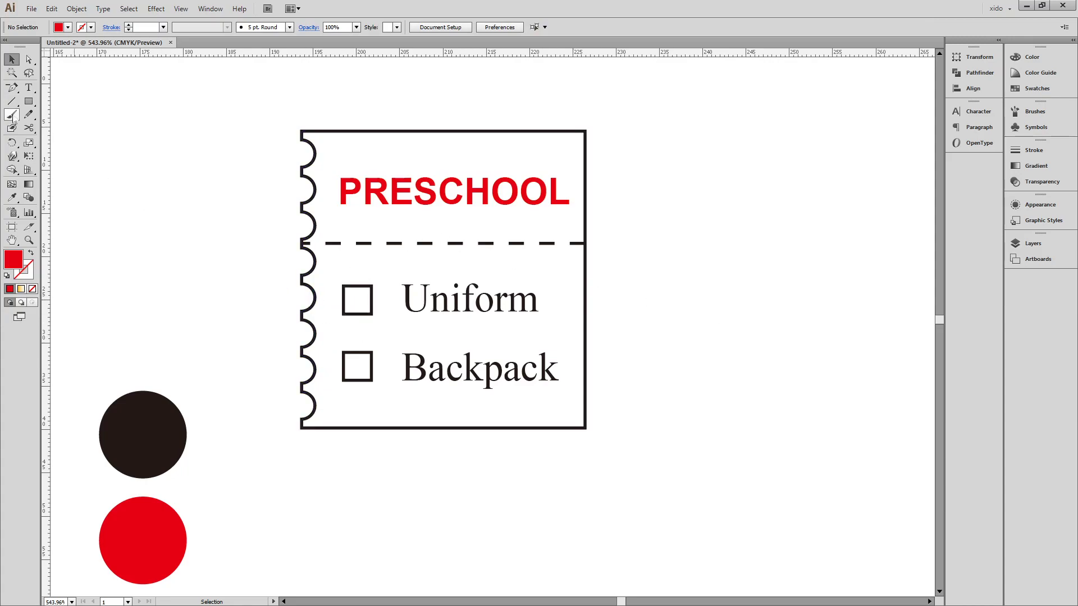
# - Draw a check mark with a red 1 pt stroke and no fill over the first checkbox and duplicate it over the second
pyautogui.moveTo(12, 87); pyautogui.dragTo(56, 88)
pyautogui.moveTo(334, 279); pyautogui.dragTo(358, 305)
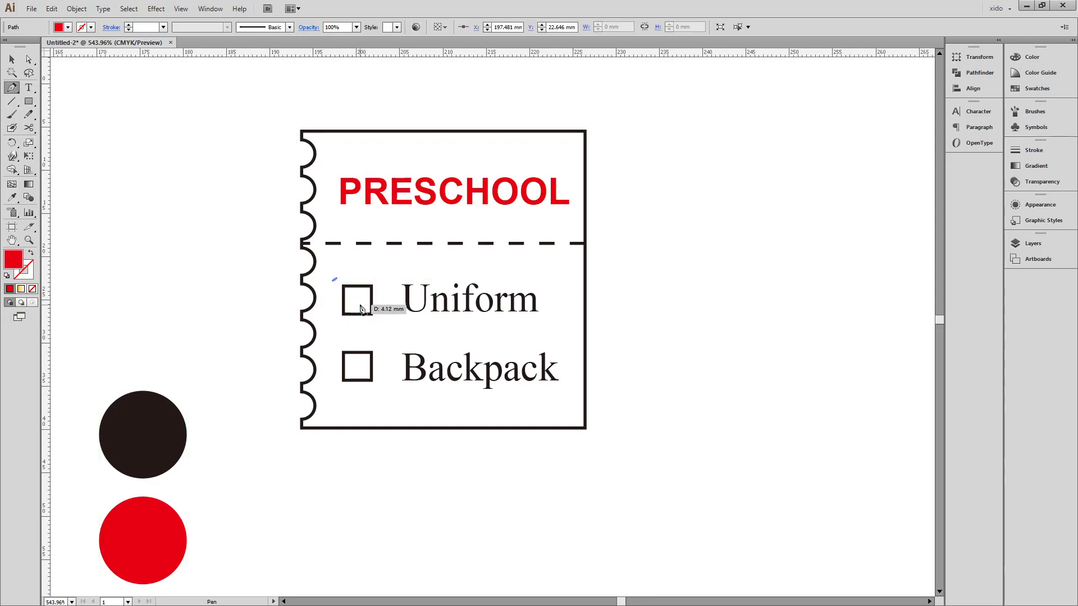
pyautogui.click(332, 275)
pyautogui.click(360, 302)
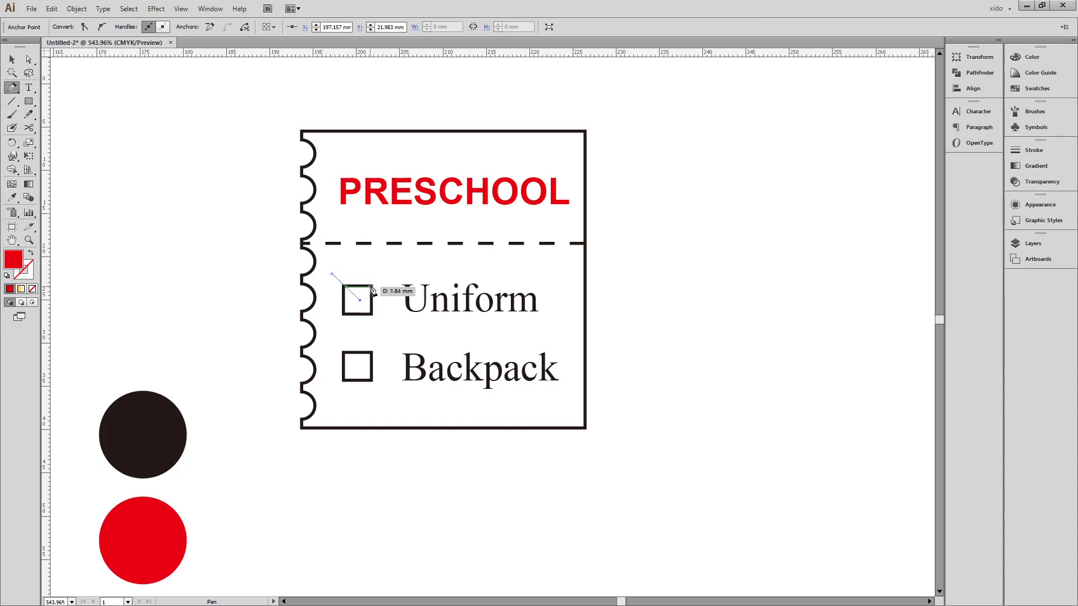
pyautogui.moveTo(420, 254)
pyautogui.mouseDown()
pyautogui.moveTo(395, 302)
pyautogui.moveTo(395, 342)
pyautogui.mouseUp()
pyautogui.hotkey('shift', 'x')
pyautogui.press('v')
pyautogui.click(634, 352)
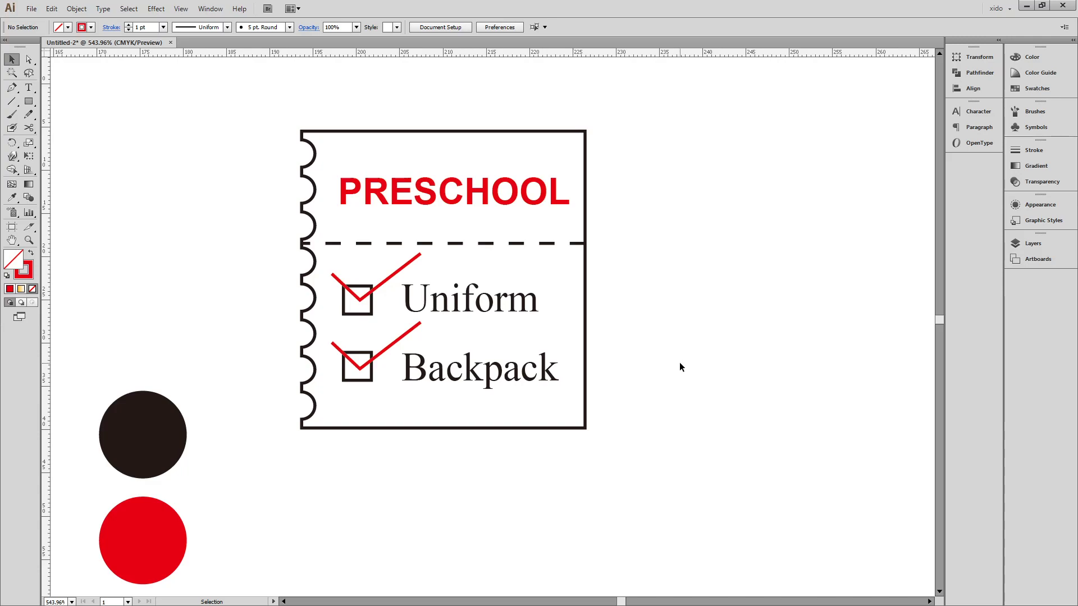
# - Switch to the reference PDF, examine the ticket's brush specification and brush library path, and return to Illustrator
pyautogui.click(565, 243)
pyautogui.click(667, 334)
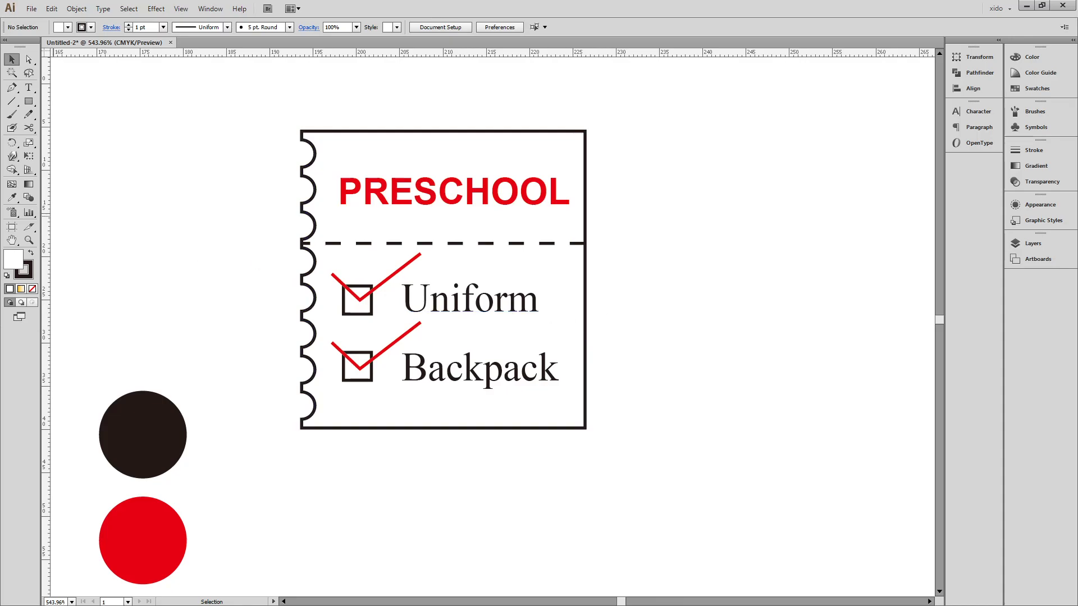
pyautogui.hotkey('alt', 'Tab')
pyautogui.moveTo(363, 123); pyautogui.dragTo(466, 127)
pyautogui.moveTo(355, 327); pyautogui.dragTo(466, 331)
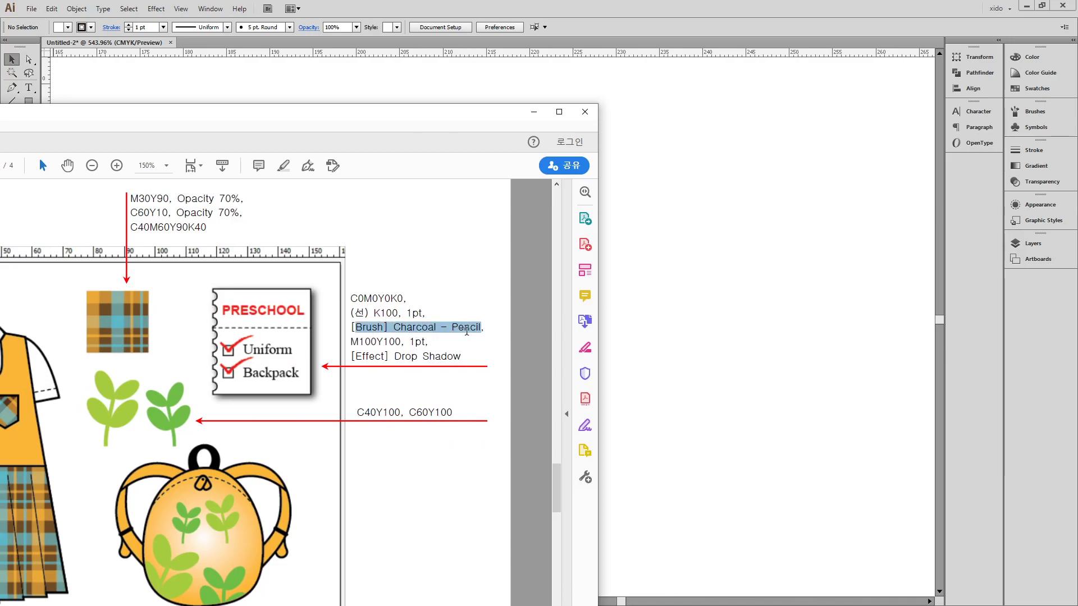
pyautogui.scroll(5, 393, 326)
pyautogui.moveTo(256, 129); pyautogui.dragTo(495, 126)
pyautogui.click(362, 297)
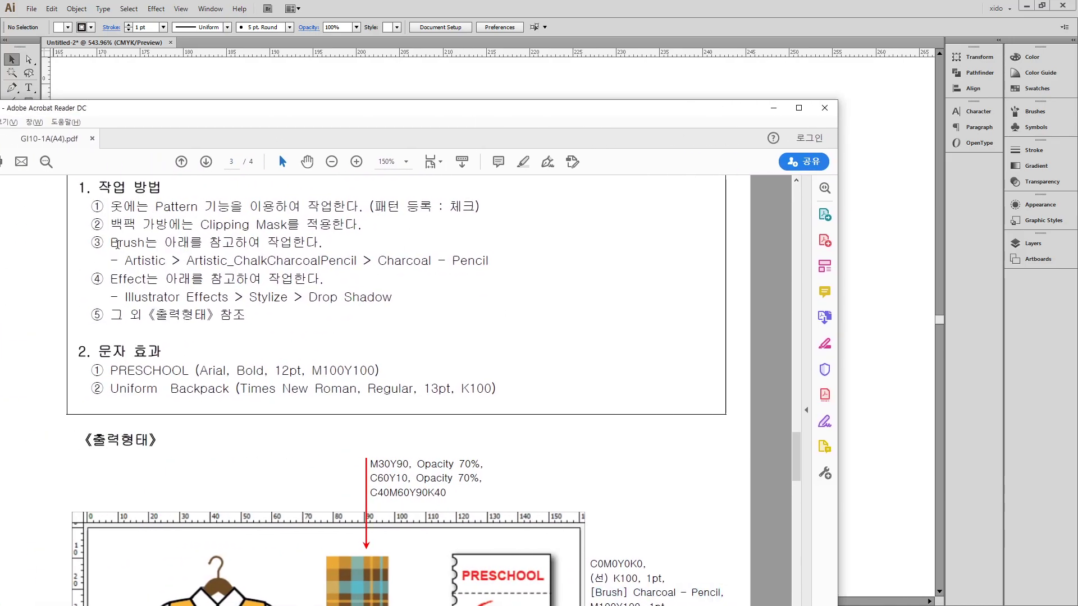
pyautogui.moveTo(124, 260); pyautogui.dragTo(491, 263)
pyautogui.moveTo(658, 114); pyautogui.dragTo(504, 160)
pyautogui.hotkey('alt', 'Tab')
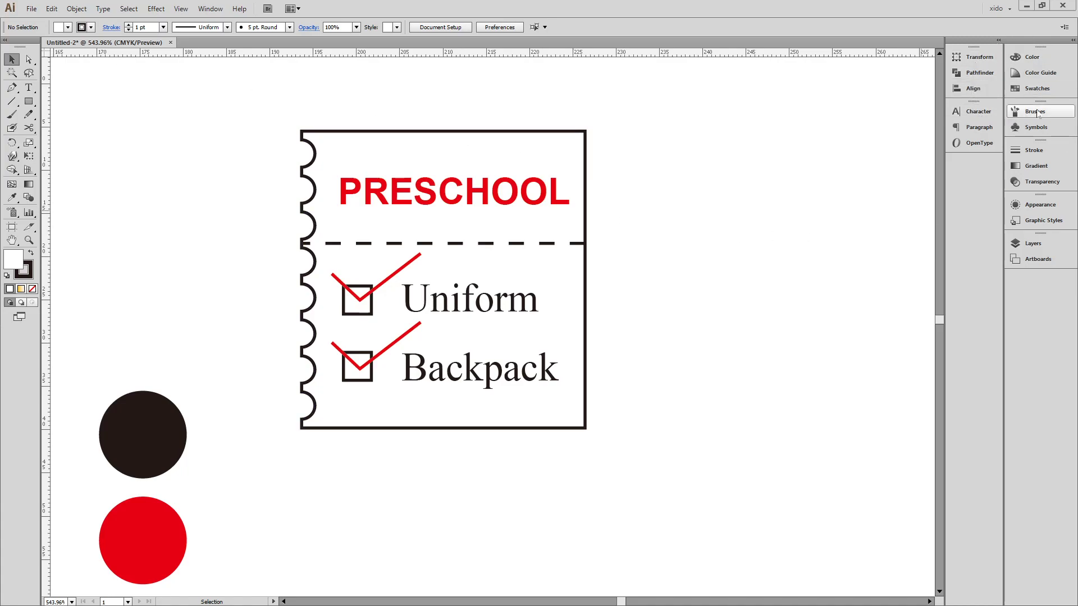
# - Float the Brushes panel over the canvas and draw a solid horizontal line about 19 mm long beside the ticket
pyautogui.moveTo(1038, 113); pyautogui.dragTo(688, 115)
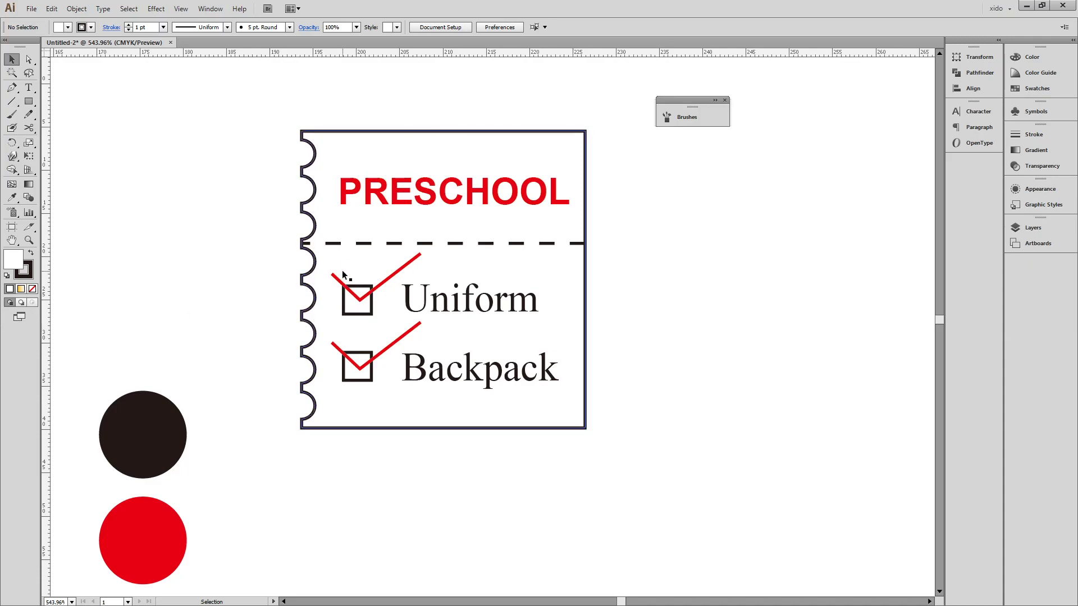
pyautogui.moveTo(268, 279); pyautogui.dragTo(135, 248)
pyautogui.press('\\')
pyautogui.moveTo(498, 222); pyautogui.dragTo(663, 222)
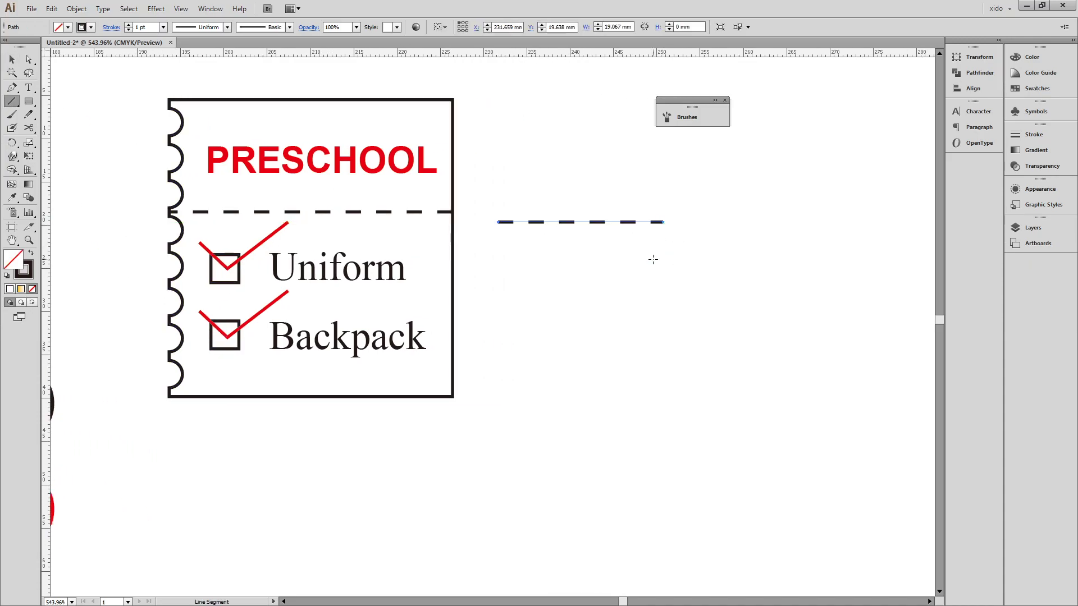
pyautogui.click(1033, 134)
pyautogui.click(882, 203)
pyautogui.press('v')
pyautogui.click(649, 224)
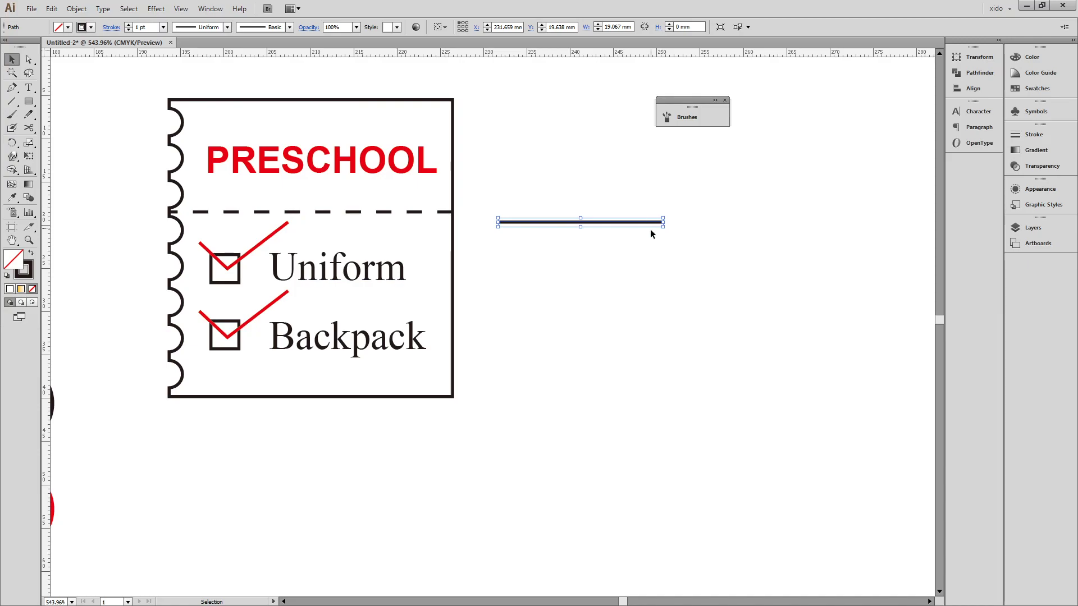
# - Expand the floating Brushes panel, move it beside the horizontal line and shorten it
pyautogui.doubleClick(713, 102)
pyautogui.moveTo(713, 101); pyautogui.dragTo(749, 114)
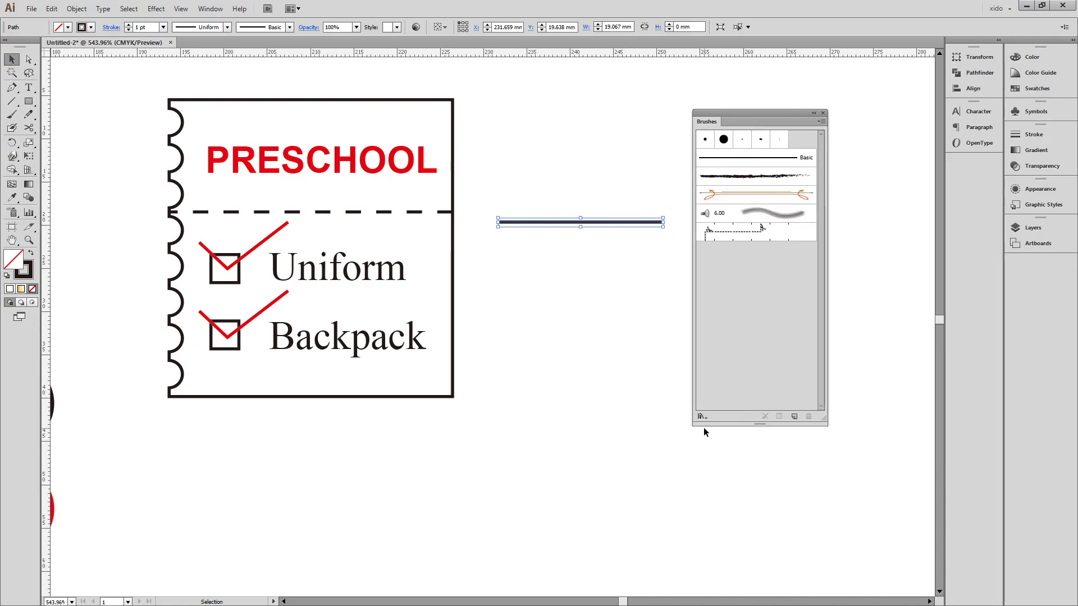
pyautogui.moveTo(744, 423); pyautogui.dragTo(749, 309)
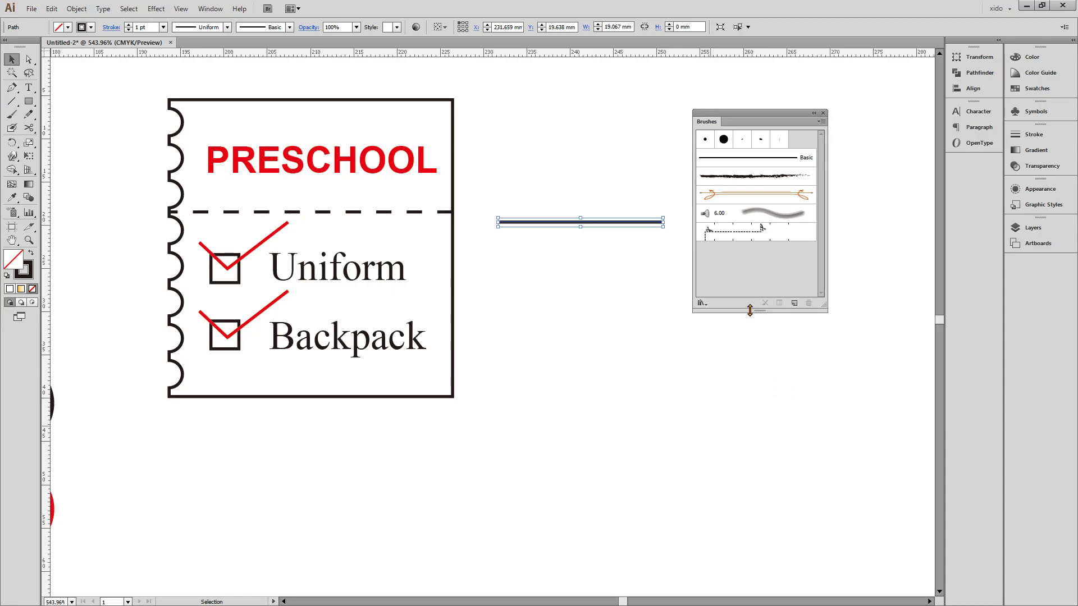
# - Open the Artistic_ChalkCharcoalPencil brush library, place it just below the horizontal line and enlarge its panel
pyautogui.click(700, 309)
pyautogui.click(699, 308)
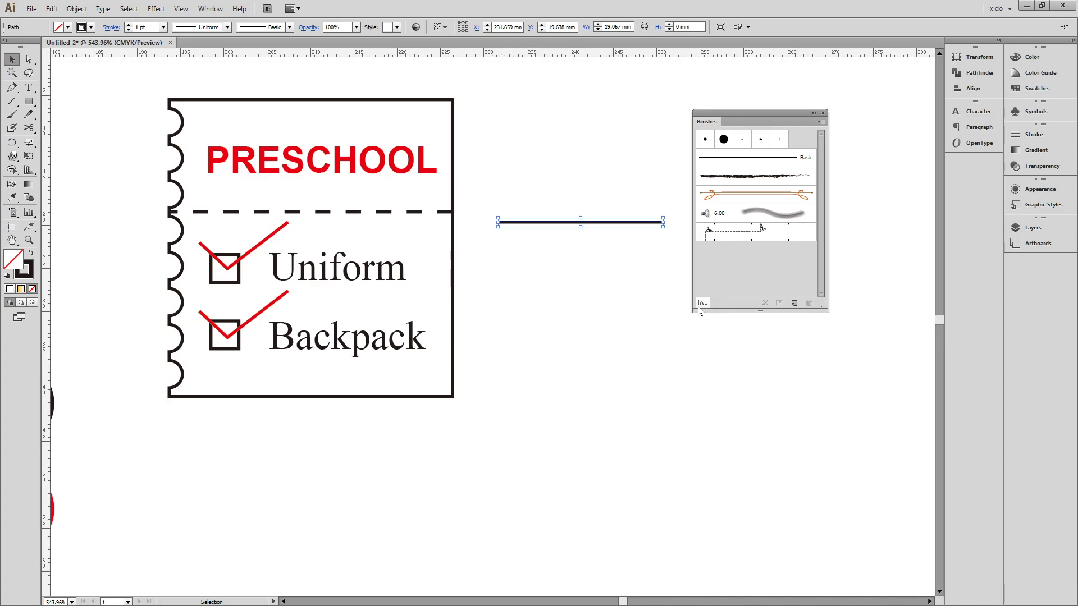
pyautogui.click(699, 309)
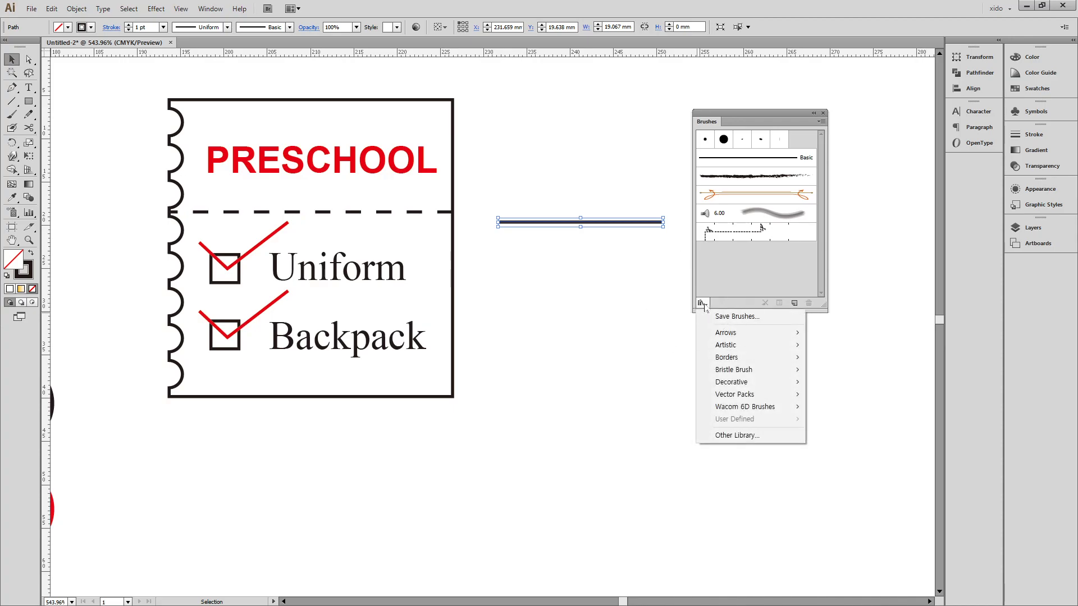
pyautogui.moveTo(726, 347)
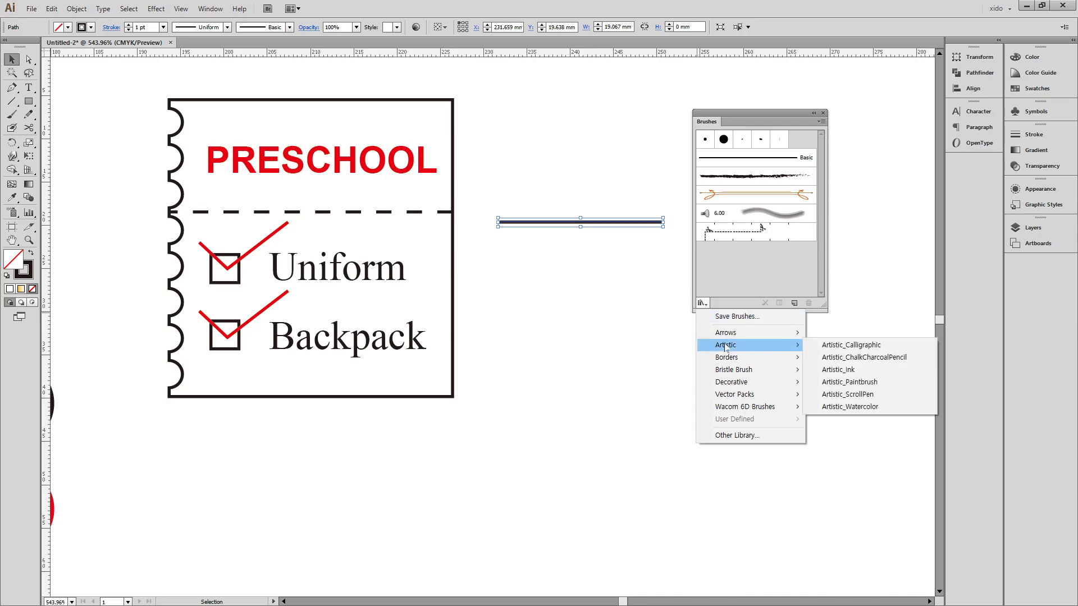
pyautogui.click(892, 362)
pyautogui.click(813, 113)
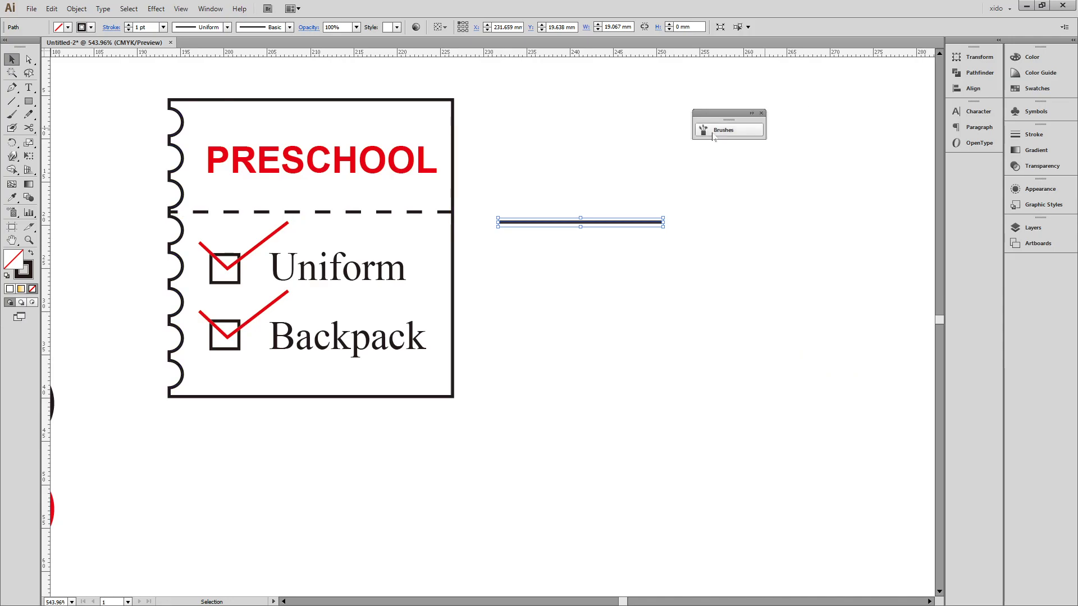
pyautogui.click(719, 130)
pyautogui.click(702, 303)
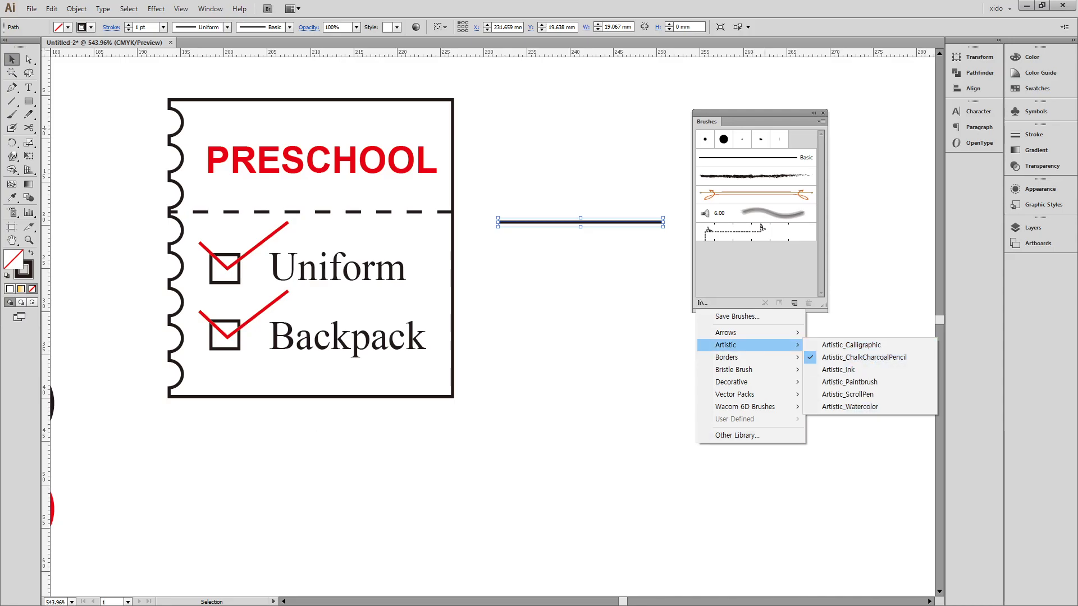
pyautogui.click(865, 358)
pyautogui.moveTo(513, 336); pyautogui.dragTo(540, 240)
pyautogui.moveTo(608, 318); pyautogui.dragTo(722, 523)
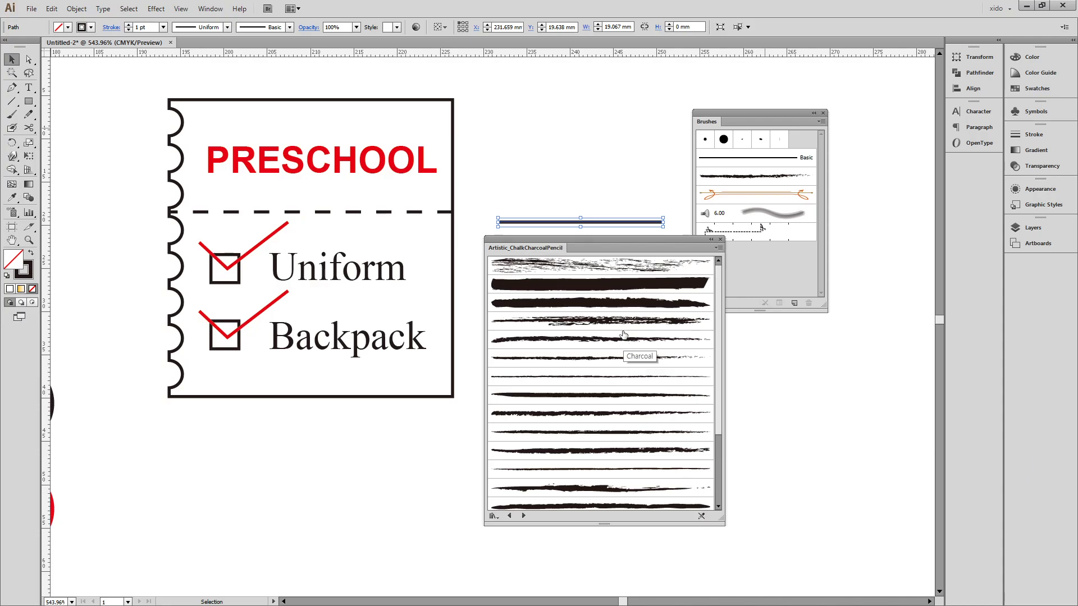
# - Show the Artistic_ChalkCharcoalPencil library as a list of brush names and move the Brushes panel away from it
pyautogui.click(719, 248)
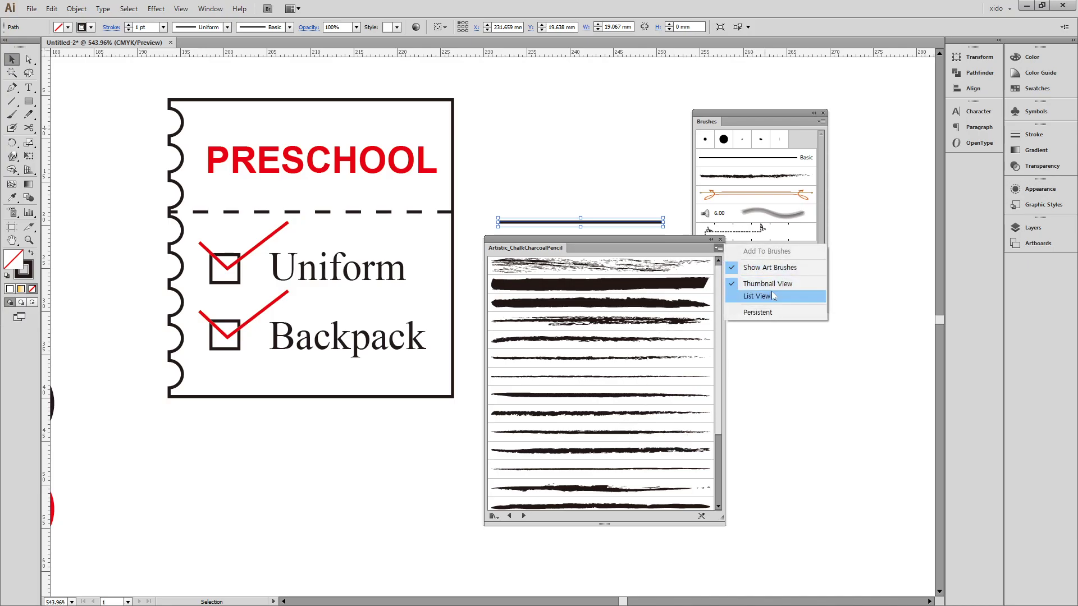
pyautogui.click(719, 250)
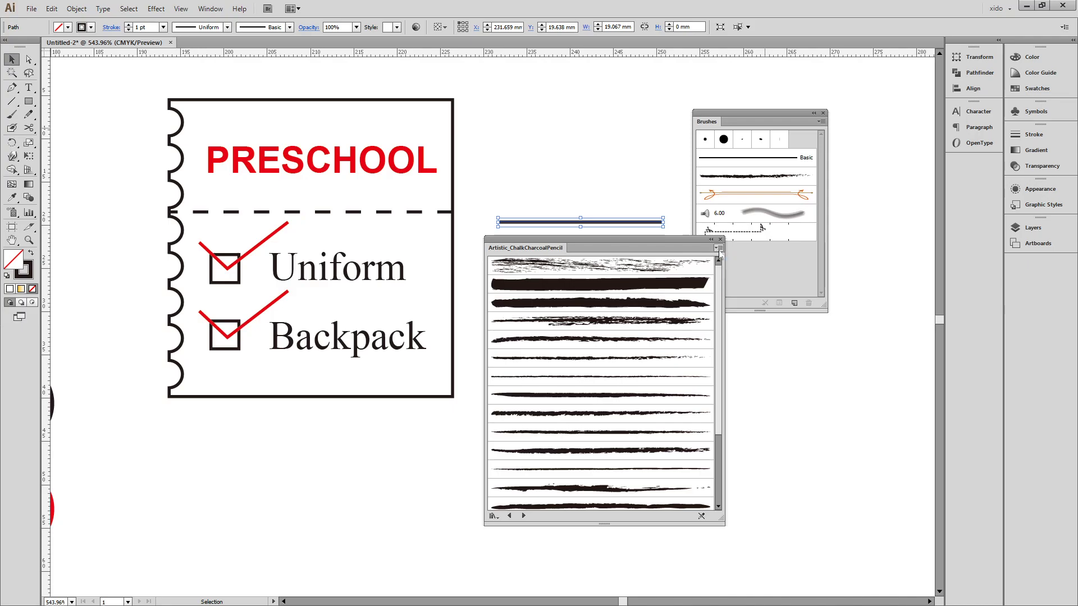
pyautogui.click(720, 251)
pyautogui.click(720, 251)
pyautogui.click(719, 251)
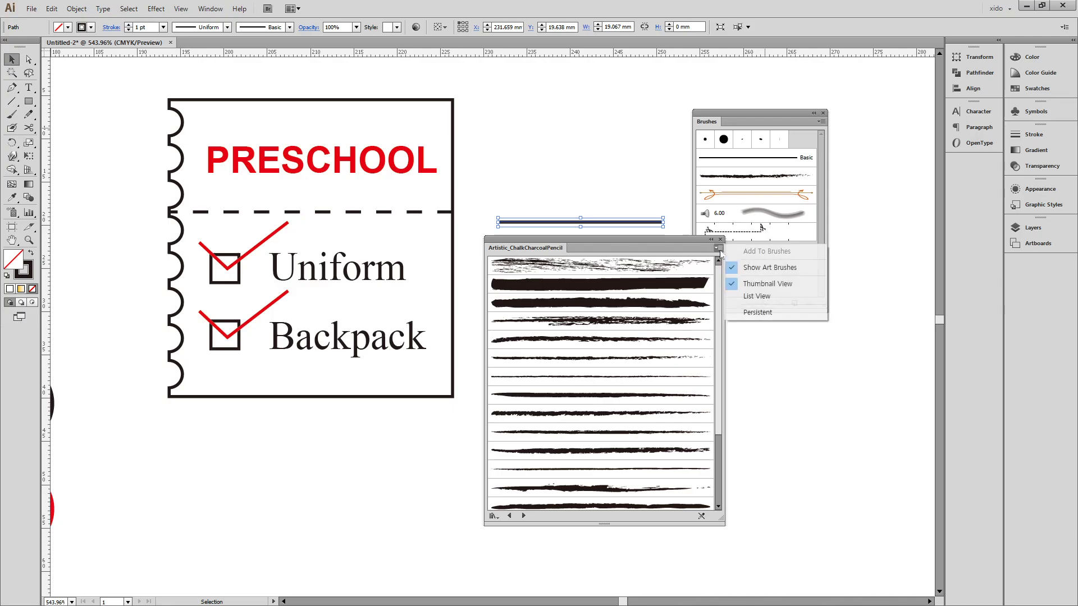
pyautogui.click(762, 297)
pyautogui.moveTo(764, 115); pyautogui.dragTo(856, 120)
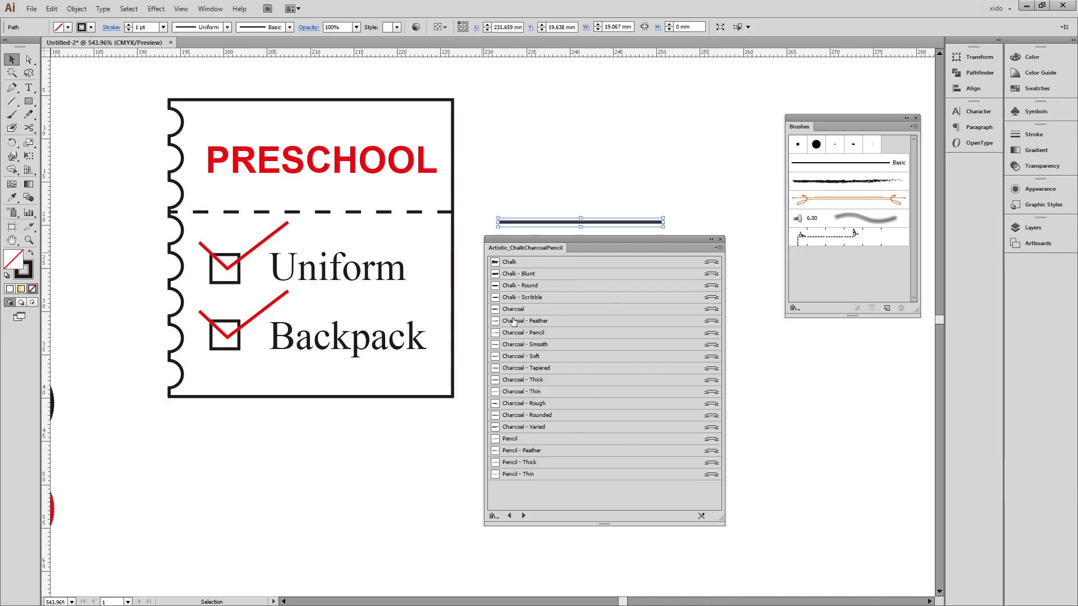
# - Apply the Charcoal - Pencil brush to the horizontal line and both check marks, and set the check marks' stroke to the red swatch
pyautogui.click(526, 333)
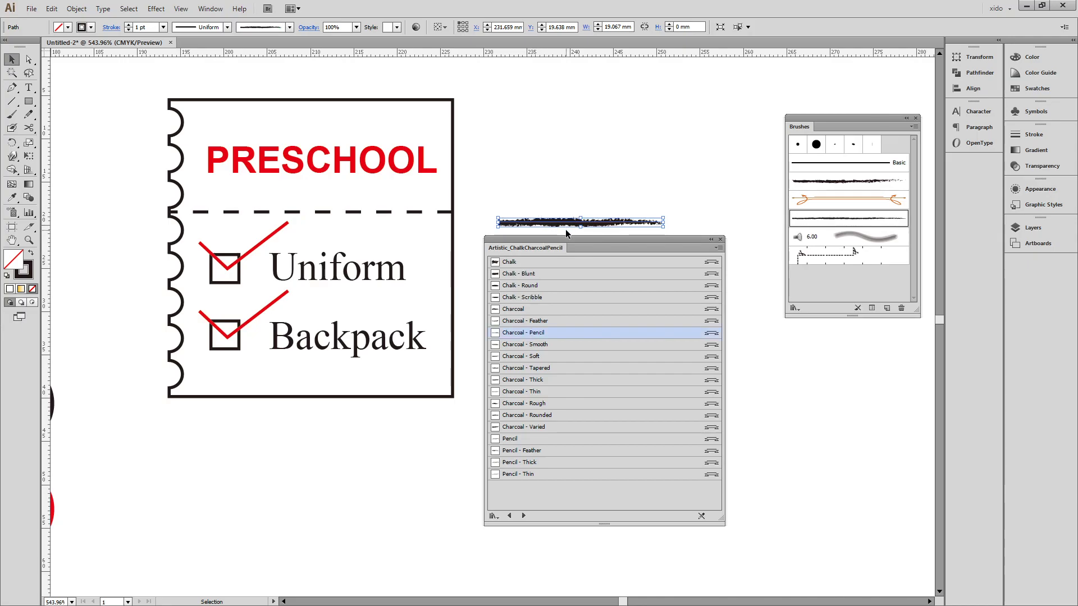
pyautogui.click(267, 308)
pyautogui.keyDown('shift'); pyautogui.click(260, 245); pyautogui.keyUp('shift')
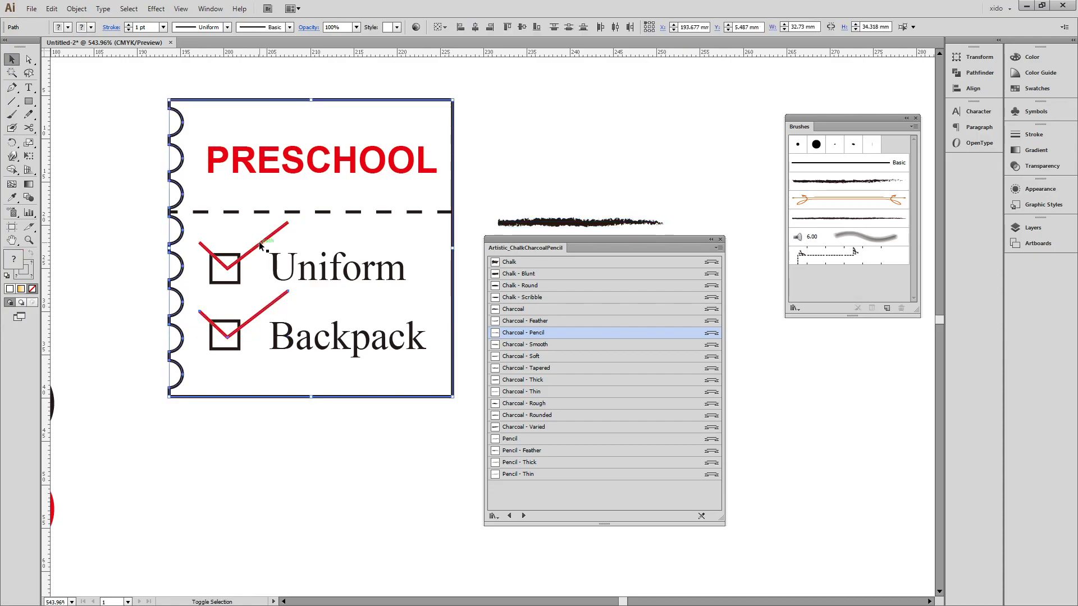
pyautogui.click(524, 334)
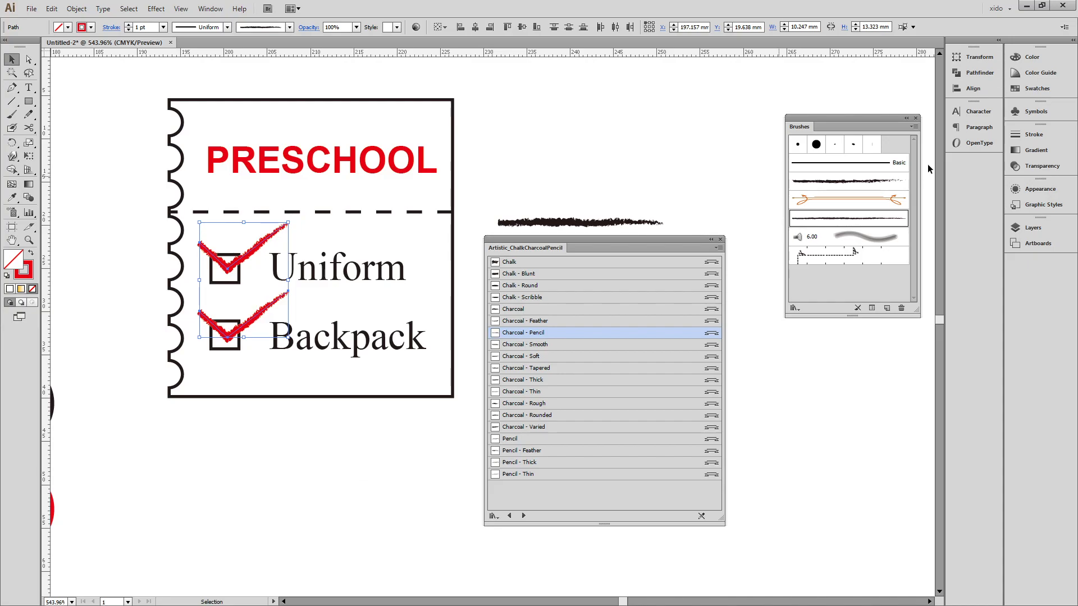
pyautogui.click(1036, 88)
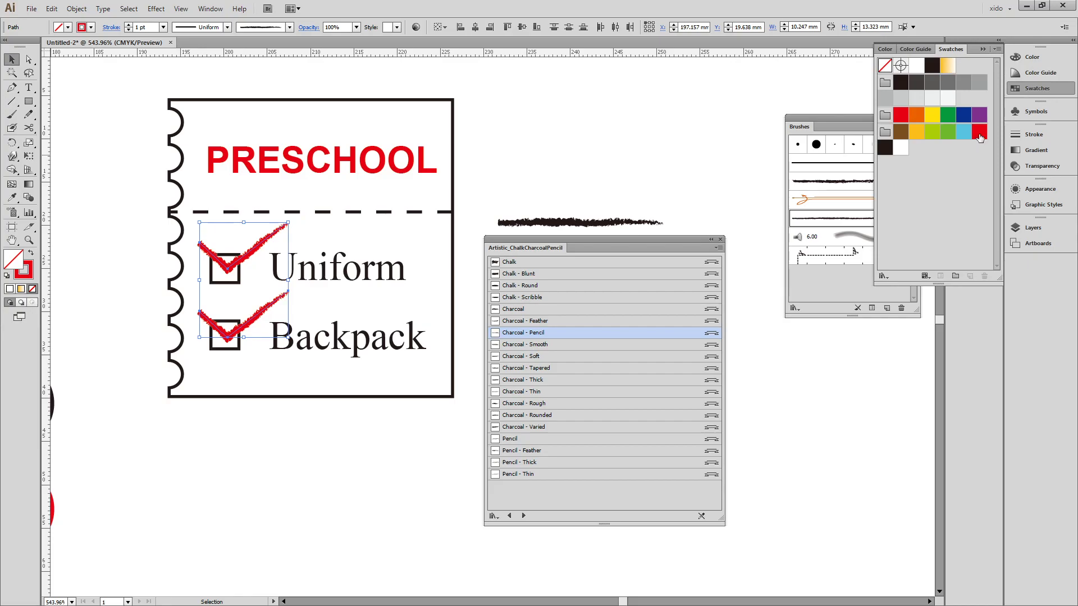
pyautogui.click(980, 134)
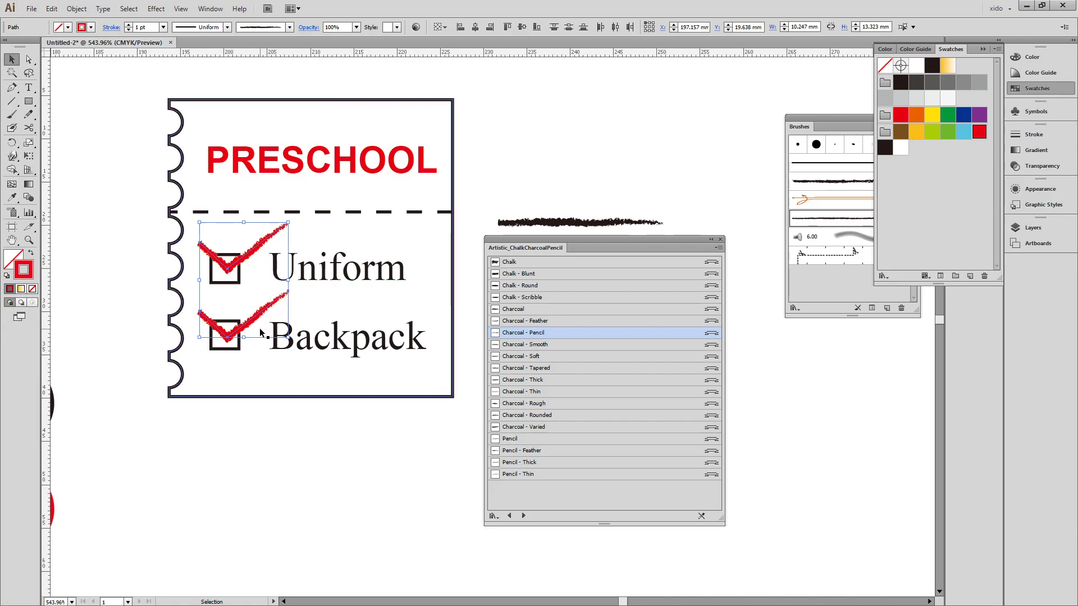
# - Examine the brush library's view options and where Artistic_ChalkCharcoalPencil is found among the Artistic libraries
pyautogui.moveTo(624, 240); pyautogui.dragTo(630, 240)
pyautogui.click(724, 246)
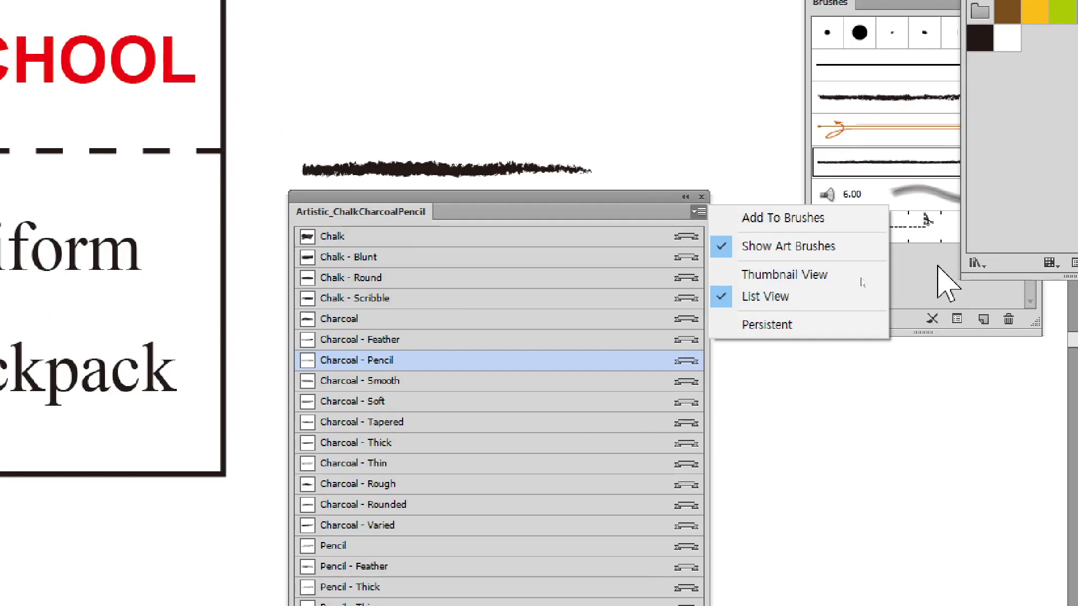
pyautogui.click(946, 283)
pyautogui.click(822, 319)
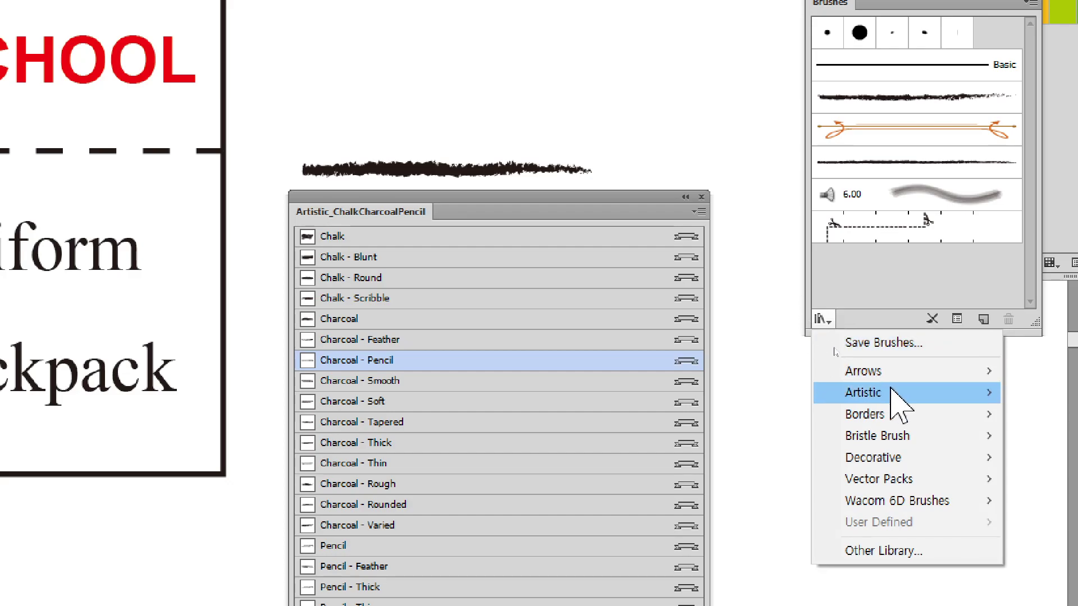
pyautogui.moveTo(894, 395)
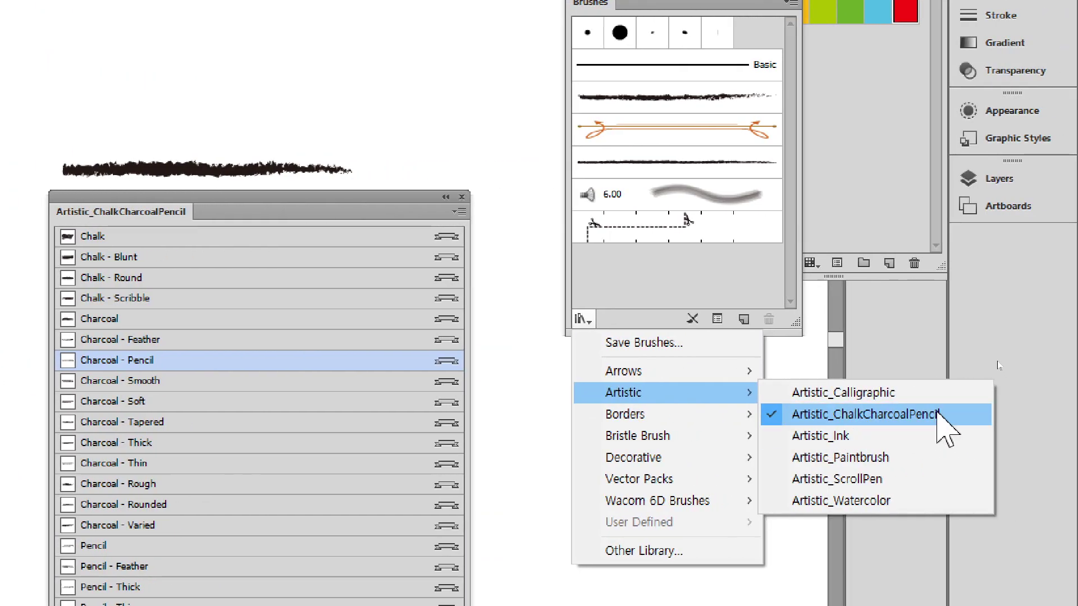
pyautogui.click(349, 222)
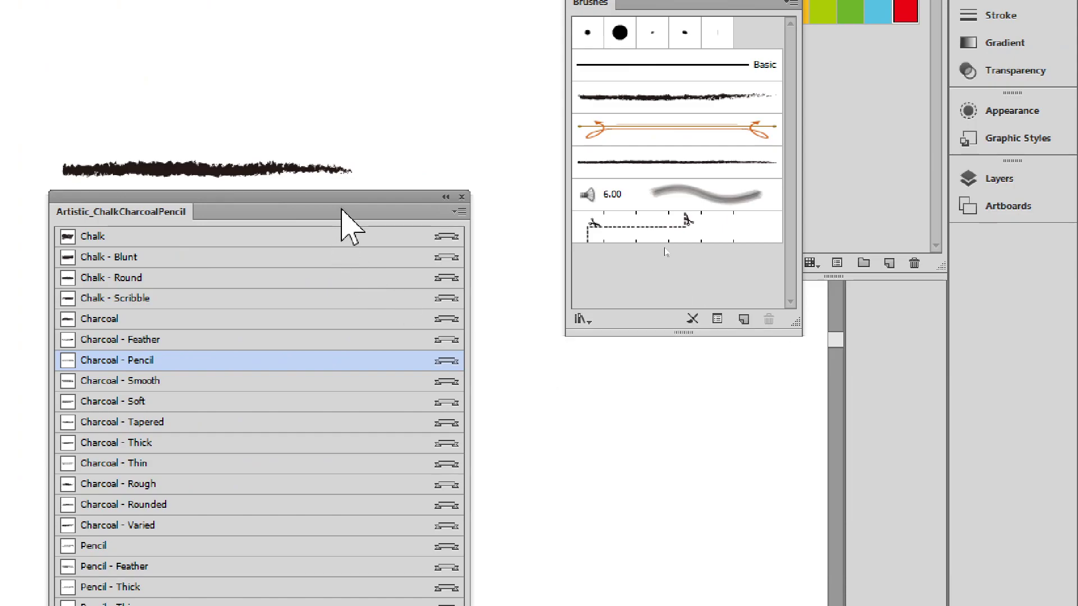
# - Try the thumbnail view in the Artistic_ChalkCharcoalPencil library and return it to list view
pyautogui.click(460, 212)
pyautogui.click(522, 275)
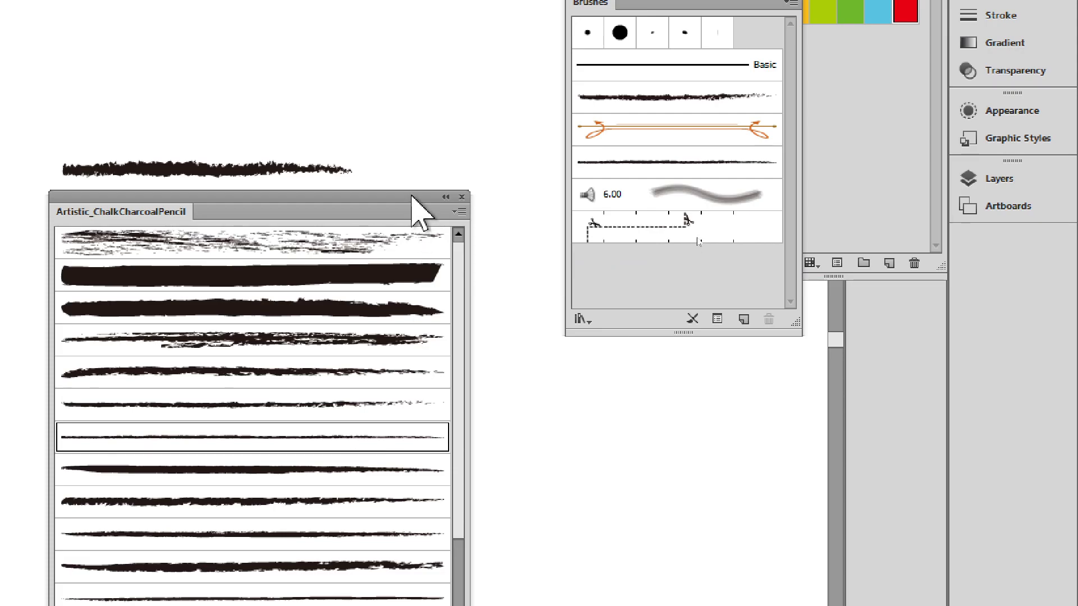
pyautogui.click(460, 213)
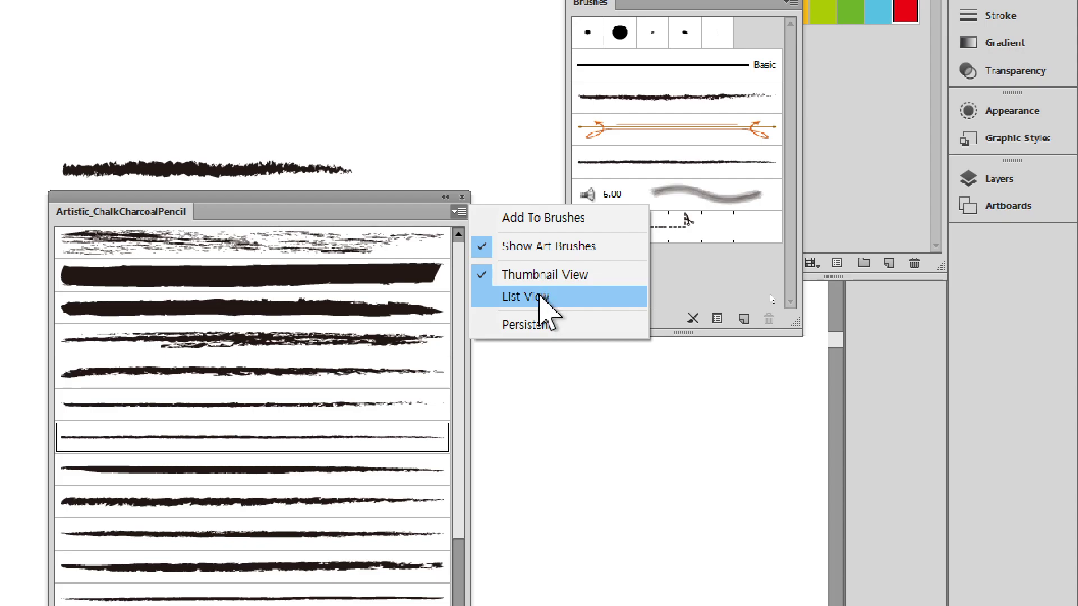
pyautogui.click(540, 299)
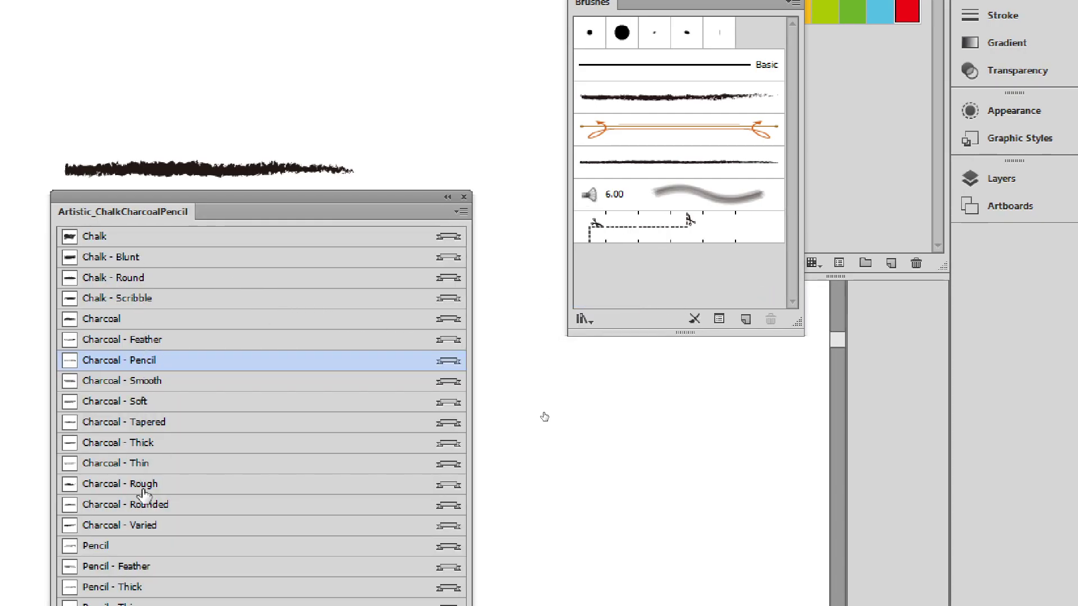
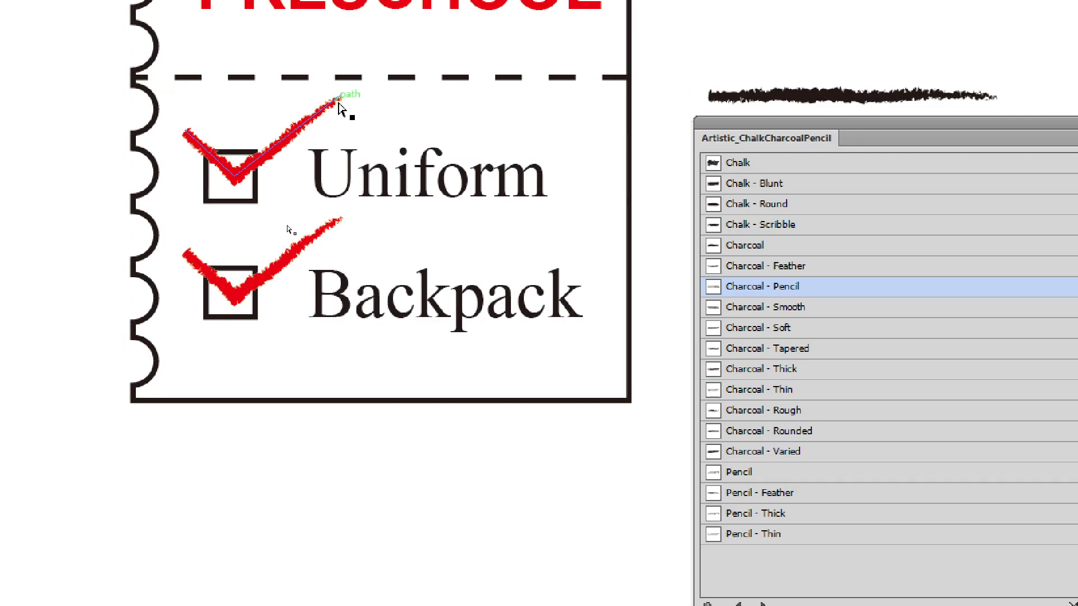
# - Convert the upper end points of both check marks to smooth and bend their handles so the long strokes arch upward
pyautogui.click(340, 100)
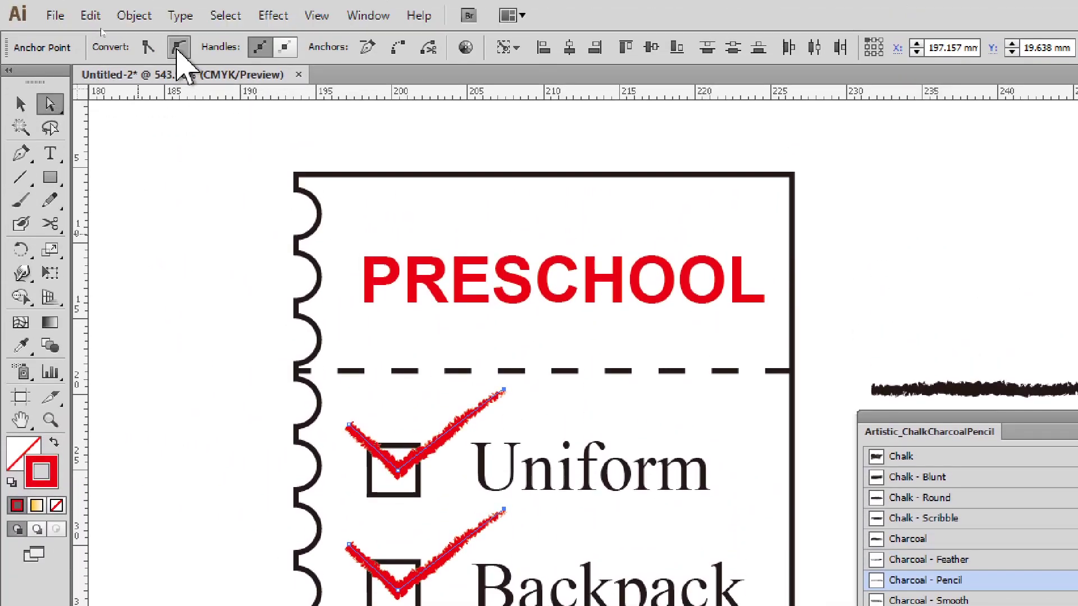
pyautogui.click(177, 49)
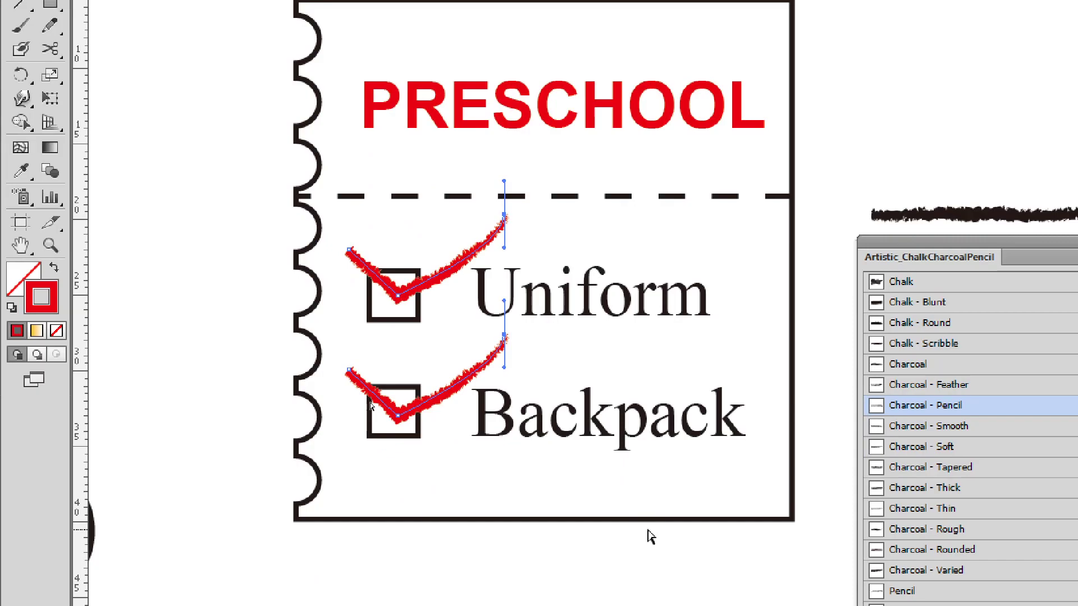
pyautogui.moveTo(505, 366); pyautogui.dragTo(453, 348)
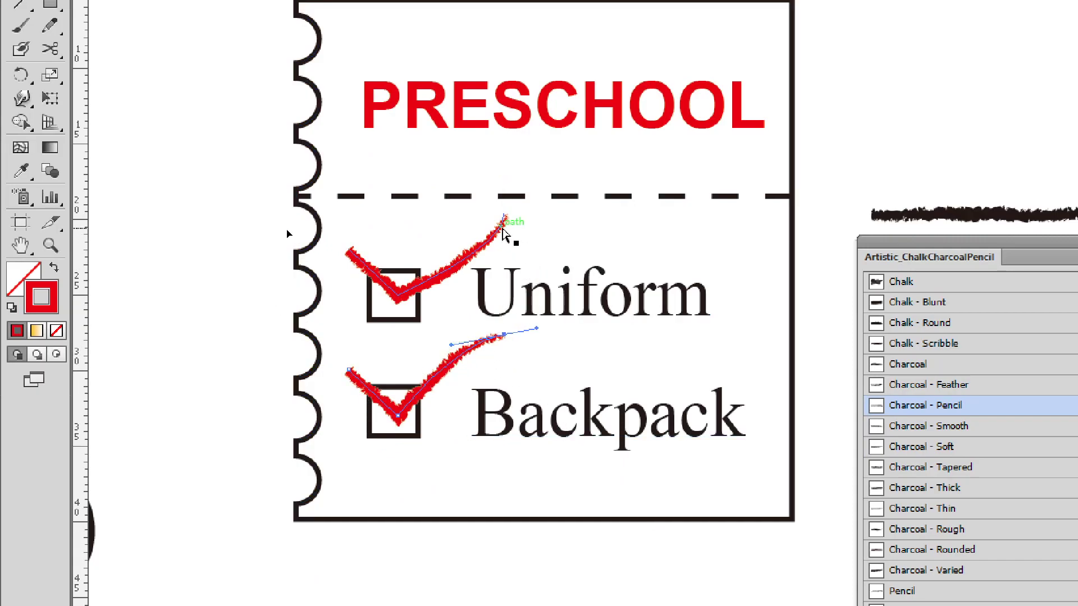
pyautogui.click(503, 222)
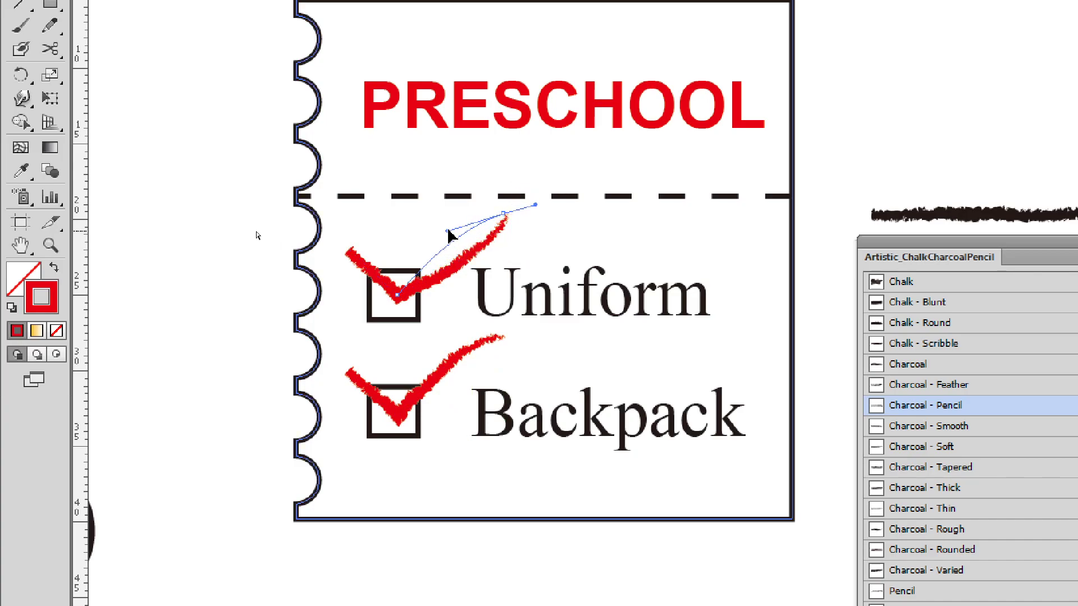
pyautogui.moveTo(452, 235); pyautogui.dragTo(451, 235)
pyautogui.click(202, 278)
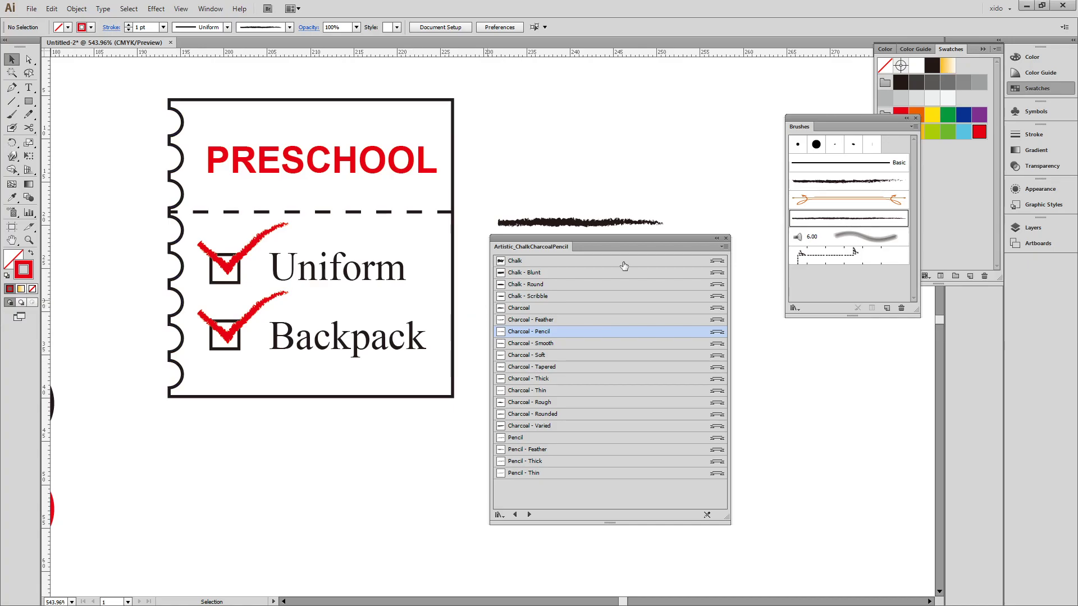
# - Close the Artistic_ChalkCharcoalPencil library and dock the Brushes panel below Symbols
pyautogui.click(726, 238)
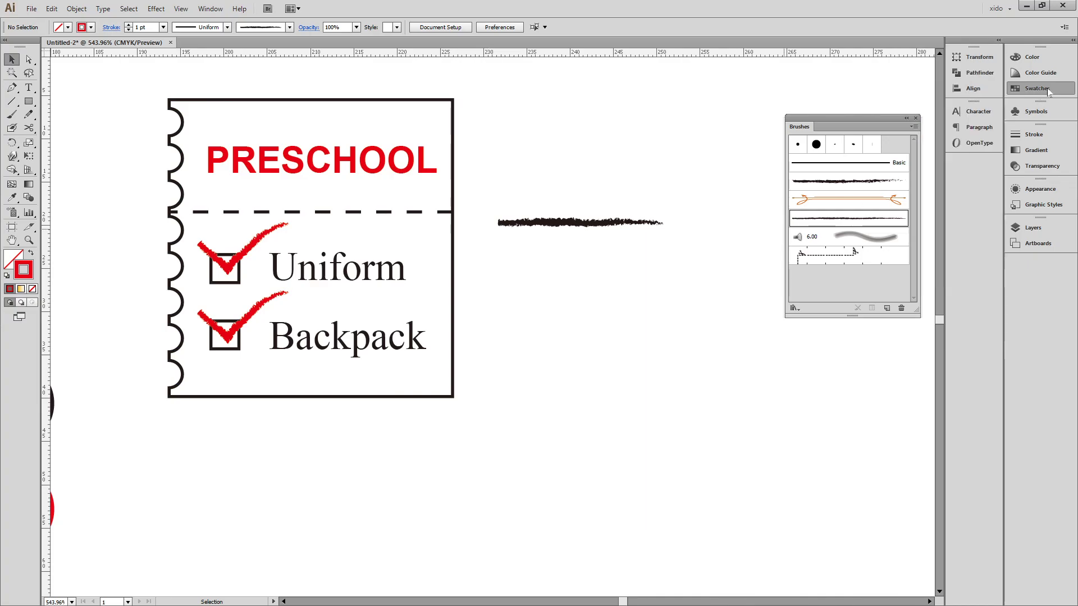
pyautogui.moveTo(874, 120)
pyautogui.mouseDown()
pyautogui.moveTo(1056, 136)
pyautogui.moveTo(1045, 132)
pyautogui.mouseUp()
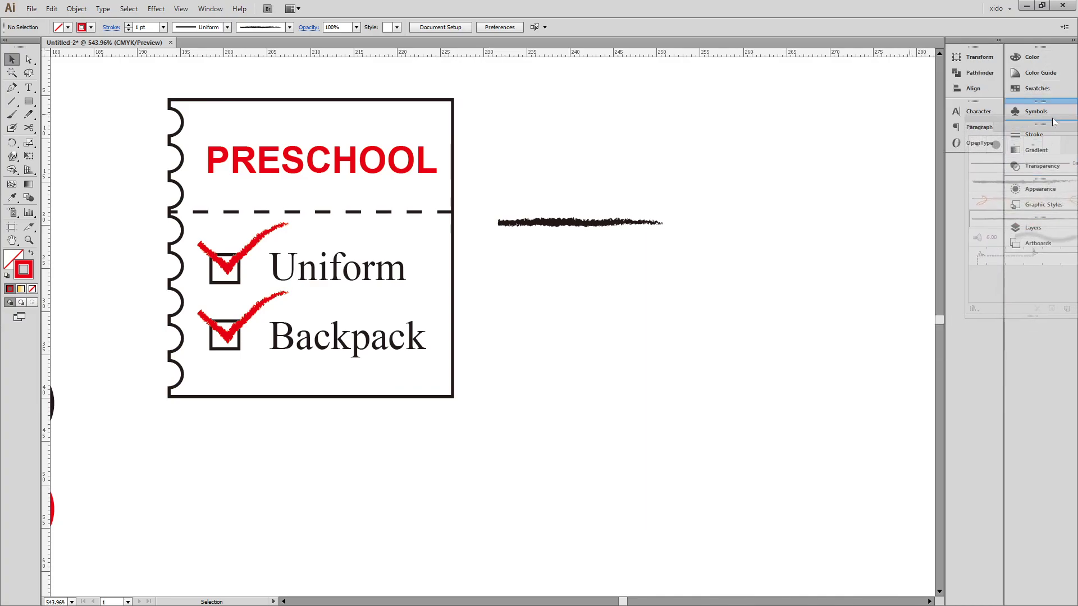
# - Select the ticket outline and check the exam PDF in Acrobat Reader for the ticket's effect and where it is found
pyautogui.click(434, 282)
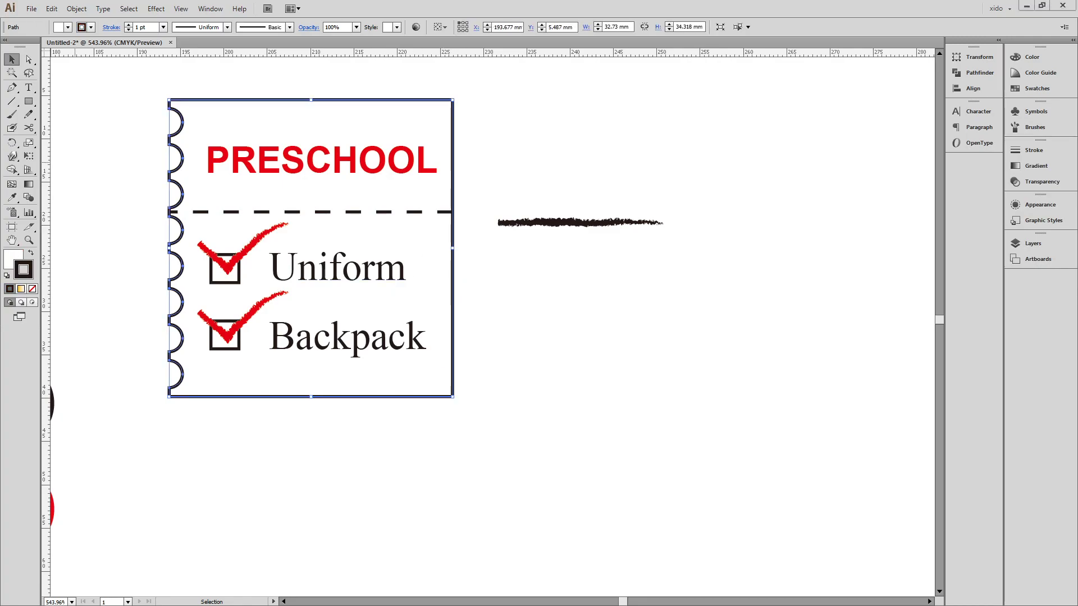
pyautogui.hotkey('alt', 'Tab')
pyautogui.moveTo(280, 425); pyautogui.dragTo(348, 423)
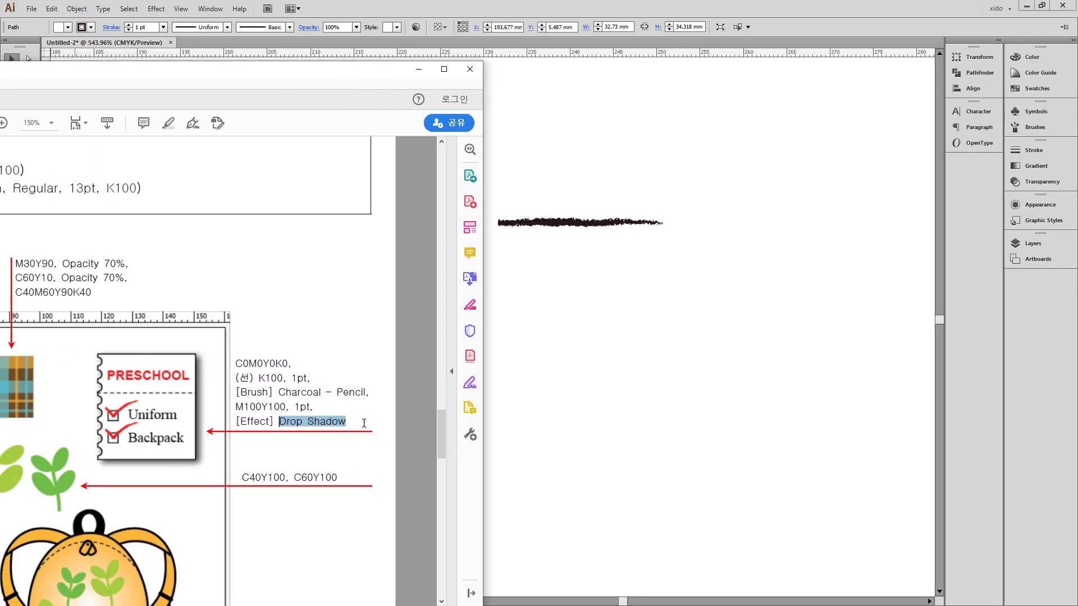
pyautogui.scroll(5, 289, 463)
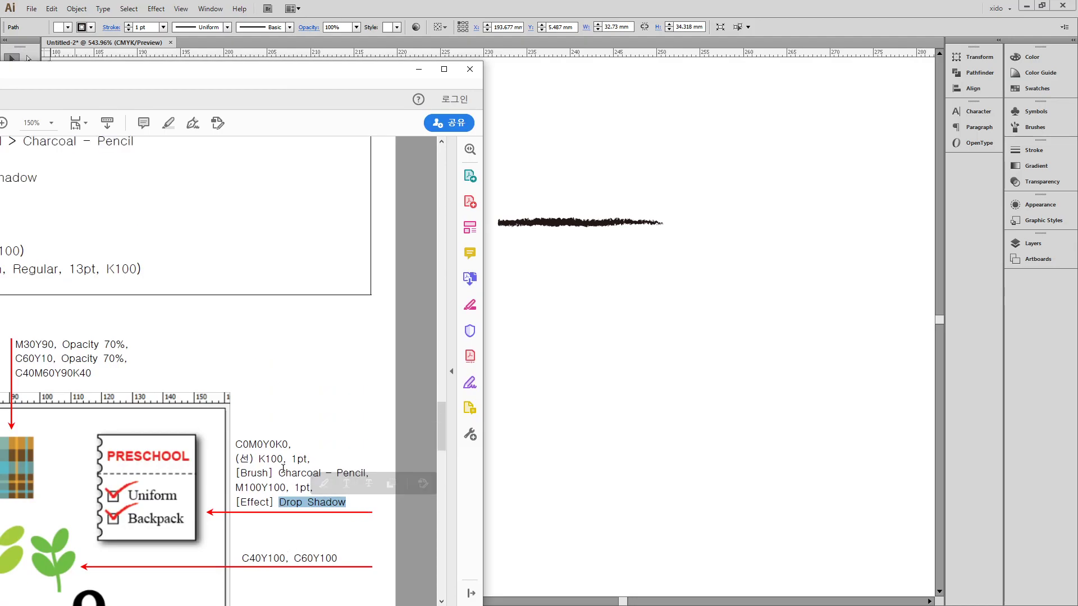
pyautogui.moveTo(27, 74); pyautogui.dragTo(392, 88)
pyautogui.moveTo(135, 352); pyautogui.dragTo(403, 353)
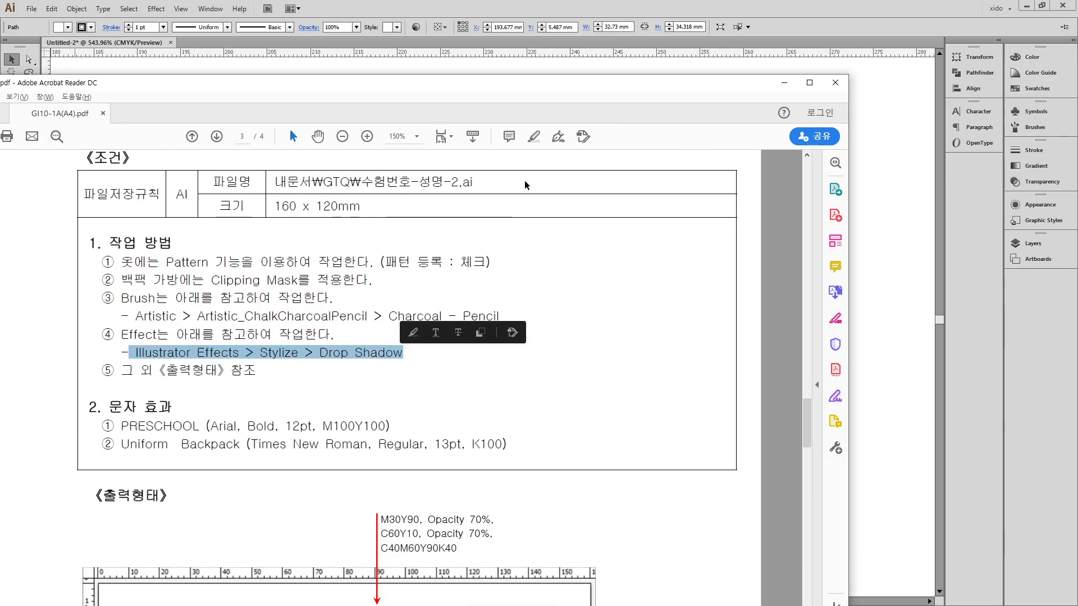
pyautogui.moveTo(700, 82); pyautogui.dragTo(407, 167)
pyautogui.hotkey('alt', 'Tab')
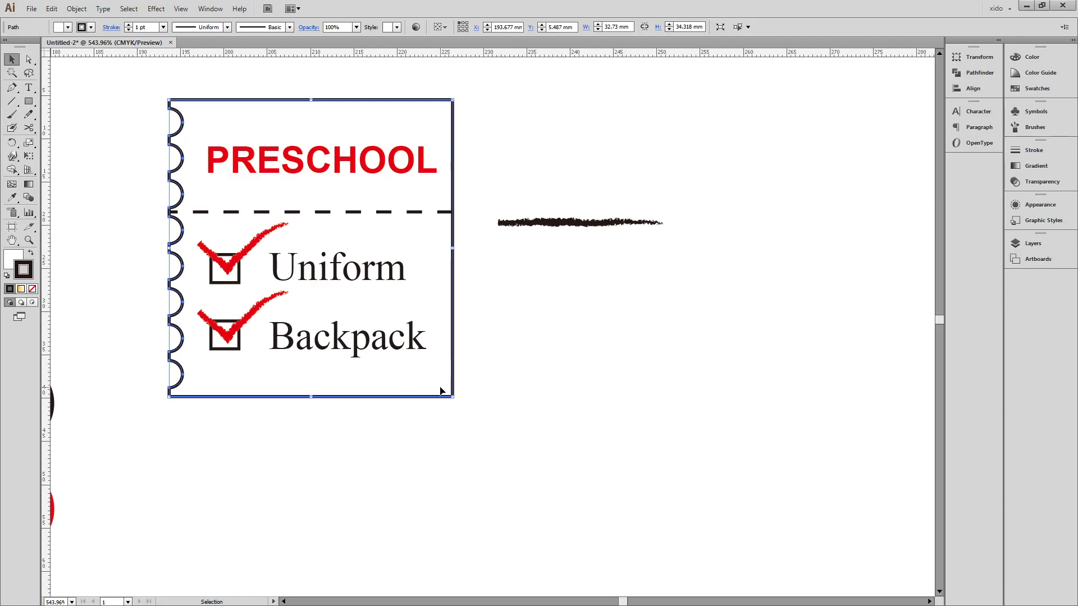
# - Apply the Illustrator Stylize effect Drop Shadow to the ticket outline with preview on, 1 mm X and Y offsets and a 1 mm blur
pyautogui.click(156, 9)
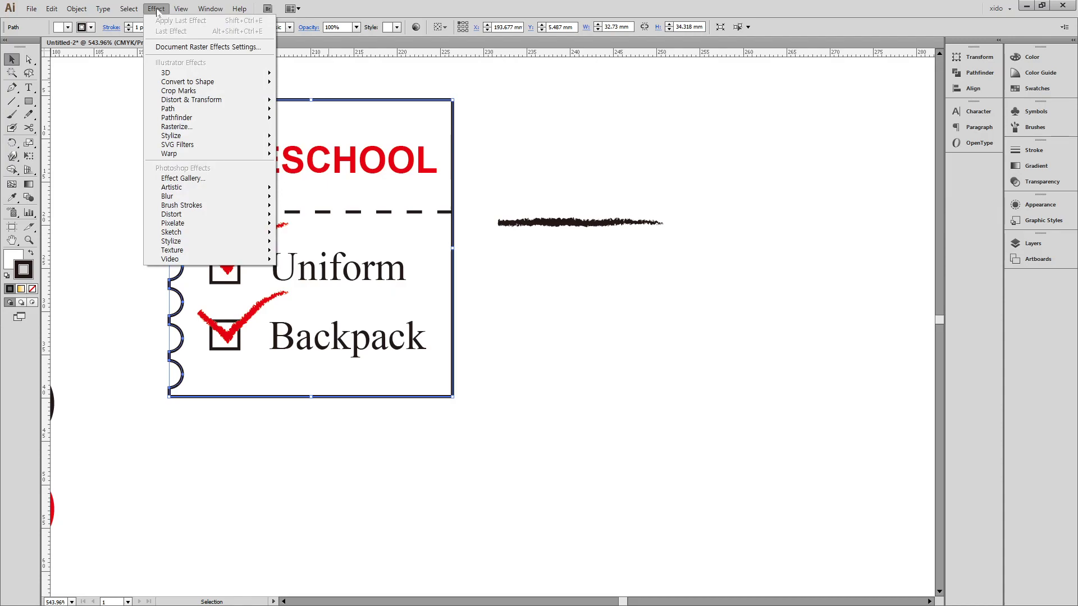
pyautogui.moveTo(179, 137)
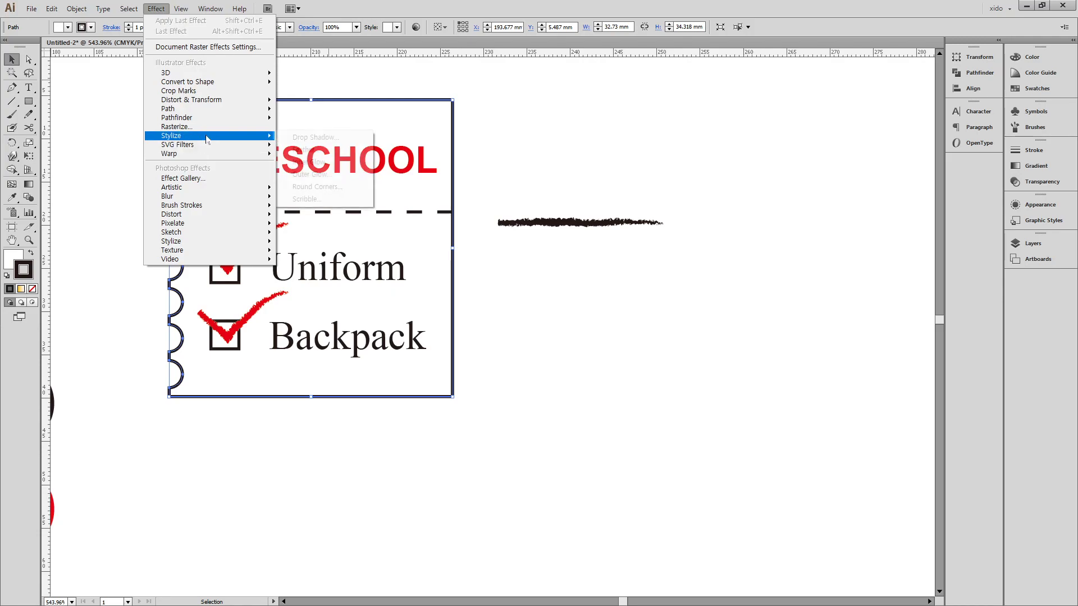
pyautogui.click(314, 138)
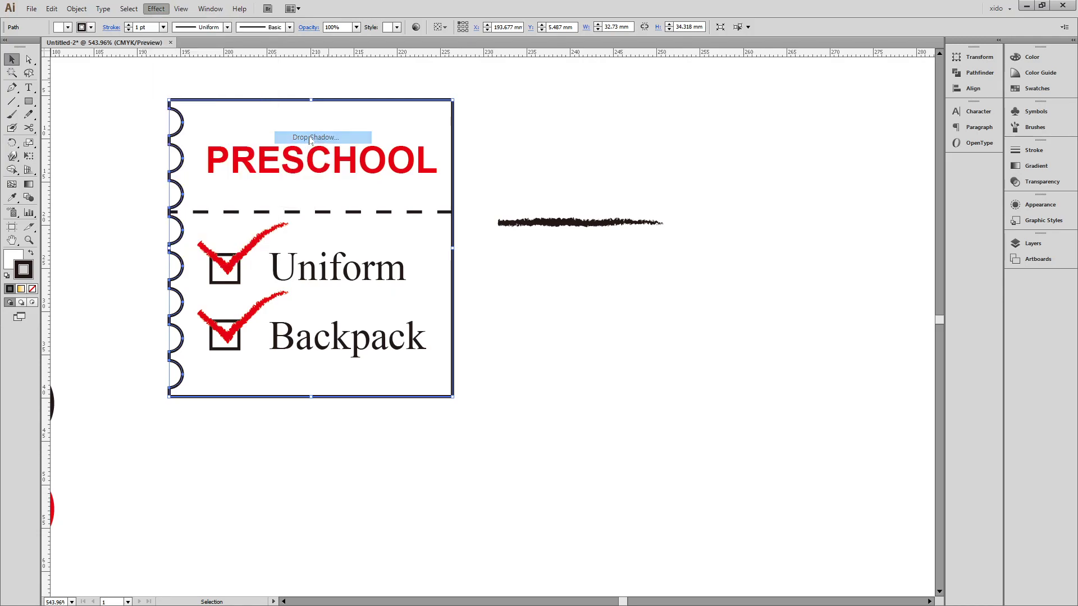
pyautogui.moveTo(550, 201); pyautogui.dragTo(570, 197)
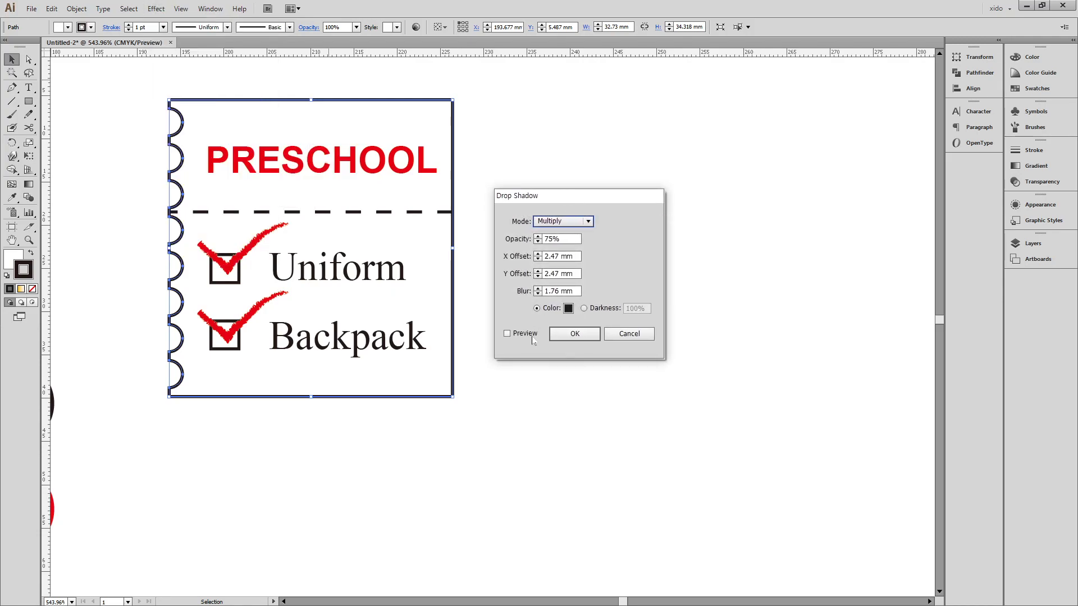
pyautogui.click(525, 334)
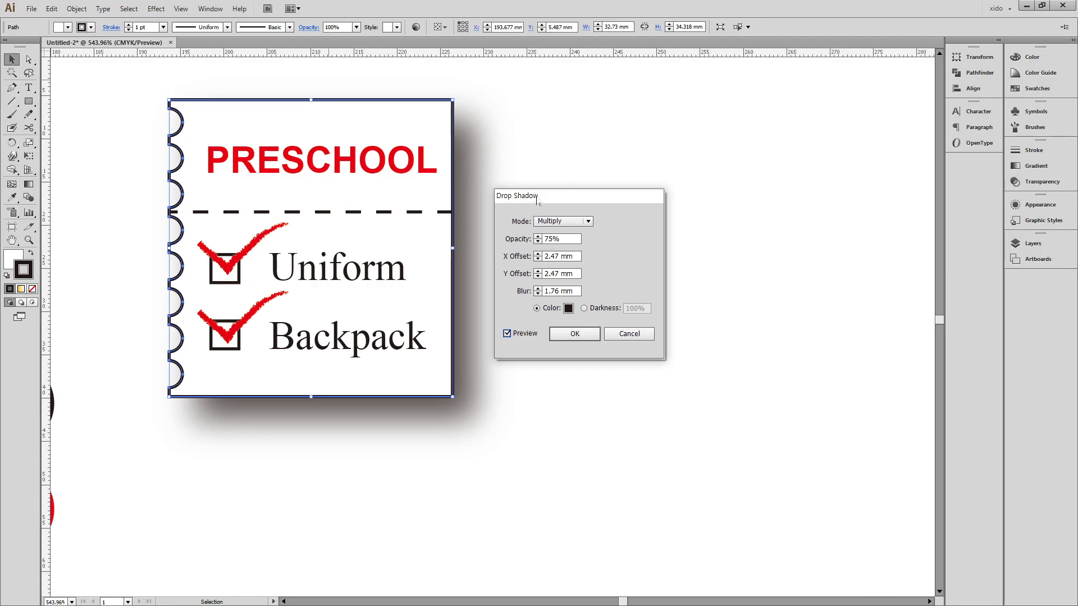
pyautogui.moveTo(536, 198); pyautogui.dragTo(633, 200)
pyautogui.click(634, 261)
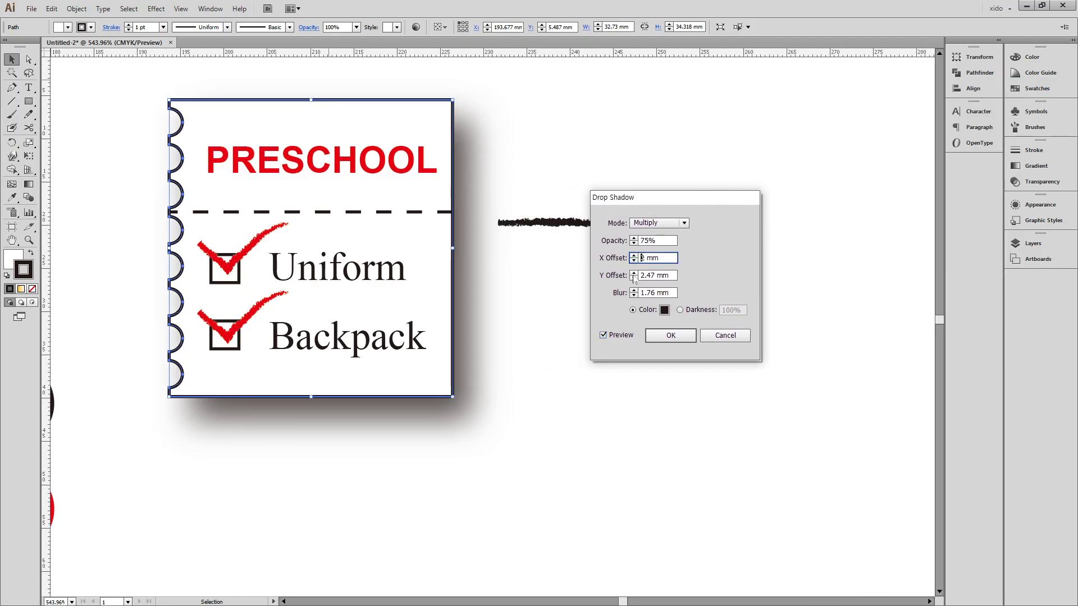
pyautogui.click(634, 279)
pyautogui.click(634, 278)
pyautogui.click(635, 264)
pyautogui.click(634, 262)
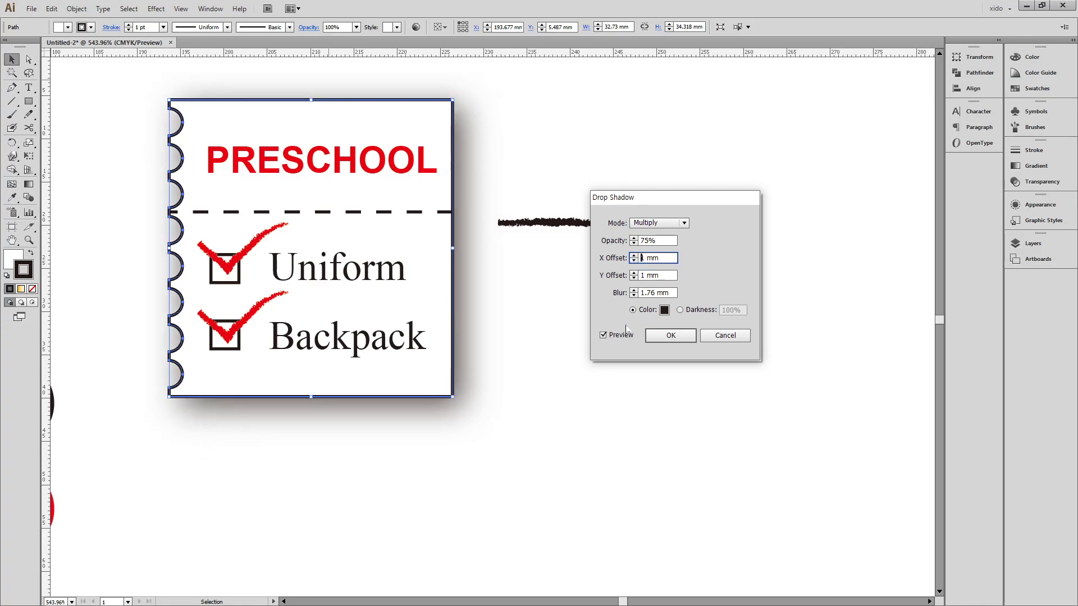
pyautogui.click(633, 296)
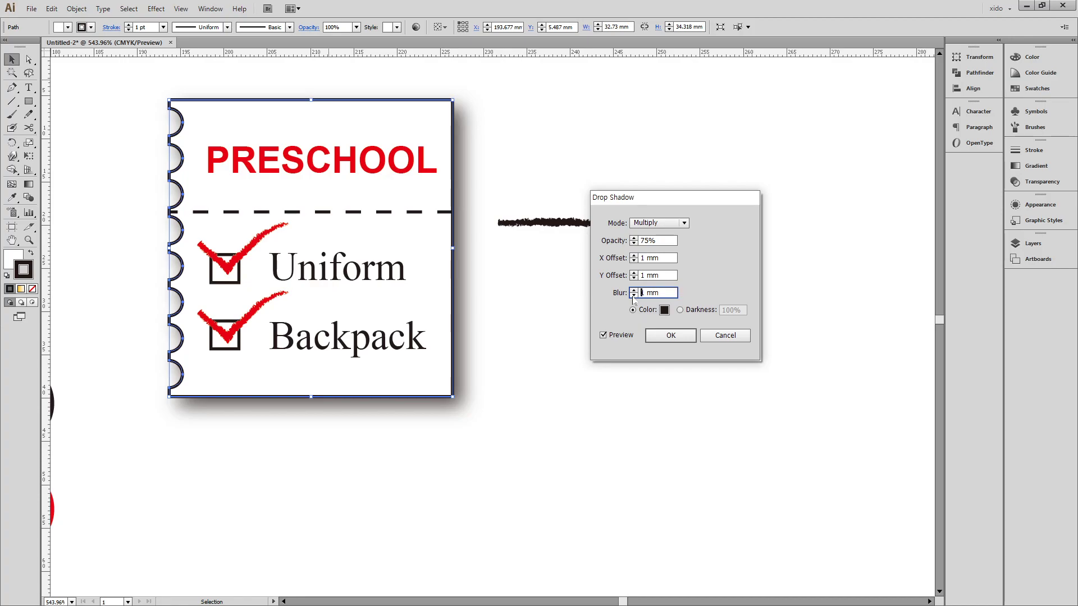
pyautogui.click(673, 340)
# - Select all parts of the ticket, including its texts, dashed line and check marks, and group them
pyautogui.press('a')
pyautogui.moveTo(433, 436); pyautogui.dragTo(186, 120)
pyautogui.press('v')
# - Align the ticket group with its placeholder rectangle on the artboard along the left and bottom edges, and close the Align options
pyautogui.hotkey('ctrl', '-')
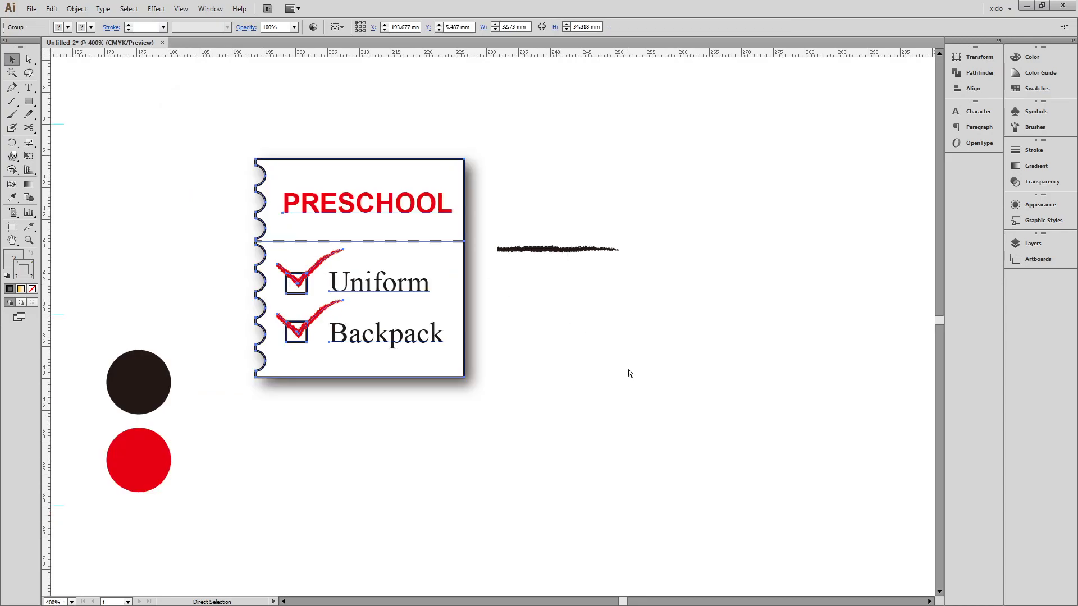
pyautogui.hotkey('ctrl', '-')
pyautogui.hotkey('ctrl', '-')
pyautogui.keyDown('shift'); pyautogui.click(204, 294); pyautogui.keyUp('shift')
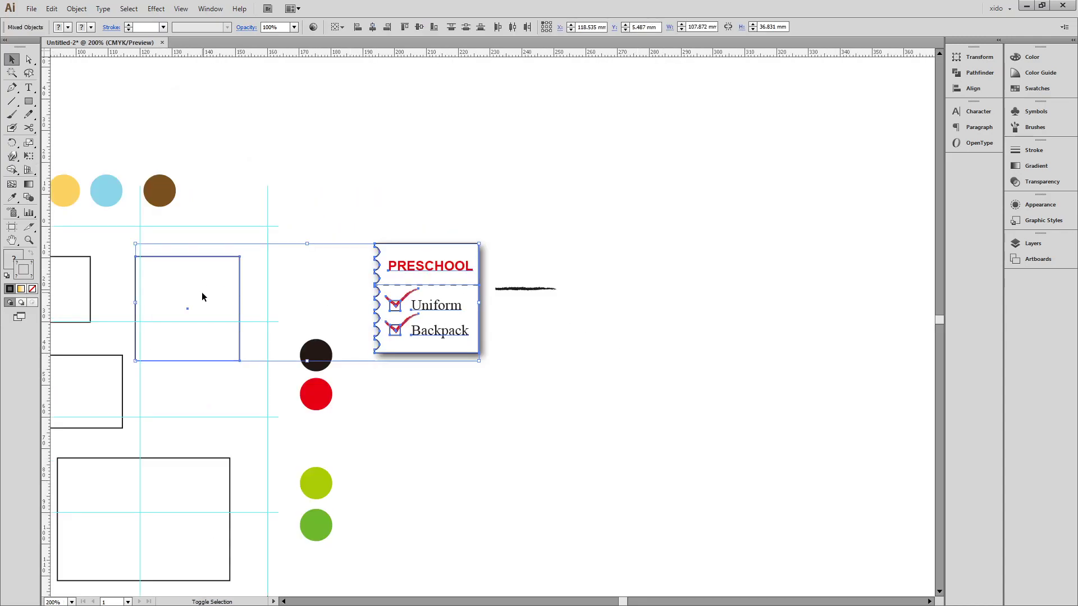
pyautogui.click(971, 89)
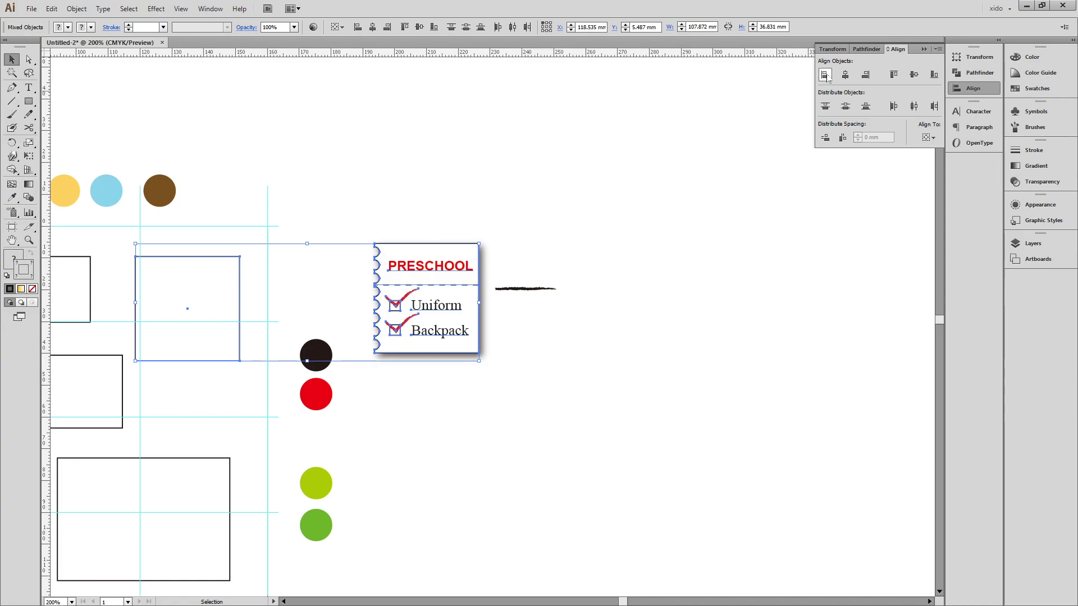
pyautogui.click(825, 74)
pyautogui.click(935, 75)
pyautogui.click(374, 352)
pyautogui.moveTo(339, 436); pyautogui.dragTo(787, 388)
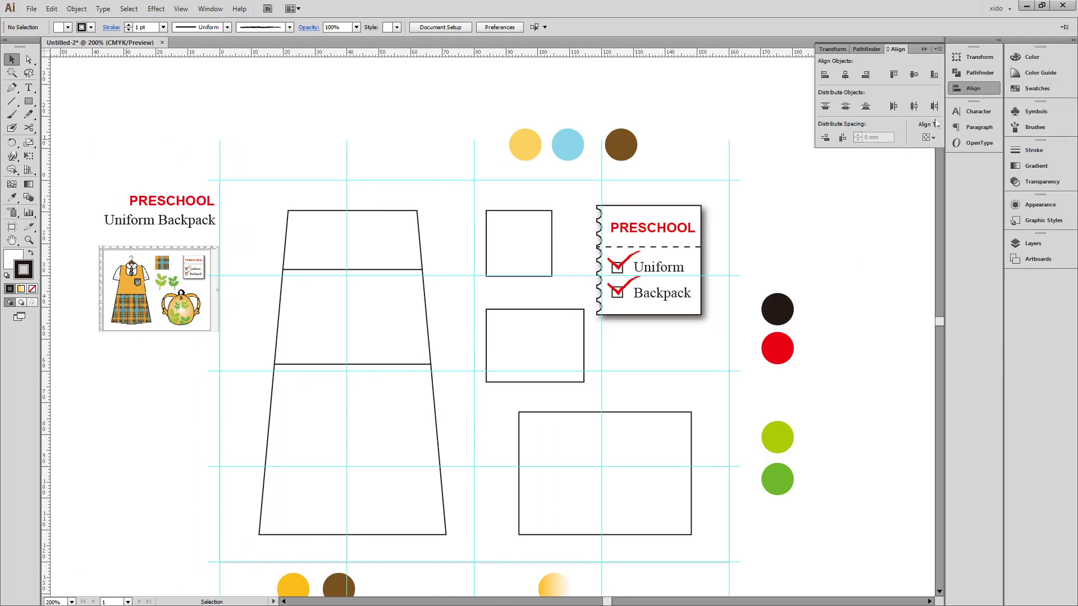
pyautogui.click(960, 89)
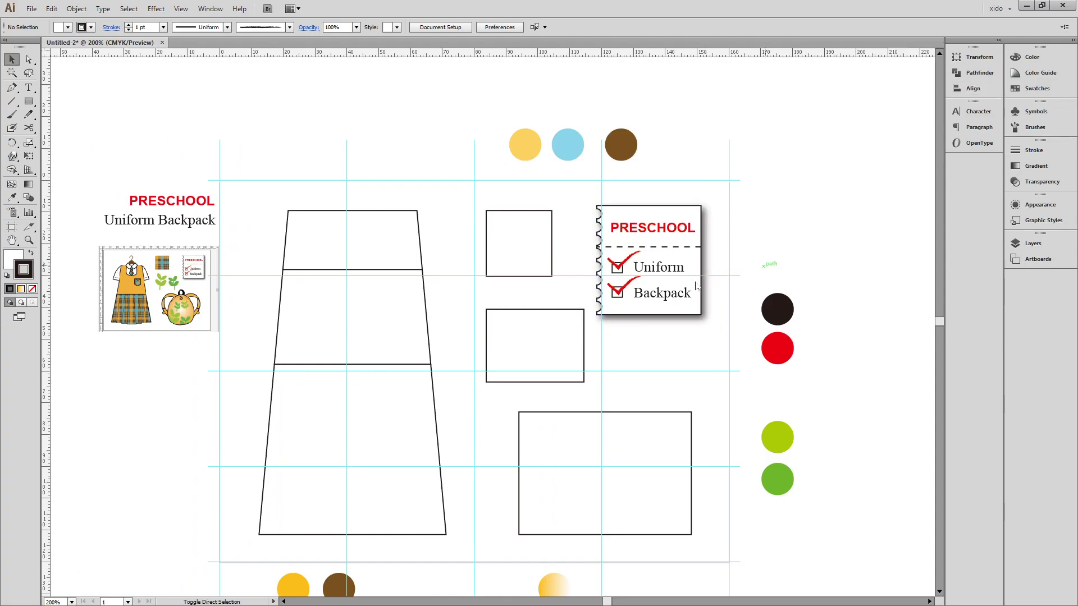
# - Save the document to the desktop as an Adobe Illustrator file named 02, keeping the default save options
pyautogui.hotkey('ctrl', 's')
pyautogui.scroll(-1, 530, 345)
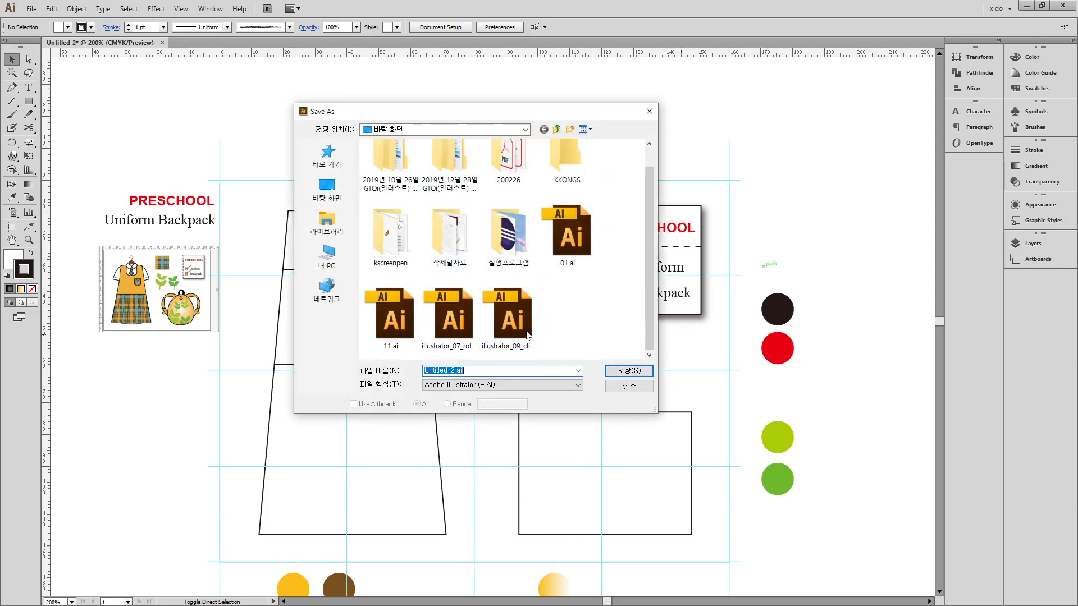
pyautogui.write('02')
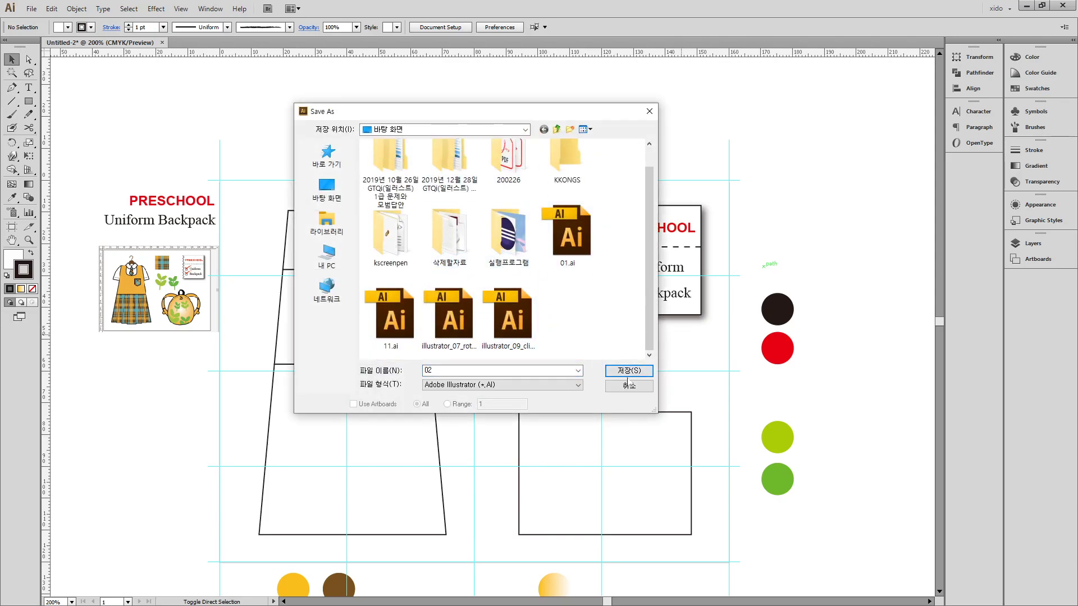
pyautogui.click(634, 373)
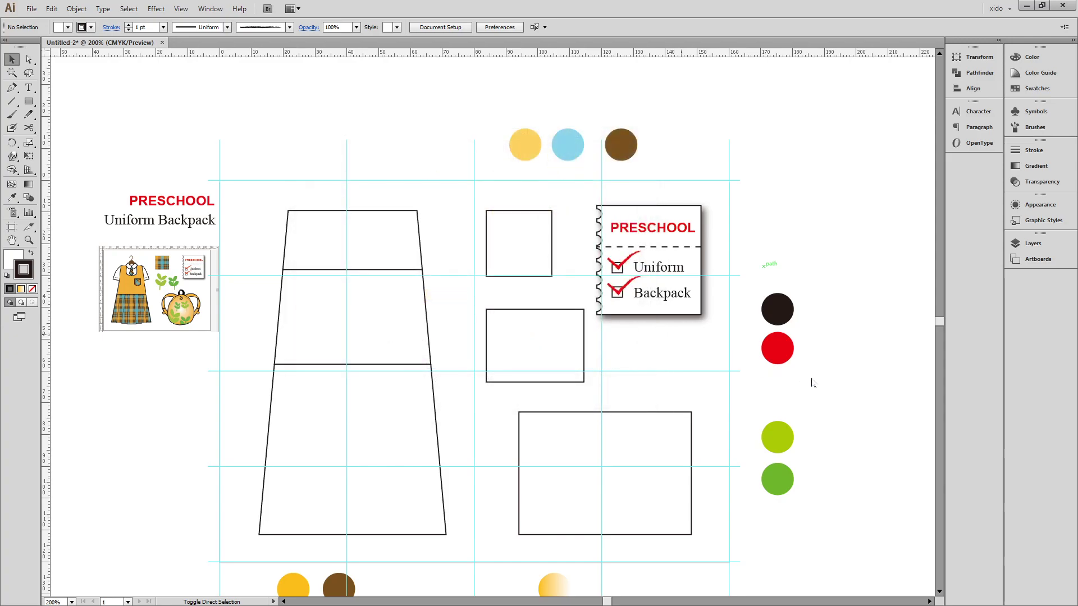
pyautogui.press('Return')
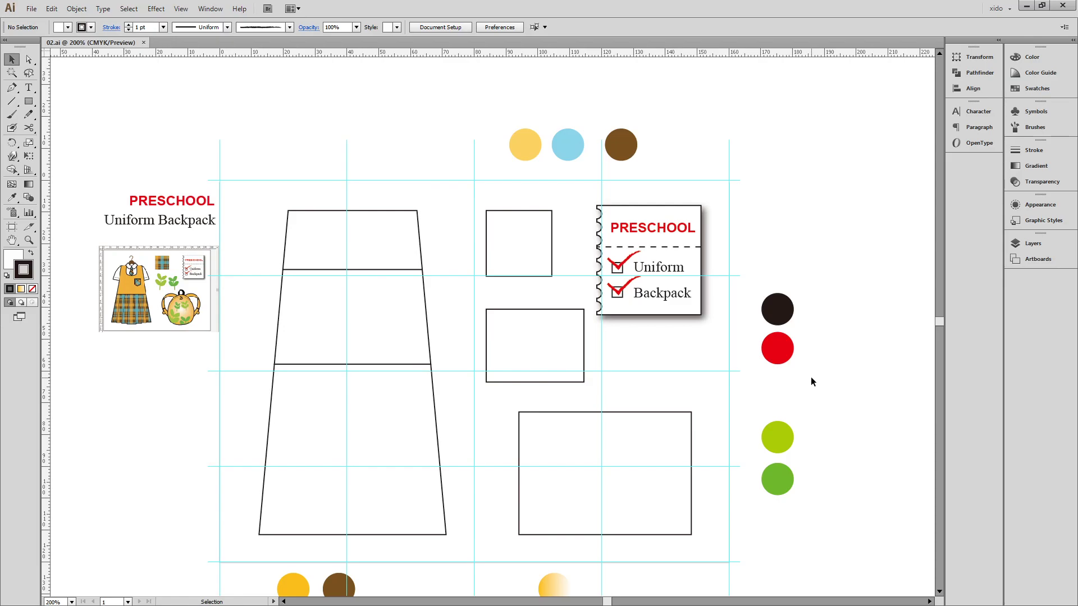
# - Copy the leaf placeholder rectangle off the artboard beside the two green swatches and zoom in on the copy
pyautogui.click(547, 349)
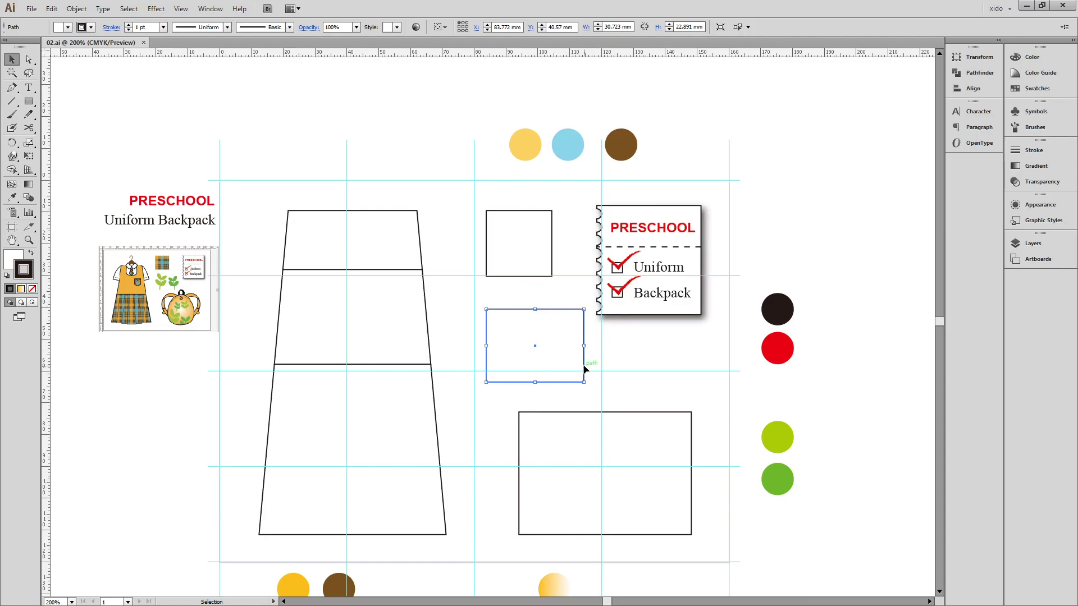
pyautogui.moveTo(621, 419); pyautogui.dragTo(369, 287)
pyautogui.moveTo(318, 216); pyautogui.dragTo(649, 334)
pyautogui.click(665, 416)
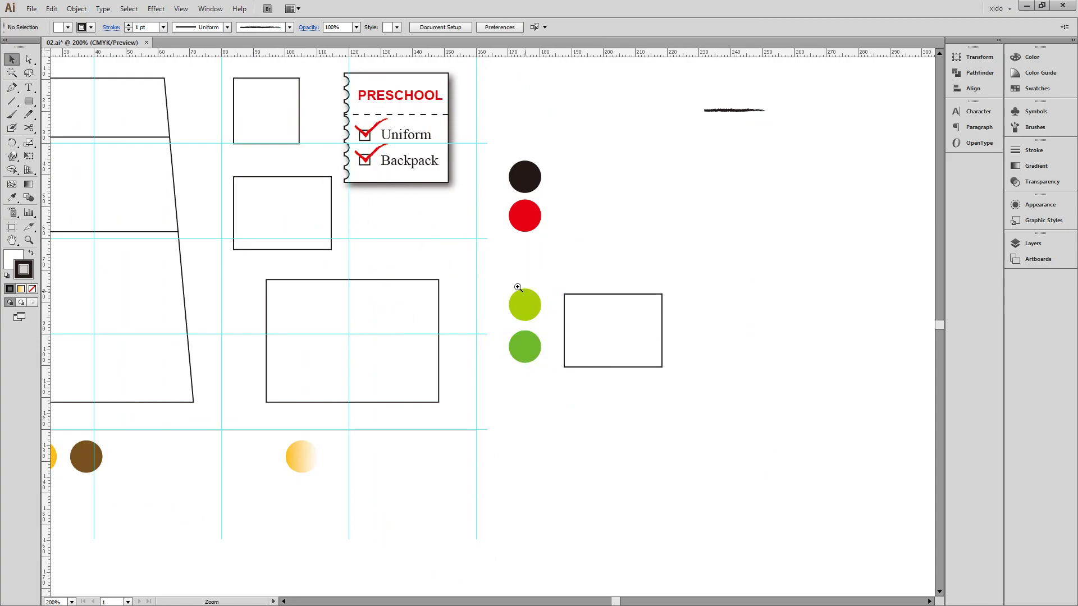
pyautogui.hotkey('ctrl', 'space')
pyautogui.moveTo(475, 259); pyautogui.dragTo(729, 399)
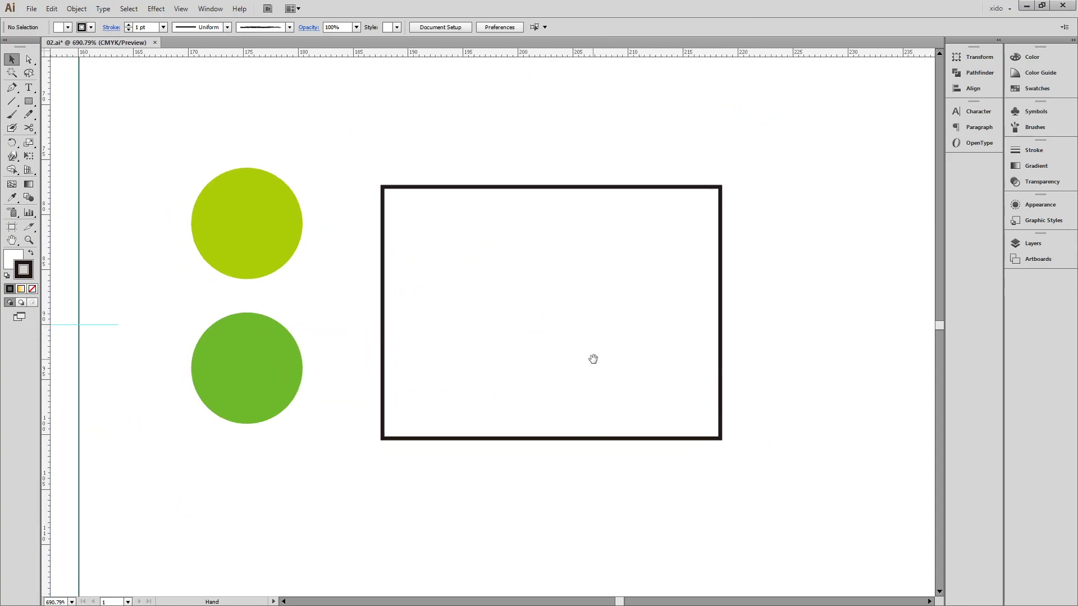
# - Examine the two leaf sprigs and their colour values in the exam PDF and return to the Illustrator drawing
pyautogui.hotkey('alt', 'Tab')
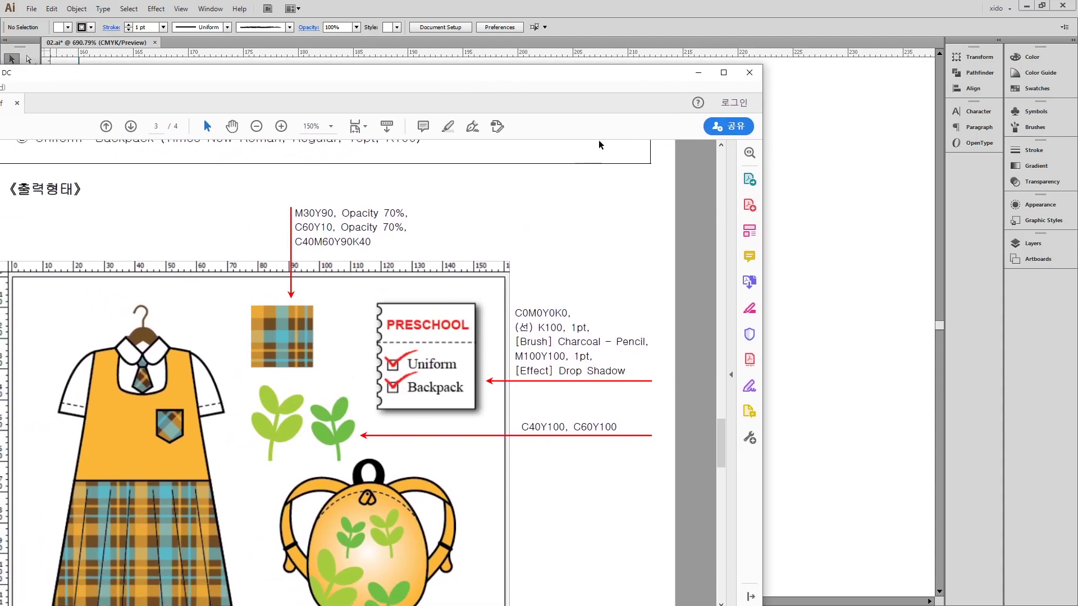
pyautogui.moveTo(663, 72); pyautogui.dragTo(10, 164)
pyautogui.click(200, 123)
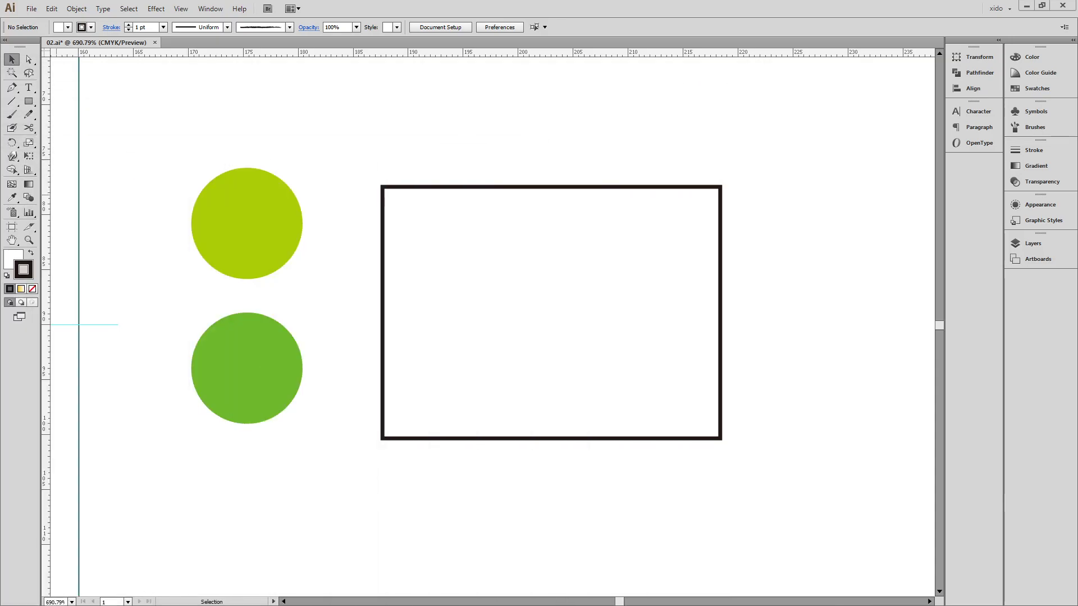
pyautogui.click(493, 305)
pyautogui.click(342, 241)
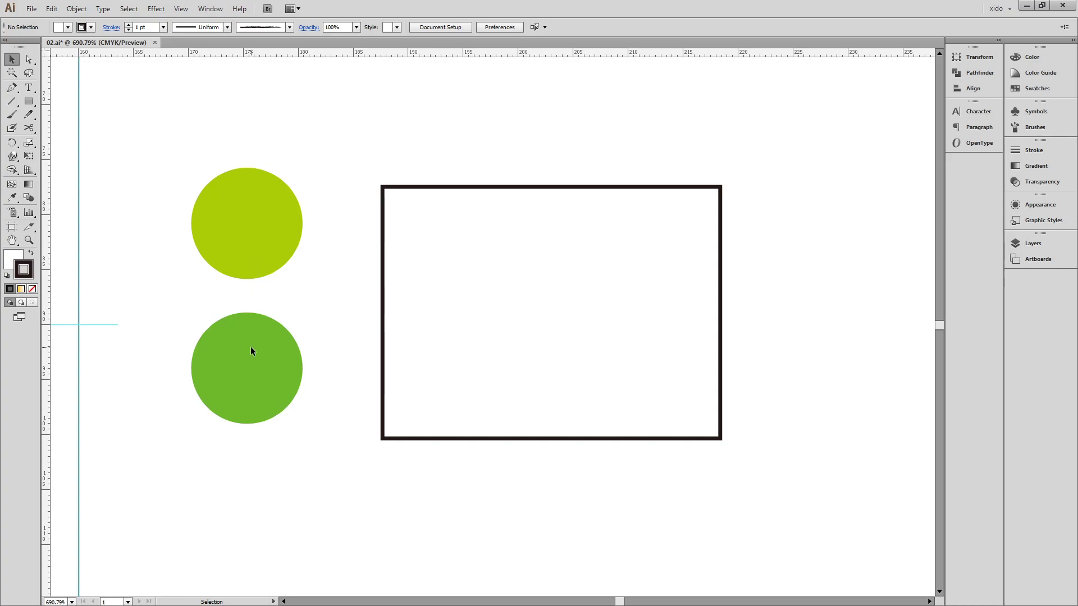
# - Draw a circle about 8.4 mm in diameter inside the copied placeholder and fill it with the light green swatch's colour
pyautogui.moveTo(28, 102); pyautogui.dragTo(116, 126)
pyautogui.moveTo(398, 221); pyautogui.dragTo(492, 298)
pyautogui.press('i')
pyautogui.click(284, 375)
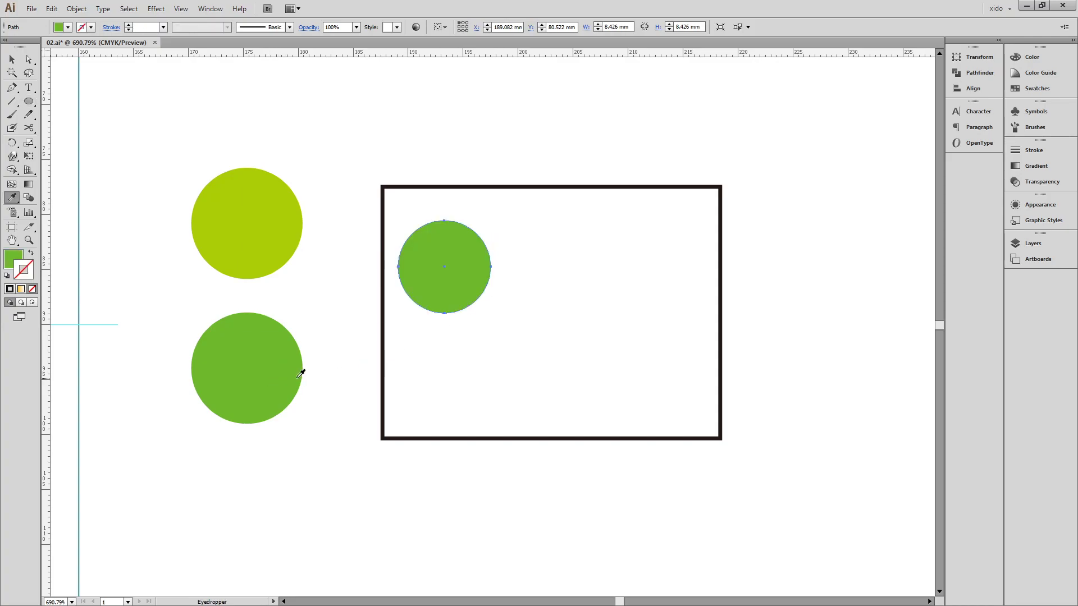
pyautogui.click(288, 222)
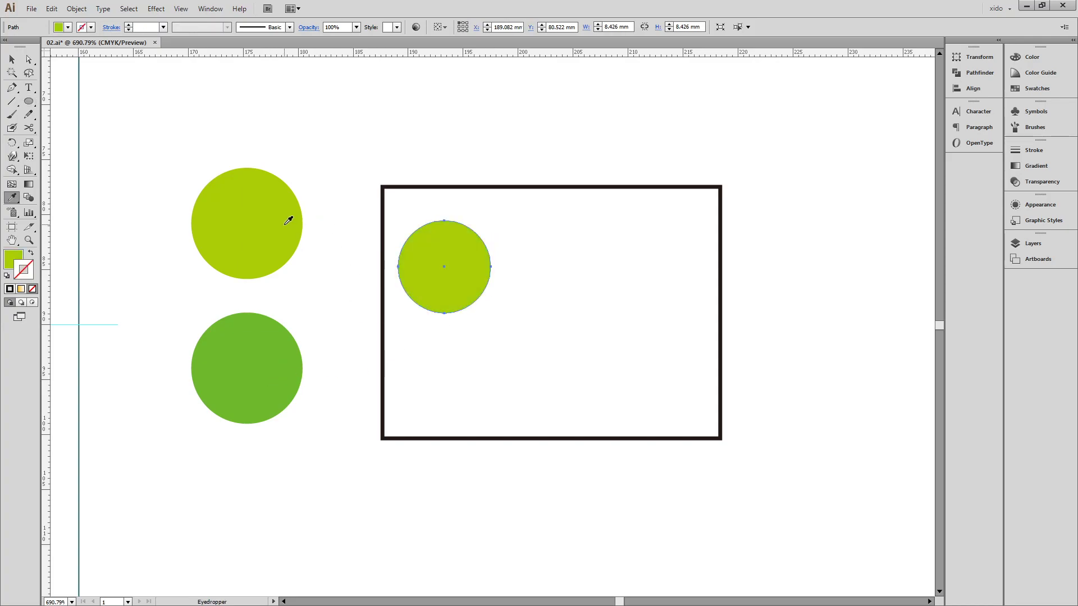
# - Narrow the circle to an ellipse about 4.9 mm wide, tilt it toward the upper left and place a copy below it
pyautogui.press('v')
pyautogui.moveTo(398, 267); pyautogui.dragTo(438, 270)
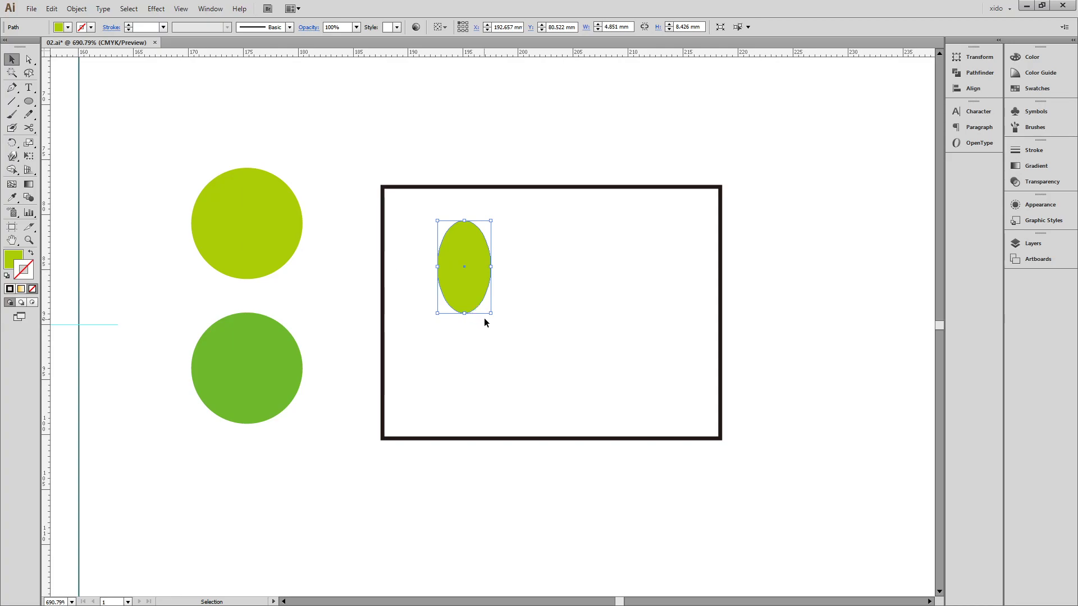
pyautogui.moveTo(492, 318); pyautogui.dragTo(596, 302)
pyautogui.moveTo(471, 270); pyautogui.dragTo(460, 348)
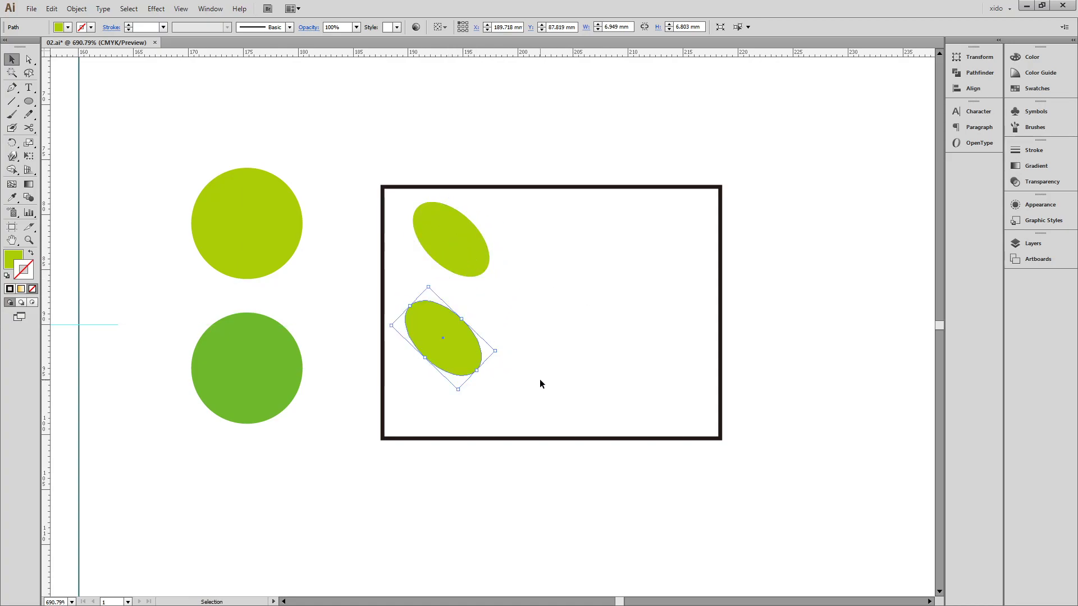
# - Reflect a copy of both tilted ellipses about a vertical axis to form the right-hand leaves
pyautogui.keyDown('shift'); pyautogui.click(451, 238); pyautogui.keyUp('shift')
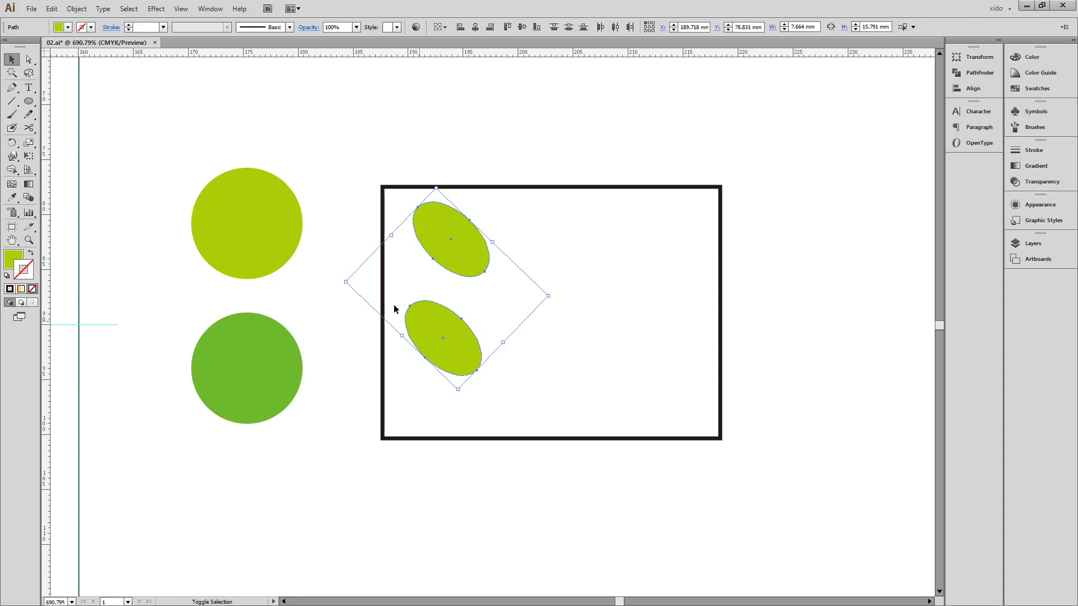
pyautogui.click(12, 144)
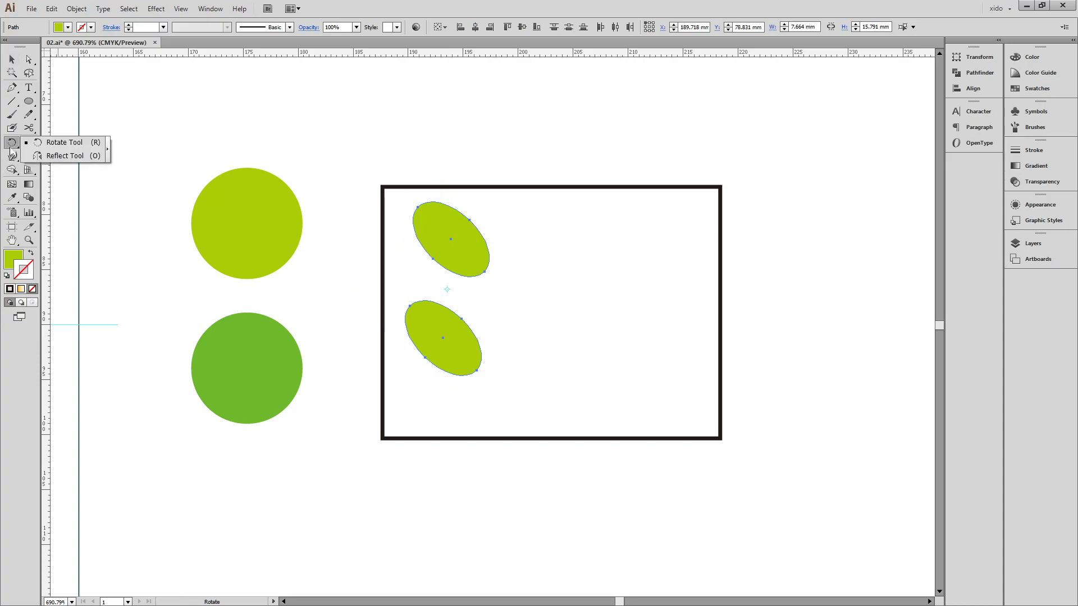
pyautogui.click(65, 157)
pyautogui.keyDown('alt'); pyautogui.click(487, 261); pyautogui.keyUp('alt')
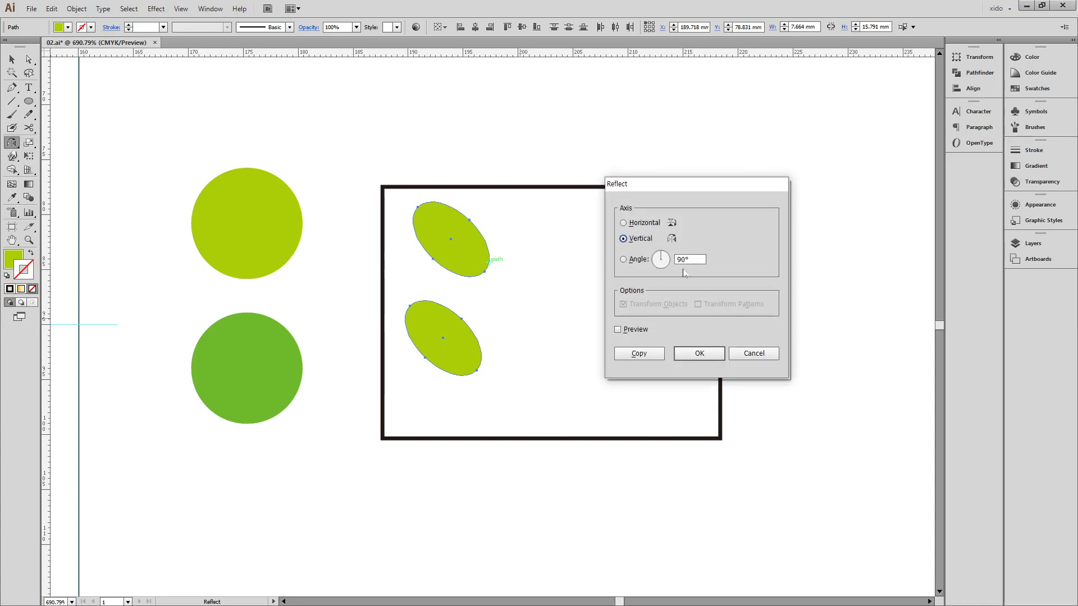
pyautogui.click(640, 353)
pyautogui.press('v')
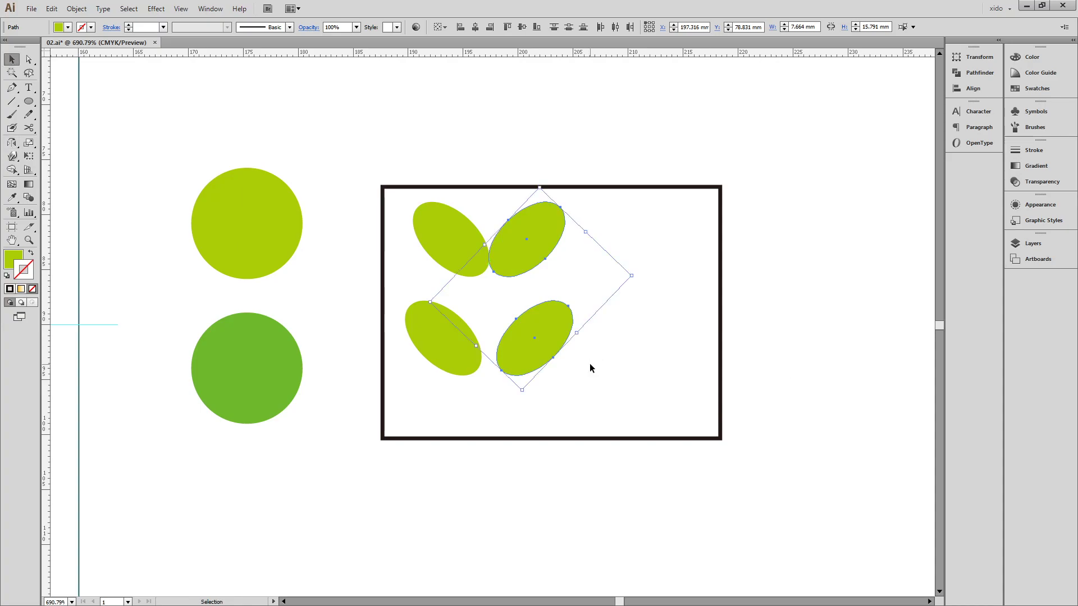
# - Tilt the lower right leaf more upright and move it against the lower left leaf
pyautogui.click(559, 399)
pyautogui.moveTo(544, 325); pyautogui.dragTo(570, 320)
pyautogui.click(585, 370)
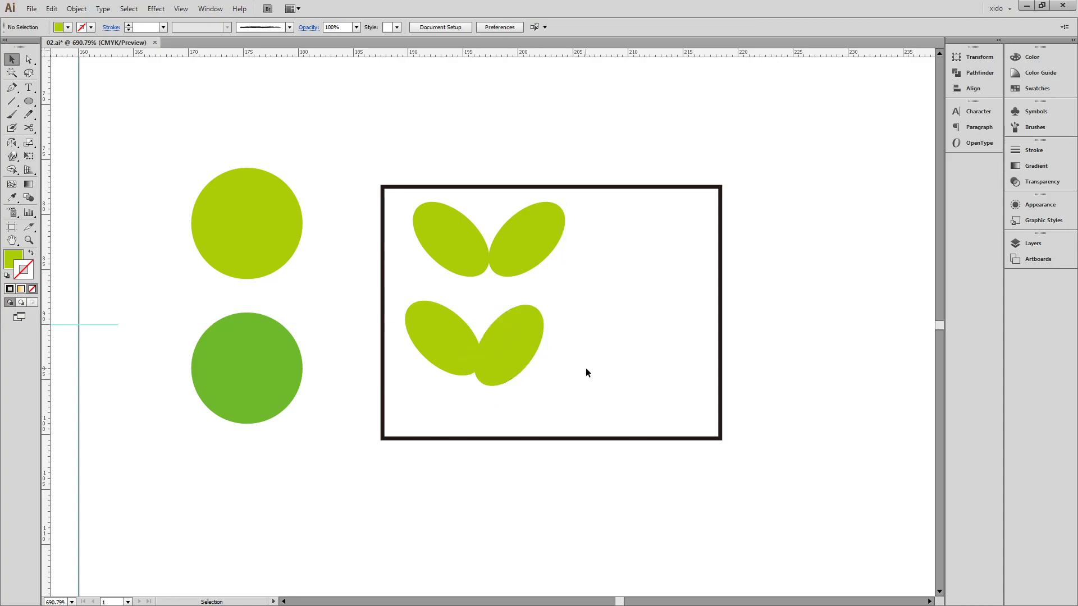
# - Shrink the upper right leaf, overlap it with the upper left leaf, and shift all four leaves slightly left within the placeholder
pyautogui.click(492, 248)
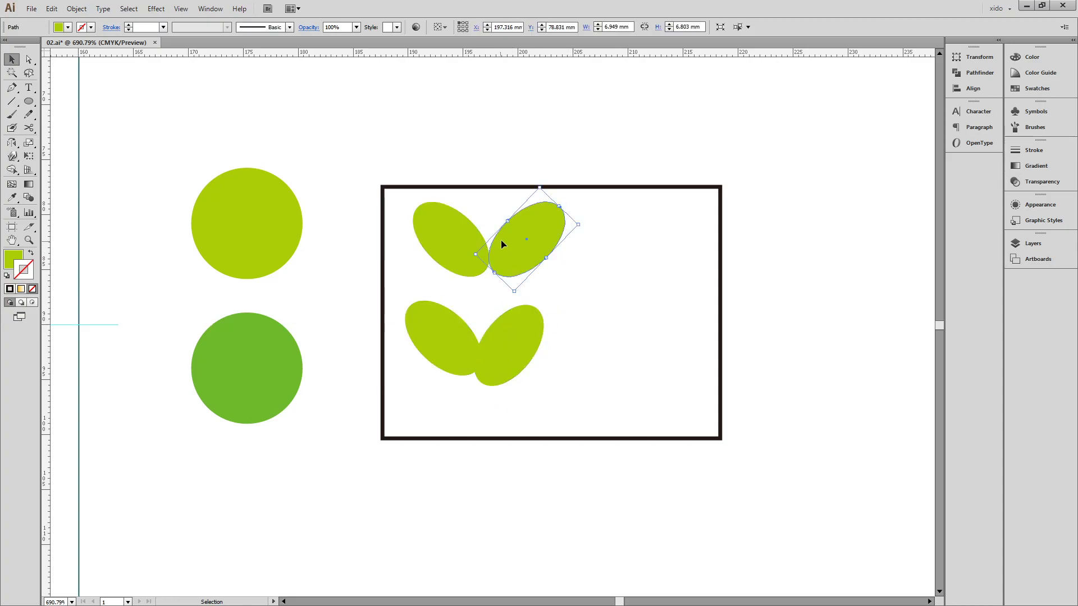
pyautogui.moveTo(563, 209)
pyautogui.mouseDown()
pyautogui.moveTo(573, 207)
pyautogui.moveTo(558, 224)
pyautogui.mouseUp()
pyautogui.click(558, 224)
pyautogui.moveTo(527, 267); pyautogui.dragTo(520, 269)
pyautogui.click(583, 319)
pyautogui.moveTo(575, 389); pyautogui.dragTo(436, 259)
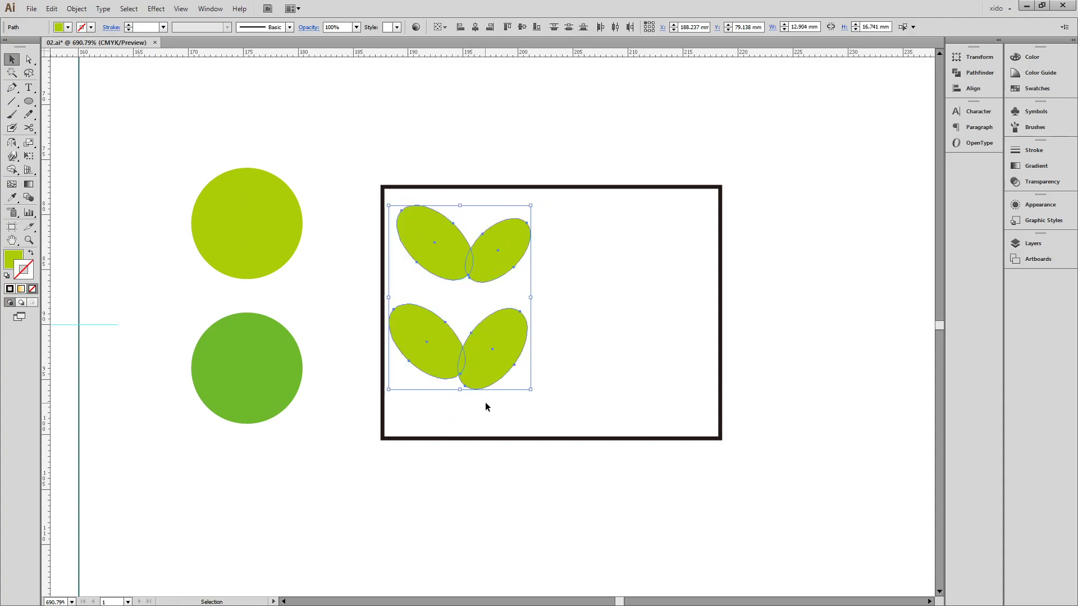
# - Draw a curved stem with the Pen tool from the upper leaf joint down past the lower leaves, with a light green stroke and no fill
pyautogui.press('p')
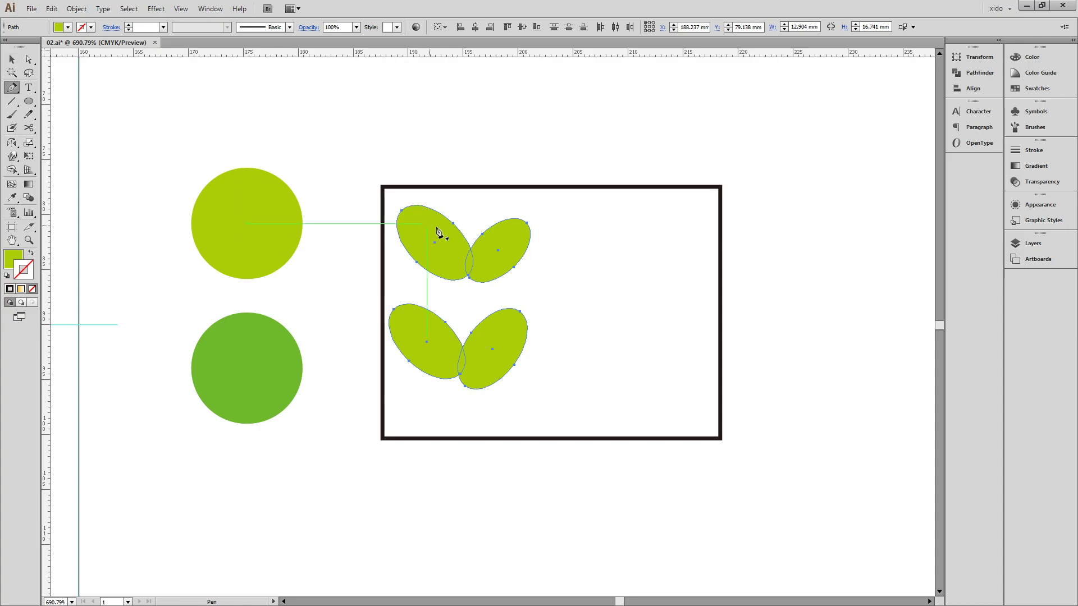
pyautogui.keyDown('ctrl'); pyautogui.click(465, 270); pyautogui.keyUp('ctrl')
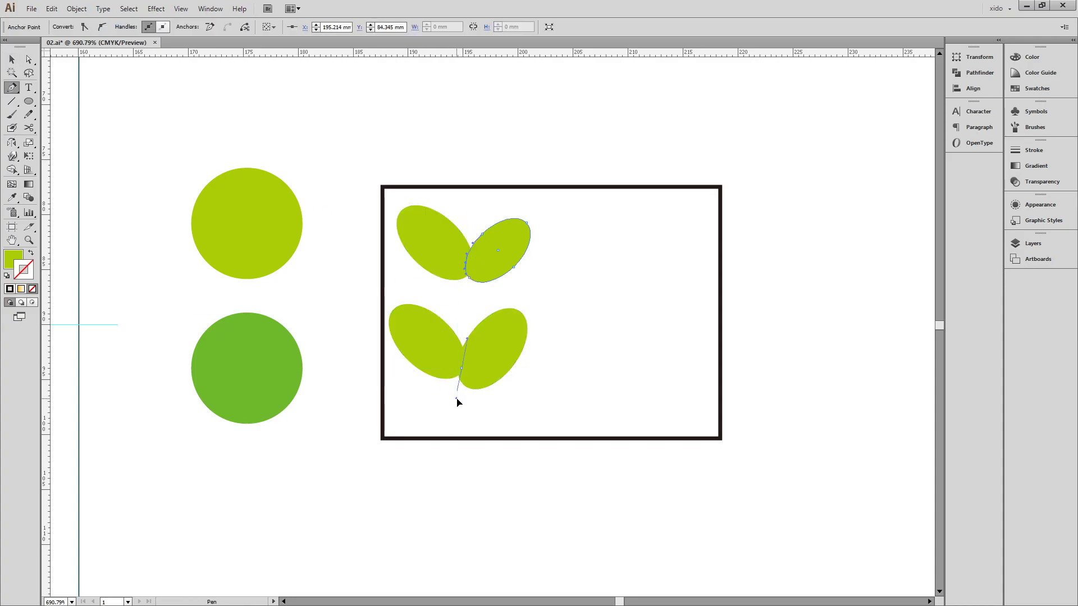
pyautogui.keyDown('ctrl'); pyautogui.click(465, 271); pyautogui.keyUp('ctrl')
pyautogui.click(465, 262)
pyautogui.click(466, 339)
pyautogui.click(455, 397)
pyautogui.click(456, 427)
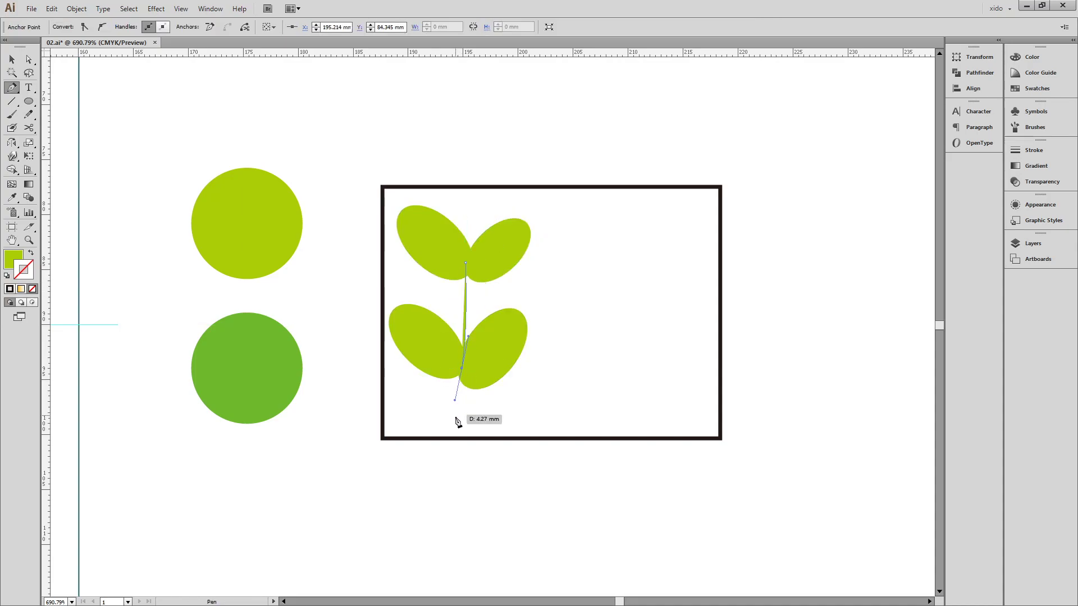
pyautogui.moveTo(458, 450); pyautogui.dragTo(451, 454)
pyautogui.hotkey('shift', 'x')
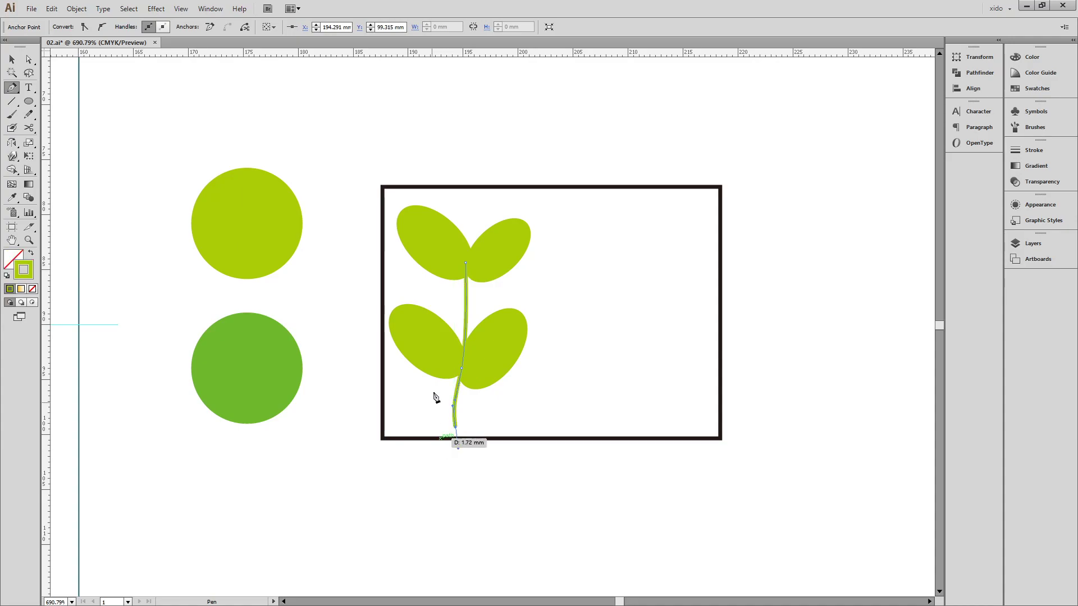
pyautogui.press('v')
pyautogui.click(576, 418)
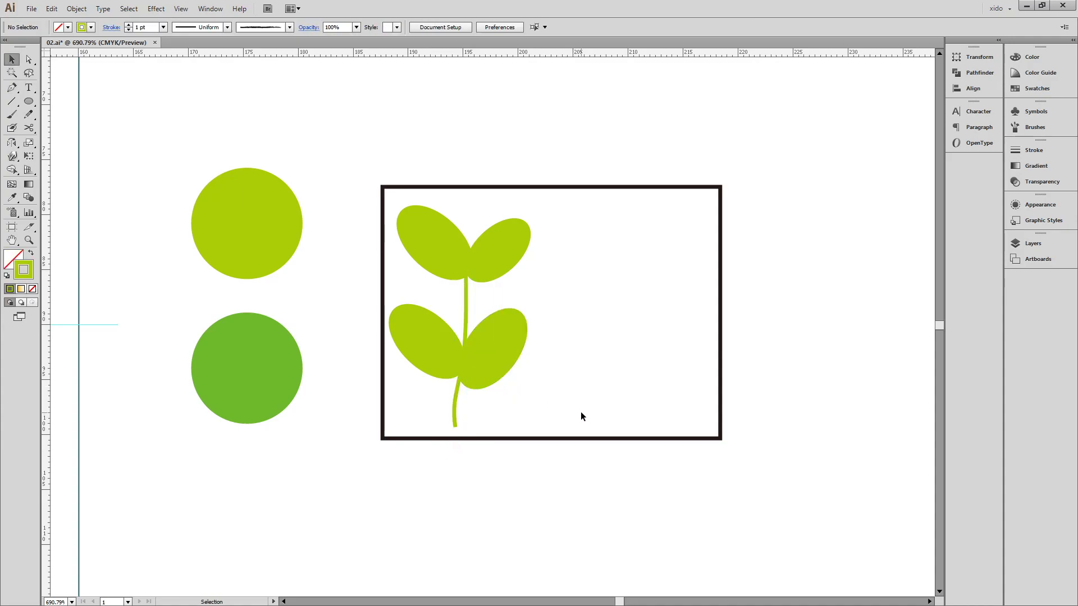
# - Move the lower pair of leaves up along the stem and align their joint with it
pyautogui.click(495, 342)
pyautogui.keyDown('shift'); pyautogui.click(433, 356); pyautogui.keyUp('shift')
pyautogui.moveTo(433, 356); pyautogui.dragTo(433, 340)
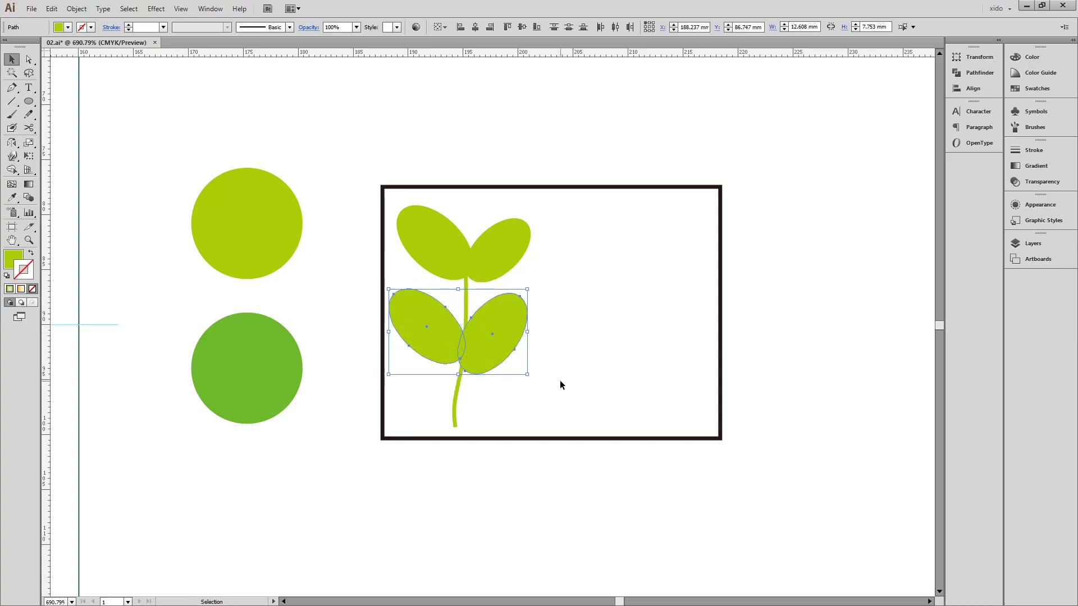
pyautogui.moveTo(505, 356); pyautogui.dragTo(506, 354)
pyautogui.click(527, 412)
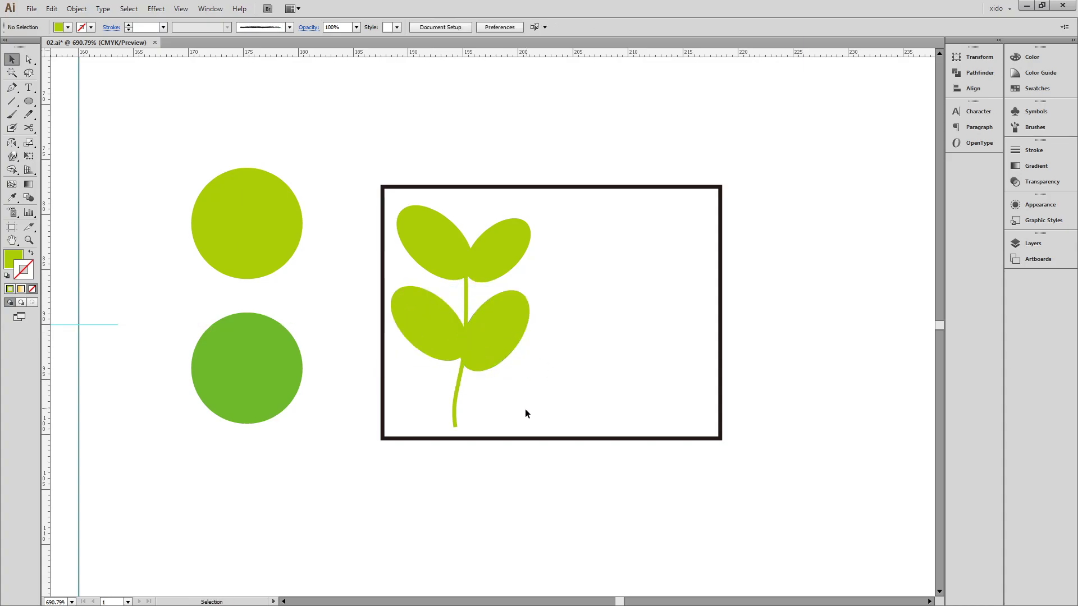
# - Set the stem's stroke weight to 2 pt
pyautogui.click(455, 408)
pyautogui.click(1034, 150)
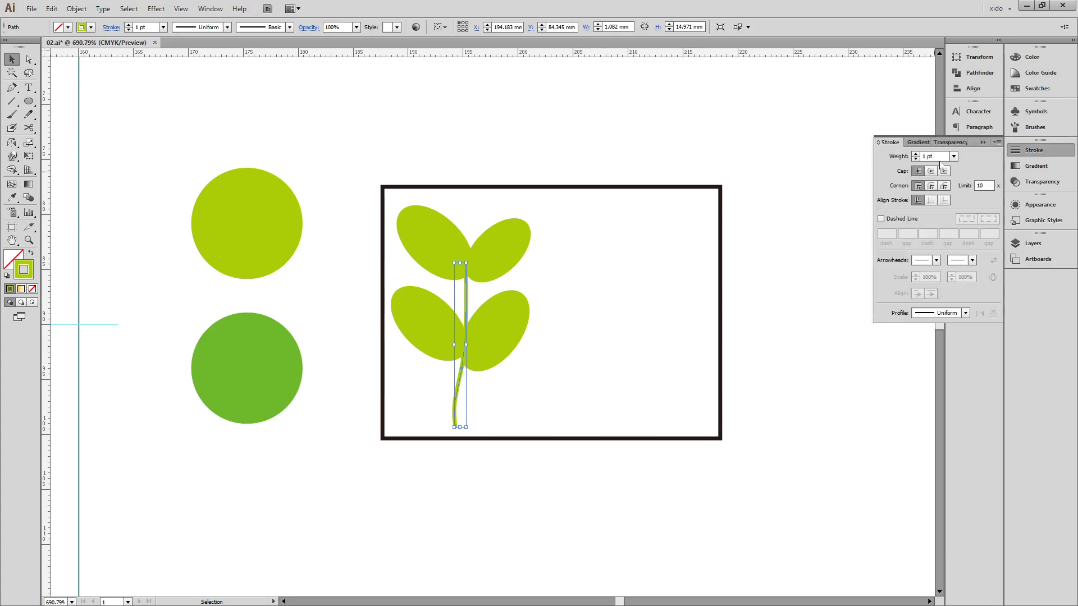
pyautogui.click(916, 154)
pyautogui.click(677, 342)
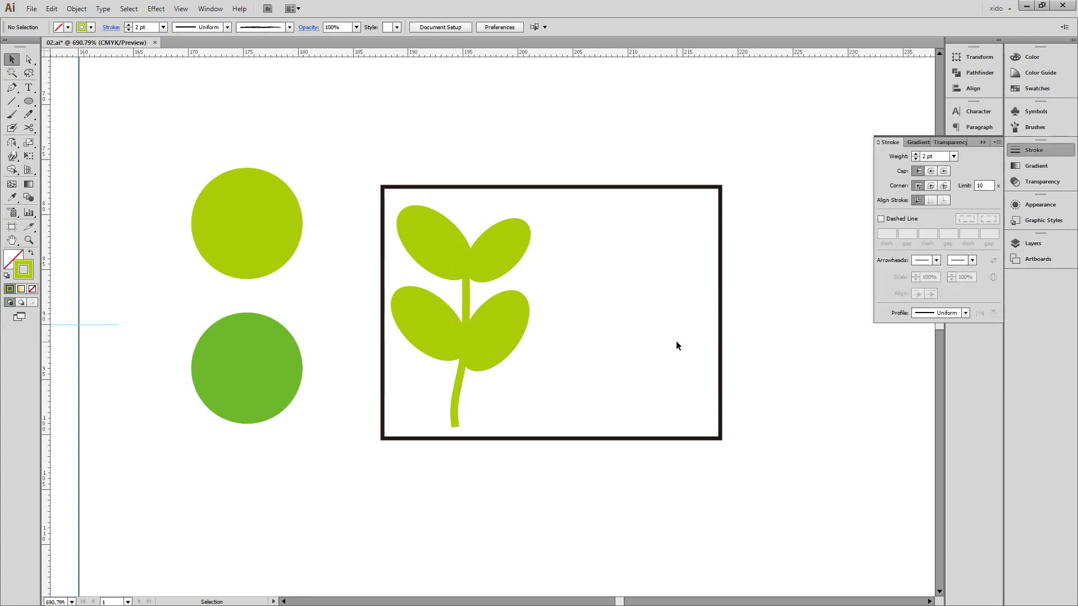
# - Expand the four leaves and the stem into filled shapes
pyautogui.moveTo(594, 406); pyautogui.dragTo(436, 233)
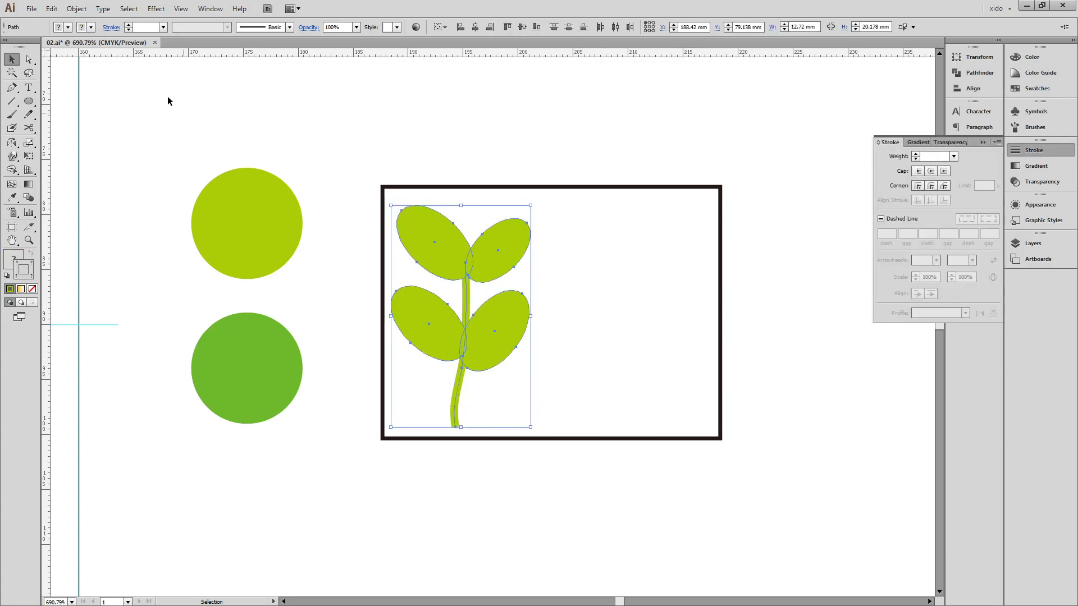
pyautogui.click(82, 11)
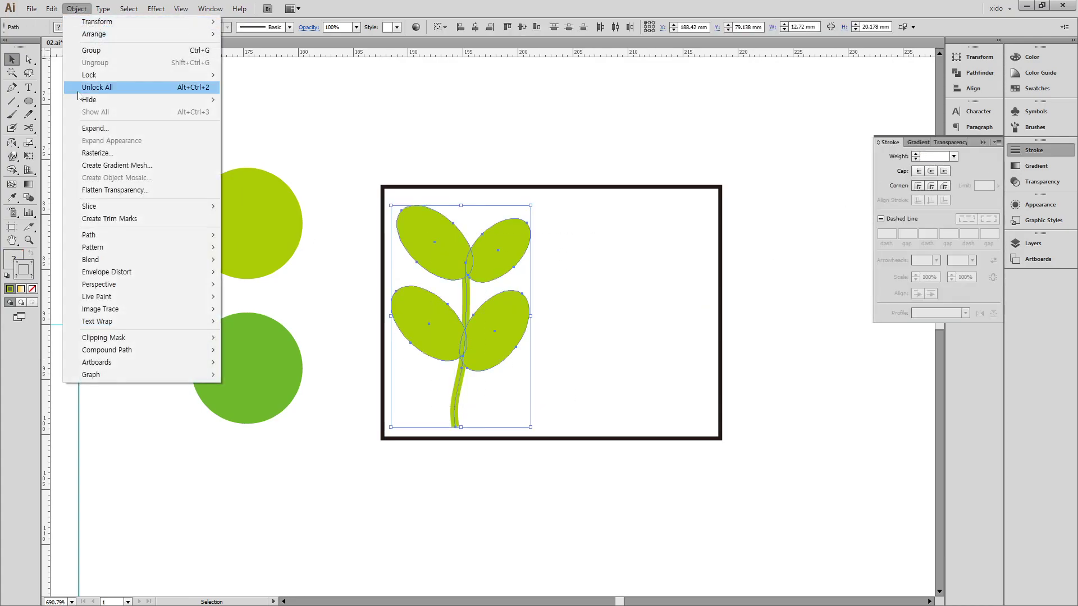
pyautogui.click(96, 128)
pyautogui.click(283, 253)
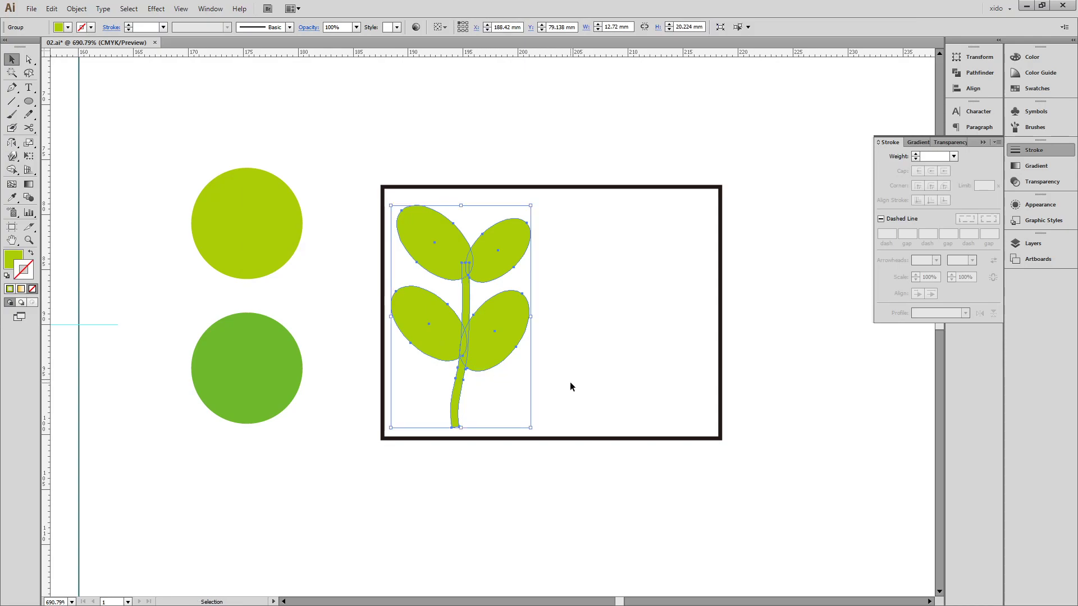
# - Place a copy of the leaf sprig to its right and reflect the copy about the vertical axis
pyautogui.moveTo(480, 352); pyautogui.dragTo(640, 352)
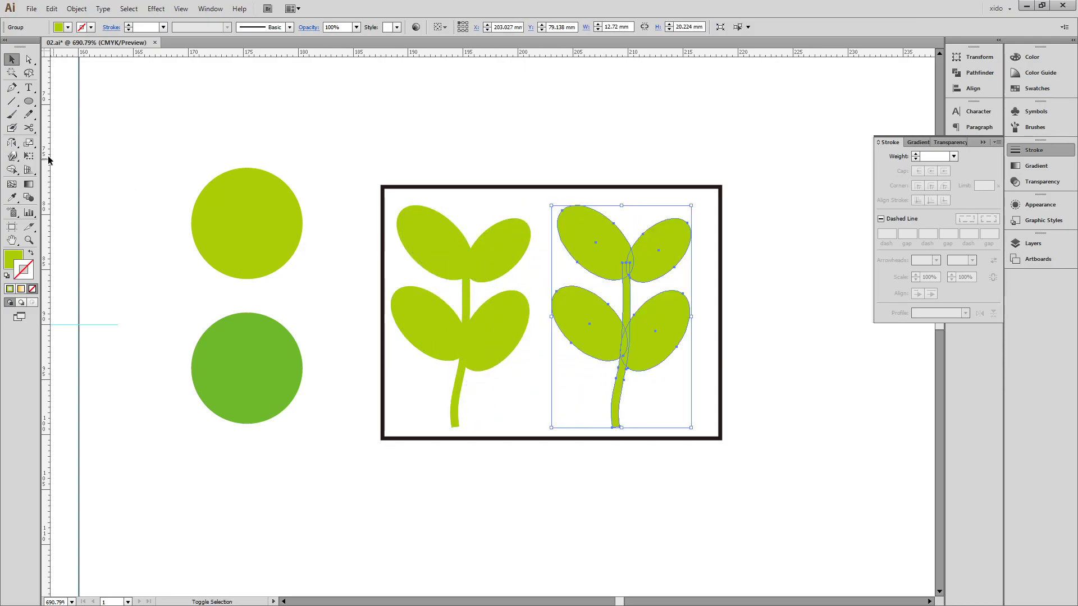
pyautogui.moveTo(8, 145); pyautogui.dragTo(39, 145)
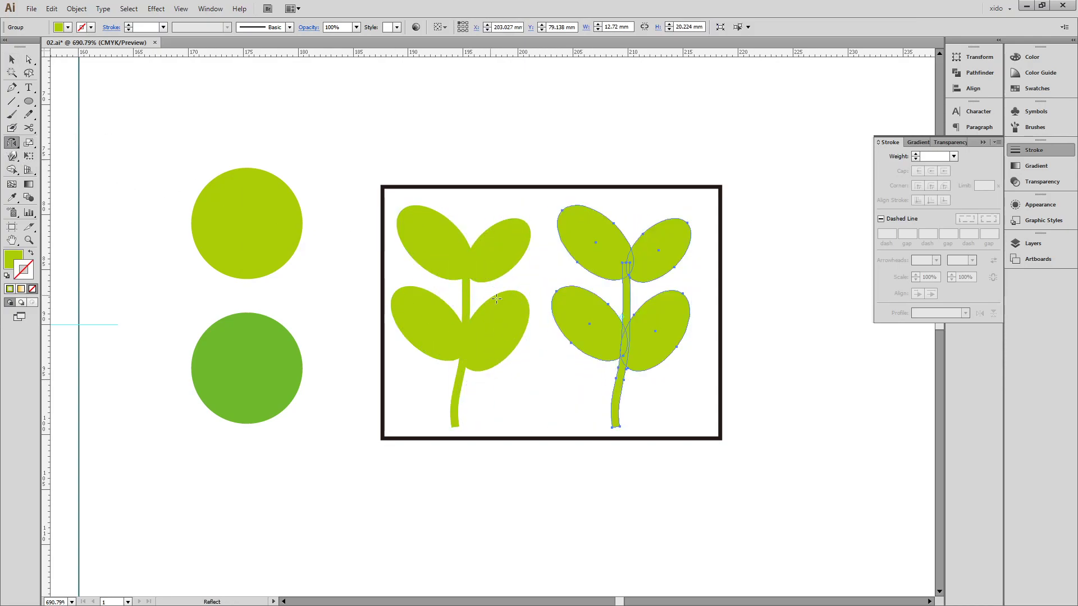
pyautogui.press('Return')
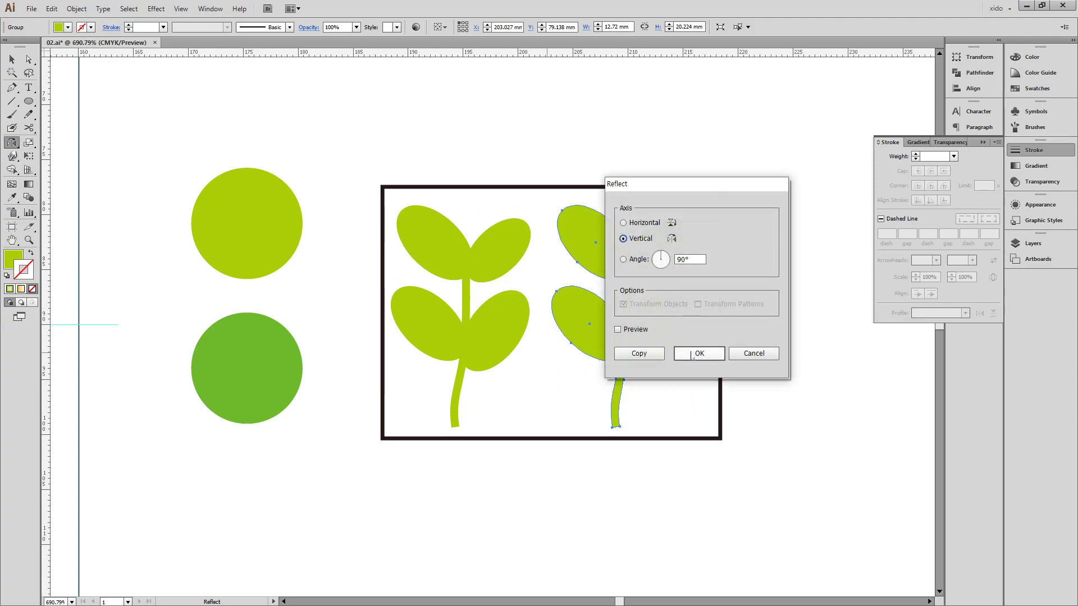
pyautogui.click(701, 356)
# - Fill the copied sprig with the darker green swatch's colour and scale it proportionally to about 10.3 x 16.4 mm, keeping its base in place
pyautogui.press('i')
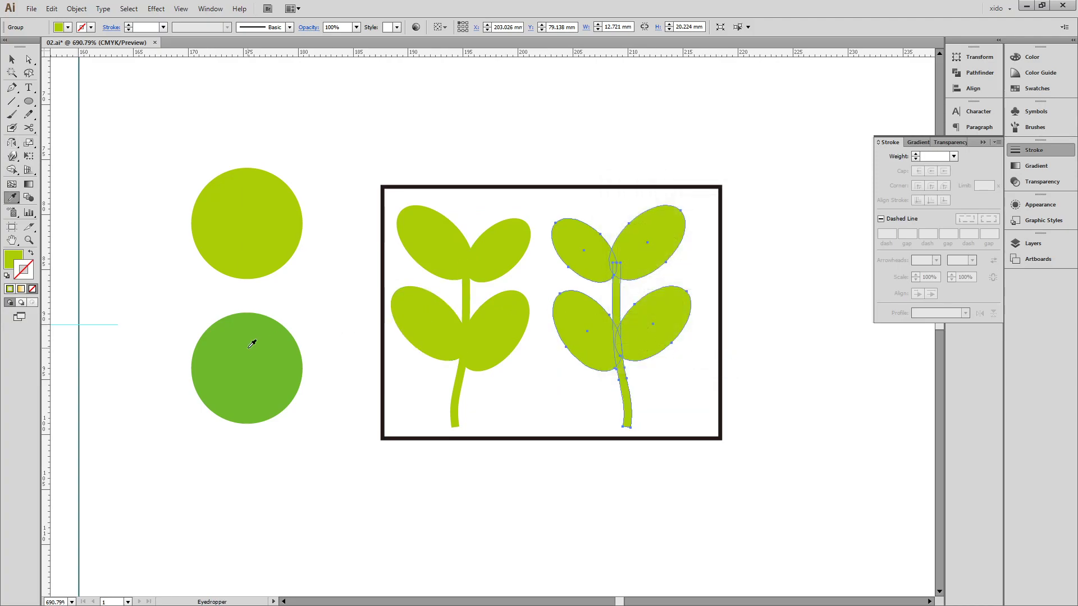
pyautogui.click(248, 348)
pyautogui.press('v')
pyautogui.moveTo(622, 205); pyautogui.dragTo(622, 247)
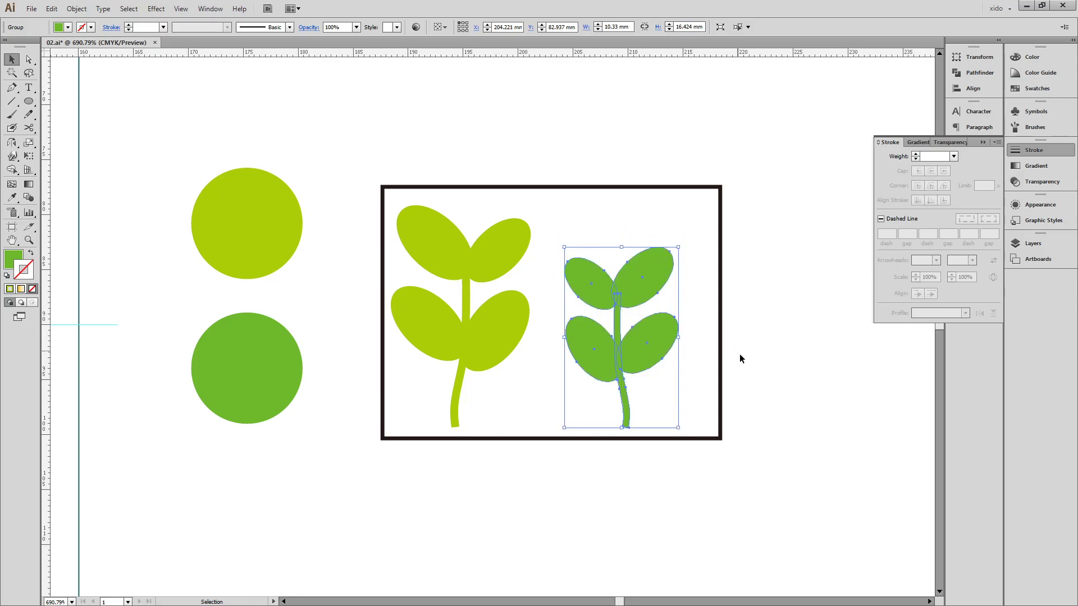
pyautogui.click(763, 422)
# - Enlarge both sprigs together proportionally to about 27.6 x 21.3 mm so they fill the placeholder
pyautogui.click(610, 360)
pyautogui.keyDown('shift'); pyautogui.click(456, 335); pyautogui.keyUp('shift')
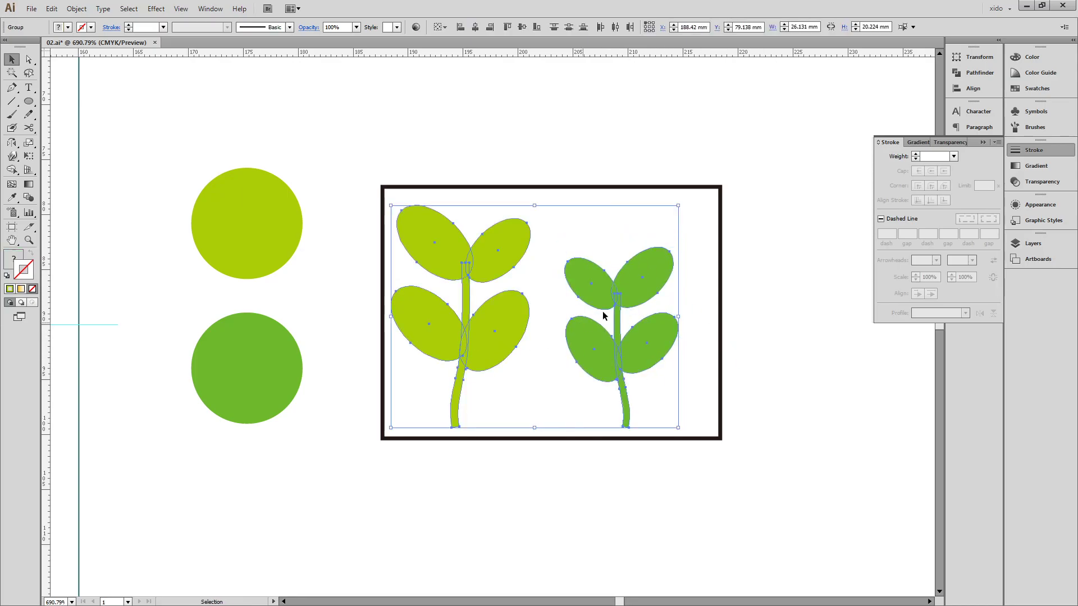
pyautogui.moveTo(676, 210)
pyautogui.mouseDown()
pyautogui.moveTo(699, 187)
pyautogui.moveTo(692, 196)
pyautogui.mouseUp()
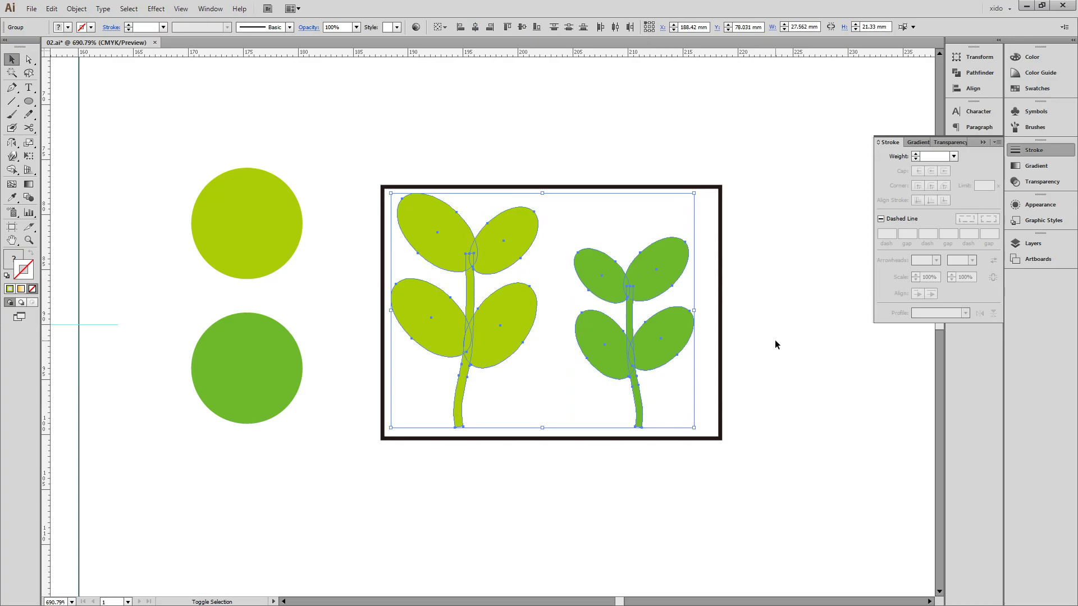
# - Move both sprigs onto the leaf placeholder rectangle on the artboard, below the small square
pyautogui.hotkey('ctrl', '-')
pyautogui.hotkey('ctrl', '-')
pyautogui.hotkey('ctrl', '-')
pyautogui.hotkey('ctrl', '-')
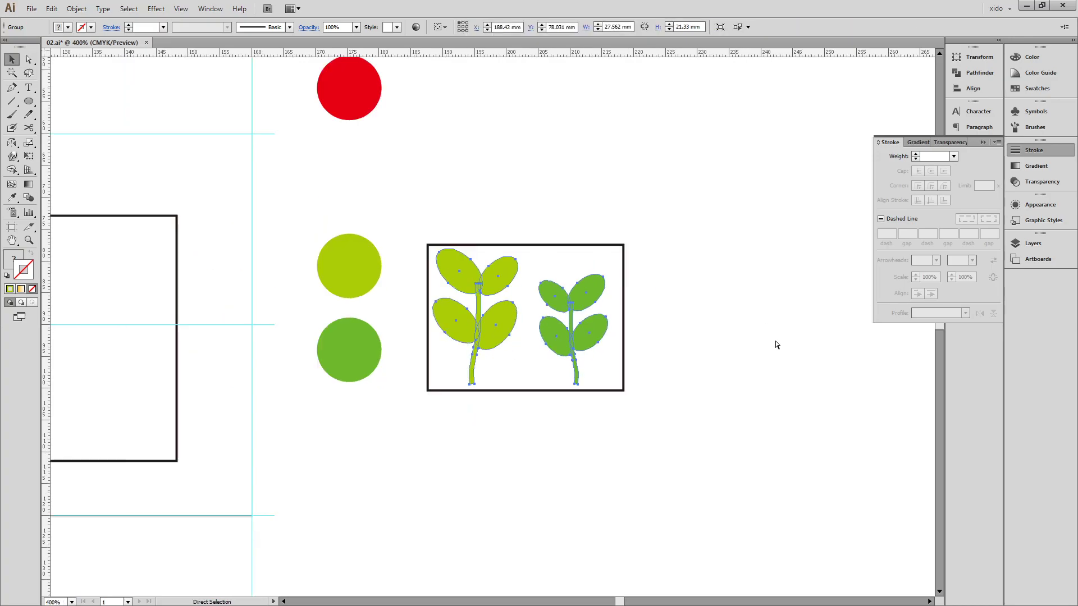
pyautogui.moveTo(577, 308); pyautogui.dragTo(746, 409)
pyautogui.moveTo(700, 438); pyautogui.dragTo(372, 318)
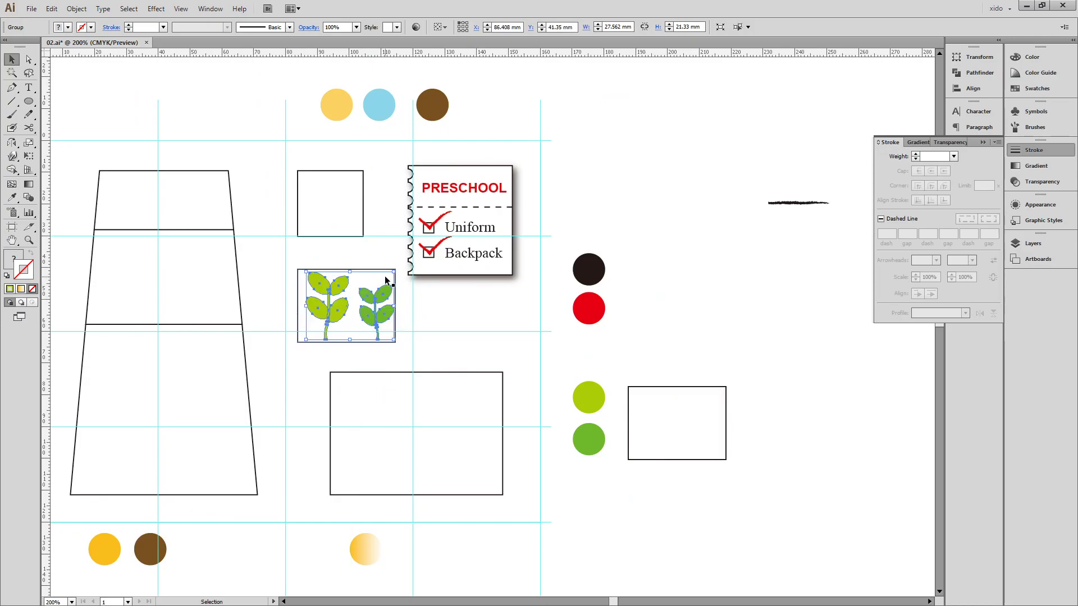
# - Delete the leaf placeholder on the artboard and its copy beside the green swatches
pyautogui.click(685, 434)
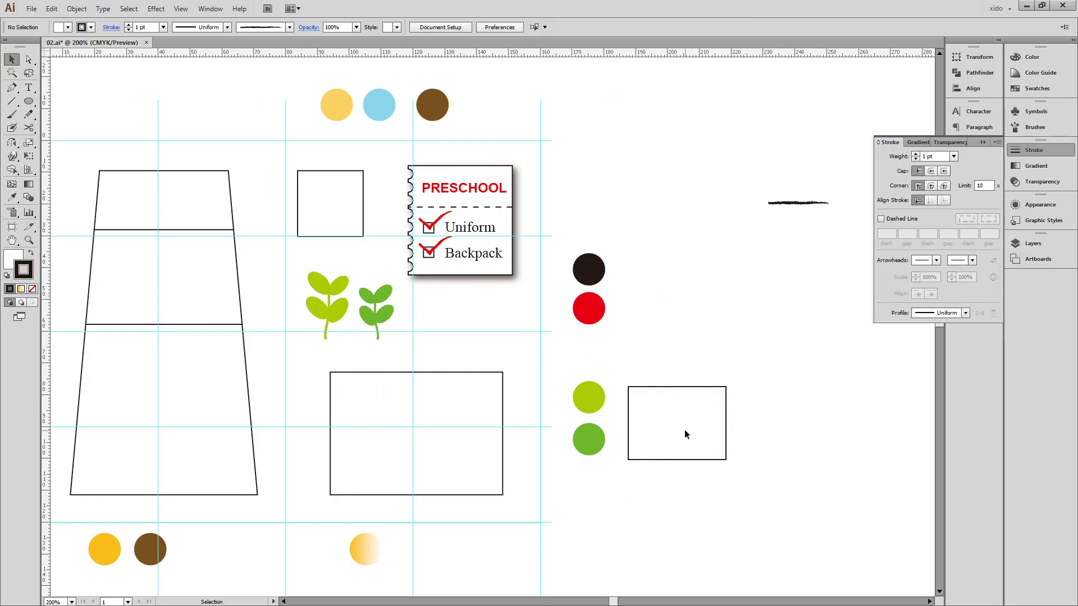
pyautogui.click(685, 434)
pyautogui.press('Delete')
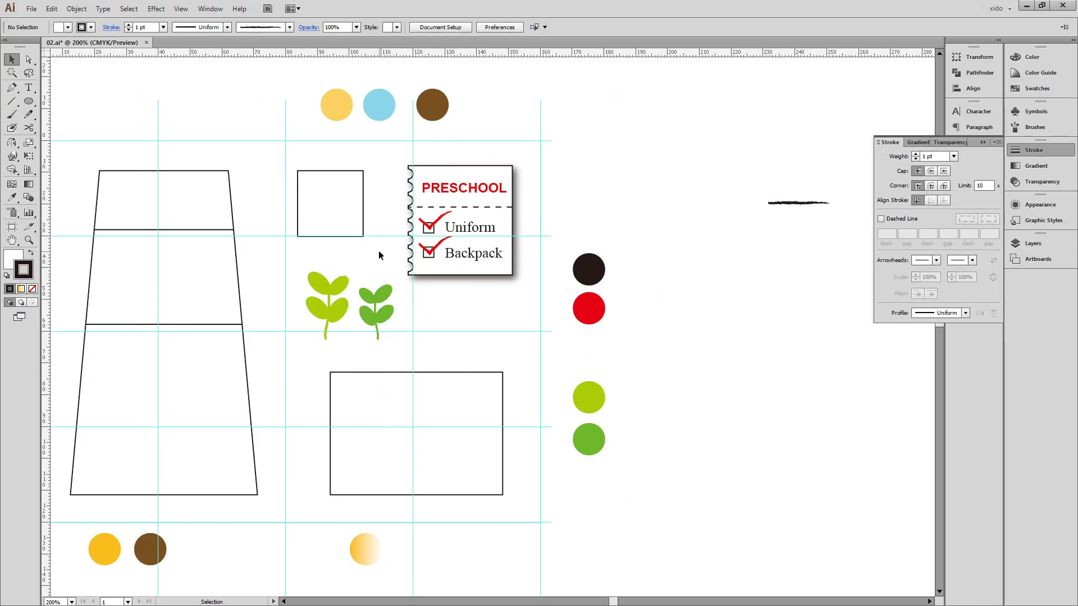
# - Draw an ellipse about 6.2 x 9.5 mm beside the green swatches, filled with their light green, and tilt it toward the upper left
pyautogui.moveTo(674, 388); pyautogui.dragTo(518, 330)
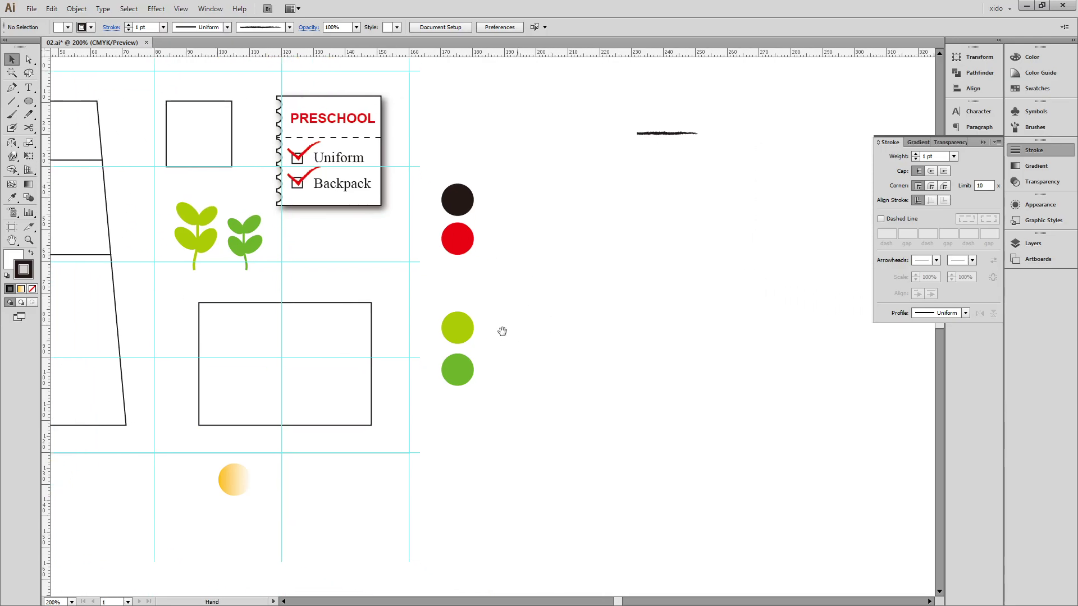
pyautogui.moveTo(412, 285); pyautogui.dragTo(680, 408)
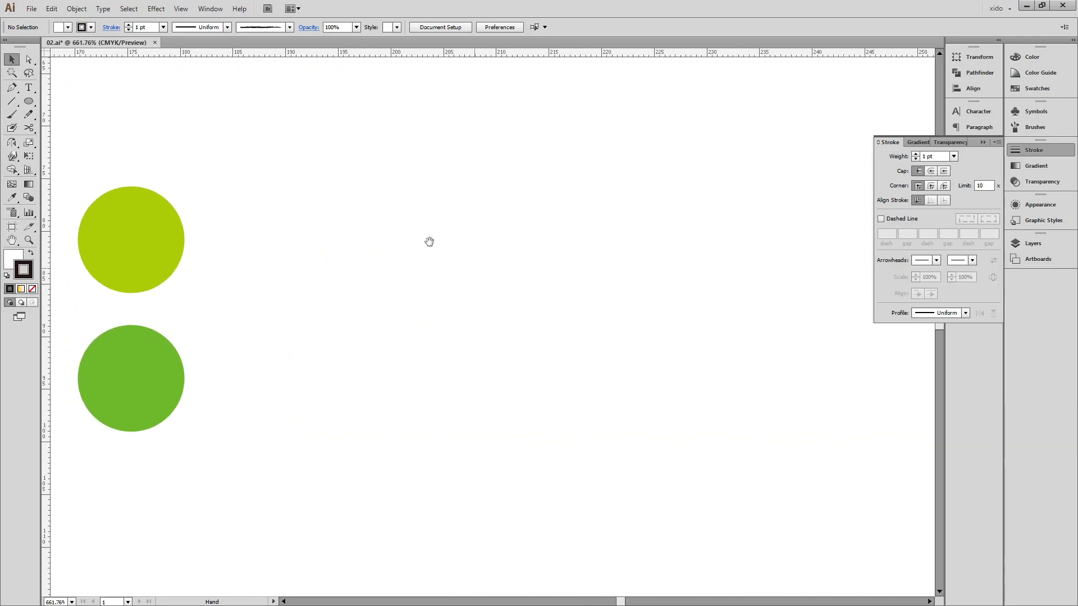
pyautogui.click(28, 102)
pyautogui.moveTo(266, 174); pyautogui.dragTo(333, 274)
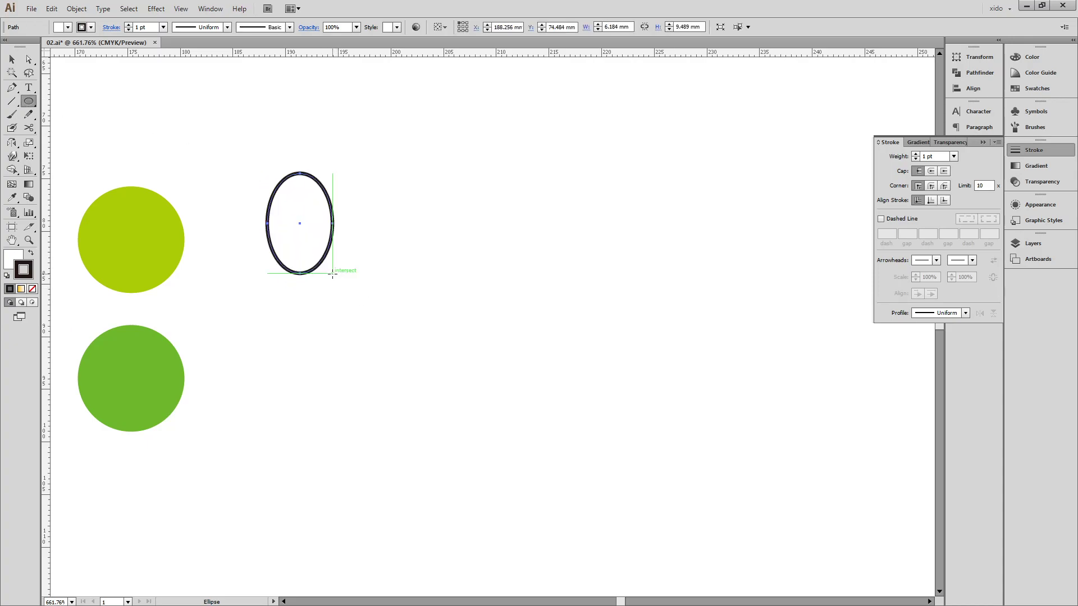
pyautogui.press('i')
pyautogui.click(154, 226)
pyautogui.press('v')
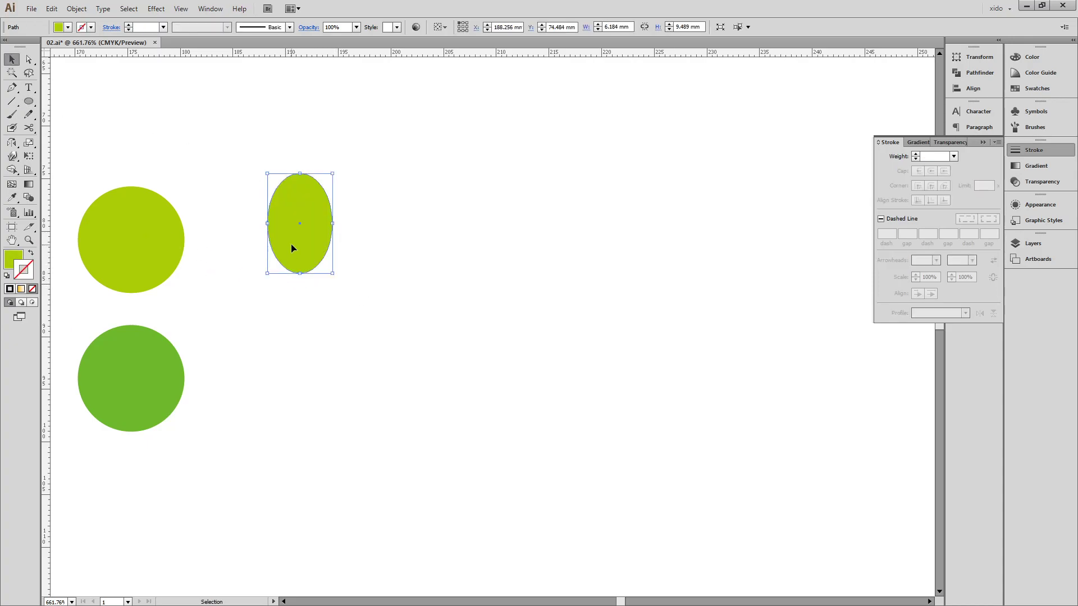
pyautogui.moveTo(377, 275); pyautogui.dragTo(402, 255)
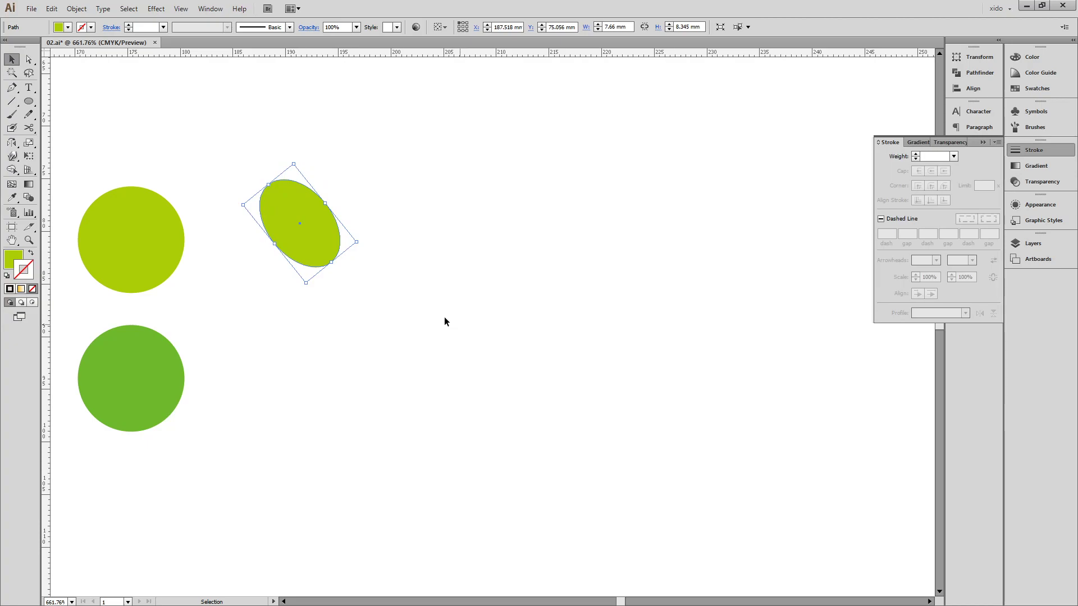
# - Copy the tilted leaf, reduce it to about 6.5 x 5.7 mm overall and tilt it toward the upper right, touching the first leaf's lower end
pyautogui.moveTo(339, 241); pyautogui.dragTo(364, 250)
pyautogui.moveTo(431, 207); pyautogui.dragTo(408, 243)
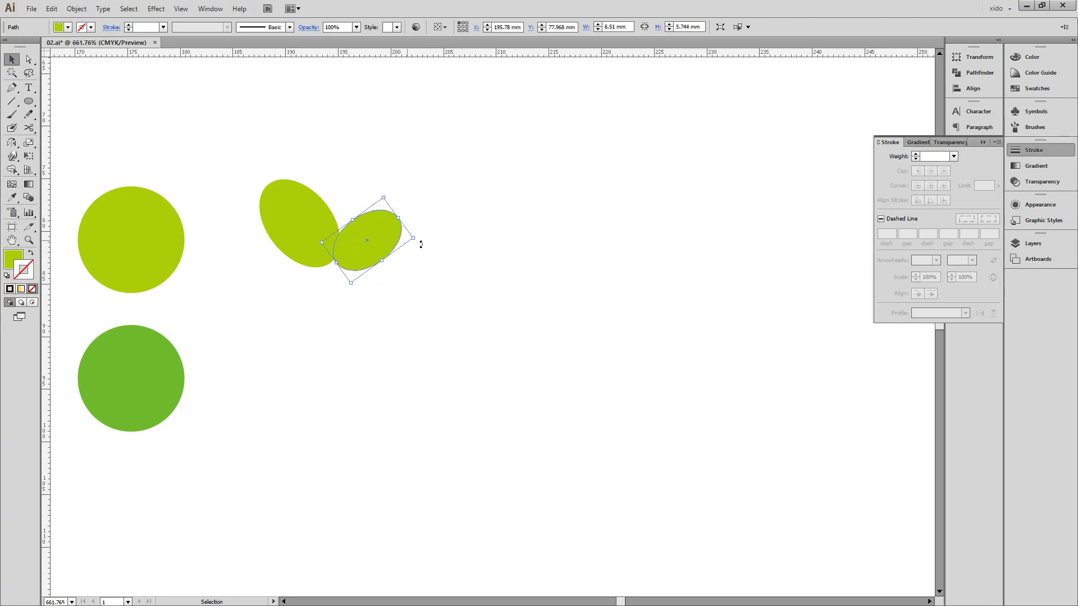
# - Duplicate the leaf pair about 9.5 mm straight below and reflect the copy across the vertical axis
pyautogui.click(476, 284)
pyautogui.moveTo(366, 326); pyautogui.dragTo(348, 359)
pyautogui.press('i')
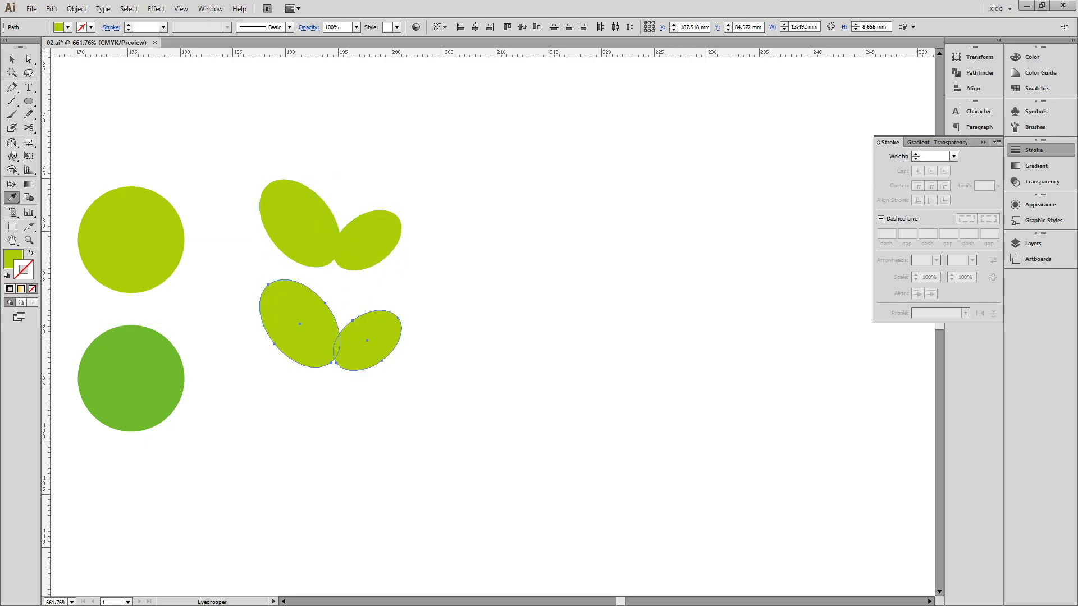
pyautogui.press('o')
pyautogui.press('Return')
pyautogui.click(686, 354)
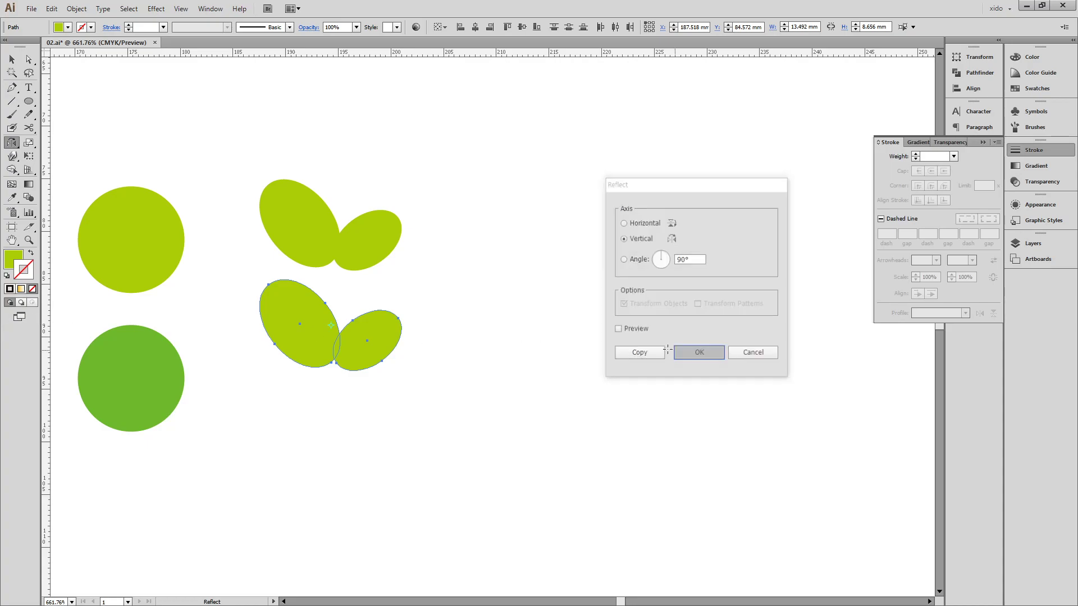
pyautogui.press('v')
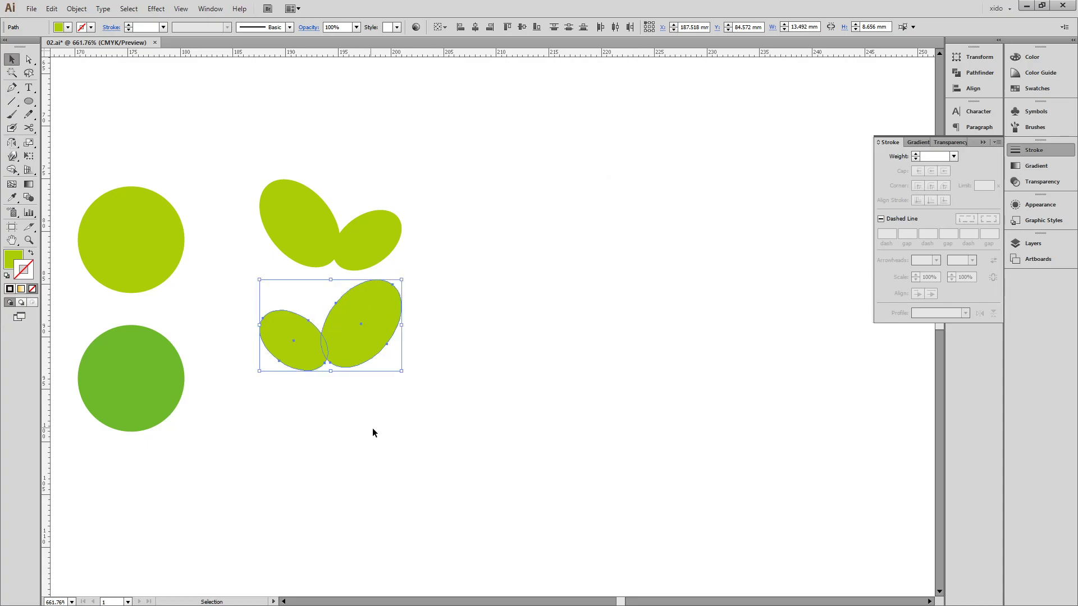
# - Rotate the lower pair's larger leaf flatter to the right, and enlarge and tilt its smaller leaf on the left
pyautogui.click(348, 399)
pyautogui.click(337, 364)
pyautogui.moveTo(403, 373); pyautogui.dragTo(407, 414)
pyautogui.click(406, 413)
pyautogui.click(288, 318)
pyautogui.moveTo(277, 296); pyautogui.dragTo(265, 283)
pyautogui.click(484, 366)
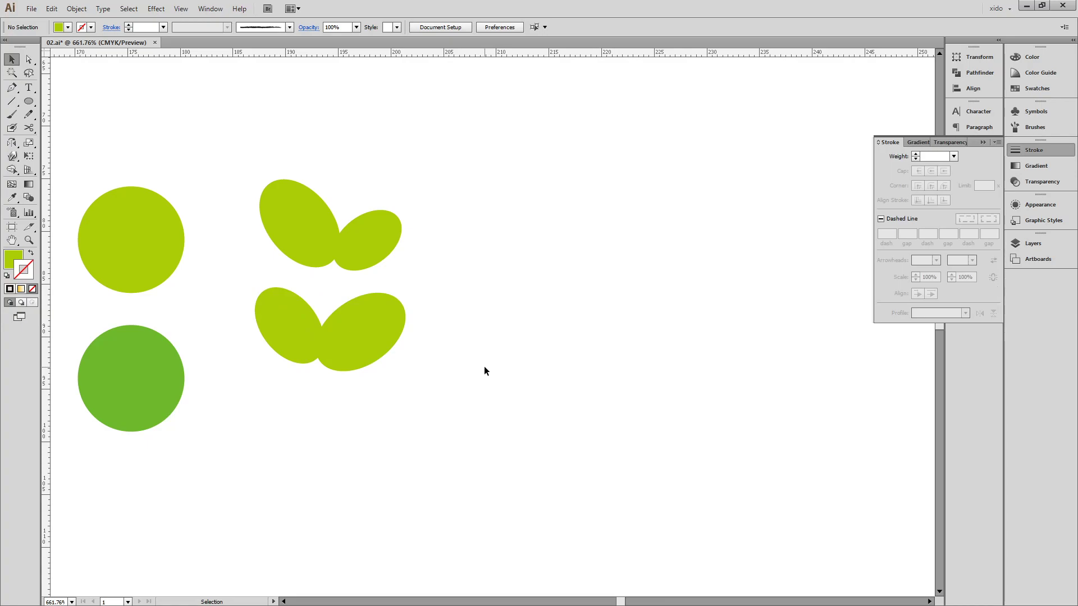
# - Draw a slightly curved stem about 18 mm tall beside the leaves with the Pen tool, using a light green stroke and no fill
pyautogui.click(9, 89)
pyautogui.click(30, 253)
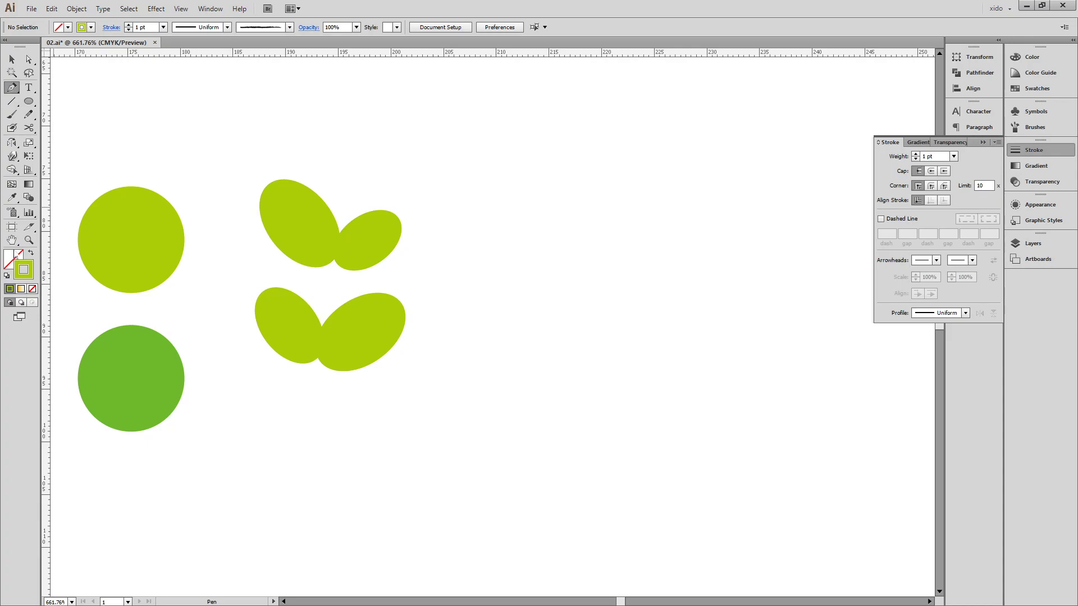
pyautogui.click(479, 247)
pyautogui.moveTo(468, 378)
pyautogui.mouseDown()
pyautogui.moveTo(457, 426)
pyautogui.moveTo(465, 444)
pyautogui.moveTo(480, 433)
pyautogui.mouseUp()
pyautogui.press('v')
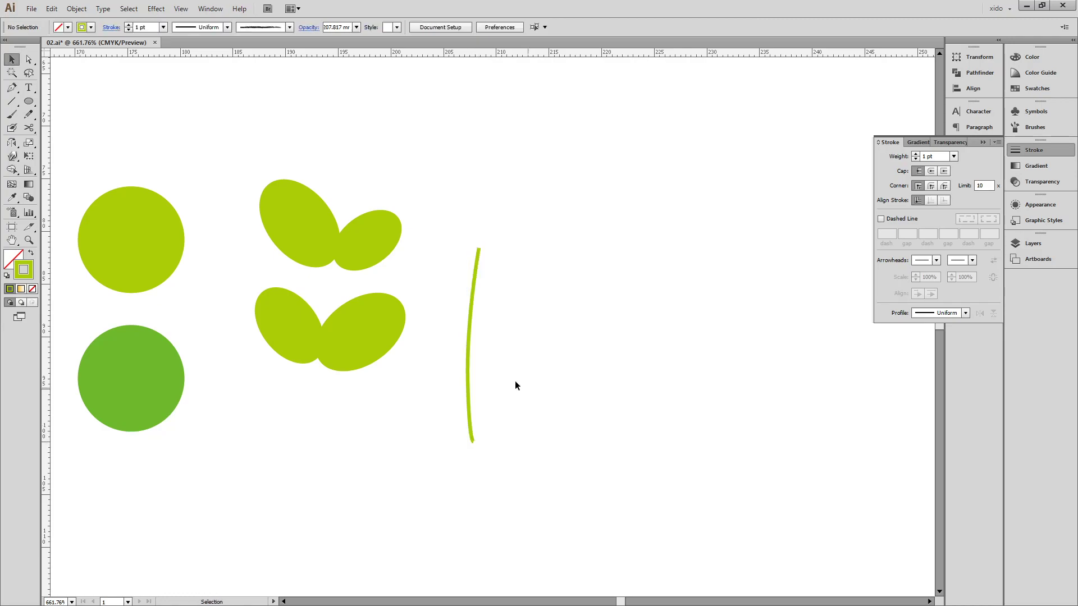
# - Move the stem between the leaf pairs, tilt it slightly to join them, and set its stroke weight to 3 pt
pyautogui.moveTo(468, 360); pyautogui.dragTo(321, 345)
pyautogui.moveTo(337, 431); pyautogui.dragTo(325, 436)
pyautogui.click(915, 155)
pyautogui.click(916, 155)
pyautogui.click(606, 368)
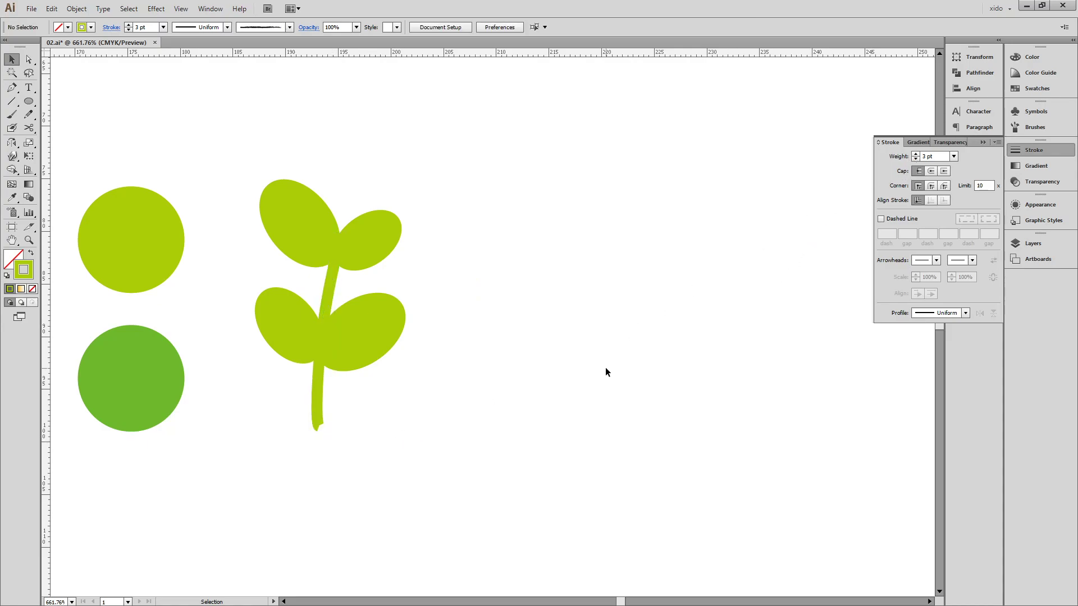
# - Compare the assembled sprig beside the swatches with the two finished green sprigs on the artboard
pyautogui.moveTo(614, 395); pyautogui.dragTo(277, 176)
pyautogui.hotkey('ctrl', '-')
pyautogui.hotkey('ctrl', '-')
pyautogui.hotkey('ctrl', '-')
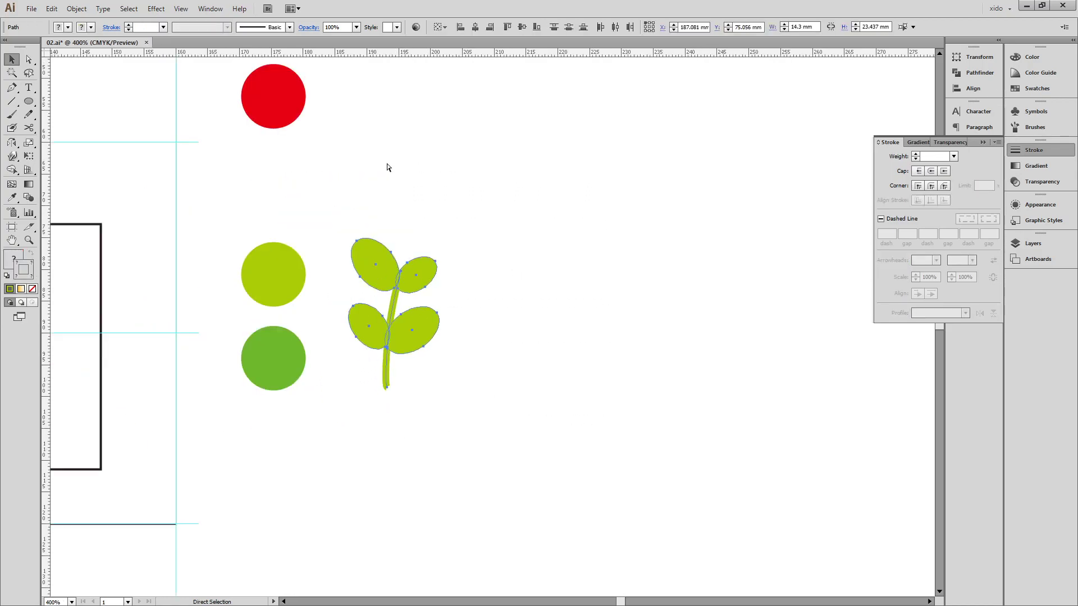
pyautogui.click(423, 211)
pyautogui.moveTo(424, 212); pyautogui.dragTo(726, 260)
pyautogui.moveTo(268, 186); pyautogui.dragTo(387, 271)
pyautogui.click(386, 271)
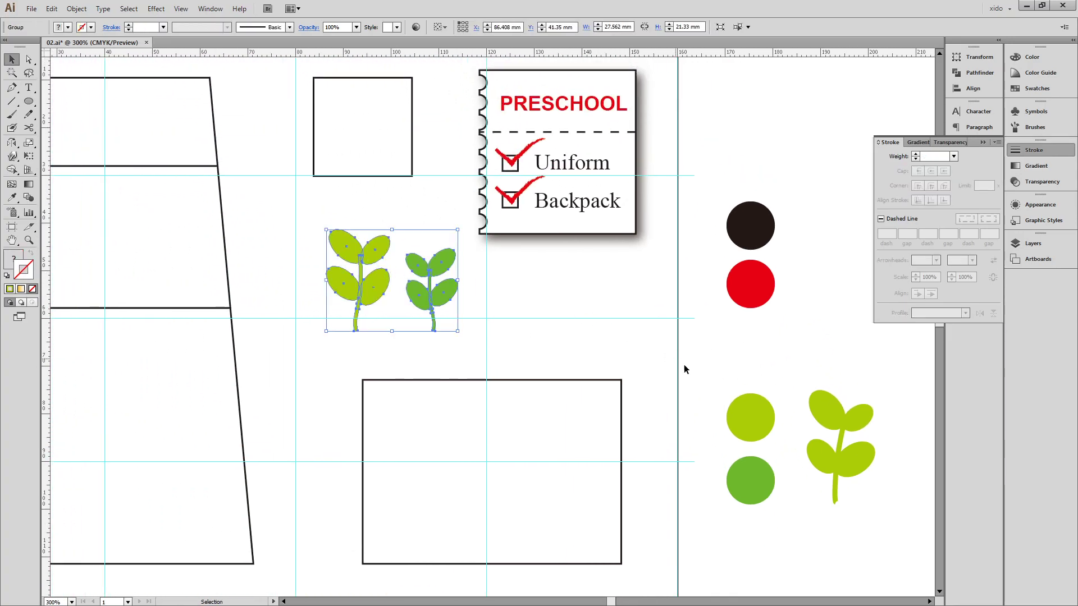
# - Try to expand the stem stroke of the sprig beside the green swatches
pyautogui.moveTo(710, 391); pyautogui.dragTo(590, 353)
pyautogui.click(715, 408)
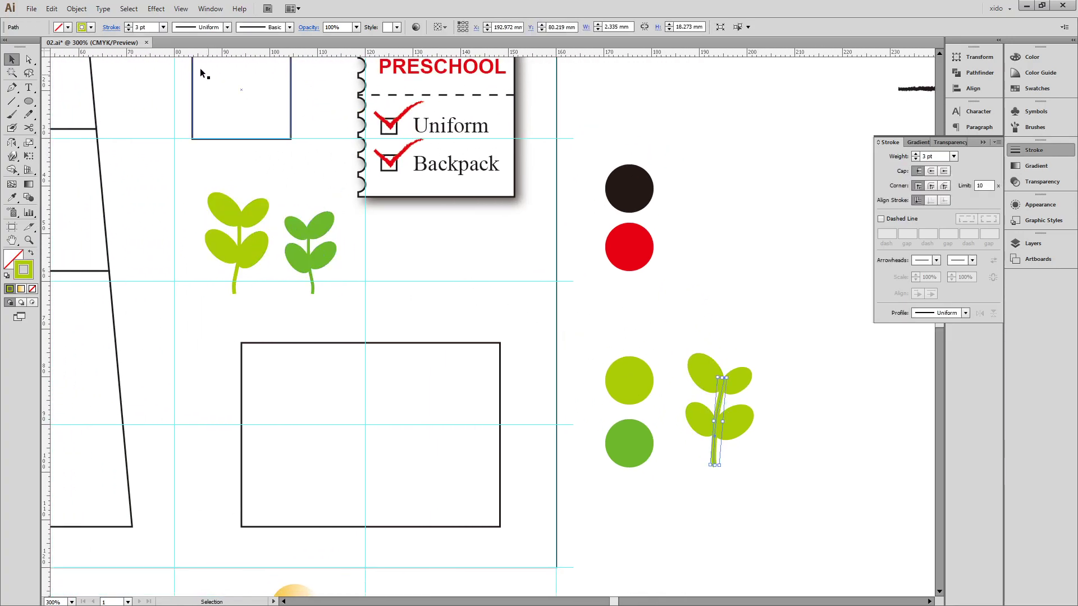
pyautogui.click(76, 8)
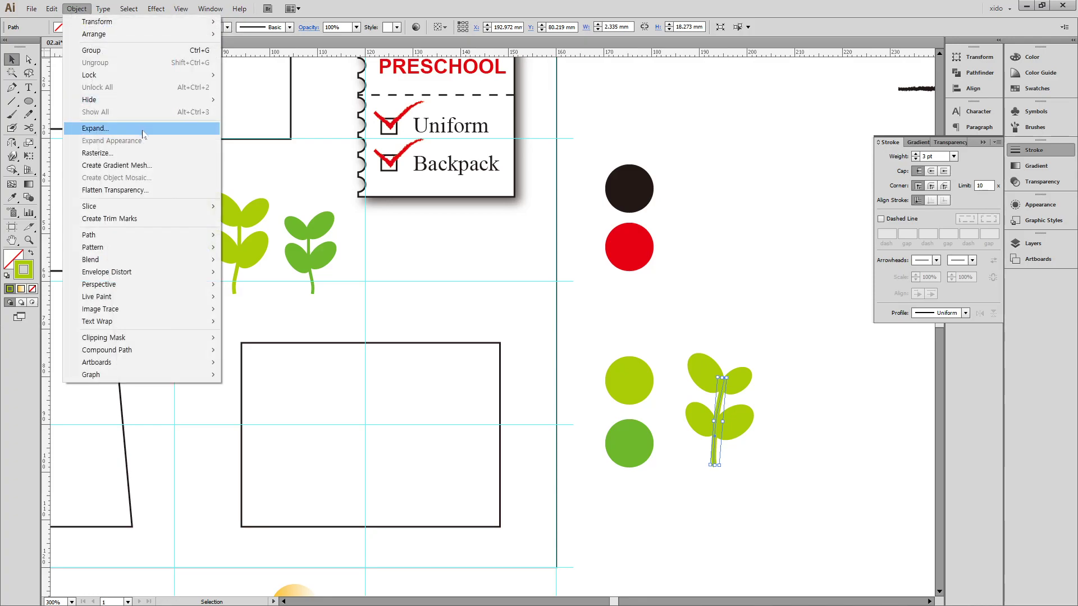
pyautogui.click(143, 128)
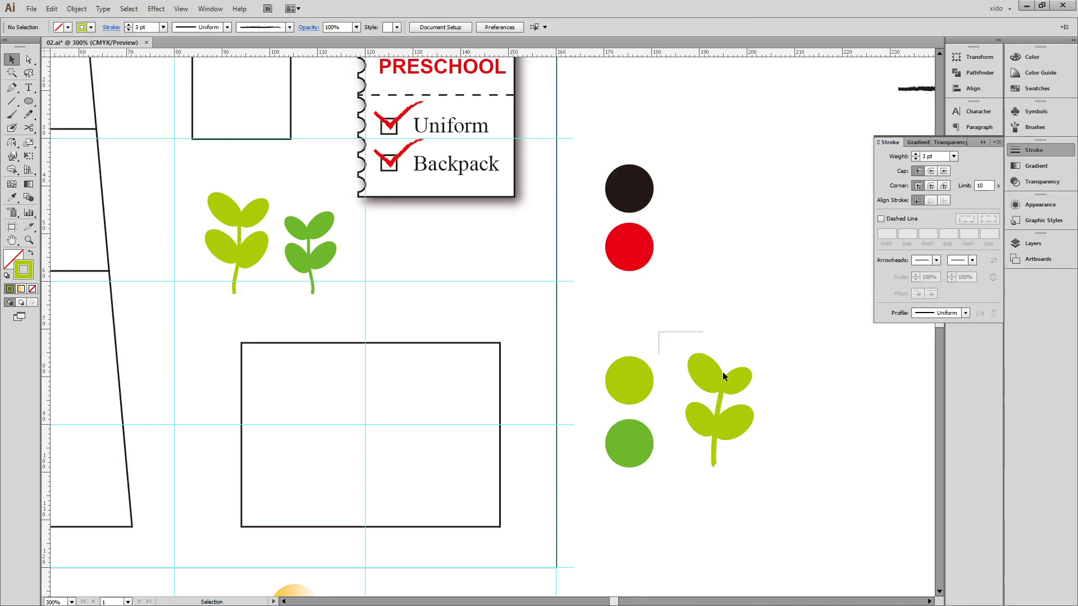
# - Delete the entire practice sprig beside the green swatches, leaving the two sprigs on the artboard
pyautogui.moveTo(679, 337); pyautogui.dragTo(801, 458)
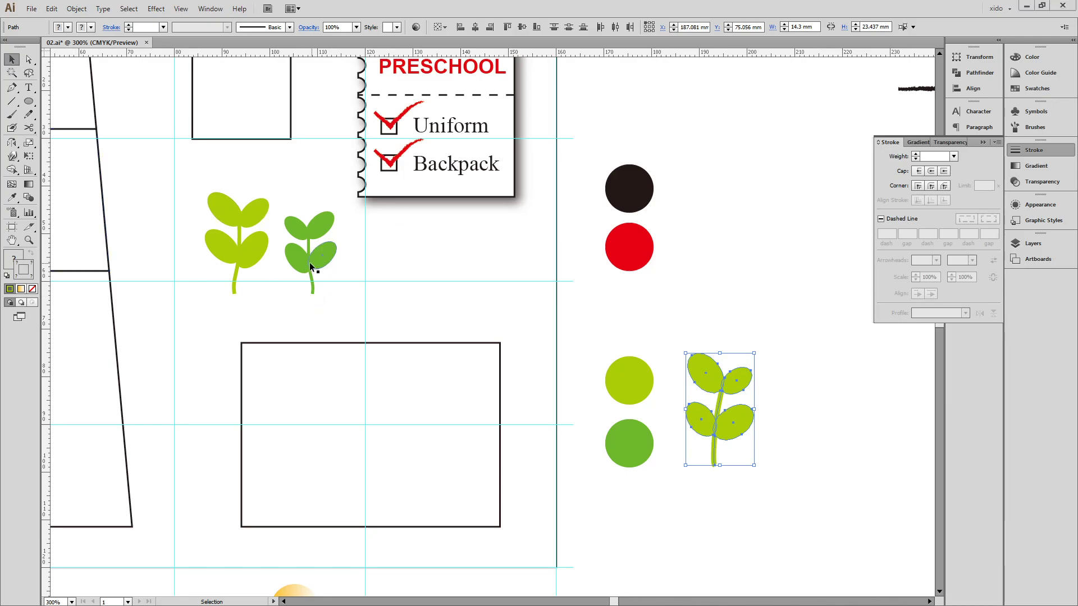
pyautogui.keyDown('shift'); pyautogui.click(244, 248); pyautogui.keyUp('shift')
pyautogui.moveTo(679, 315); pyautogui.dragTo(798, 470)
pyautogui.press('Delete')
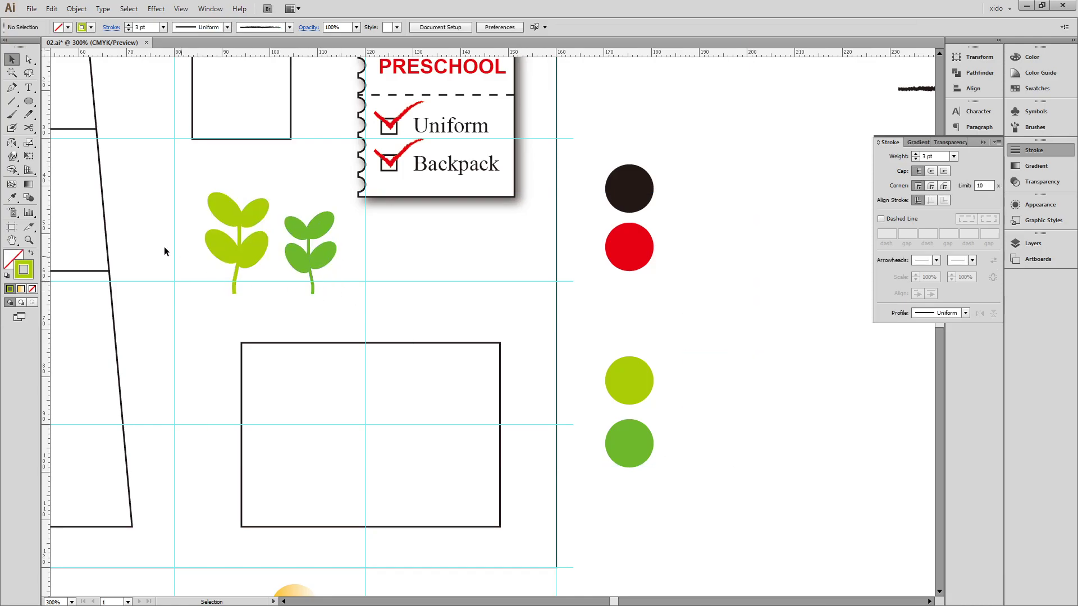
pyautogui.moveTo(410, 242); pyautogui.dragTo(550, 315)
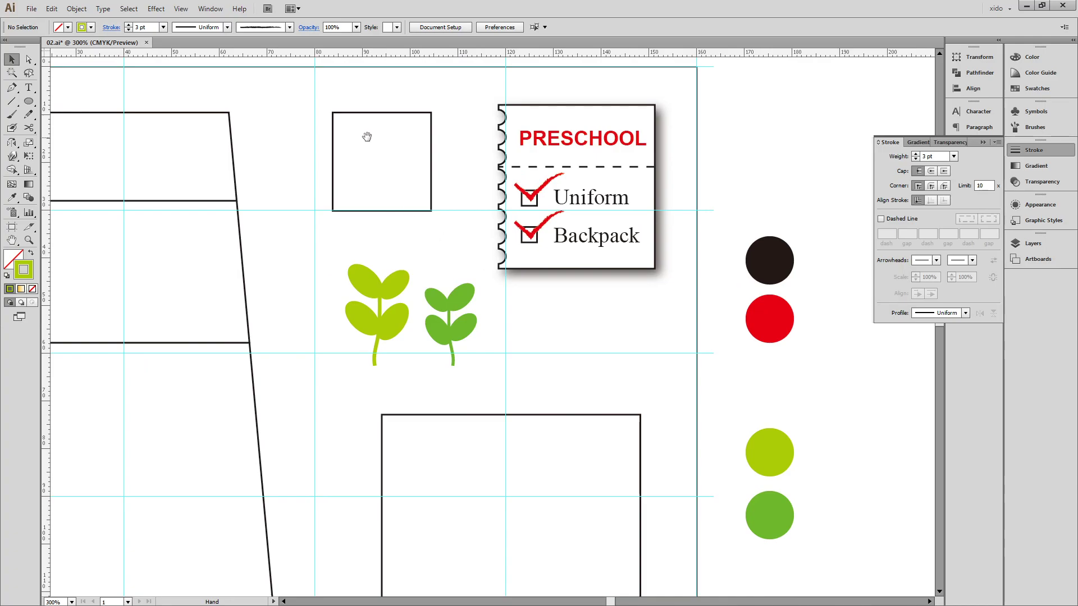
pyautogui.scroll(-3, 472, 368)
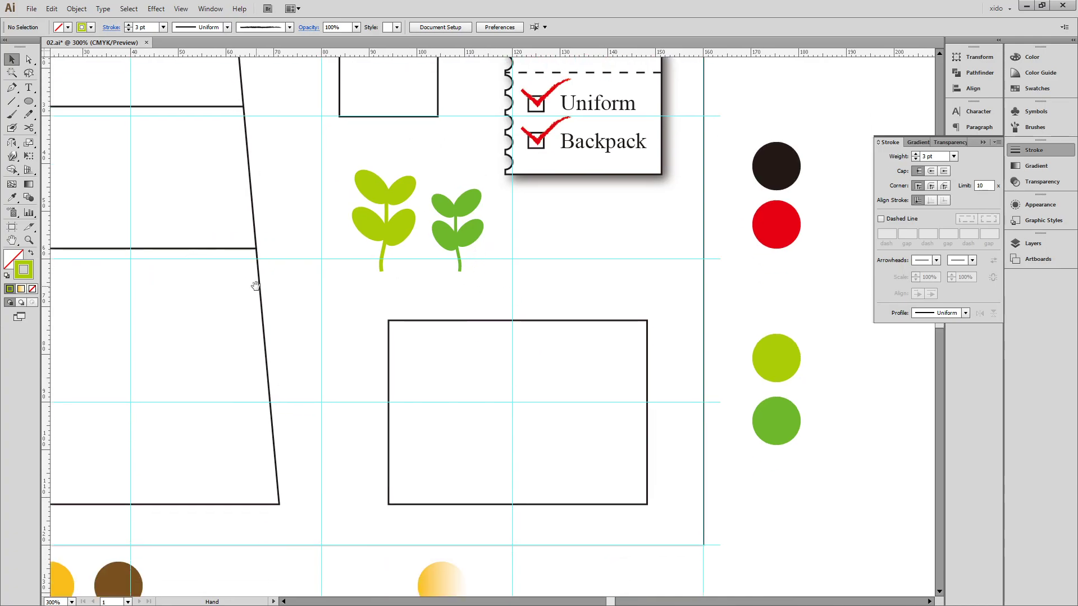
pyautogui.moveTo(334, 243); pyautogui.dragTo(191, 352)
pyautogui.moveTo(170, 86); pyautogui.dragTo(310, 248)
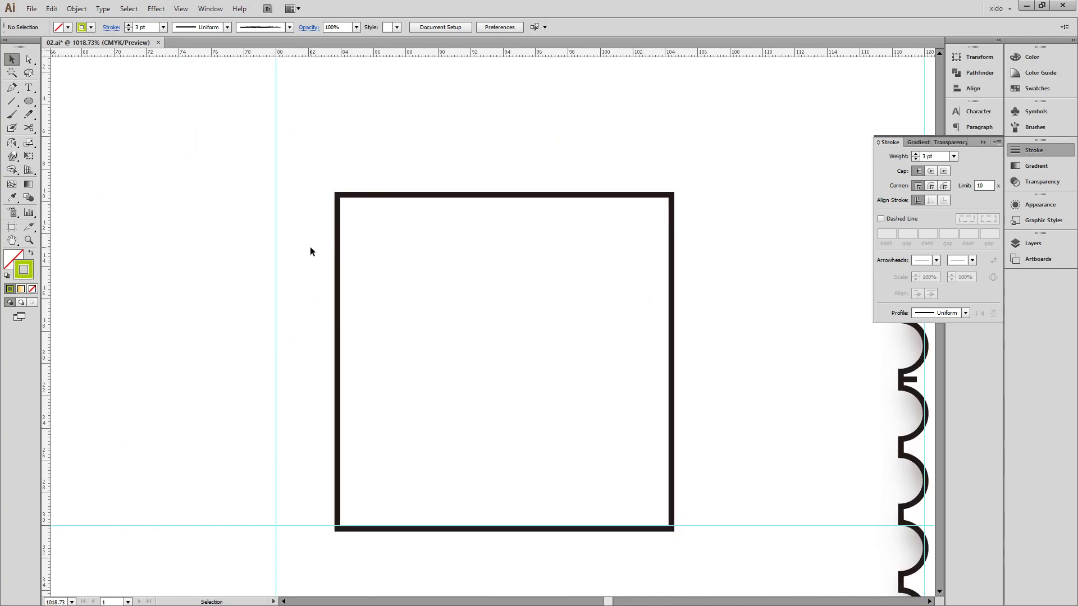
pyautogui.hotkey('ctrl', '-')
pyautogui.hotkey('ctrl', '-')
pyautogui.hotkey('ctrl', '-')
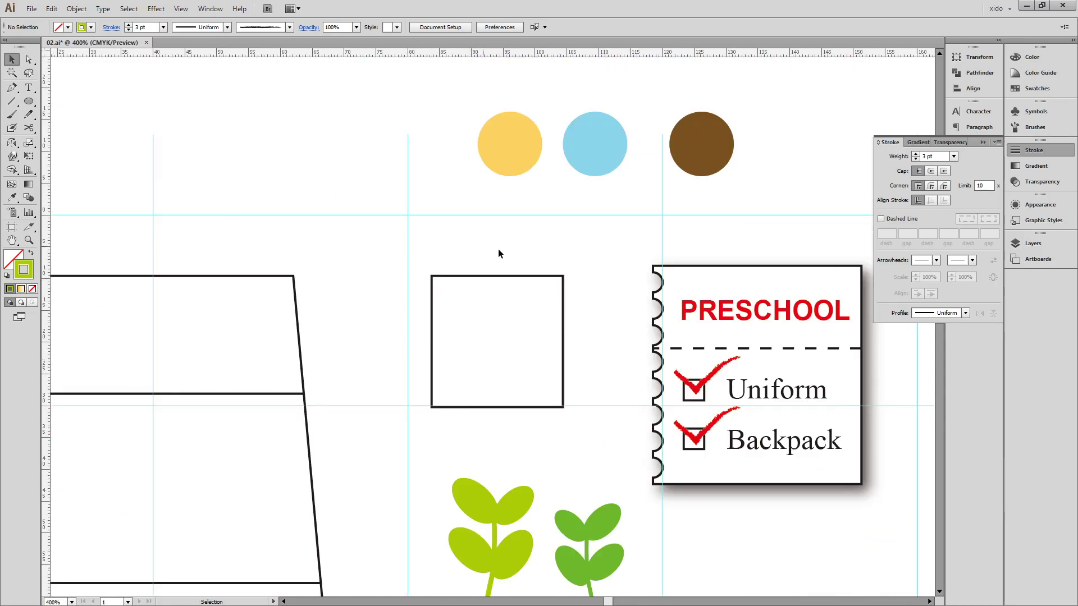
# - Remove the leftover brush stroke from the empty canvas beside the artboard and draw a square about 23.7 mm wide there with a black 1 pt outline
pyautogui.moveTo(611, 335)
pyautogui.mouseDown()
pyautogui.moveTo(474, 281)
pyautogui.moveTo(159, 123)
pyautogui.moveTo(368, 147)
pyautogui.mouseUp()
pyautogui.click(426, 121)
pyautogui.press('Delete')
pyautogui.moveTo(28, 101); pyautogui.dragTo(65, 99)
pyautogui.moveTo(266, 124); pyautogui.dragTo(422, 244)
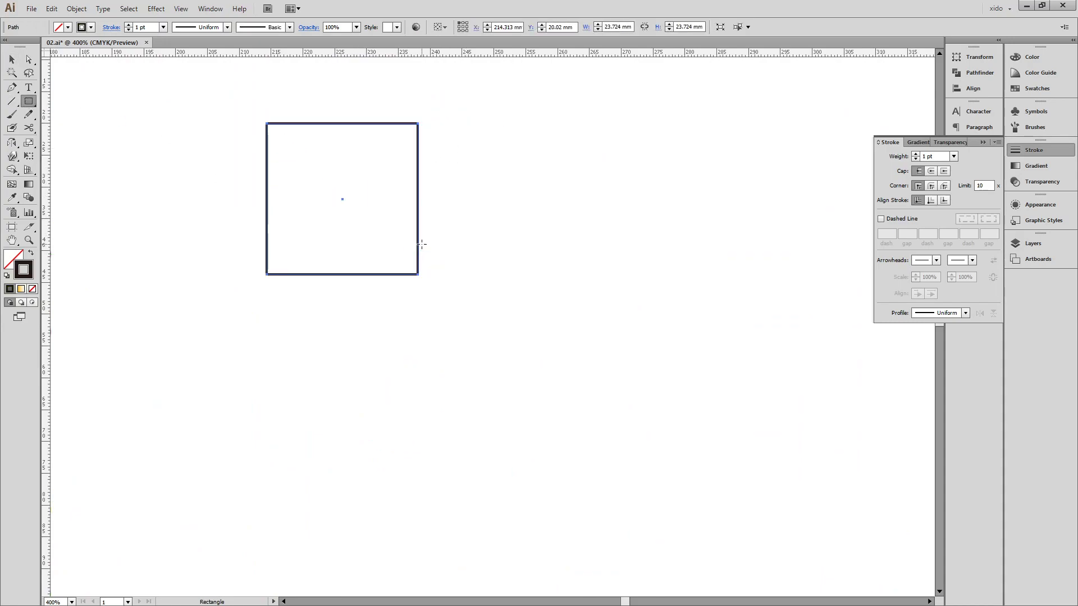
pyautogui.press('v')
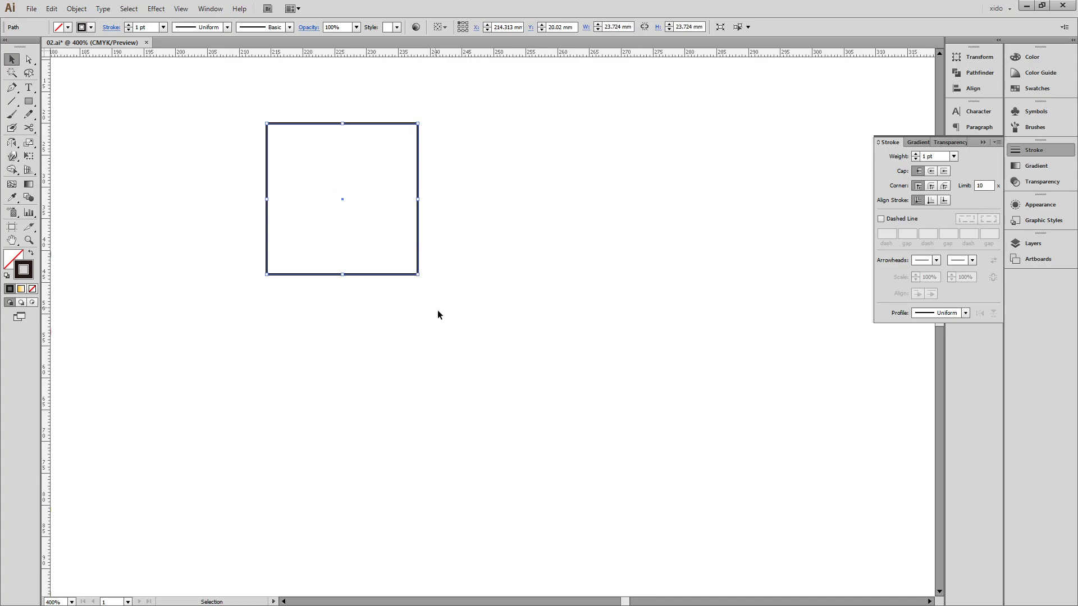
pyautogui.click(468, 371)
# - Draw a vertical line about 6.7 mm long above the square's top-left corner, ending on it, and give it a red stroke
pyautogui.click(11, 101)
pyautogui.moveTo(267, 80); pyautogui.dragTo(267, 122)
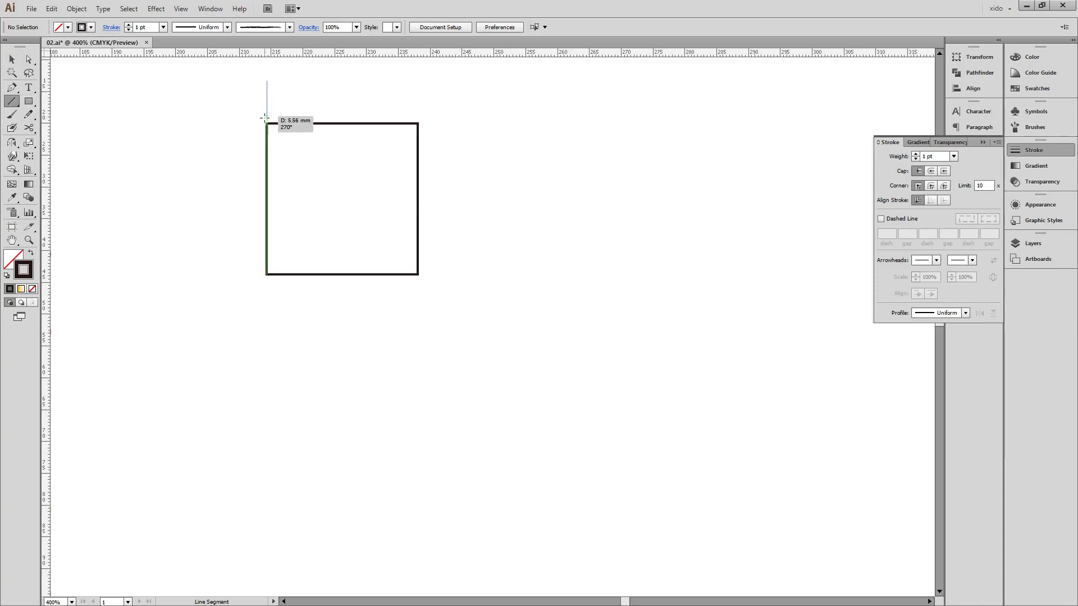
pyautogui.press('v')
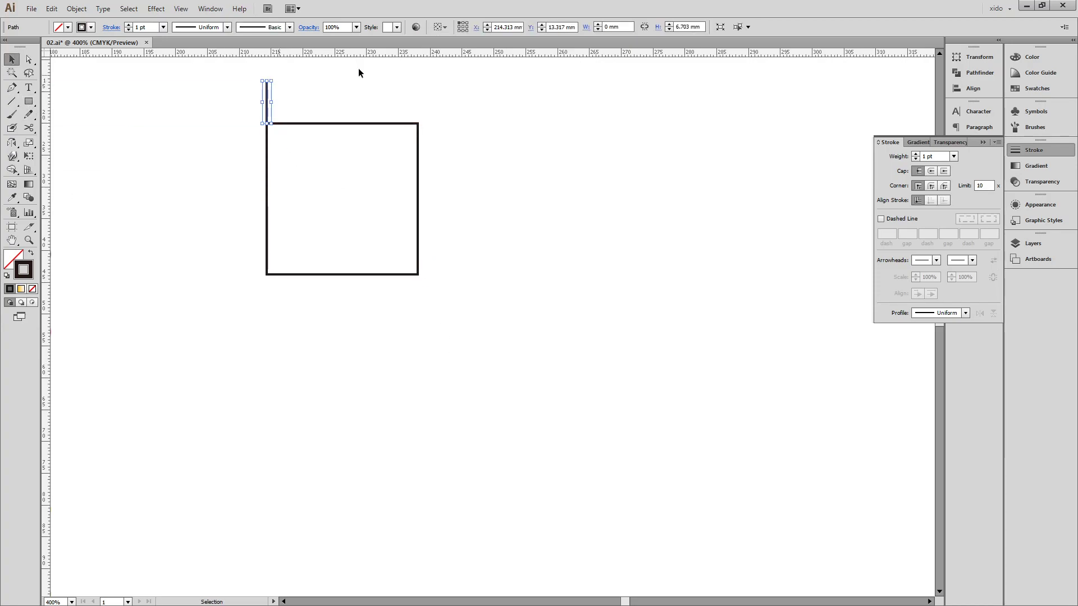
pyautogui.click(1032, 57)
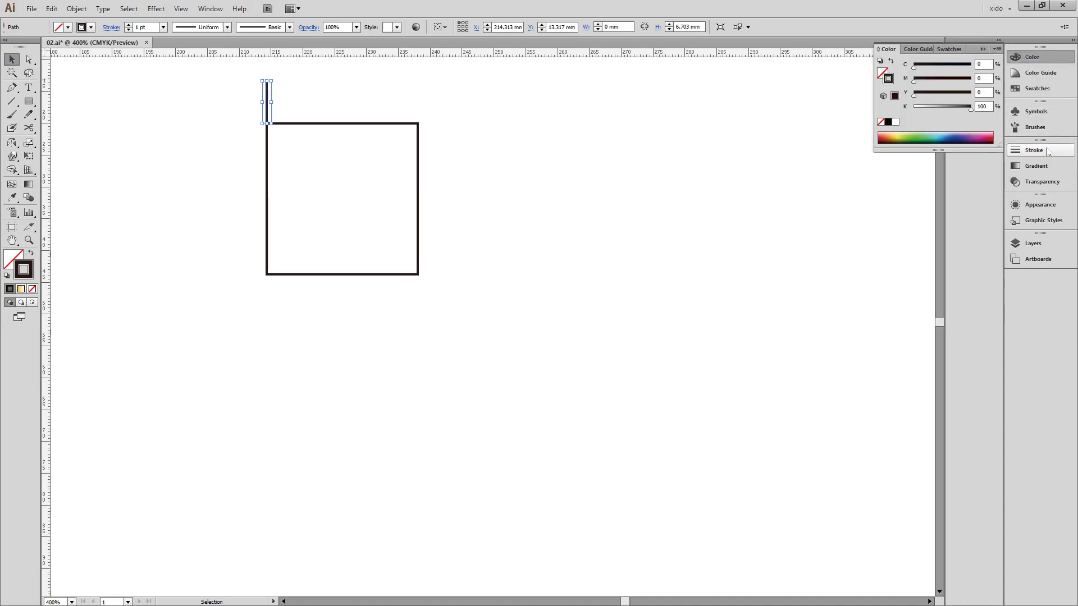
pyautogui.click(1037, 89)
pyautogui.click(979, 131)
pyautogui.click(562, 129)
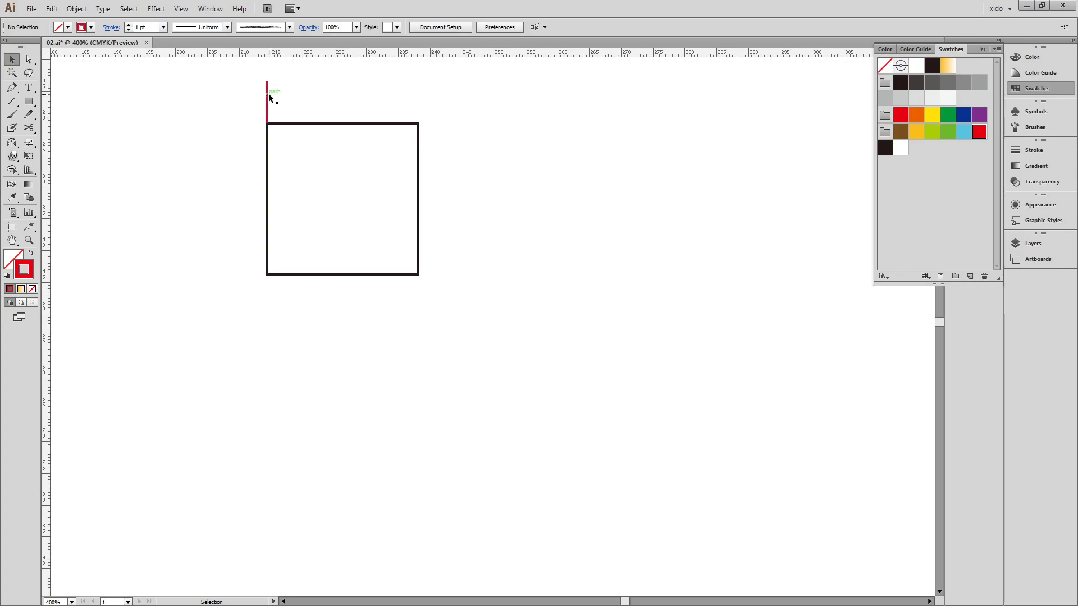
# - Copy the red line to the square's top-right corner, and copy the square horizontally so it adjoins the original's right edge
pyautogui.moveTo(267, 93); pyautogui.dragTo(417, 102)
pyautogui.click(326, 198)
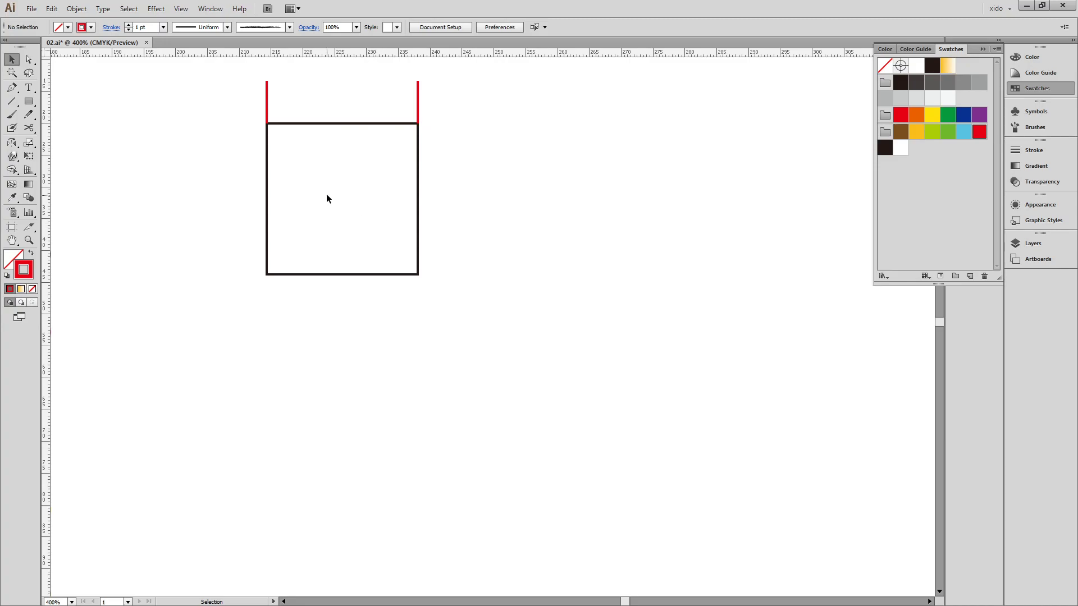
pyautogui.moveTo(268, 176); pyautogui.dragTo(420, 177)
pyautogui.click(507, 94)
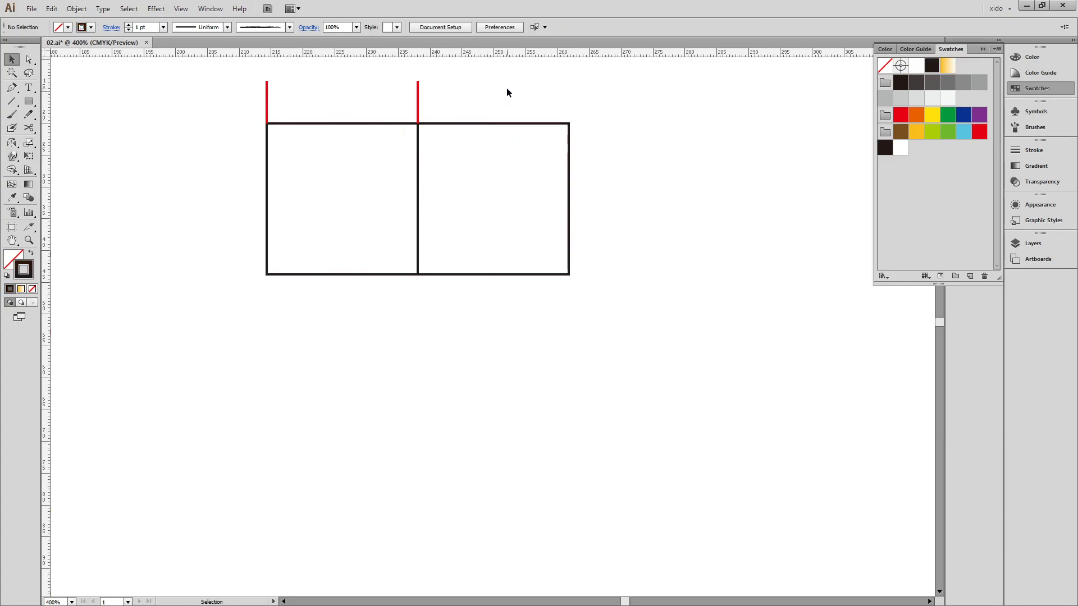
# - Draw a horizontal line about 17.6 mm long extending left from the square's top-left corner and give it a light blue stroke
pyautogui.click(12, 101)
pyautogui.moveTo(267, 119)
pyautogui.mouseDown()
pyautogui.moveTo(175, 113)
pyautogui.moveTo(155, 123)
pyautogui.mouseUp()
pyautogui.click(961, 115)
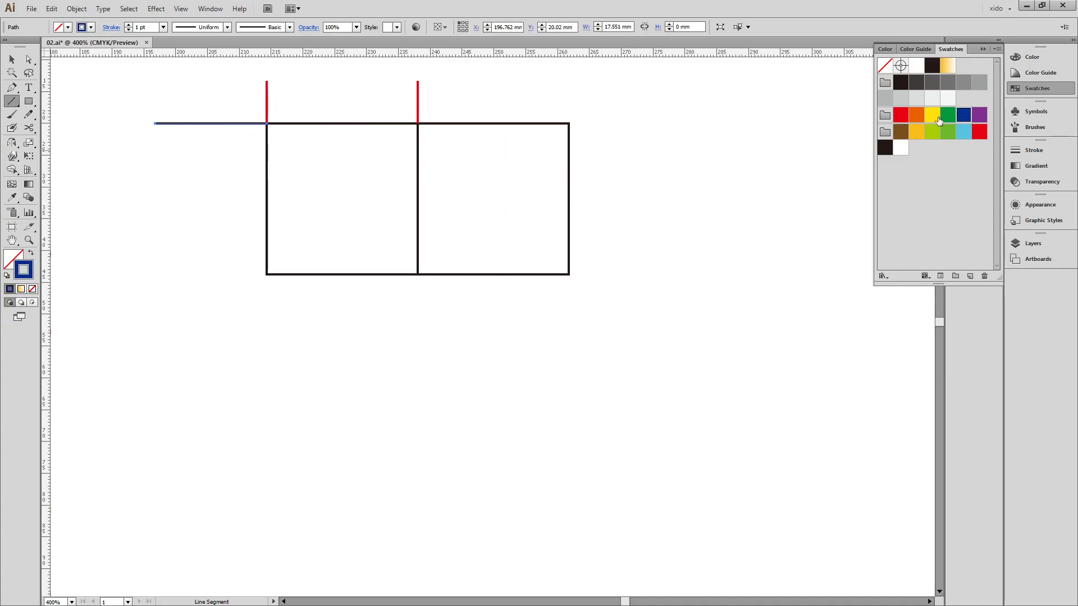
pyautogui.click(963, 132)
pyautogui.press('v')
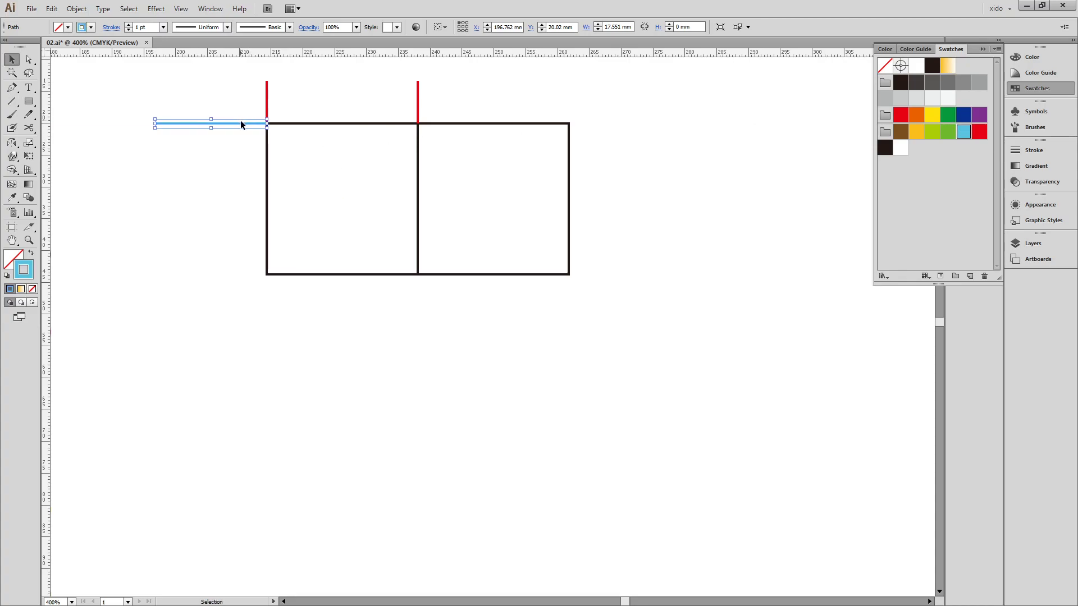
# - Copy the blue line together with the original square straight down so the copies align with the square's bottom edge
pyautogui.keyDown('shift'); pyautogui.click(316, 124); pyautogui.keyUp('shift')
pyautogui.moveTo(355, 124); pyautogui.dragTo(362, 274)
pyautogui.click(556, 346)
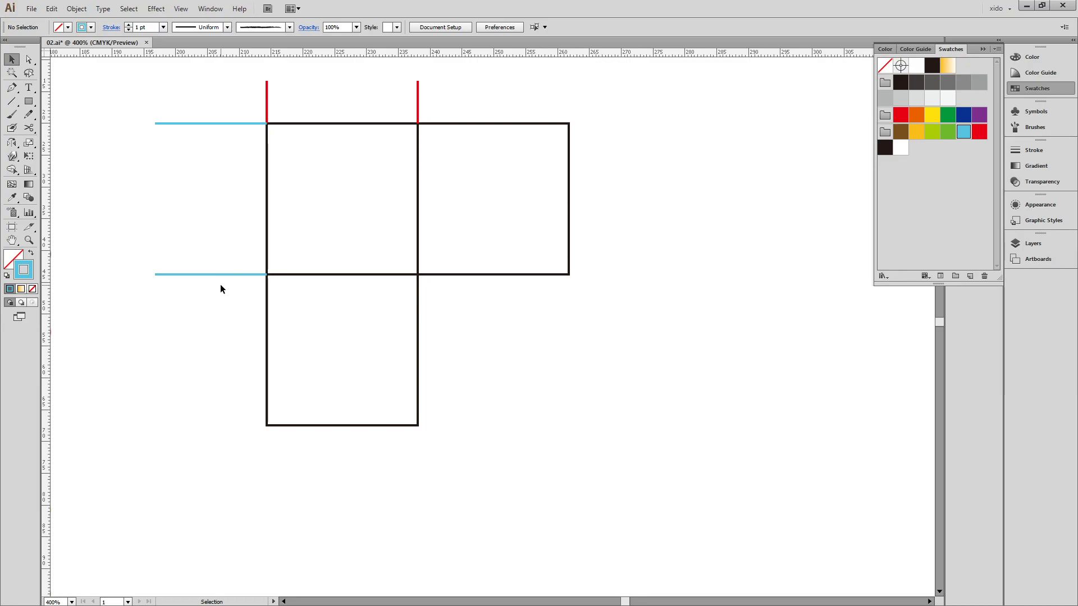
# - Delete the two copied squares to the right of and below the original, keeping the red and blue lines
pyautogui.click(267, 101)
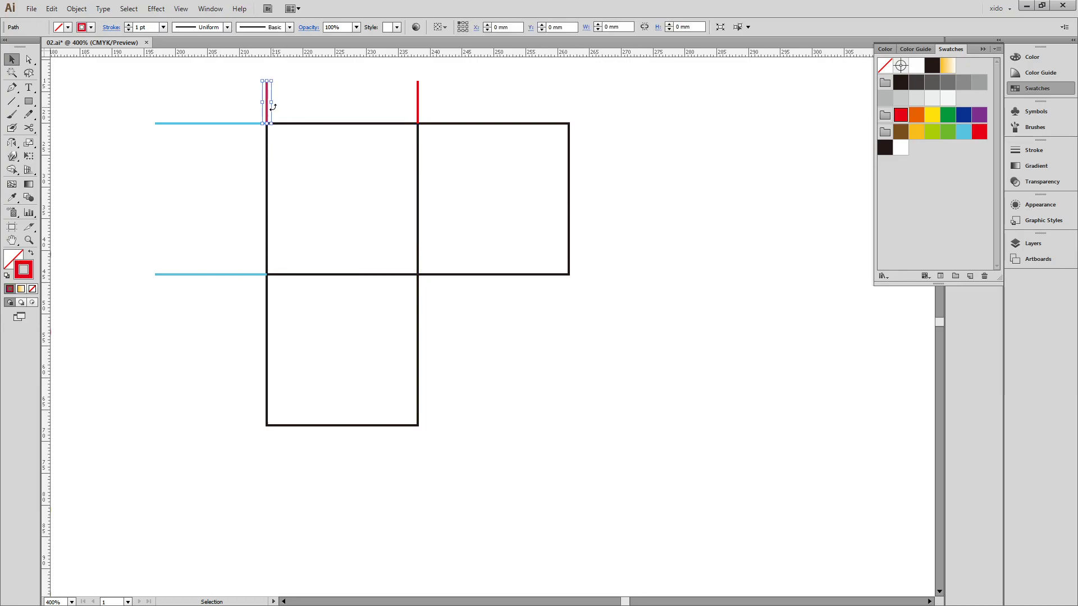
pyautogui.moveTo(215, 109); pyautogui.dragTo(223, 129)
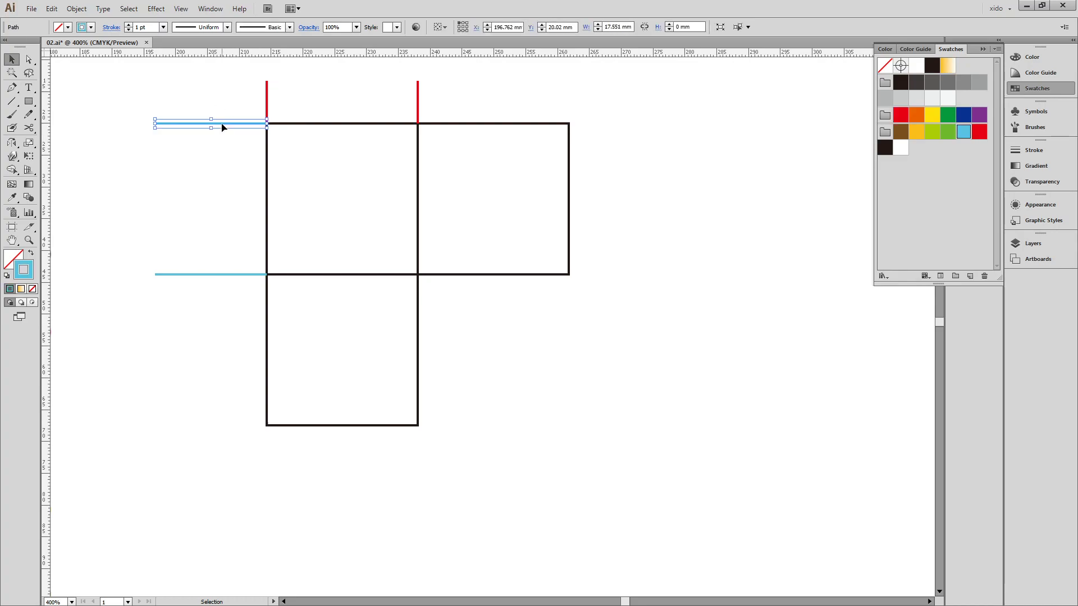
pyautogui.click(238, 181)
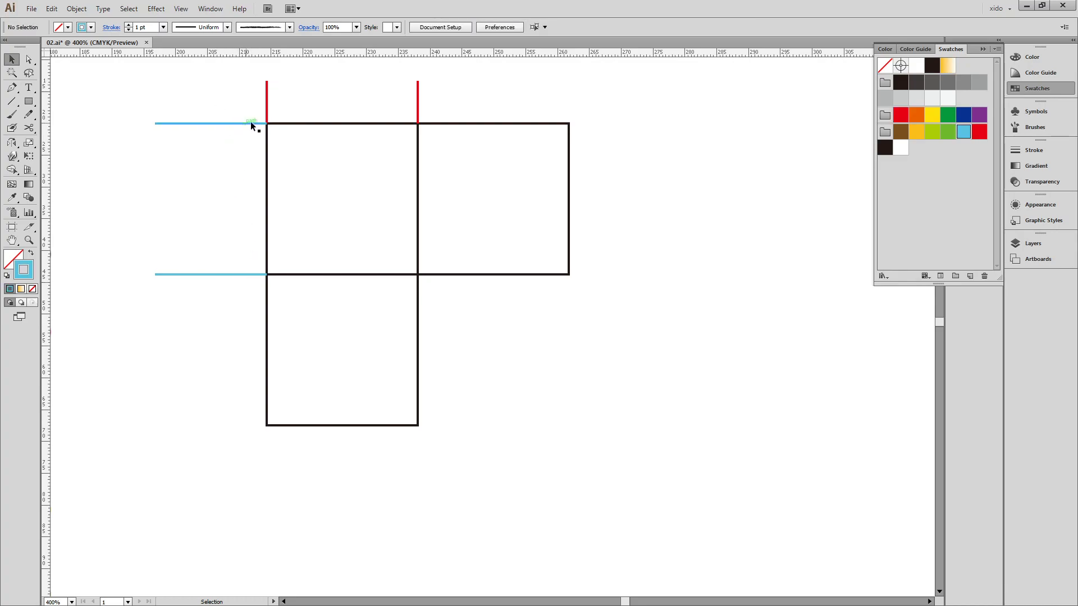
pyautogui.click(474, 123)
pyautogui.keyDown('shift'); pyautogui.click(352, 369); pyautogui.keyUp('shift')
pyautogui.press('Delete')
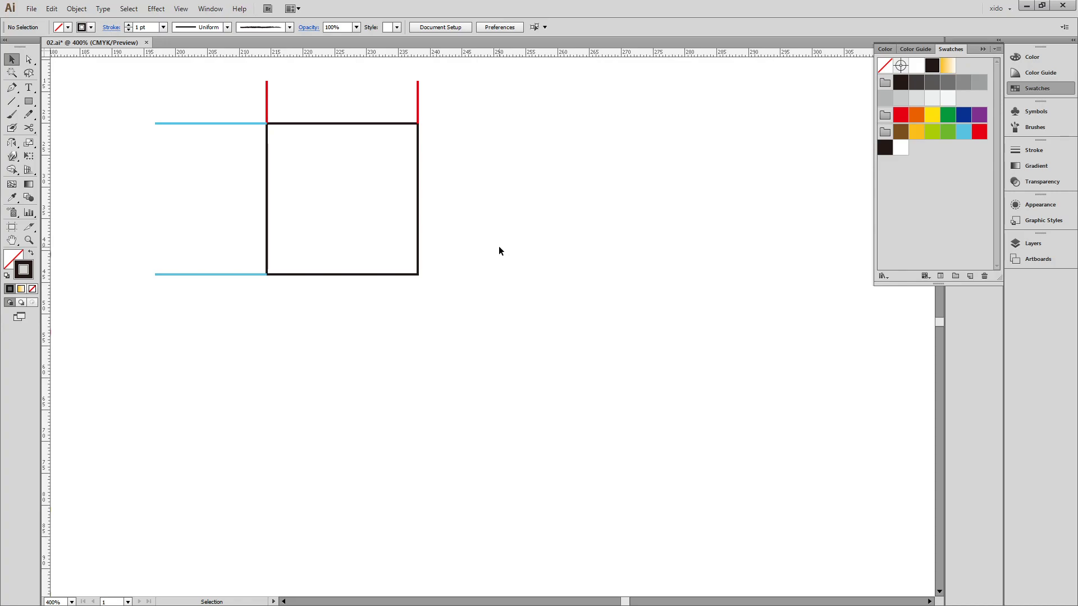
# - Draw a second square of about 23.8 mm beside the first, crossed by a horizontal line about 37.7 mm and a vertical line about 36 mm long
pyautogui.moveTo(566, 269); pyautogui.dragTo(408, 262)
pyautogui.click(29, 101)
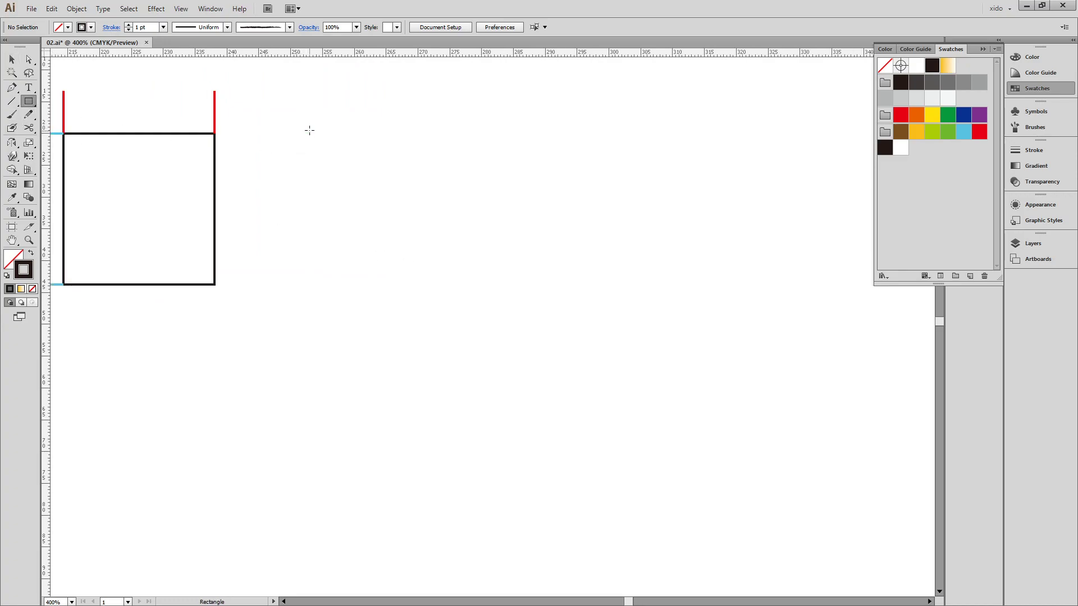
pyautogui.moveTo(309, 134); pyautogui.dragTo(461, 214)
pyautogui.click(11, 102)
pyautogui.moveTo(274, 222); pyautogui.dragTo(513, 222)
pyautogui.moveTo(404, 111); pyautogui.dragTo(429, 340)
# - Divide the new square along both crossing lines with Pathfinder Divide and ungroup the resulting pieces
pyautogui.press('v')
pyautogui.moveTo(503, 269); pyautogui.dragTo(340, 186)
pyautogui.click(1042, 88)
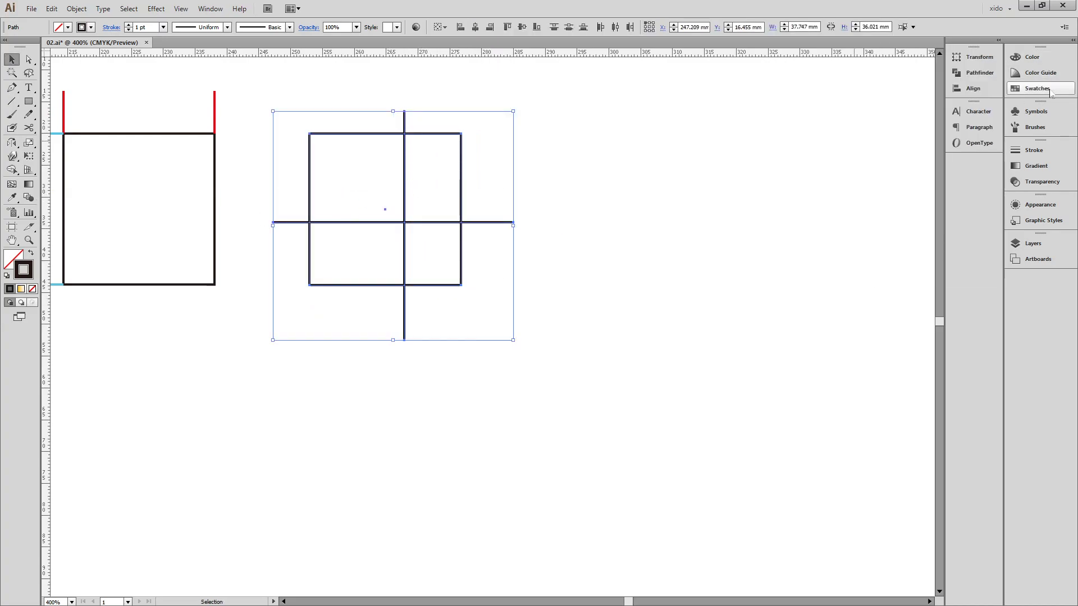
pyautogui.click(975, 76)
pyautogui.click(827, 103)
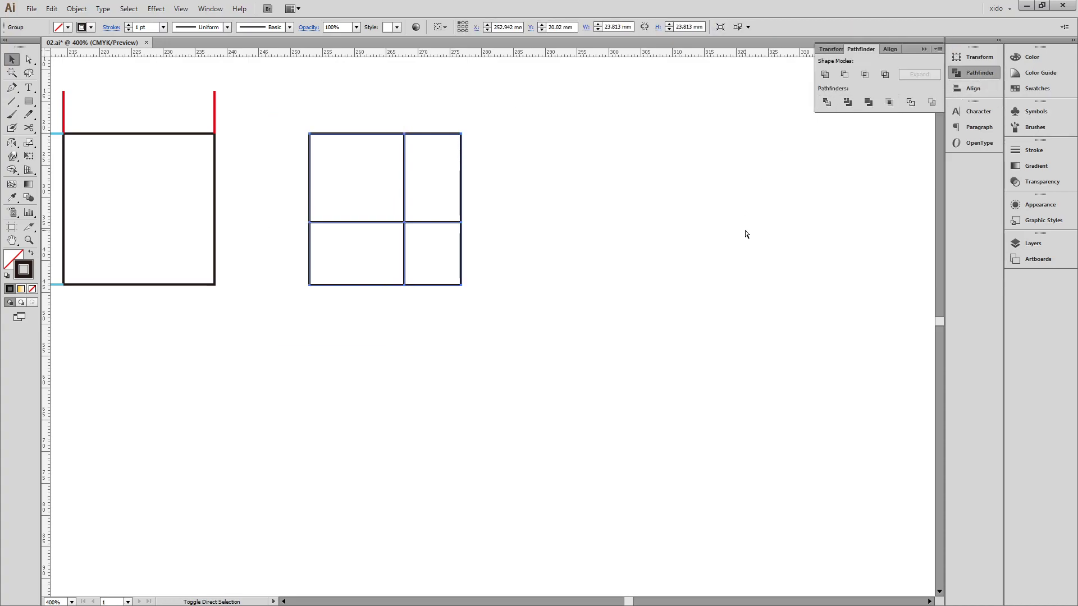
pyautogui.hotkey('shift', 'ctrl', 'g')
pyautogui.click(464, 333)
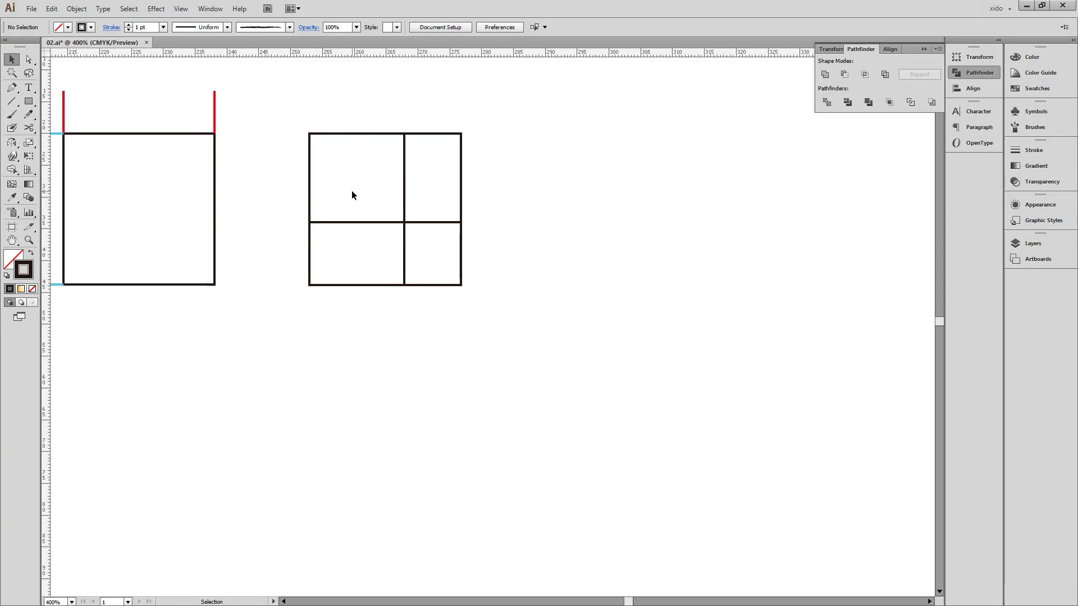
# - Fill the divided square's pieces: upper-right green, lower-left light blue, lower-right magenta and upper-left pale yellow
pyautogui.click(440, 162)
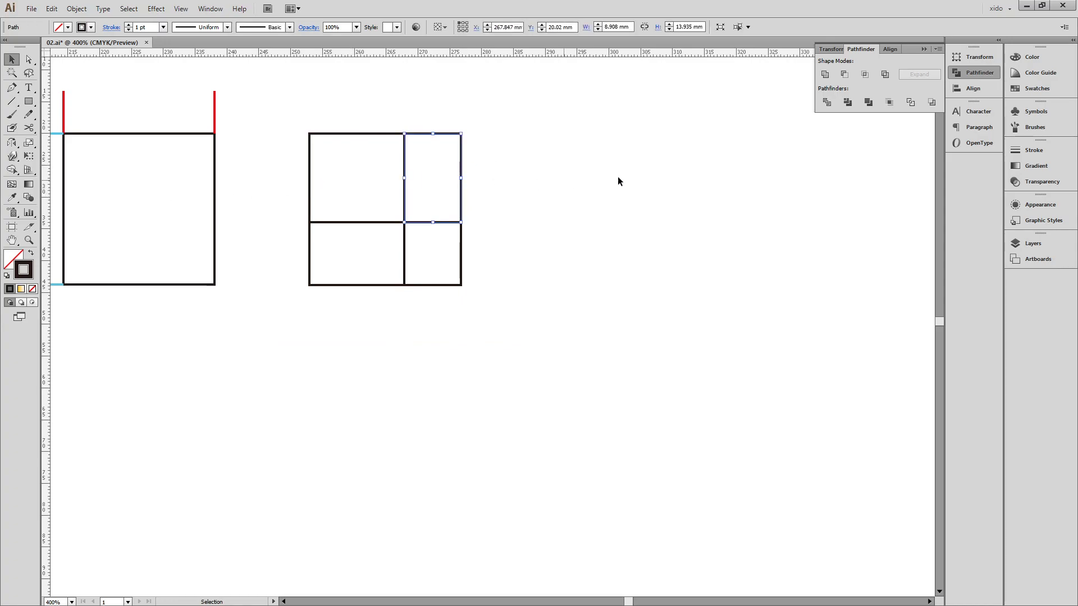
pyautogui.click(1014, 61)
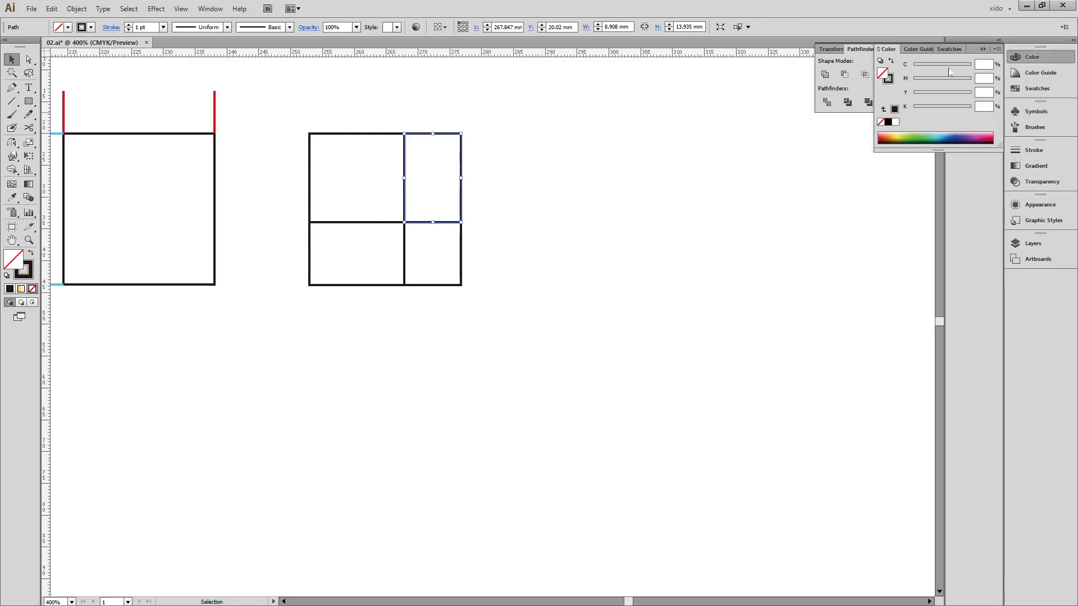
pyautogui.click(901, 136)
pyautogui.moveTo(355, 308); pyautogui.dragTo(314, 271)
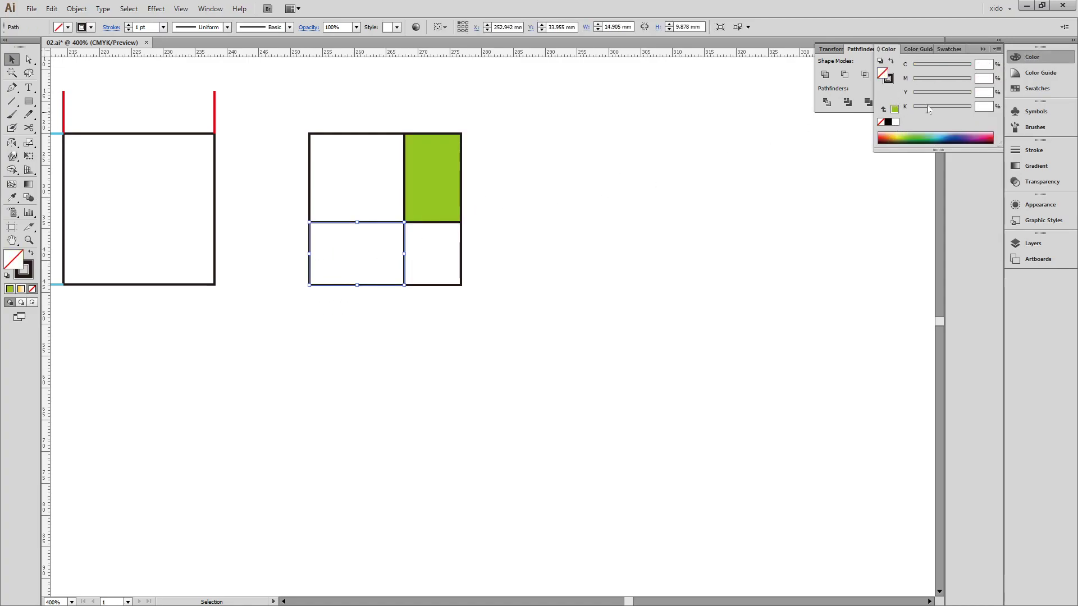
pyautogui.click(941, 135)
pyautogui.moveTo(475, 302); pyautogui.dragTo(448, 274)
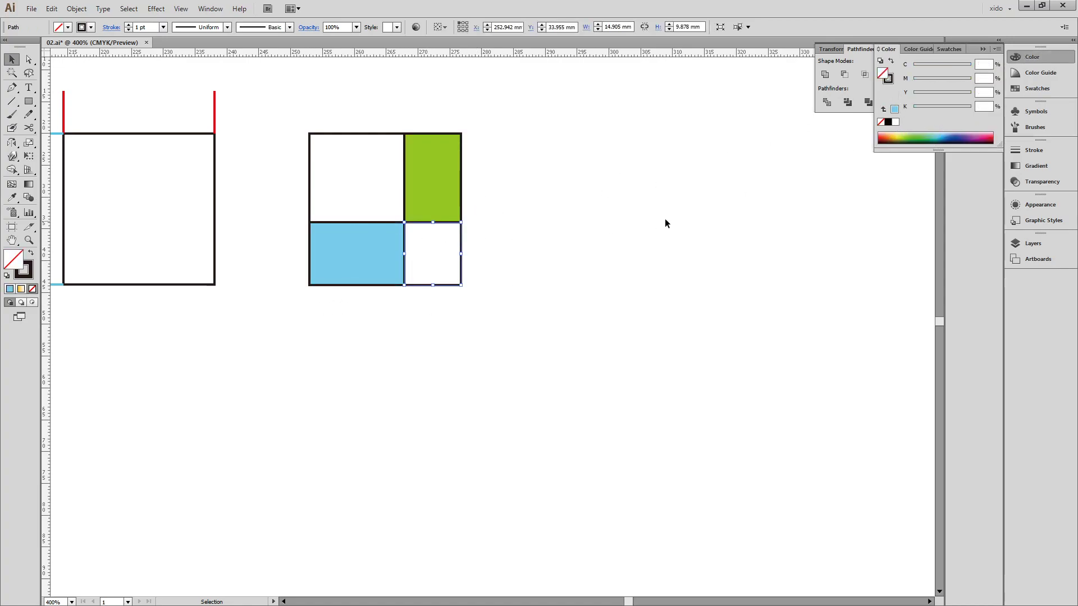
pyautogui.click(984, 139)
pyautogui.moveTo(289, 116); pyautogui.dragTo(362, 149)
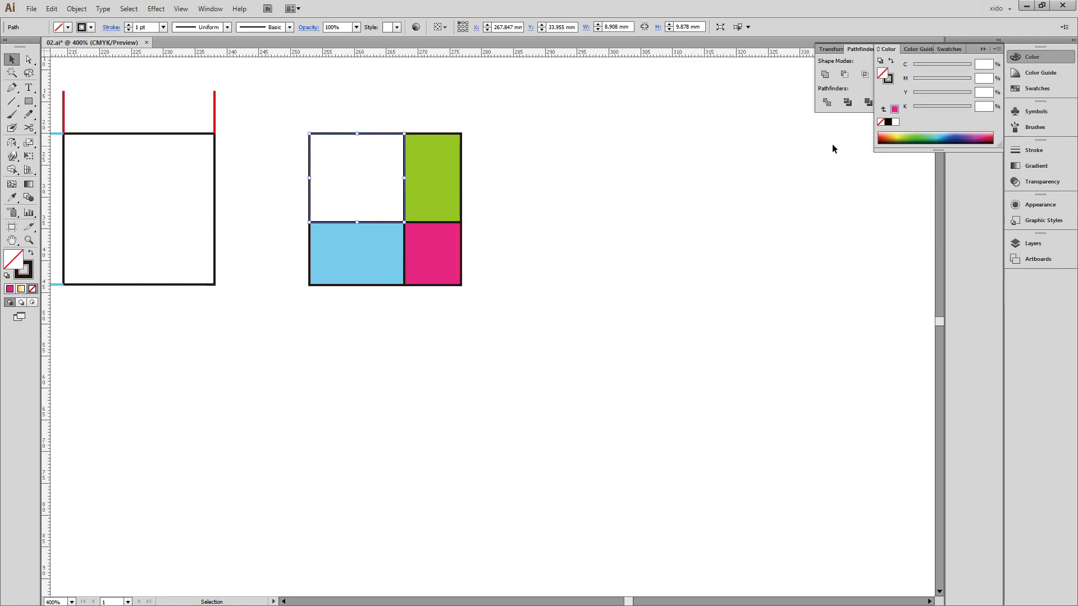
pyautogui.click(893, 137)
# - Remove the stroke from the four coloured pieces and group them
pyautogui.moveTo(501, 320); pyautogui.dragTo(356, 174)
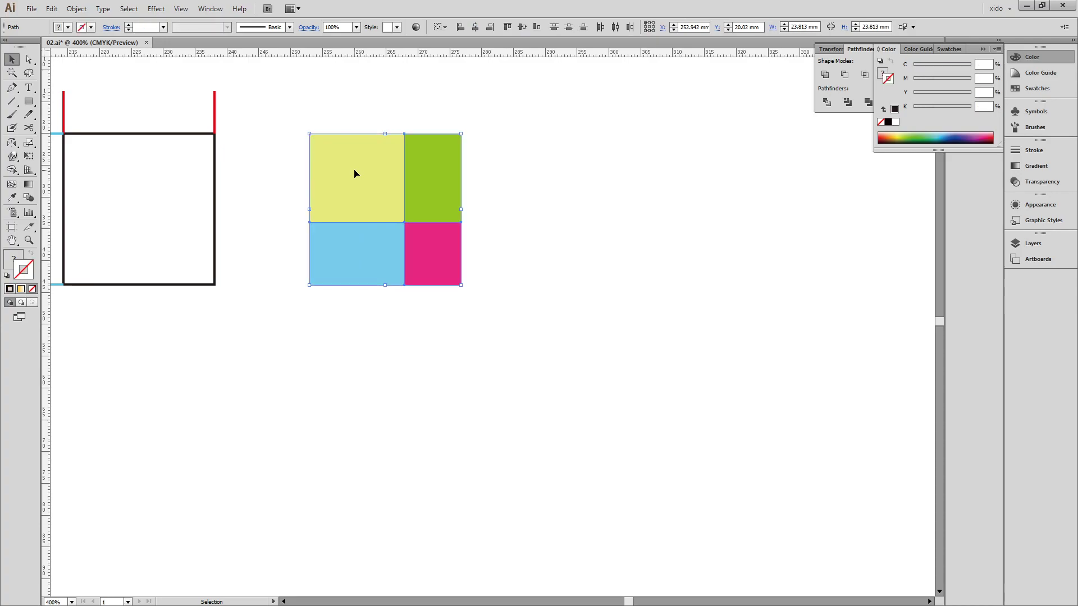
pyautogui.hotkey('ctrl', 'g')
pyautogui.click(528, 229)
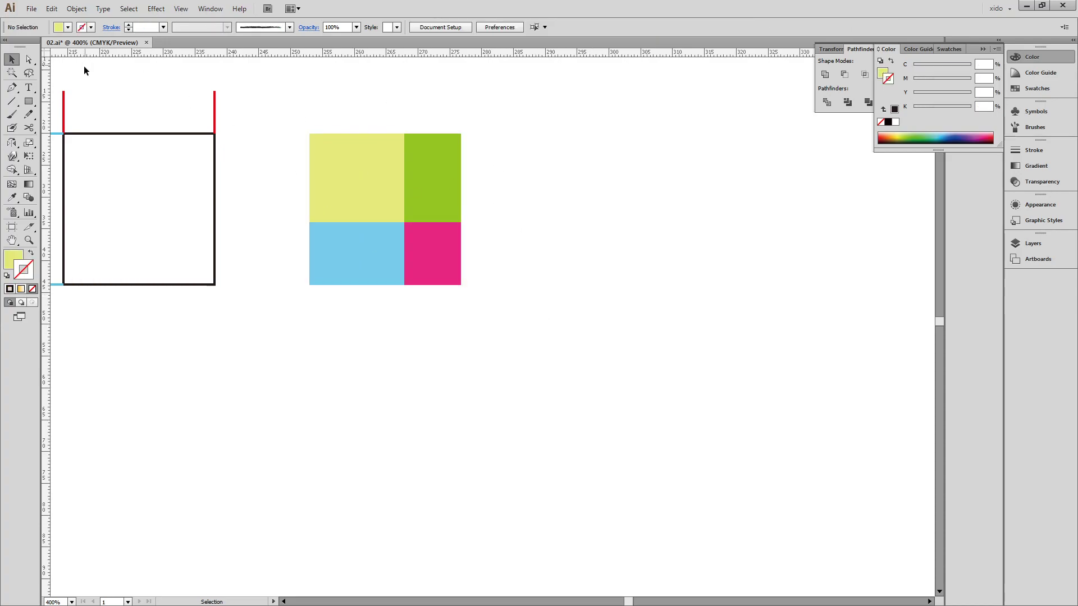
# - Copy a red line to the coloured square's top-left corner, and copy that line with the square horizontally so the squares adjoin
pyautogui.moveTo(63, 100); pyautogui.dragTo(309, 100)
pyautogui.keyDown('shift'); pyautogui.click(335, 207); pyautogui.keyUp('shift')
pyautogui.moveTo(335, 207); pyautogui.dragTo(487, 172)
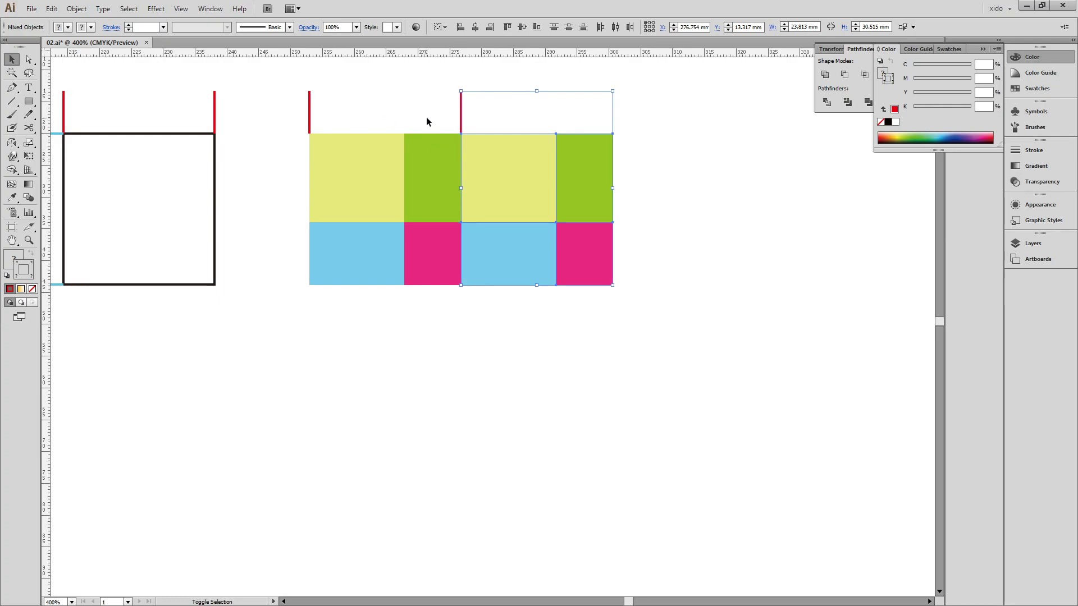
pyautogui.click(238, 128)
# - Draw a horizontal line about 12.3 mm long, level with the coloured square's top edge on its left side, and give it a blue stroke
pyautogui.press('\\')
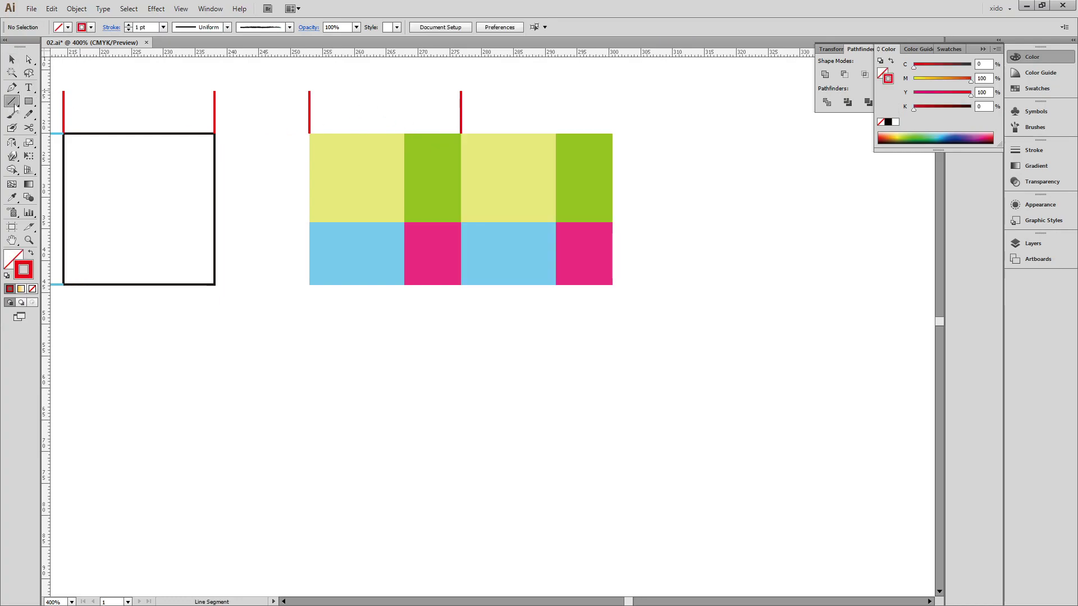
pyautogui.moveTo(304, 134); pyautogui.dragTo(224, 134)
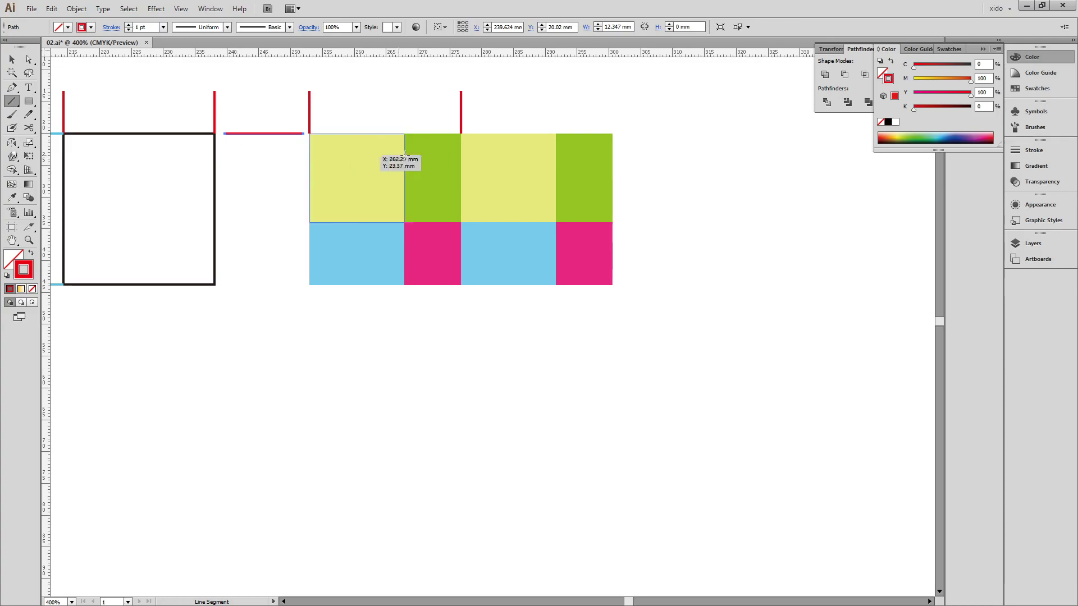
pyautogui.press('v')
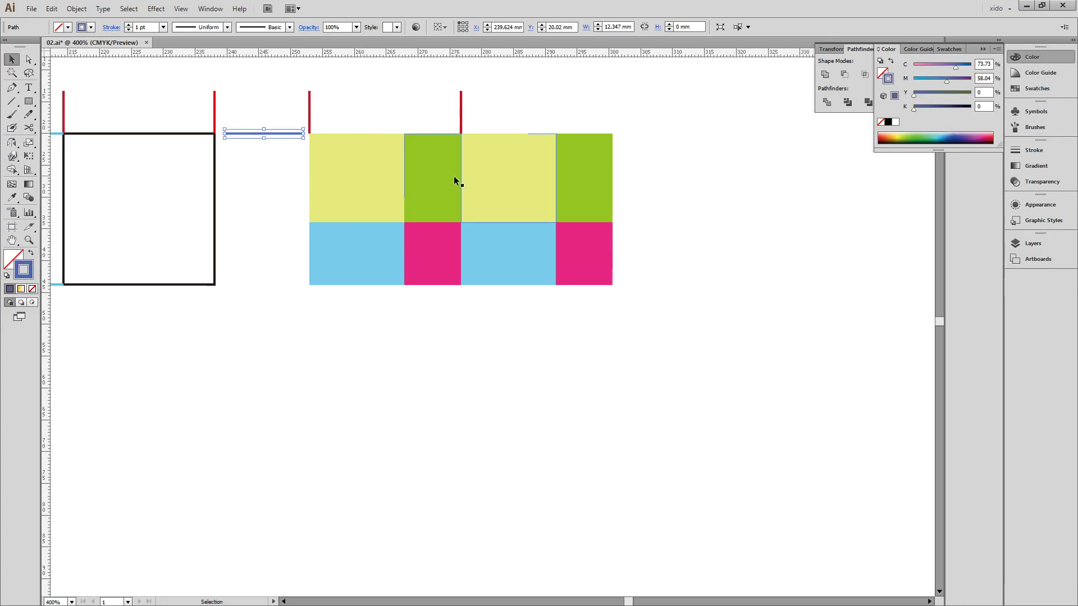
# - Copy the blue line and both coloured squares straight down so the copies adjoin the squares' bottom edge
pyautogui.keyDown('shift'); pyautogui.click(455, 174); pyautogui.keyUp('shift')
pyautogui.keyDown('shift'); pyautogui.click(541, 176); pyautogui.keyUp('shift')
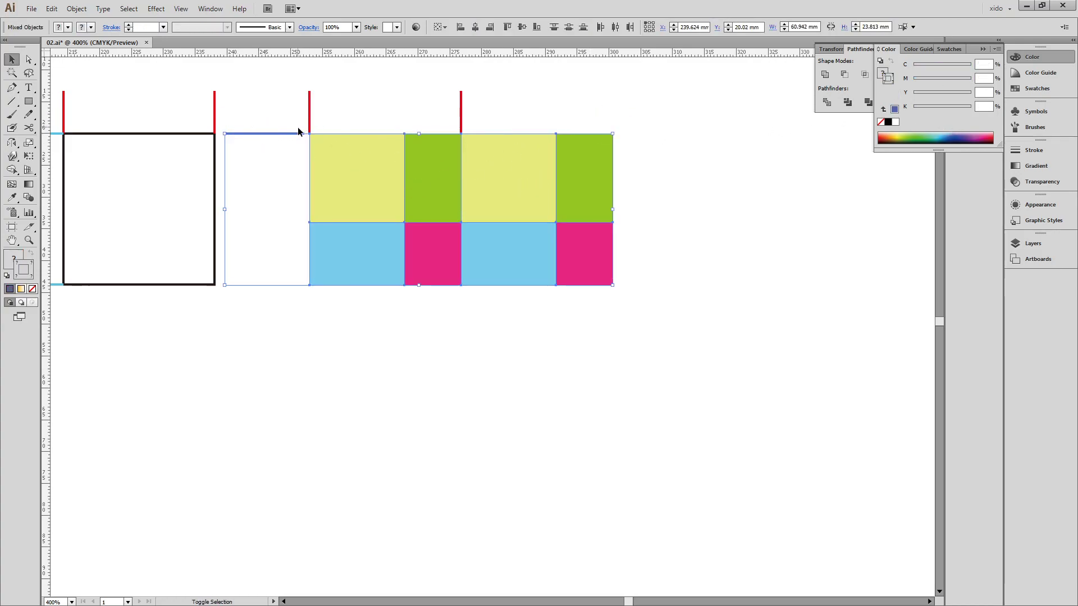
pyautogui.moveTo(326, 151); pyautogui.dragTo(337, 295)
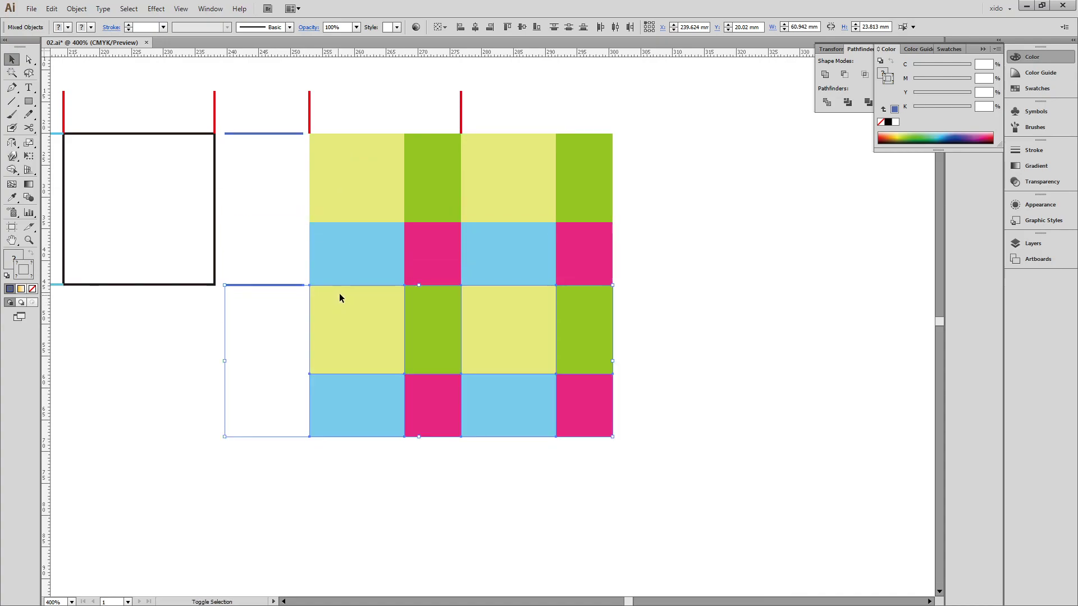
pyautogui.click(734, 316)
pyautogui.moveTo(735, 316); pyautogui.dragTo(771, 319)
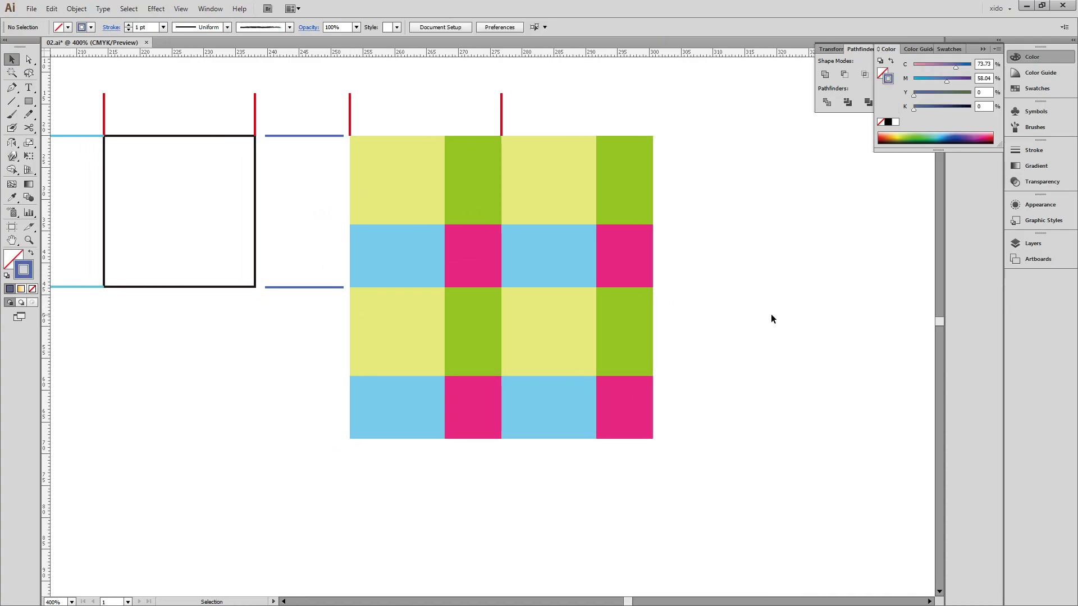
pyautogui.click(452, 246)
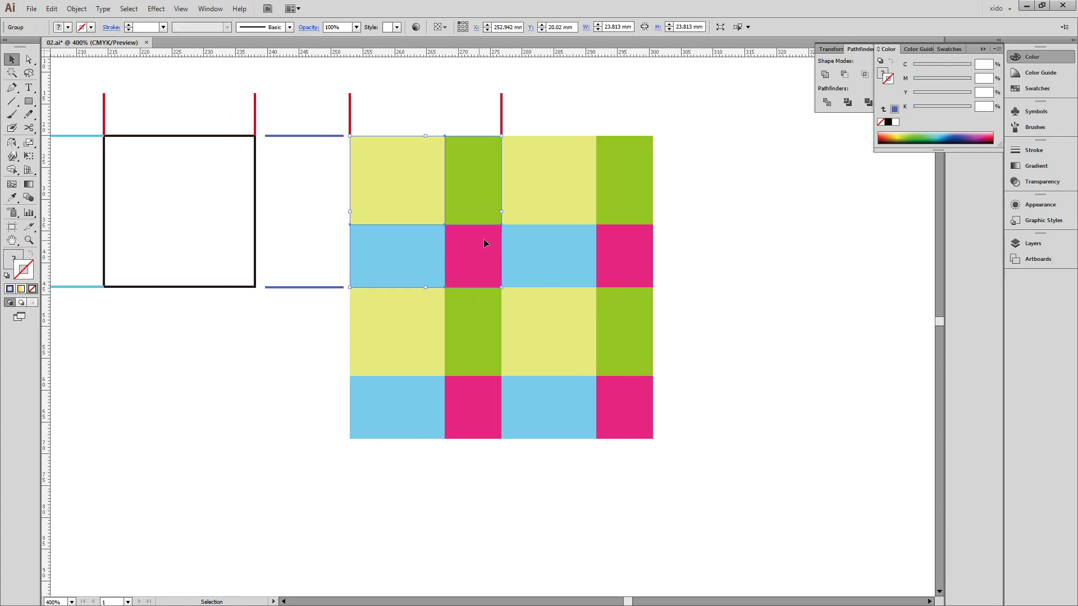
pyautogui.click(818, 287)
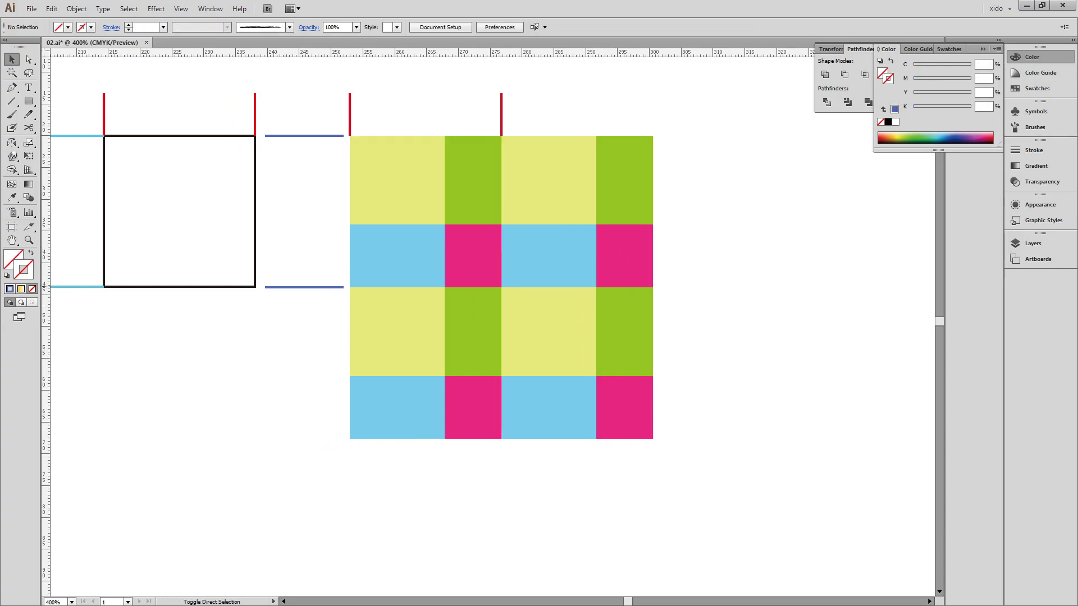
pyautogui.moveTo(346, 133); pyautogui.dragTo(503, 290)
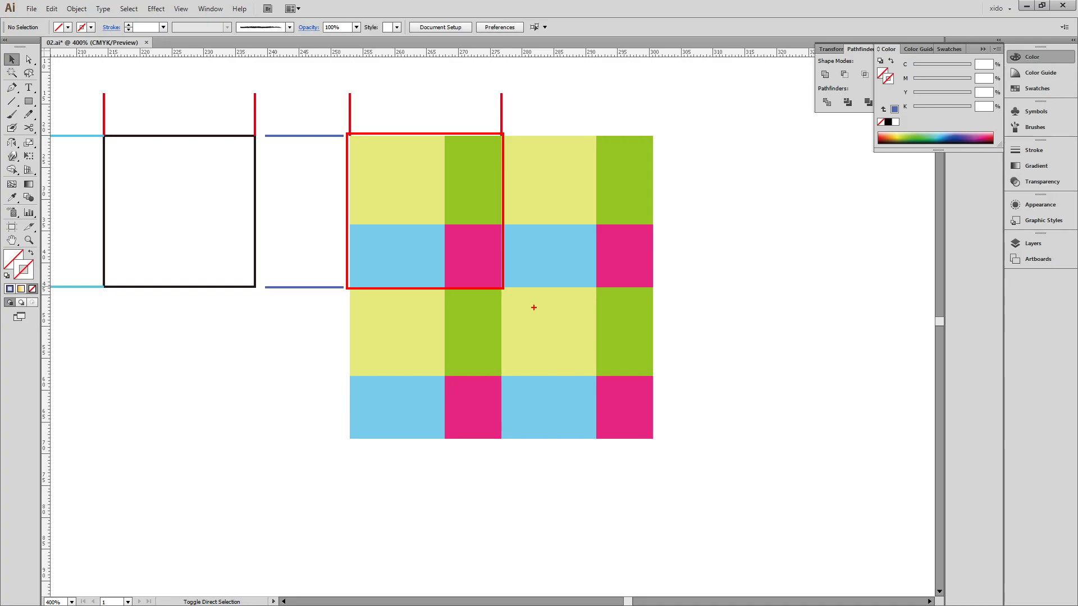
pyautogui.hotkey('ctrl', 'z')
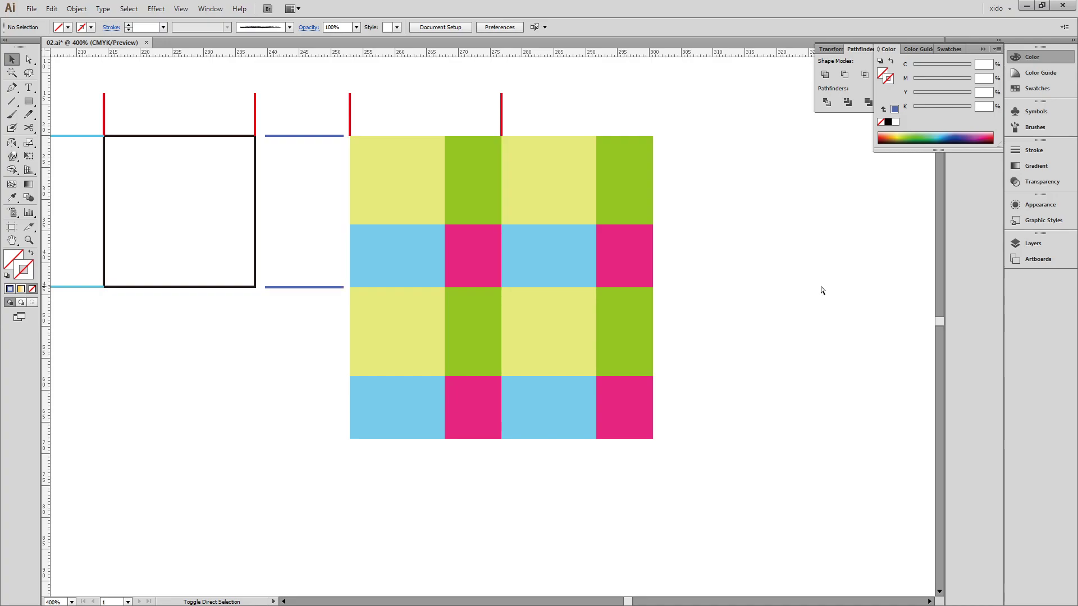
# - Delete the three copied coloured squares, keeping the original and its red and blue lines, and check the artwork in Outline view
pyautogui.click(427, 197)
pyautogui.click(862, 110)
pyautogui.click(967, 72)
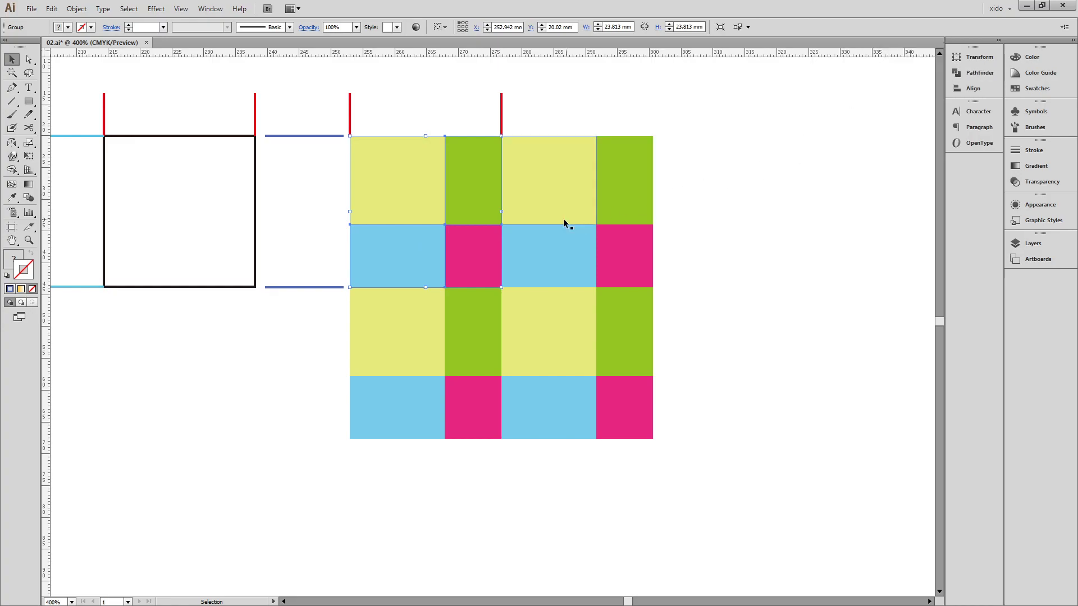
pyautogui.click(602, 259)
pyautogui.keyDown('shift'); pyautogui.click(599, 366); pyautogui.keyUp('shift')
pyautogui.keyDown('shift'); pyautogui.click(399, 375); pyautogui.keyUp('shift')
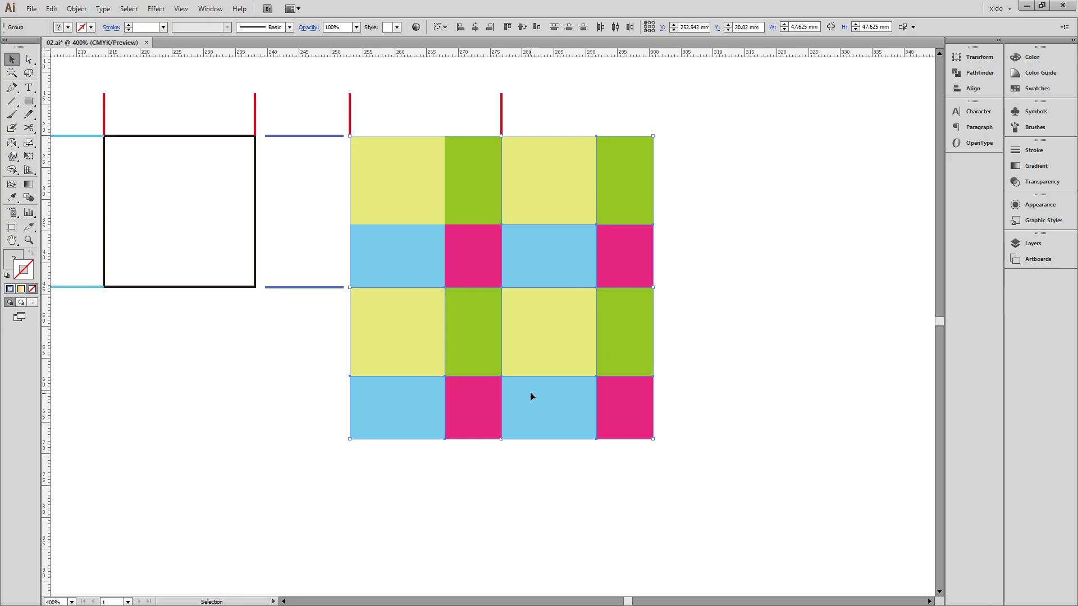
pyautogui.press('Delete')
pyautogui.hotkey('ctrl', 'y')
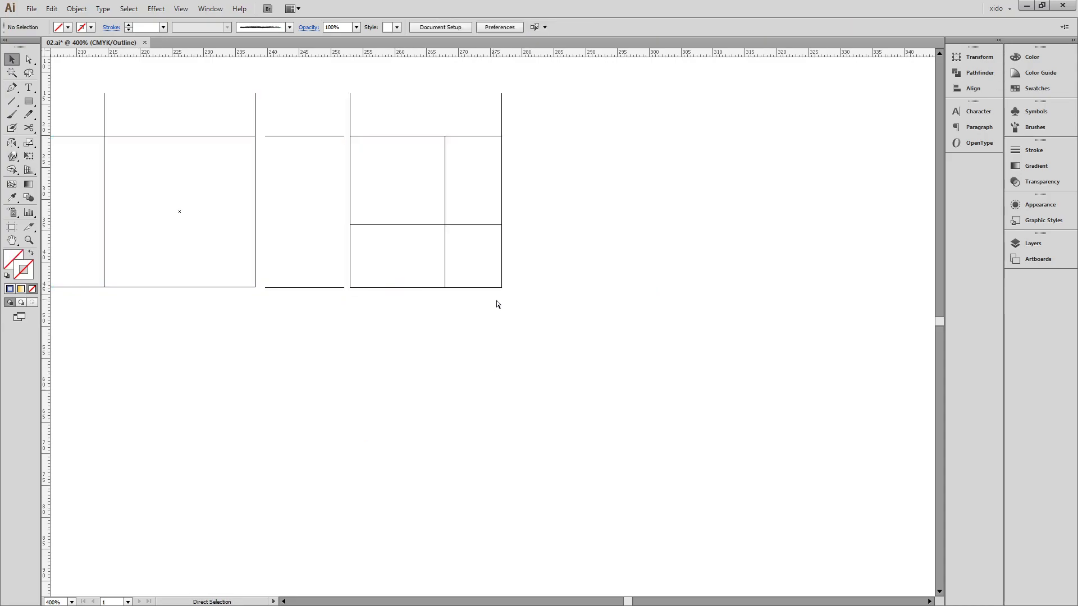
pyautogui.hotkey('ctrl', 'y')
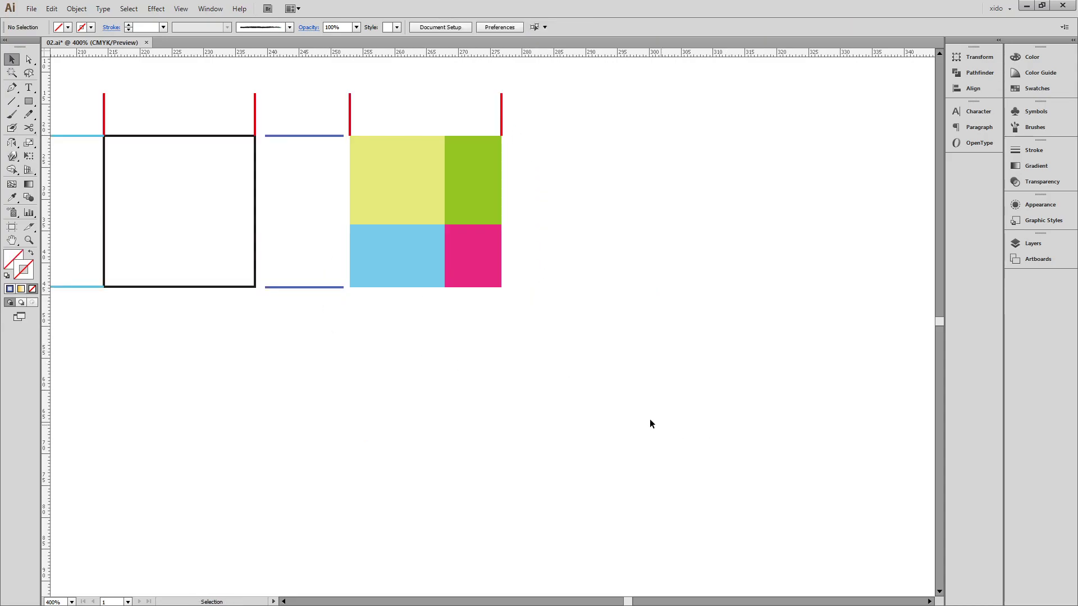
# - Add the grouped four-colour square to the swatches as a new pattern
pyautogui.click(459, 274)
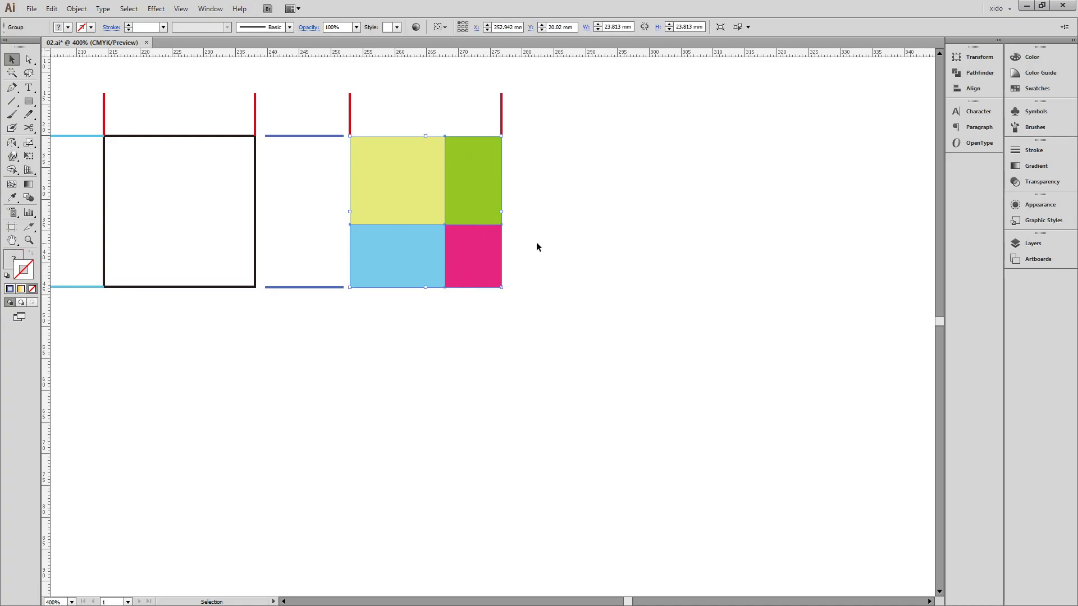
pyautogui.click(1051, 94)
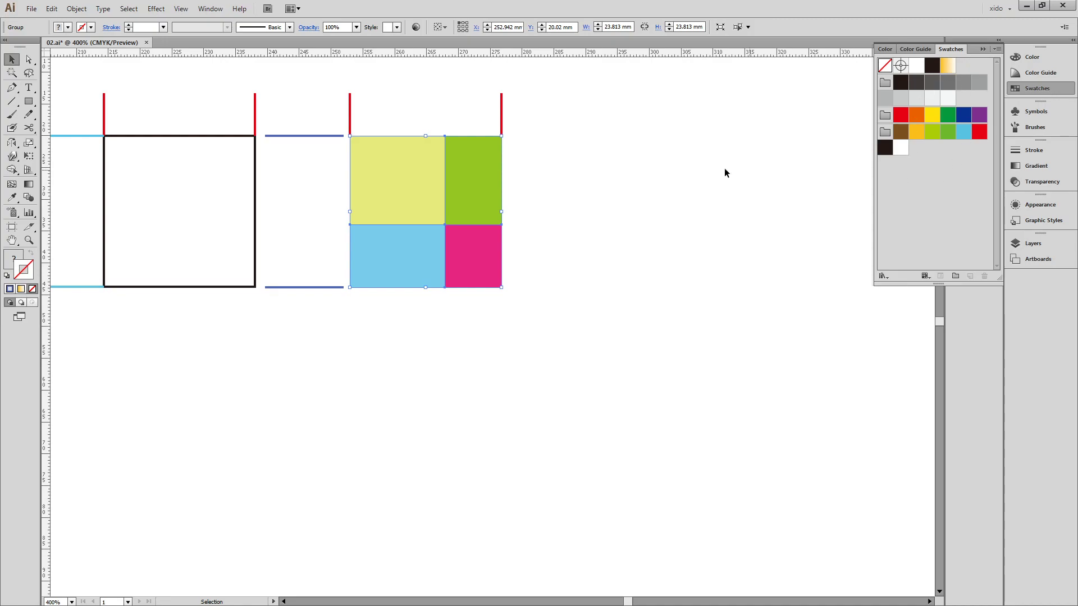
pyautogui.moveTo(436, 179); pyautogui.dragTo(915, 156)
pyautogui.moveTo(450, 180); pyautogui.dragTo(975, 70)
pyautogui.click(696, 234)
# - Draw a rectangle about 68 × 57 mm on the empty area beside the coloured square and fill it with the new four-colour pattern swatch
pyautogui.moveTo(758, 299); pyautogui.dragTo(384, 284)
pyautogui.press('m')
pyautogui.moveTo(288, 121); pyautogui.dragTo(722, 484)
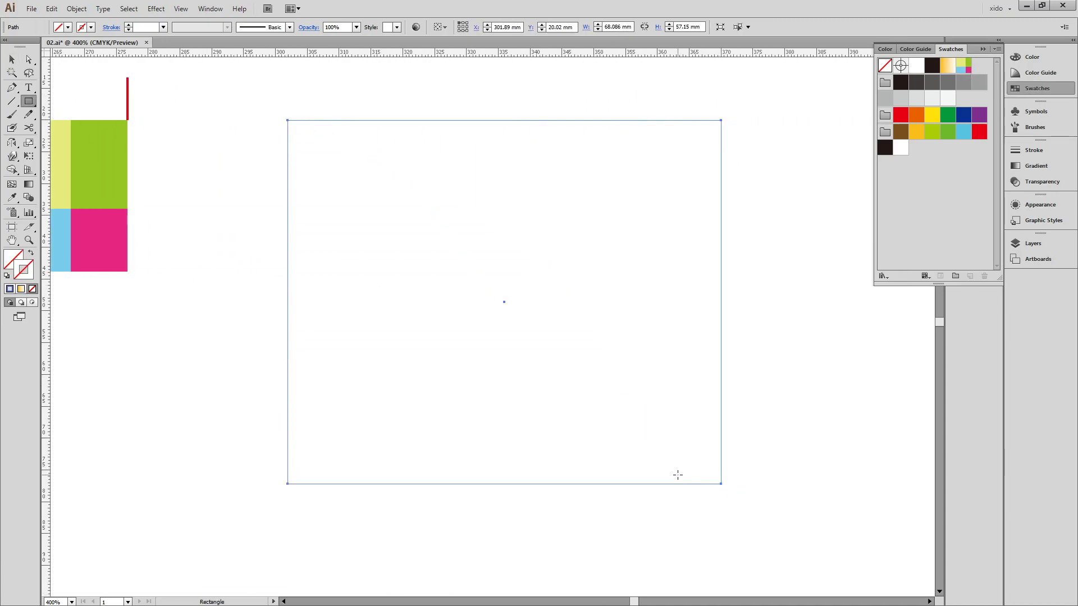
pyautogui.click(964, 66)
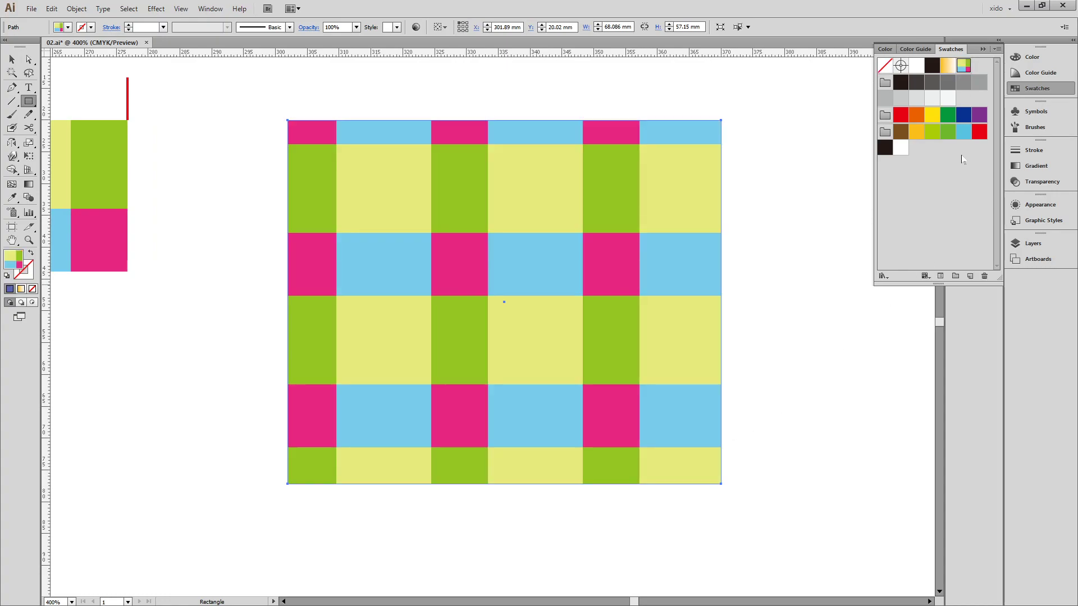
pyautogui.click(947, 65)
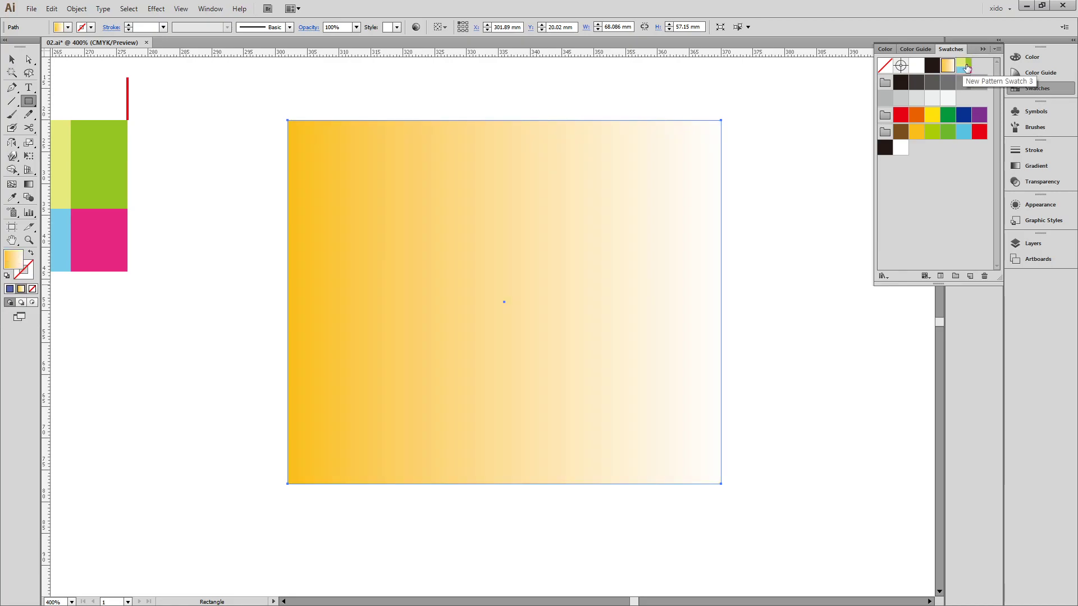
pyautogui.click(964, 67)
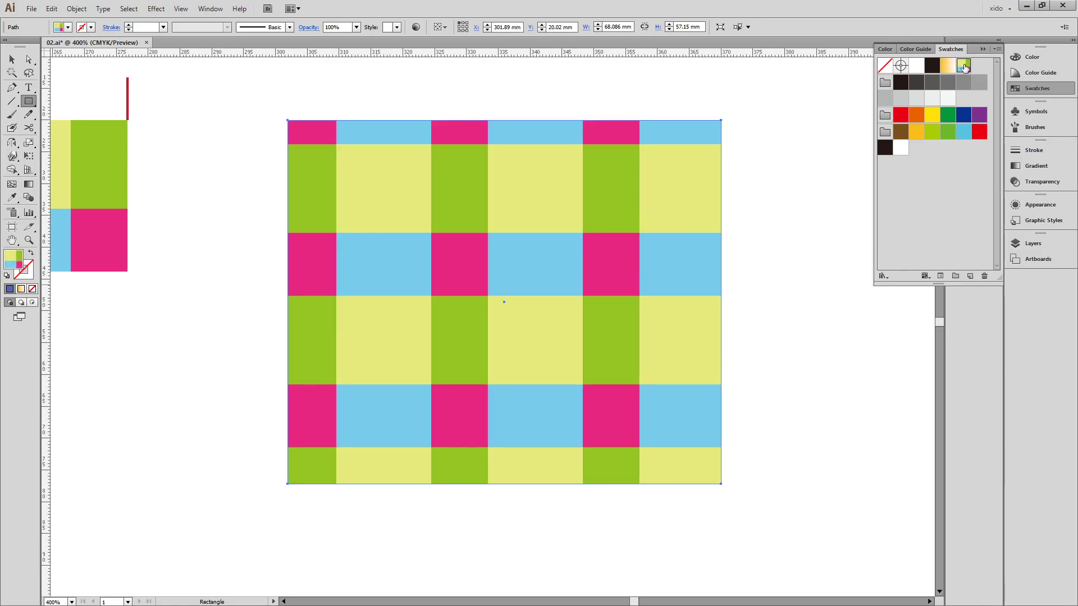
pyautogui.press('v')
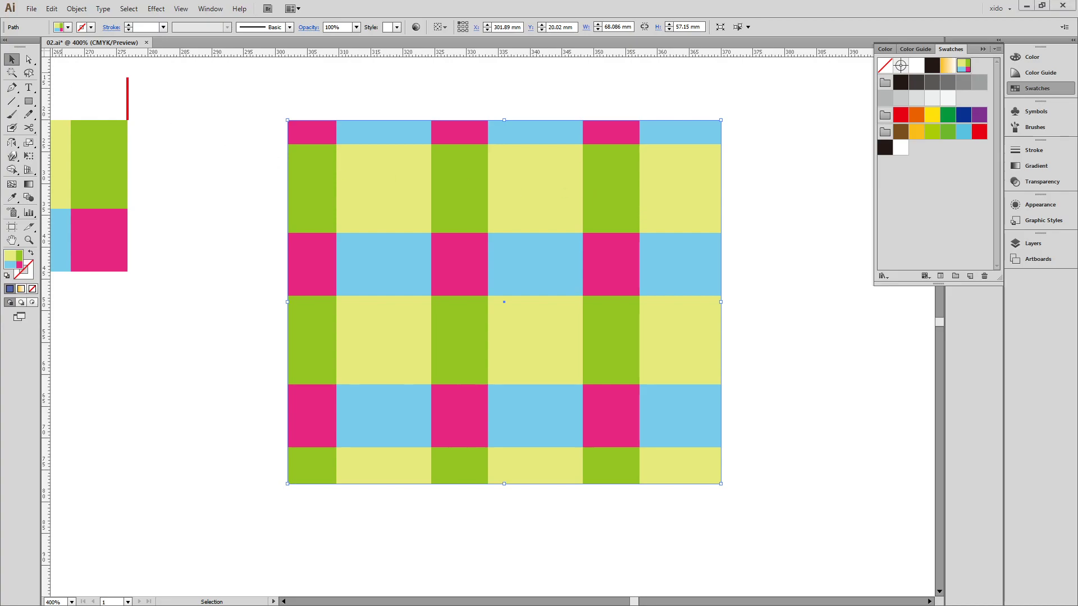
# - Switch to the exam PDF in Adobe Acrobat Reader and examine how the plaid sample's stripes repeat
pyautogui.hotkey('alt', 'Tab')
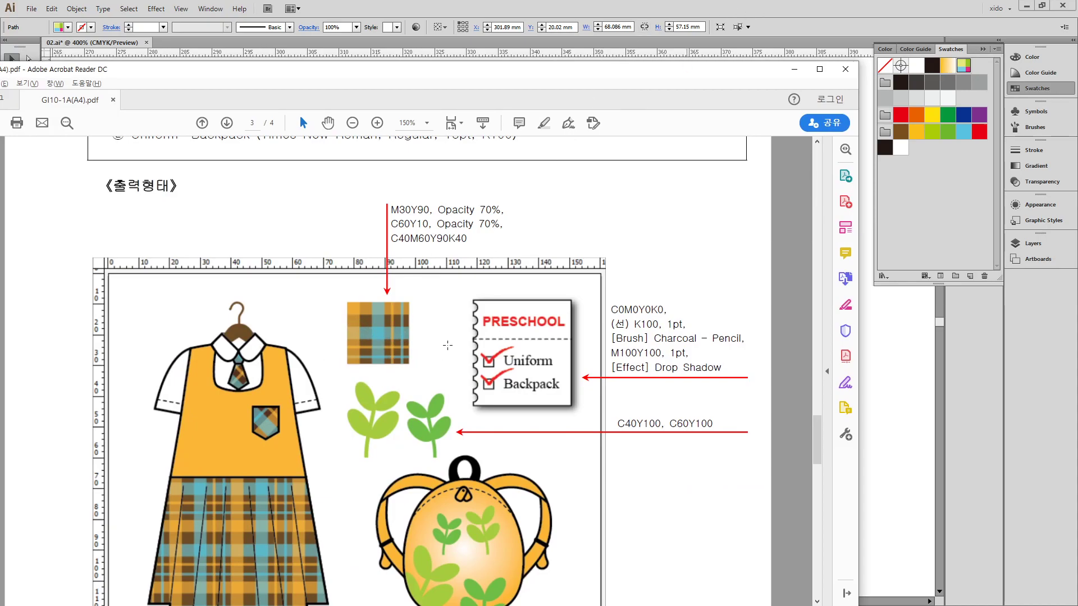
pyautogui.moveTo(352, 303); pyautogui.dragTo(356, 370)
pyautogui.moveTo(348, 309); pyautogui.dragTo(437, 309)
pyautogui.moveTo(360, 317); pyautogui.dragTo(409, 364)
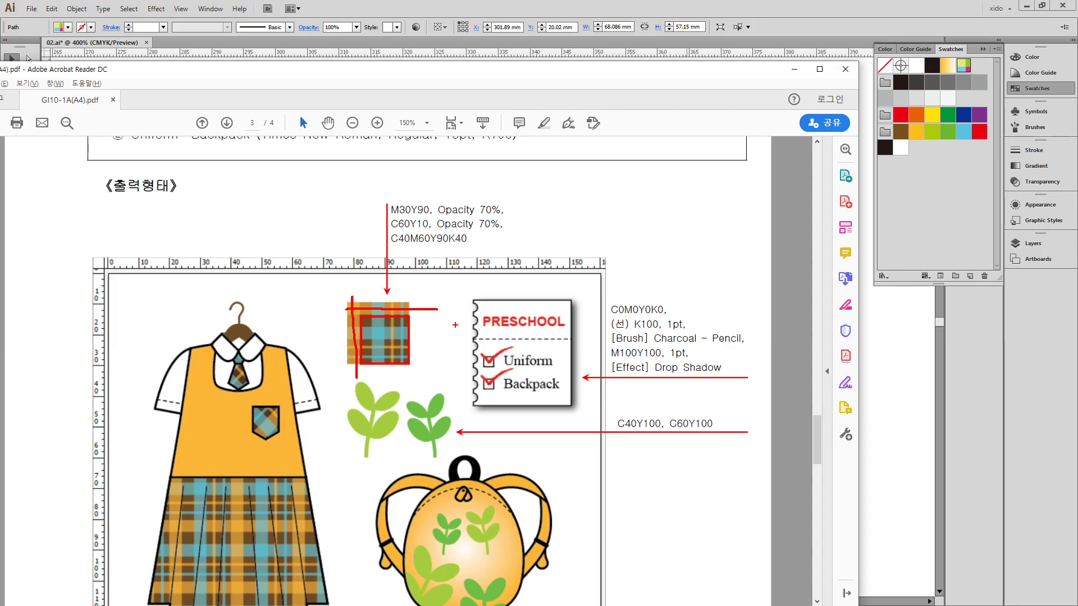
# - Switch back to Illustrator and delete the pattern-filled rectangle and the original four-colour square with its guide lines
pyautogui.press('Escape')
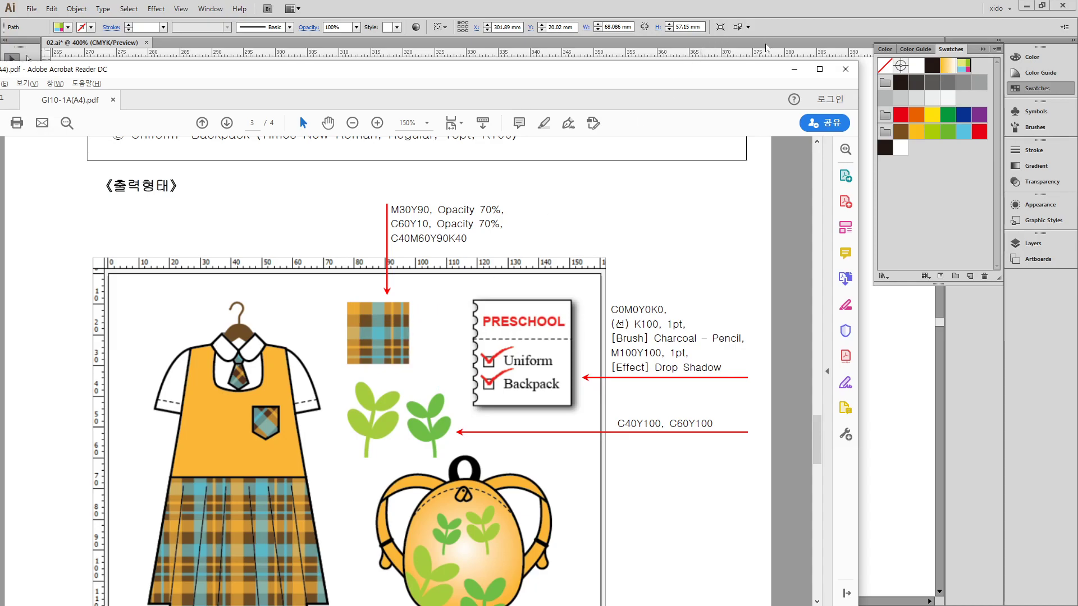
pyautogui.moveTo(755, 74); pyautogui.dragTo(33, 138)
pyautogui.click(347, 234)
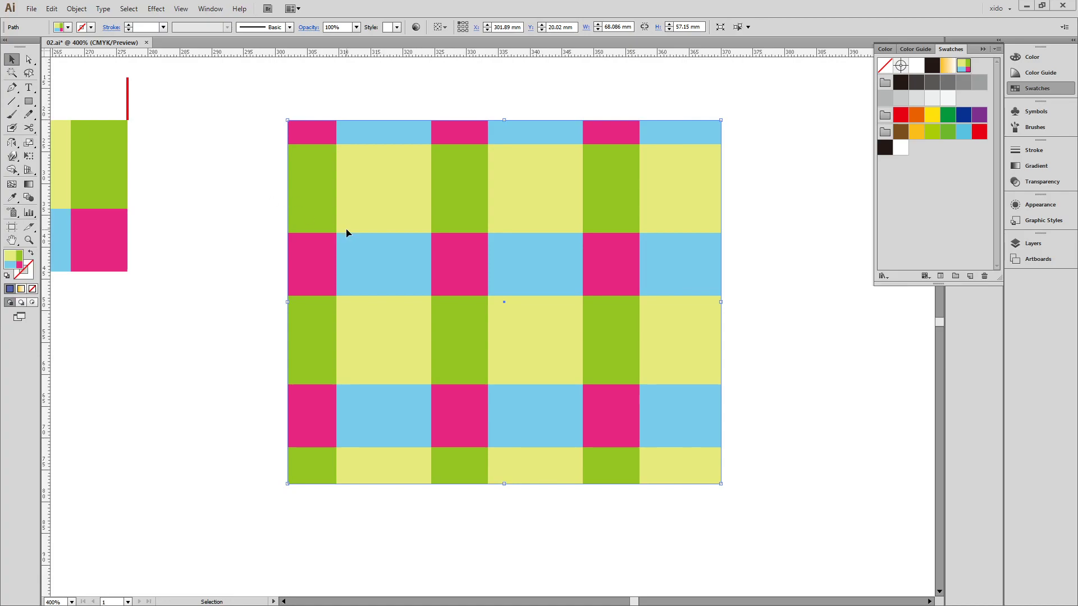
pyautogui.press('Delete')
pyautogui.moveTo(191, 312); pyautogui.dragTo(87, 92)
pyautogui.press('Delete')
# - Draw a square about 25.3 mm wide on the empty area and fill it with the brown swatch
pyautogui.click(12, 102)
pyautogui.click(29, 102)
pyautogui.moveTo(248, 142); pyautogui.dragTo(410, 304)
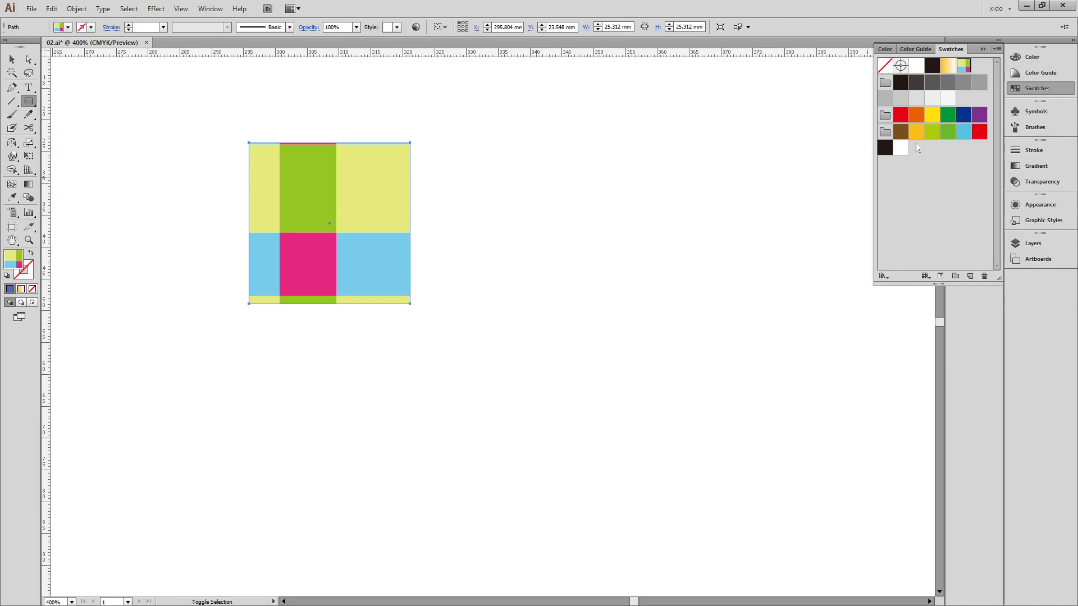
pyautogui.click(901, 134)
pyautogui.press('v')
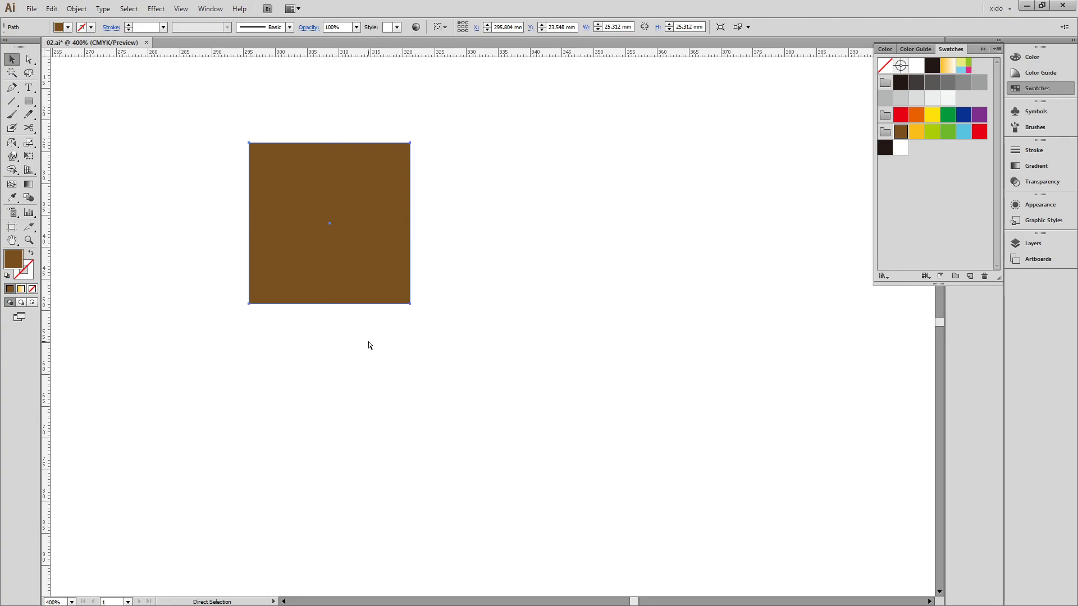
# - Copy the brown square in place twice, shrinking one into a 4.4 mm high top strip and one into a 4.5 mm wide left strip, both yellow
pyautogui.moveTo(329, 303); pyautogui.dragTo(348, 170)
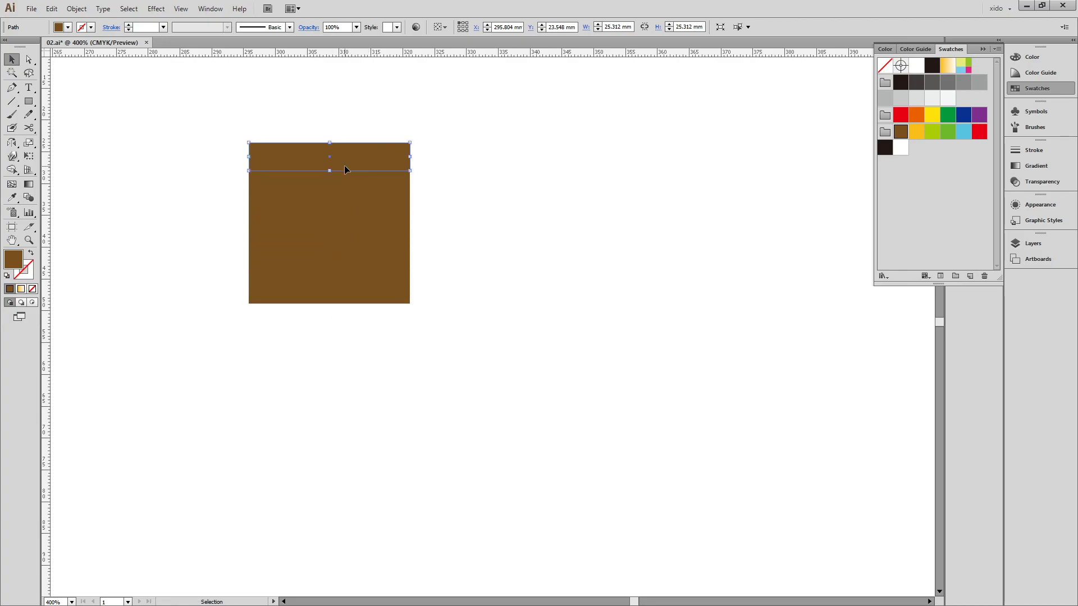
pyautogui.click(916, 132)
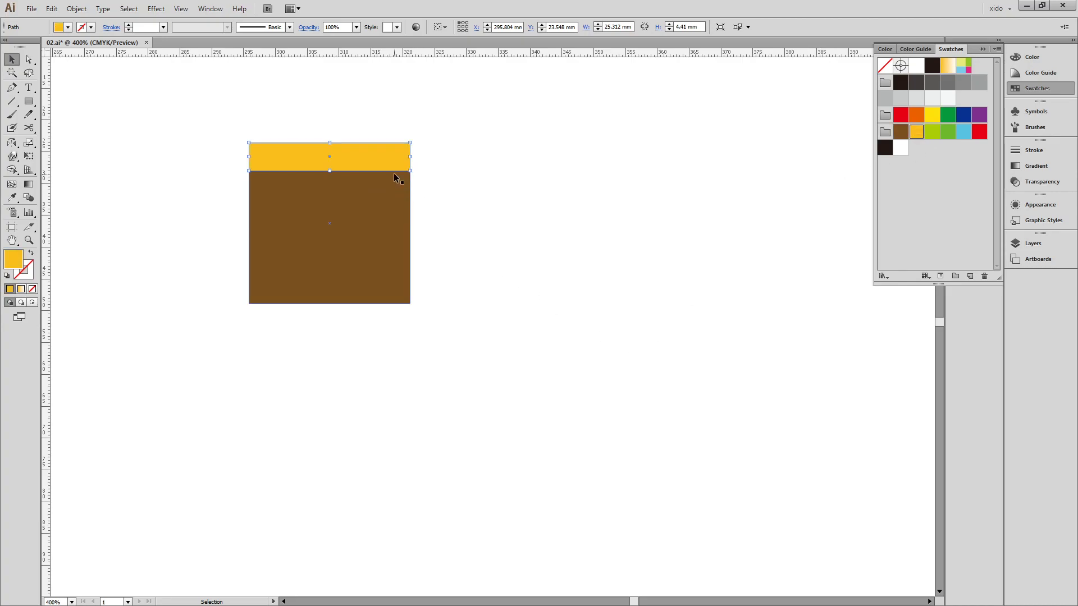
pyautogui.click(364, 266)
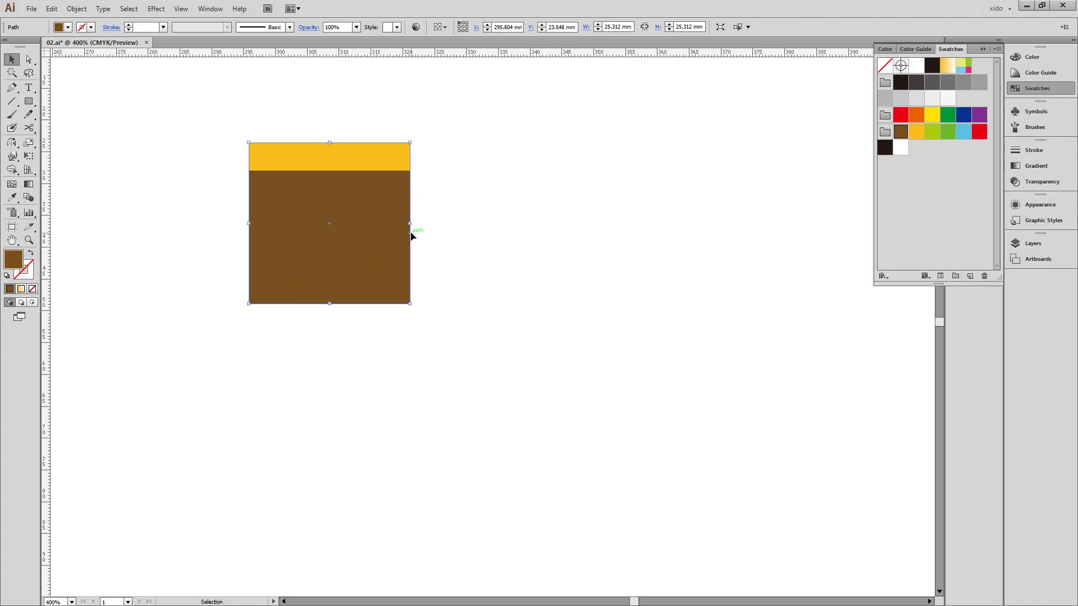
pyautogui.moveTo(411, 223); pyautogui.dragTo(360, 224)
pyautogui.moveTo(289, 225); pyautogui.dragTo(277, 224)
pyautogui.press('i')
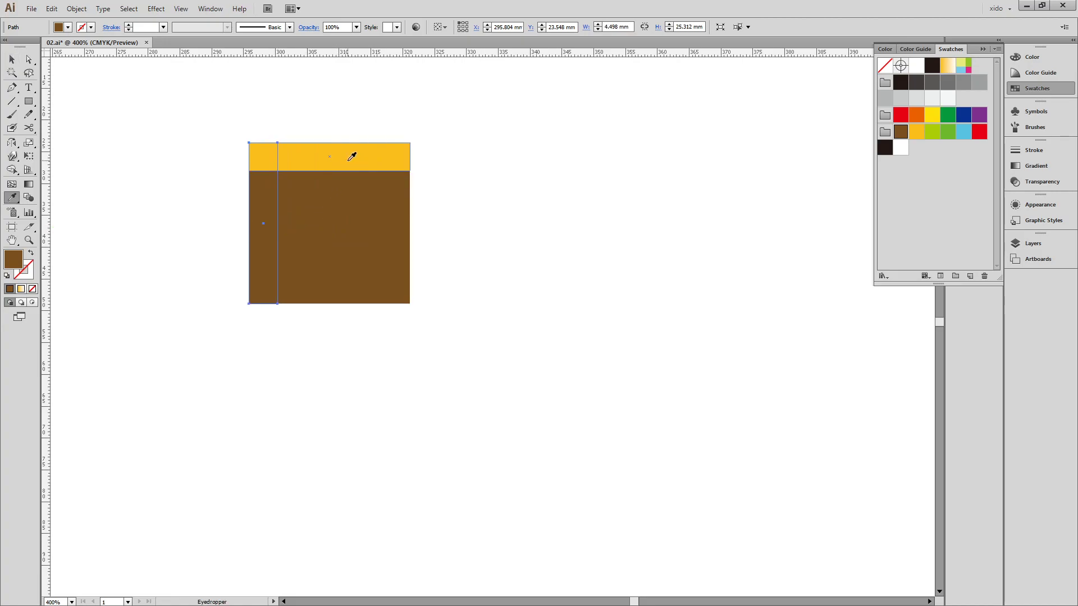
pyautogui.click(346, 159)
pyautogui.press('v')
pyautogui.click(532, 273)
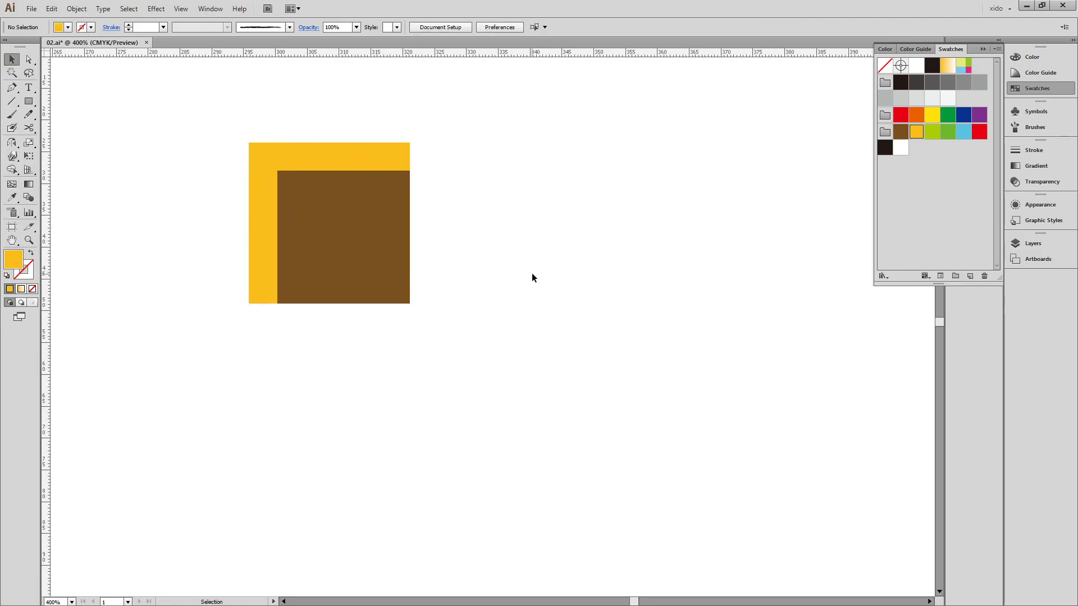
# - Set the opacity of the horizontal yellow strip along the square's upper edge to 70%
pyautogui.click(269, 200)
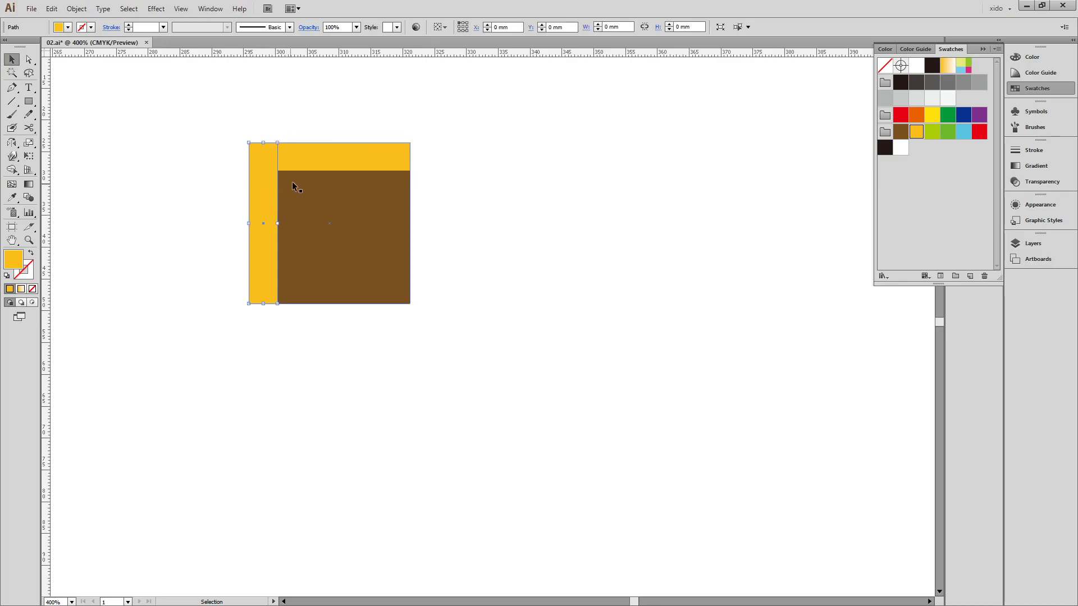
pyautogui.keyDown('shift'); pyautogui.click(324, 171); pyautogui.keyUp('shift')
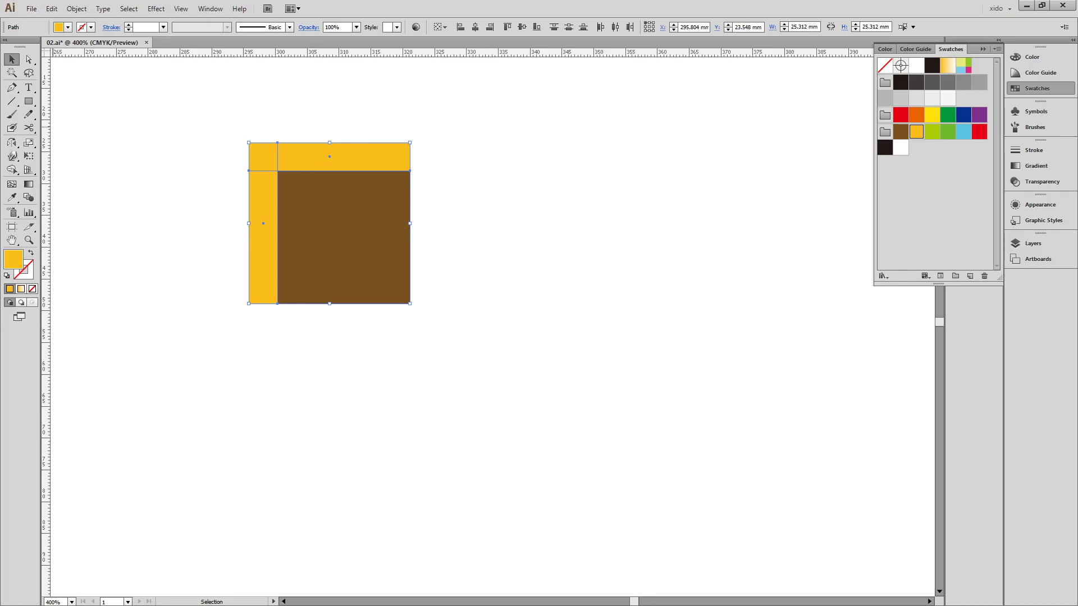
pyautogui.click(602, 304)
pyautogui.click(341, 166)
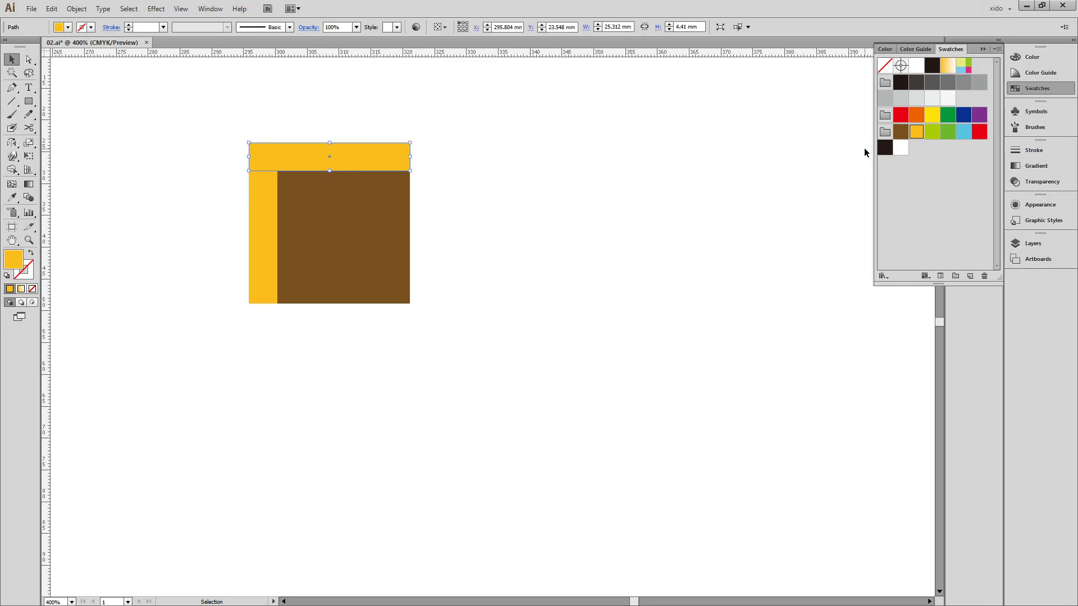
pyautogui.click(1042, 181)
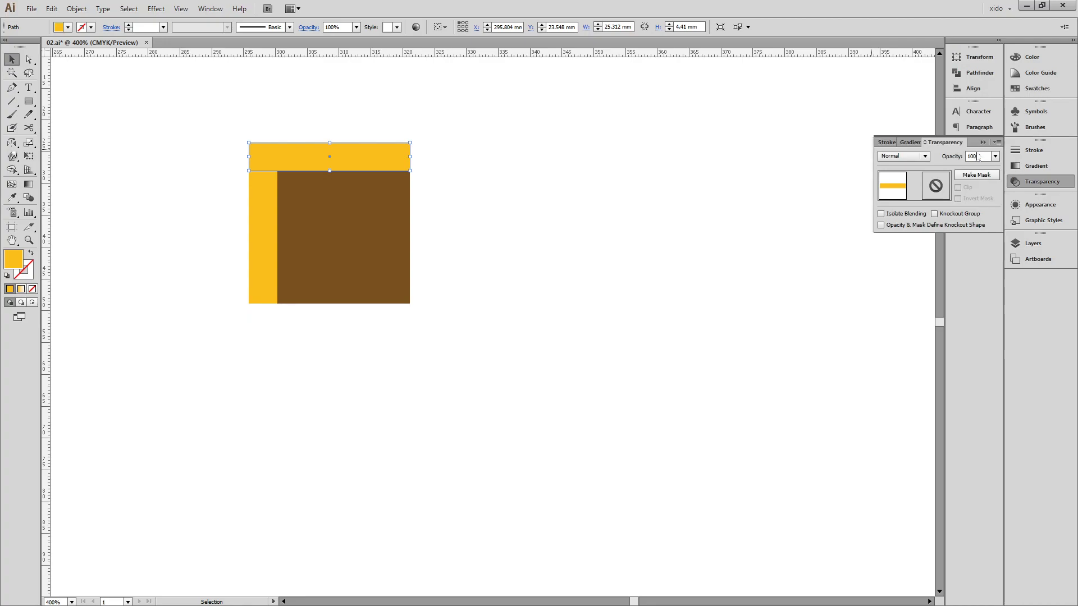
pyautogui.click(986, 158)
pyautogui.write('70')
pyautogui.press('Return')
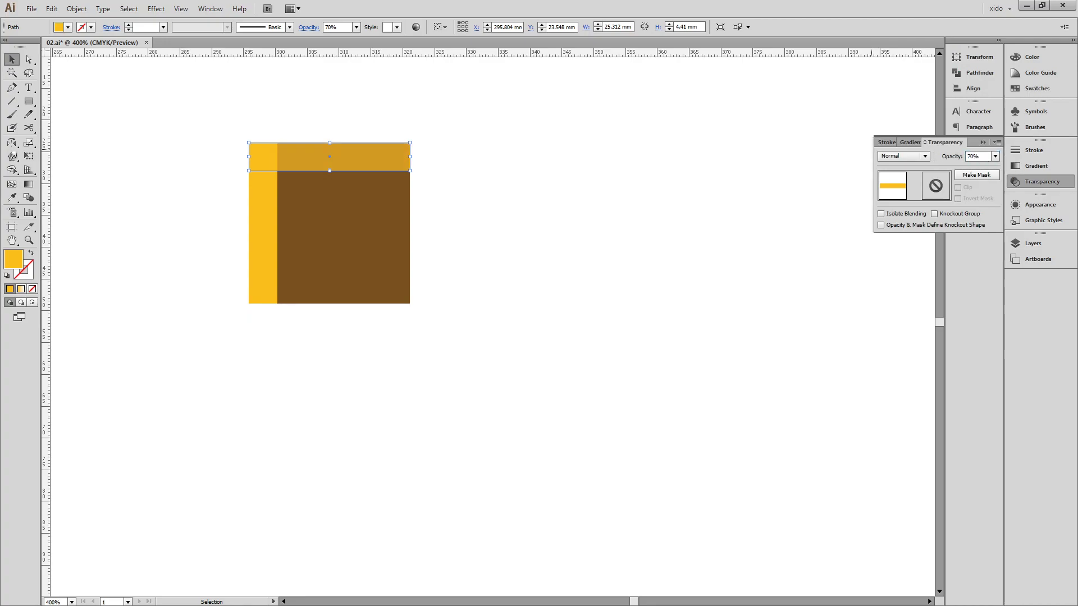
# - Set the opacity of the vertical yellow strip to 70%
pyautogui.click(264, 263)
pyautogui.click(983, 157)
pyautogui.write('70')
pyautogui.press('Return')
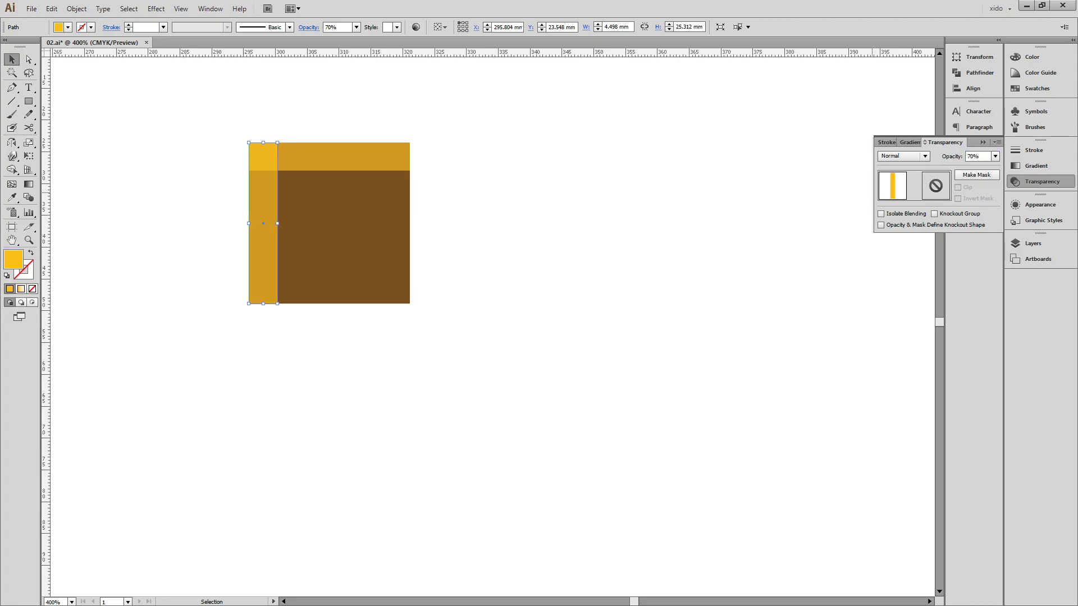
pyautogui.click(575, 253)
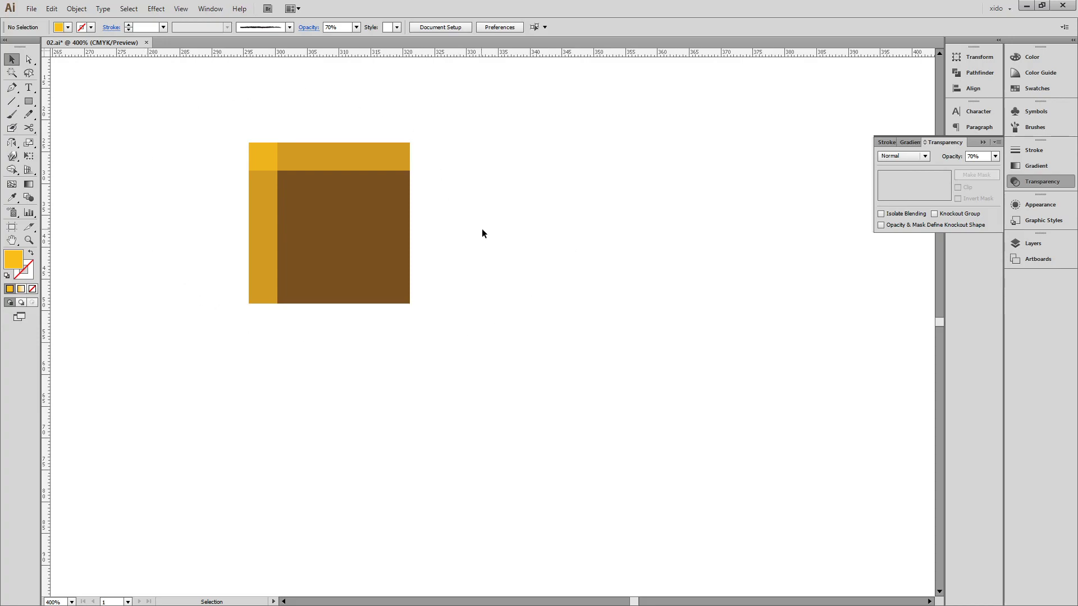
# - Add the brown square with its two yellow strips to the swatches as a new pattern
pyautogui.click(1037, 88)
pyautogui.moveTo(440, 380); pyautogui.dragTo(980, 69)
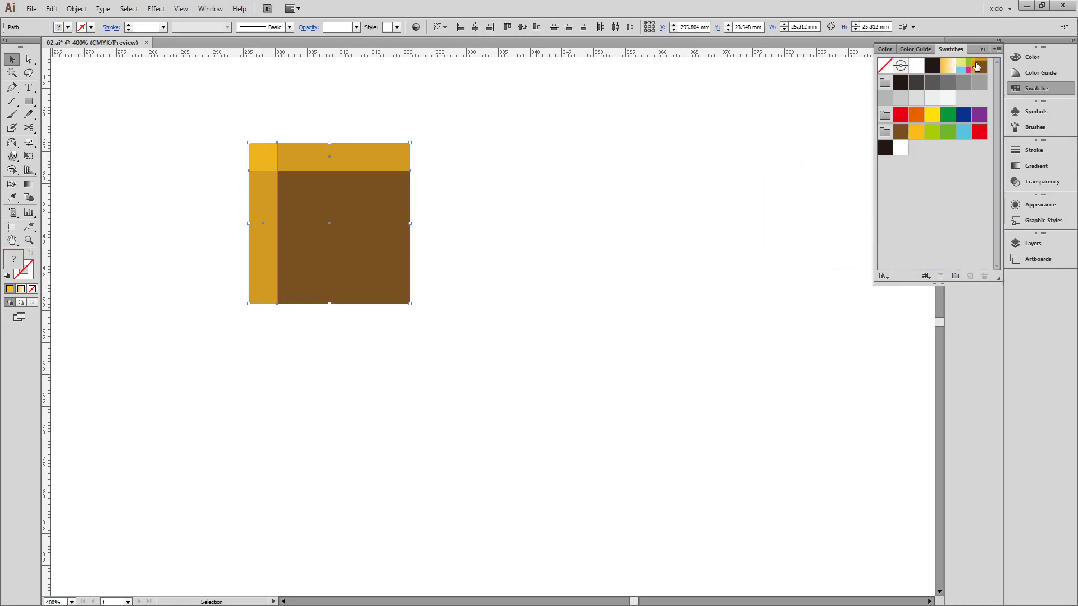
pyautogui.click(671, 237)
# - Draw a test rectangle about 78 × 61 mm beside the tile, fill it with the new striped pattern, and delete it
pyautogui.moveTo(439, 213); pyautogui.dragTo(148, 176)
pyautogui.click(28, 101)
pyautogui.moveTo(227, 120); pyautogui.dragTo(724, 505)
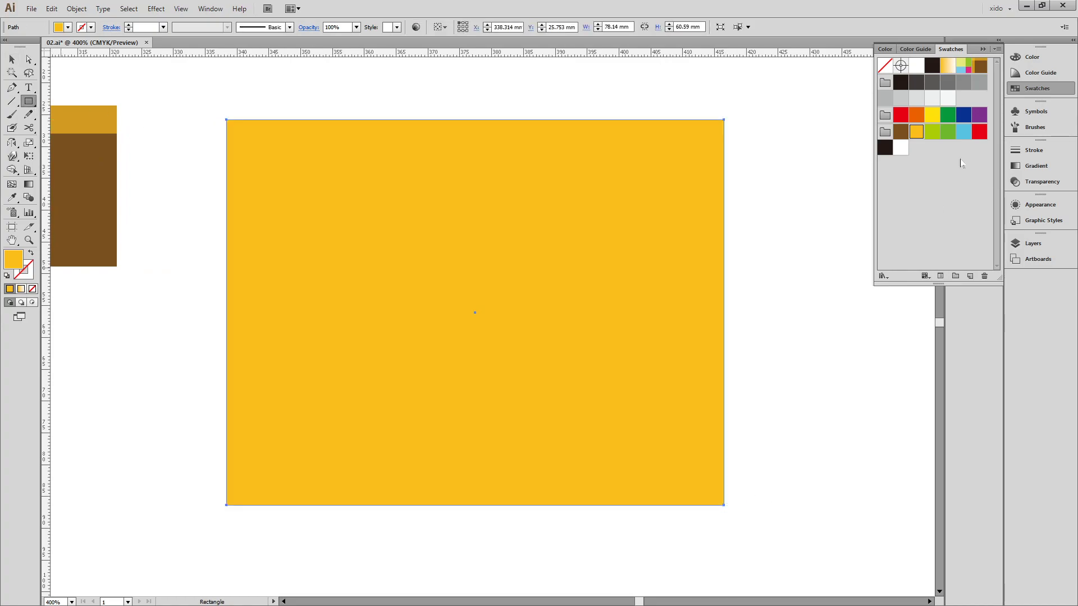
pyautogui.click(981, 67)
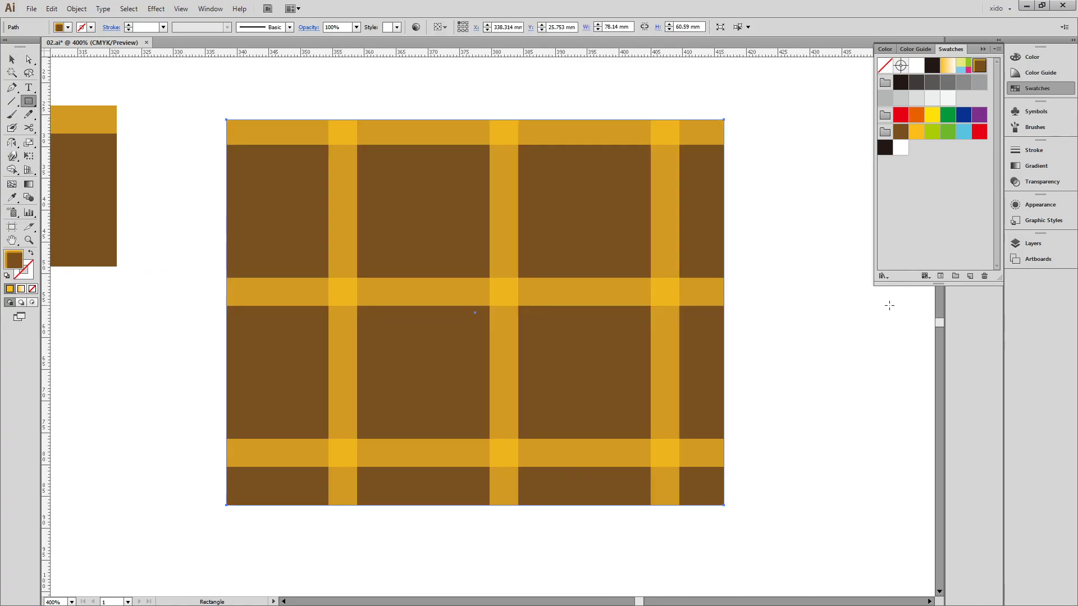
pyautogui.press('v')
pyautogui.press('Delete')
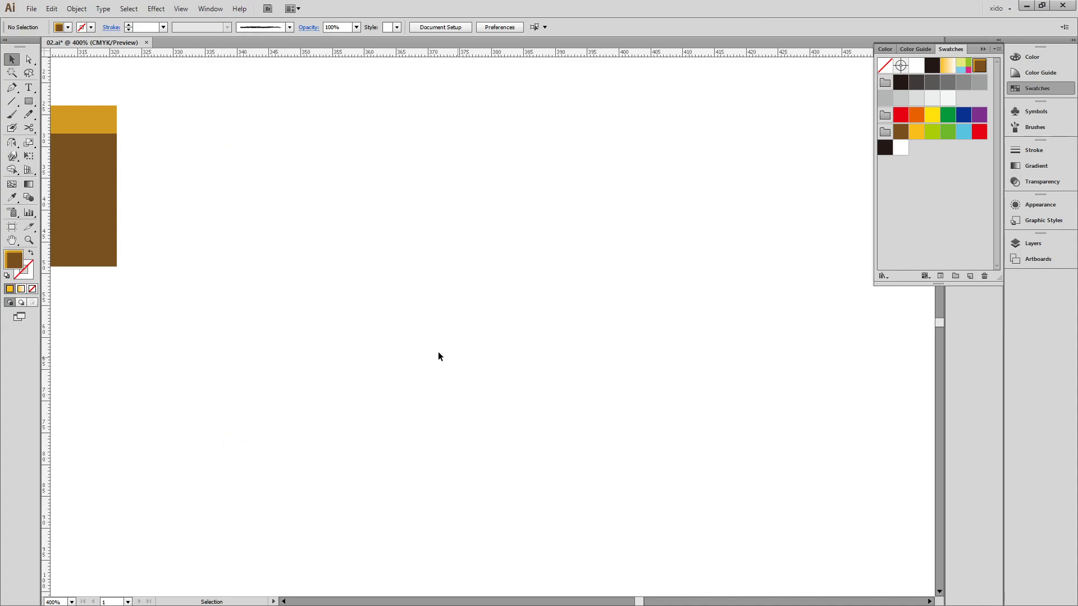
# - Check the plaid sample's stripes in the exam PDF in Adobe Acrobat Reader and return to Illustrator
pyautogui.moveTo(200, 287); pyautogui.dragTo(453, 340)
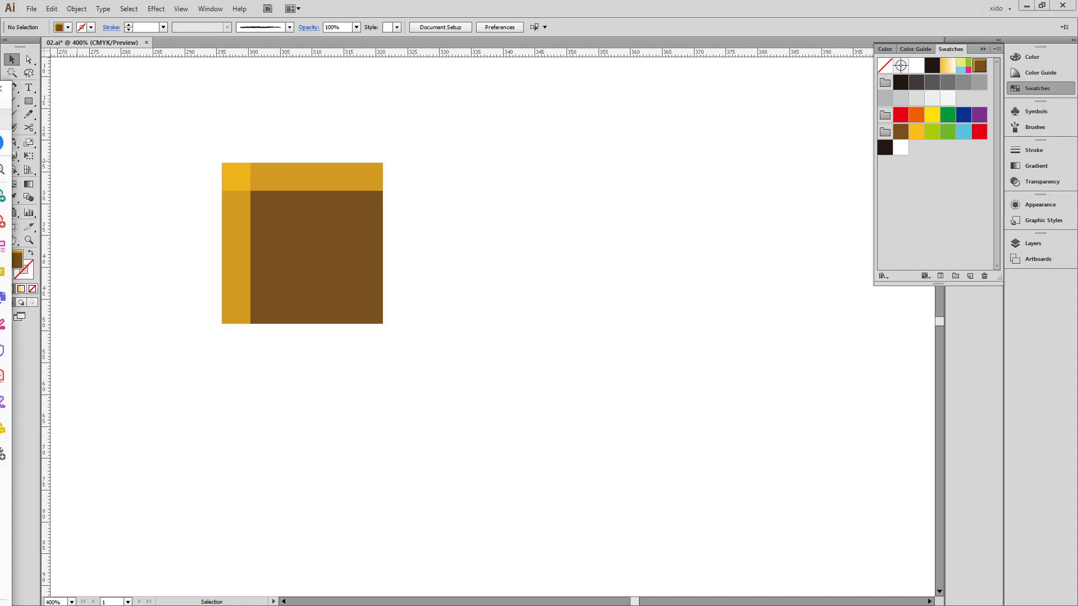
pyautogui.hotkey('alt', 'Tab')
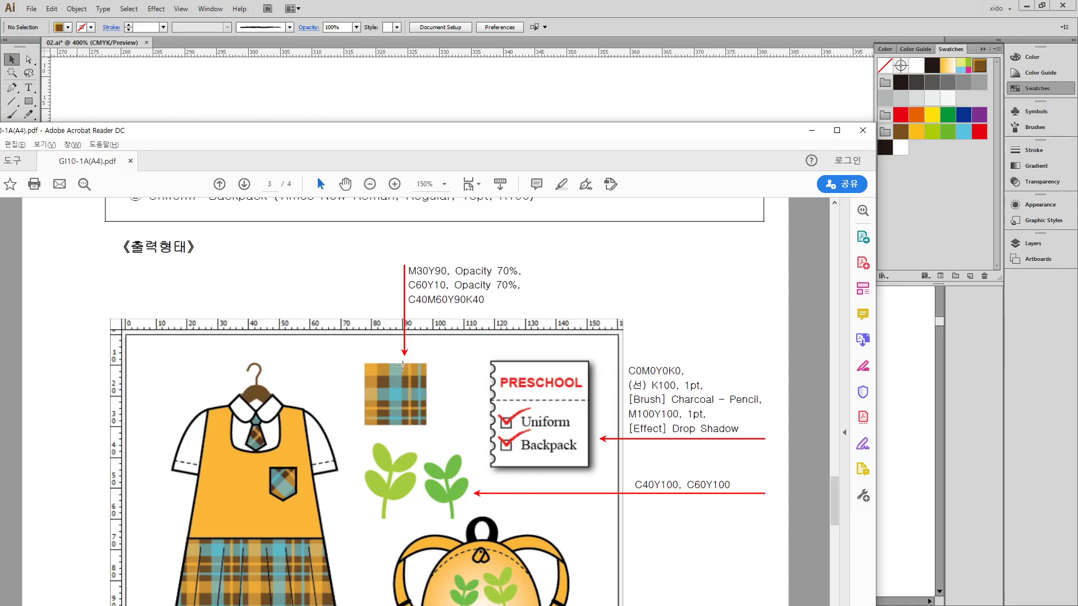
pyautogui.moveTo(691, 144); pyautogui.dragTo(285, 120)
pyautogui.hotkey('alt', 'Tab')
# - Select the brown base square of the tile
pyautogui.click(314, 263)
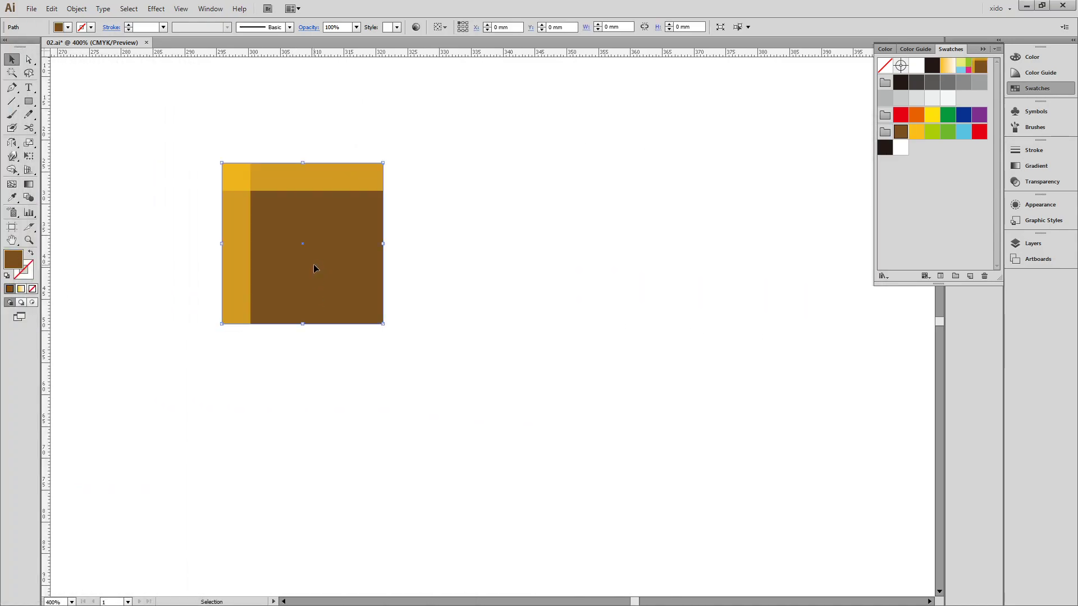
pyautogui.press('a')
pyautogui.press('v')
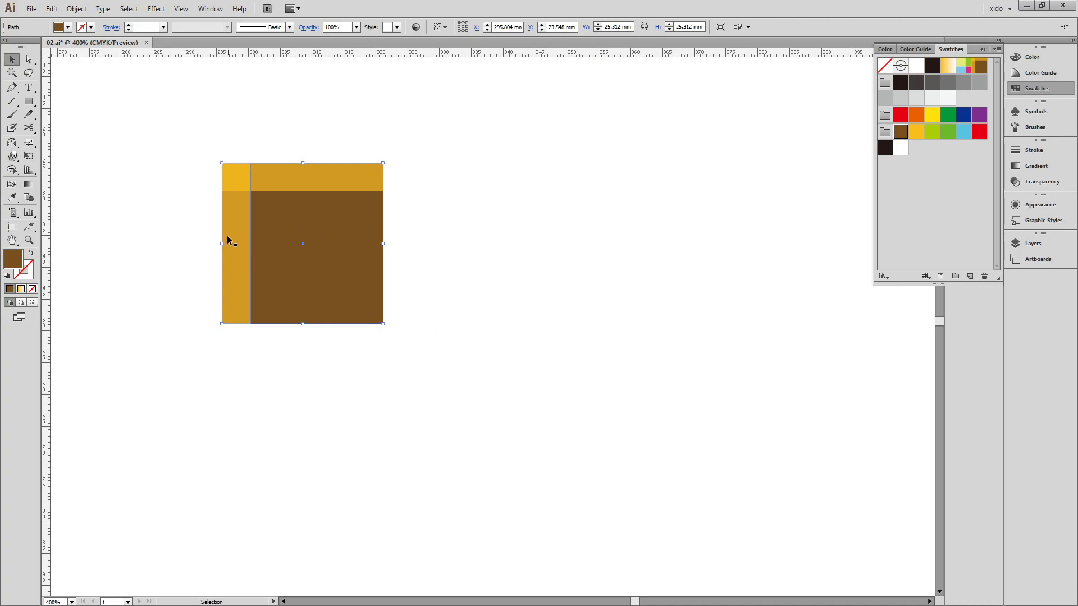
# - Narrow the selected brown square into a centred blue vertical stripe about 4.1 mm wide and rotate a copy 90° to cross it
pyautogui.moveTo(221, 244); pyautogui.dragTo(289, 247)
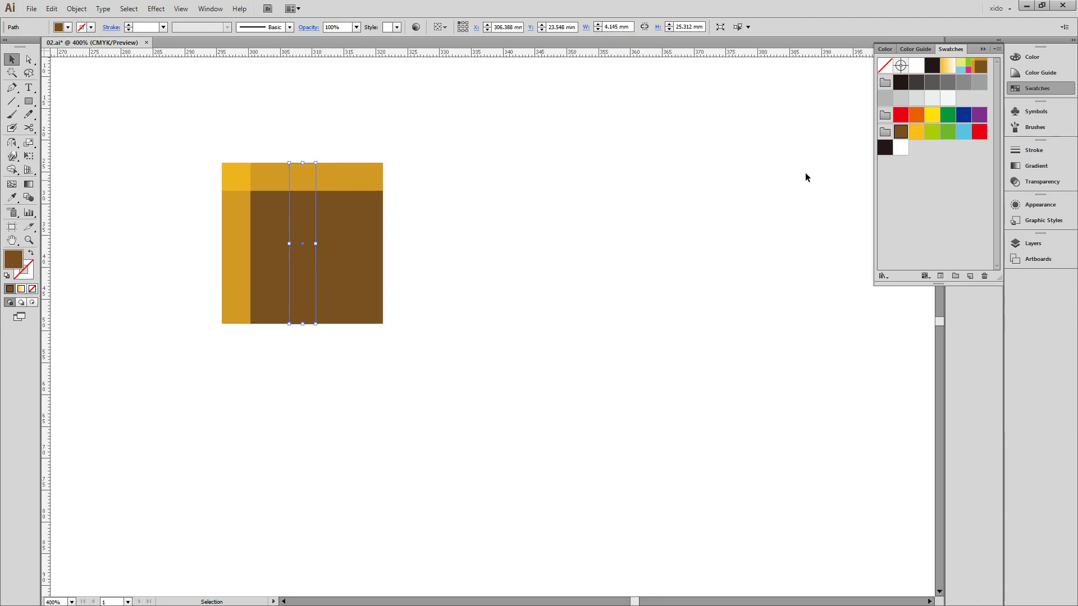
pyautogui.click(963, 132)
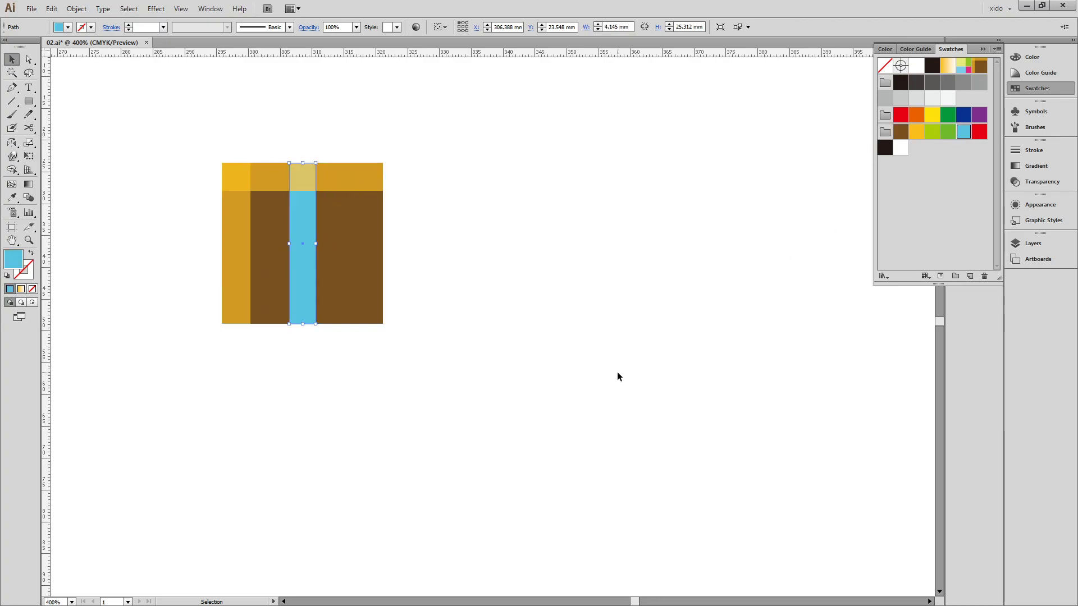
pyautogui.press('r')
pyautogui.press('Return')
pyautogui.click(186, 234)
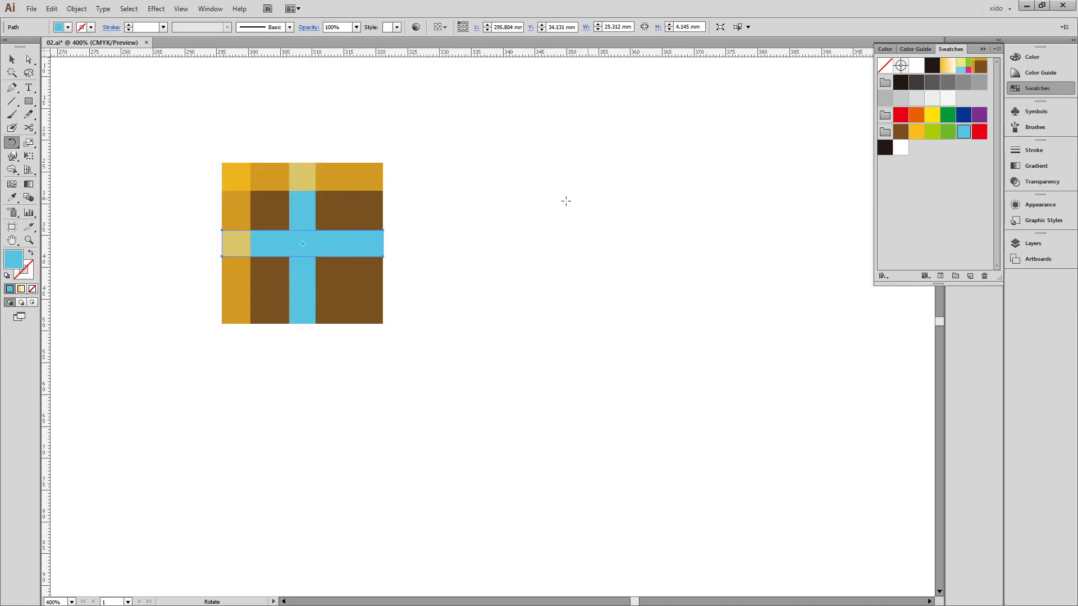
# - Set the opacity of both crossing blue stripes to 70%
pyautogui.press('v')
pyautogui.keyDown('shift'); pyautogui.click(296, 300); pyautogui.keyUp('shift')
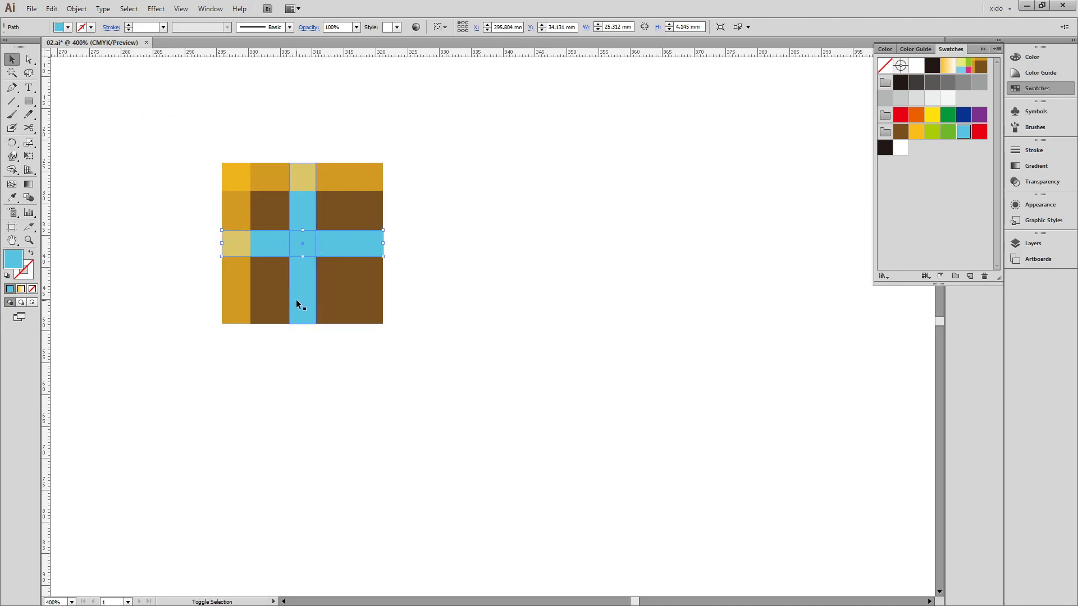
pyautogui.click(1042, 185)
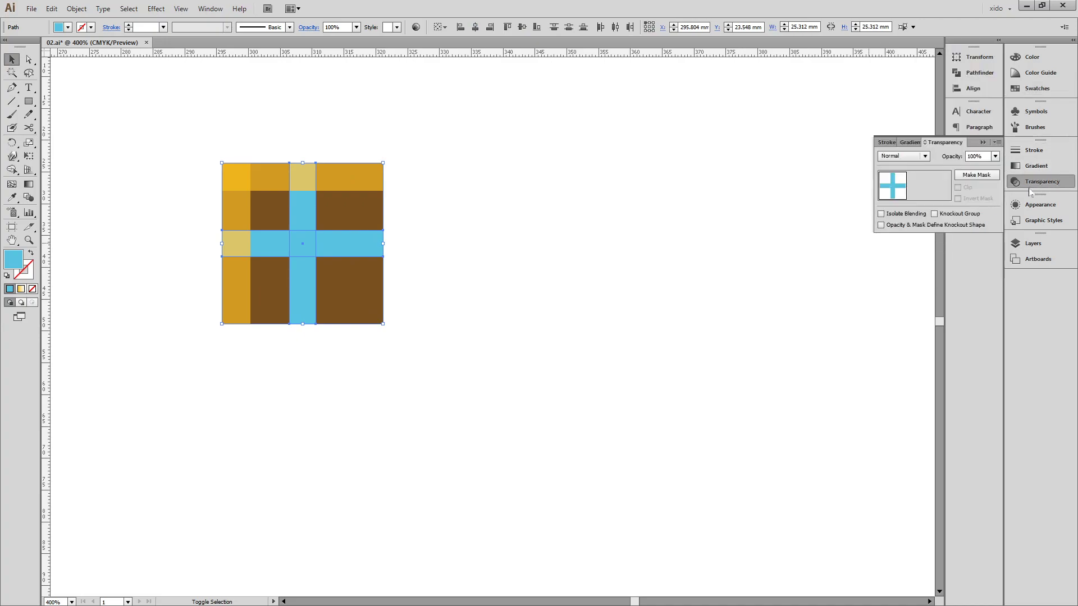
pyautogui.click(985, 158)
pyautogui.write('70')
pyautogui.press('Return')
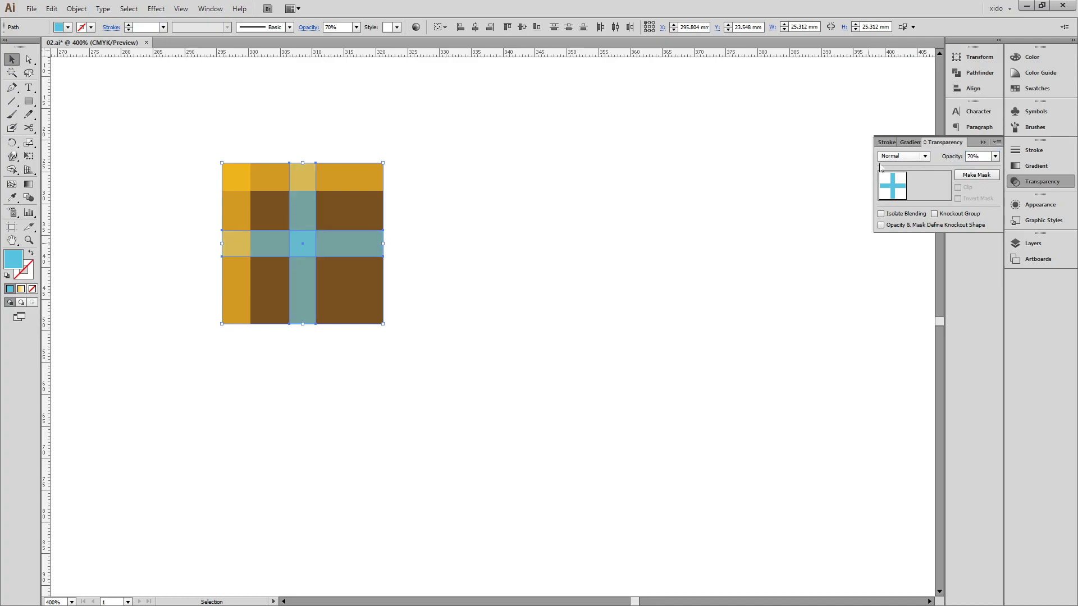
pyautogui.click(763, 217)
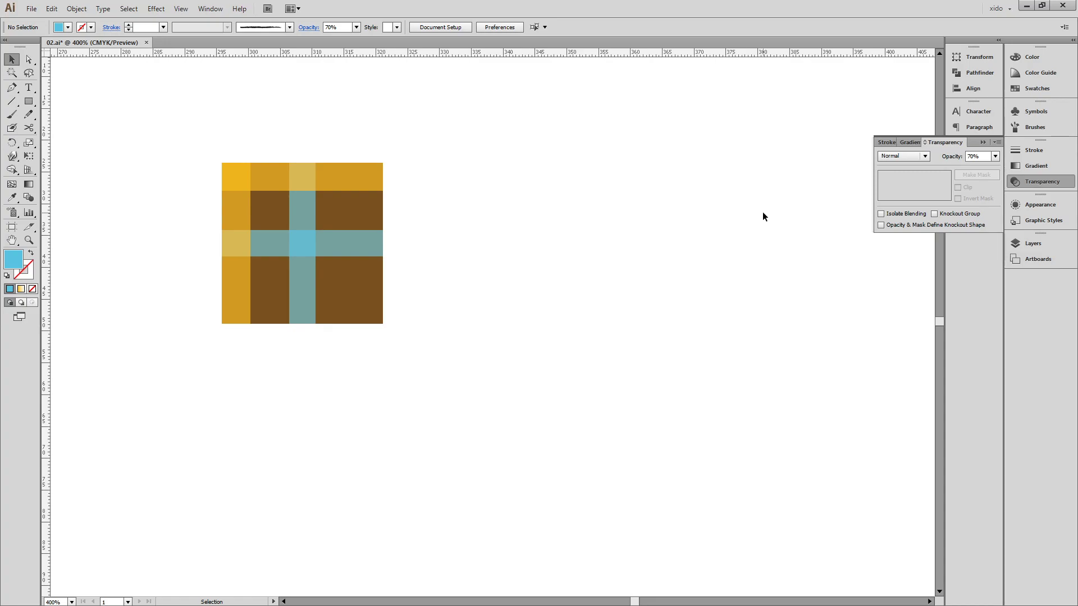
# - Save the whole striped tile as a new pattern swatch
pyautogui.click(1023, 59)
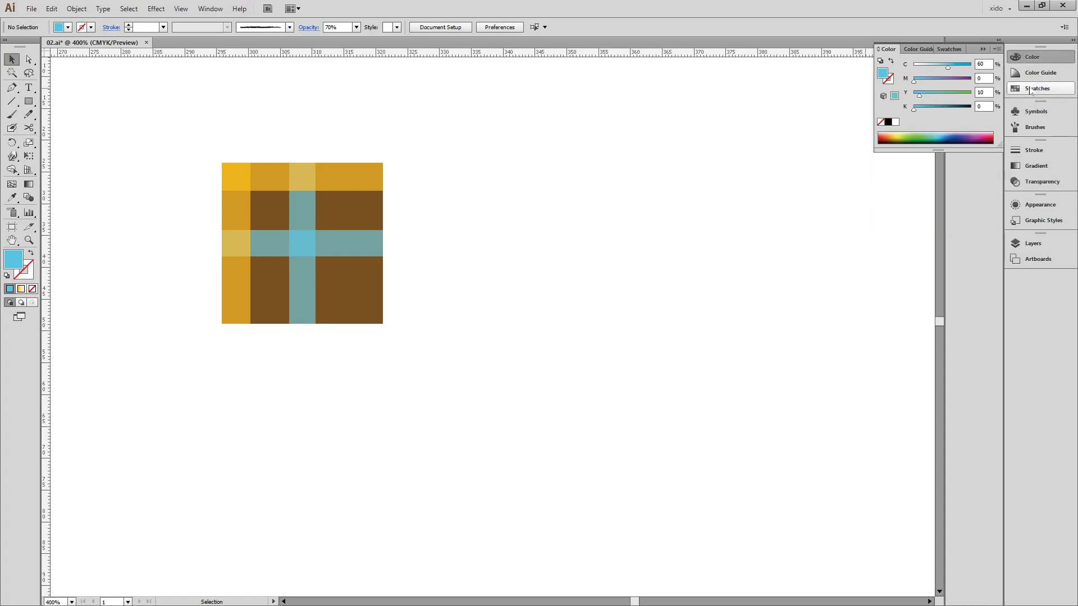
pyautogui.click(1030, 90)
pyautogui.moveTo(424, 334); pyautogui.dragTo(181, 144)
pyautogui.moveTo(285, 257); pyautogui.dragTo(991, 70)
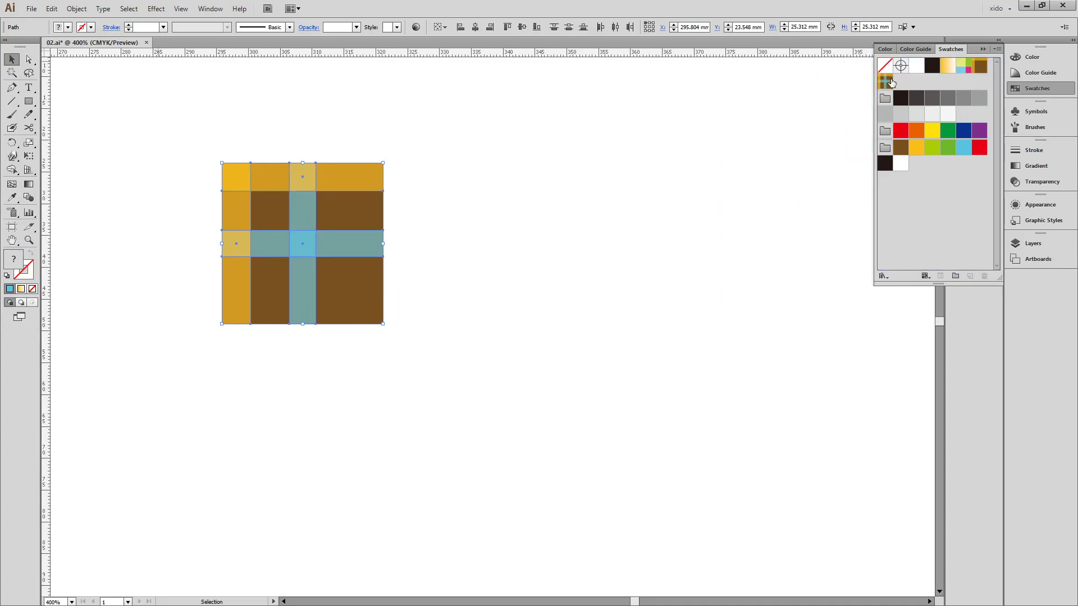
# - Test the plaid pattern swatch on a temporary rectangle about 74.6 × 58.7 mm and delete the rectangle
pyautogui.click(775, 125)
pyautogui.click(28, 101)
pyautogui.moveTo(384, 143); pyautogui.dragTo(858, 516)
pyautogui.click(886, 81)
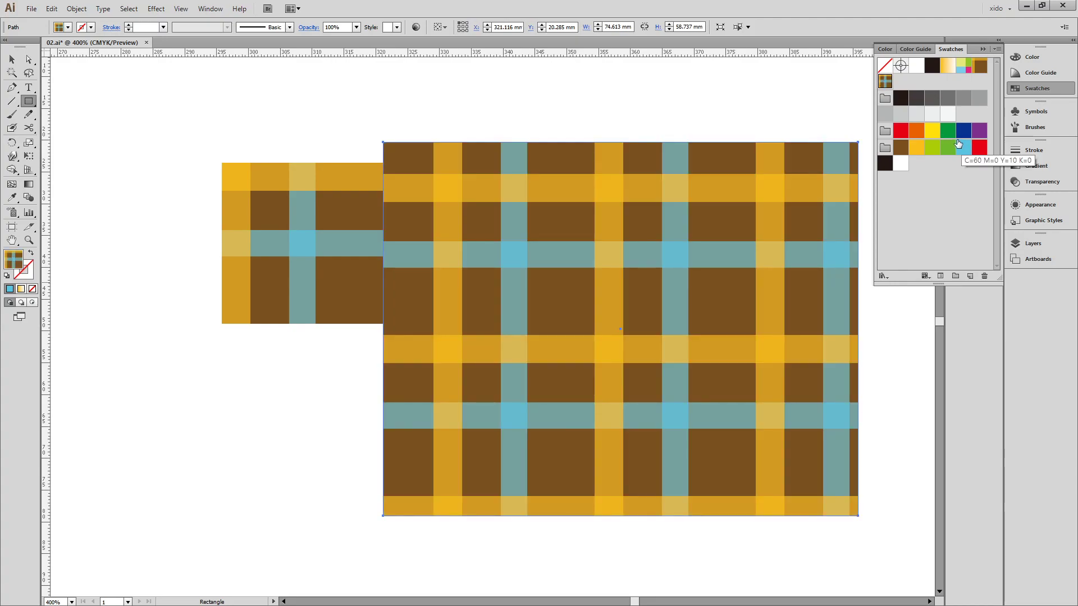
pyautogui.press('Delete')
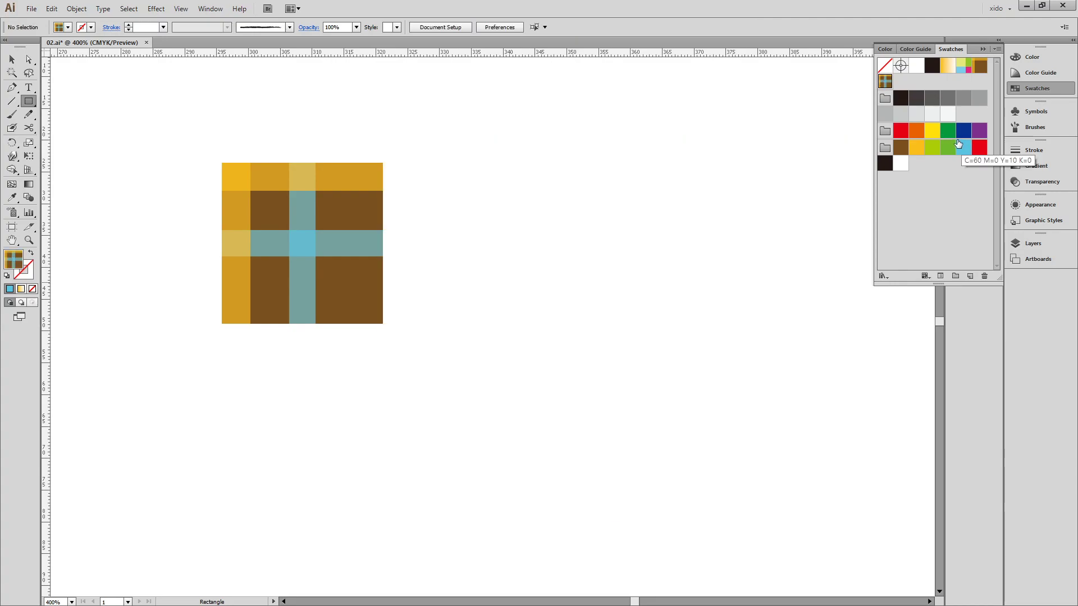
# - Add a thin vertical yellow stripe about 0.97 mm wide and a matching horizontal one across the tile's lower-right area
pyautogui.press('v')
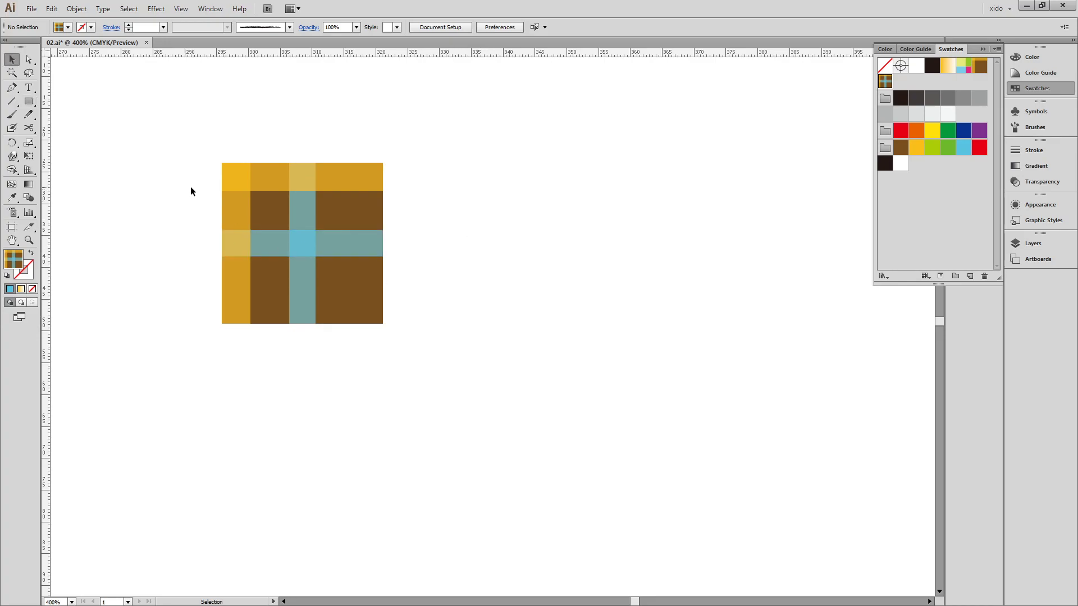
pyautogui.moveTo(230, 209); pyautogui.dragTo(343, 244)
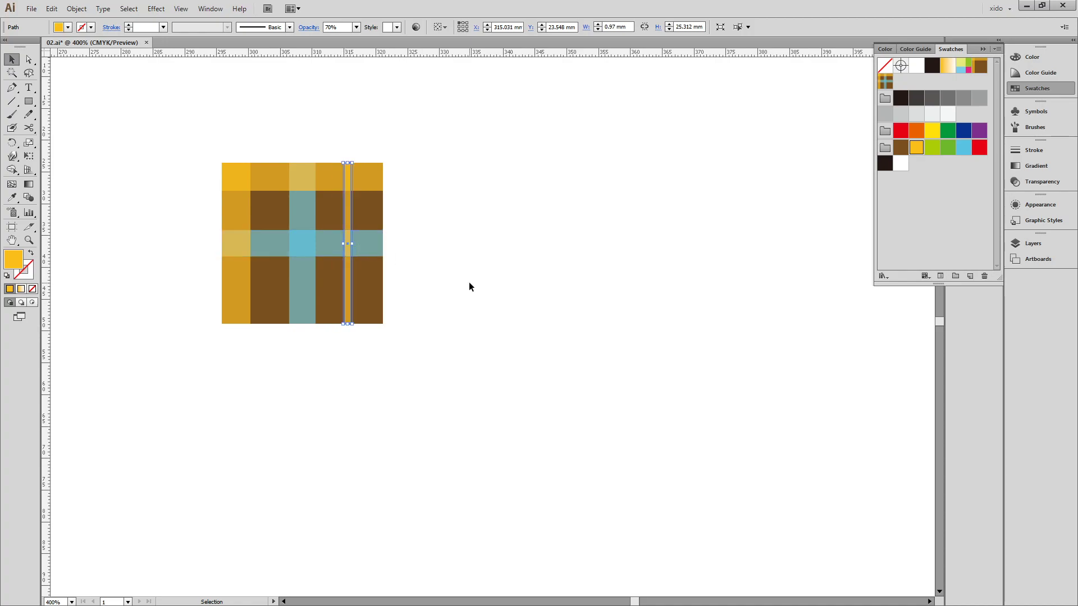
pyautogui.click(472, 283)
pyautogui.moveTo(368, 185); pyautogui.dragTo(373, 289)
pyautogui.moveTo(304, 276); pyautogui.dragTo(304, 287)
pyautogui.click(453, 303)
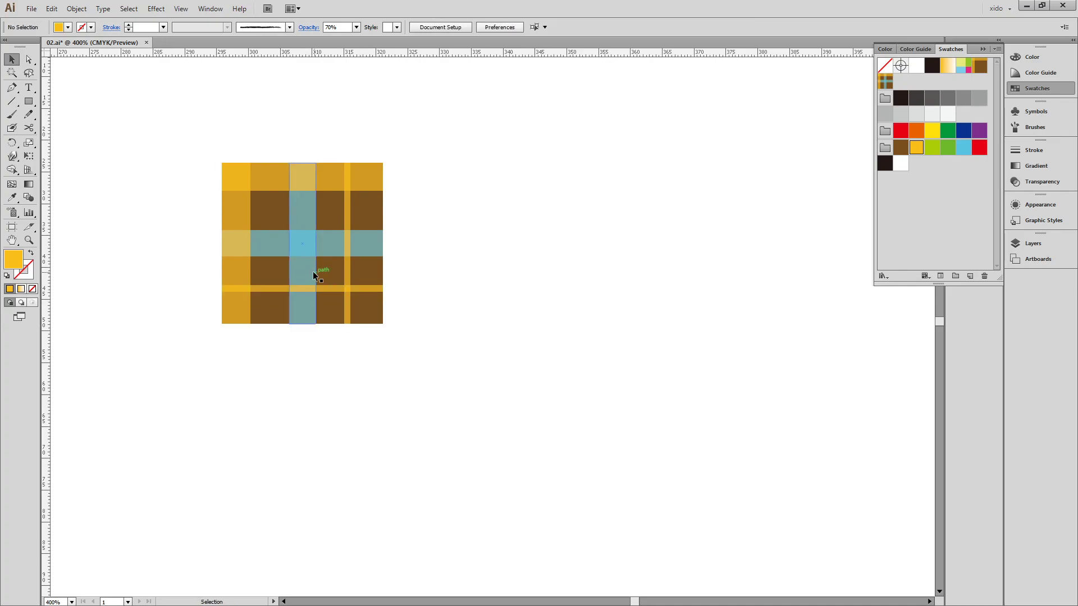
# - Add a second crossing pair of thin stripes nearer the tile's lower-right corner, coloured with the blue swatch
pyautogui.moveTo(349, 267); pyautogui.dragTo(306, 303)
pyautogui.click(440, 277)
pyautogui.click(449, 316)
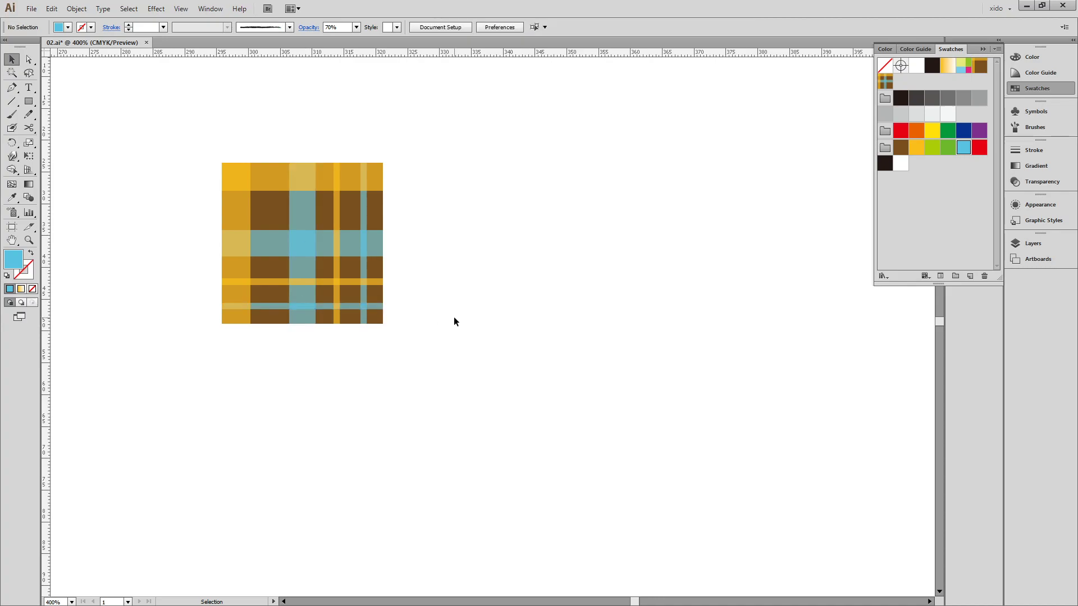
# - Nudge the wide horizontal blue stripe up, the wide vertical one left, and the thin yellow stripes slightly up and left
pyautogui.click(272, 247)
pyautogui.press('Up')
pyautogui.press('Up')
pyautogui.click(305, 262)
pyautogui.press('Left')
pyautogui.press('Left')
pyautogui.click(487, 310)
pyautogui.click(353, 282)
pyautogui.click(339, 275)
pyautogui.press('Left')
pyautogui.click(436, 285)
# - Save the refined plaid tile as another pattern swatch and move the tile behind the white placeholder square beside the PRESCHOOL card
pyautogui.moveTo(300, 270); pyautogui.dragTo(188, 152)
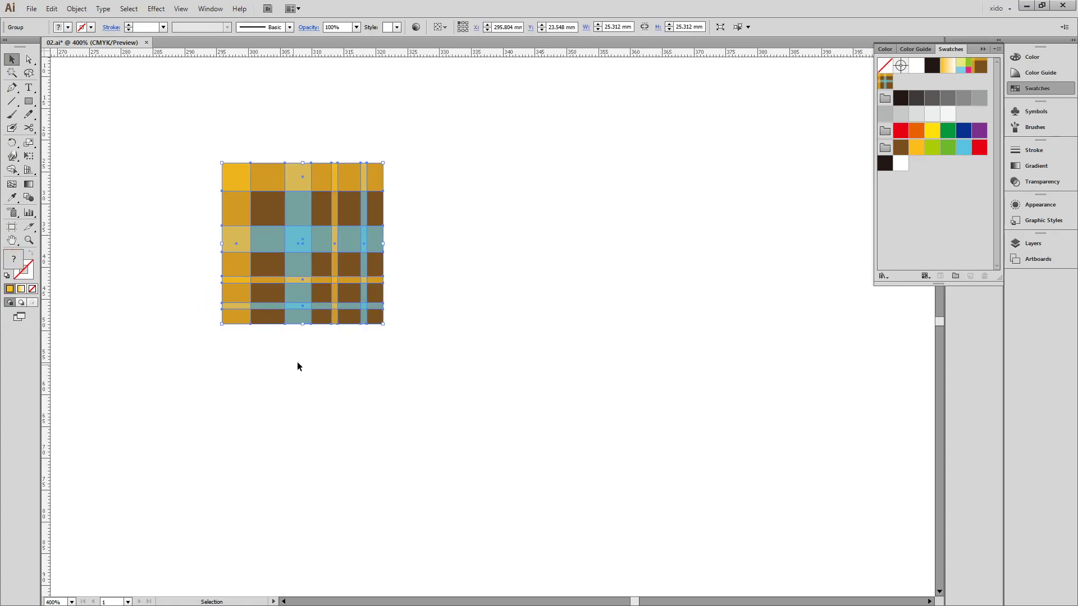
pyautogui.moveTo(371, 272); pyautogui.dragTo(902, 110)
pyautogui.hotkey('ctrl', '-')
pyautogui.hotkey('ctrl', '-')
pyautogui.hotkey('ctrl', '-')
pyautogui.moveTo(451, 353); pyautogui.dragTo(696, 344)
pyautogui.moveTo(756, 312); pyautogui.dragTo(249, 273)
pyautogui.moveTo(211, 209); pyautogui.dragTo(416, 346)
pyautogui.hotkey('ctrl', 'shift', '[')
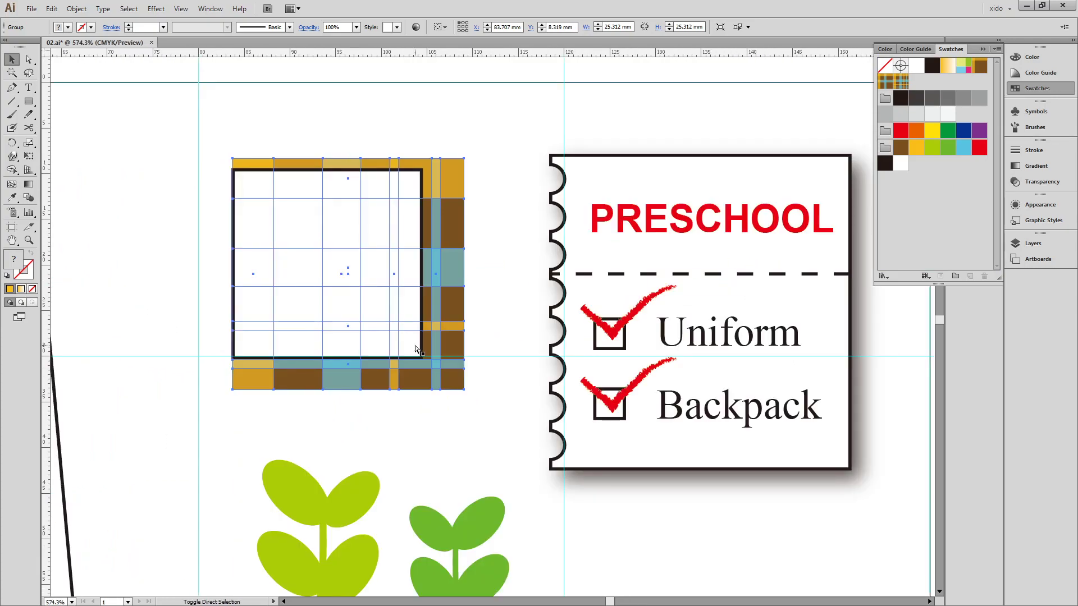
# - Delete the white placeholder square and scale the plaid tile down proportionally from its lower-right corner
pyautogui.click(373, 310)
pyautogui.press('Delete')
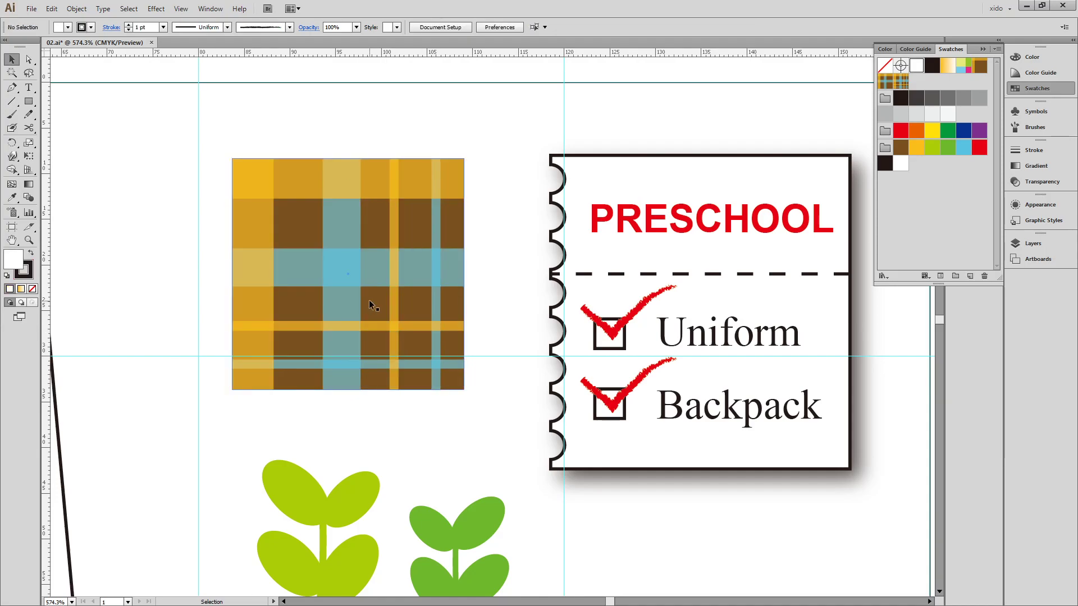
pyautogui.click(369, 304)
pyautogui.moveTo(463, 389); pyautogui.dragTo(432, 357)
pyautogui.click(444, 389)
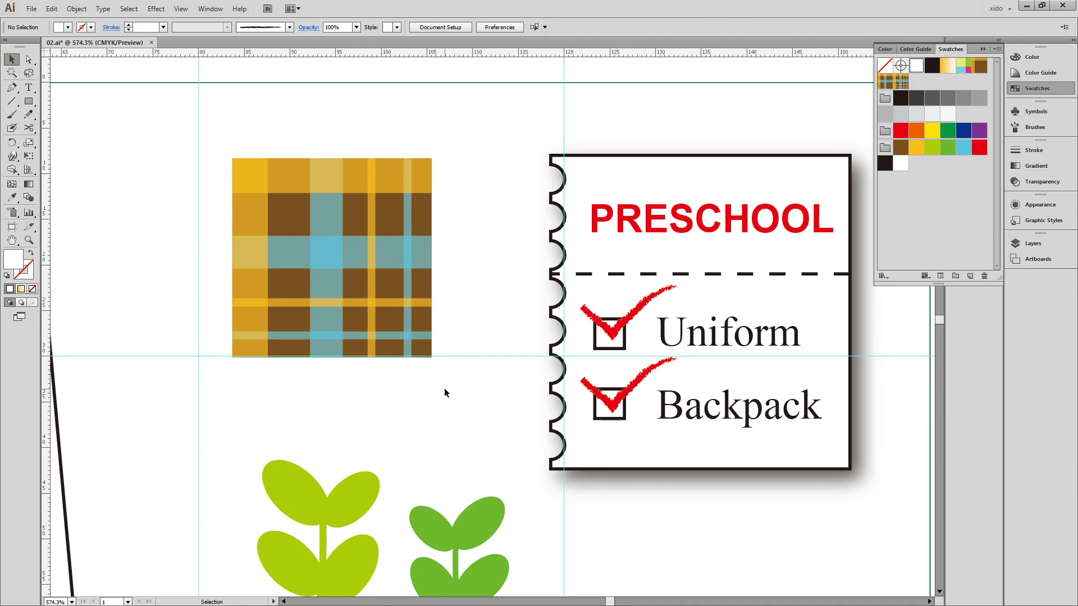
# - Draw an ellipse about 40.7 × 38.5 mm centred in the backpack rectangle, with the default white fill and 1 pt black stroke
pyautogui.keyDown('ctrl'); pyautogui.keyDown('alt'); pyautogui.click(444, 389); pyautogui.keyUp('alt'); pyautogui.keyUp('ctrl')
pyautogui.keyDown('ctrl'); pyautogui.keyDown('alt'); pyautogui.click(444, 389); pyautogui.keyUp('alt'); pyautogui.keyUp('ctrl')
pyautogui.keyDown('ctrl'); pyautogui.keyDown('alt'); pyautogui.click(444, 389); pyautogui.keyUp('alt'); pyautogui.keyUp('ctrl')
pyautogui.moveTo(420, 437); pyautogui.dragTo(513, 318)
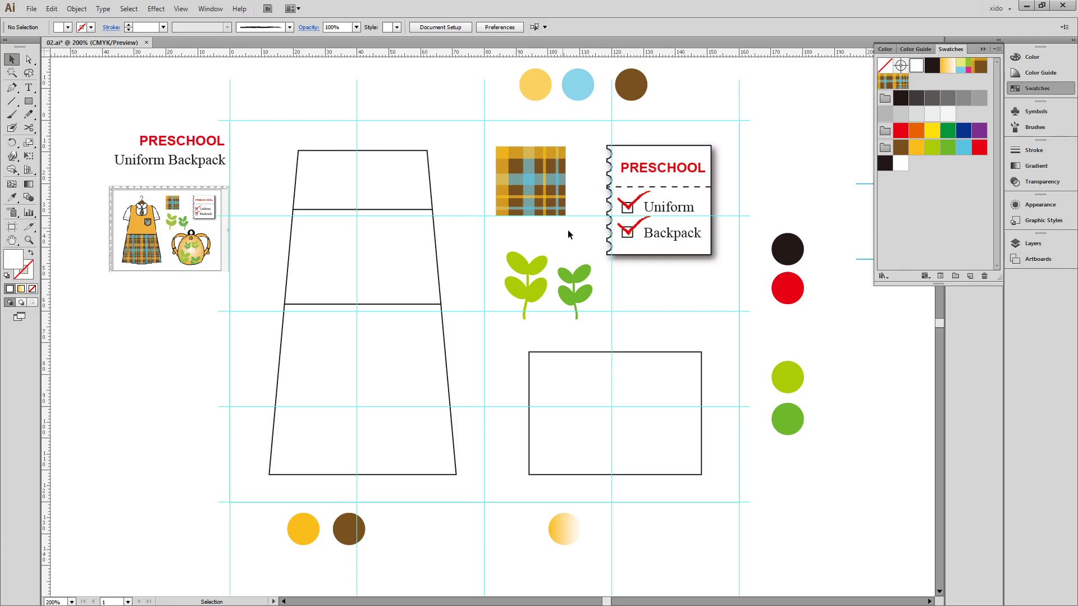
pyautogui.moveTo(688, 307); pyautogui.dragTo(701, 292)
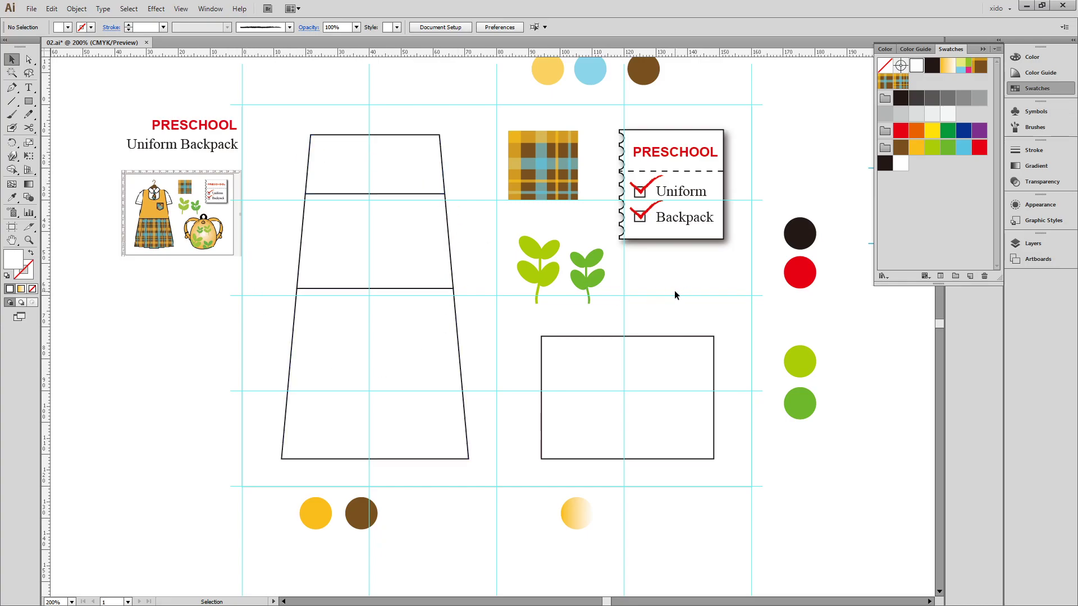
pyautogui.moveTo(675, 292); pyautogui.dragTo(636, 289)
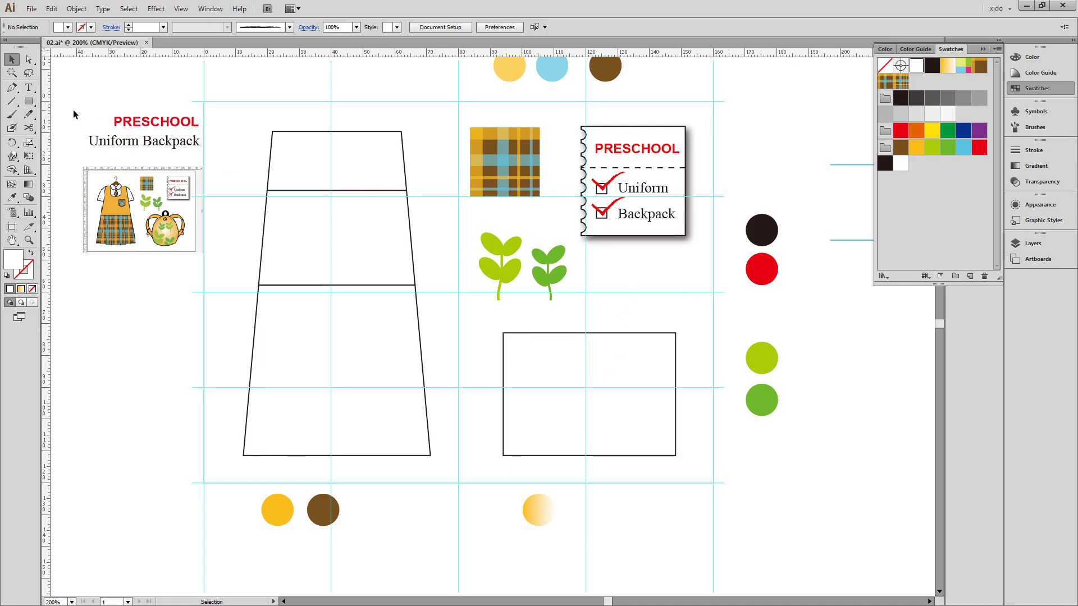
pyautogui.moveTo(29, 101); pyautogui.dragTo(117, 130)
pyautogui.moveTo(555, 333); pyautogui.dragTo(658, 456)
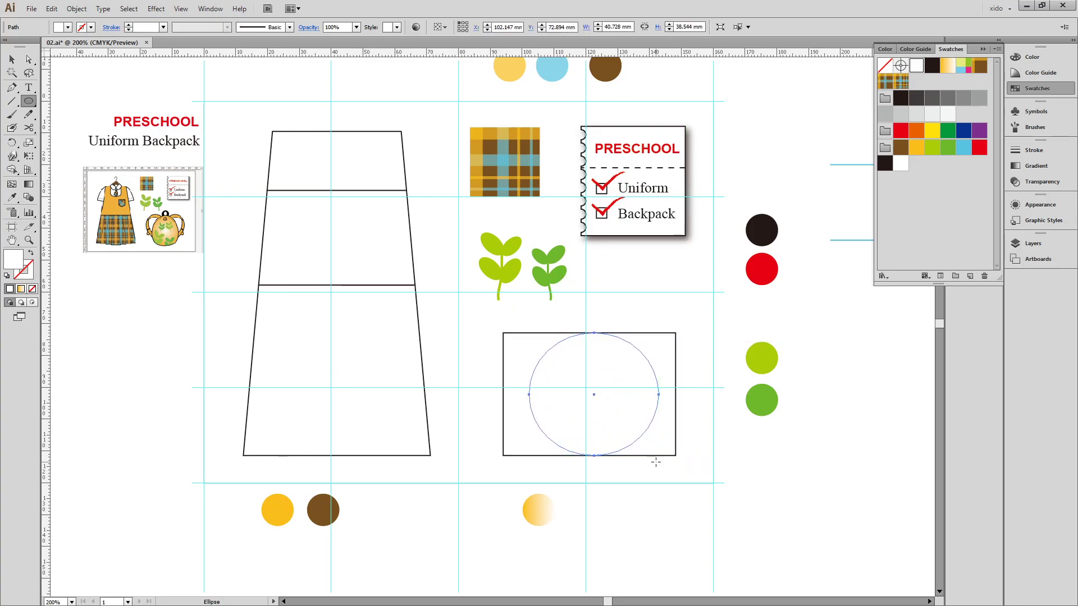
pyautogui.press('d')
pyautogui.press('v')
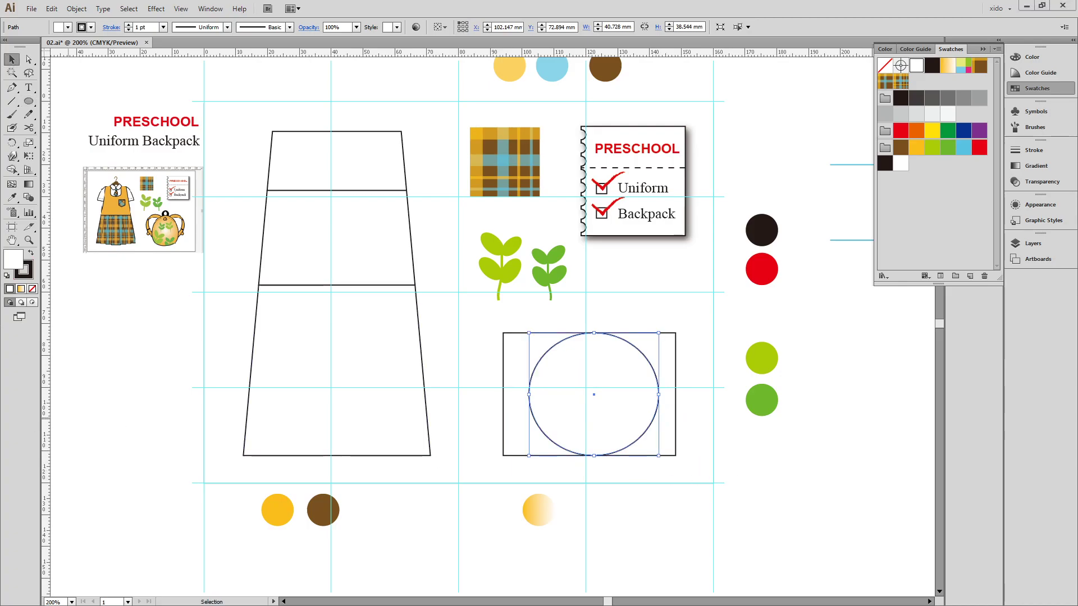
# - Stretch the backpack ellipse vertically to a height of about 41.3 mm
pyautogui.press('z')
pyautogui.moveTo(438, 301); pyautogui.dragTo(706, 522)
pyautogui.press('v')
pyautogui.moveTo(604, 308); pyautogui.dragTo(599, 327)
pyautogui.moveTo(560, 178); pyautogui.dragTo(559, 166)
# - Duplicate the ellipse towards the rectangle's upper-left and scale the copy down to about 28.2 × 28.6 mm
pyautogui.moveTo(581, 296); pyautogui.dragTo(526, 273)
pyautogui.moveTo(513, 273); pyautogui.dragTo(513, 273)
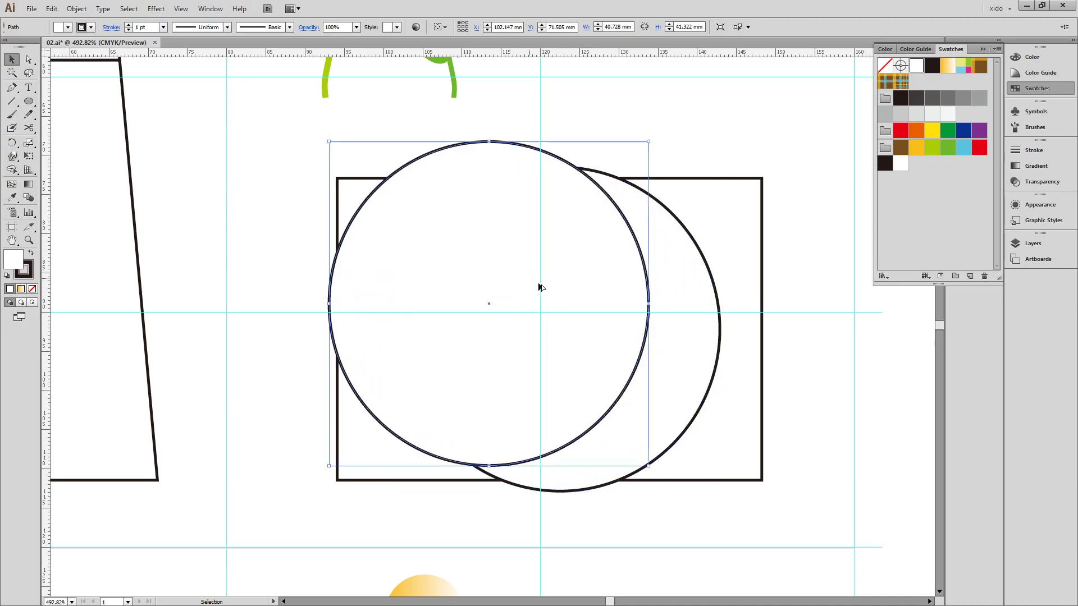
pyautogui.moveTo(649, 465); pyautogui.dragTo(551, 365)
pyautogui.moveTo(444, 321); pyautogui.dragTo(636, 335)
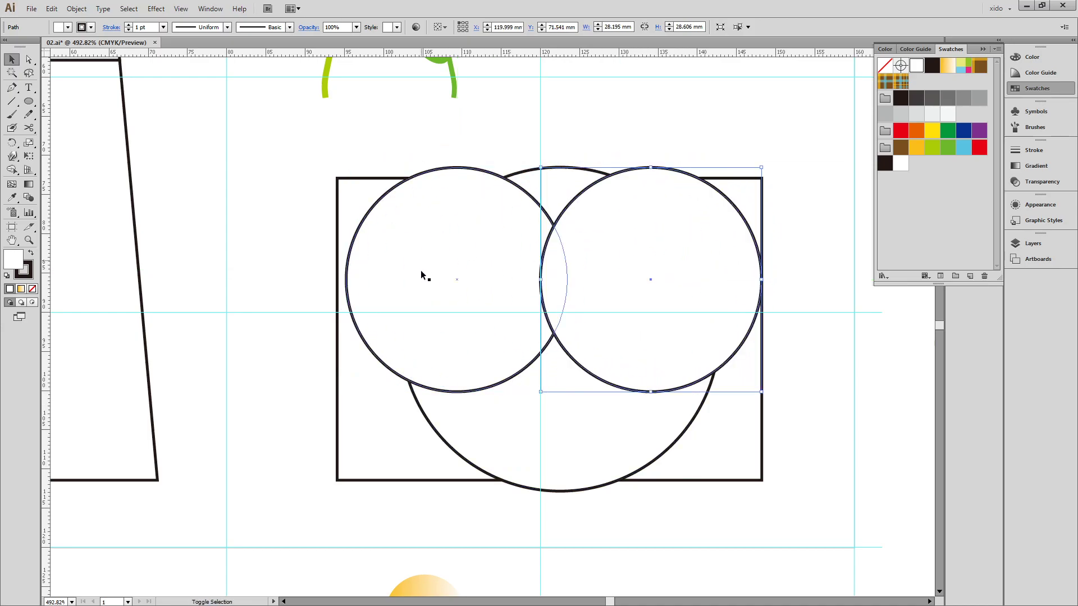
pyautogui.hotkey('ctrl', 'z')
pyautogui.hotkey('ctrl', 'z')
pyautogui.hotkey('ctrl', 'z')
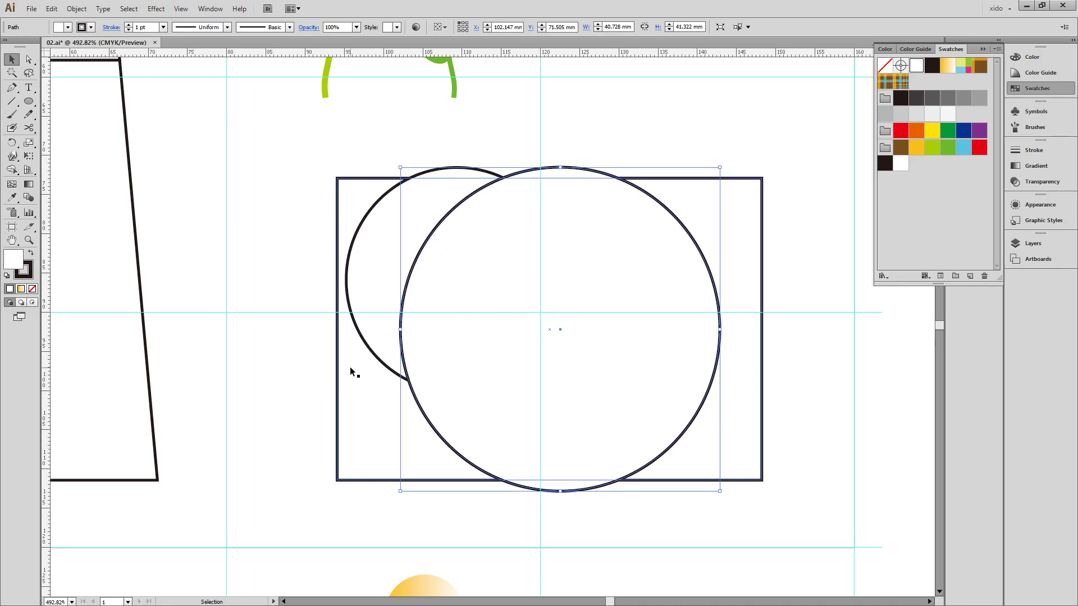
# - In Outline view, move the large ellipse's left and right anchor points straight down to form an egg shape
pyautogui.hotkey('ctrl', 'y')
pyautogui.click(392, 416)
pyautogui.press('a')
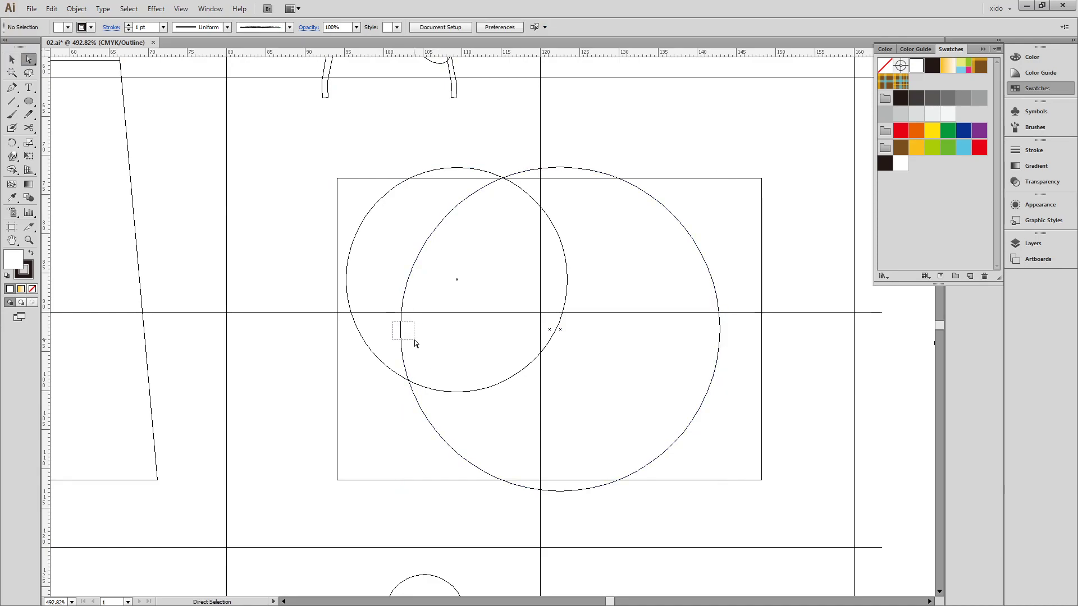
pyautogui.moveTo(416, 343); pyautogui.dragTo(414, 342)
pyautogui.keyDown('shift'); pyautogui.click(719, 329); pyautogui.keyUp('shift')
pyautogui.moveTo(720, 329); pyautogui.dragTo(722, 371)
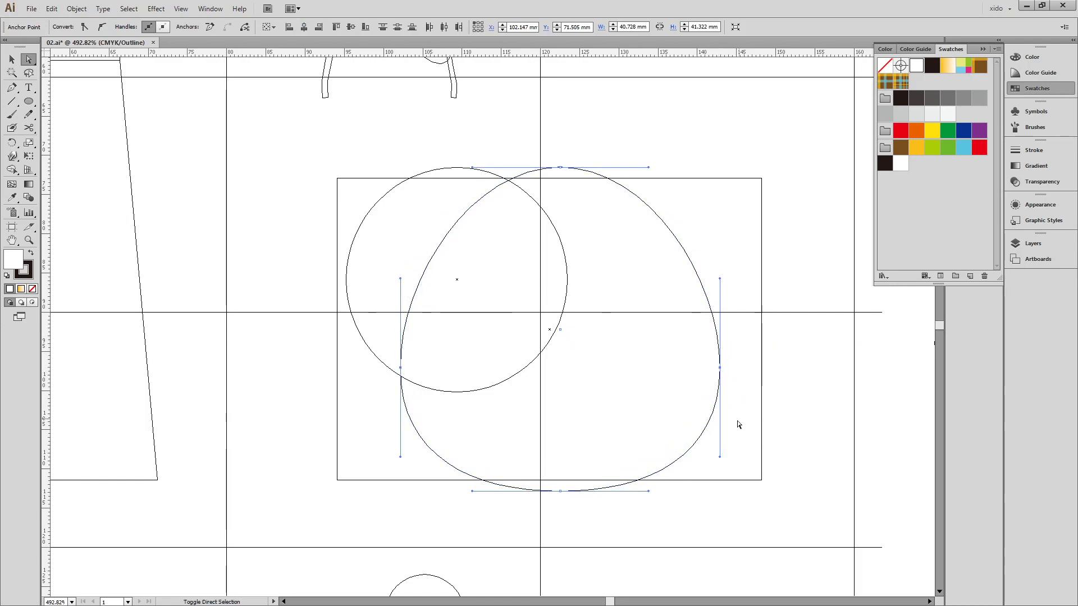
pyautogui.click(735, 425)
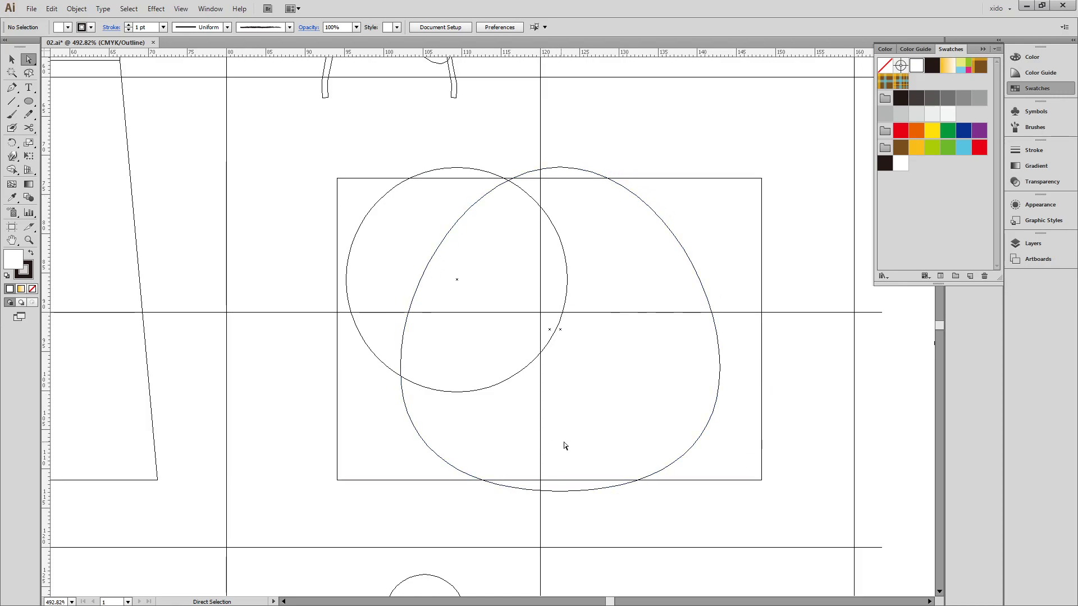
# - Return to Preview view and narrow the egg-shaped backpack body slightly and evenly about its centre
pyautogui.hotkey('ctrl', 'y')
pyautogui.press('v')
pyautogui.click(530, 374)
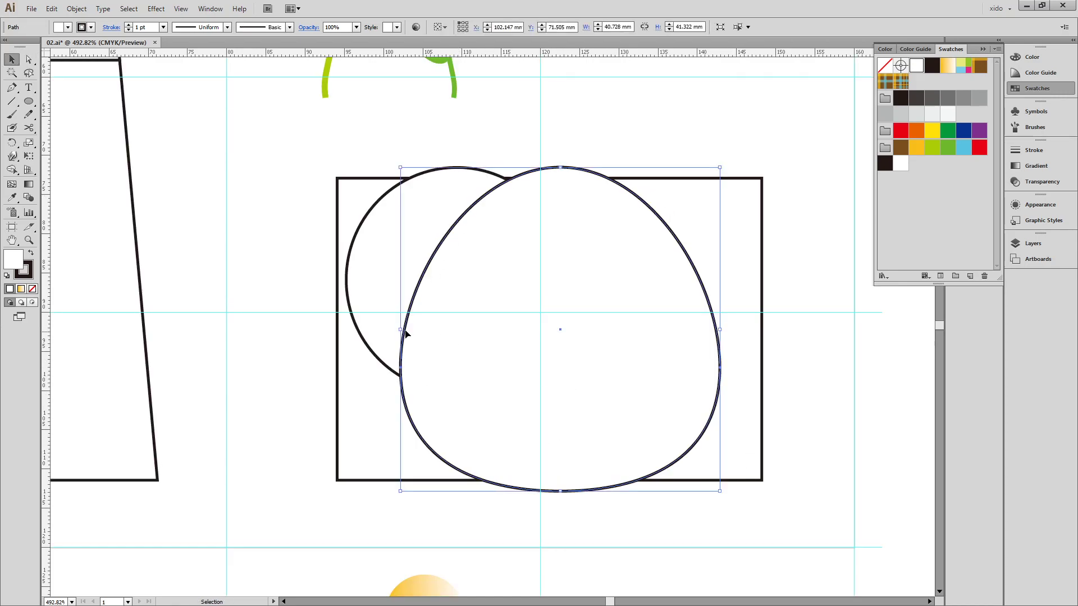
pyautogui.moveTo(400, 330); pyautogui.dragTo(412, 329)
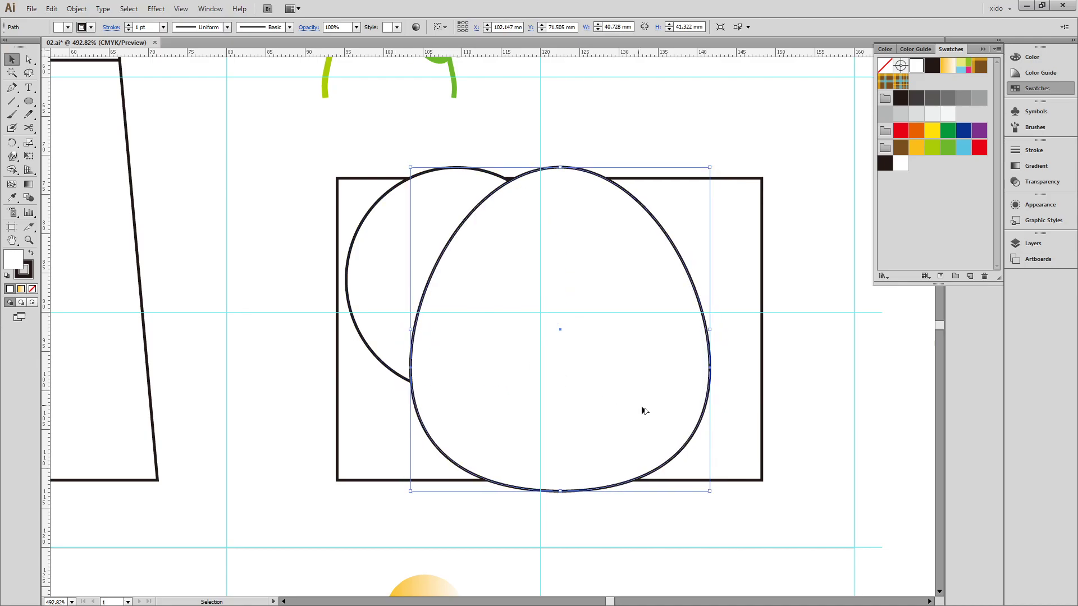
pyautogui.click(760, 427)
pyautogui.moveTo(315, 222); pyautogui.dragTo(691, 415)
pyautogui.moveTo(342, 160); pyautogui.dragTo(430, 260)
pyautogui.hotkey('ctrl', '-')
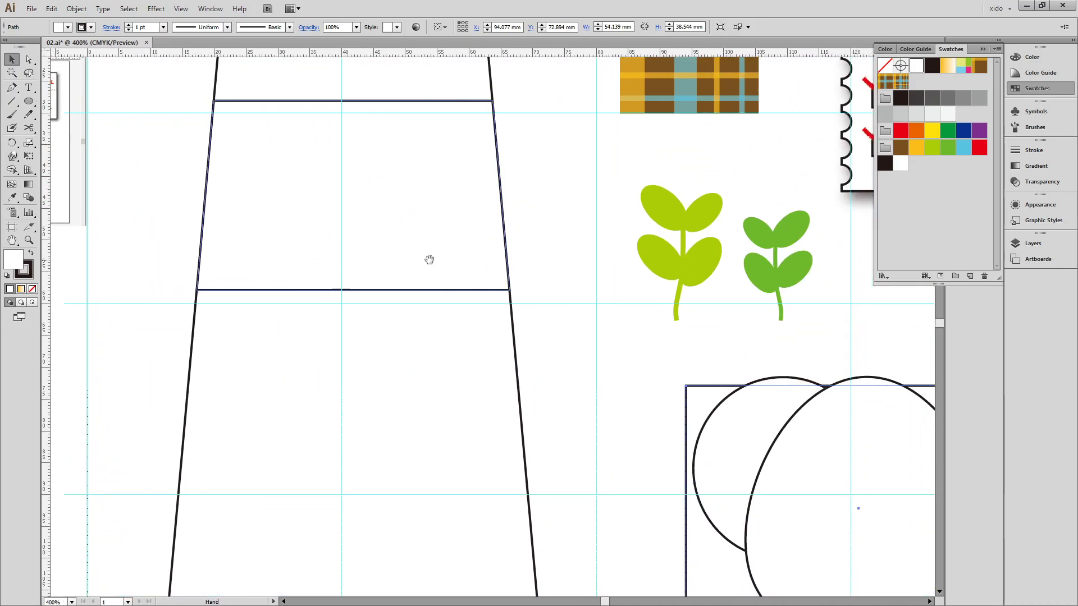
pyautogui.hotkey('ctrl', '-')
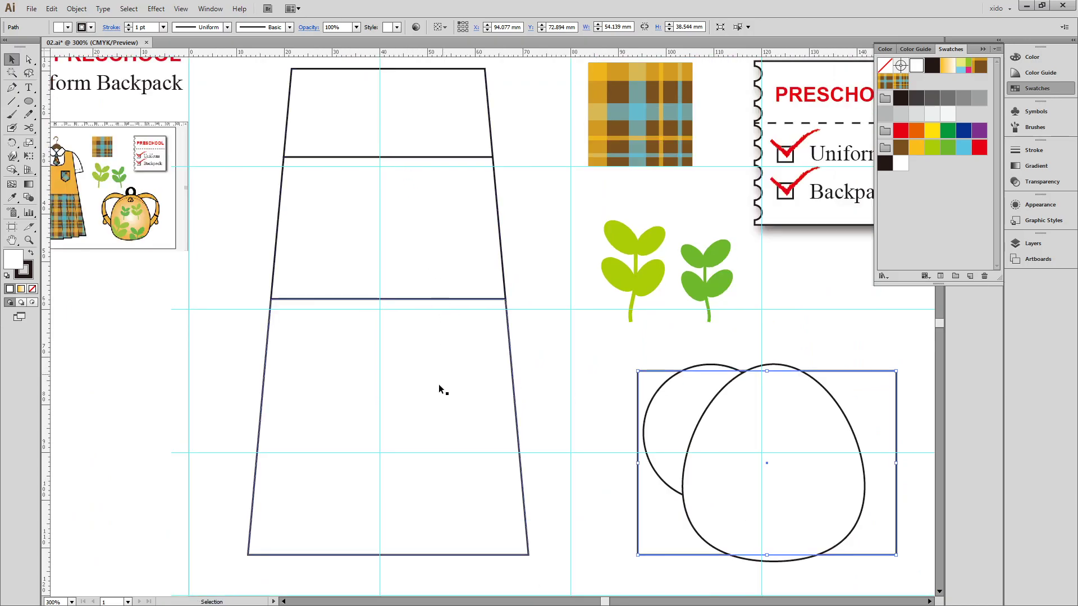
pyautogui.moveTo(433, 395); pyautogui.dragTo(381, 442)
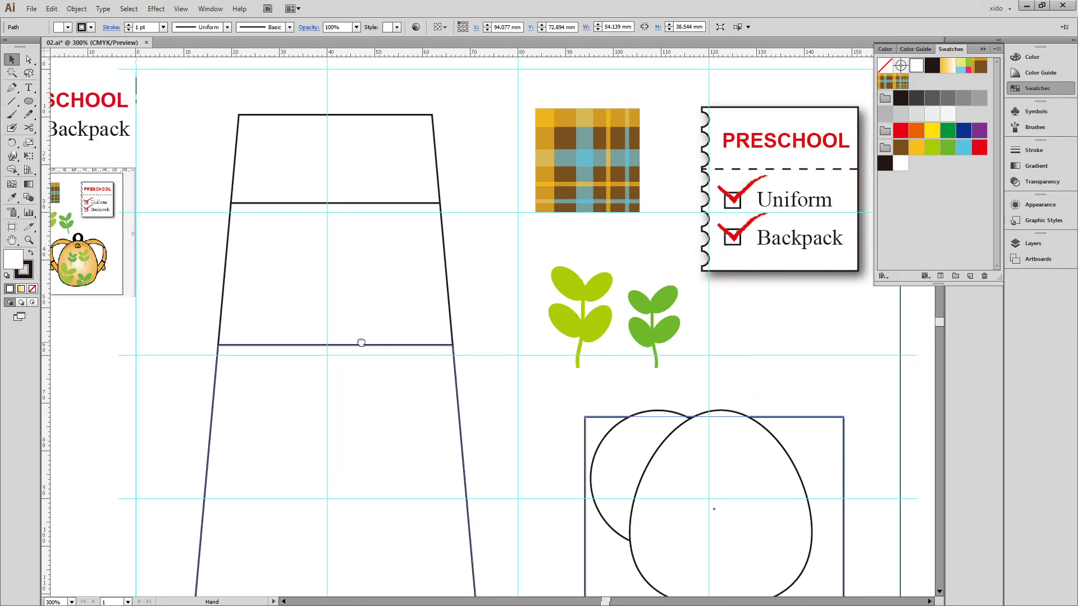
# - Draw a circle about 19.7 × 19.2 mm centred on the dress's top edge and widen its bottom anchor's handles to flatten the curve
pyautogui.click(31, 103)
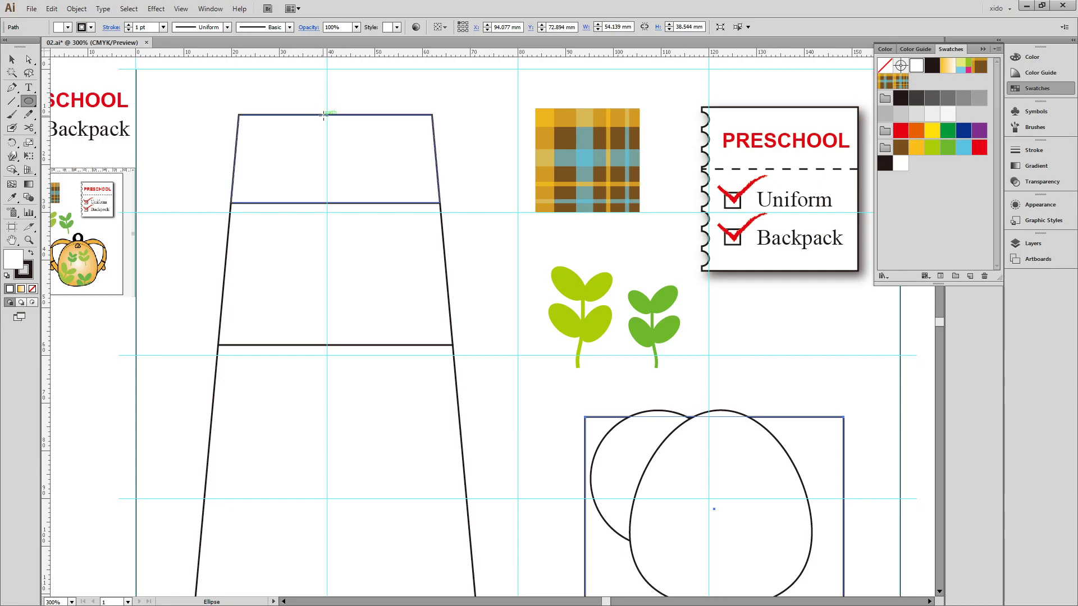
pyautogui.moveTo(327, 114); pyautogui.dragTo(374, 161)
pyautogui.press('a')
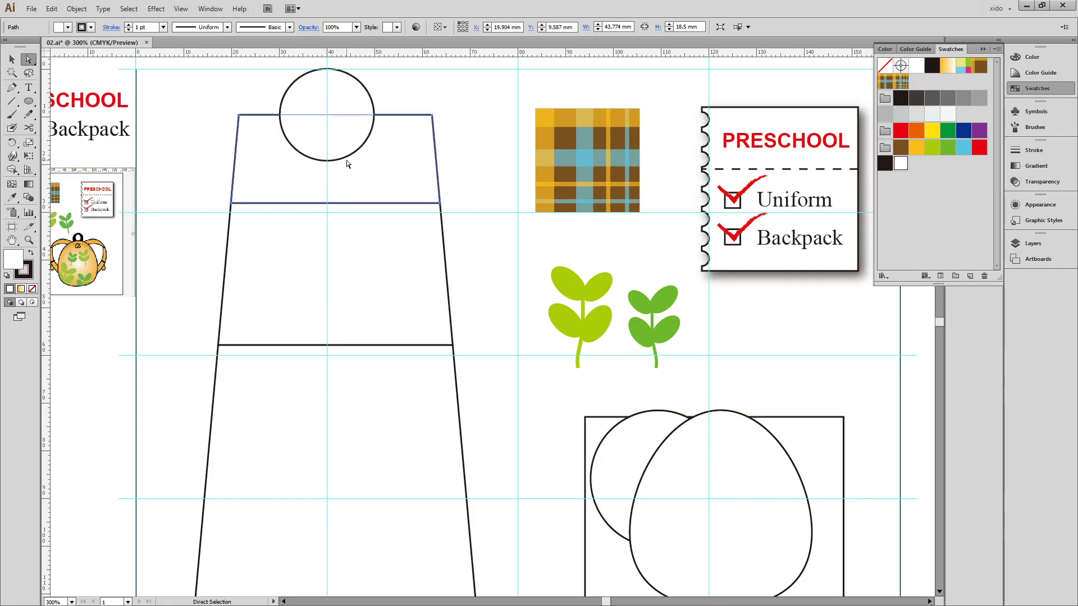
pyautogui.click(347, 160)
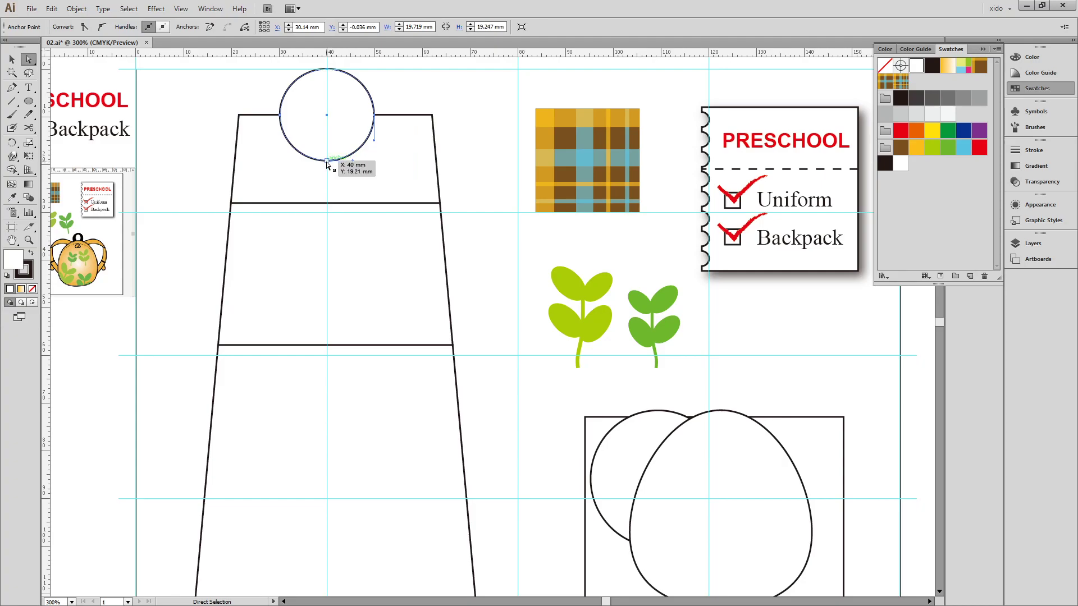
pyautogui.click(337, 163)
pyautogui.press('s')
pyautogui.moveTo(337, 165); pyautogui.dragTo(421, 175)
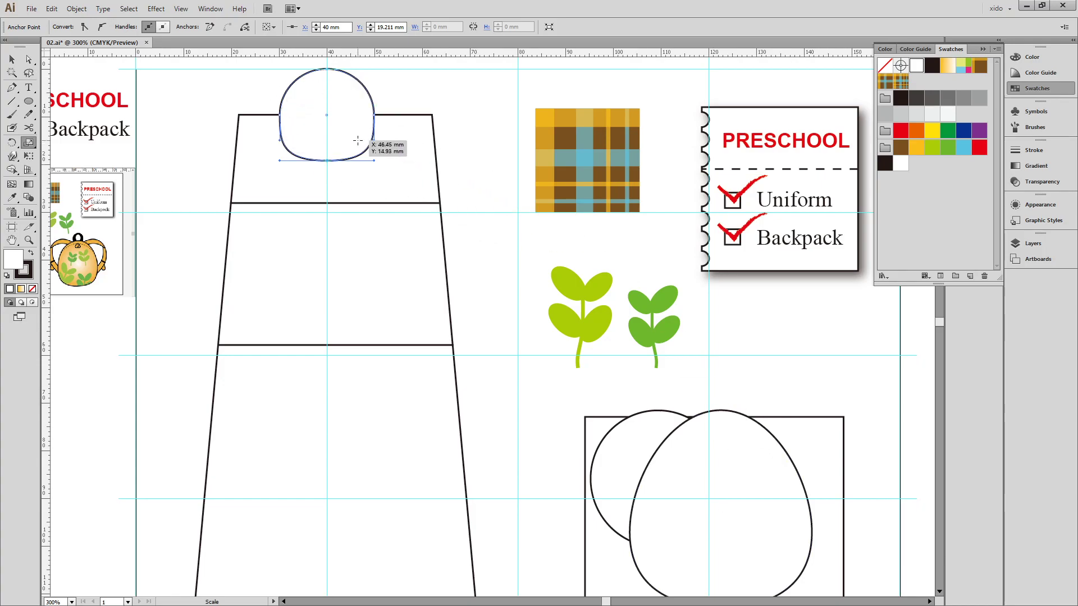
# - Narrow the rounded neckline shape evenly about its centre and deselect it
pyautogui.press('v')
pyautogui.moveTo(390, 157); pyautogui.dragTo(413, 209)
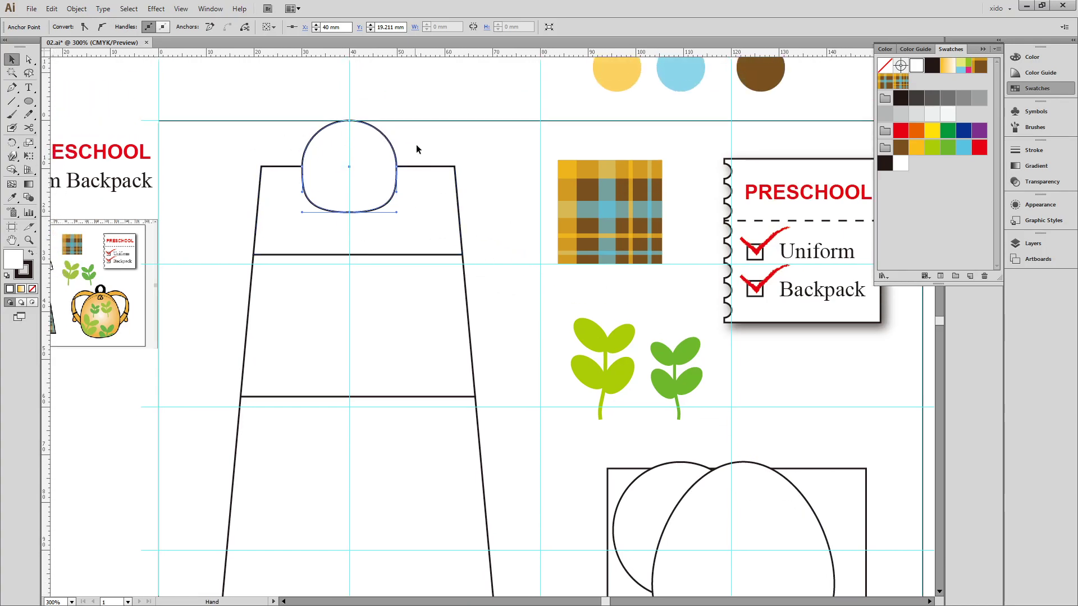
pyautogui.moveTo(395, 166); pyautogui.dragTo(386, 168)
pyautogui.click(423, 148)
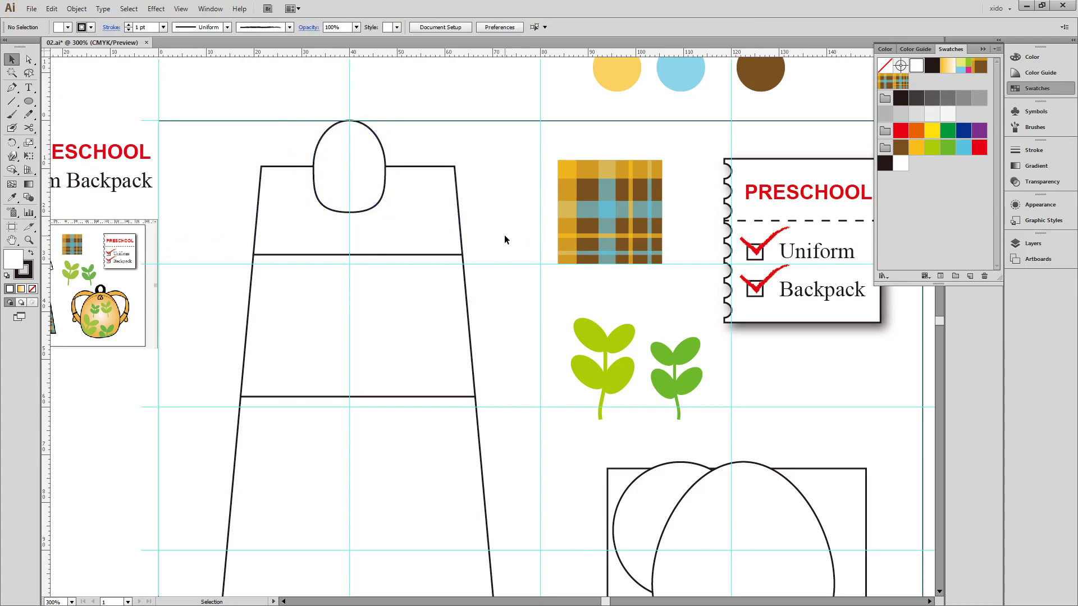
# - Align the neckline shape and the dress panel group to each other by their horizontal centres
pyautogui.click(367, 180)
pyautogui.keyDown('shift'); pyautogui.click(448, 313); pyautogui.keyUp('shift')
pyautogui.moveTo(470, 428); pyautogui.dragTo(457, 246)
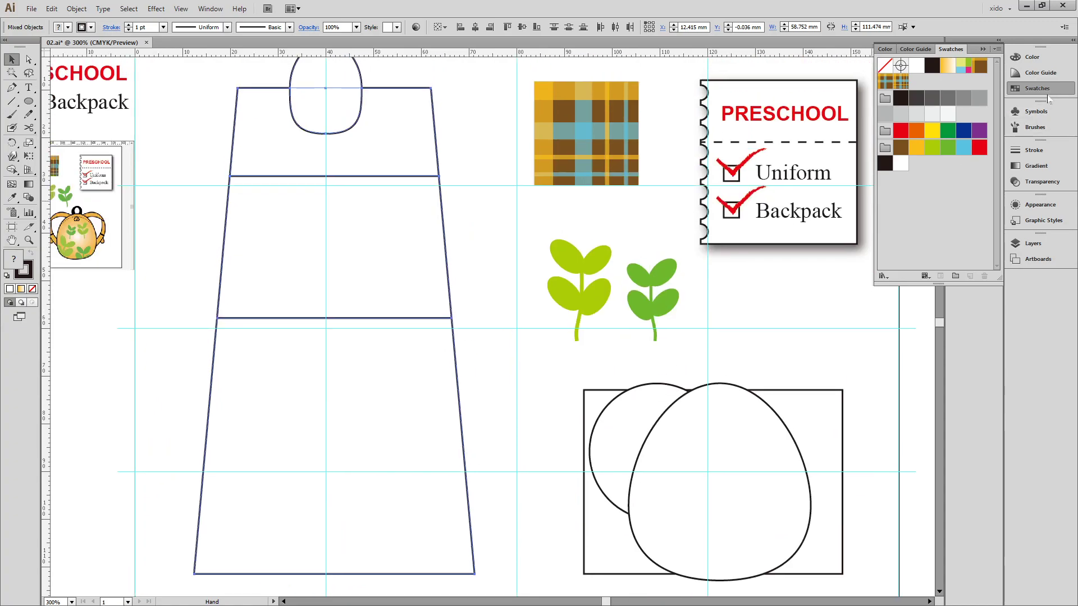
pyautogui.click(1039, 90)
pyautogui.click(973, 88)
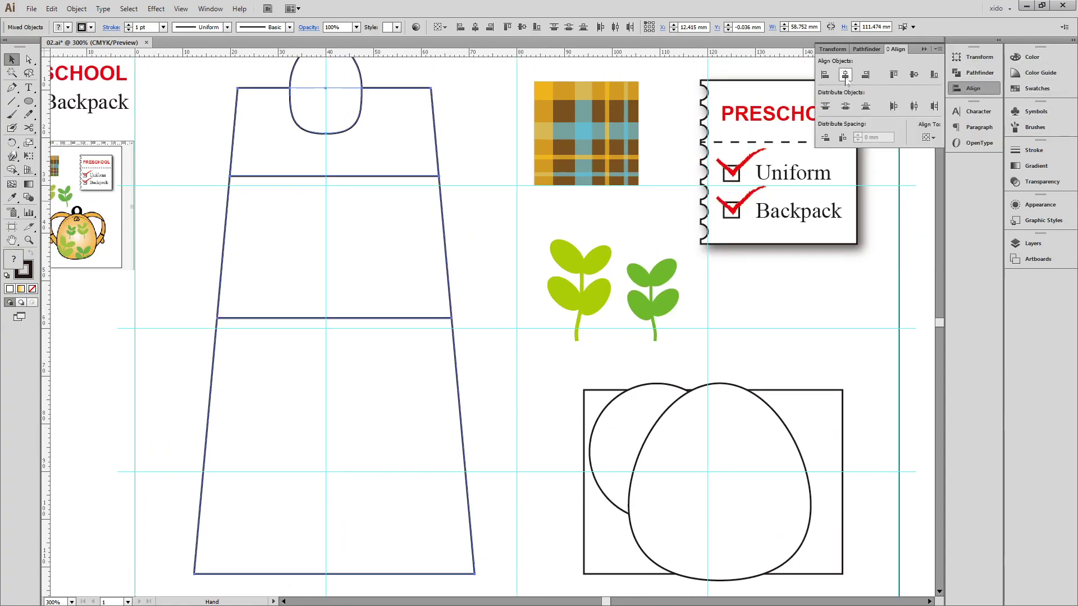
pyautogui.click(845, 76)
# - Nudge the aligned neckline and dress panels left onto the vertical guide at 40 mm and deselect them
pyautogui.press('Left')
pyautogui.press('Left')
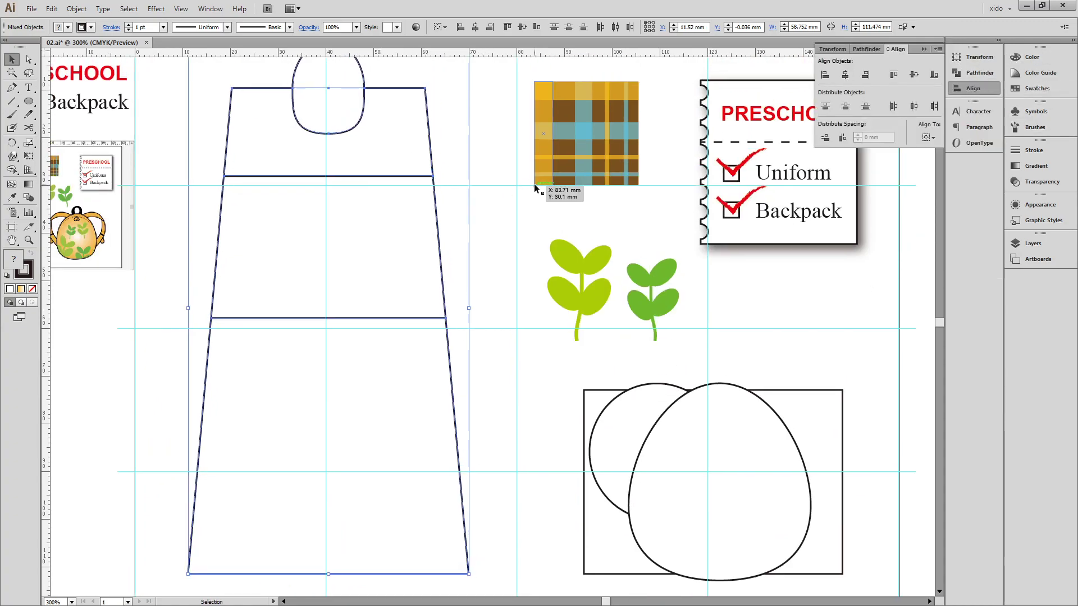
pyautogui.press('a')
pyautogui.hotkey('ctrl', '-')
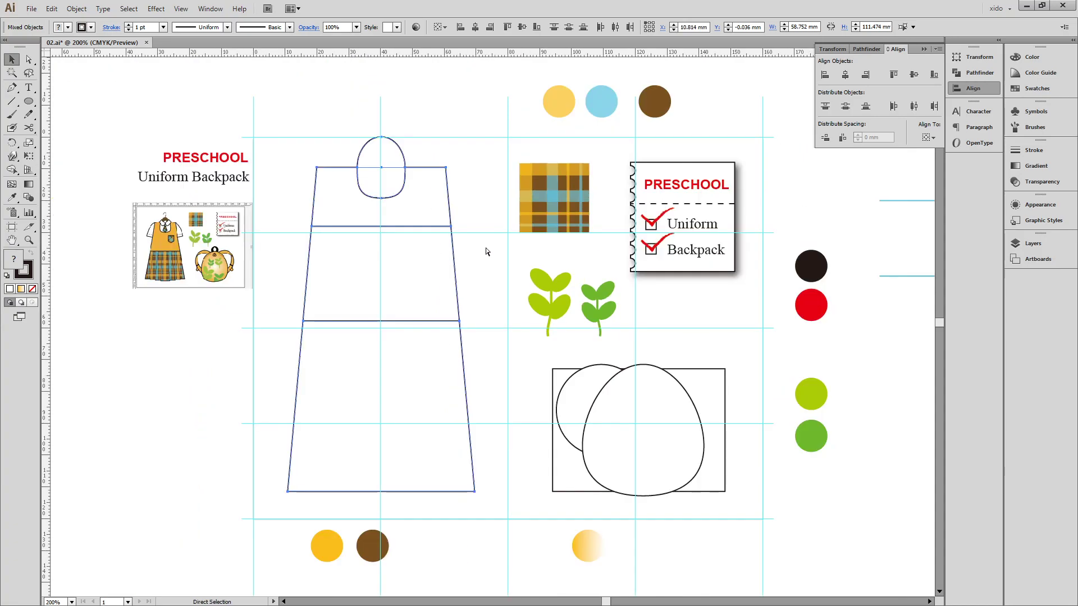
pyautogui.moveTo(487, 248); pyautogui.dragTo(328, 227)
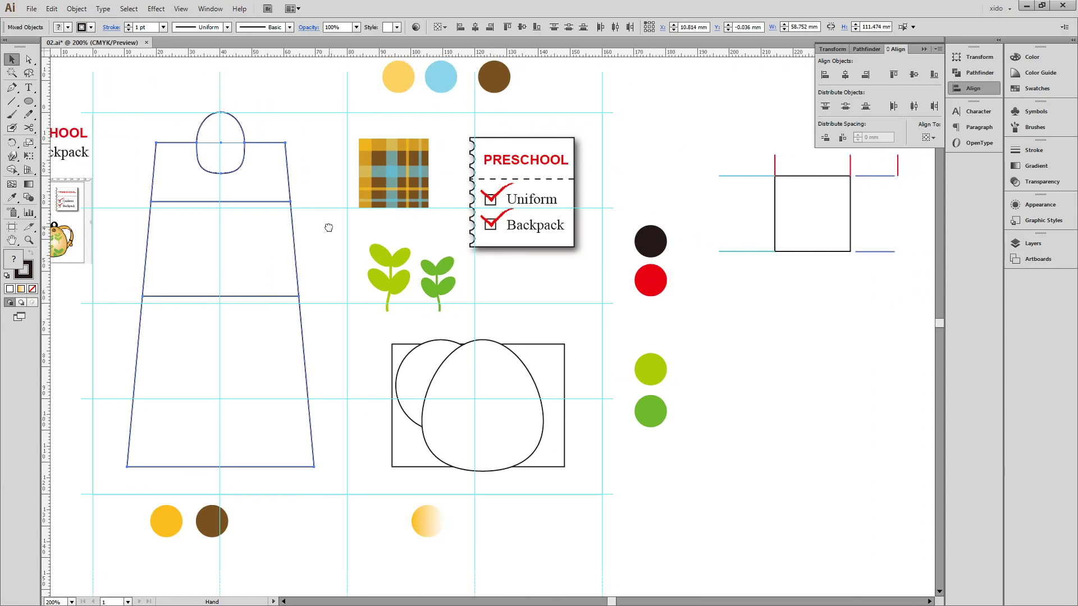
pyautogui.click(708, 387)
pyautogui.moveTo(690, 405); pyautogui.dragTo(710, 415)
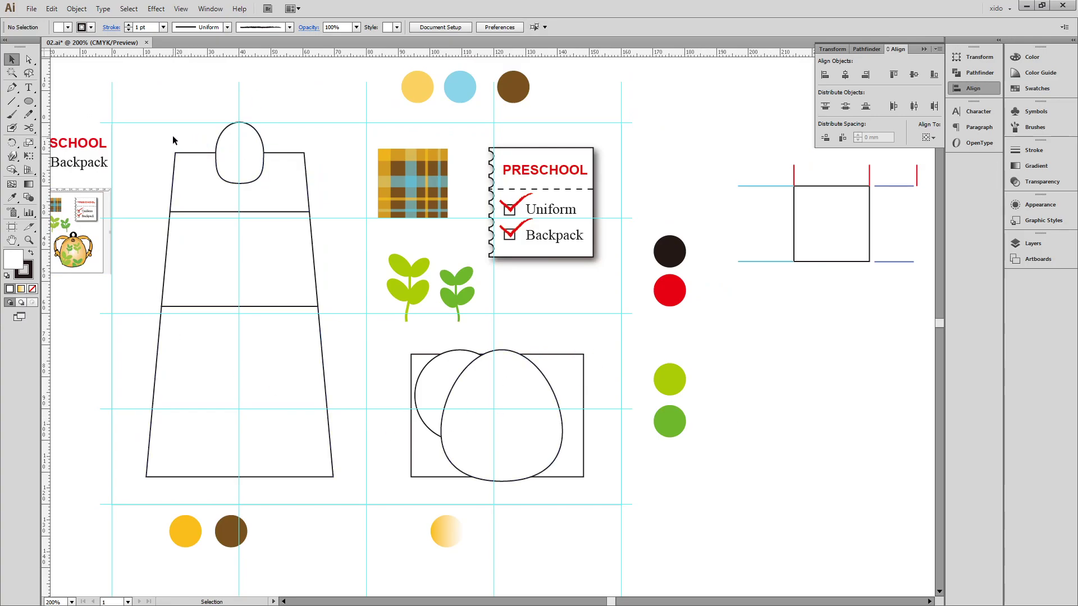
# - Shorten the dress panel group by moving its bottom edge upwards, keeping the width
pyautogui.press('a')
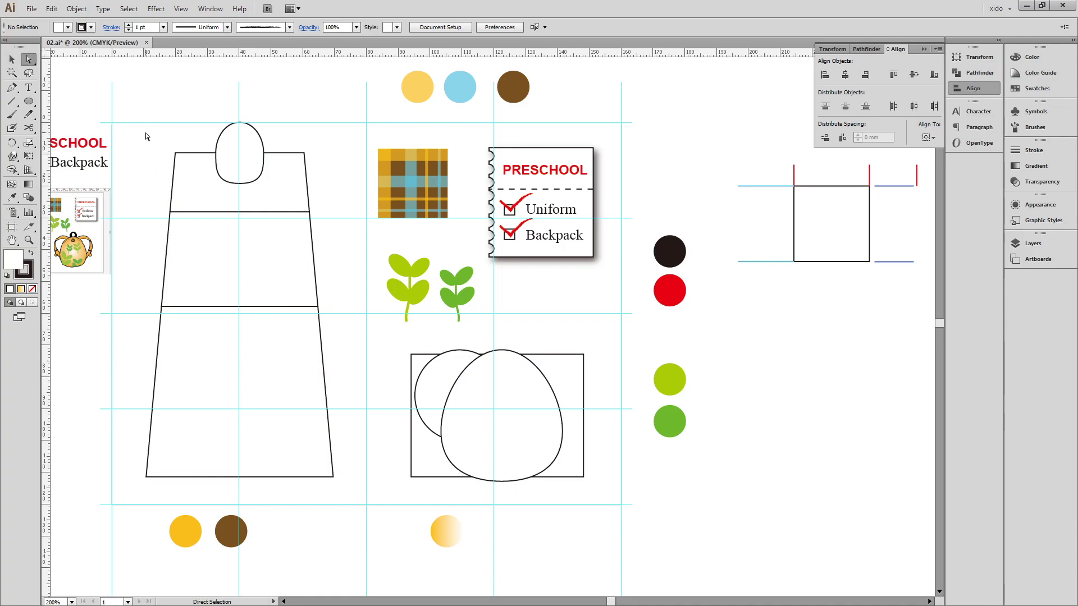
pyautogui.press('v')
pyautogui.moveTo(140, 127); pyautogui.dragTo(338, 338)
pyautogui.moveTo(352, 494); pyautogui.dragTo(133, 452)
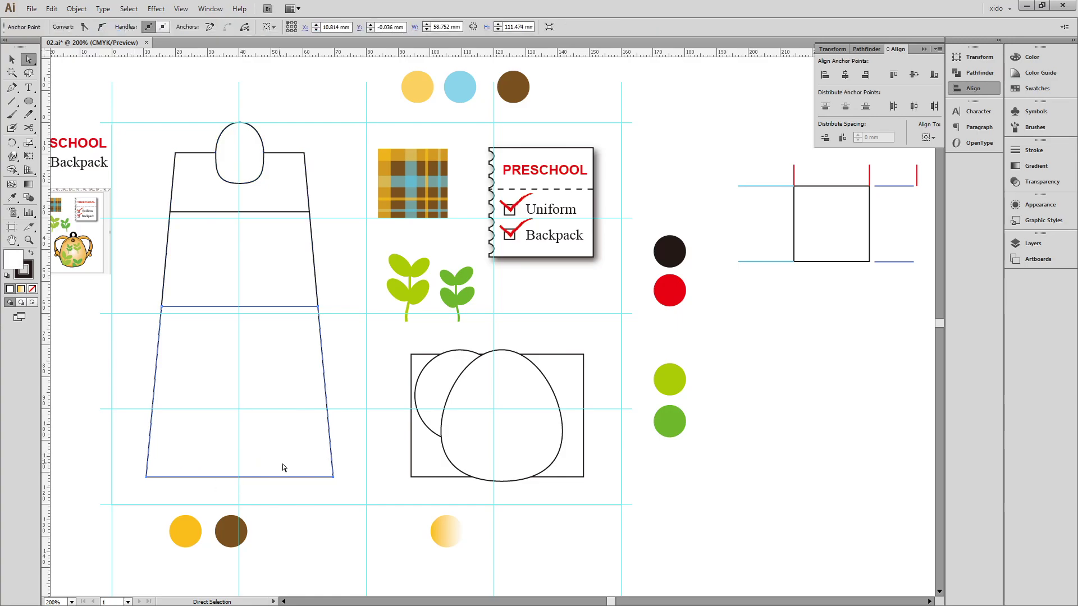
pyautogui.click(274, 467)
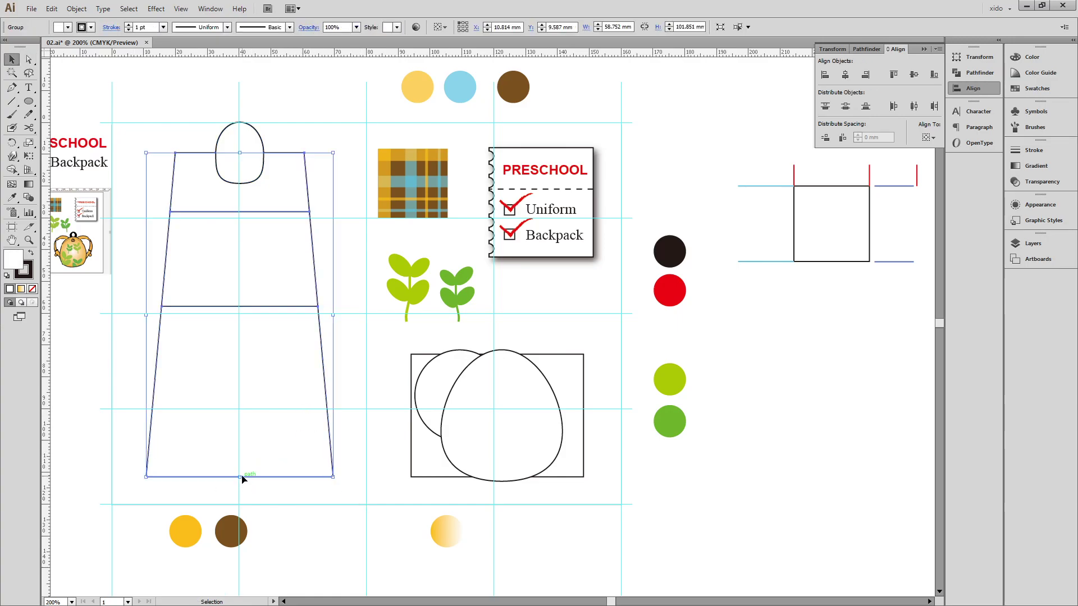
pyautogui.moveTo(241, 477); pyautogui.dragTo(242, 424)
# - Move the dress panels and neckline straight down together and deselect them
pyautogui.keyDown('shift'); pyautogui.click(236, 173); pyautogui.keyUp('shift')
pyautogui.moveTo(256, 175); pyautogui.dragTo(256, 206)
pyautogui.click(362, 315)
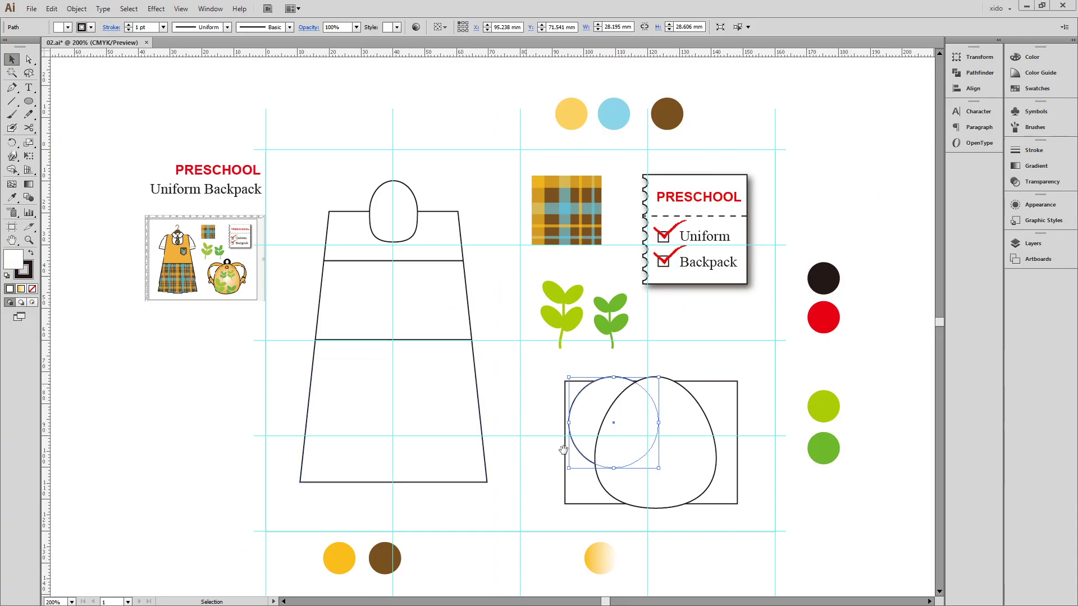
# - Paste copies of the backpack's small circle and egg-shaped body into the empty area right of the artboard
pyautogui.moveTo(561, 440); pyautogui.dragTo(374, 326)
pyautogui.moveTo(315, 219); pyautogui.dragTo(614, 457)
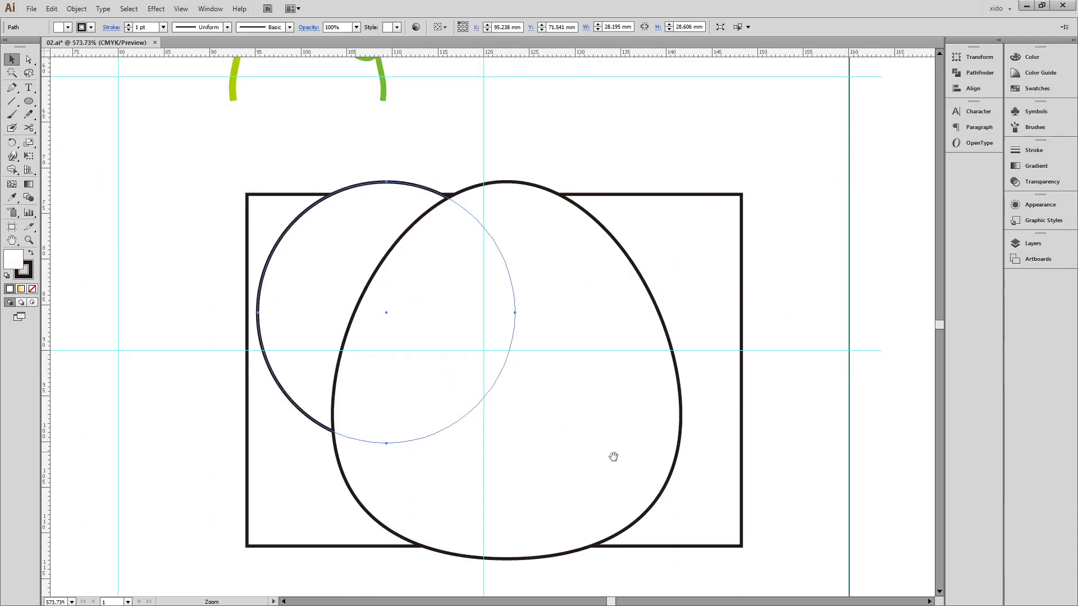
pyautogui.keyDown('shift'); pyautogui.click(570, 311); pyautogui.keyUp('shift')
pyautogui.moveTo(570, 313); pyautogui.dragTo(139, 330)
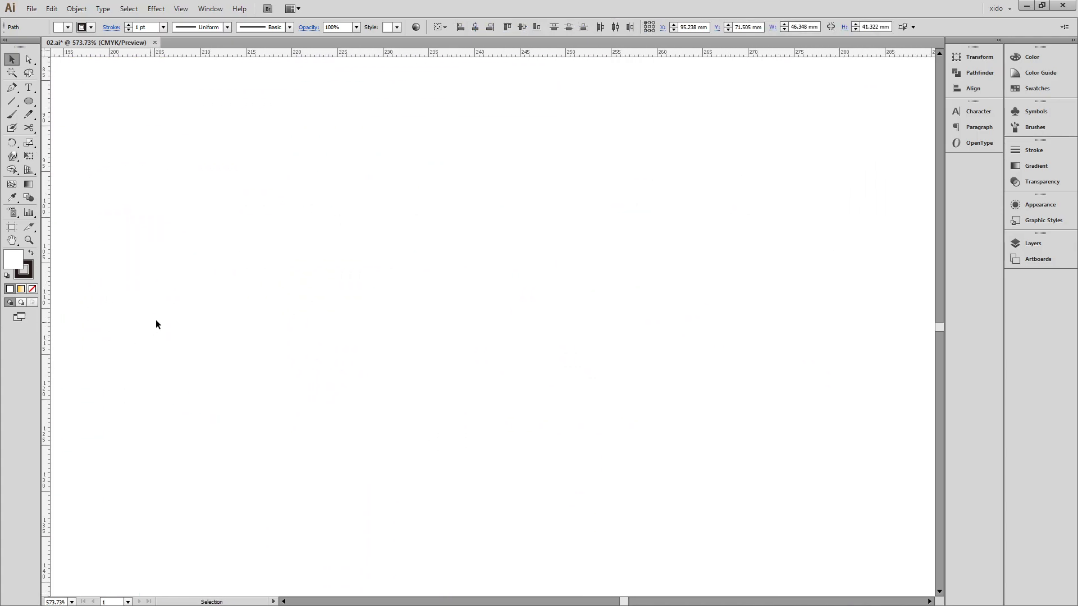
pyautogui.hotkey('ctrl', 'v')
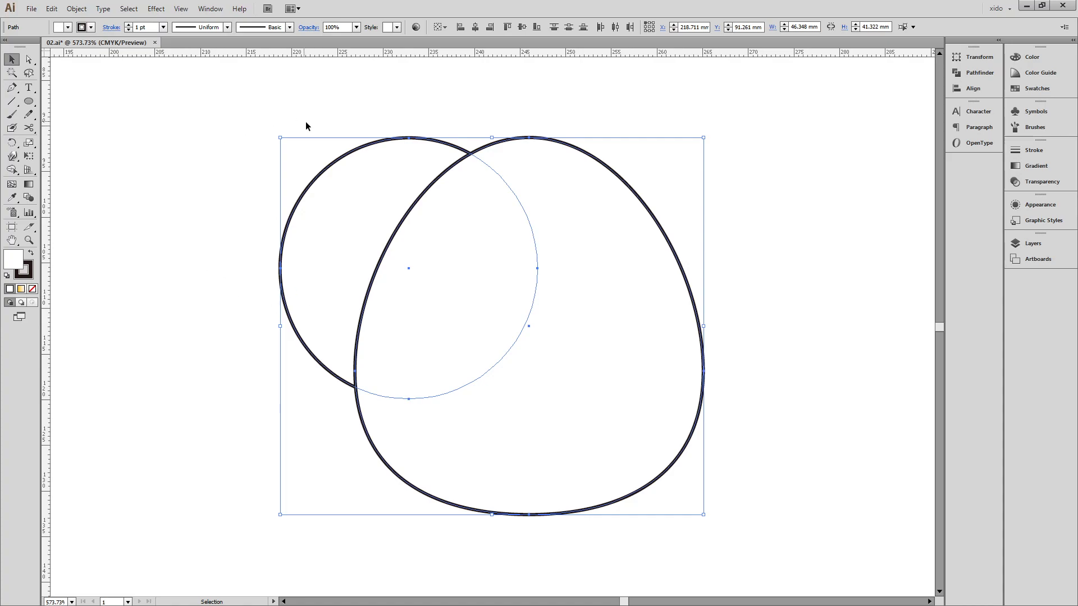
# - Delete the pasted egg shape so that only the copied circle remains
pyautogui.click(306, 437)
pyautogui.click(482, 393)
pyautogui.press('Delete')
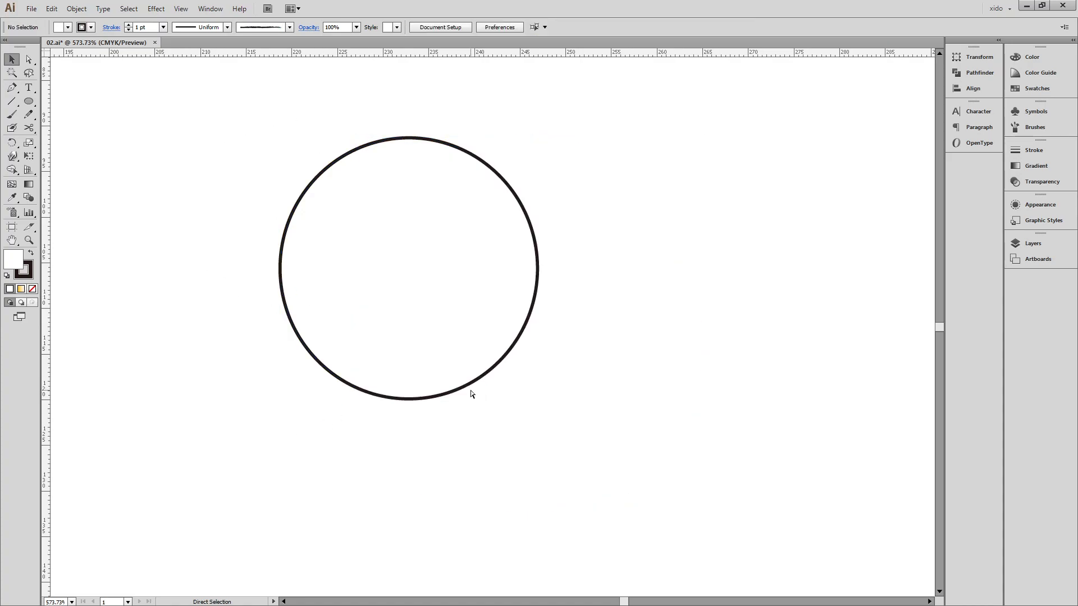
pyautogui.click(386, 285)
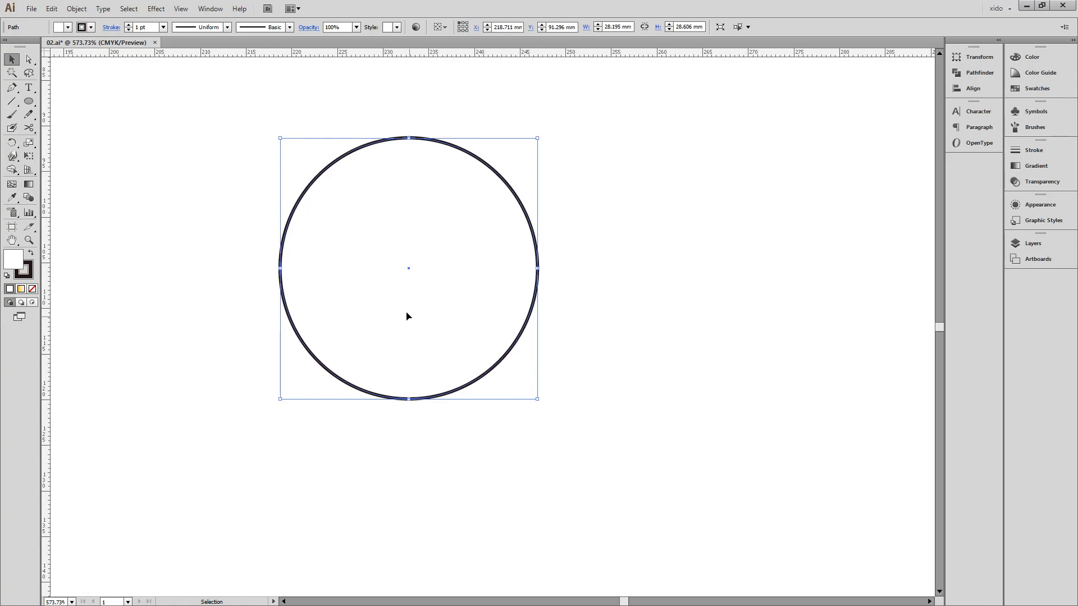
pyautogui.moveTo(395, 256); pyautogui.dragTo(420, 258)
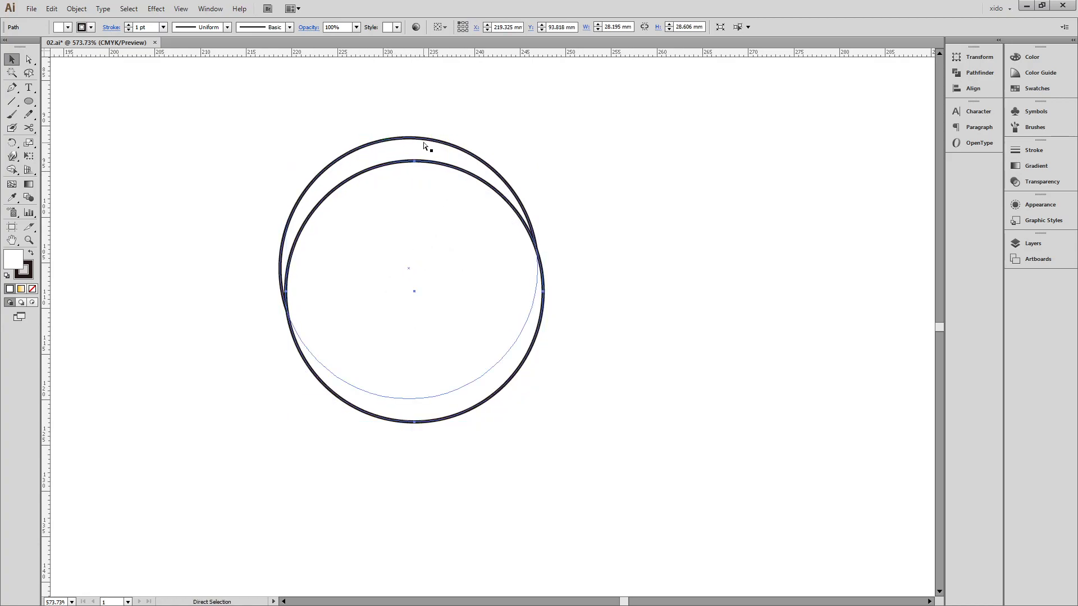
pyautogui.hotkey('ctrl', 'z')
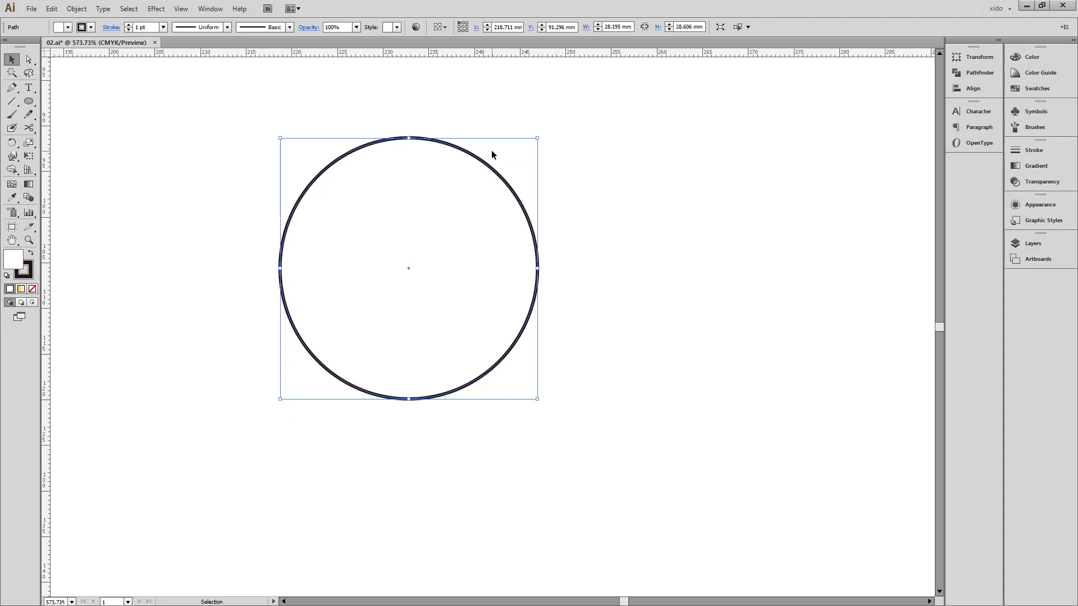
# - Set the copied circle's stroke weight to 10 pt and remove its fill
pyautogui.click(1034, 150)
pyautogui.press('Up')
pyautogui.press('Up')
pyautogui.press('Up')
pyautogui.press('Up')
pyautogui.press('Up')
pyautogui.press('Up')
pyautogui.press('Up')
pyautogui.press('Up')
pyautogui.press('Up')
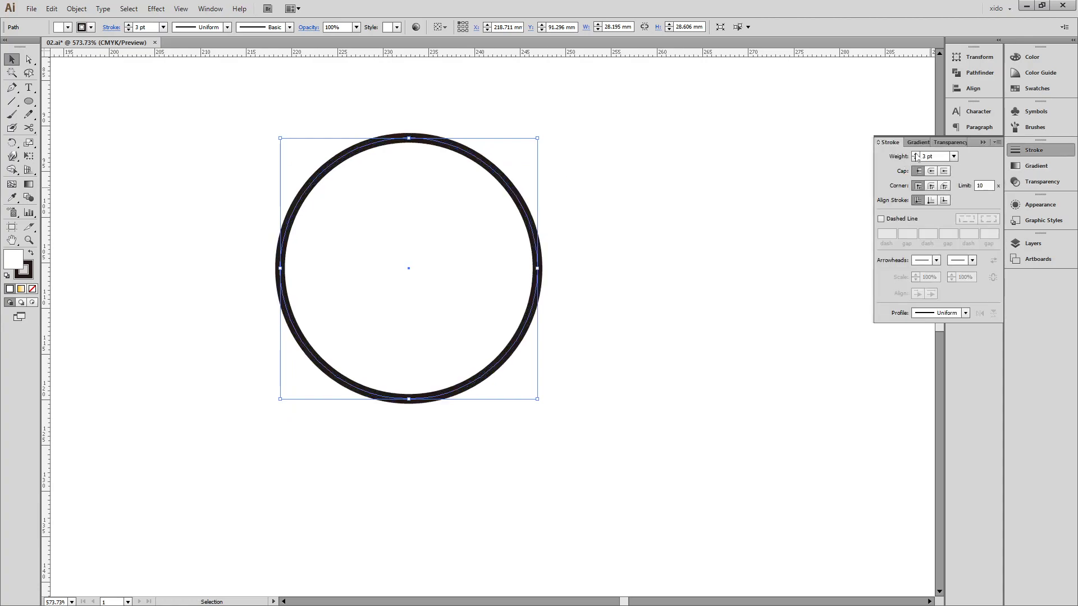
pyautogui.click(32, 289)
pyautogui.click(27, 274)
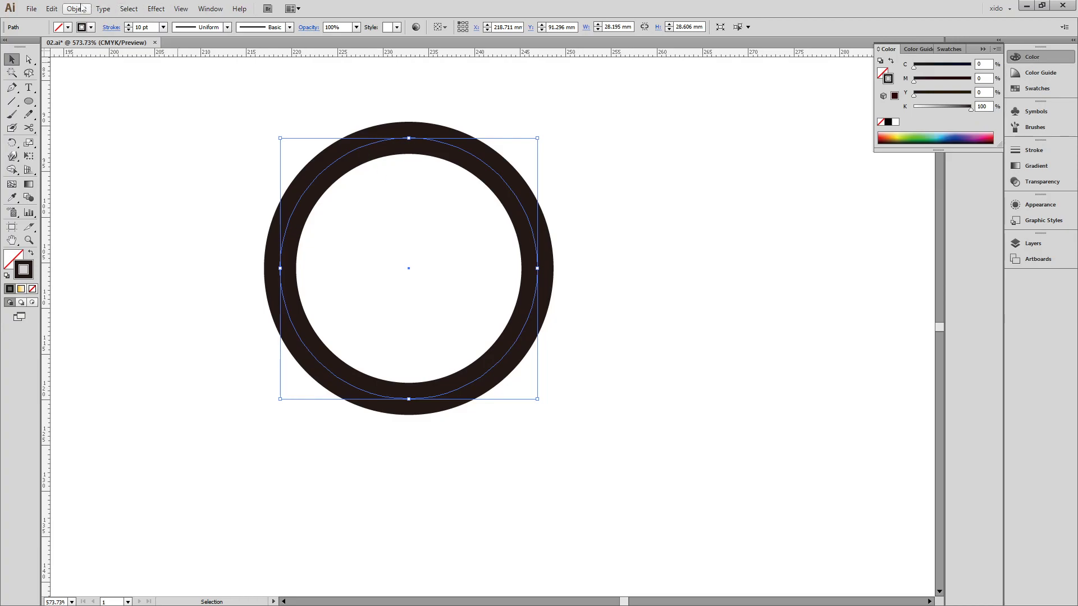
# - Expand the circle's stroke into a ring shape and give it a light yellow-green fill with a black 1 pt outline
pyautogui.click(51, 8)
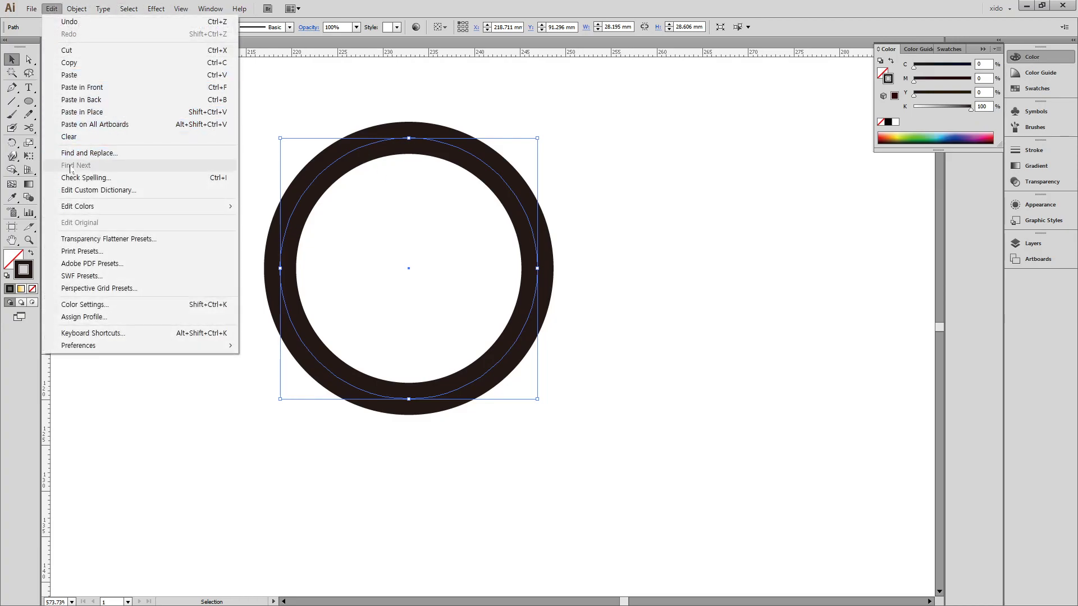
pyautogui.click(77, 8)
pyautogui.click(91, 129)
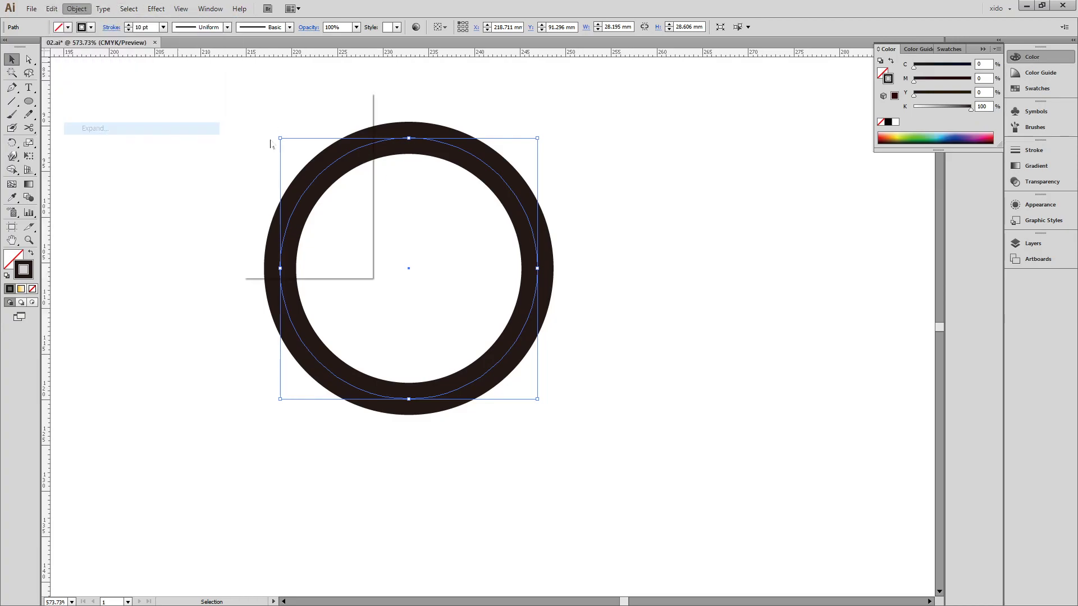
pyautogui.click(276, 254)
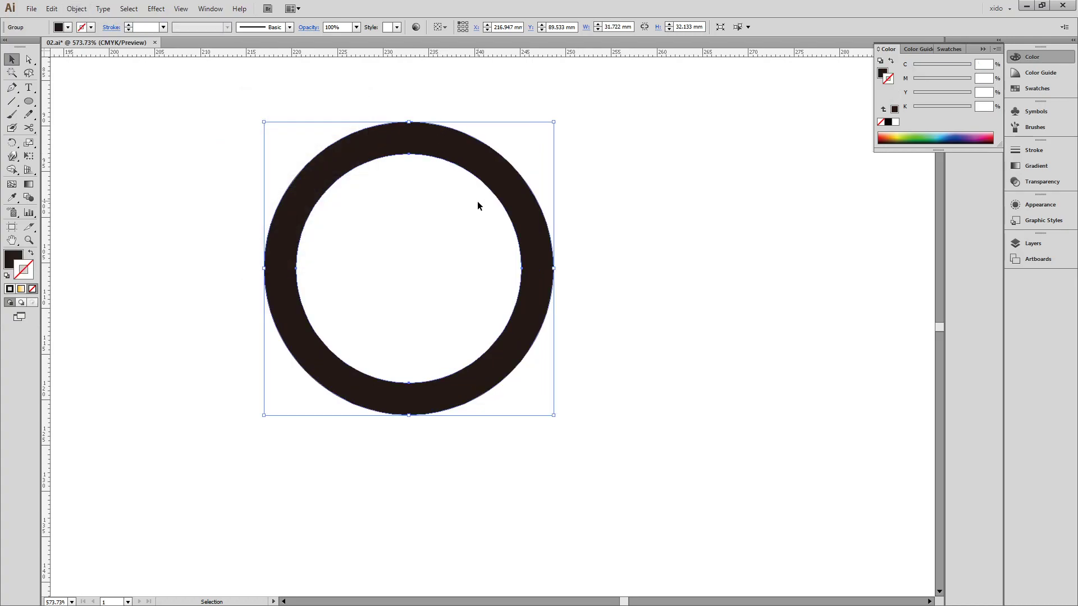
pyautogui.click(898, 133)
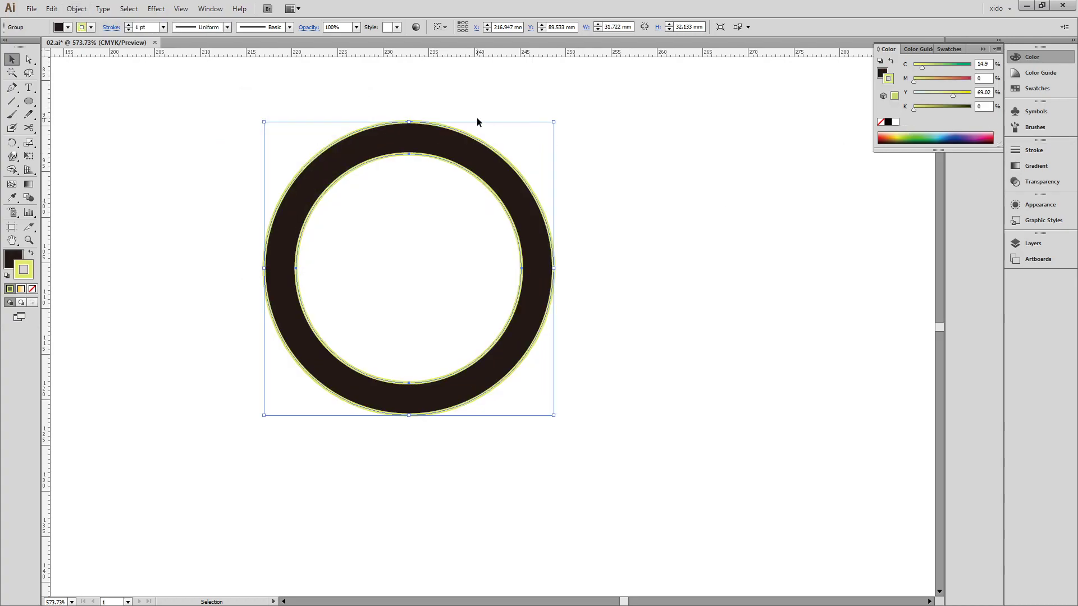
pyautogui.hotkey('shift', 'x')
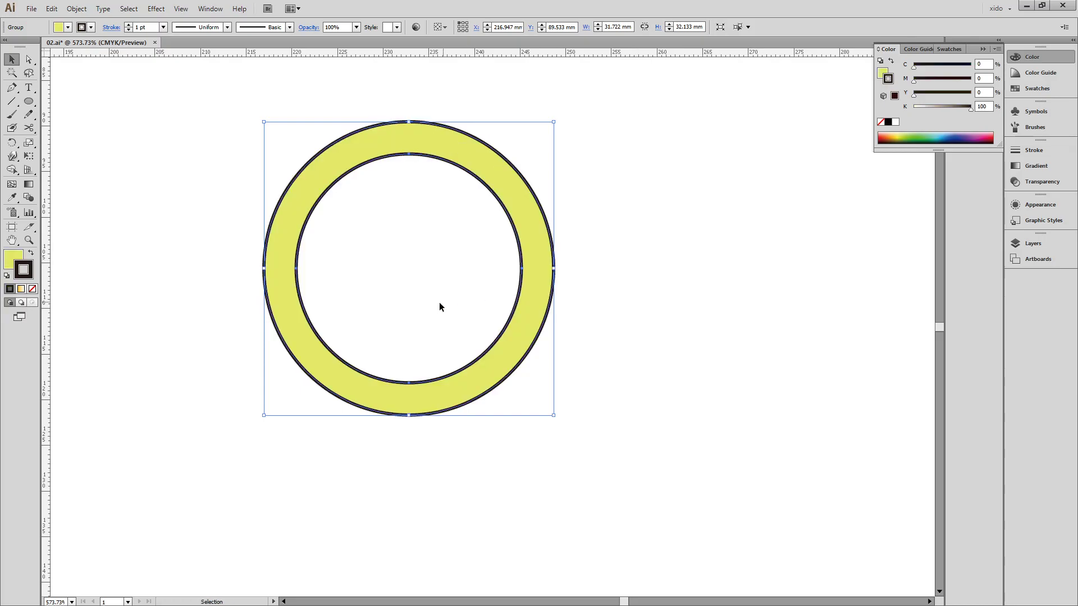
# - Duplicate the yellow-green ring and offset the two rings so one overlaps the other up and to the right
pyautogui.moveTo(299, 194); pyautogui.dragTo(311, 160)
pyautogui.press('ctrl')
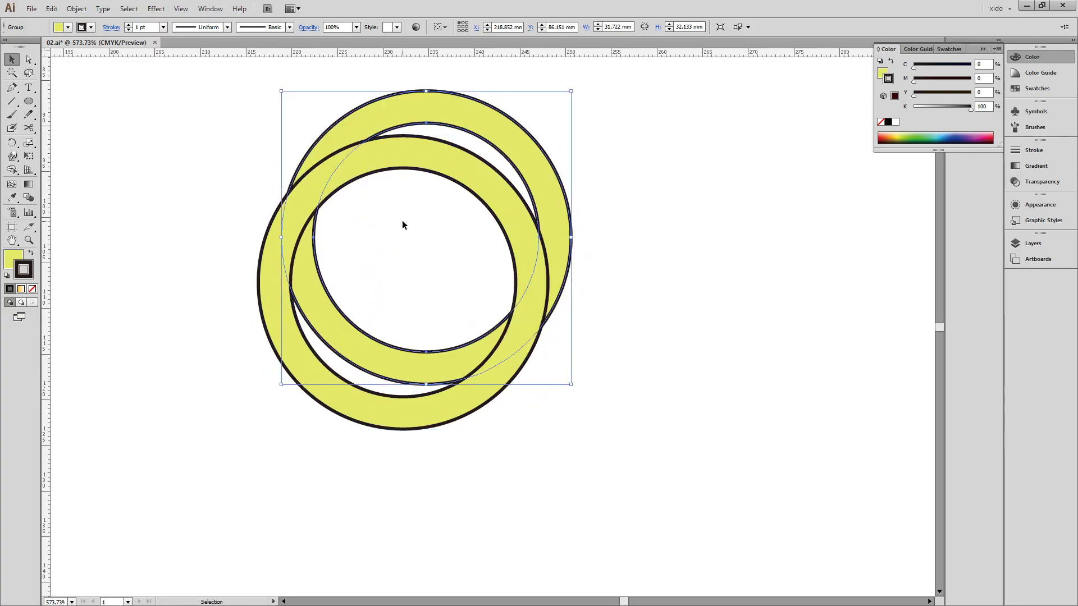
pyautogui.click(435, 247)
pyautogui.moveTo(335, 310); pyautogui.dragTo(335, 317)
pyautogui.press('ctrl')
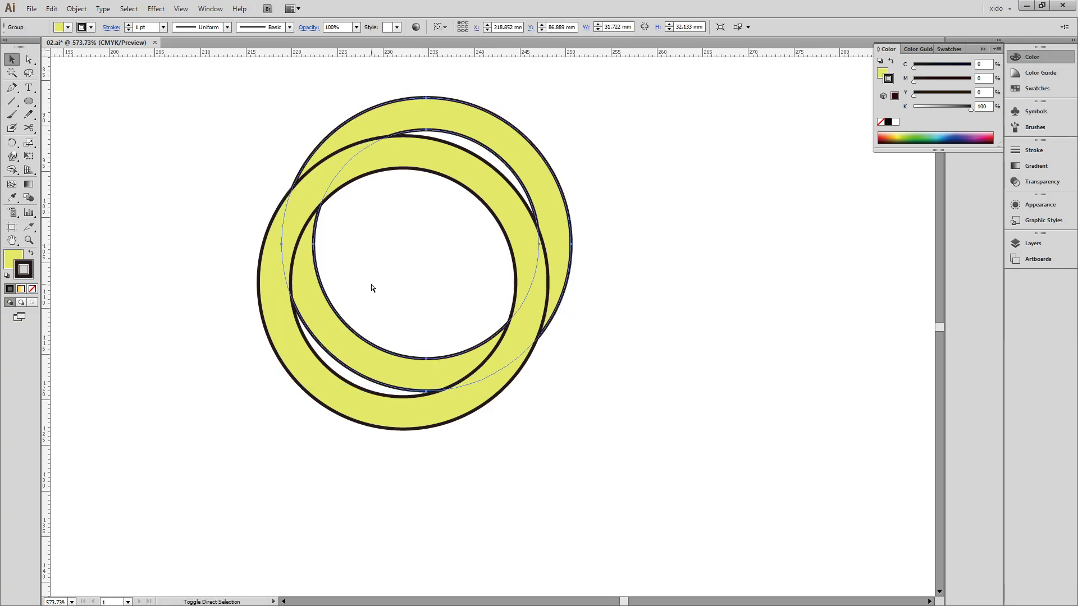
pyautogui.press('ctrl')
pyautogui.moveTo(457, 167)
pyautogui.mouseDown()
pyautogui.moveTo(369, 151)
pyautogui.moveTo(322, 170)
pyautogui.moveTo(305, 193)
pyautogui.moveTo(288, 247)
pyautogui.moveTo(316, 319)
pyautogui.moveTo(390, 357)
pyautogui.mouseUp()
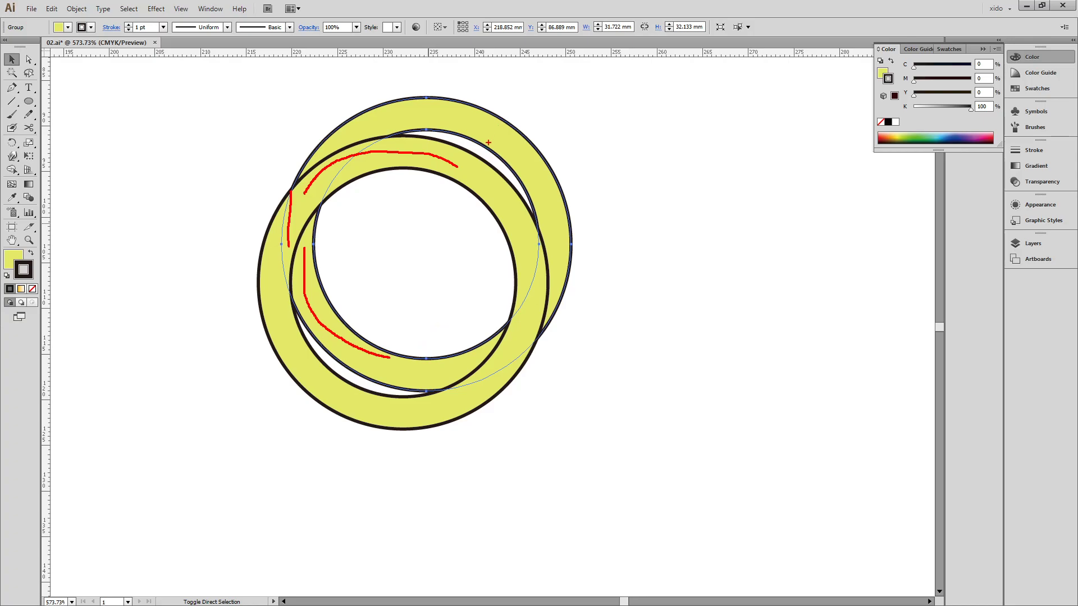
pyautogui.moveTo(487, 141)
pyautogui.mouseDown()
pyautogui.moveTo(428, 180)
pyautogui.moveTo(384, 272)
pyautogui.moveTo(384, 388)
pyautogui.moveTo(498, 479)
pyautogui.moveTo(640, 410)
pyautogui.moveTo(627, 231)
pyautogui.moveTo(532, 144)
pyautogui.moveTo(361, 179)
pyautogui.mouseUp()
pyautogui.moveTo(304, 196); pyautogui.dragTo(301, 248)
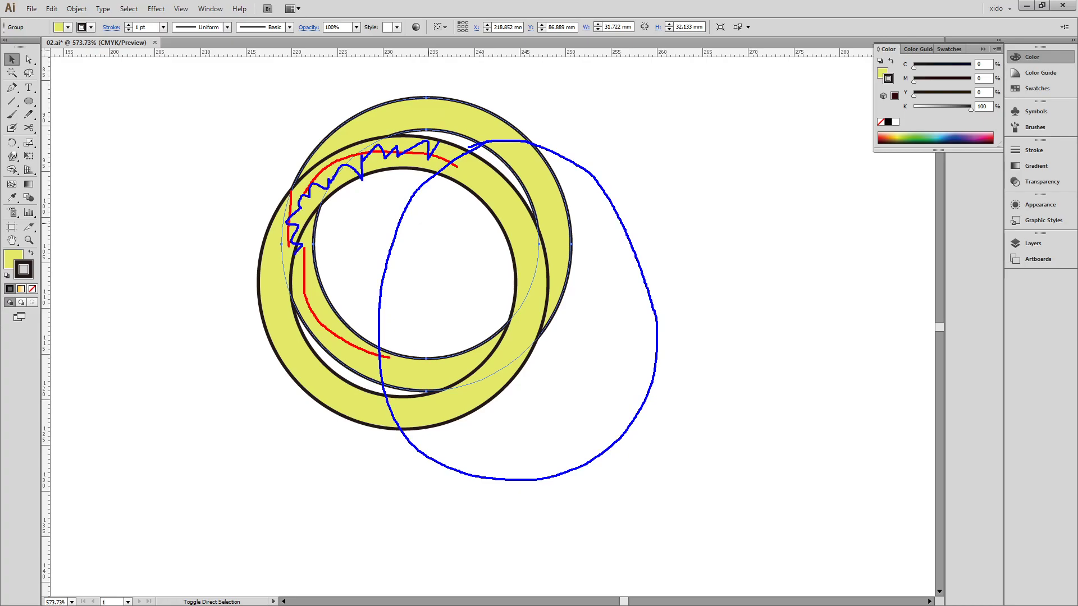
pyautogui.moveTo(318, 301); pyautogui.dragTo(382, 369)
pyautogui.press('Escape')
pyautogui.click(424, 249)
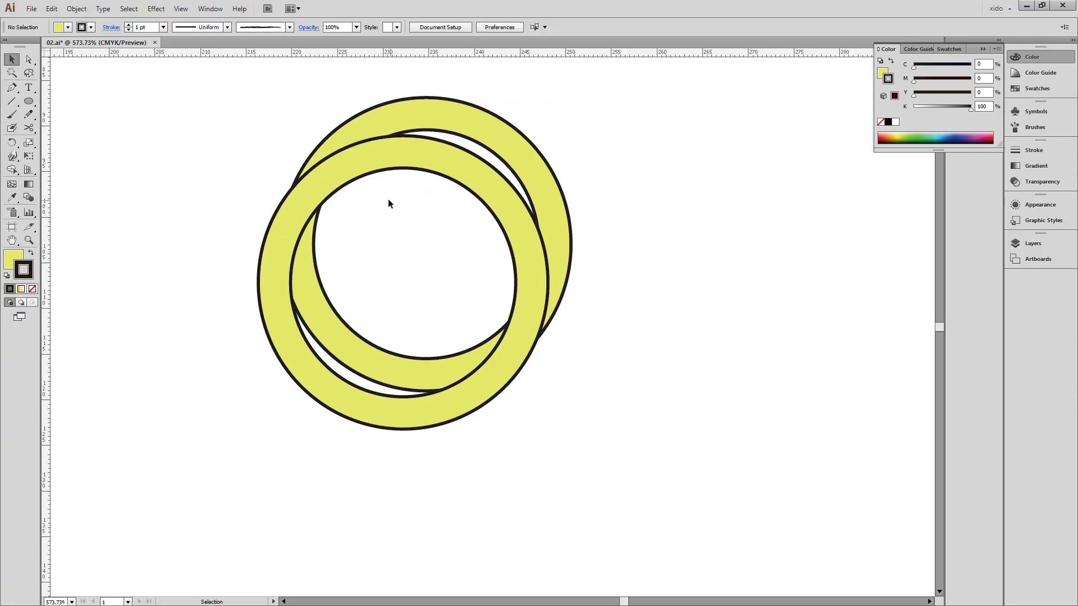
# - Scale the rear ring down slightly from its upper and left edges, keeping it offset up and right of the front ring
pyautogui.click(426, 112)
pyautogui.moveTo(427, 99); pyautogui.dragTo(432, 123)
pyautogui.moveTo(280, 244); pyautogui.dragTo(306, 244)
pyautogui.click(341, 301)
pyautogui.moveTo(317, 309); pyautogui.dragTo(317, 303)
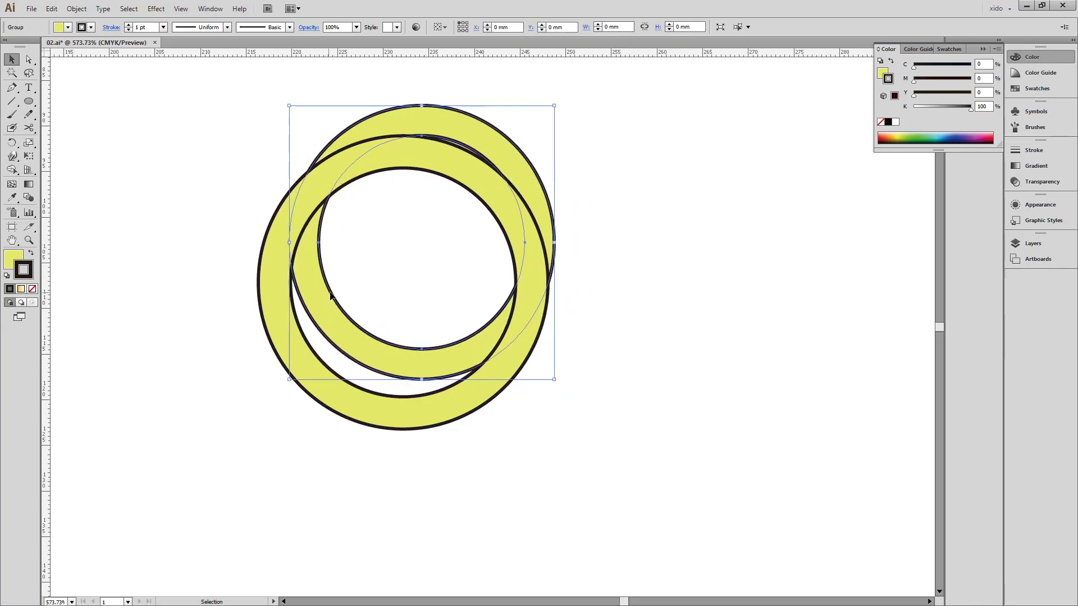
# - Select both overlapping rings and split them at their intersections with the Pathfinder Divide operation
pyautogui.keyDown('shift'); pyautogui.click(414, 412); pyautogui.keyUp('shift')
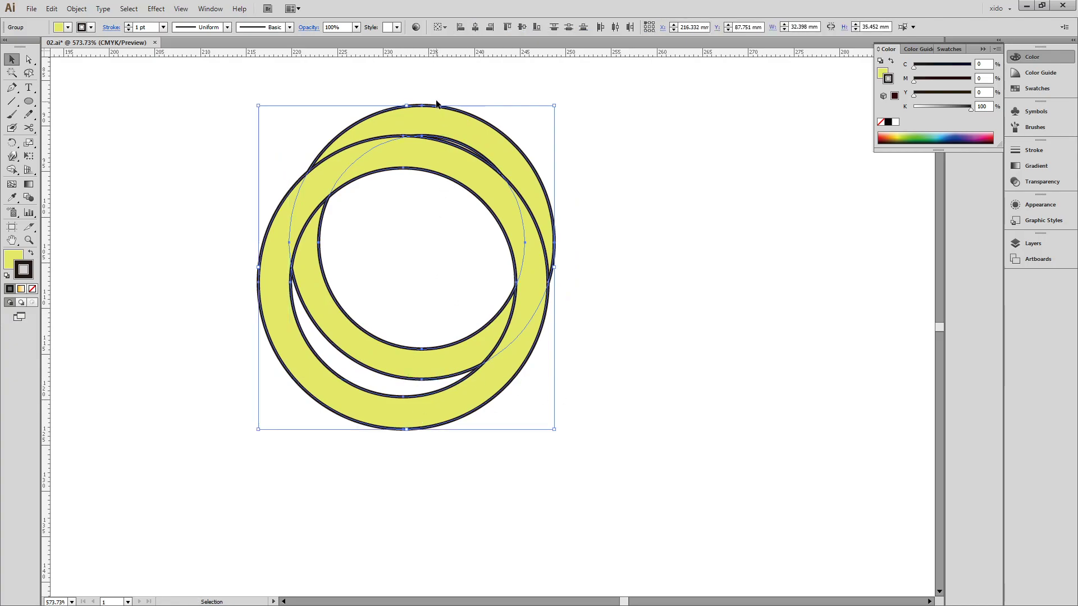
pyautogui.click(1028, 57)
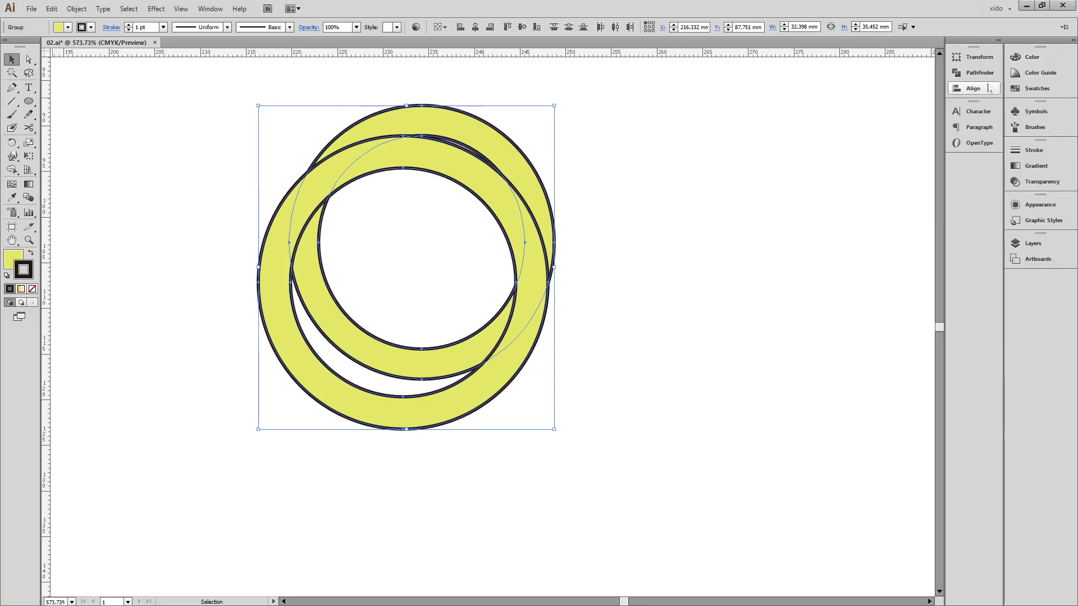
pyautogui.click(989, 89)
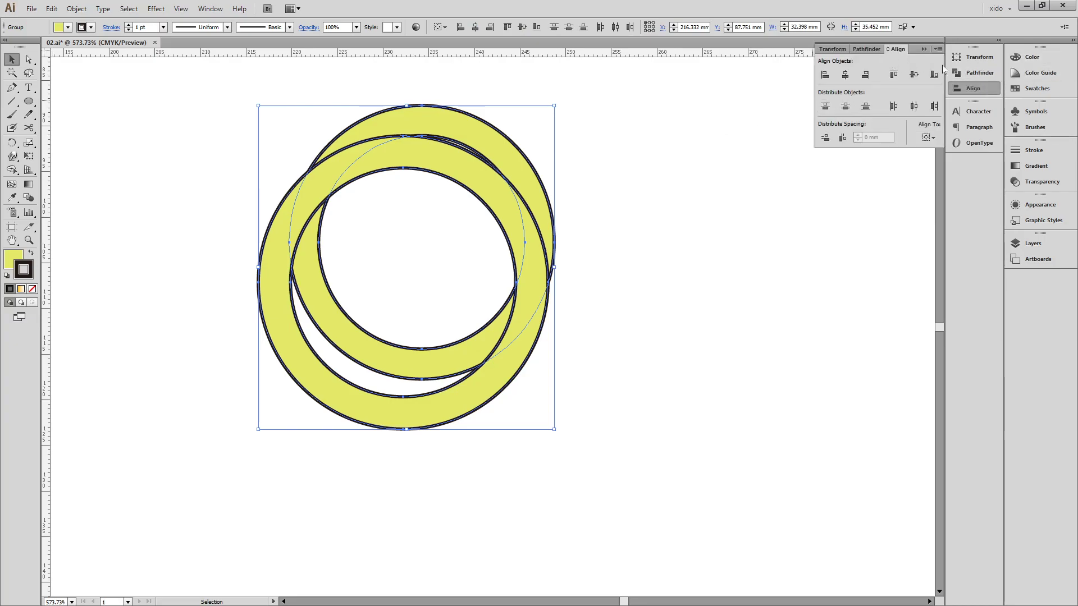
pyautogui.click(979, 72)
pyautogui.click(826, 102)
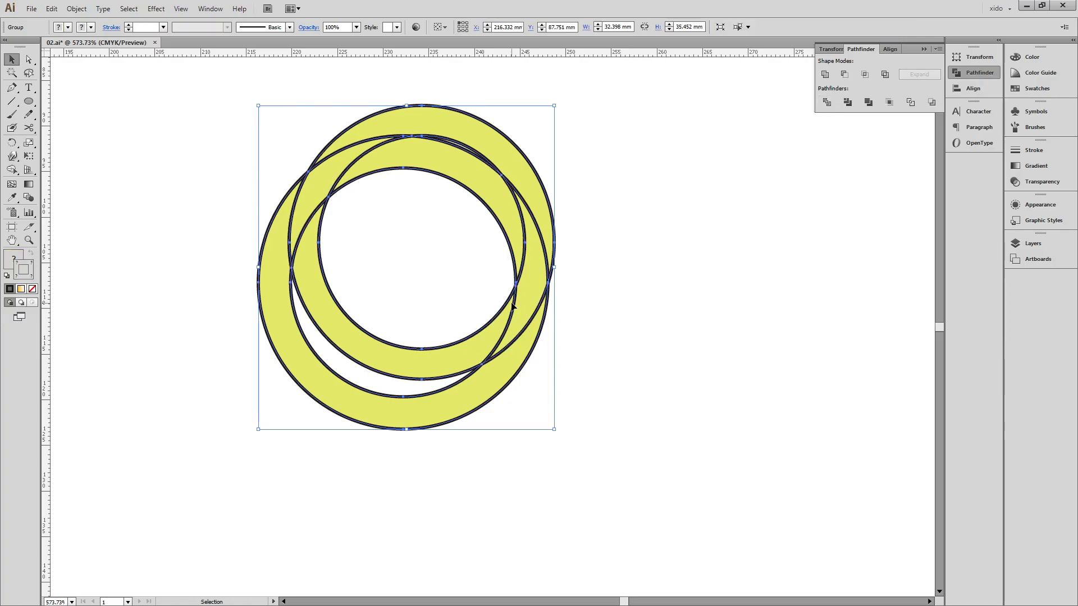
# - Ungroup the divided rings and delete the outer crescent pieces at the upper right, lower left and right
pyautogui.hotkey('ctrl', 'shift', 'g')
pyautogui.click(438, 297)
pyautogui.moveTo(462, 129); pyautogui.dragTo(571, 93)
pyautogui.press('Delete')
pyautogui.moveTo(376, 406); pyautogui.dragTo(214, 470)
pyautogui.press('Delete')
pyautogui.click(532, 307)
pyautogui.press('Delete')
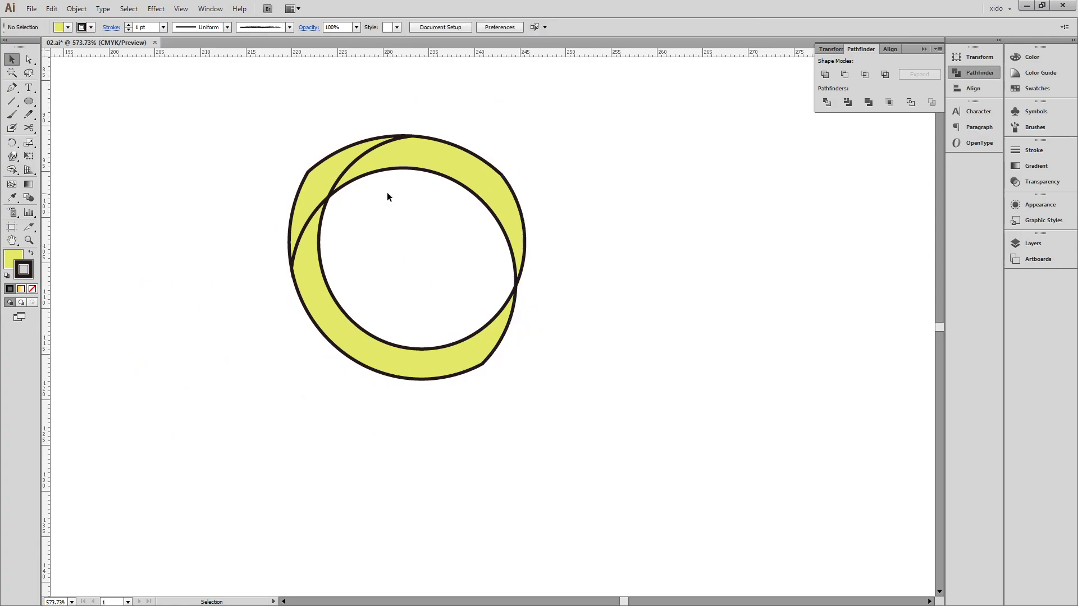
# - Delete the unfilled leftover piece on the upper edge and unite the upper strap pieces into one shape
pyautogui.moveTo(439, 152); pyautogui.dragTo(438, 157)
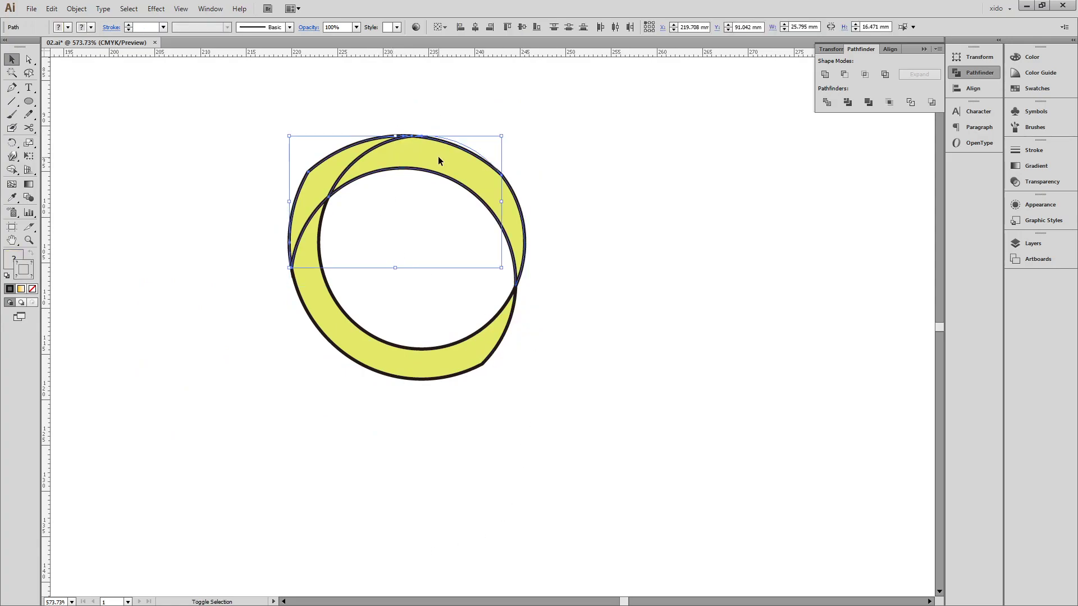
pyautogui.keyDown('shift'); pyautogui.click(489, 183); pyautogui.keyUp('shift')
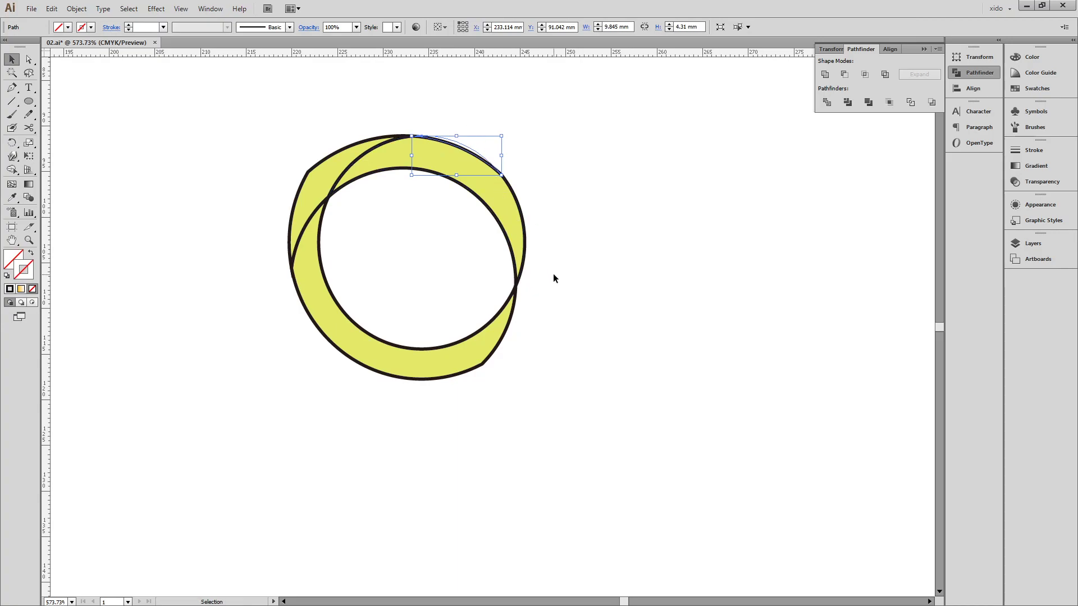
pyautogui.press('Delete')
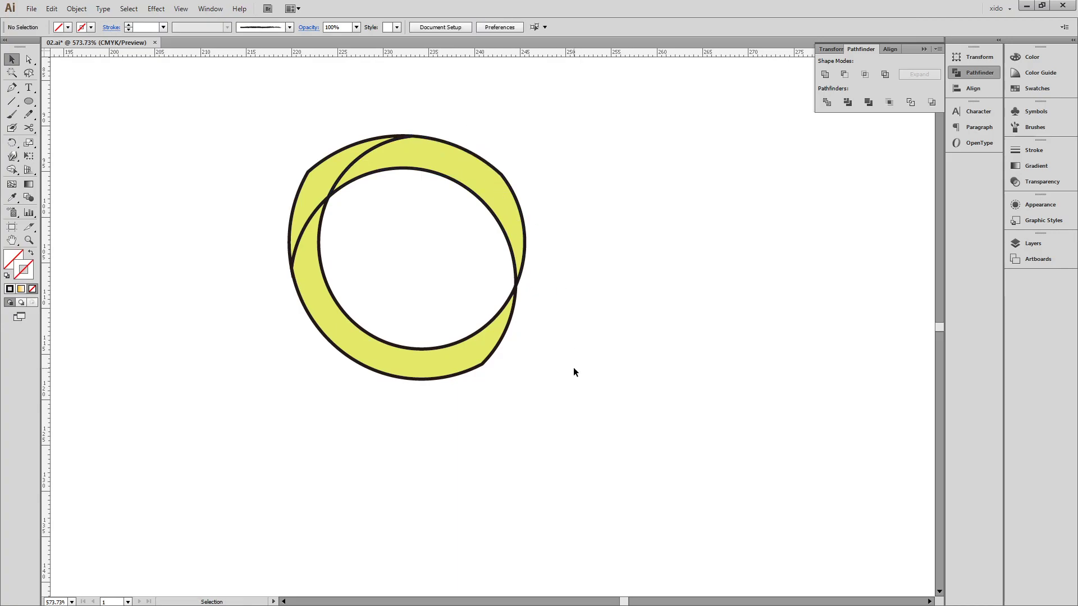
pyautogui.click(399, 143)
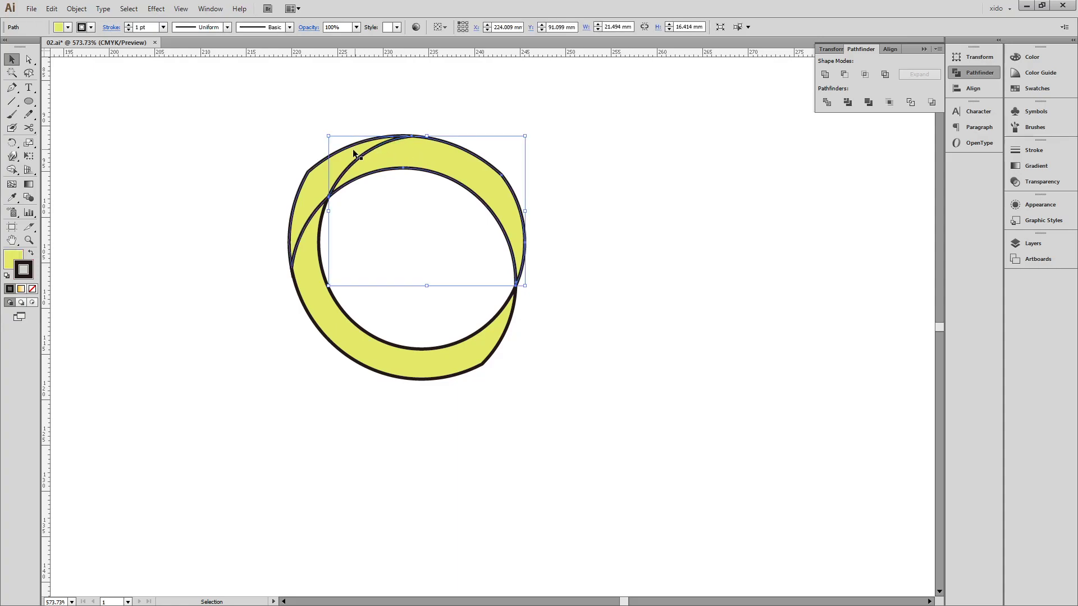
pyautogui.keyDown('shift'); pyautogui.click(329, 169); pyautogui.keyUp('shift')
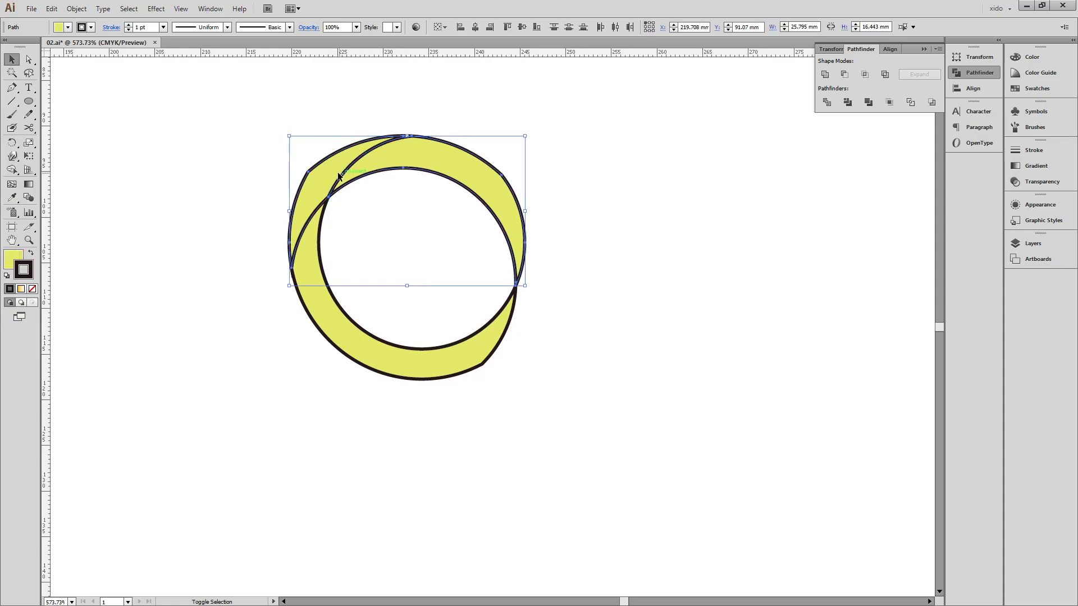
pyautogui.click(825, 75)
pyautogui.click(730, 303)
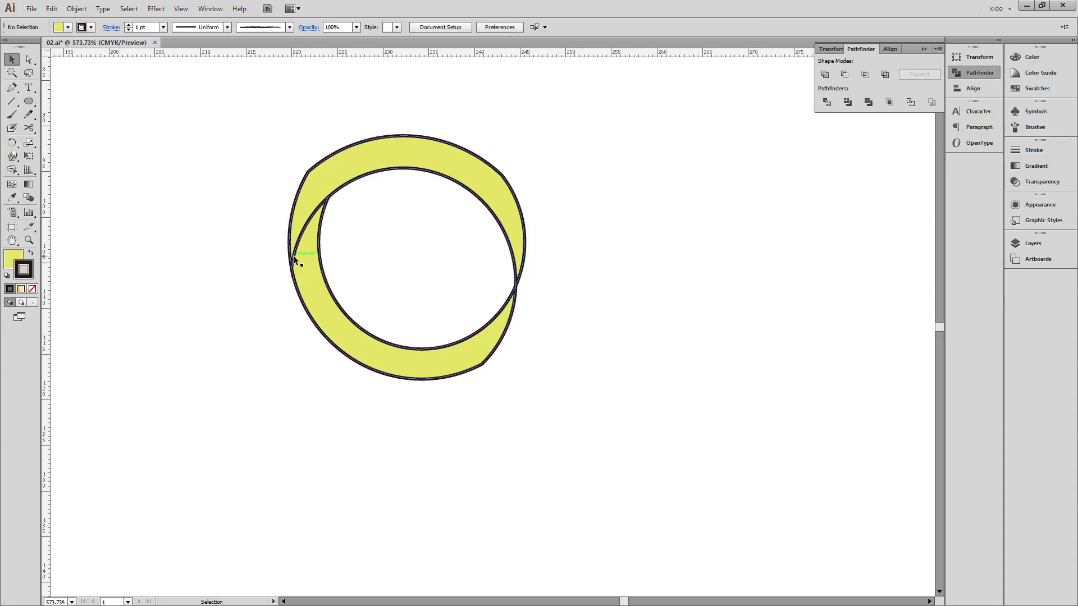
# - Convert the upper-left corner anchor of the strap to a smooth point and nudge it slightly inward
pyautogui.press('a')
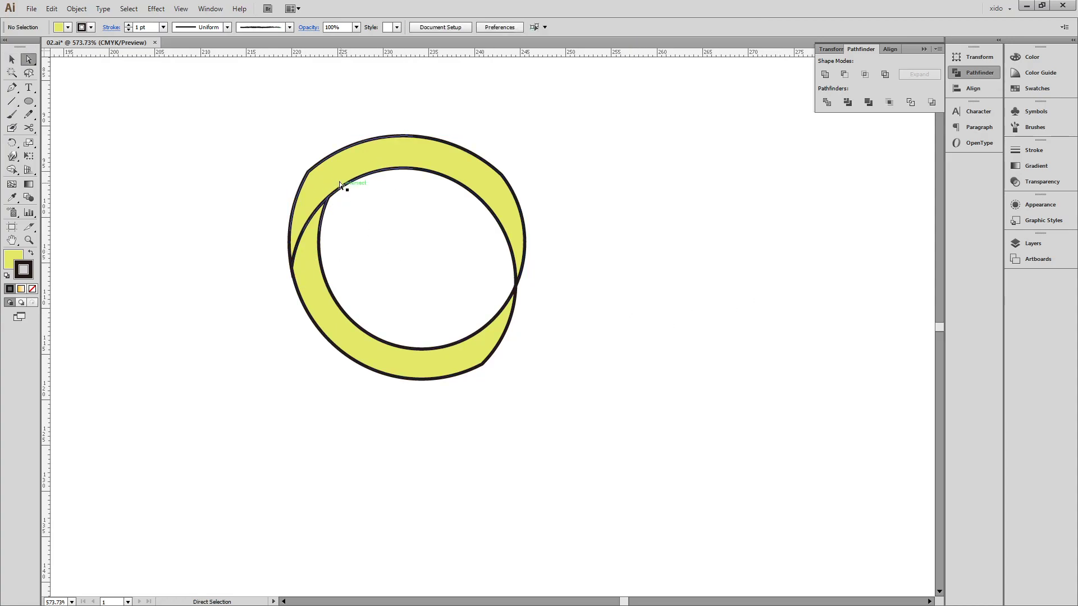
pyautogui.click(308, 170)
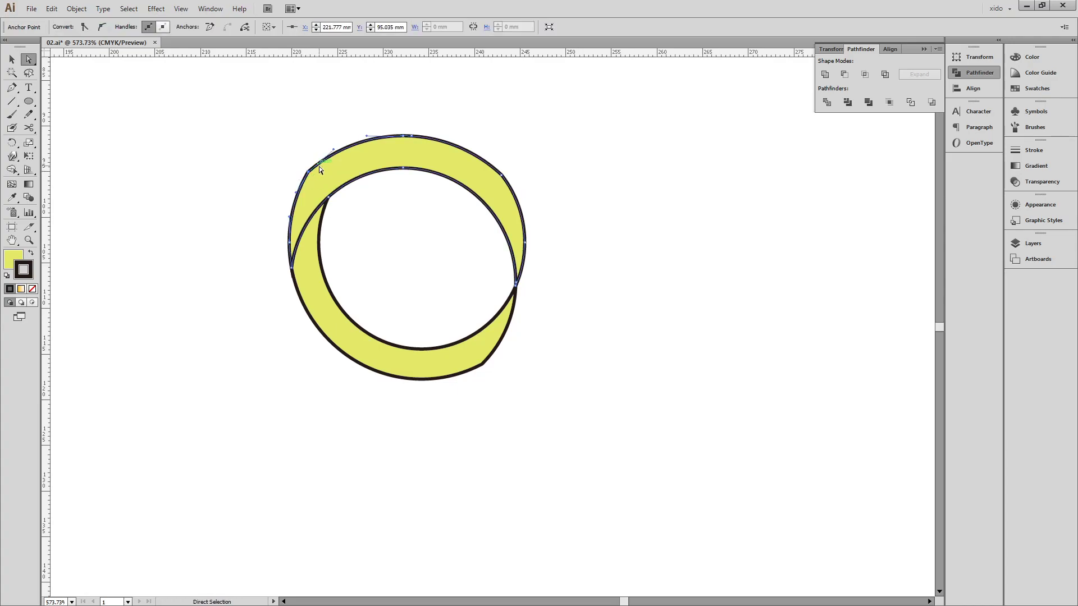
pyautogui.click(101, 27)
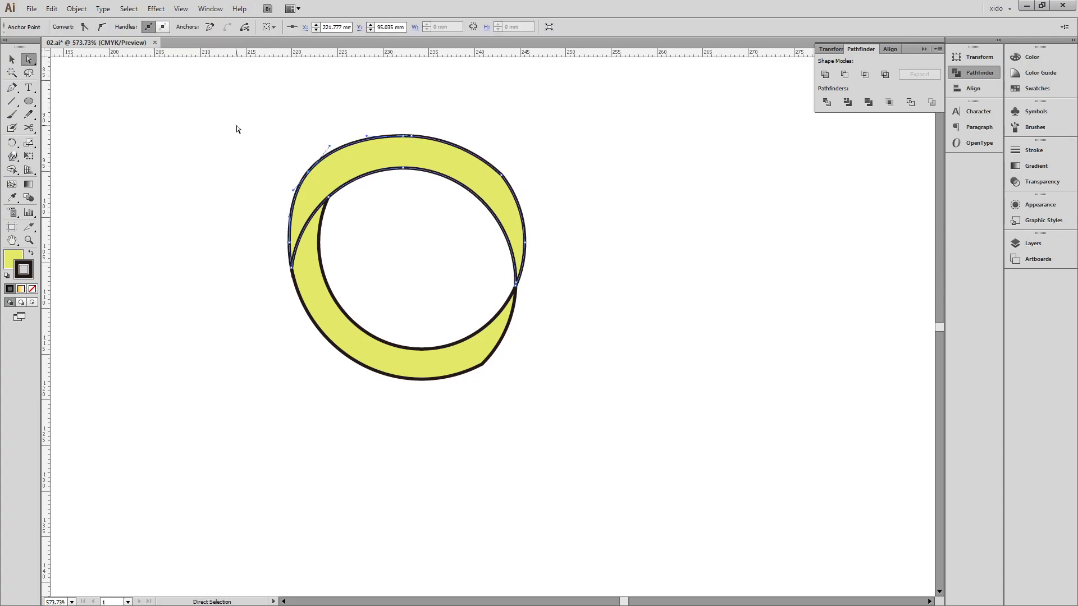
pyautogui.moveTo(308, 174); pyautogui.dragTo(312, 176)
pyautogui.click(236, 223)
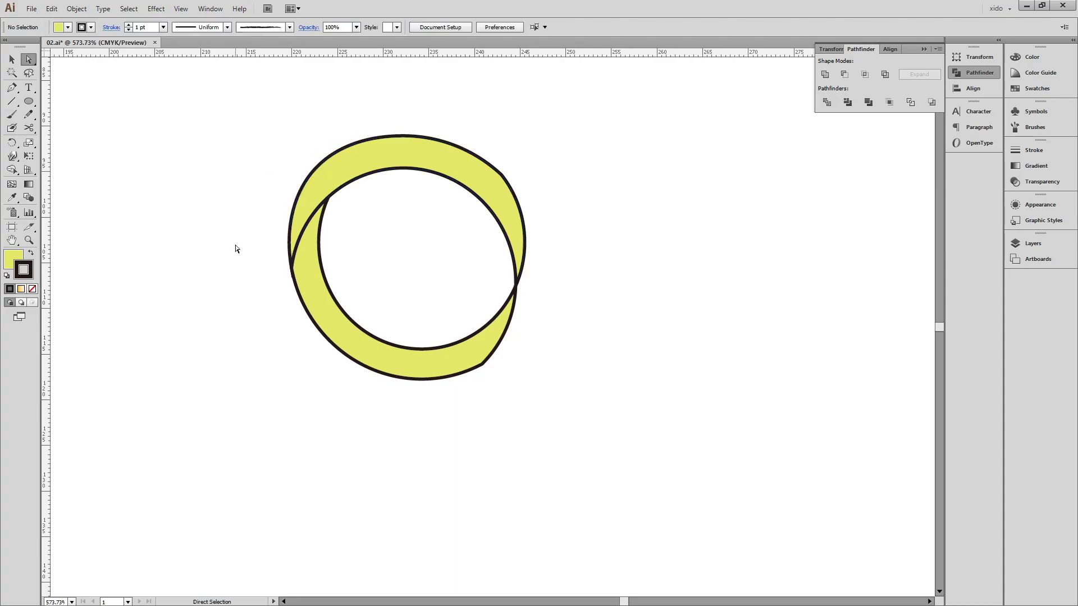
# - Delete the remaining unfilled leftover paths around the two strap shapes, checking for strays in outline view
pyautogui.press('v')
pyautogui.click(313, 322)
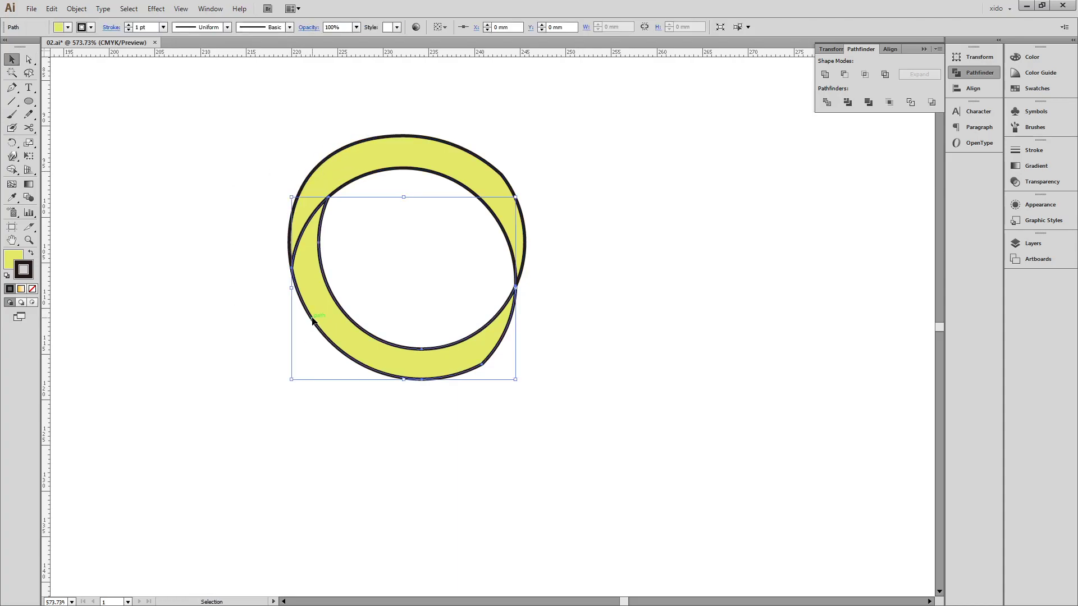
pyautogui.keyDown('shift'); pyautogui.click(332, 167); pyautogui.keyUp('shift')
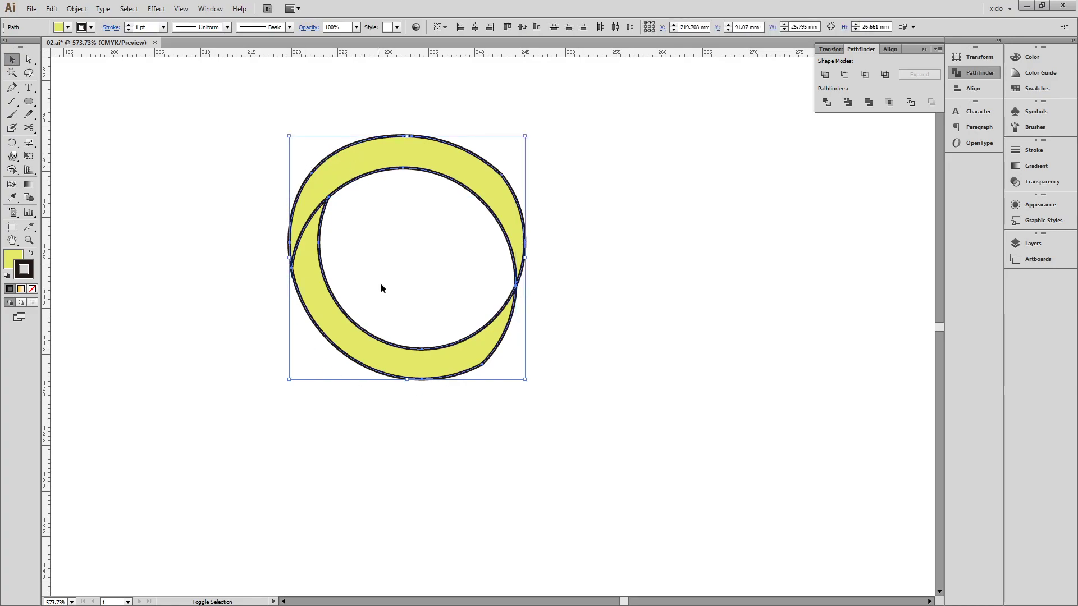
pyautogui.click(400, 396)
pyautogui.press('Delete')
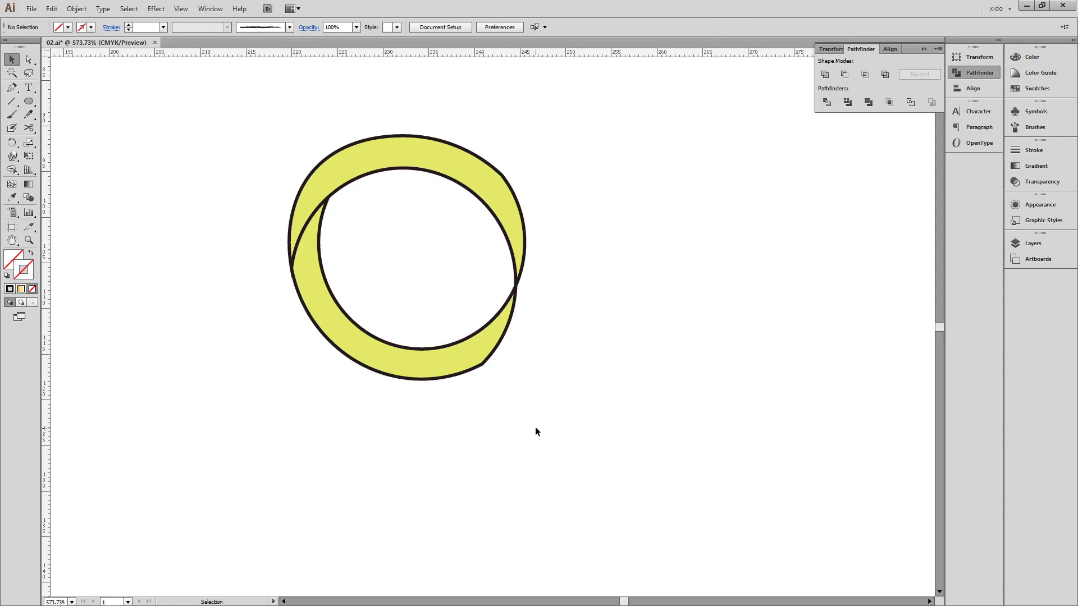
pyautogui.hotkey('ctrl', 'y')
pyautogui.hotkey('ctrl', 'y')
pyautogui.moveTo(534, 381); pyautogui.dragTo(304, 132)
pyautogui.click(613, 292)
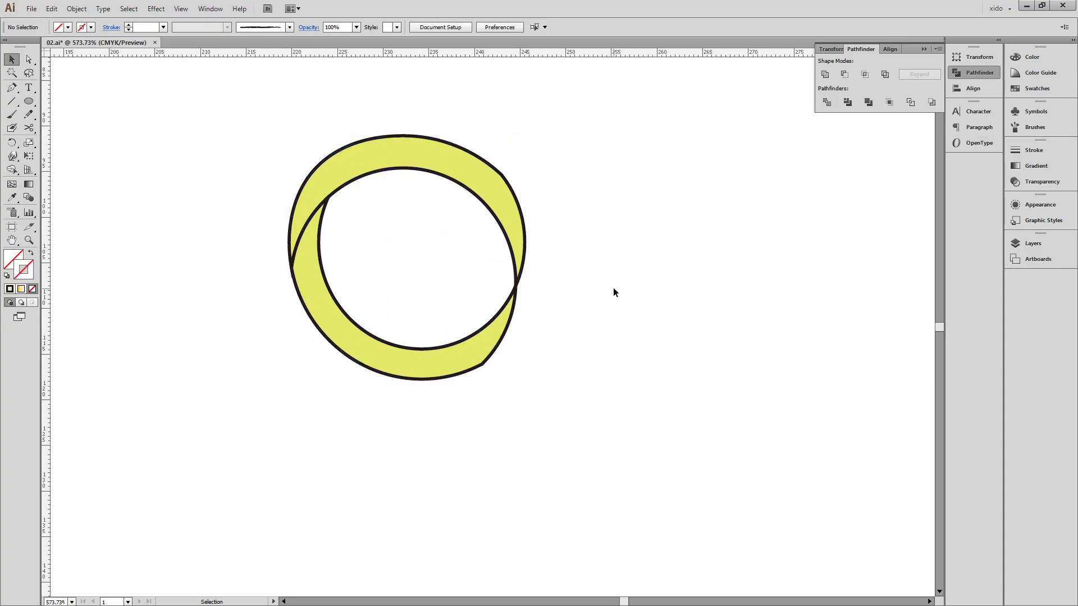
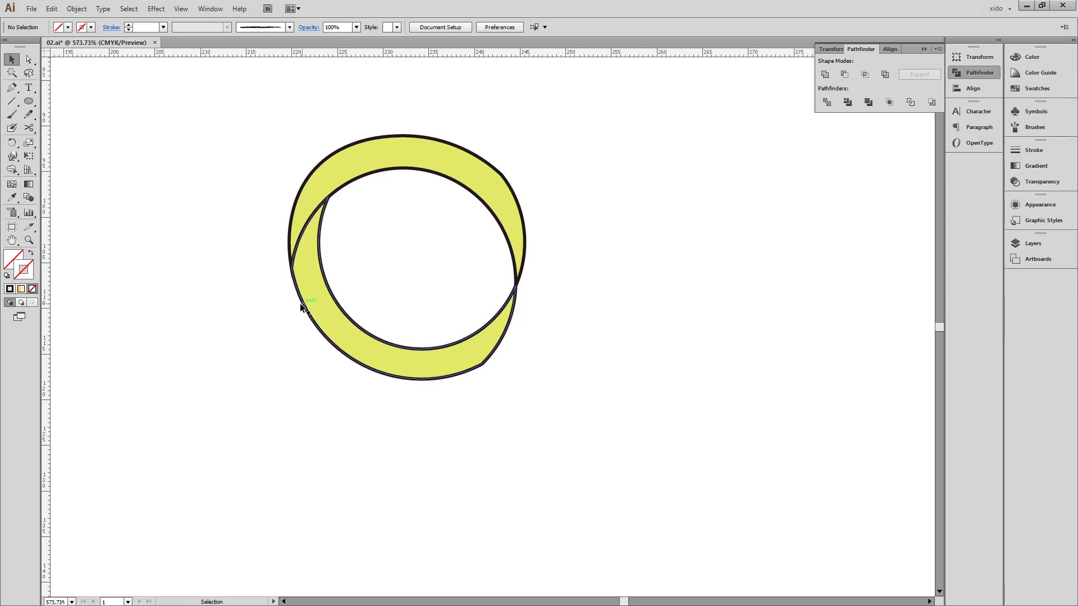
# - Draw a diagonal line about 2.5 mm wide and 2.1 mm high across the strap's lower left and give it a black stroke
pyautogui.click(12, 101)
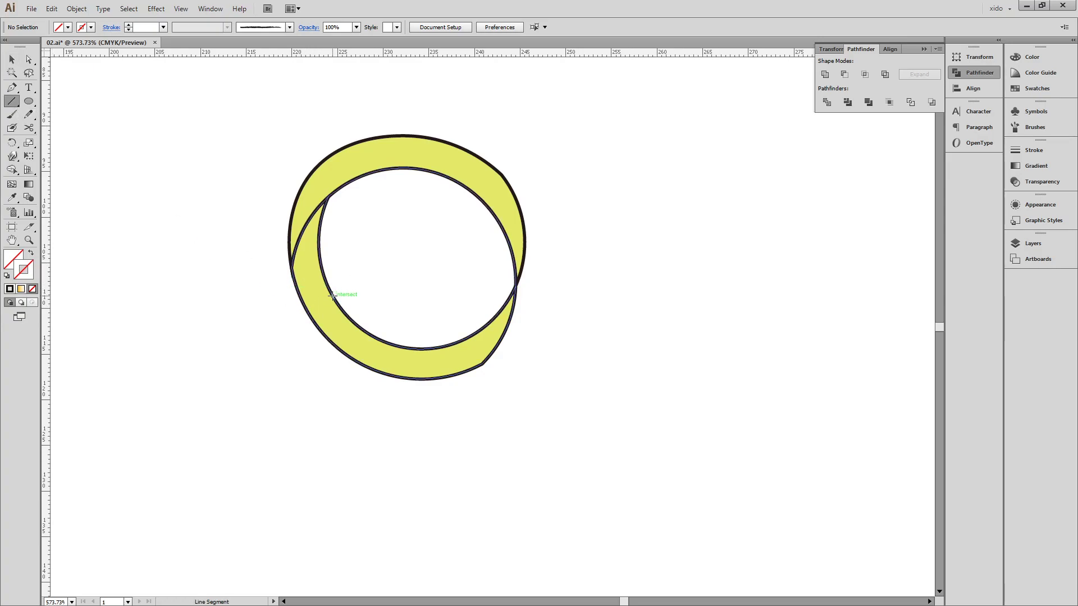
pyautogui.moveTo(333, 296); pyautogui.dragTo(310, 318)
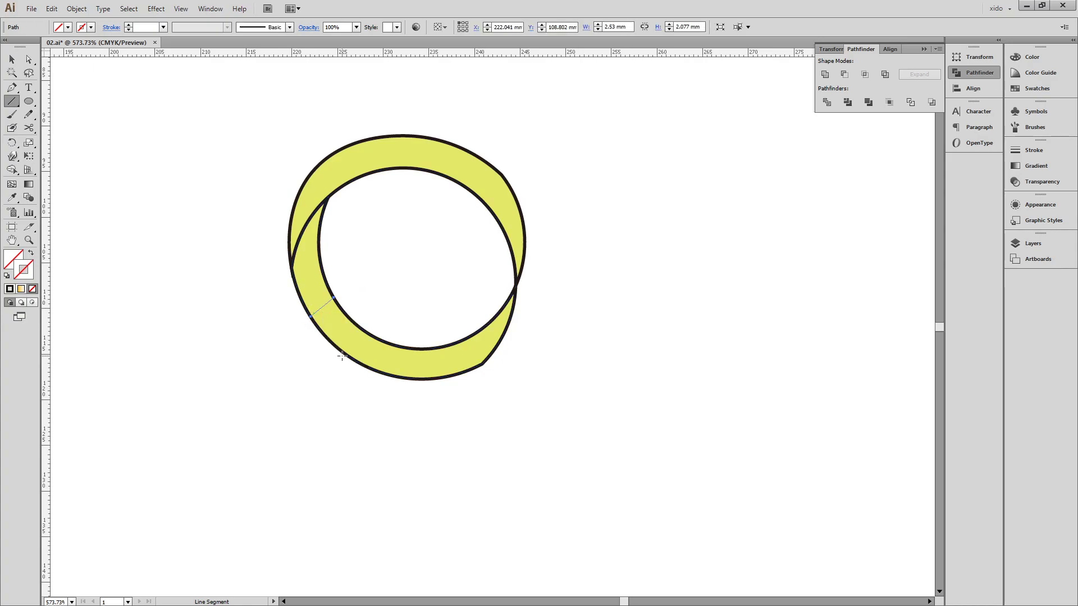
pyautogui.click(10, 288)
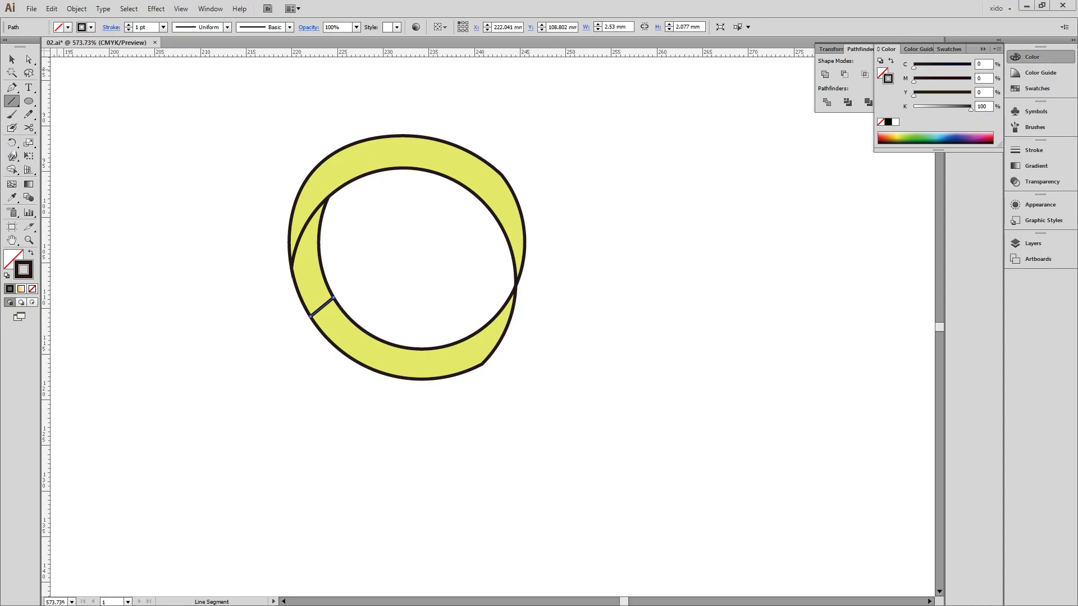
# - Check the backpack stroke specifications in the reference PDF and give the short line a 2 pt weight with round caps
pyautogui.scroll(-2, 230, 487)
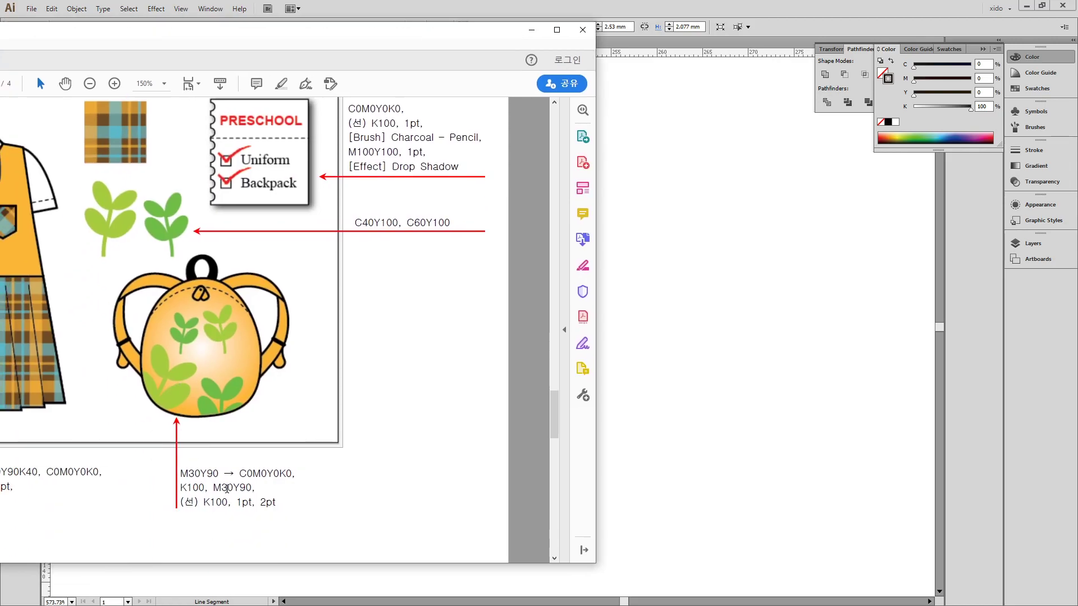
pyautogui.moveTo(254, 502); pyautogui.dragTo(277, 502)
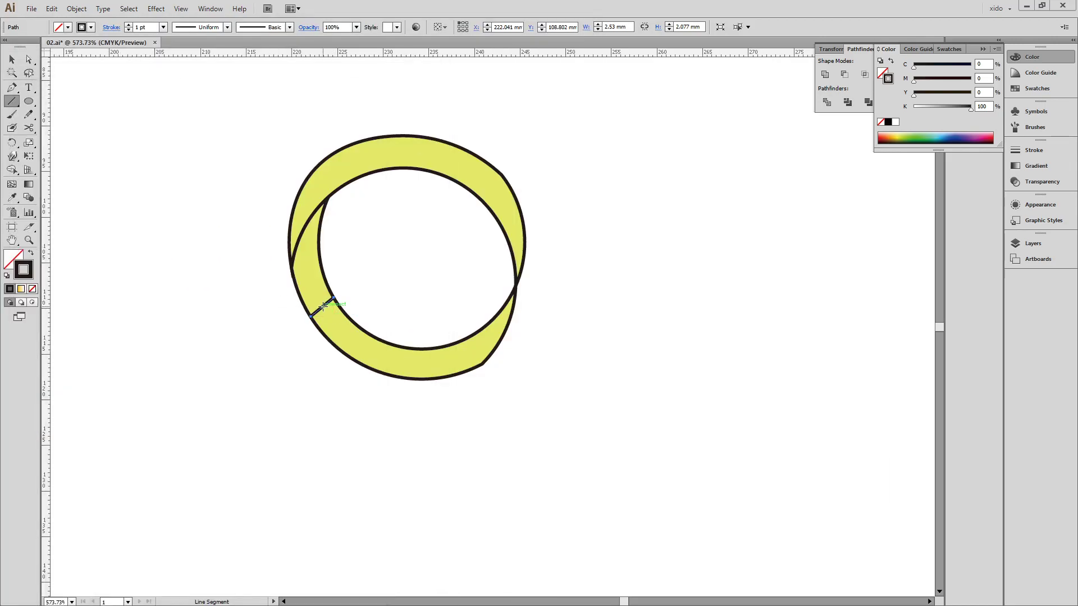
pyautogui.click(1034, 150)
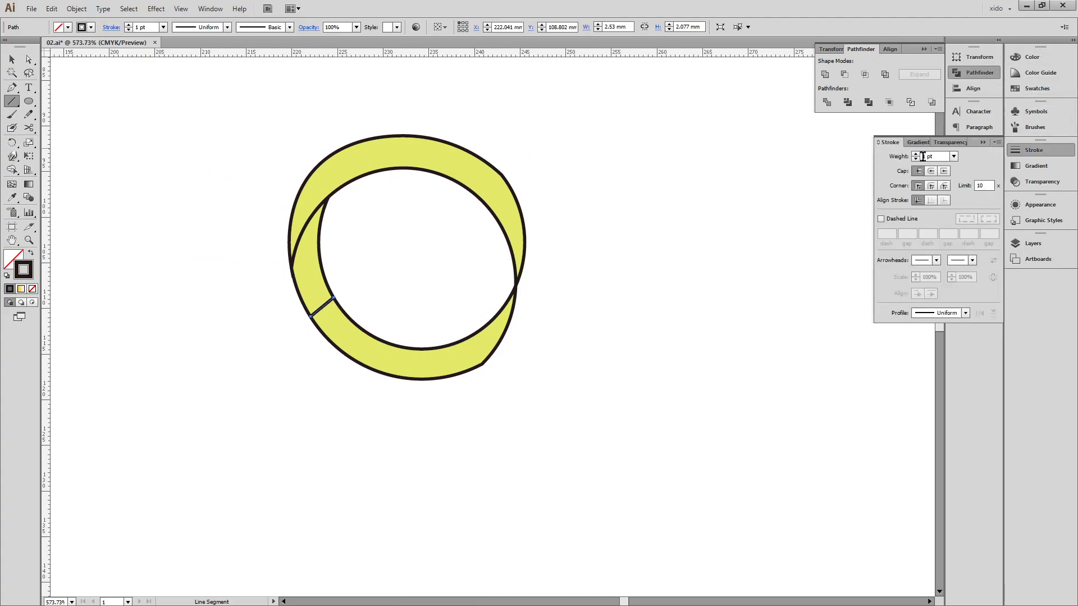
pyautogui.click(916, 154)
pyautogui.click(931, 170)
pyautogui.click(12, 59)
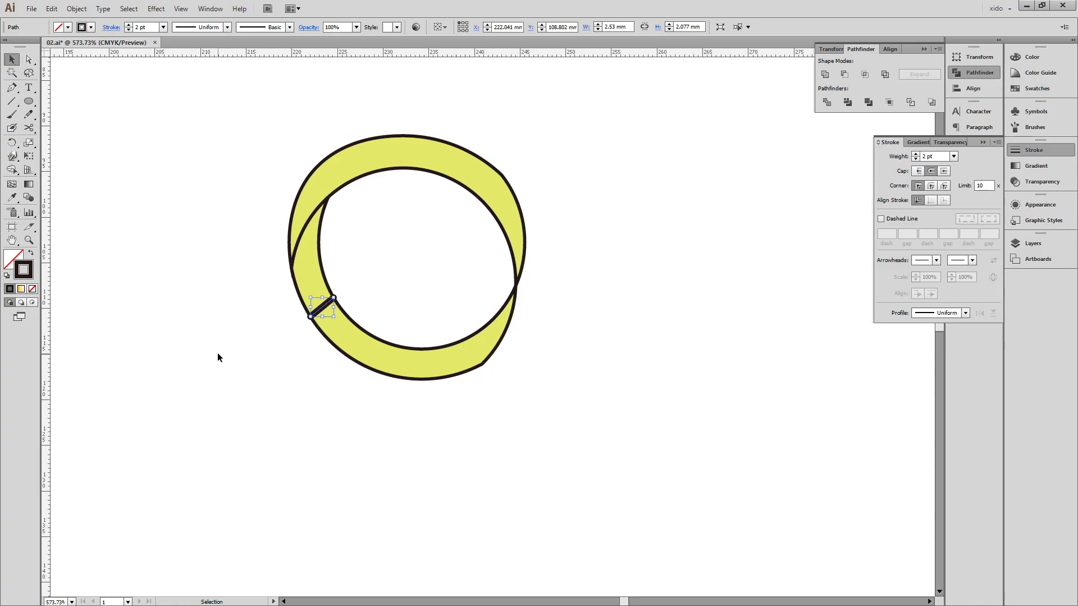
pyautogui.click(216, 362)
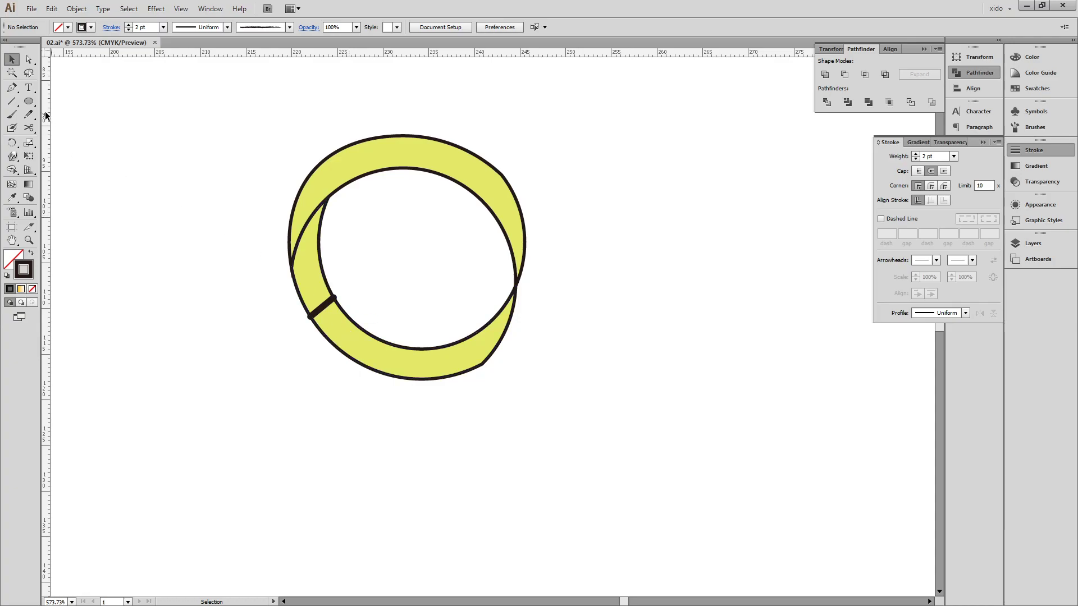
# - Draw a curved path about 1.7 mm wide and 5.8 mm high hanging below the short black line and send it to the back
pyautogui.click(12, 87)
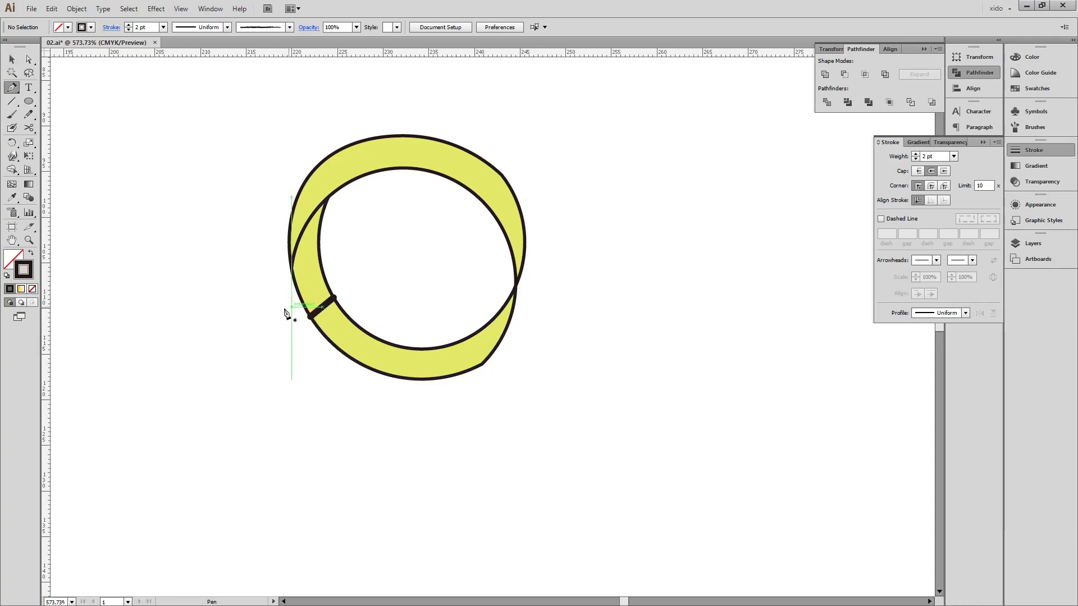
pyautogui.click(296, 325)
pyautogui.moveTo(308, 379)
pyautogui.mouseDown()
pyautogui.moveTo(291, 407)
pyautogui.moveTo(318, 361)
pyautogui.mouseUp()
pyautogui.press('ctrl')
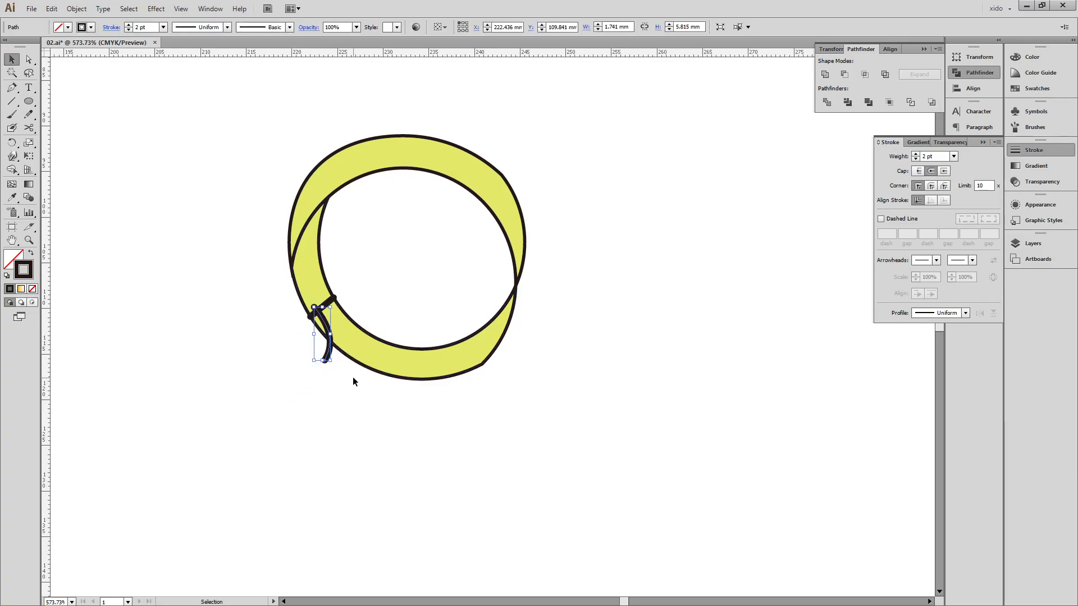
pyautogui.hotkey('ctrl', 'shift', '[')
# - Thicken the small curved path's stroke to 7 pt
pyautogui.click(916, 155)
pyautogui.click(916, 154)
pyautogui.click(916, 154)
pyautogui.click(916, 154)
pyautogui.click(916, 155)
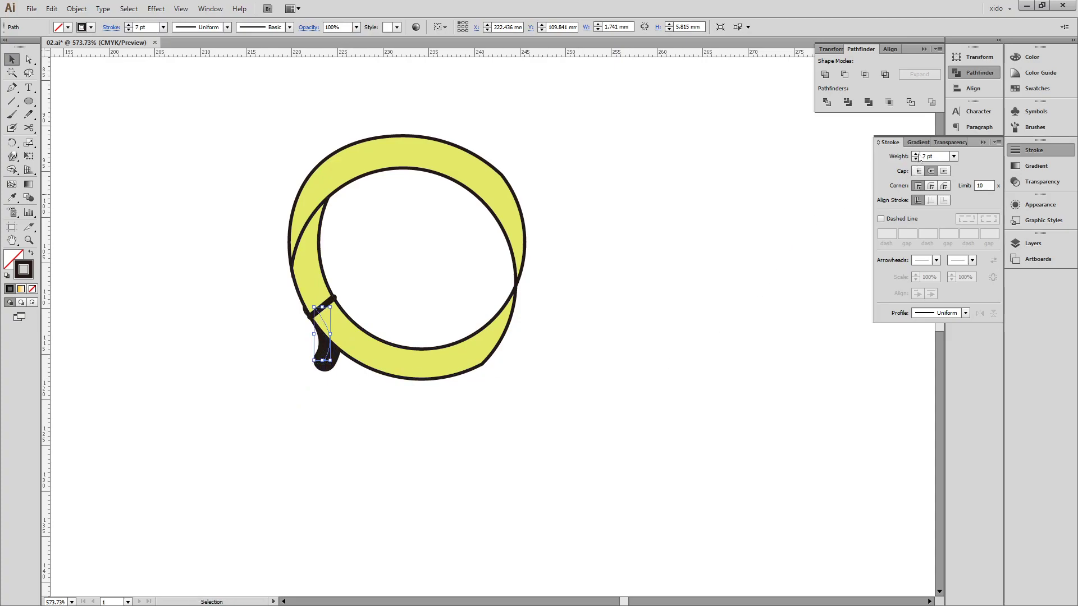
# - Expand the thick curved path's fill and stroke into an outlined shape for the strap's loose end
pyautogui.moveTo(344, 407); pyautogui.dragTo(324, 371)
pyautogui.keyDown('shift'); pyautogui.click(347, 353); pyautogui.keyUp('shift')
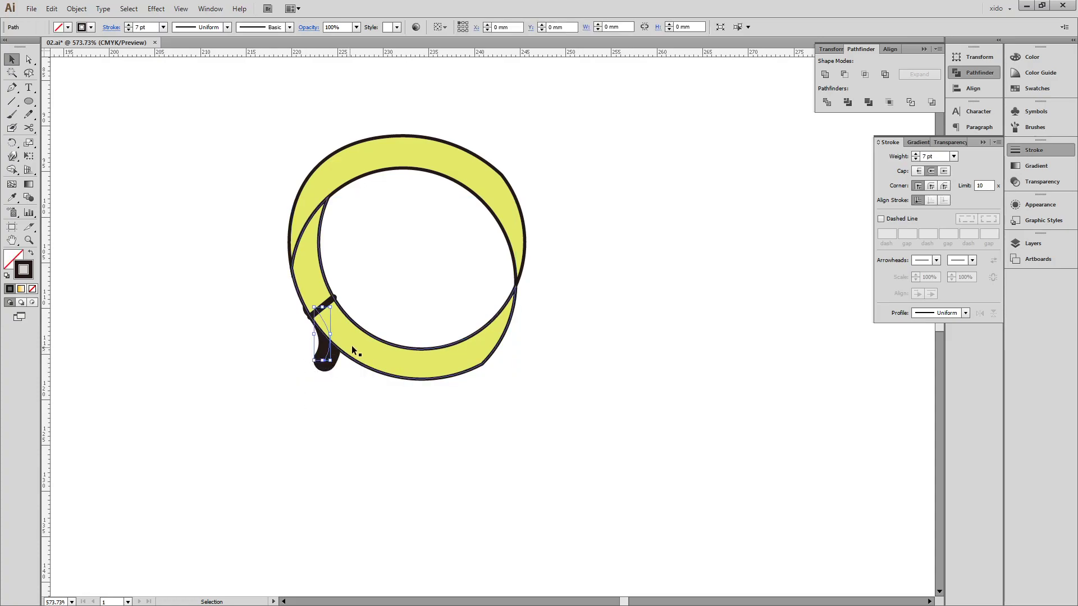
pyautogui.click(76, 8)
pyautogui.click(113, 128)
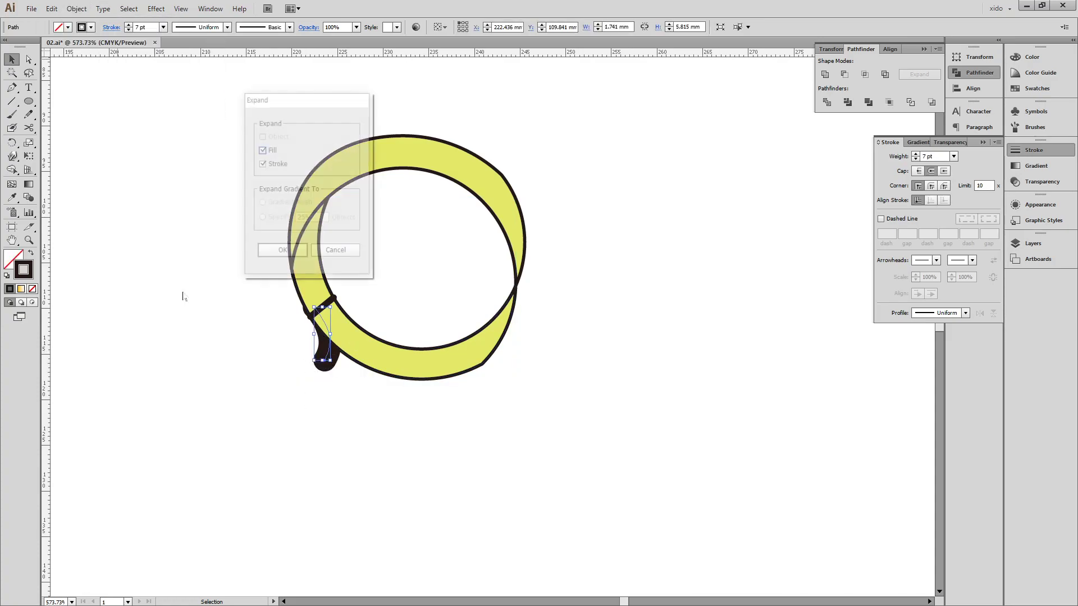
pyautogui.press('Return')
pyautogui.moveTo(255, 255); pyautogui.dragTo(398, 399)
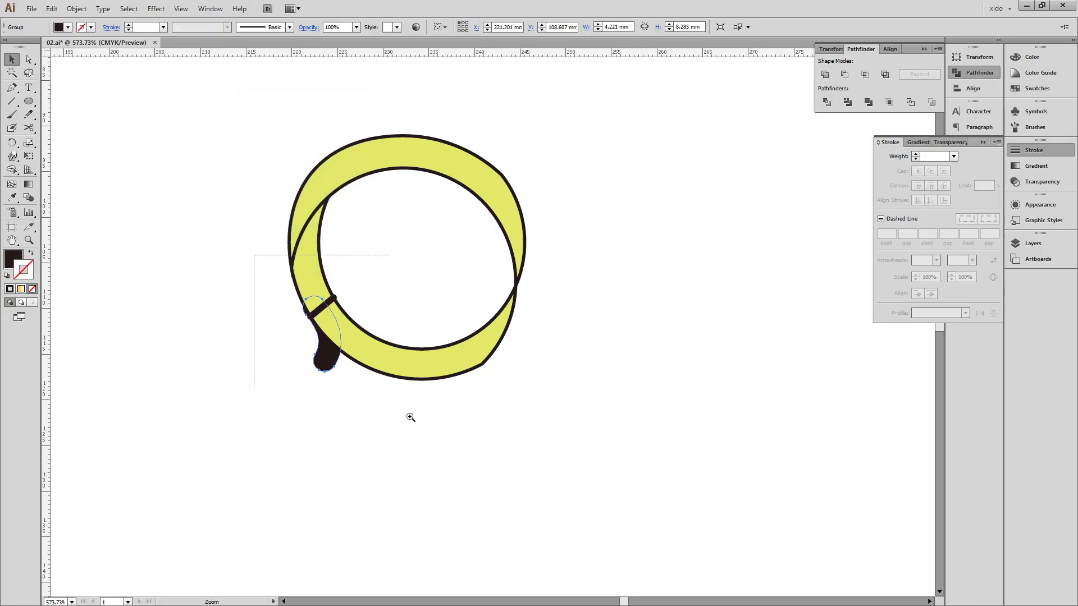
# - Copy the strap's yellow fill and 1 pt black outline onto the loose end and nudge it slightly sideways beneath the buckle line
pyautogui.press('i')
pyautogui.click(638, 335)
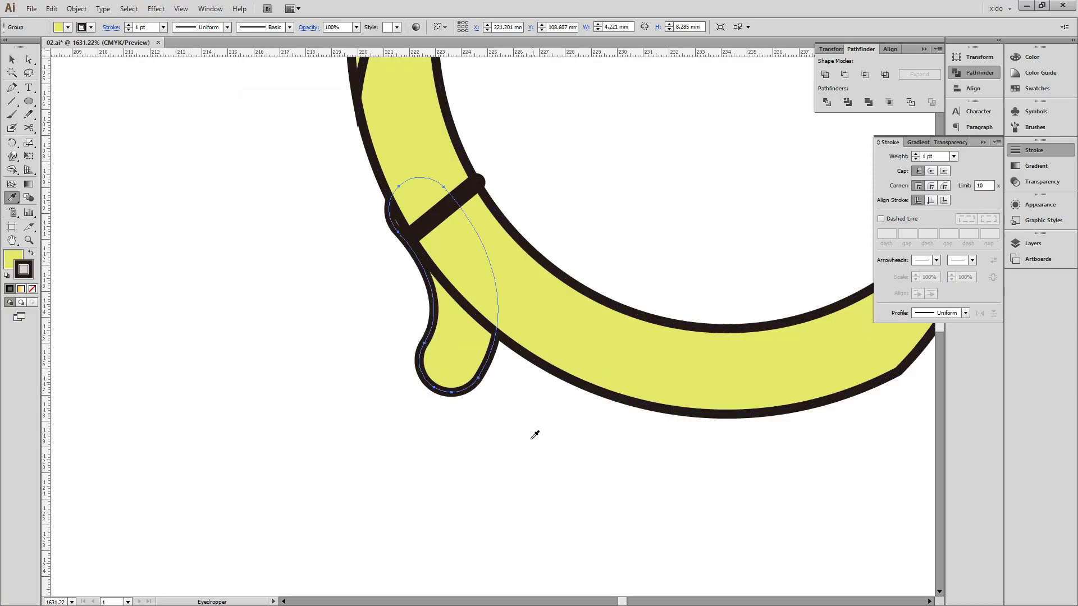
pyautogui.press('v')
pyautogui.moveTo(504, 398); pyautogui.dragTo(493, 469)
pyautogui.click(493, 469)
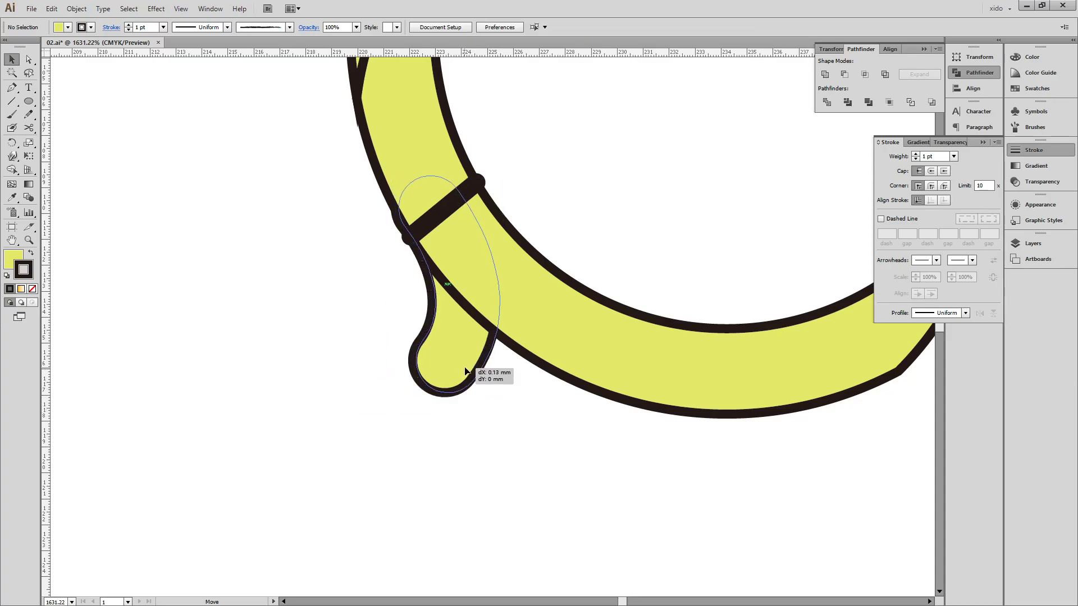
pyautogui.press('a')
pyautogui.hotkey('ctrl', '-')
pyautogui.hotkey('ctrl', '-')
pyautogui.hotkey('ctrl', '-')
pyautogui.hotkey('ctrl', '-')
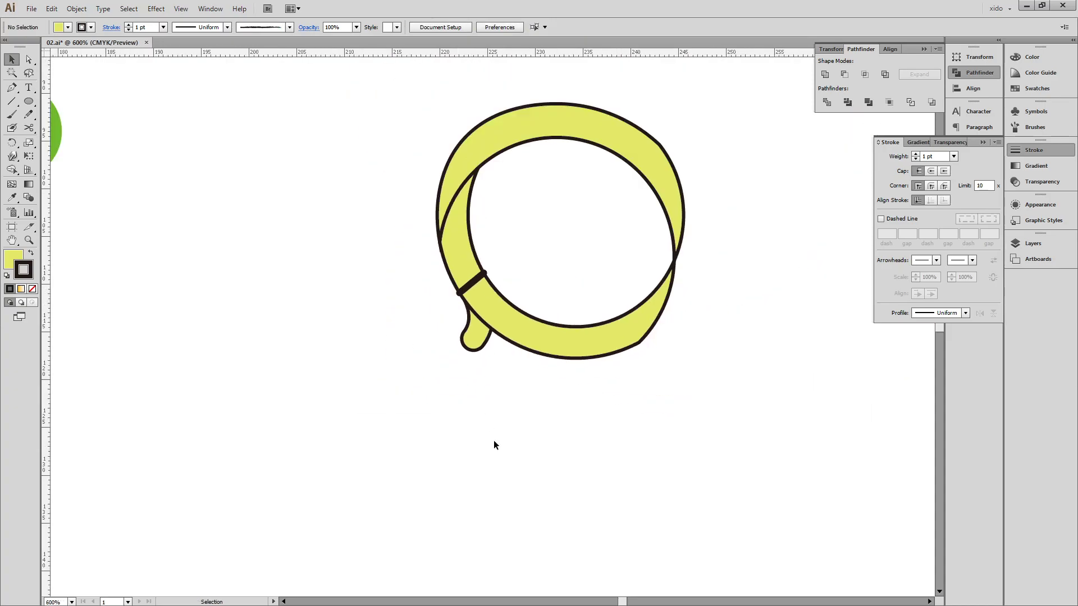
# - Fill the strap rings and the hanging loose end with the orange-yellow swatch, keeping their black outlines
pyautogui.moveTo(539, 392); pyautogui.dragTo(298, 368)
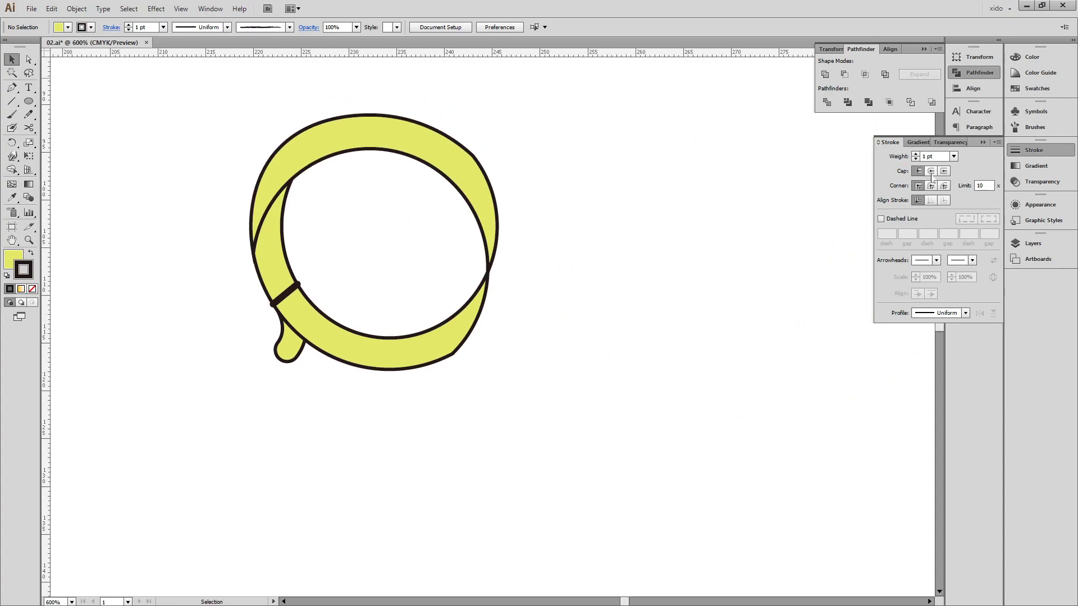
pyautogui.click(293, 357)
pyautogui.keyDown('shift'); pyautogui.click(296, 176); pyautogui.keyUp('shift')
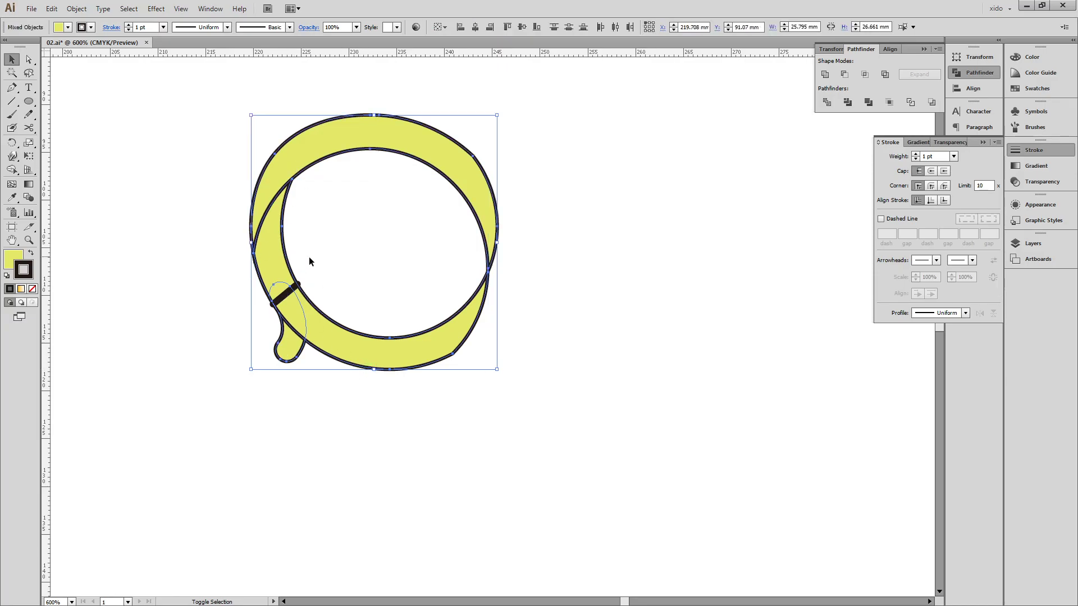
pyautogui.click(1043, 95)
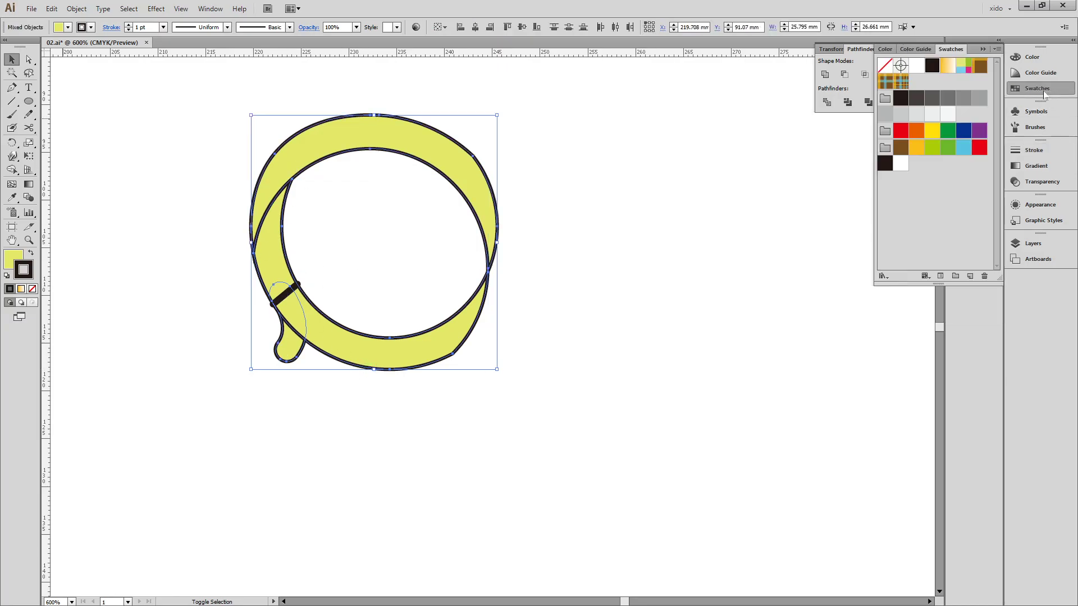
pyautogui.click(917, 148)
pyautogui.click(665, 376)
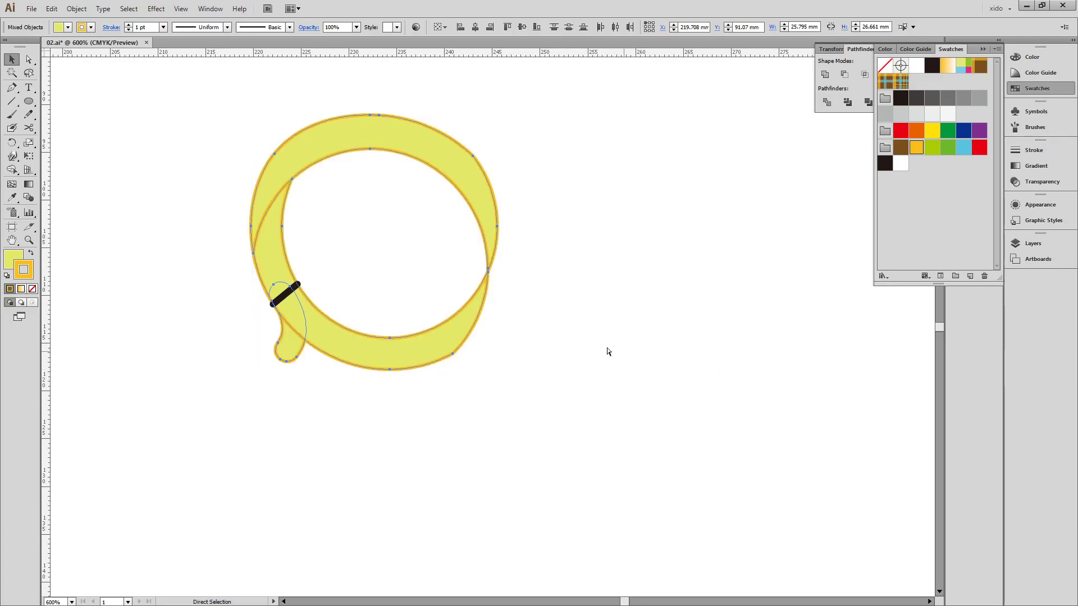
pyautogui.hotkey('ctrl', 'z')
pyautogui.hotkey('ctrl', 'z')
pyautogui.click(19, 253)
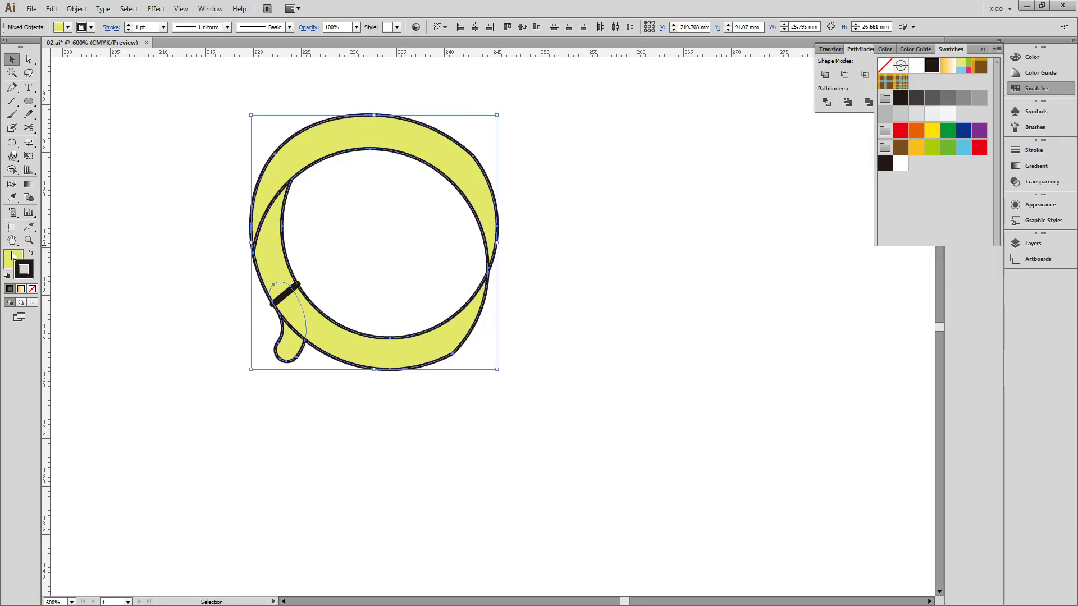
pyautogui.click(1037, 89)
pyautogui.click(916, 147)
pyautogui.click(700, 354)
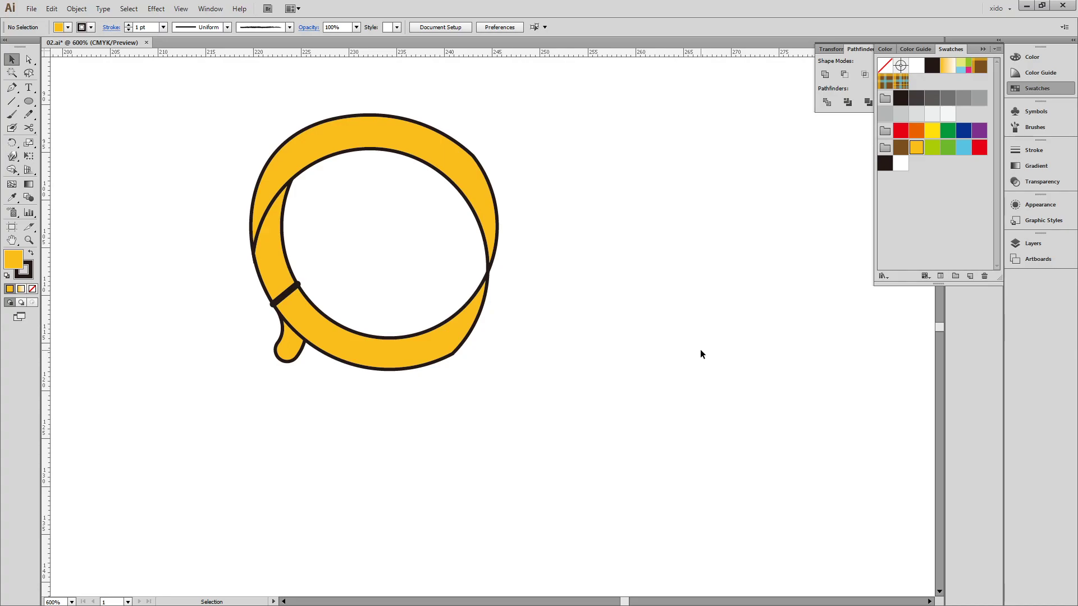
# - Group the strap pieces with the buckle line and loose end, and paste the egg-shaped backpack body in front of them
pyautogui.moveTo(190, 131); pyautogui.dragTo(356, 383)
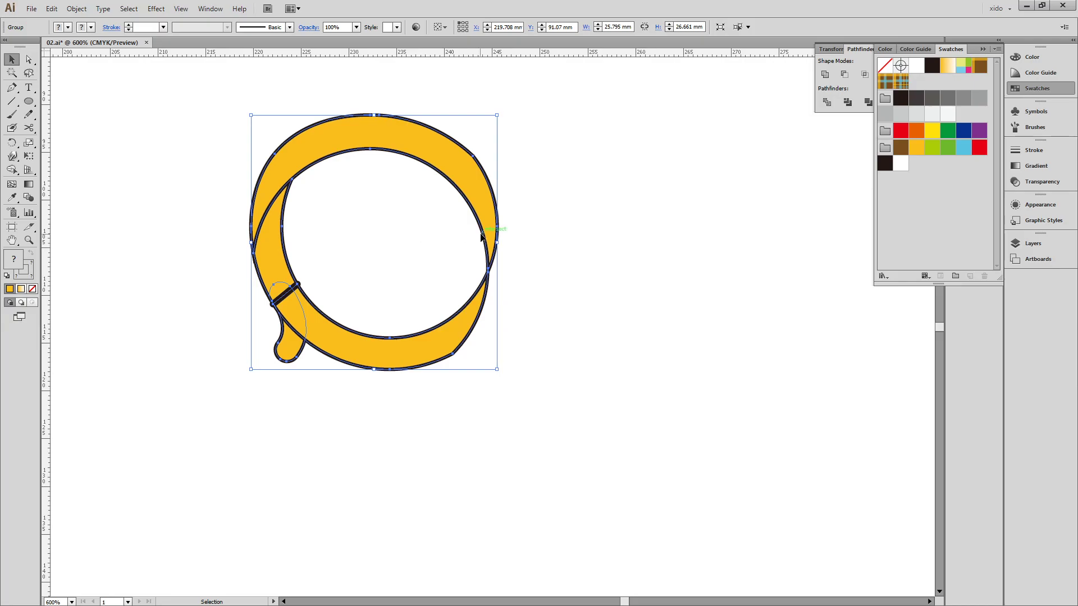
pyautogui.click(227, 192)
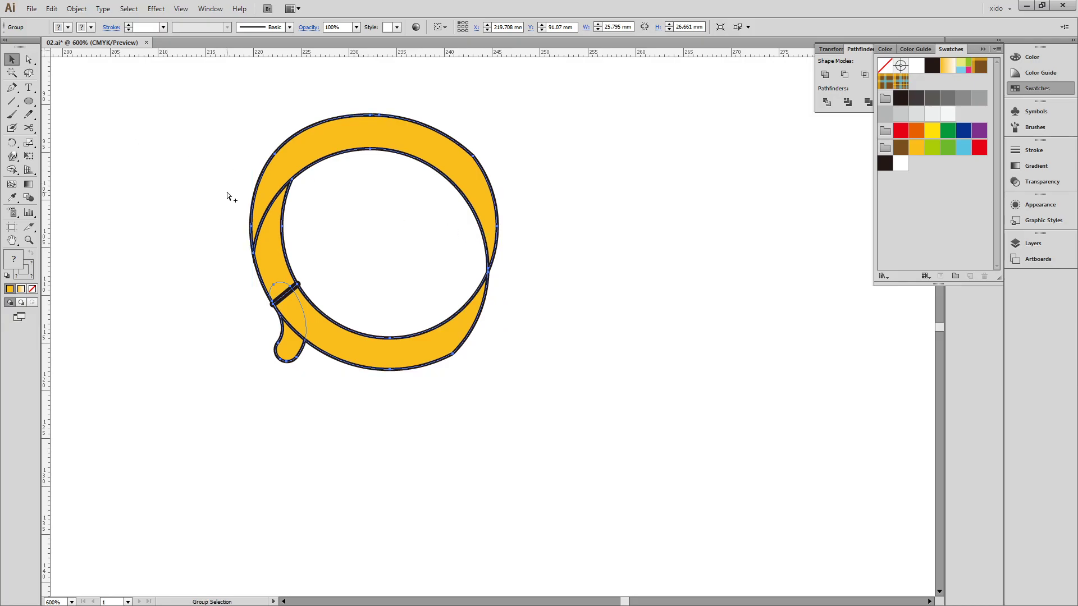
pyautogui.hotkey('ctrl', 'v')
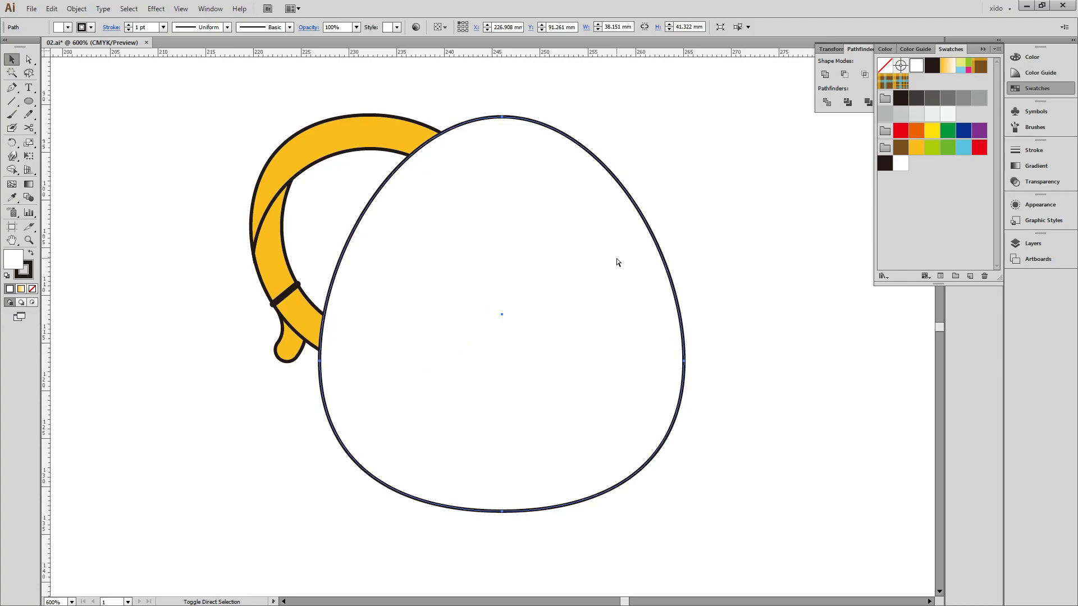
# - Reflect a copy of the strap group across the vertical axis through the backpack body's centre
pyautogui.hotkey('ctrl', 'y')
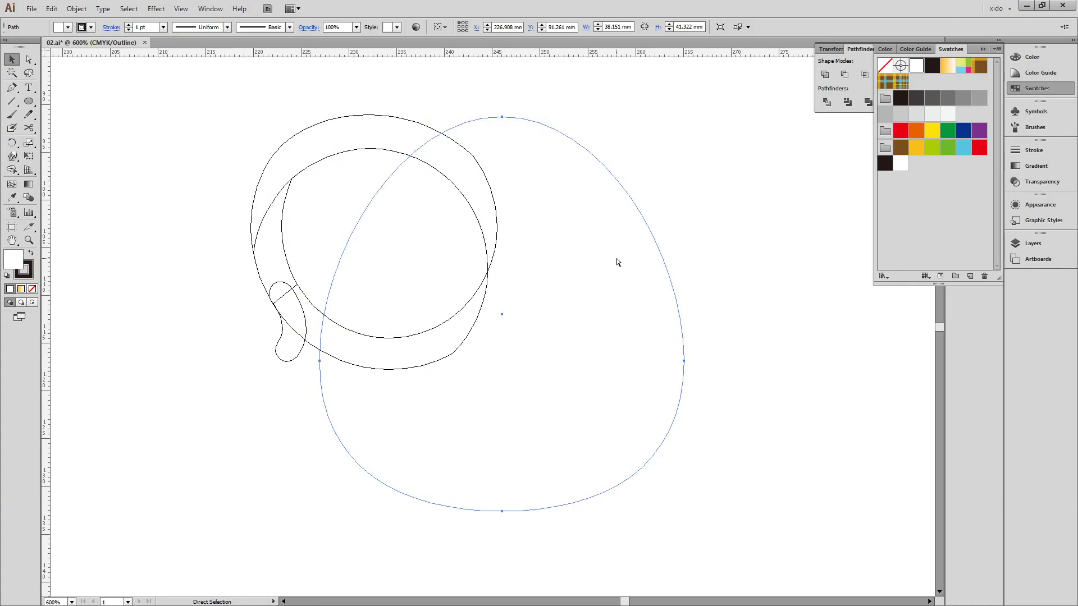
pyautogui.click(292, 157)
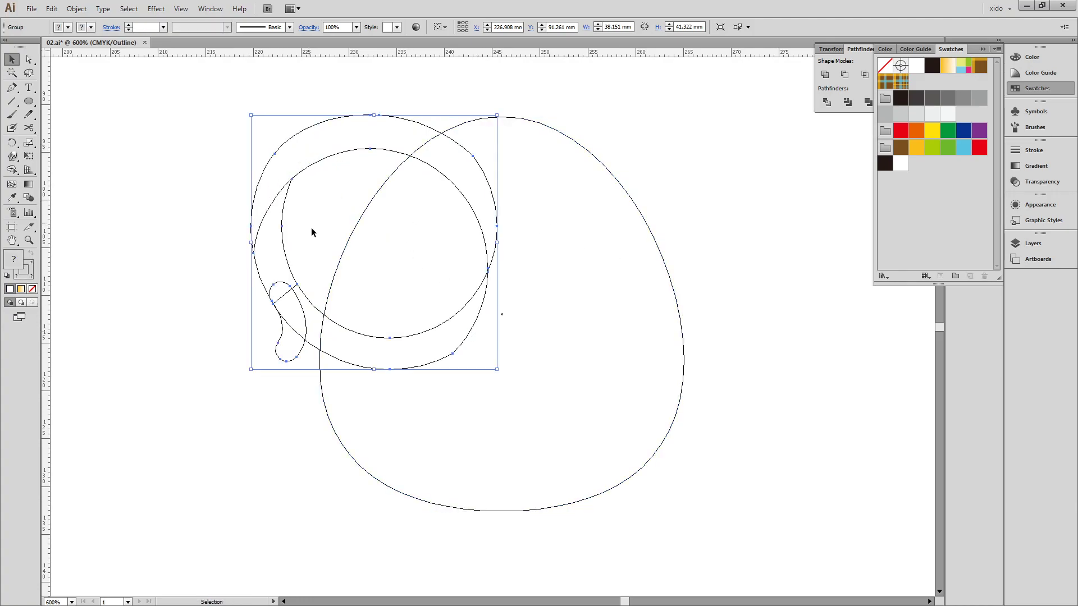
pyautogui.press('i')
pyautogui.click(498, 310)
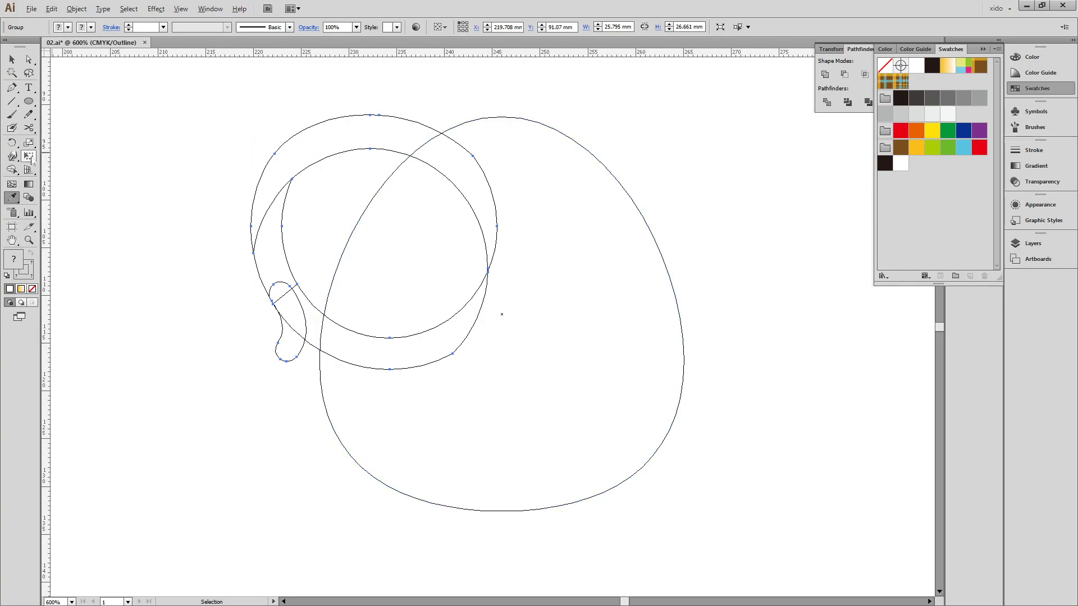
pyautogui.moveTo(11, 143); pyautogui.dragTo(40, 156)
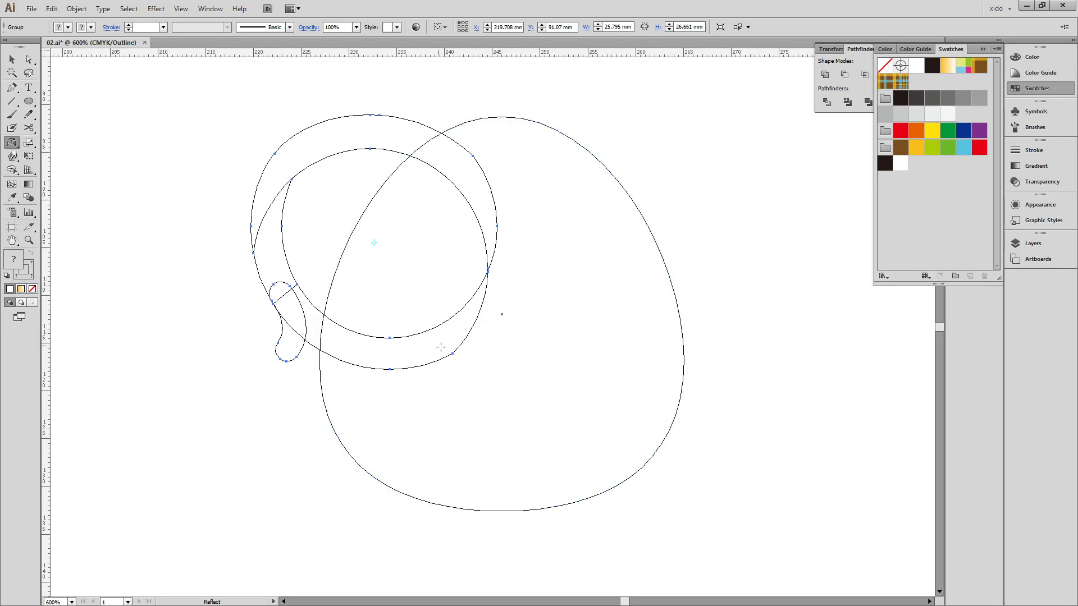
pyautogui.keyDown('alt'); pyautogui.click(502, 315); pyautogui.keyUp('alt')
pyautogui.click(641, 353)
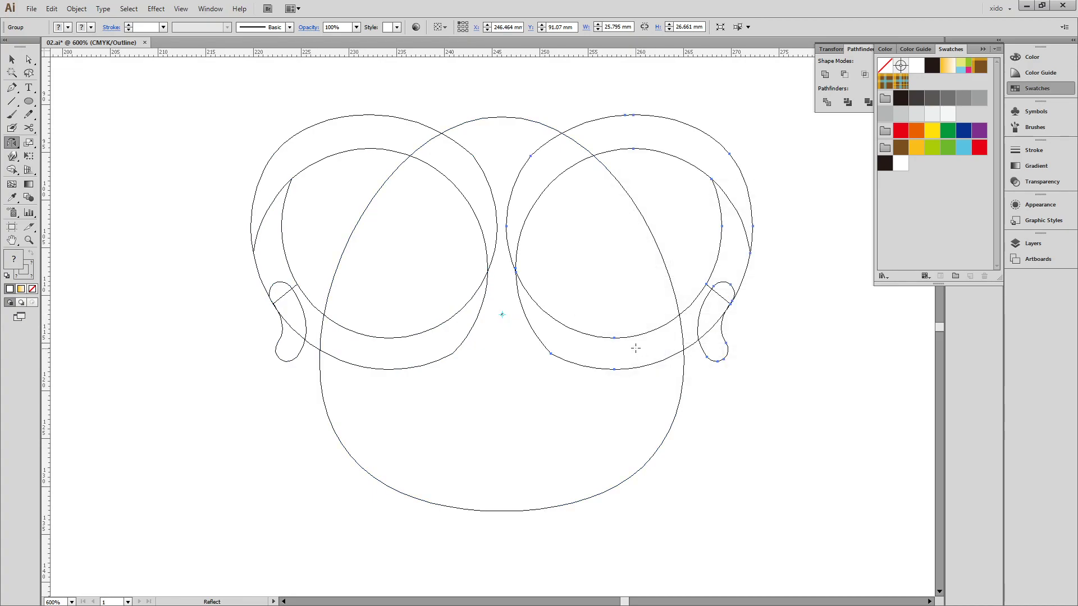
pyautogui.press('v')
pyautogui.hotkey('ctrl', 'y')
pyautogui.click(781, 444)
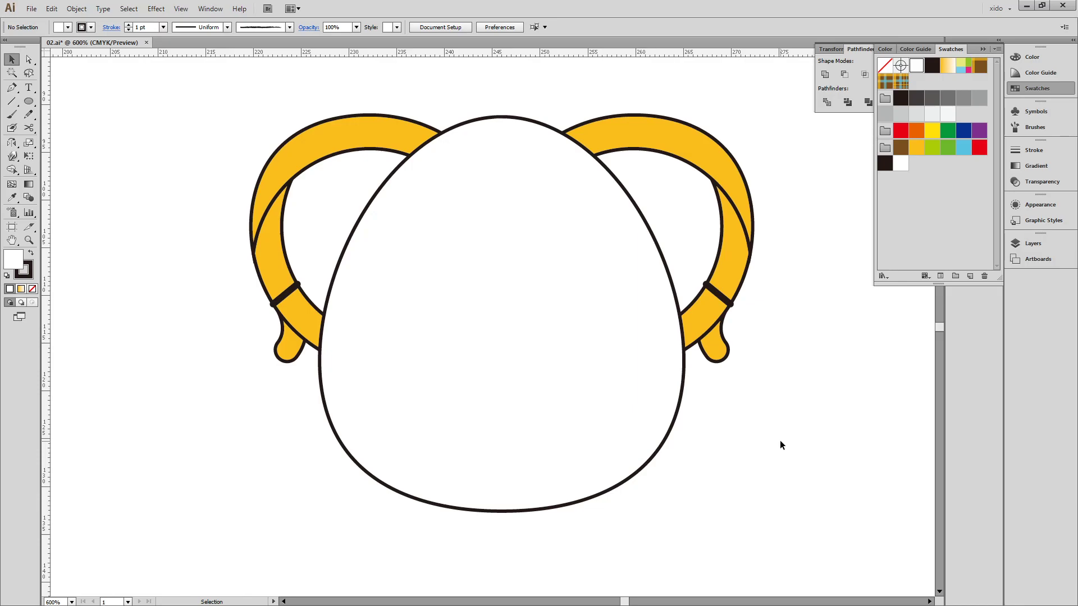
pyautogui.click(741, 163)
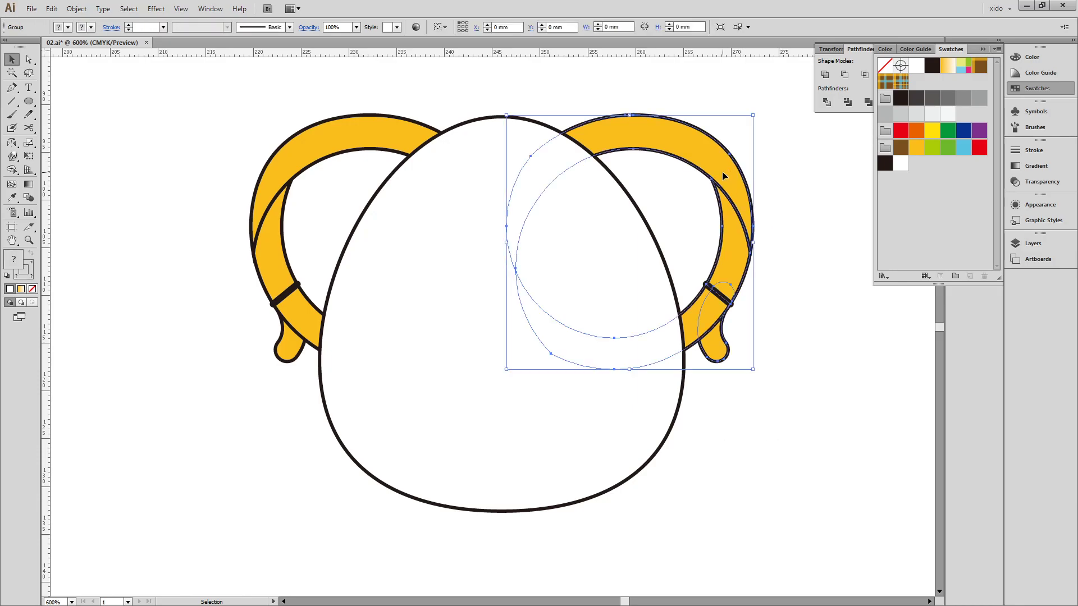
pyautogui.keyDown('shift'); pyautogui.click(397, 148); pyautogui.keyUp('shift')
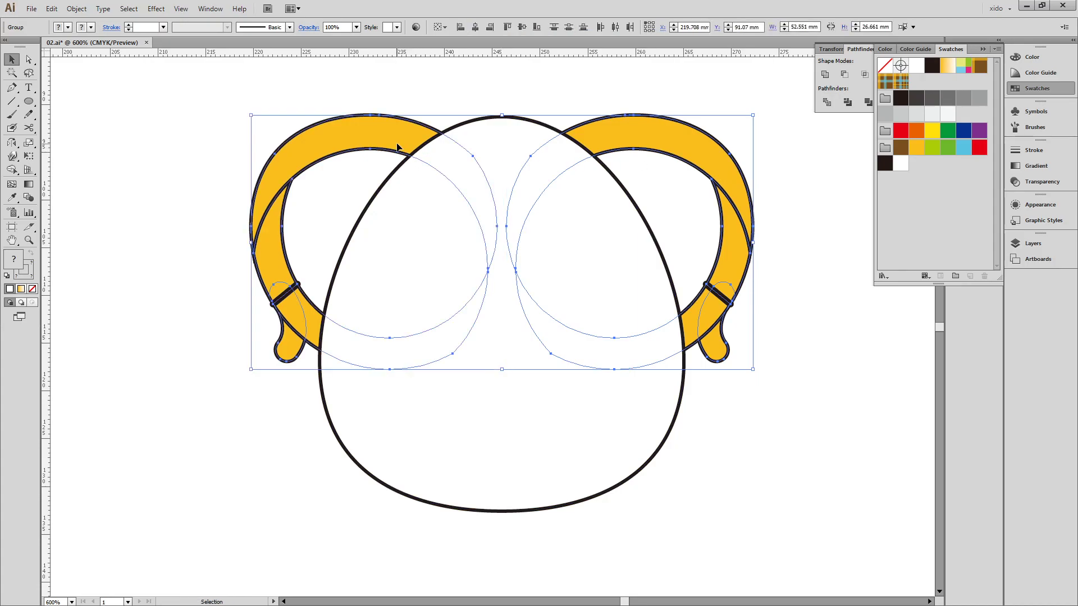
pyautogui.hotkey('ctrl', 'shift', 'a')
# - Draw a circle about 7.7 mm in diameter centred above the backpack body's top edge and remove its fill
pyautogui.hscroll(2, 416, 192)
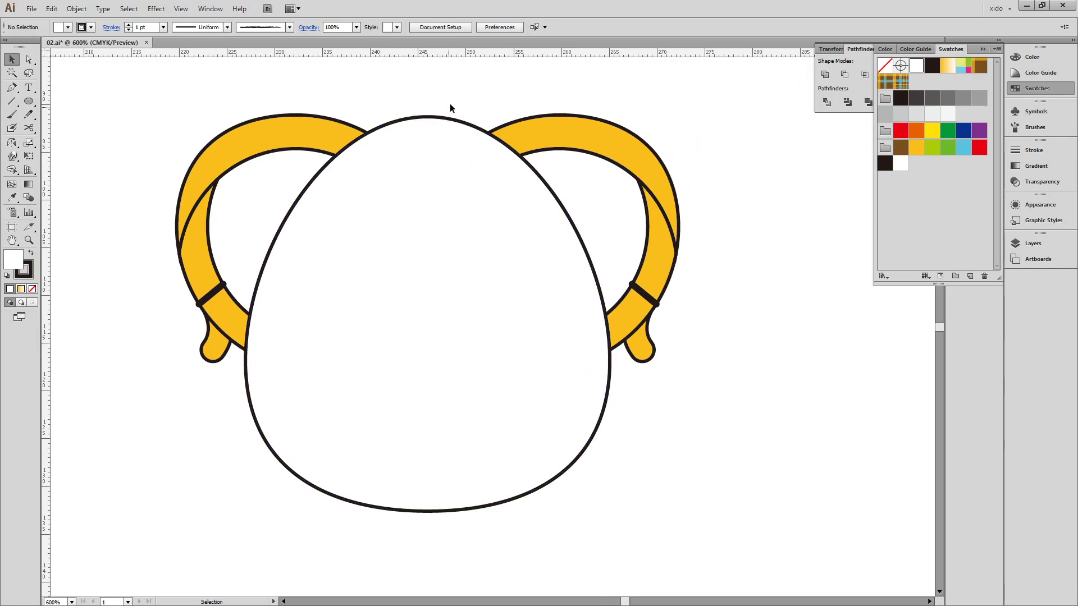
pyautogui.scroll(2, 396, 115)
pyautogui.press('l')
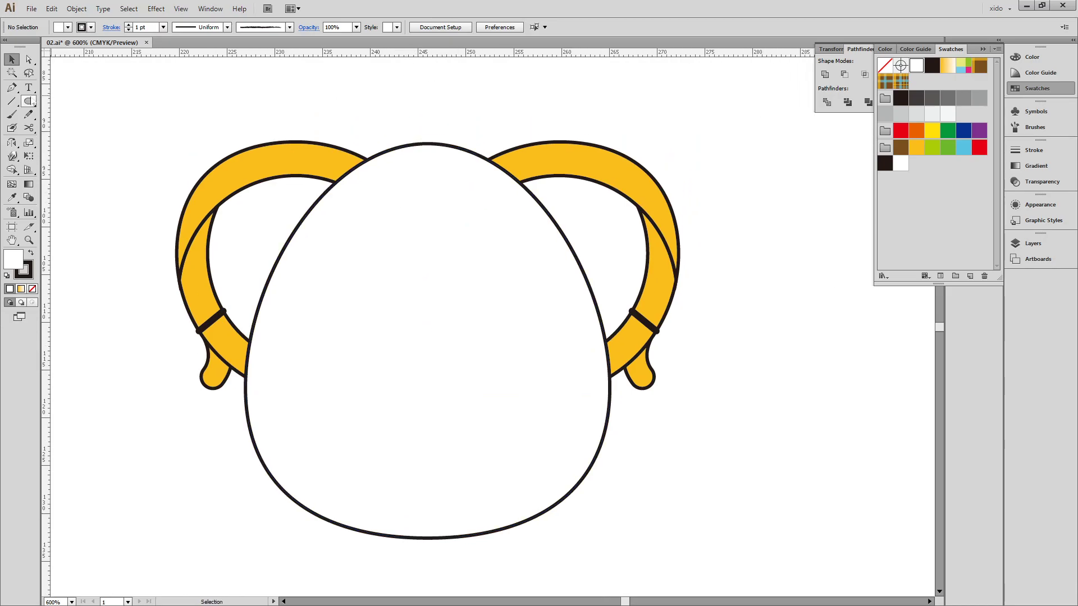
pyautogui.moveTo(428, 117); pyautogui.dragTo(466, 142)
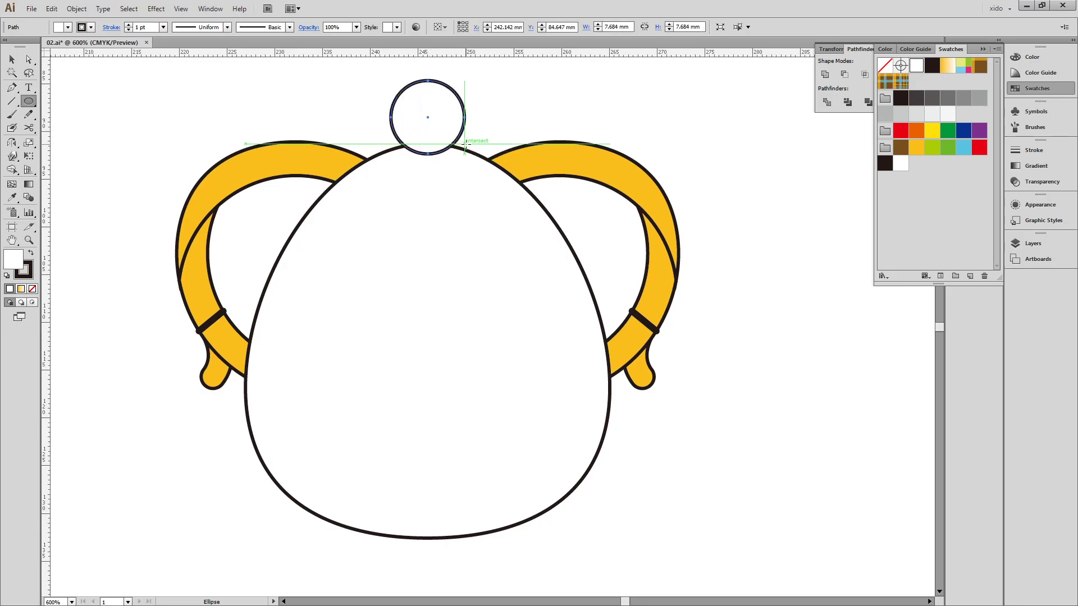
pyautogui.press('a')
pyautogui.press('/')
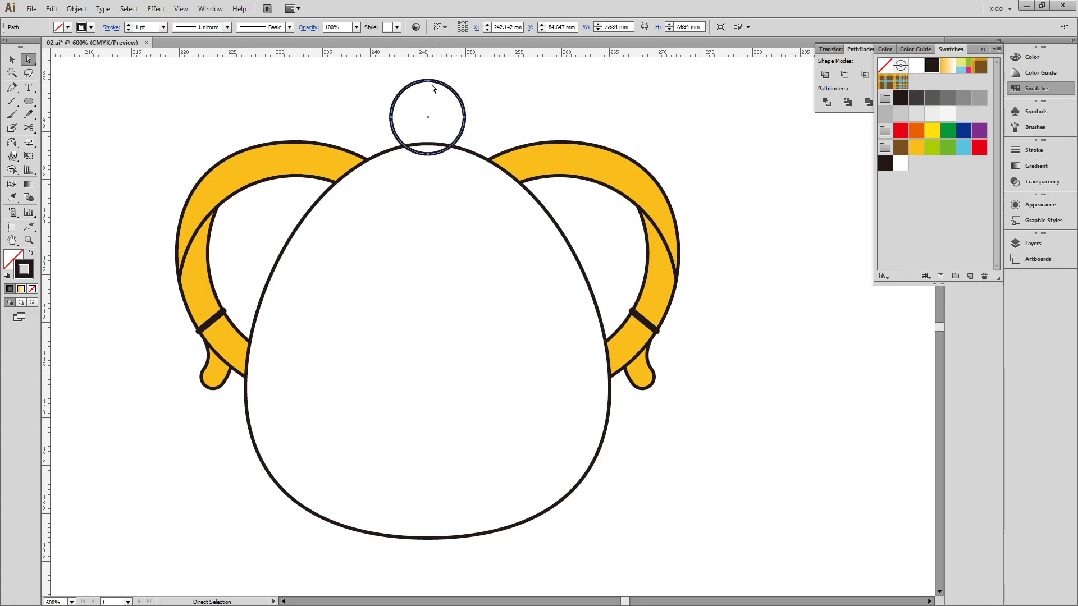
# - Add a smaller, narrower oval inside the circle touching its lowest point, and move the oval's side anchors slightly upward
pyautogui.press('v')
pyautogui.moveTo(429, 81); pyautogui.dragTo(407, 125)
pyautogui.click(554, 109)
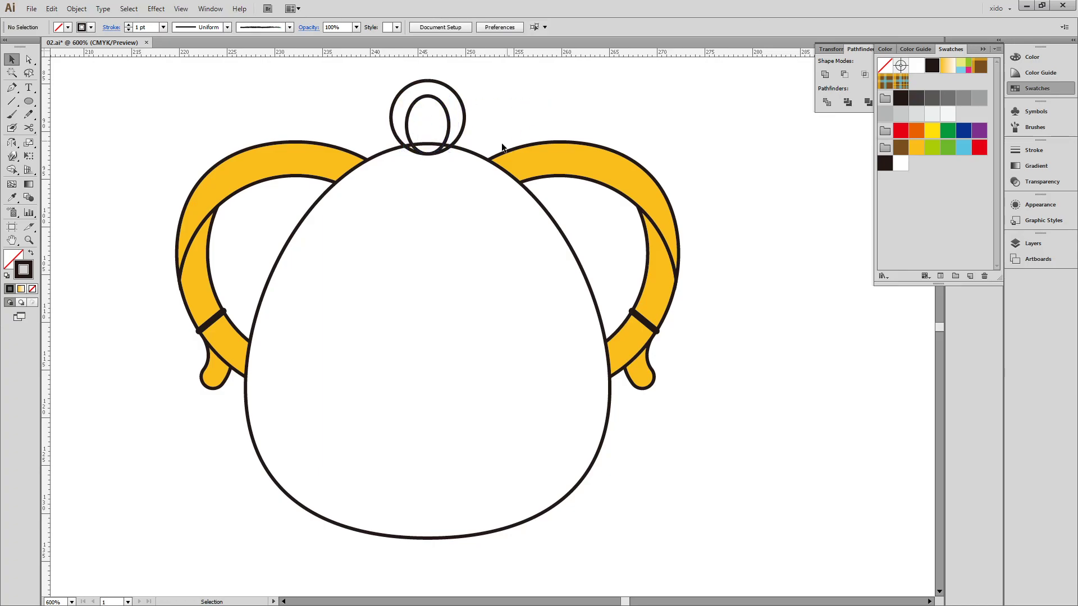
pyautogui.press('a')
pyautogui.click(406, 126)
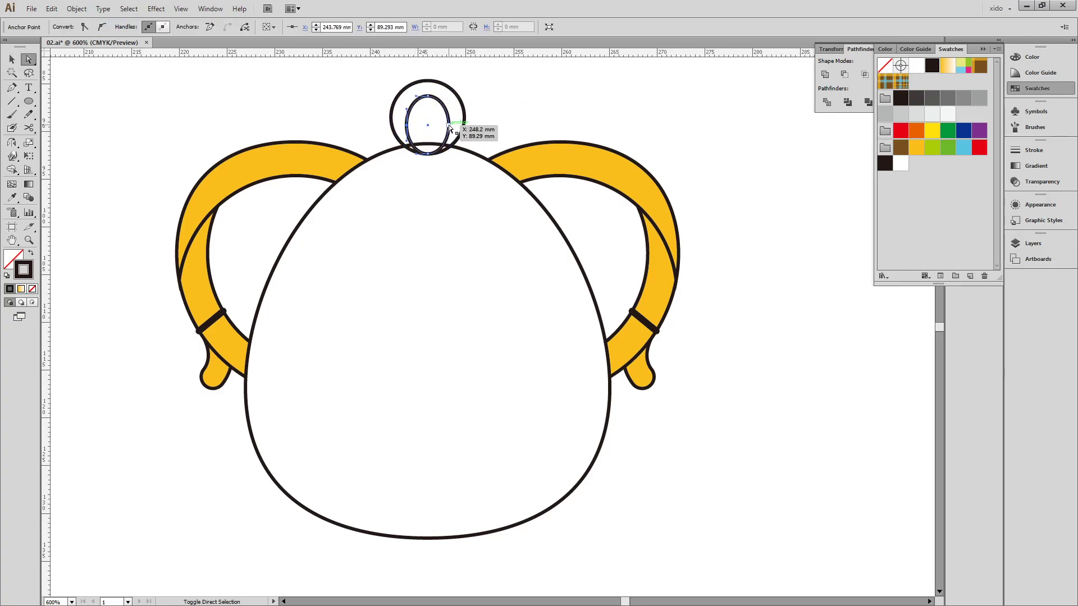
pyautogui.click(537, 116)
# - Turn the circle and inner oval into a solid black handle with an open centre, placed behind the backpack body
pyautogui.press('v')
pyautogui.moveTo(486, 98); pyautogui.dragTo(446, 126)
pyautogui.hotkey('ctrl', 'g')
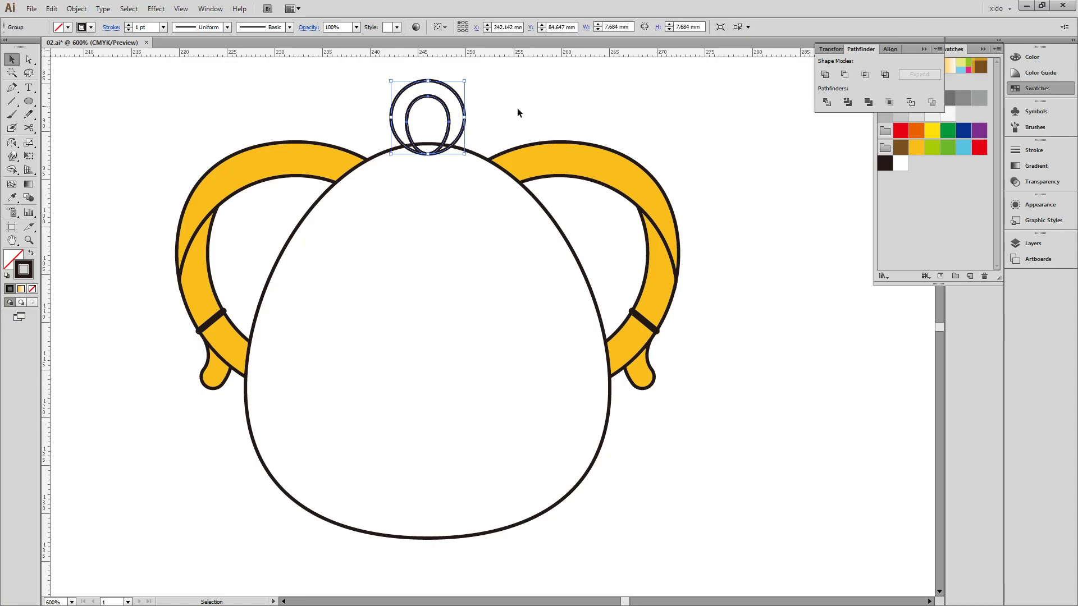
pyautogui.hotkey('shift', 'x')
pyautogui.click(554, 113)
pyautogui.click(430, 112)
pyautogui.moveTo(430, 113); pyautogui.dragTo(557, 110)
pyautogui.press('Delete')
pyautogui.click(443, 93)
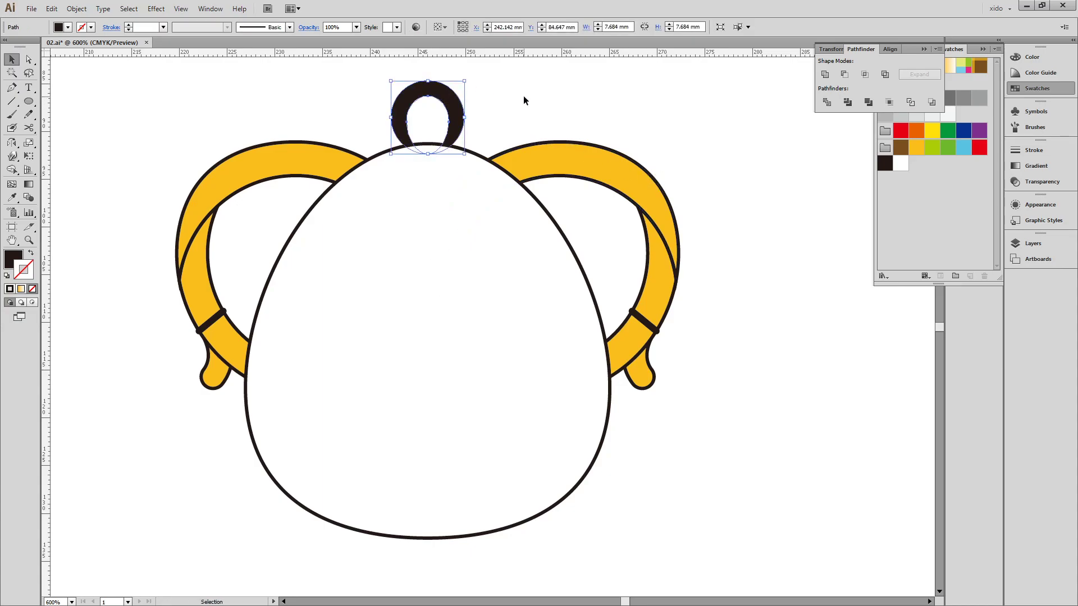
# - Stretch the black handle upward to about 8 mm high by adjusting its top and side anchor points
pyautogui.click(524, 97)
pyautogui.click(450, 90)
pyautogui.press('a')
pyautogui.click(534, 113)
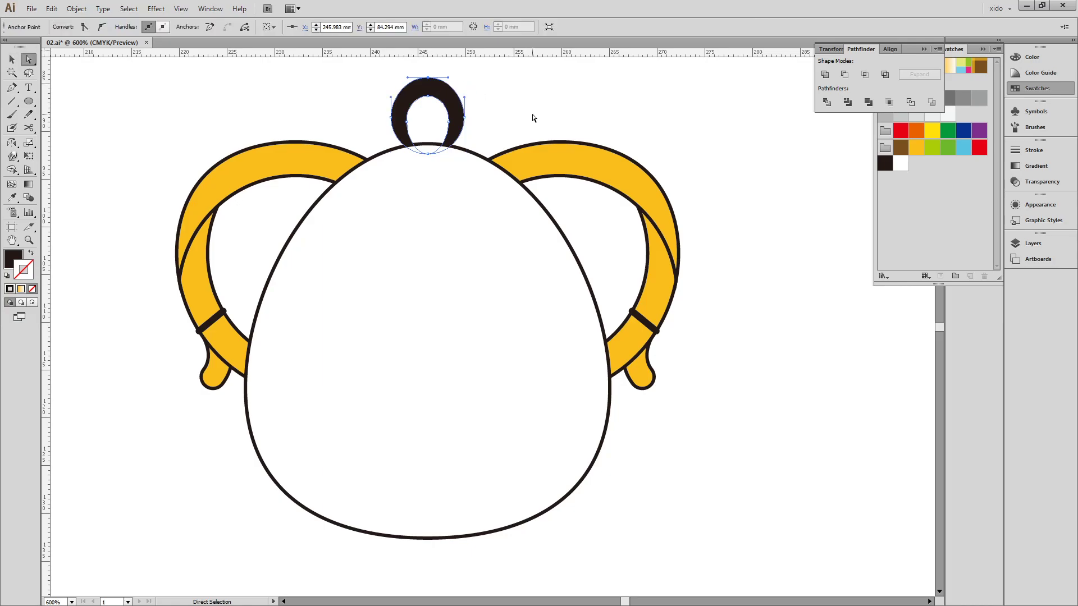
pyautogui.click(392, 119)
pyautogui.moveTo(483, 128); pyautogui.dragTo(471, 123)
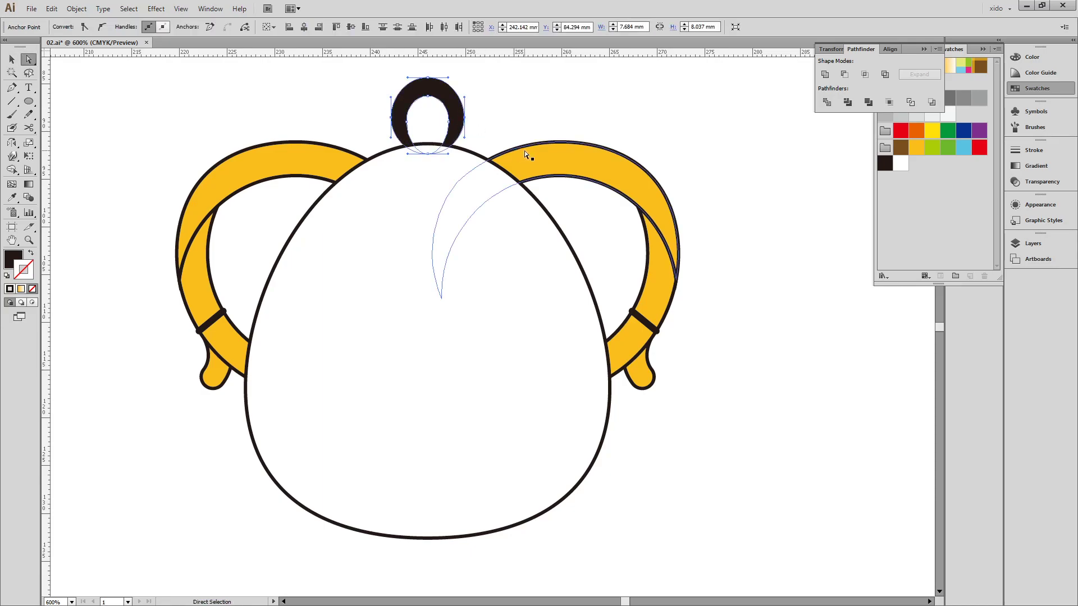
pyautogui.click(543, 124)
# - Enlarge the black handle slightly and lower it a little behind the backpack body
pyautogui.press('v')
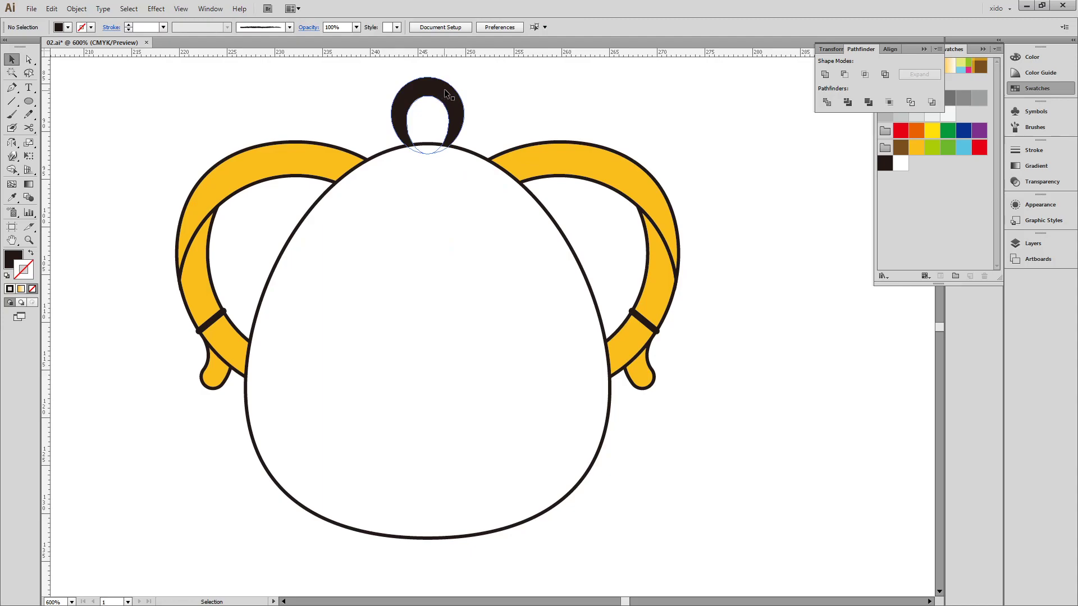
pyautogui.click(443, 89)
pyautogui.moveTo(428, 160); pyautogui.dragTo(432, 163)
pyautogui.click(528, 106)
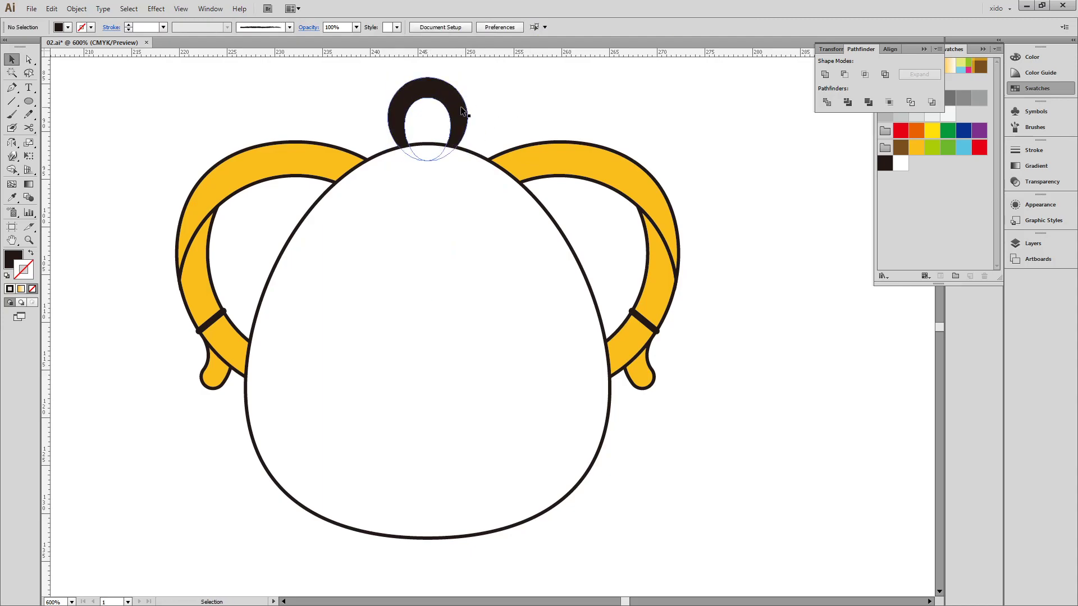
pyautogui.click(461, 107)
pyautogui.click(556, 111)
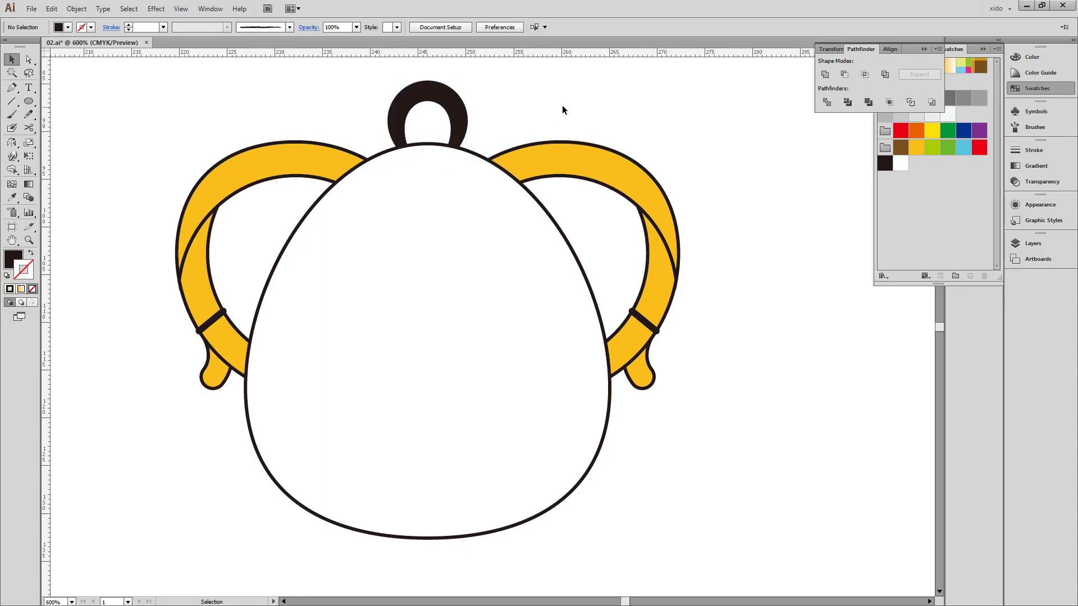
# - Duplicate the backpack's egg-shaped body in place on top of the original
pyautogui.moveTo(685, 174); pyautogui.dragTo(712, 170)
pyautogui.click(1022, 88)
pyautogui.click(874, 133)
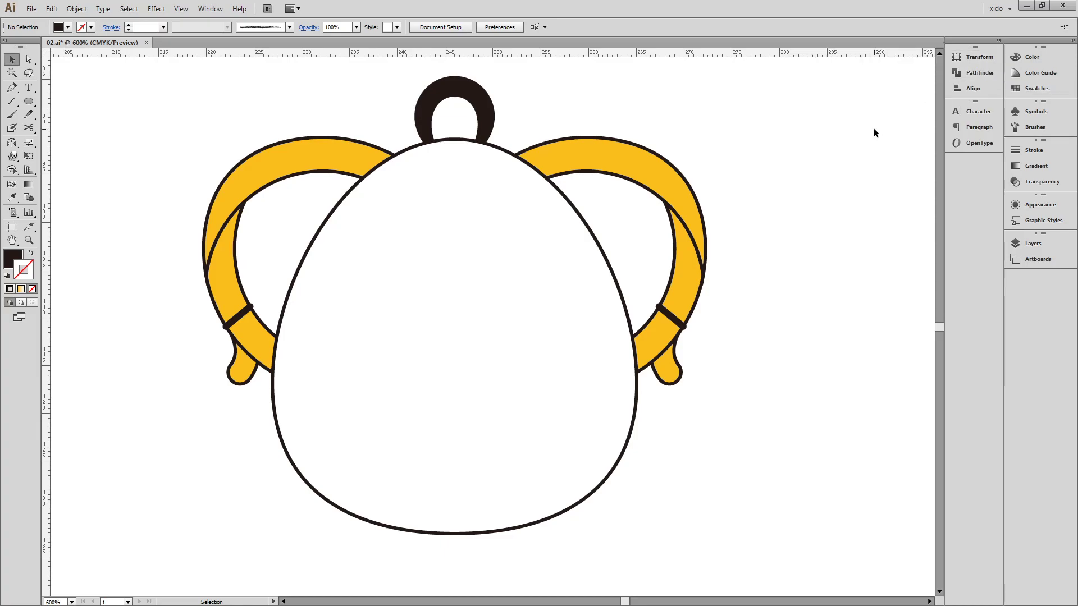
pyautogui.click(462, 269)
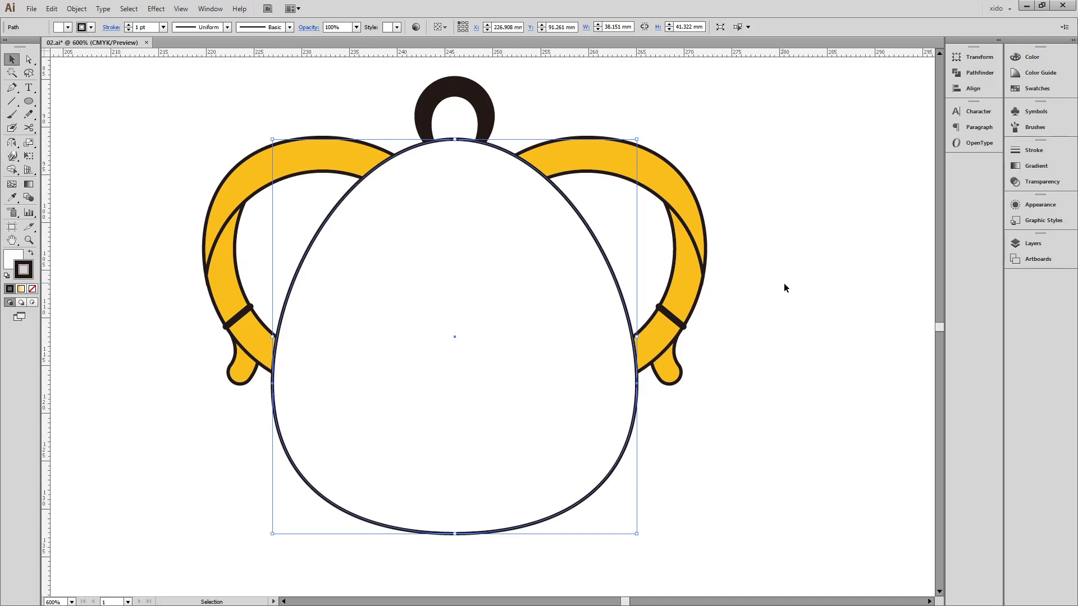
pyautogui.click(809, 347)
pyautogui.click(596, 225)
pyautogui.moveTo(455, 141); pyautogui.dragTo(455, 172)
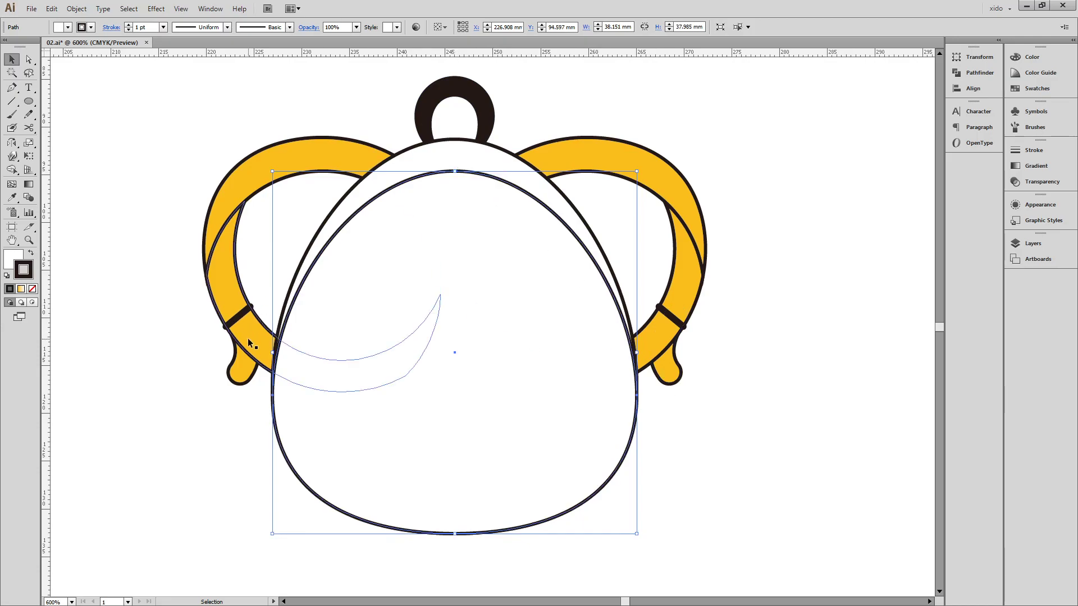
pyautogui.press('a')
pyautogui.hotkey('ctrl', 'z')
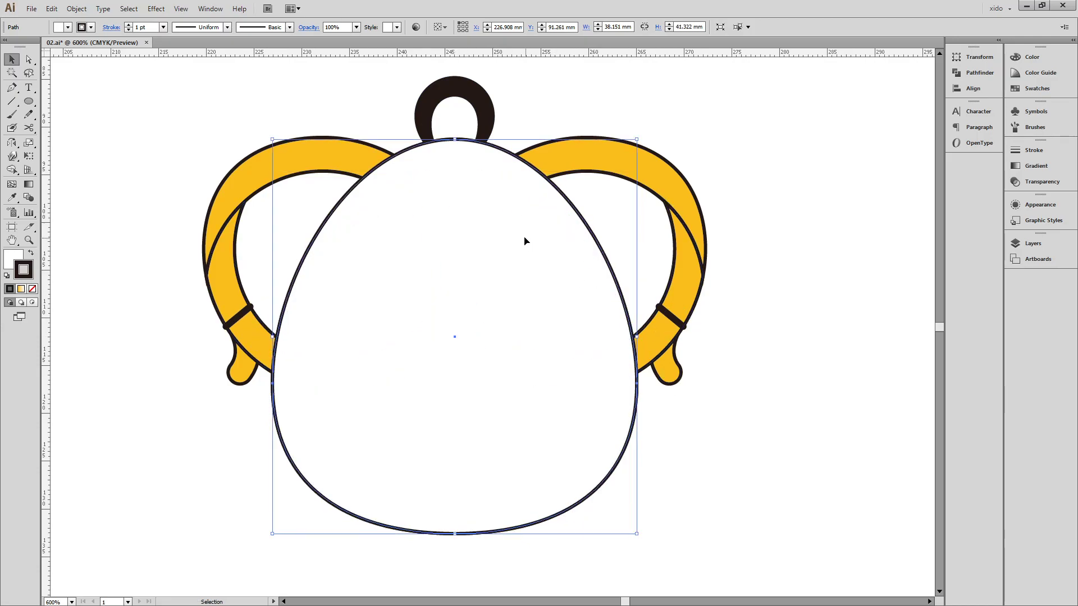
# - Widen the duplicate egg to about 44 mm around its centre, move it about 3 mm down, and consult the PDF's Clipping Mask instruction
pyautogui.moveTo(637, 365); pyautogui.dragTo(664, 365)
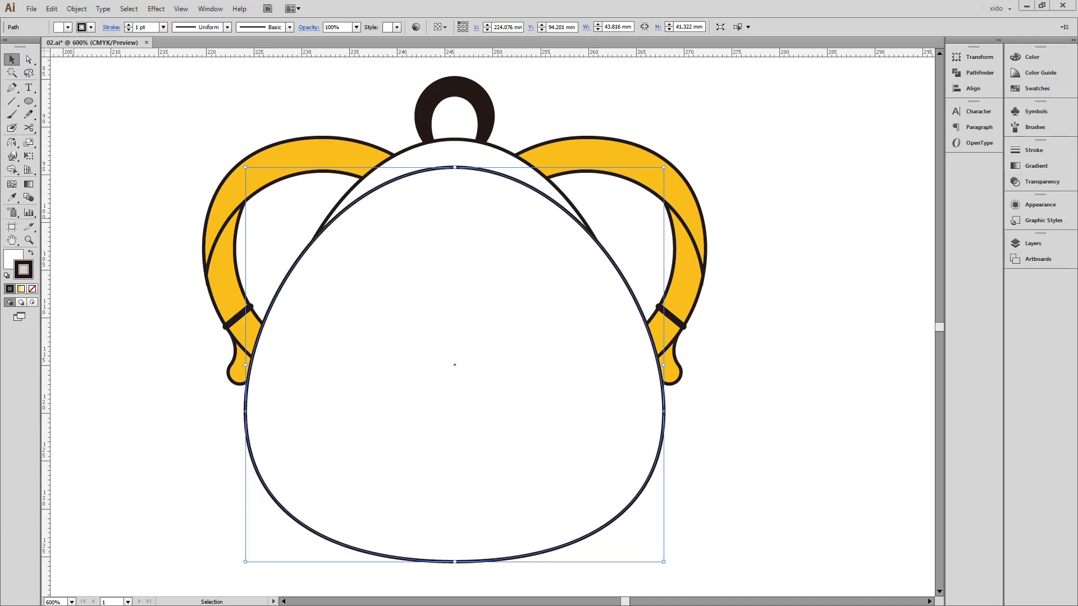
pyautogui.hotkey('alt', 'Tab')
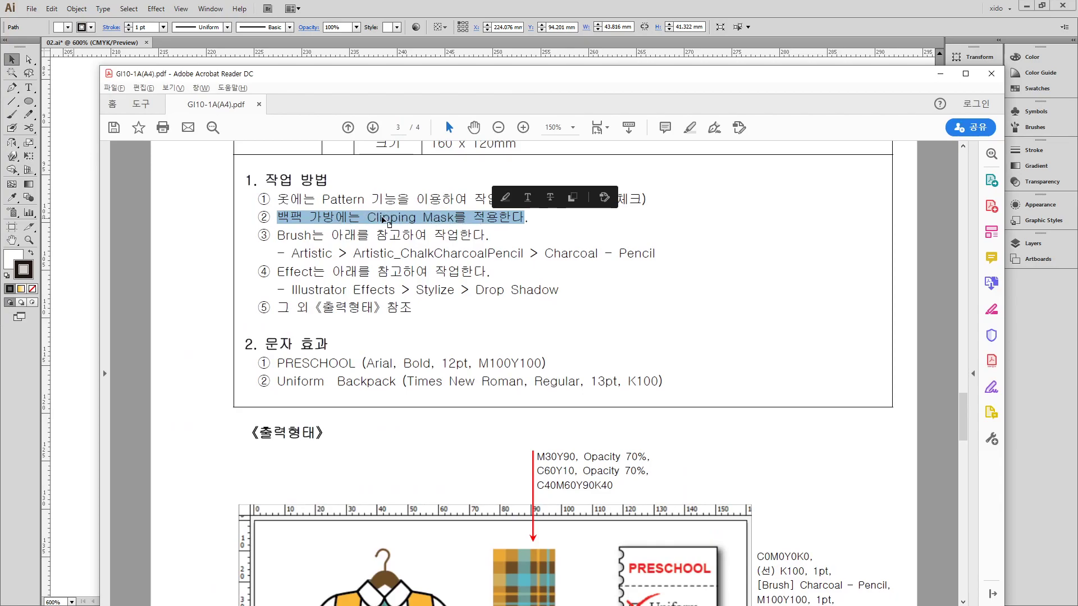
pyautogui.moveTo(860, 70); pyautogui.dragTo(0, 93)
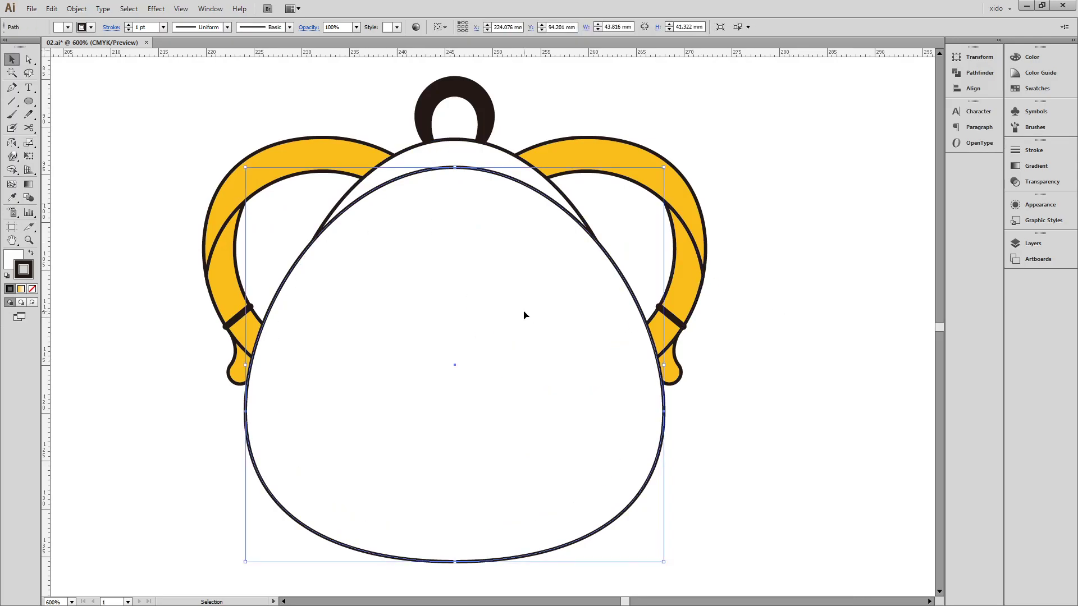
# - Remove the widened egg's fill and turn its 1 pt outline into a dashed line with 5 pt dashes
pyautogui.click(14, 258)
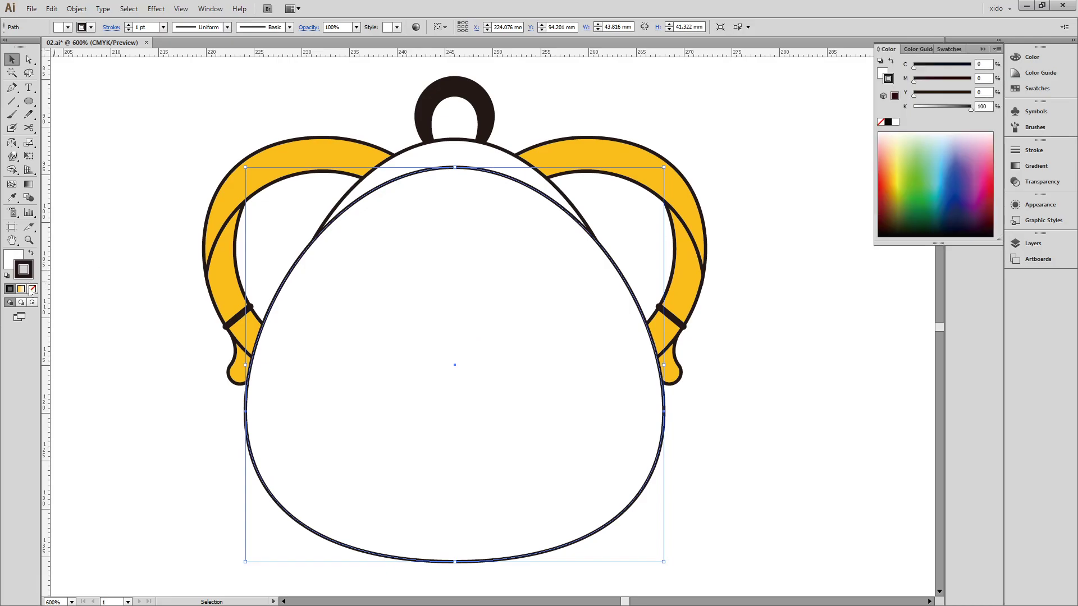
pyautogui.click(32, 289)
pyautogui.click(17, 272)
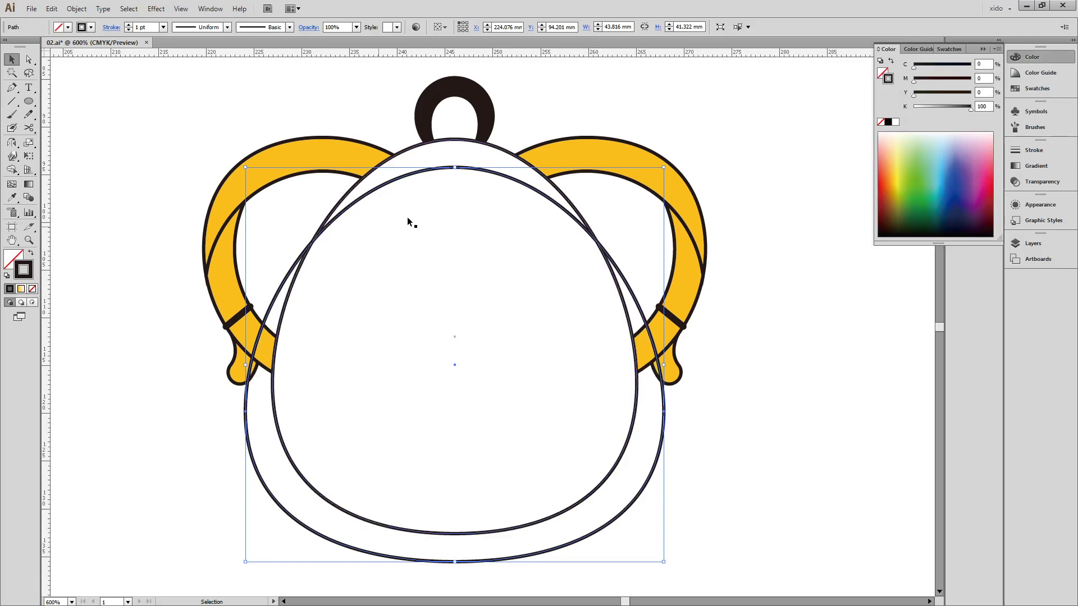
pyautogui.click(1034, 150)
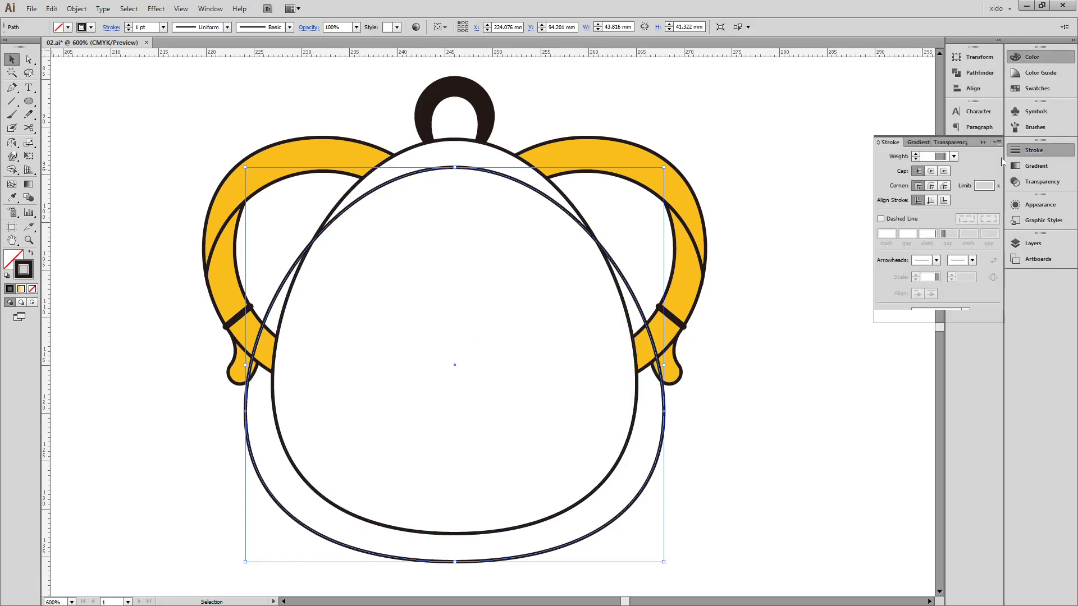
pyautogui.click(899, 223)
pyautogui.click(788, 347)
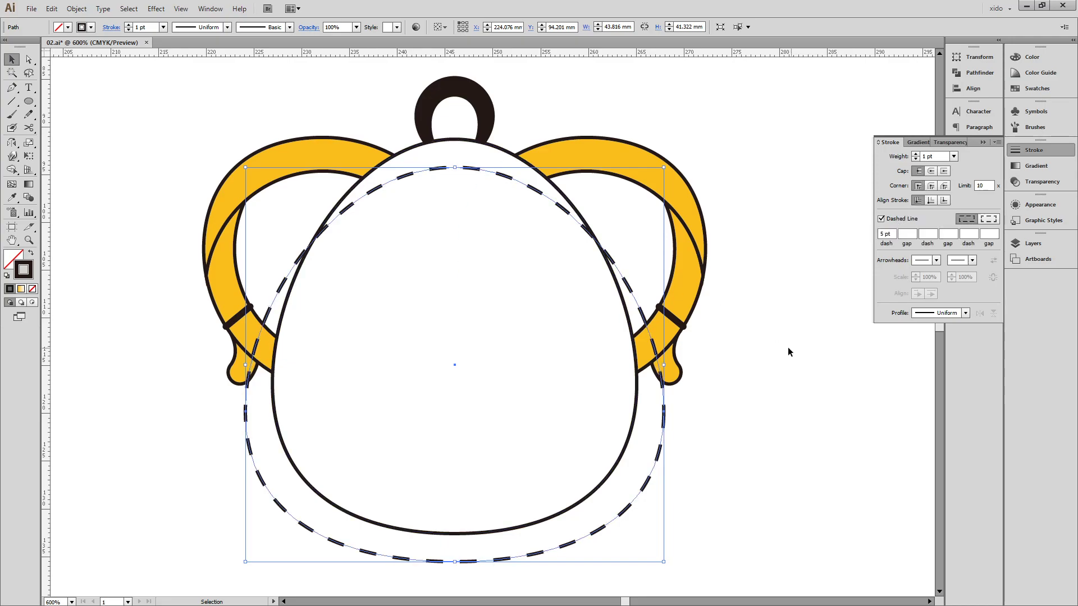
# - Try to clip the dashed egg outline with the backpack body as the clipping mask
pyautogui.click(500, 173)
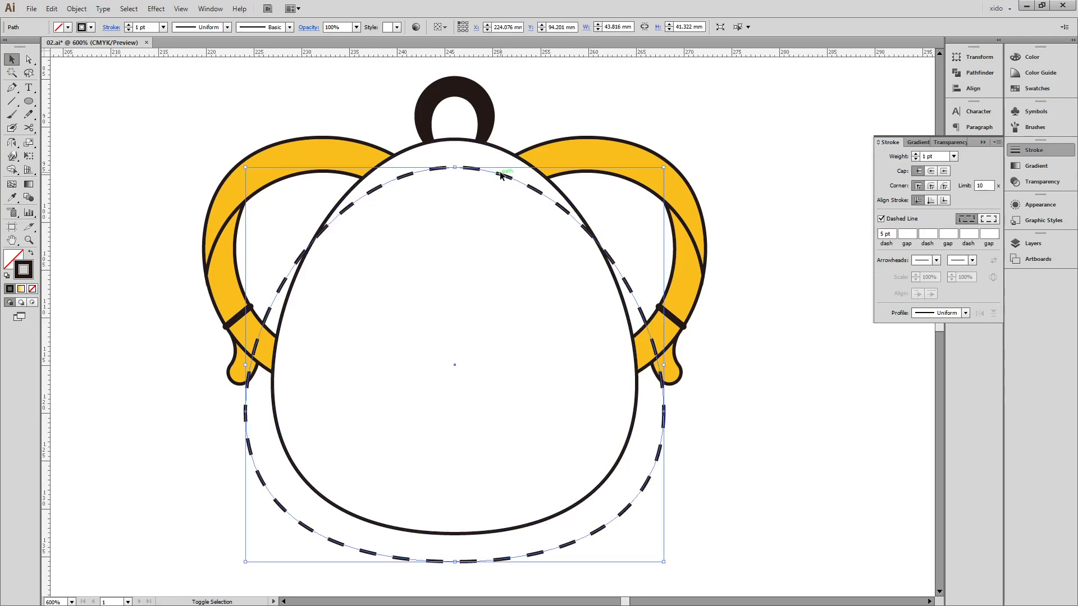
pyautogui.keyDown('shift'); pyautogui.click(513, 219); pyautogui.keyUp('shift')
pyautogui.hotkey('ctrl', '7')
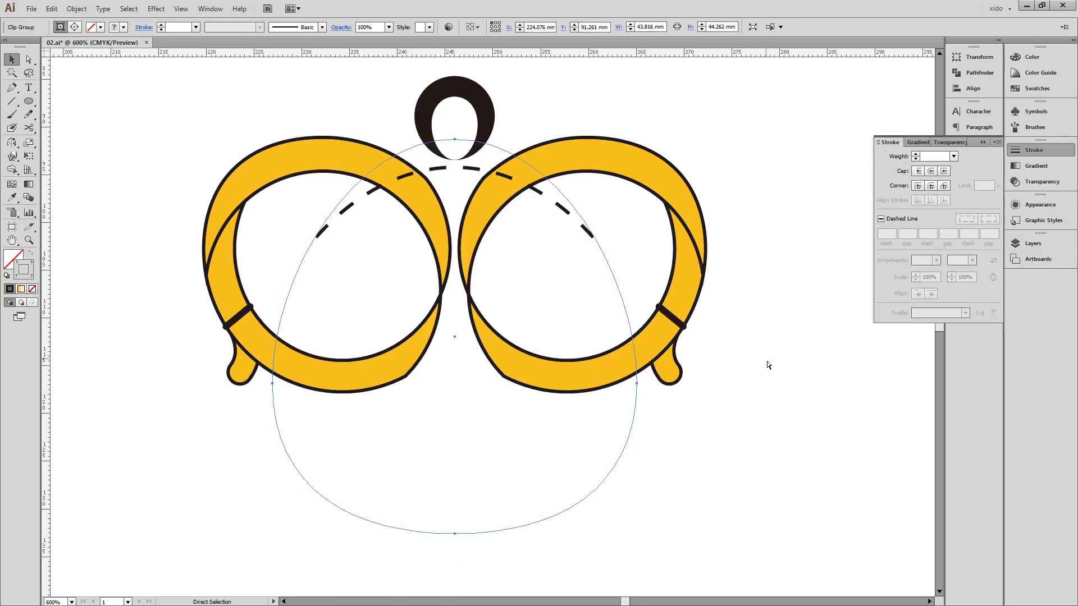
pyautogui.click(807, 402)
pyautogui.hotkey('ctrl', 'z')
pyautogui.click(809, 401)
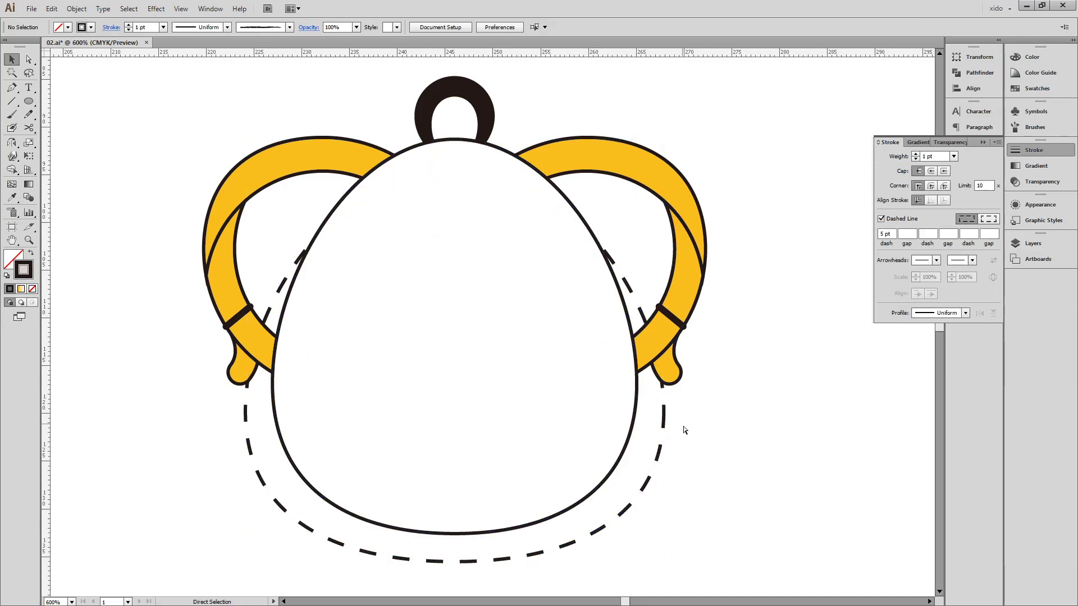
pyautogui.click(572, 222)
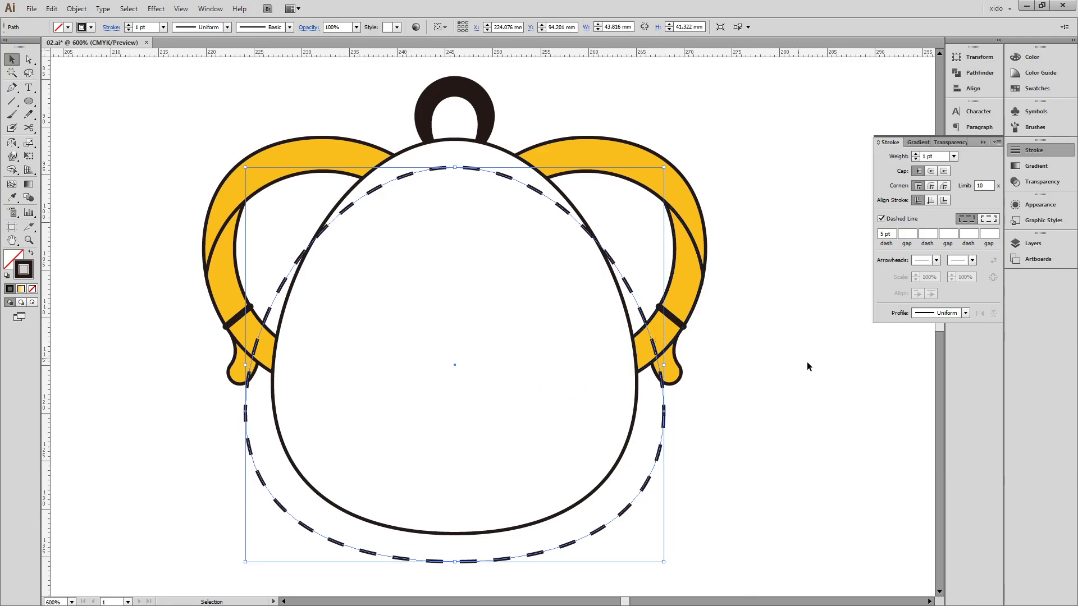
pyautogui.click(827, 371)
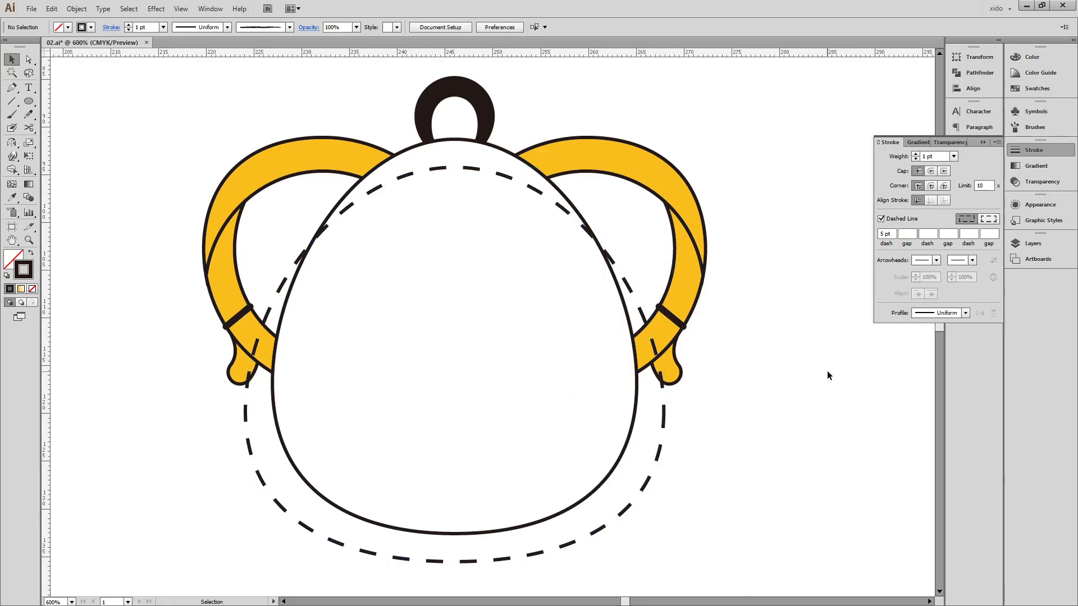
# - Bring the backpack body to the front and broaden its upper curve by lengthening the top anchor's horizontal handles
pyautogui.click(477, 331)
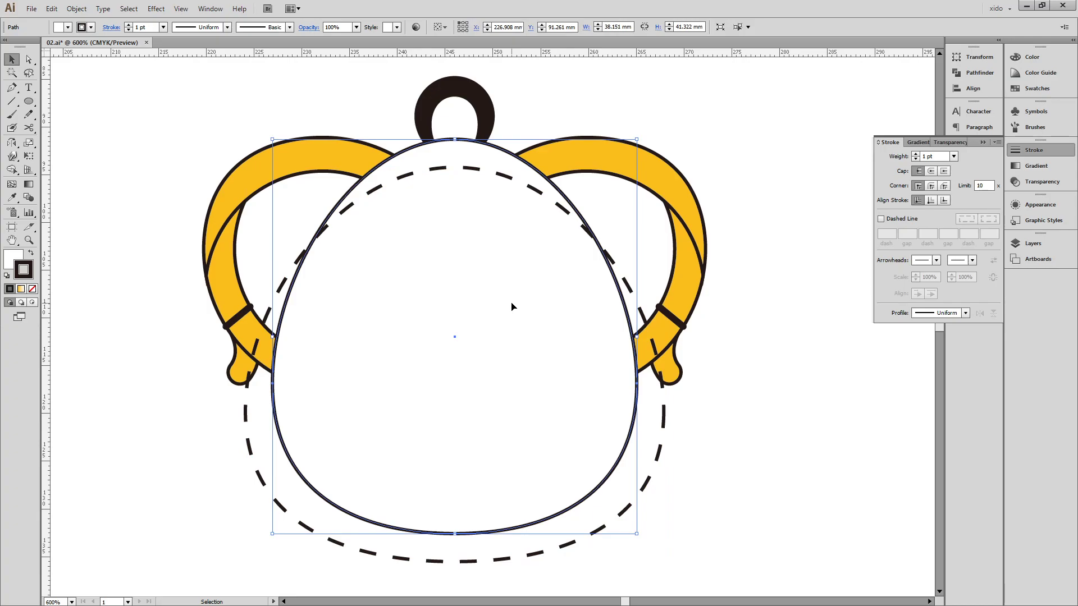
pyautogui.hotkey('ctrl', 'shift', ']')
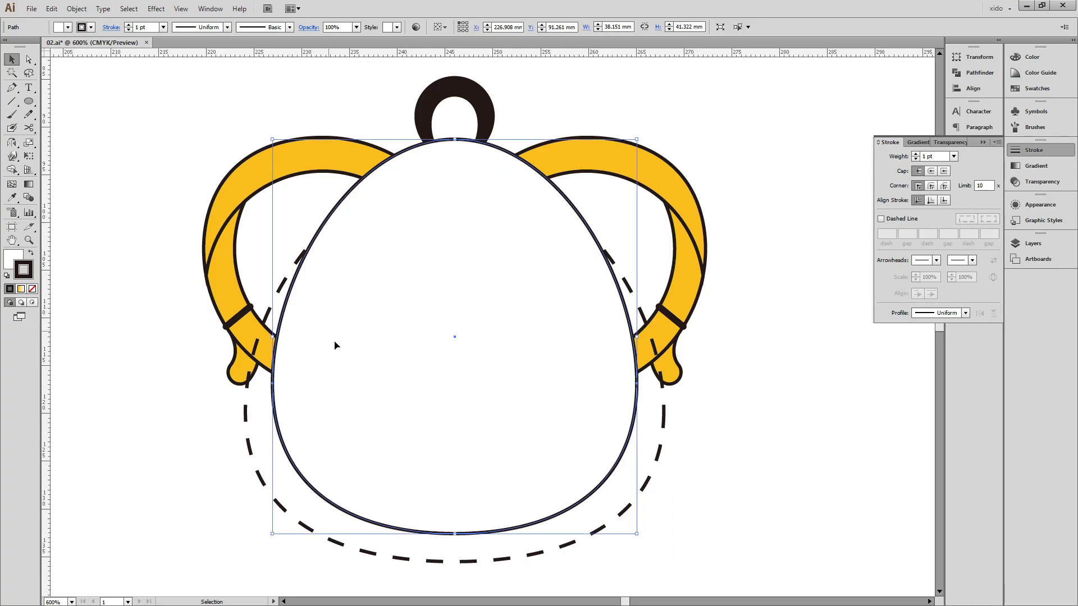
pyautogui.press('a')
pyautogui.click(486, 130)
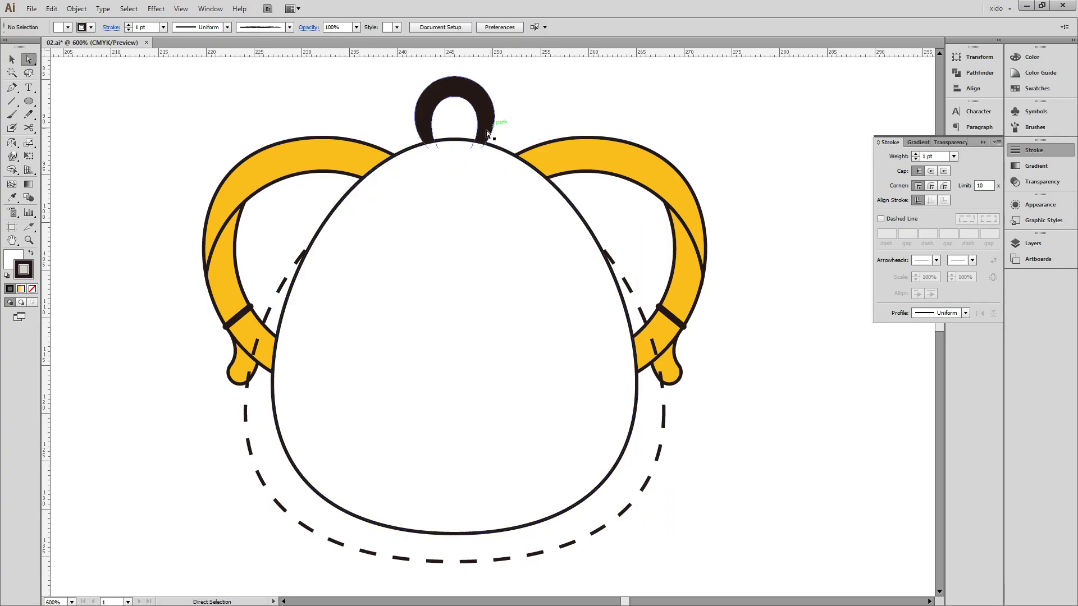
pyautogui.click(454, 140)
pyautogui.hotkey('shift', 'c')
pyautogui.moveTo(455, 140); pyautogui.dragTo(582, 140)
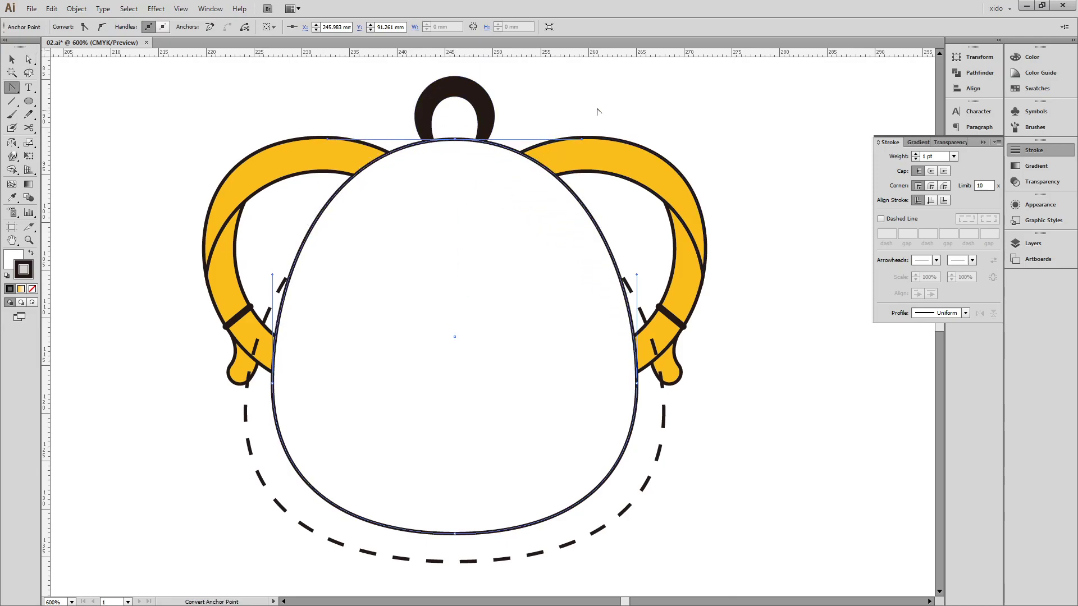
pyautogui.press('v')
pyautogui.hotkey('ctrl', 'shift', 'a')
pyautogui.click(486, 237)
pyautogui.press('a')
pyautogui.press('v')
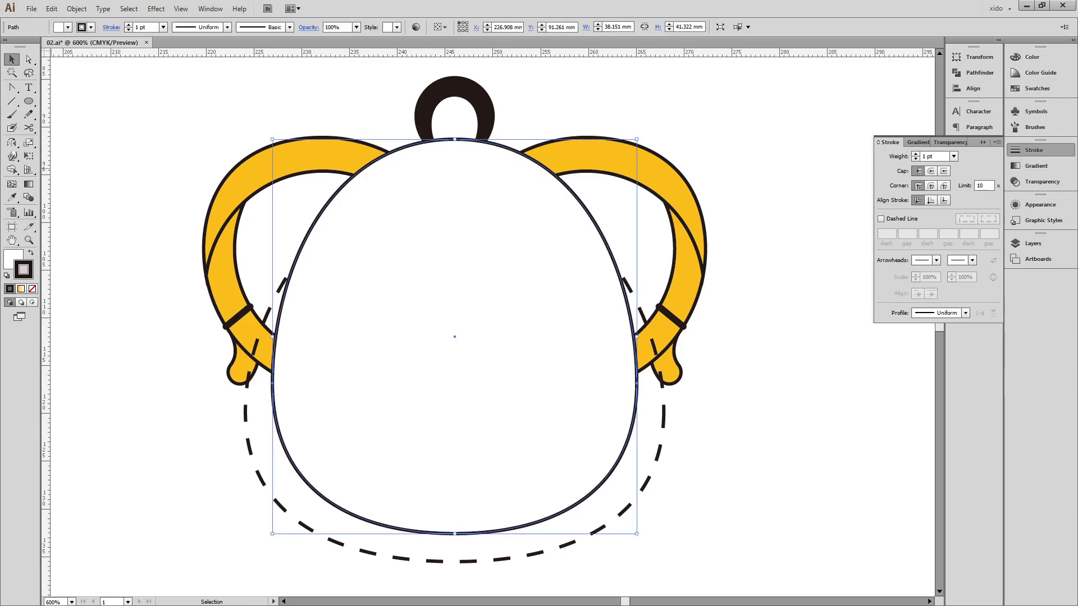
# - Draw an ellipse about 50 mm wide and 48 mm high, centred over the backpack body
pyautogui.click(28, 101)
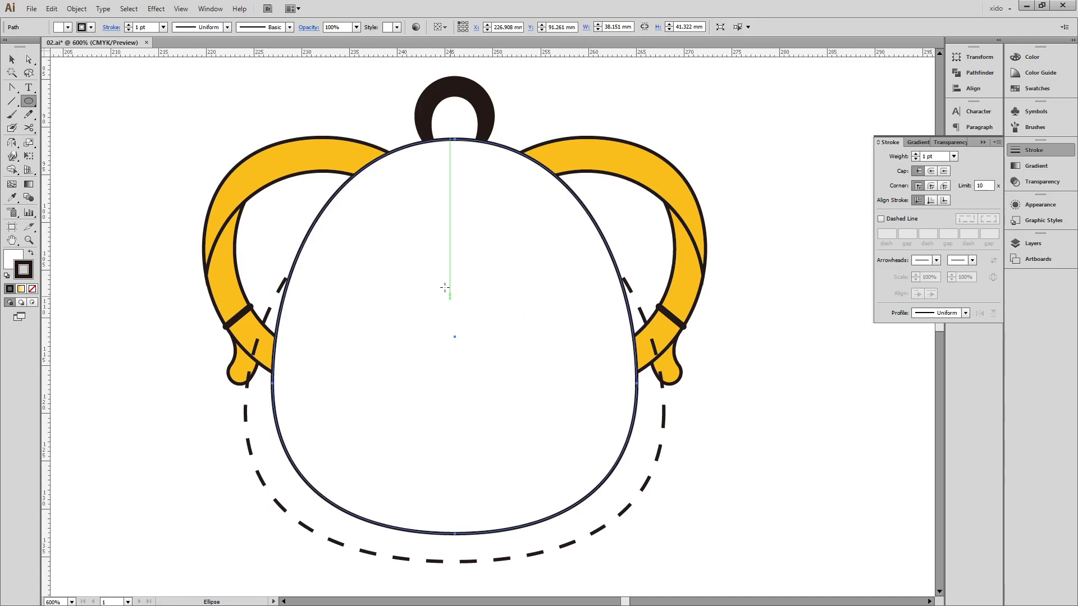
pyautogui.moveTo(229, 118); pyautogui.dragTo(706, 575)
pyautogui.press('v')
pyautogui.moveTo(609, 506); pyautogui.dragTo(597, 507)
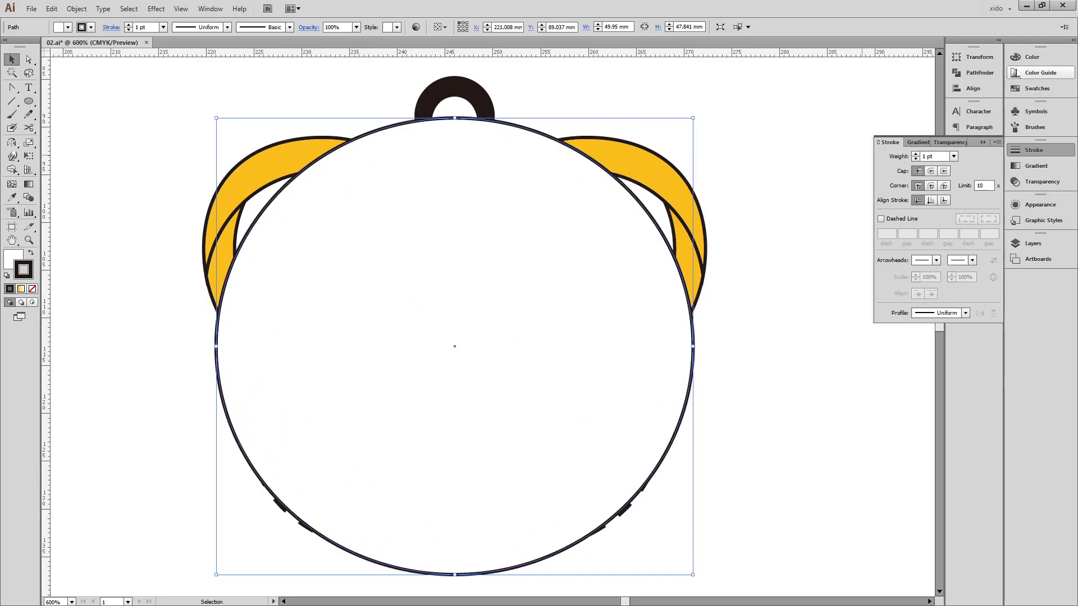
# - Give the ellipse a radial gradient fill with a white centre and orange-yellow edge, without an outline
pyautogui.click(1036, 165)
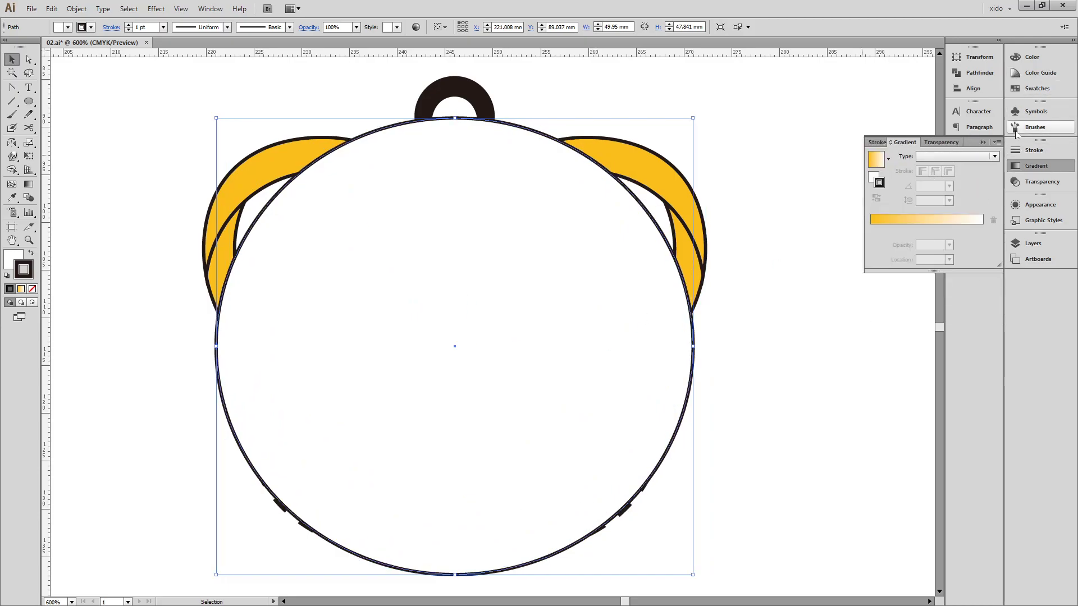
pyautogui.click(877, 162)
pyautogui.click(948, 162)
pyautogui.click(949, 176)
pyautogui.hotkey('shift', 'x')
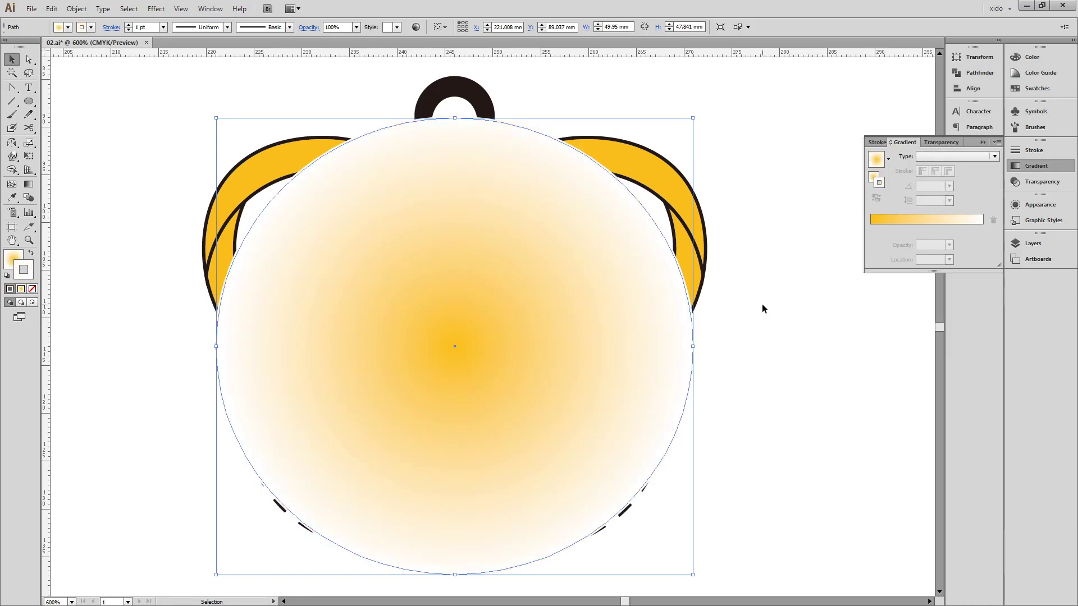
pyautogui.press('/')
pyautogui.click(874, 177)
pyautogui.click(877, 198)
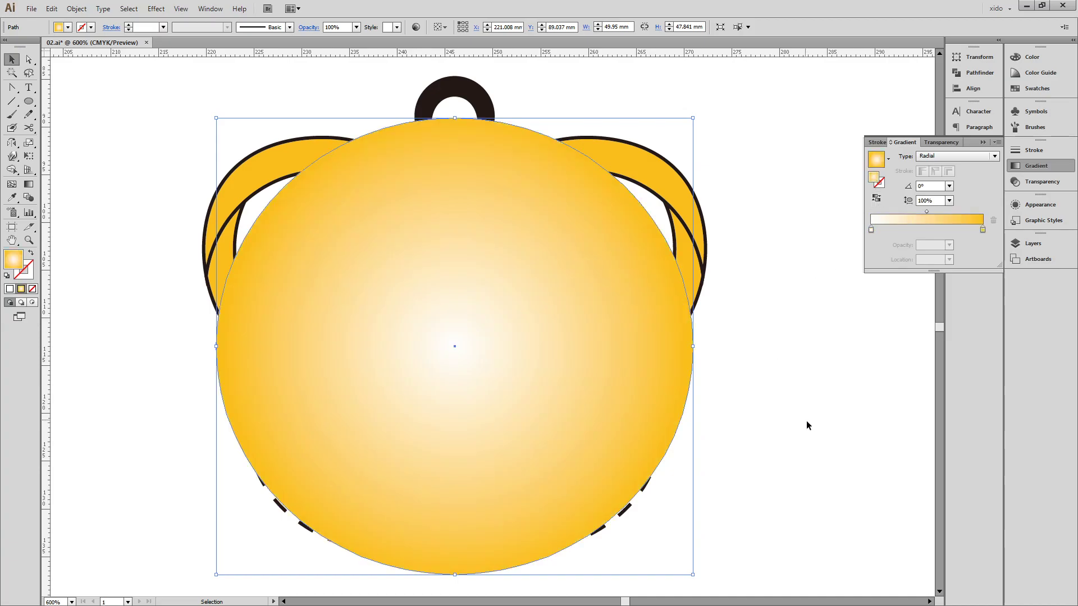
# - Reapply the orange-yellow to white gradient swatch to the ellipse, set its type to Radial and reverse its colours
pyautogui.hotkey('ctrl', '-')
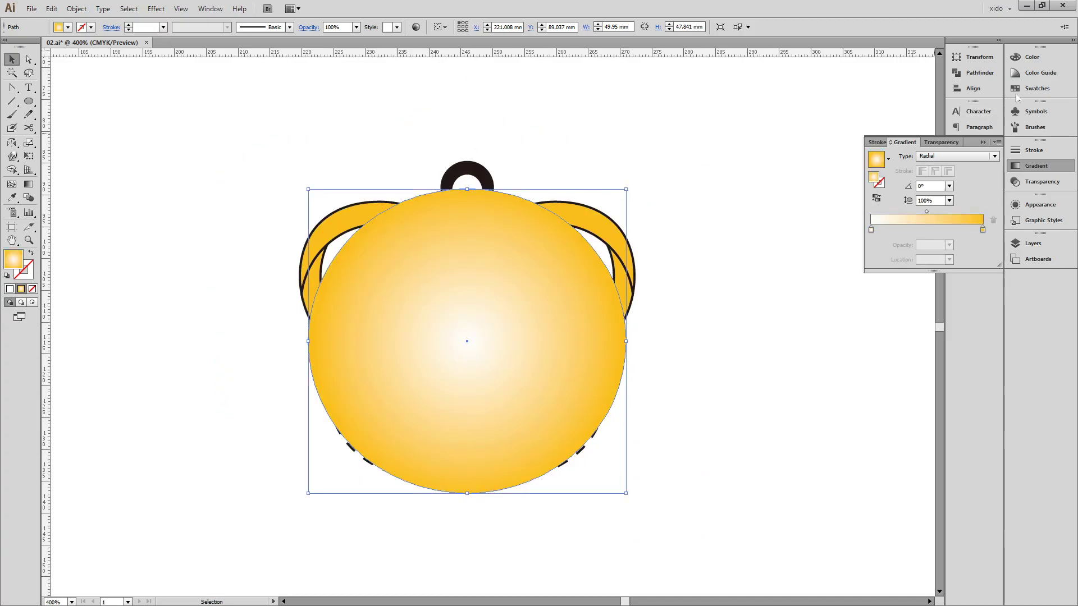
pyautogui.click(1017, 90)
pyautogui.click(948, 66)
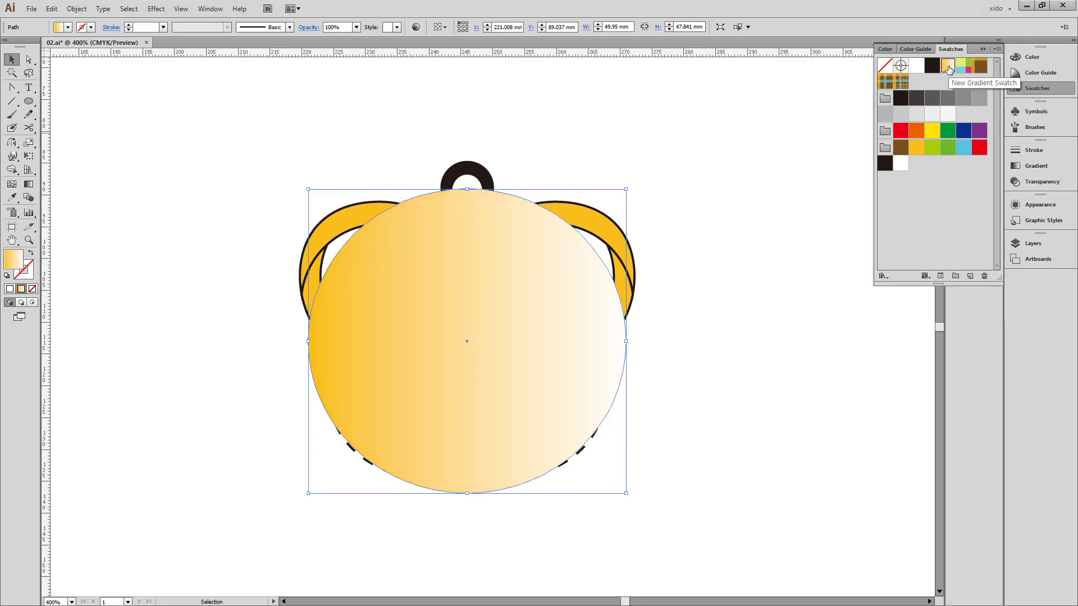
pyautogui.click(1036, 165)
pyautogui.click(928, 157)
pyautogui.click(929, 181)
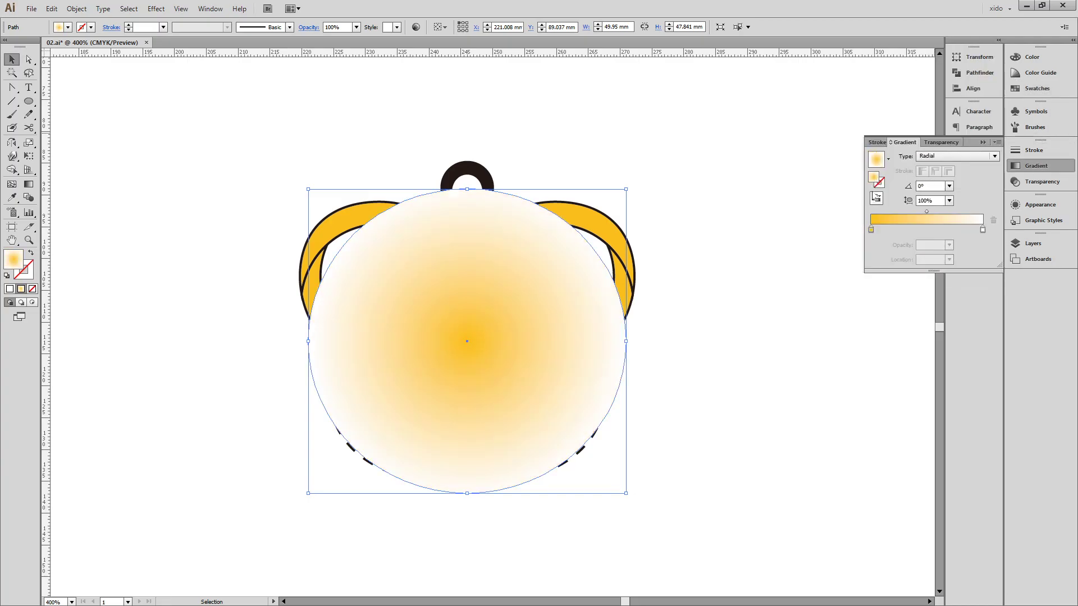
pyautogui.click(875, 197)
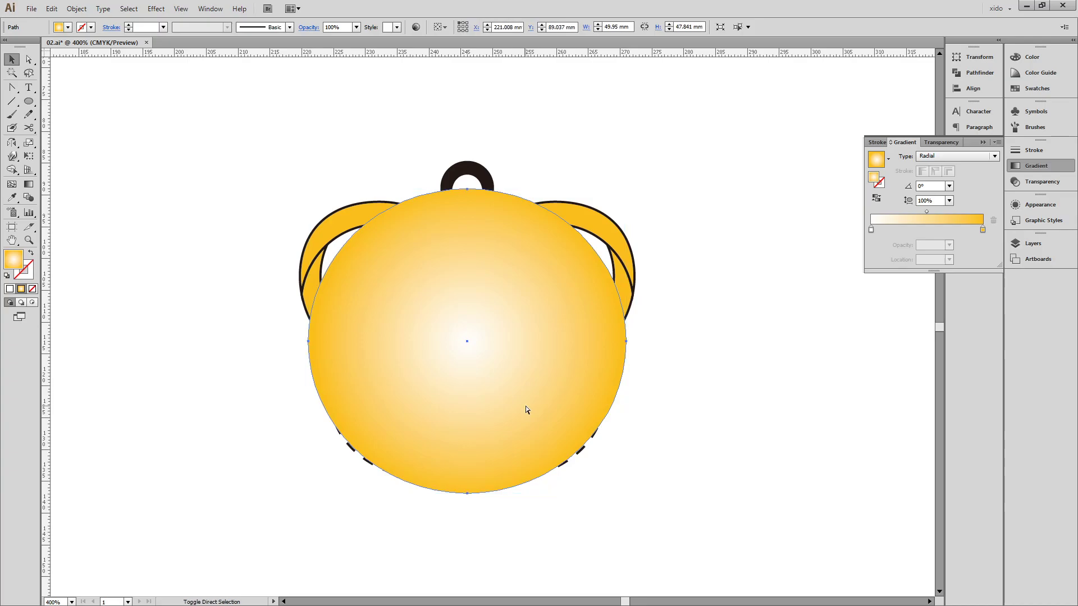
# - Bring the gradient ellipse and the dashed outline to the front, keeping the dashed line above the ellipse
pyautogui.hotkey('ctrl', 'shift', '[')
pyautogui.keyDown('shift'); pyautogui.click(607, 403); pyautogui.keyUp('shift')
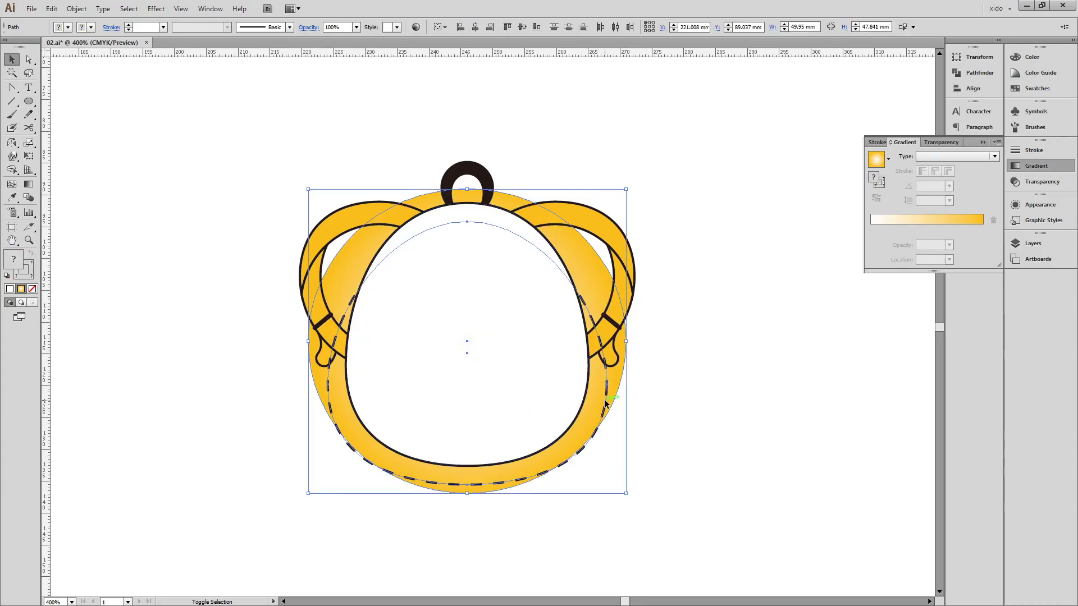
pyautogui.hotkey('ctrl', 'shift', ']')
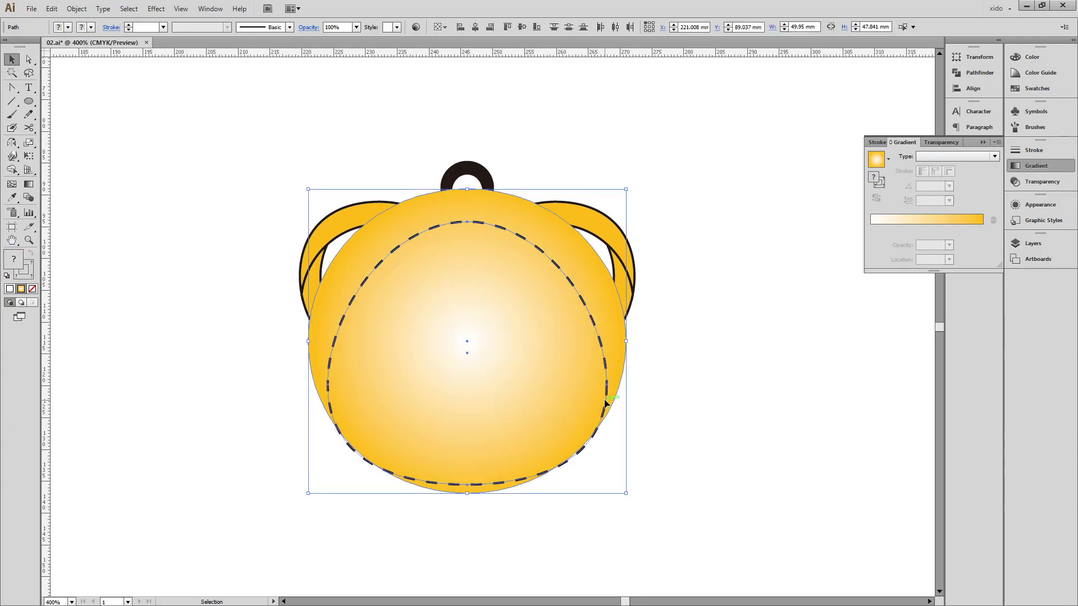
# - Copy the grouped pair of green leafy sprouts beside the ticket and paste it onto the lower part of the backpack
pyautogui.click(172, 282)
pyautogui.scroll(5, 172, 282)
pyautogui.hscroll(-6, 624, 453)
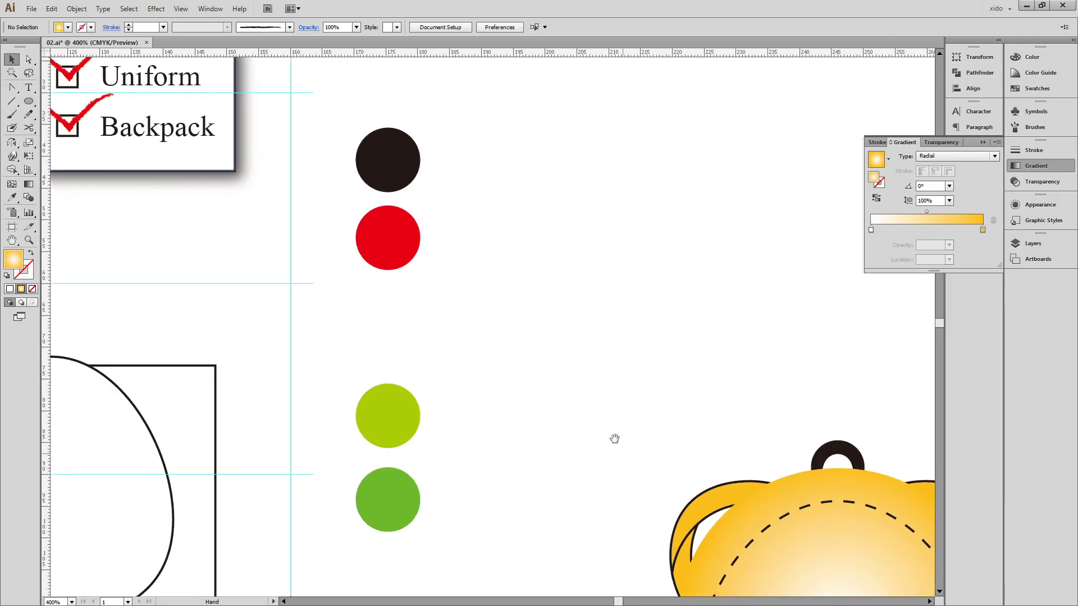
pyautogui.hscroll(-8, 537, 248)
pyautogui.click(434, 283)
pyautogui.hscroll(15, 597, 385)
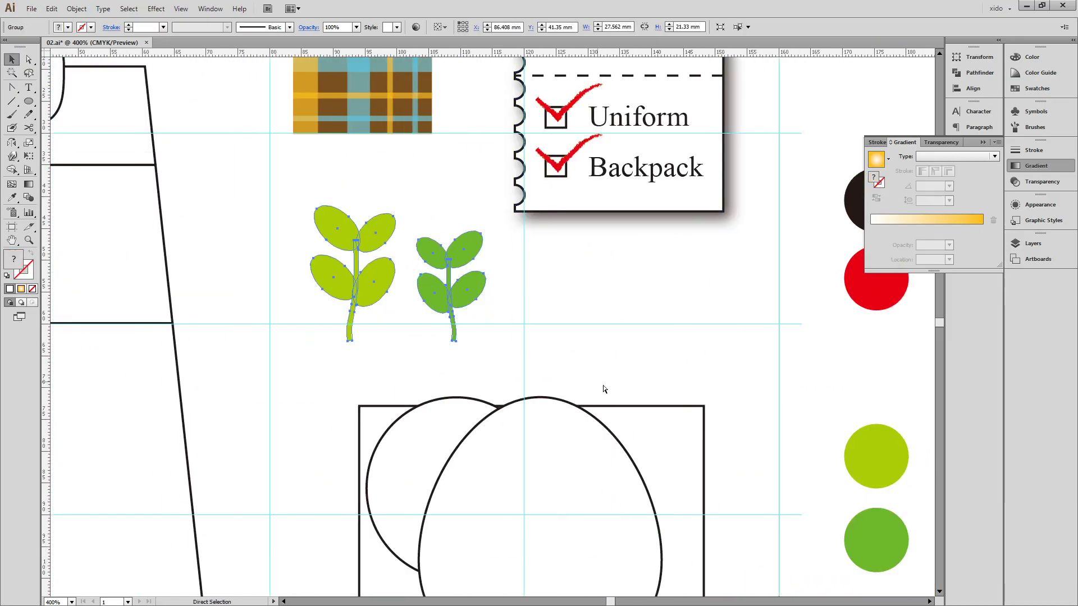
pyautogui.scroll(-8, 438, 339)
pyautogui.hotkey('ctrl', 'v')
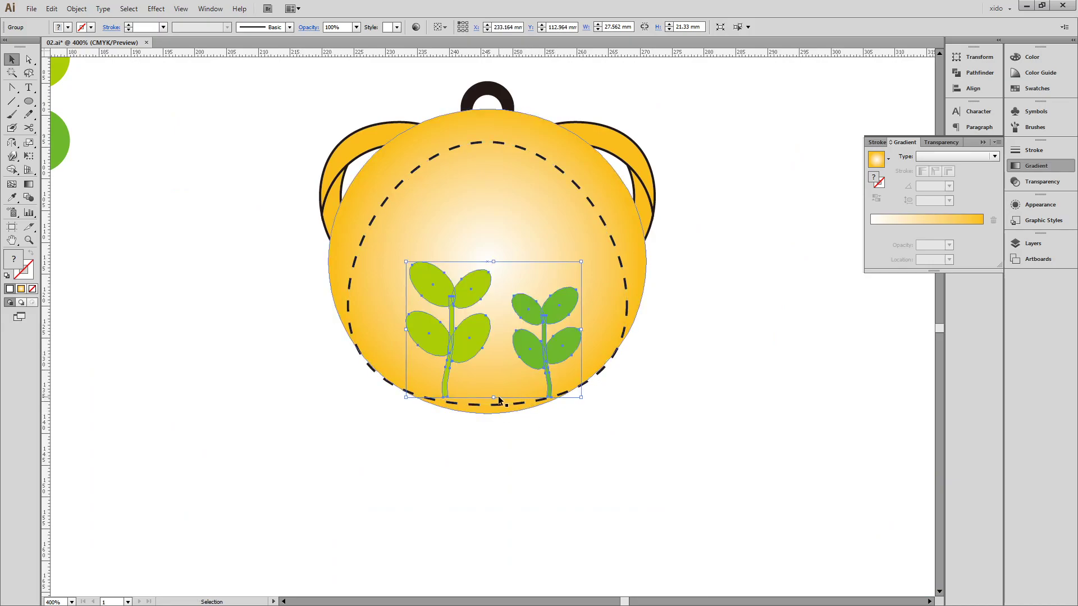
# - Enlarge the pasted sprout pair to about 40 × 33 mm, tilt it slightly clockwise and position it overlapping the backpack's lower edge
pyautogui.moveTo(494, 398); pyautogui.dragTo(508, 461)
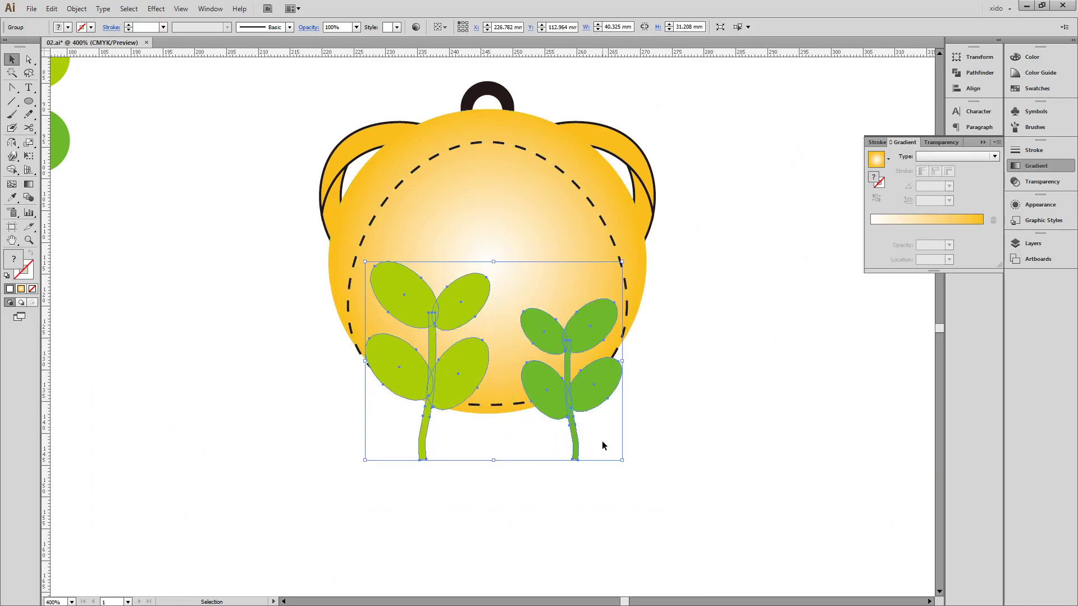
pyautogui.moveTo(628, 463); pyautogui.dragTo(609, 505)
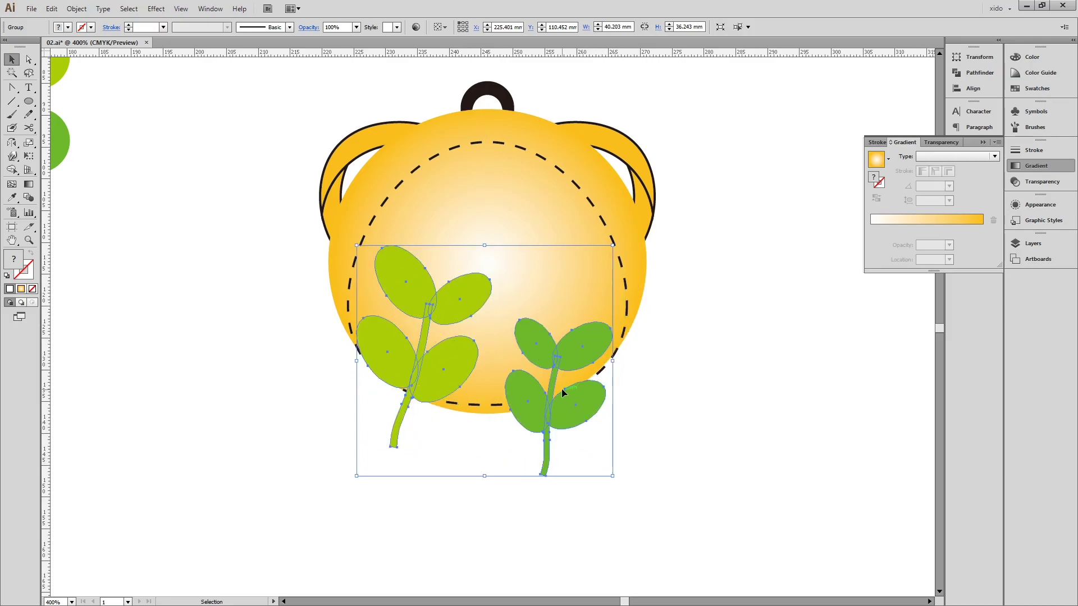
pyautogui.moveTo(553, 402); pyautogui.dragTo(544, 411)
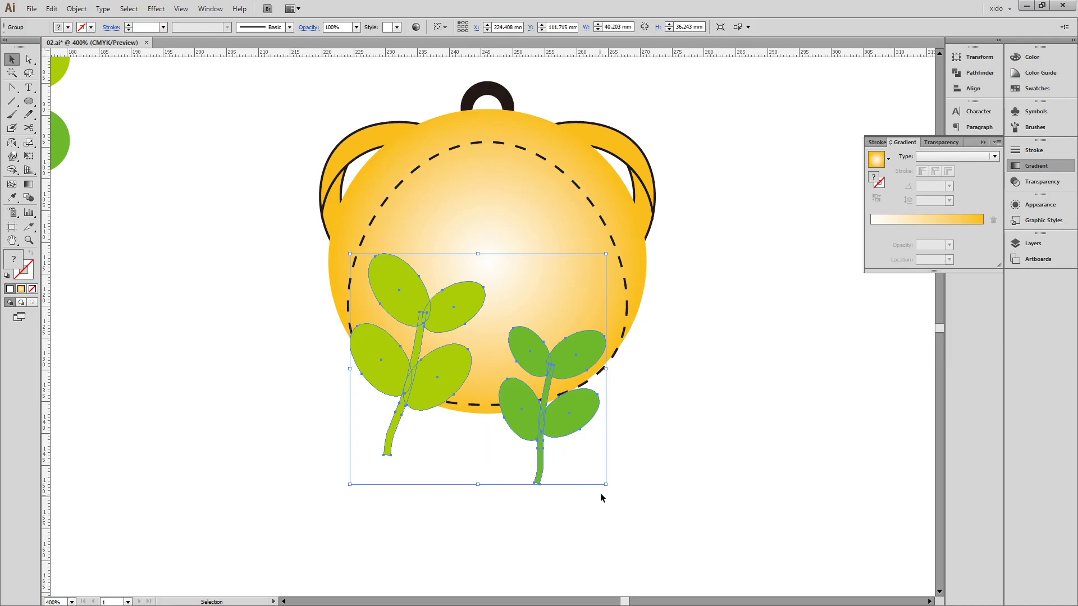
pyautogui.moveTo(610, 486); pyautogui.dragTo(631, 476)
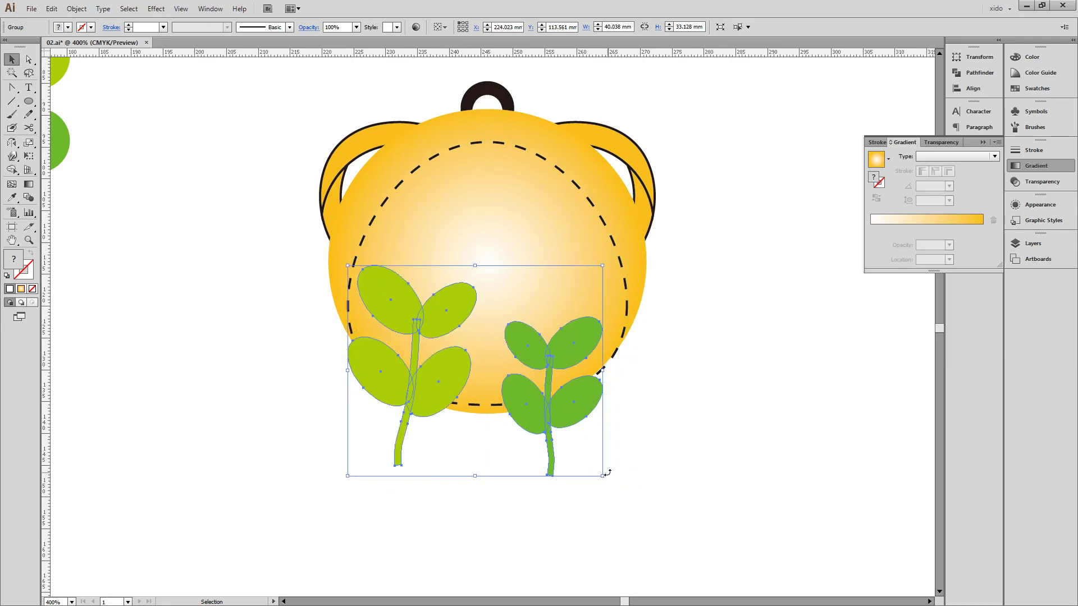
# - Duplicate the large sprout pair, shrink the copy to about 20 × 16 mm and place it in the backpack's upper centre
pyautogui.moveTo(570, 433); pyautogui.dragTo(608, 341)
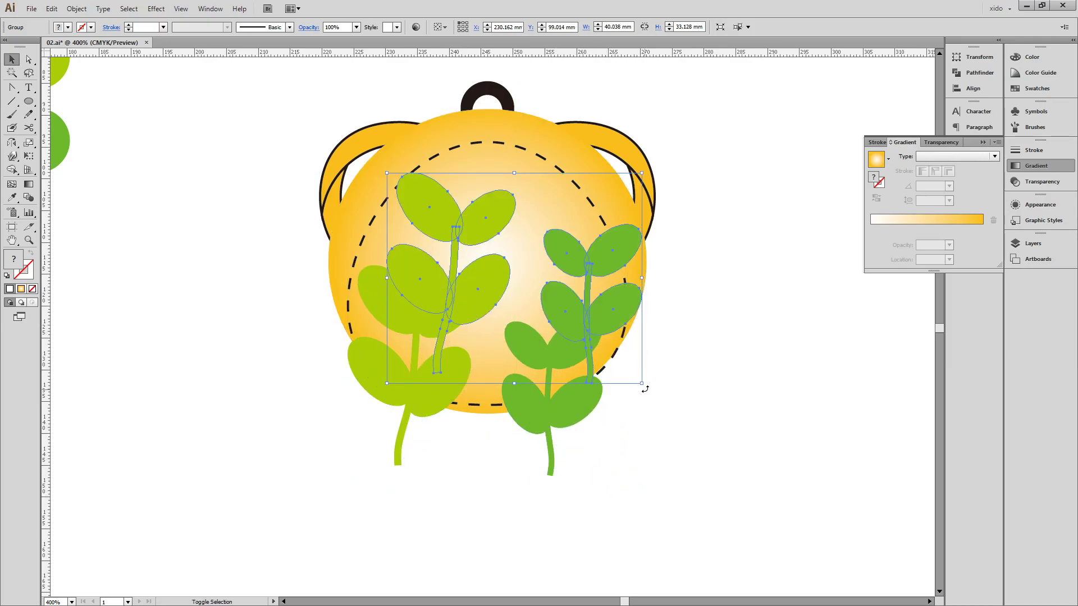
pyautogui.moveTo(645, 388); pyautogui.dragTo(513, 297)
pyautogui.moveTo(477, 247); pyautogui.dragTo(515, 257)
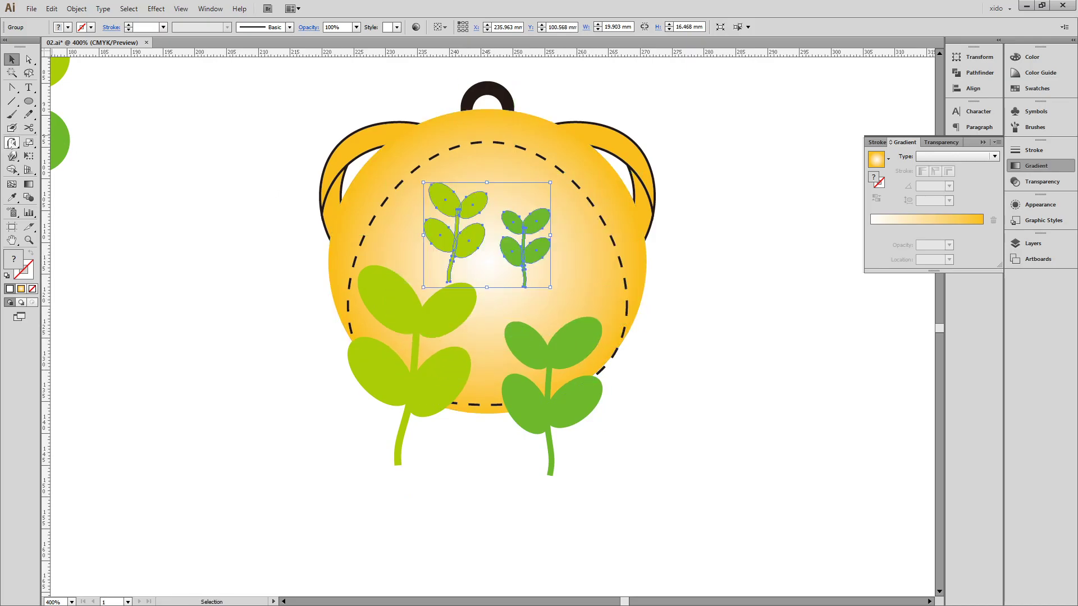
# - Reflect the small sprout pair across the vertical axis and nudge it slightly within the upper part of the backpack
pyautogui.click(12, 143)
pyautogui.click(64, 155)
pyautogui.doubleClick(12, 142)
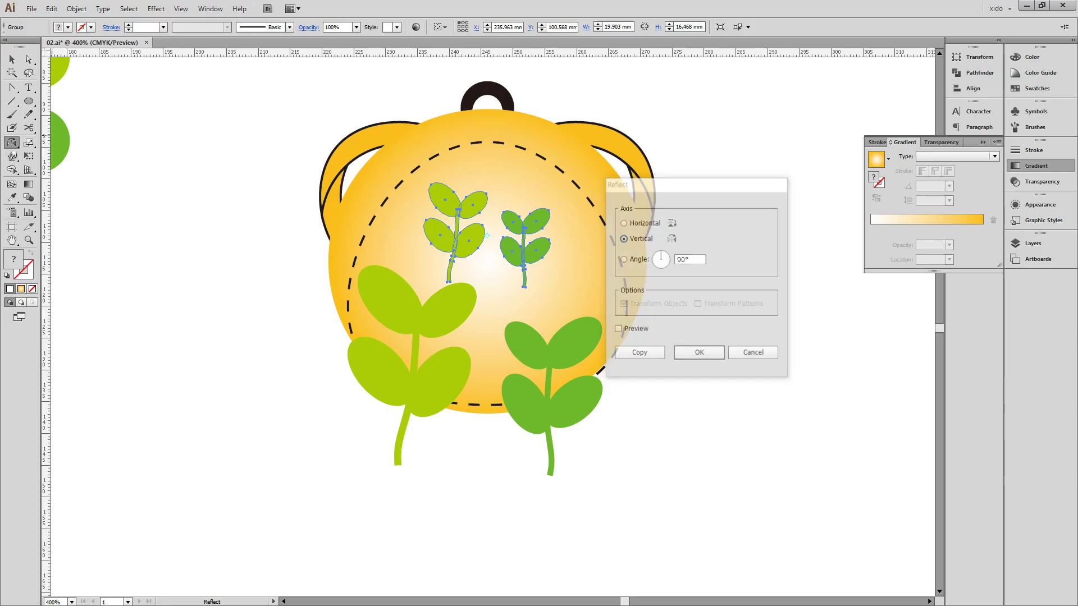
pyautogui.press('Return')
pyautogui.press('v')
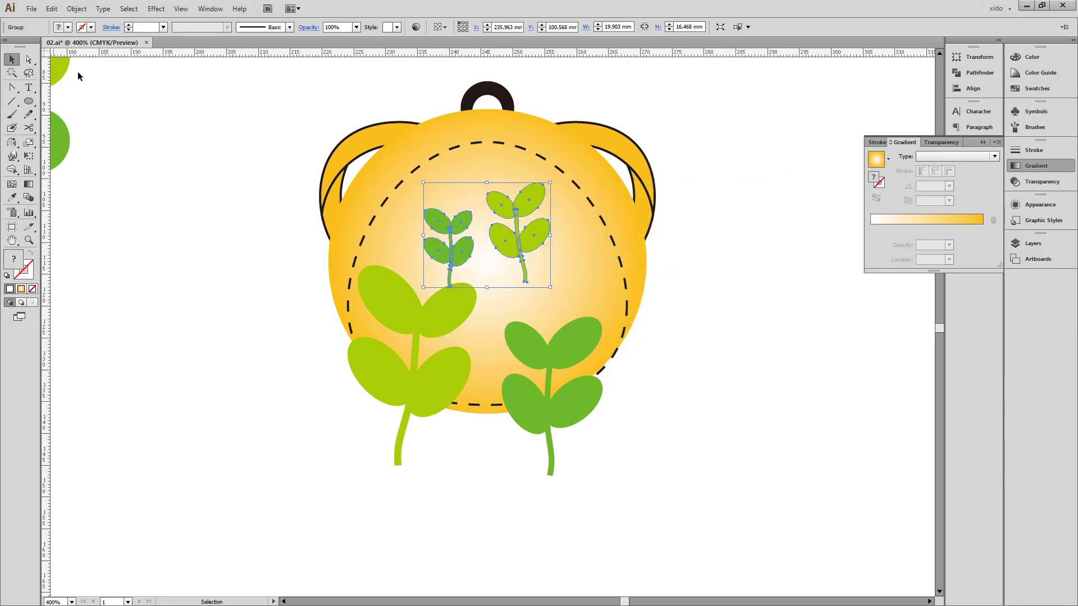
pyautogui.moveTo(517, 239); pyautogui.dragTo(521, 237)
pyautogui.click(726, 328)
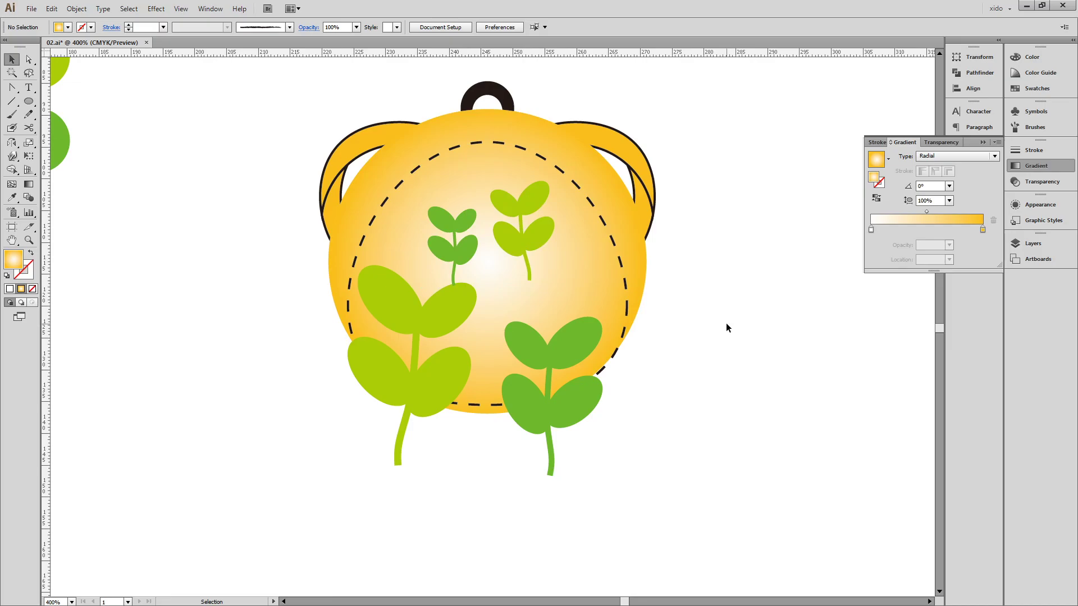
# - Hide the backpack's two shoulder straps and its black top handle
pyautogui.click(649, 186)
pyautogui.keyDown('shift'); pyautogui.click(380, 137); pyautogui.keyUp('shift')
pyautogui.keyDown('shift'); pyautogui.click(474, 93); pyautogui.keyUp('shift')
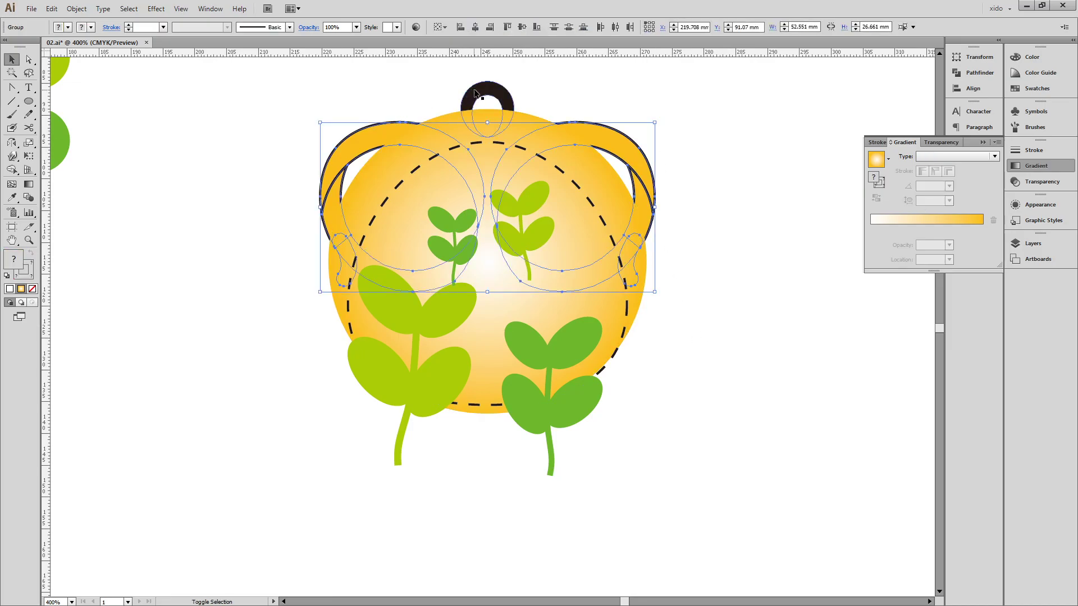
pyautogui.press('Delete')
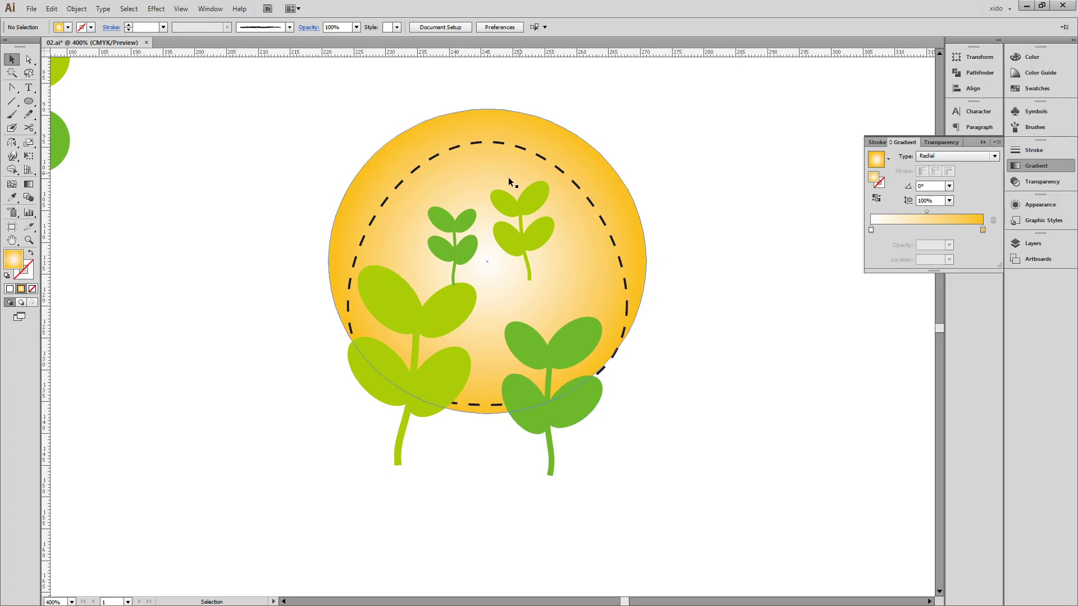
# - Group the gradient ellipse, dashed outline and all four sprouts without the egg shape, and bring the white egg shape to the front
pyautogui.moveTo(634, 407); pyautogui.dragTo(491, 284)
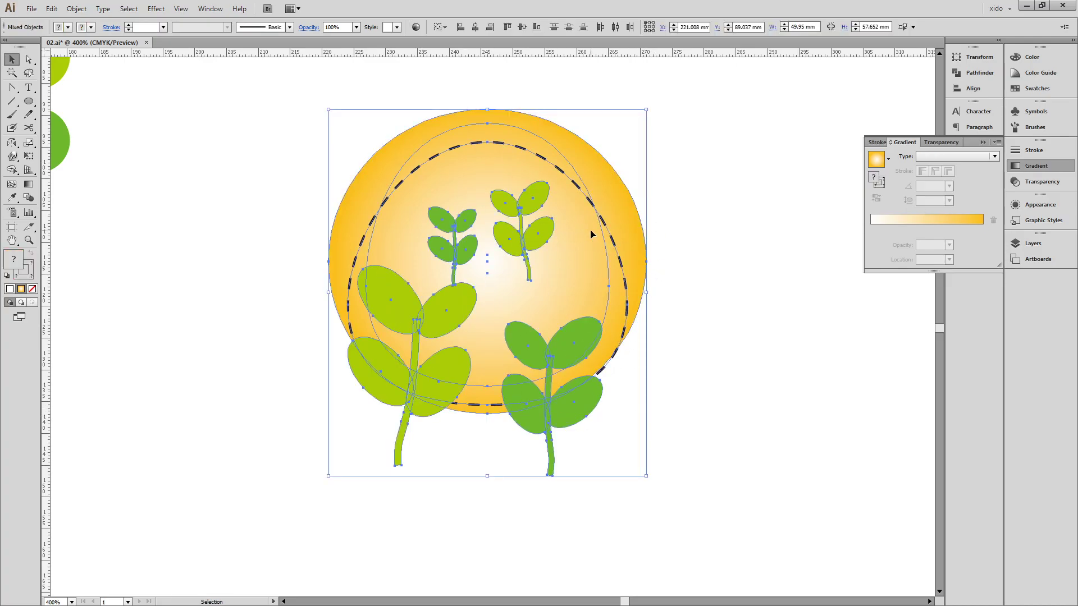
pyautogui.hotkey('ctrl', 'g')
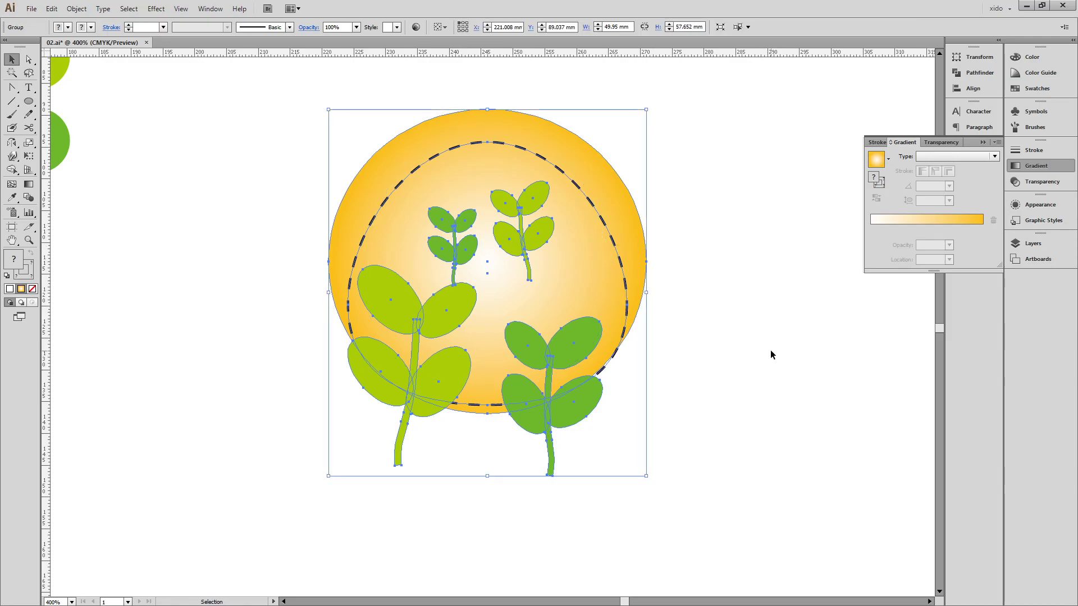
pyautogui.click(730, 345)
pyautogui.click(576, 306)
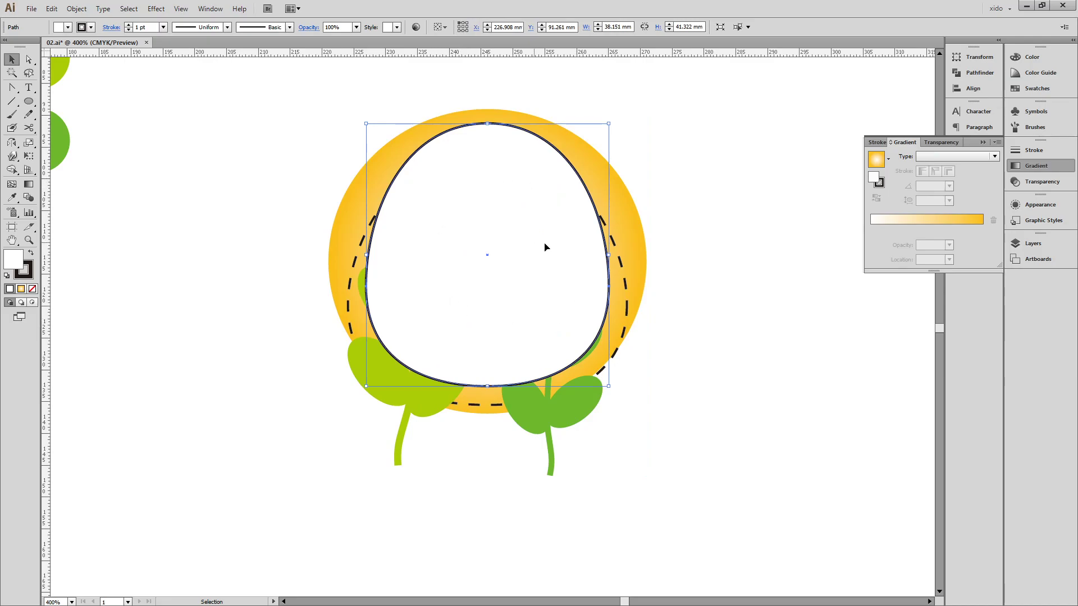
# - Try a clipping mask of the egg shape over the grouped gradient, dashed stitching and sprouts
pyautogui.keyDown('shift'); pyautogui.click(330, 196); pyautogui.keyUp('shift')
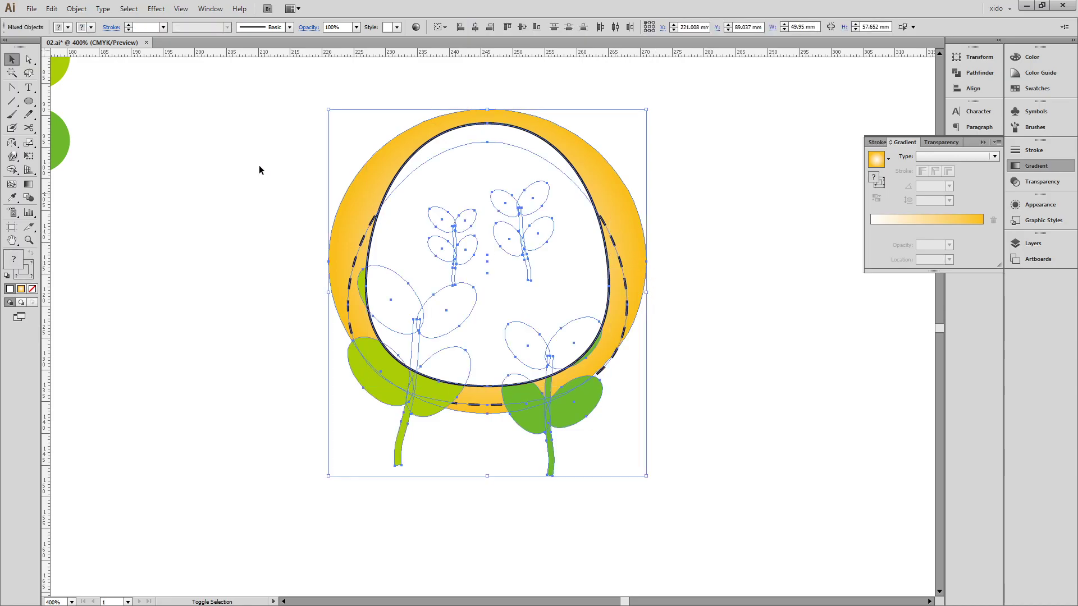
pyautogui.click(76, 8)
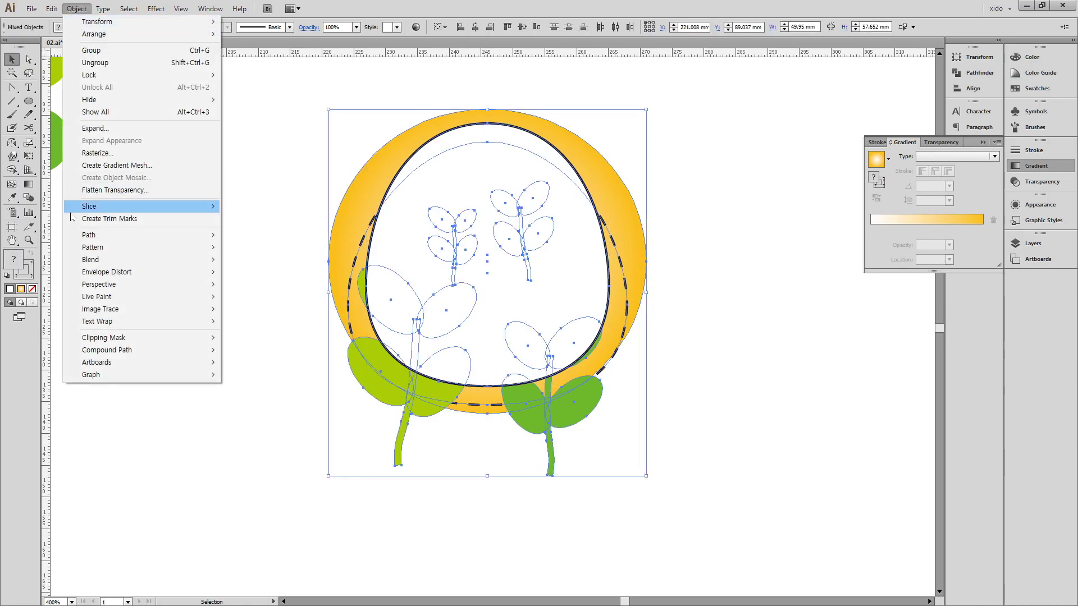
pyautogui.moveTo(128, 339)
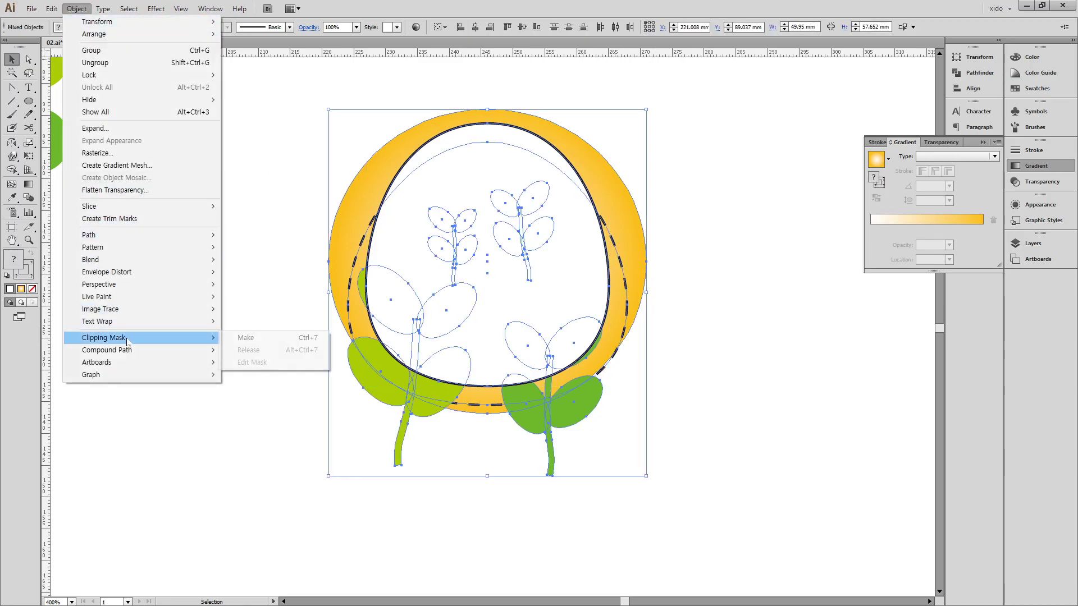
pyautogui.click(291, 339)
pyautogui.click(275, 269)
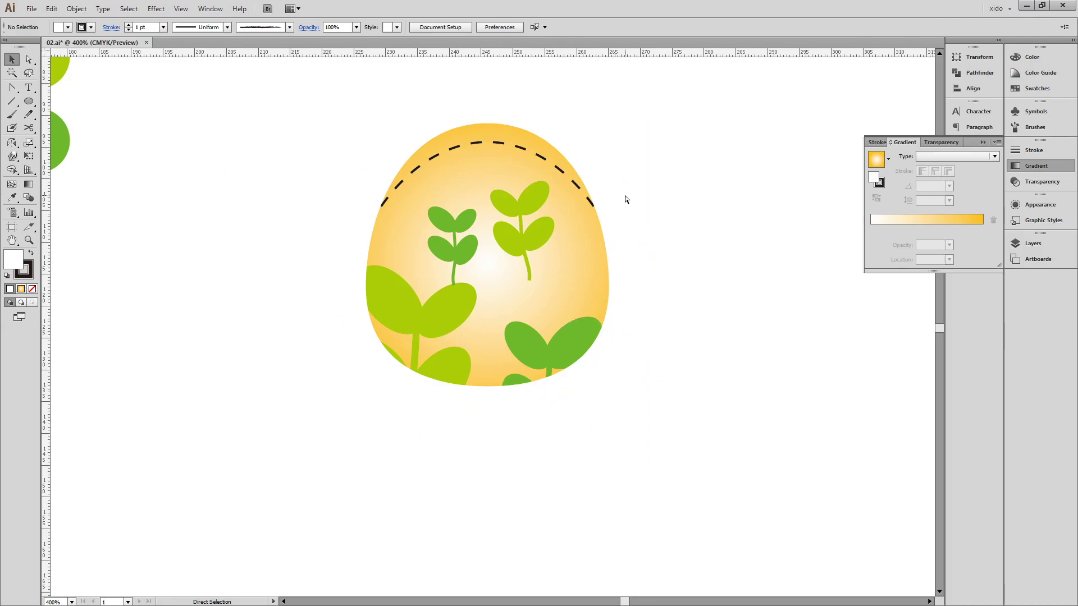
pyautogui.hotkey('ctrl', 'z')
# - Try moving the white egg shape aside from the grouped decoration
pyautogui.click(526, 251)
pyautogui.moveTo(526, 251); pyautogui.dragTo(352, 216)
pyautogui.click(671, 305)
pyautogui.hotkey('ctrl', 'z')
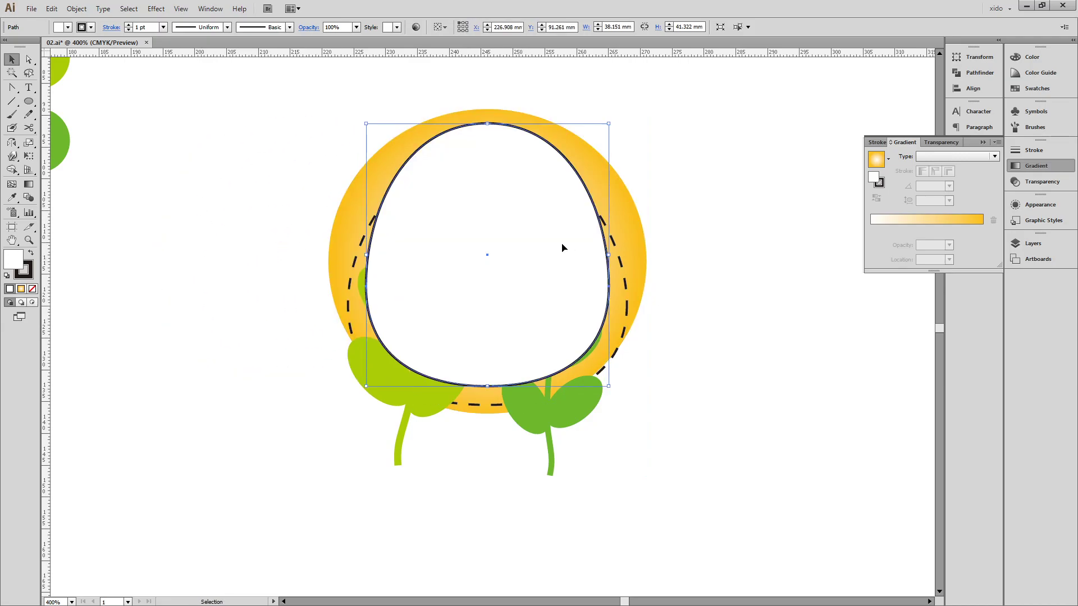
# - Hide the white egg shape to expose the grouped decoration, and show all hidden objects again
pyautogui.press('Delete')
pyautogui.click(562, 244)
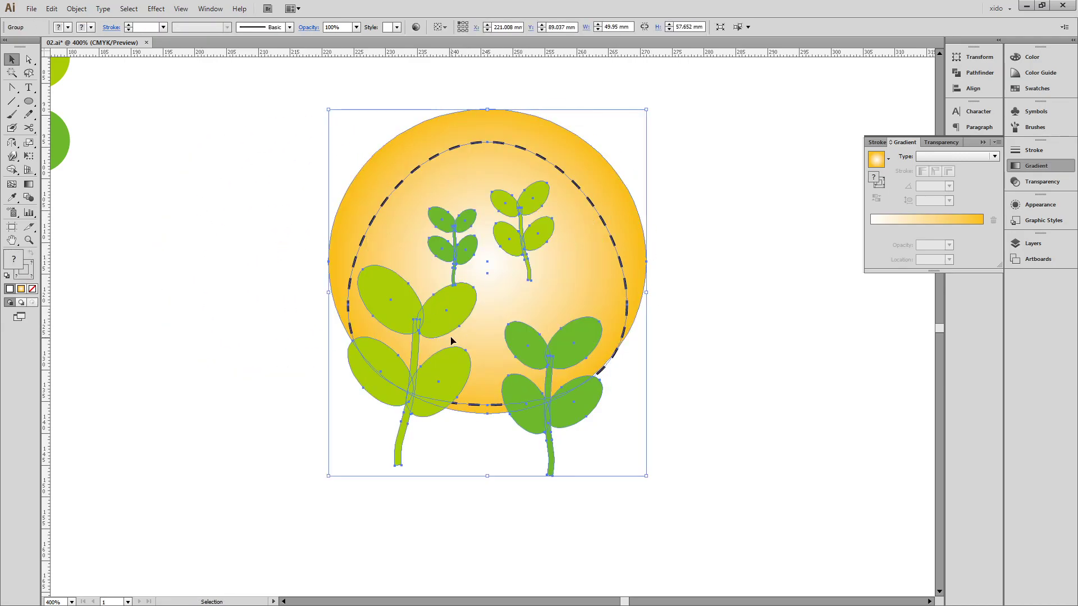
pyautogui.press('ctrl')
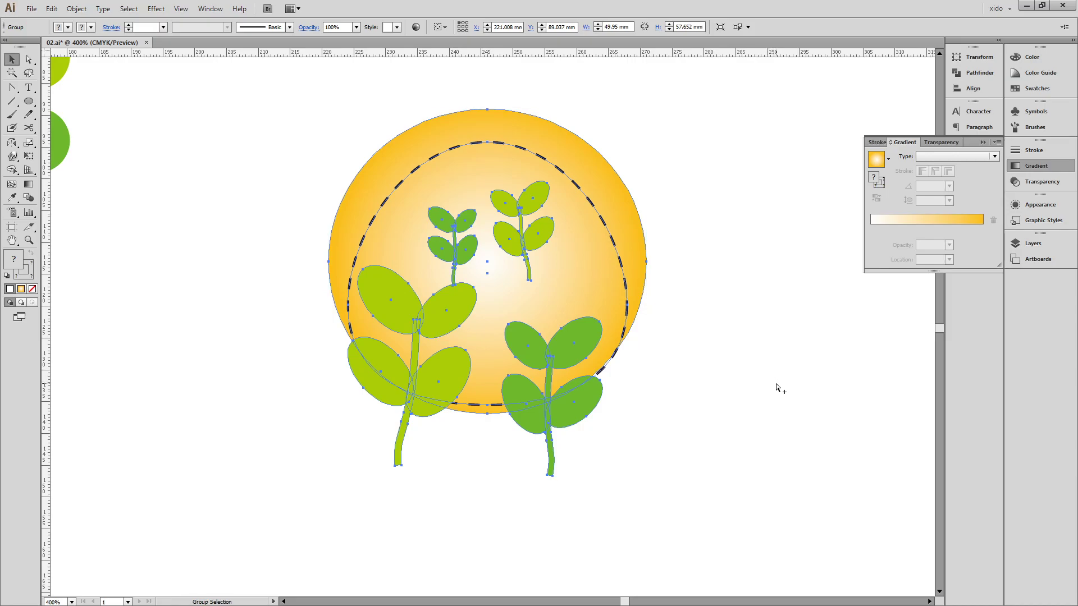
pyautogui.hotkey('ctrl', 'z')
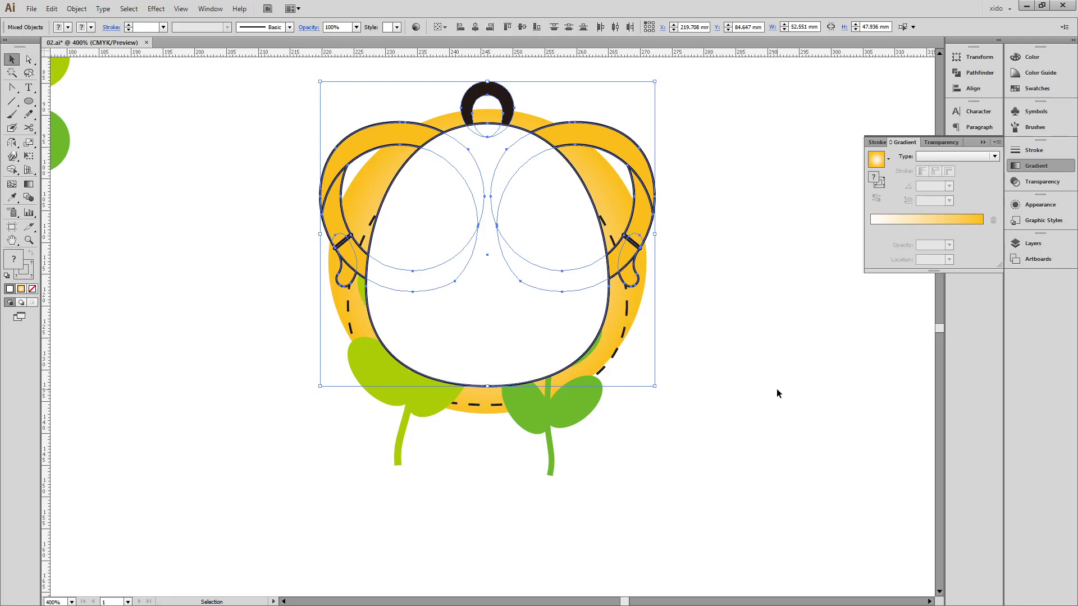
# - Hide the shoulder straps and top handle again, keeping the white egg shape shown and selected
pyautogui.keyDown('shift'); pyautogui.click(539, 179); pyautogui.keyUp('shift')
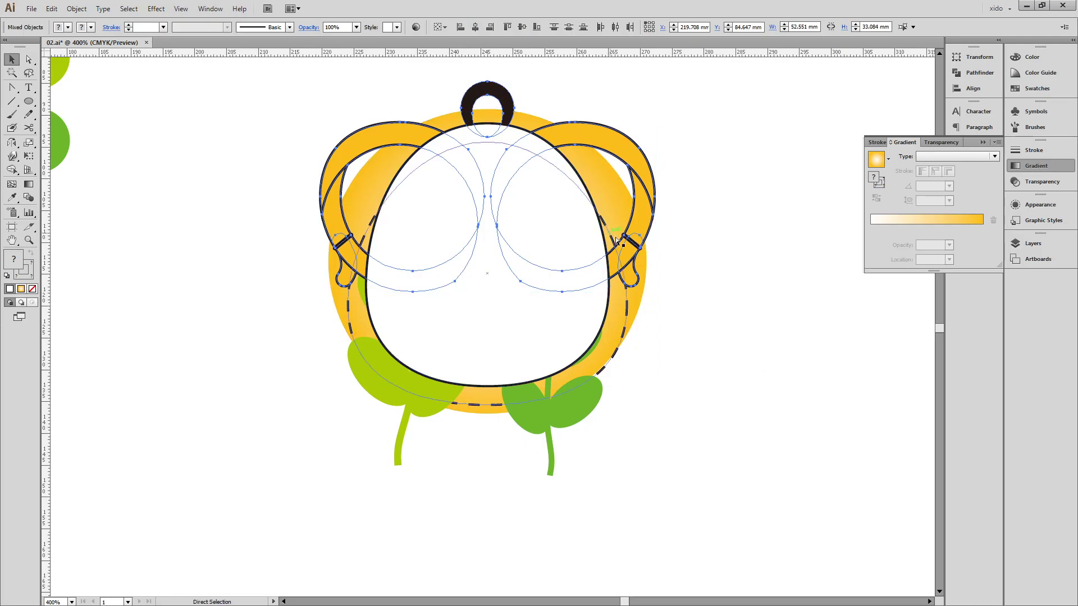
pyautogui.press('Delete')
pyautogui.click(471, 211)
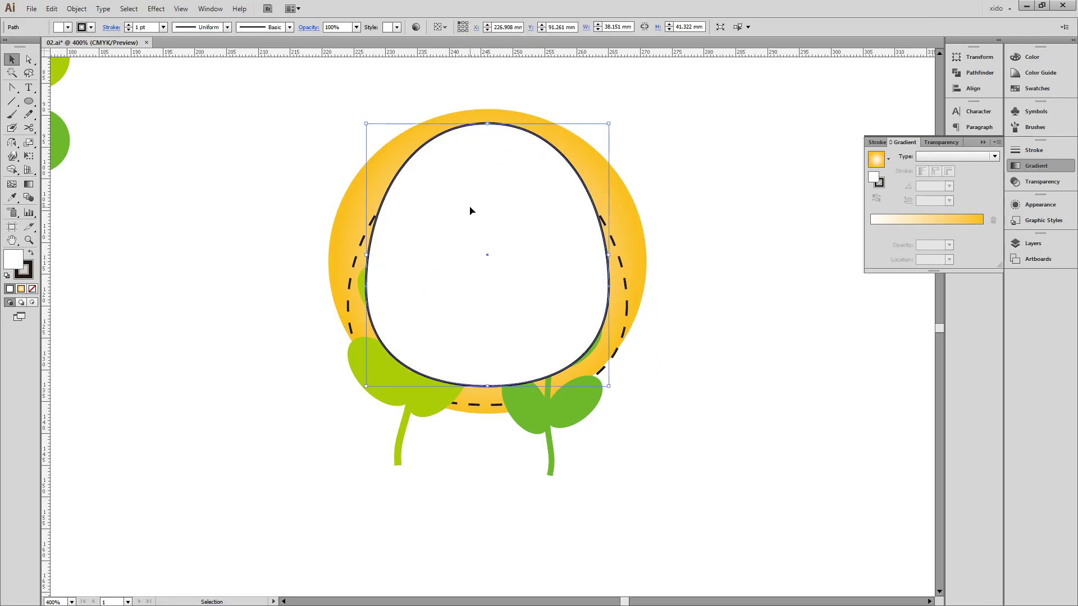
# - Make a clipping mask from the front egg shape and the grouped gradient ellipse, dashed stitching and sprouts
pyautogui.moveTo(275, 129); pyautogui.dragTo(609, 448)
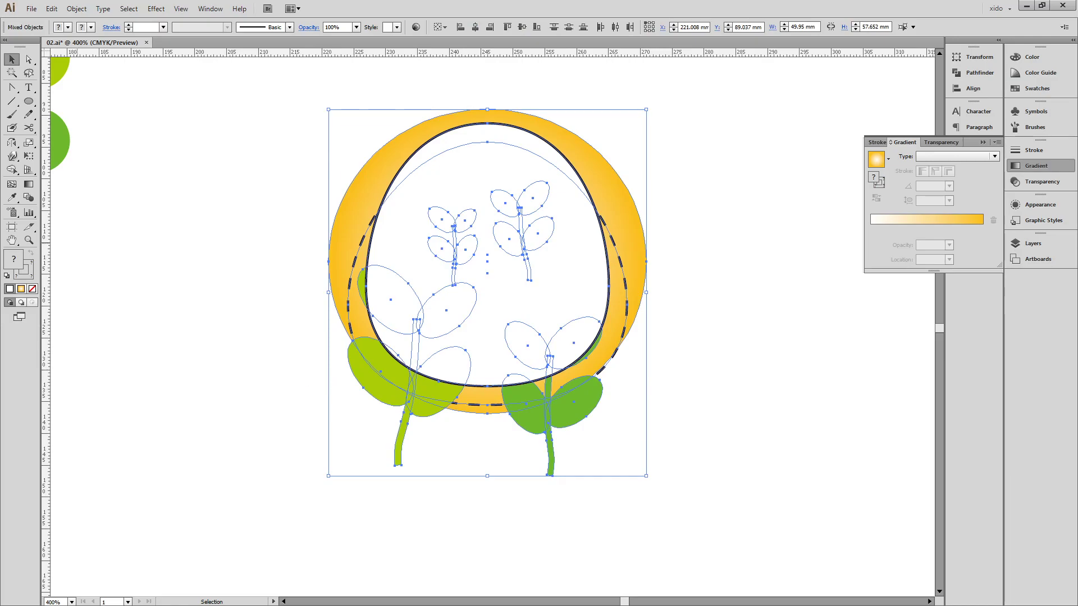
pyautogui.click(74, 9)
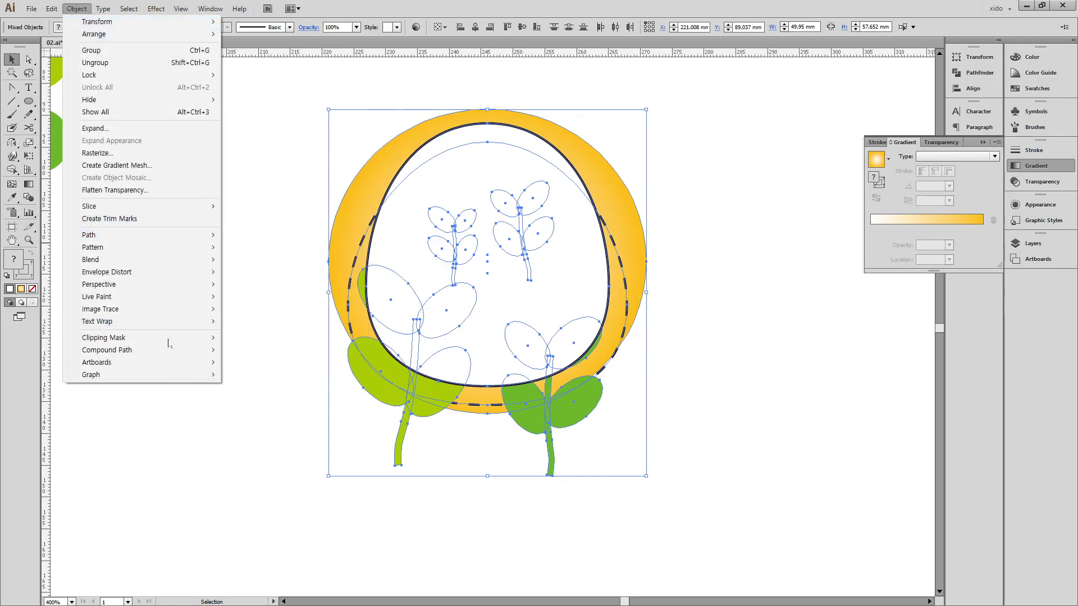
pyautogui.moveTo(169, 343)
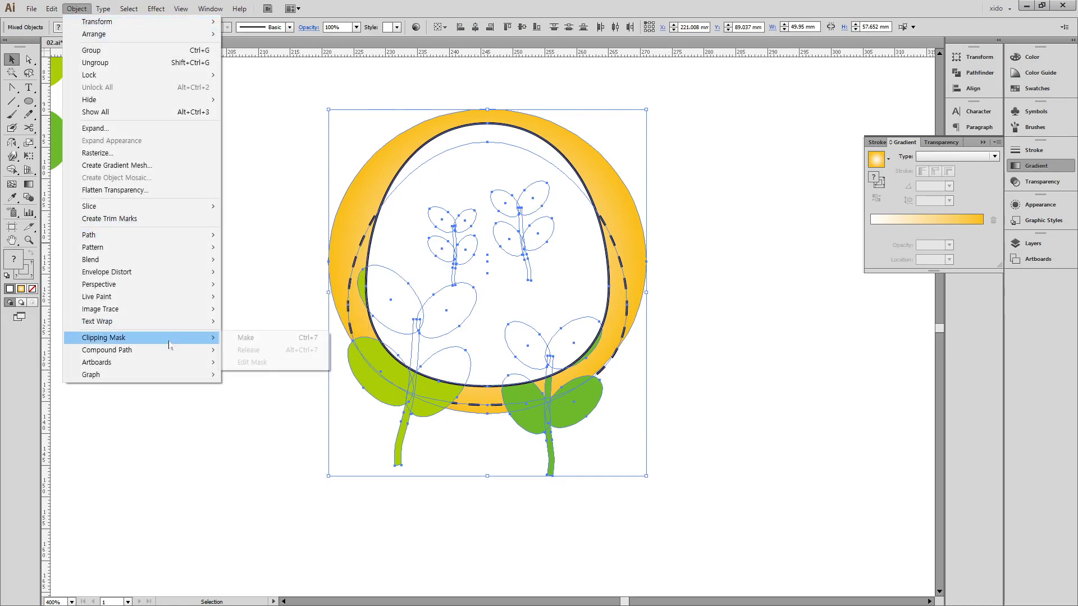
pyautogui.click(276, 343)
pyautogui.moveTo(287, 129); pyautogui.dragTo(651, 419)
pyautogui.click(68, 9)
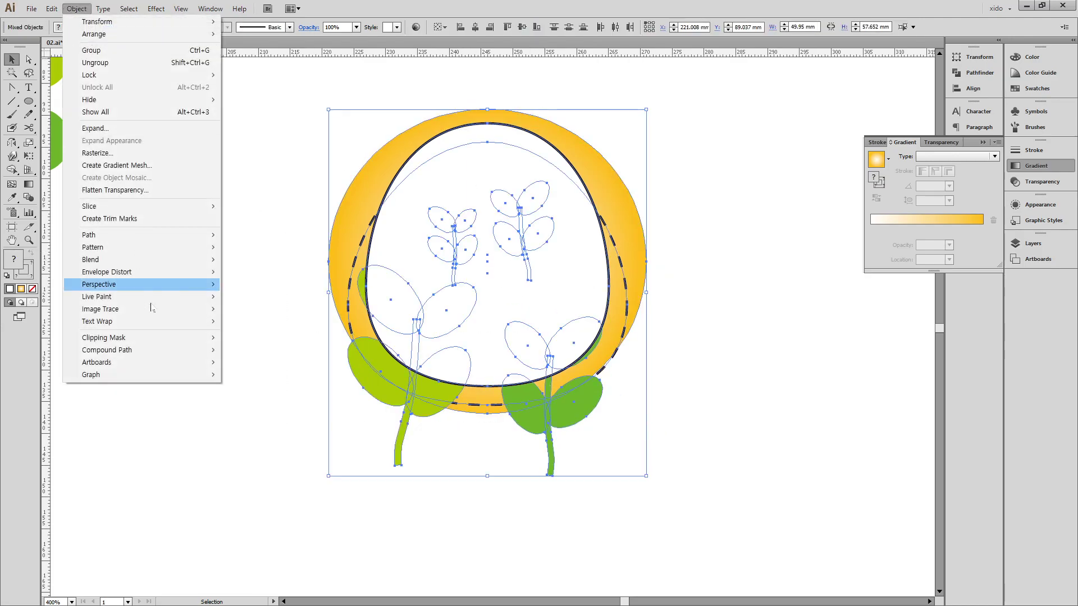
pyautogui.click(287, 338)
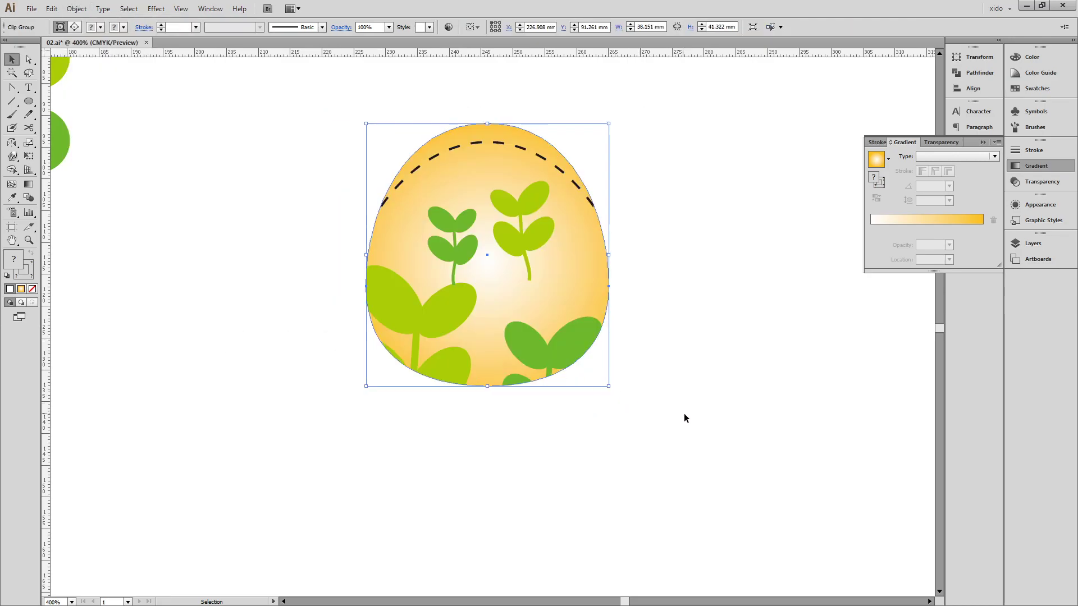
pyautogui.click(693, 429)
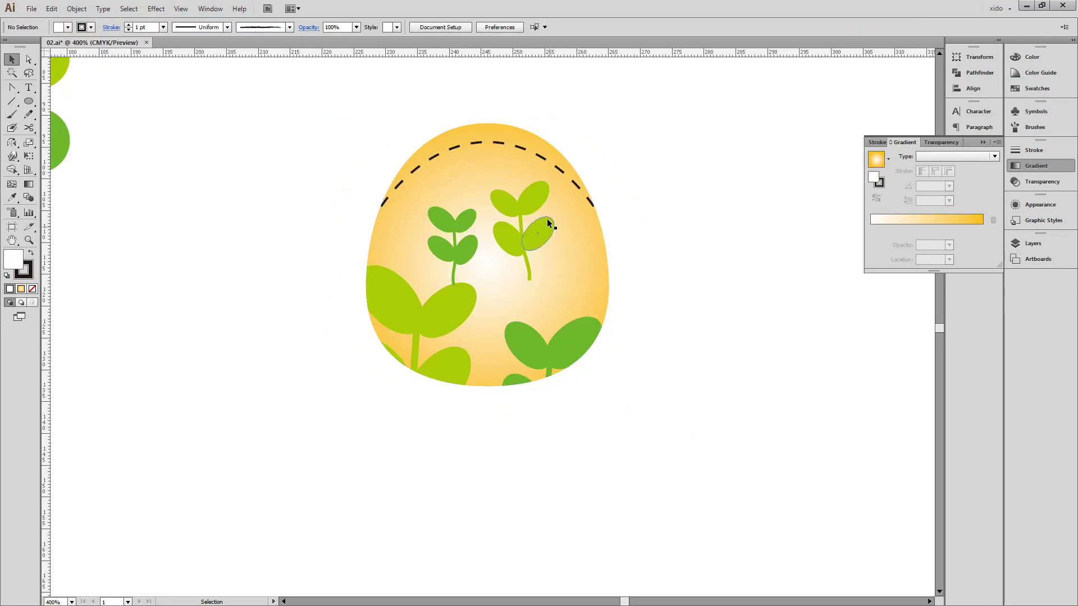
# - Select the egg-shaped clipping path directly and give it a black 1 pt stroke
pyautogui.press('z')
pyautogui.moveTo(362, 99); pyautogui.dragTo(643, 283)
pyautogui.press('v')
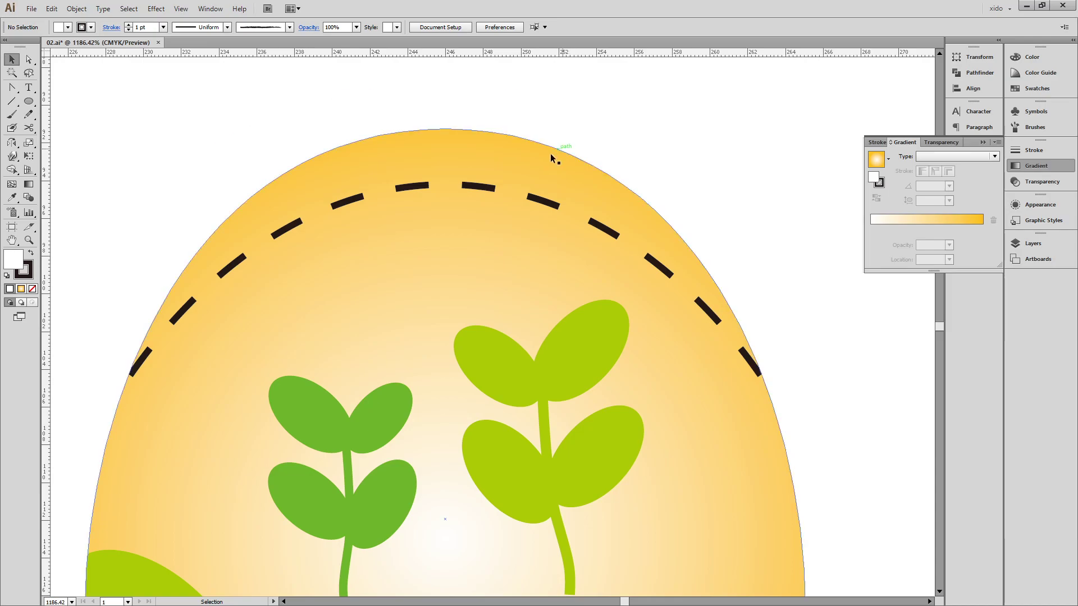
pyautogui.press('a')
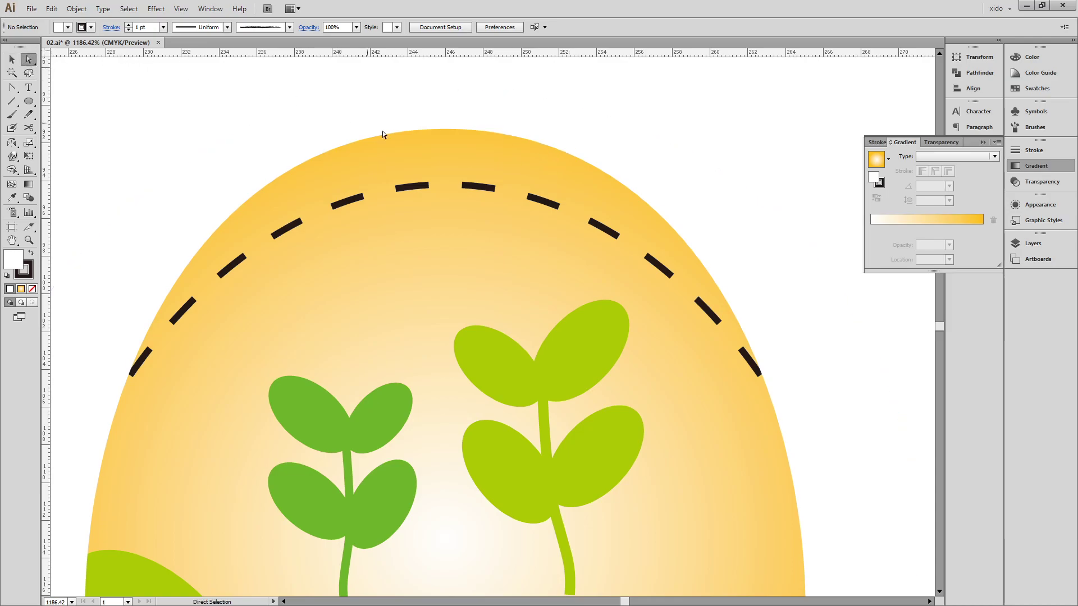
pyautogui.click(256, 191)
pyautogui.click(446, 130)
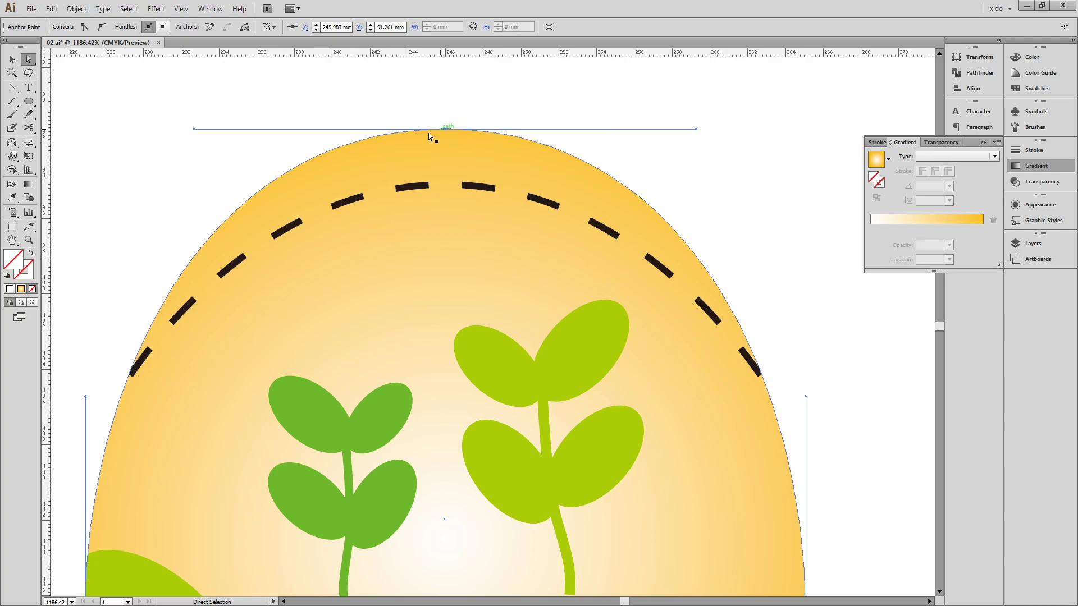
pyautogui.click(17, 262)
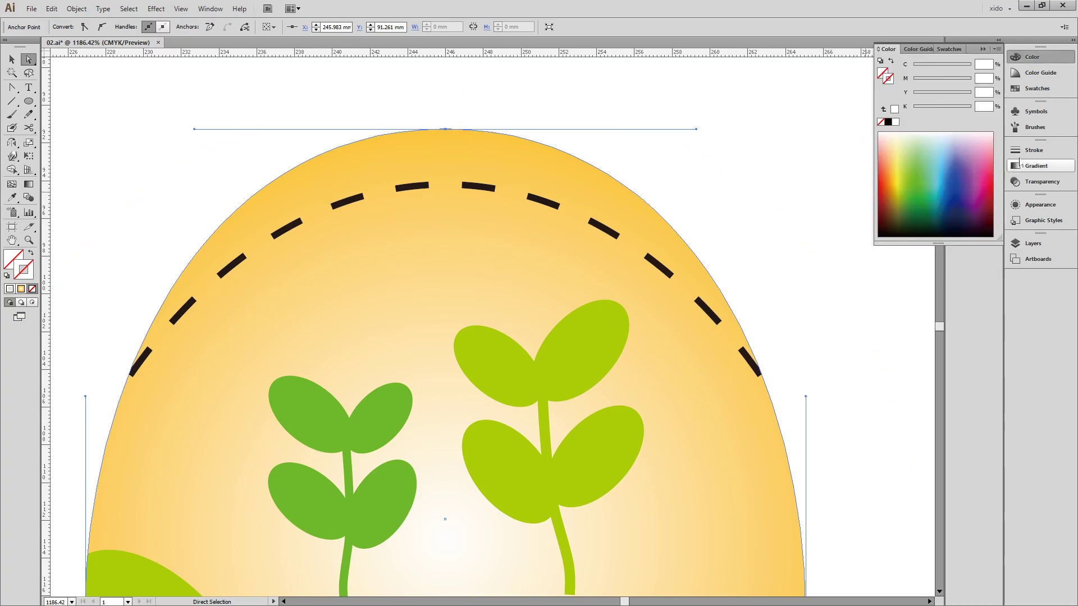
pyautogui.click(1021, 151)
pyautogui.click(915, 155)
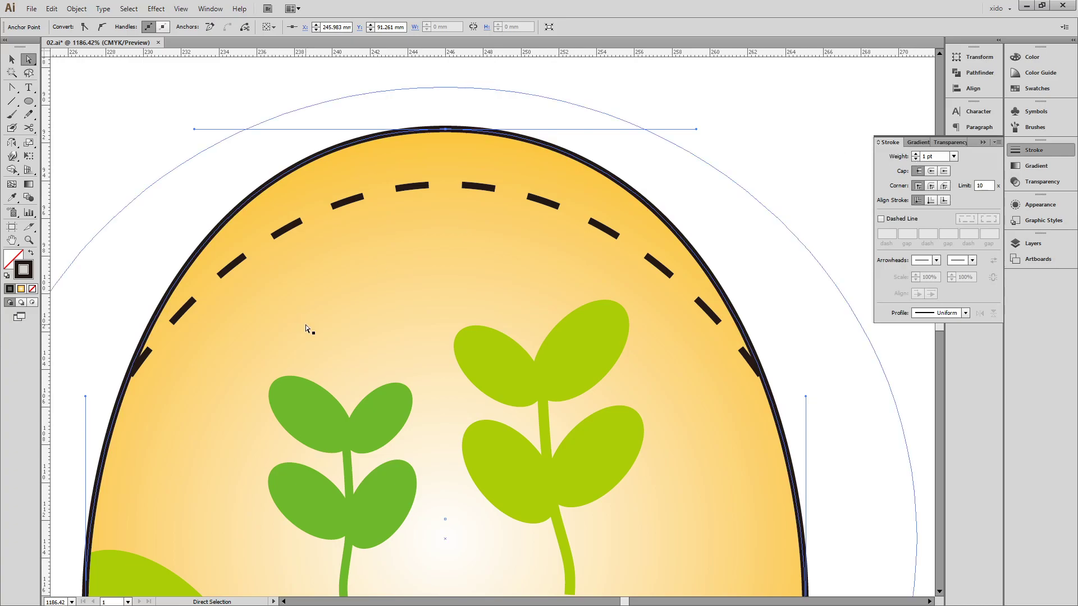
# - Examine the outlined clip group and its egg-shaped clipping path in both preview and outline views
pyautogui.click(12, 59)
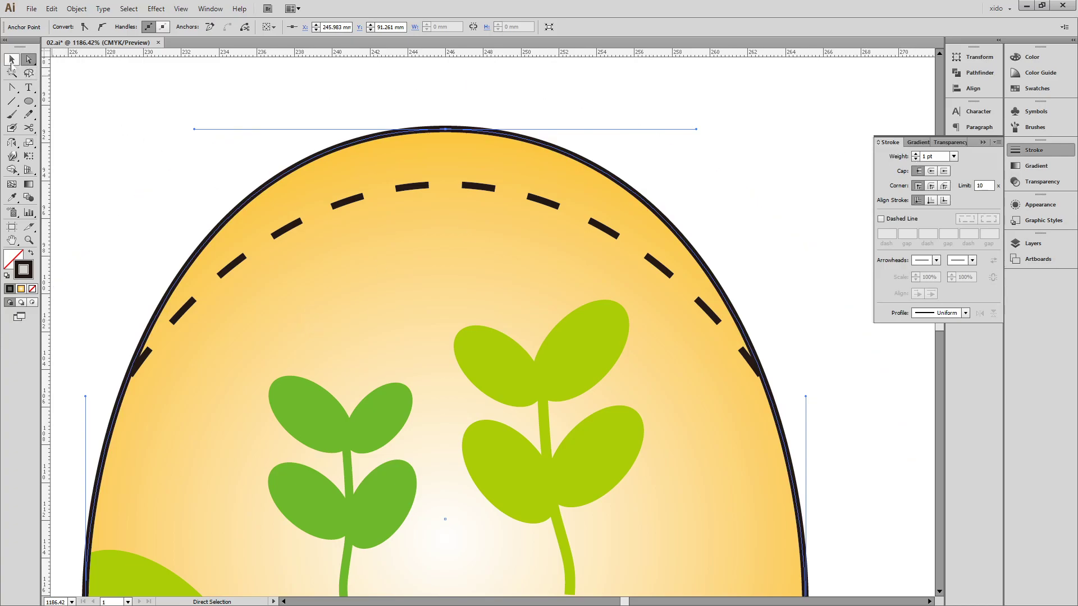
pyautogui.click(378, 264)
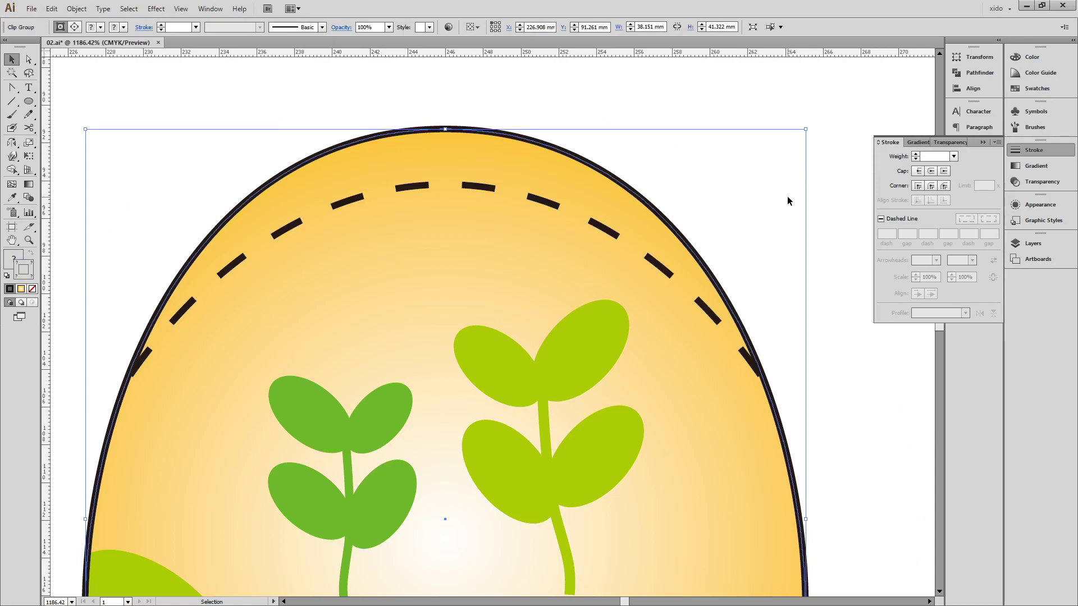
pyautogui.click(233, 119)
pyautogui.click(29, 60)
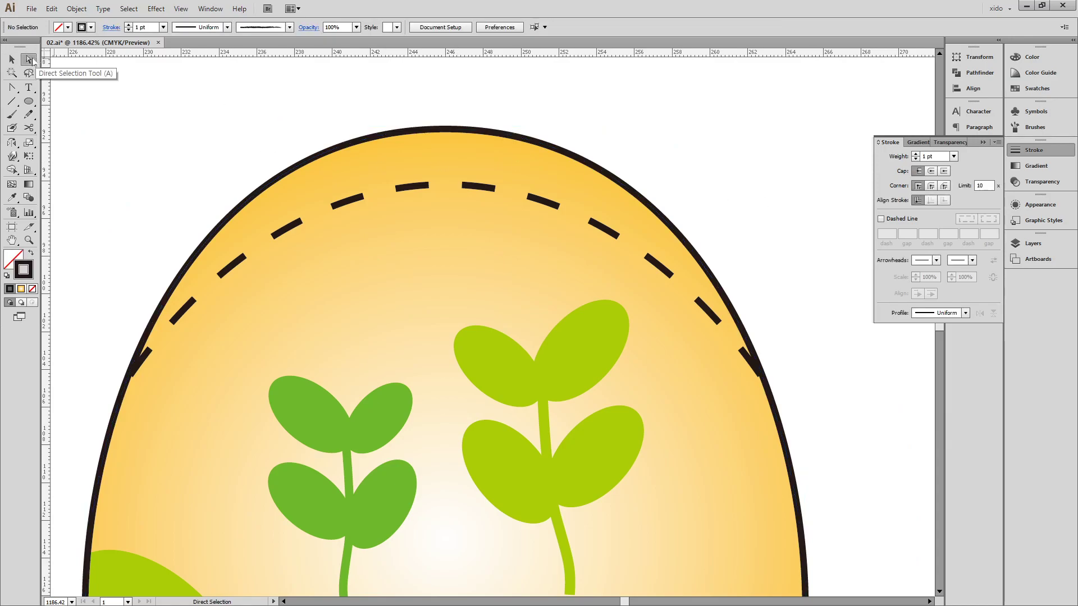
pyautogui.hotkey('ctrl', 'y')
pyautogui.click(444, 130)
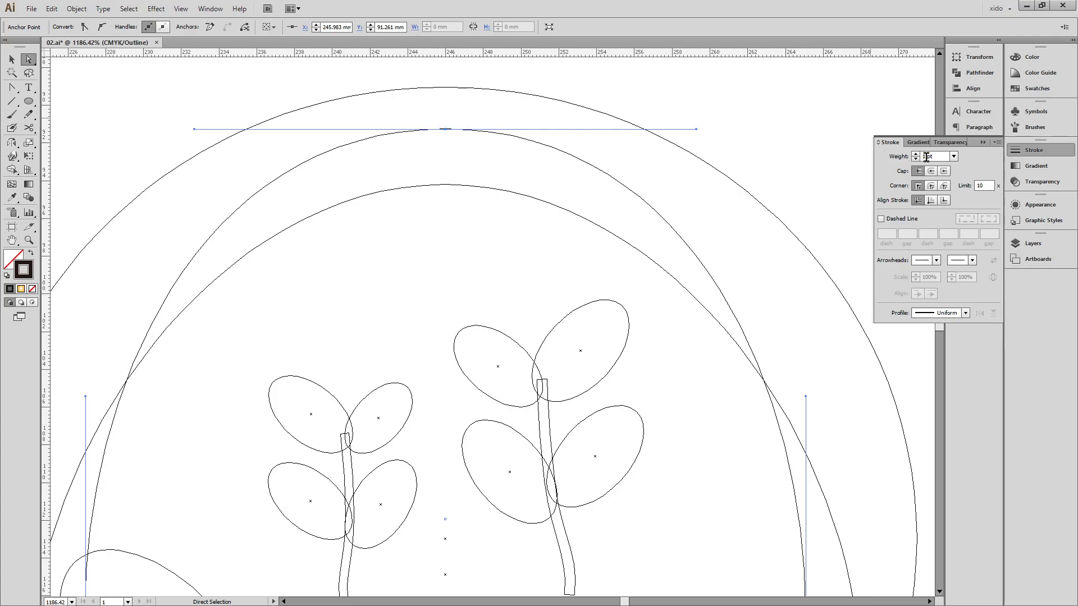
pyautogui.click(780, 160)
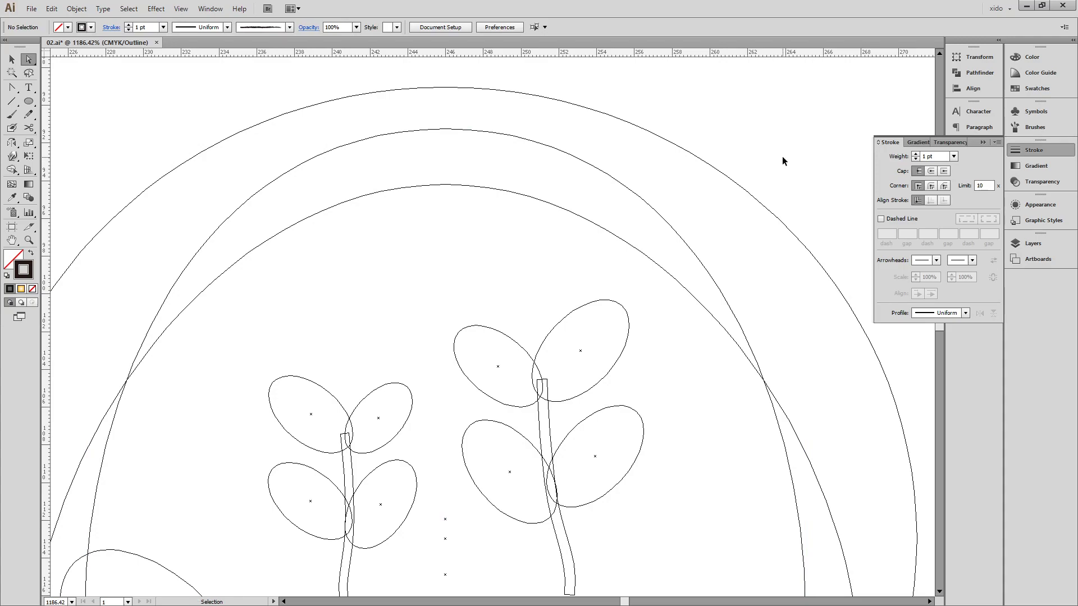
pyautogui.hotkey('ctrl', 'y')
# - Show the hidden shoulder straps and top handle behind the egg-shaped backpack body
pyautogui.hotkey('ctrl', '-')
pyautogui.hotkey('ctrl', '-')
pyautogui.hotkey('ctrl', '-')
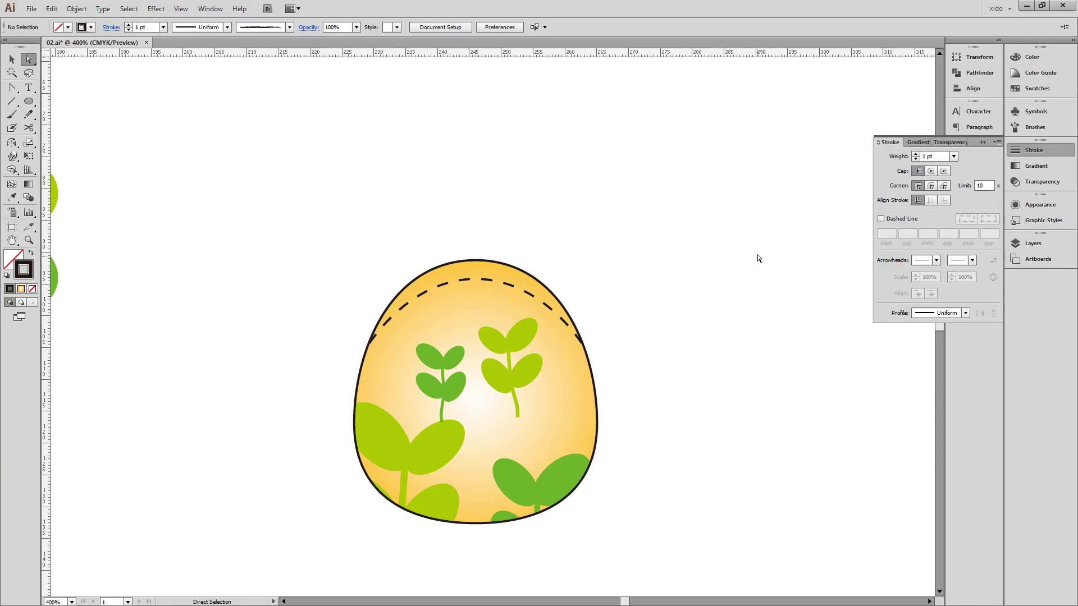
pyautogui.press('ctrl')
pyautogui.hotkey('ctrl', 'b')
pyautogui.click(779, 416)
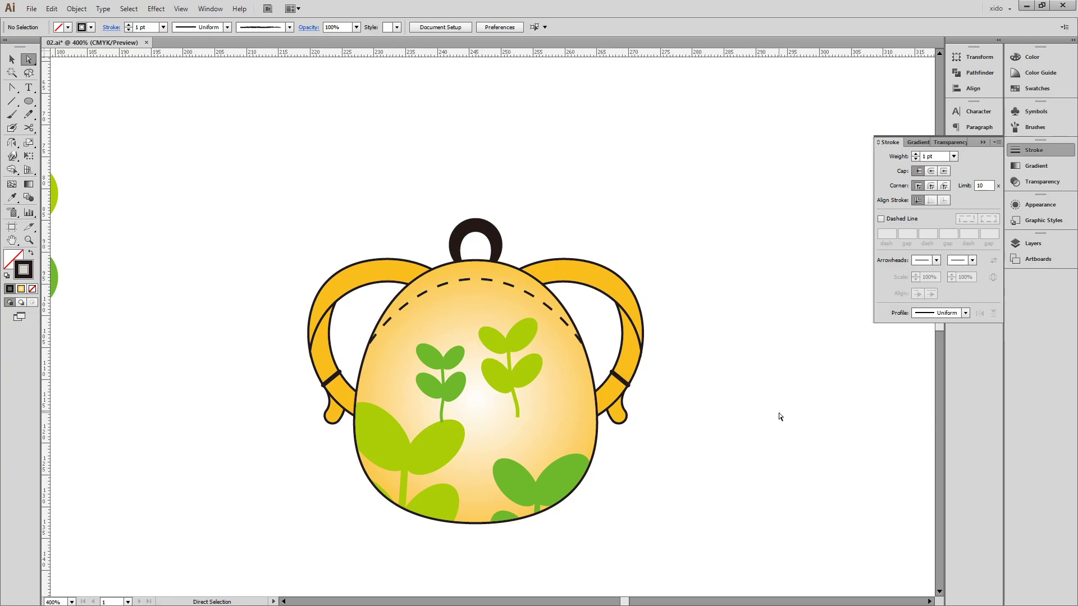
# - Select both shoulder straps together and stretch them downward along the sides of the backpack body
pyautogui.click(629, 334)
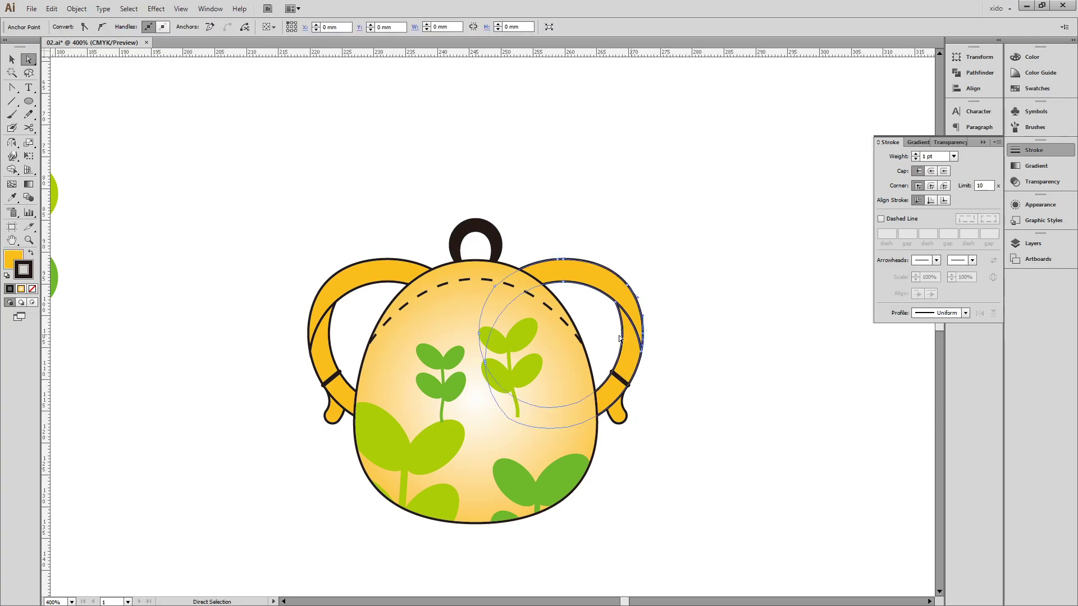
pyautogui.click(746, 358)
pyautogui.press('v')
pyautogui.click(629, 352)
pyautogui.keyDown('shift'); pyautogui.click(317, 337); pyautogui.keyUp('shift')
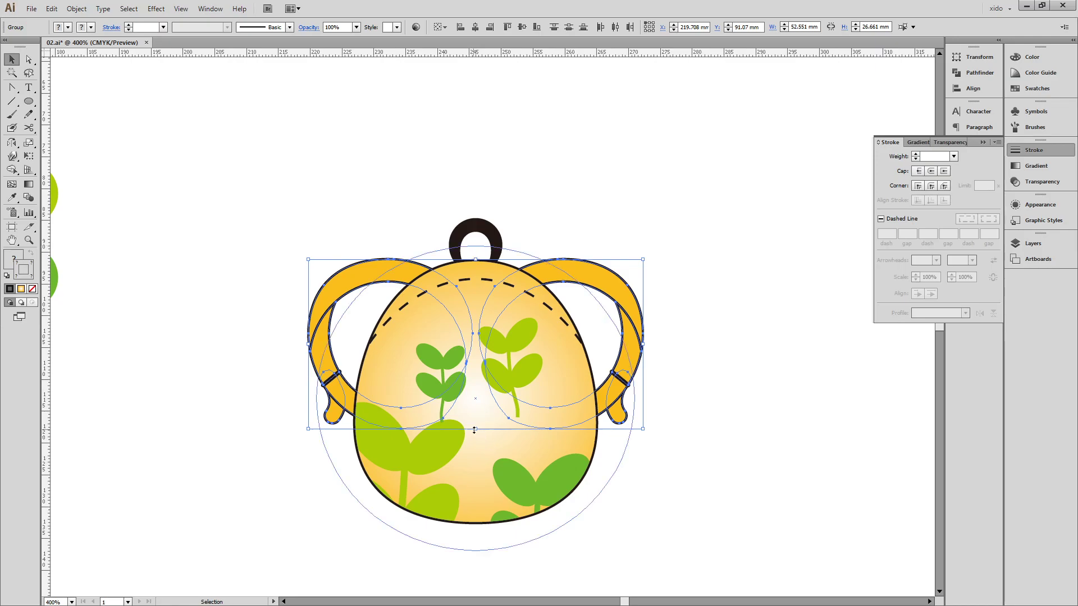
pyautogui.moveTo(473, 429); pyautogui.dragTo(475, 455)
pyautogui.click(660, 504)
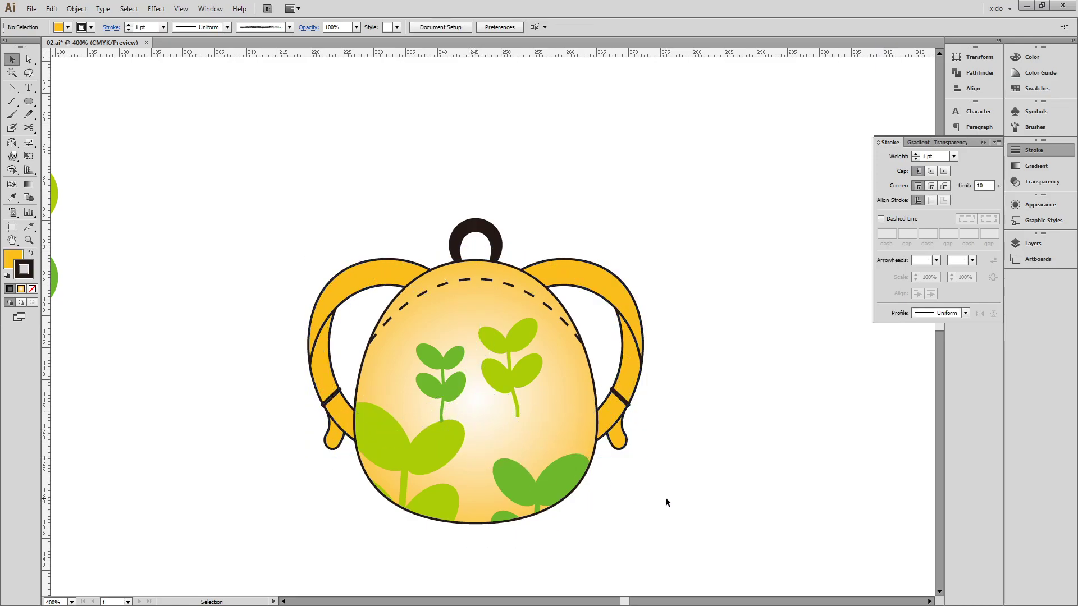
# - Draw a vertical rounded rectangle about 2.15 mm wide and 4.35 mm tall above the left strap
pyautogui.hotkey('ctrl', 'space')
pyautogui.moveTo(400, 248); pyautogui.dragTo(620, 278)
pyautogui.moveTo(416, 307); pyautogui.dragTo(466, 276)
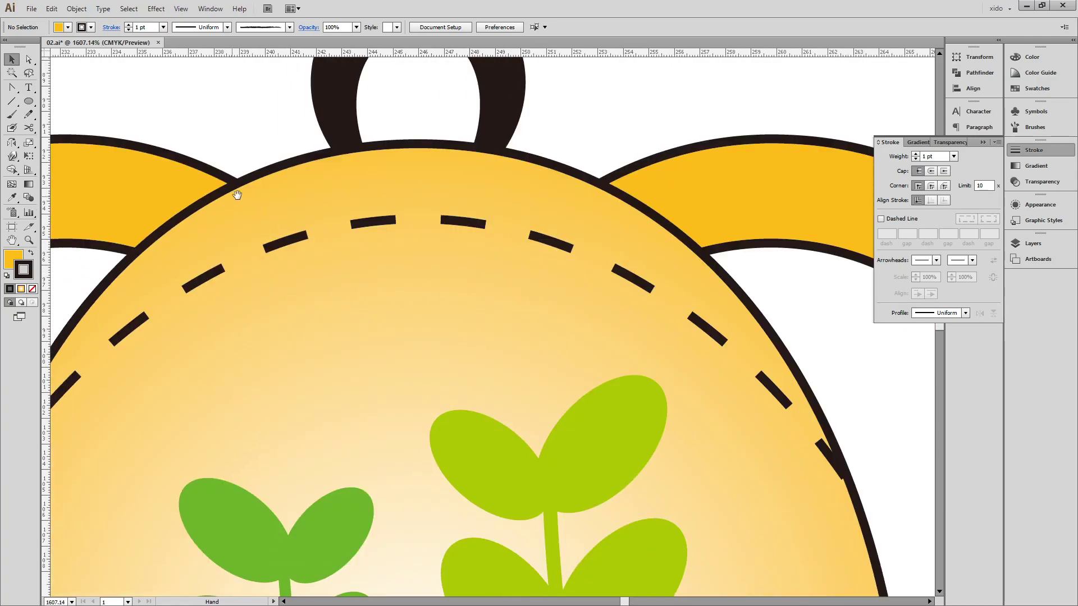
pyautogui.moveTo(230, 194); pyautogui.dragTo(275, 247)
pyautogui.moveTo(29, 102); pyautogui.dragTo(82, 118)
pyautogui.moveTo(265, 149); pyautogui.dragTo(410, 277)
pyautogui.moveTo(306, 140); pyautogui.dragTo(361, 251)
pyautogui.press('a')
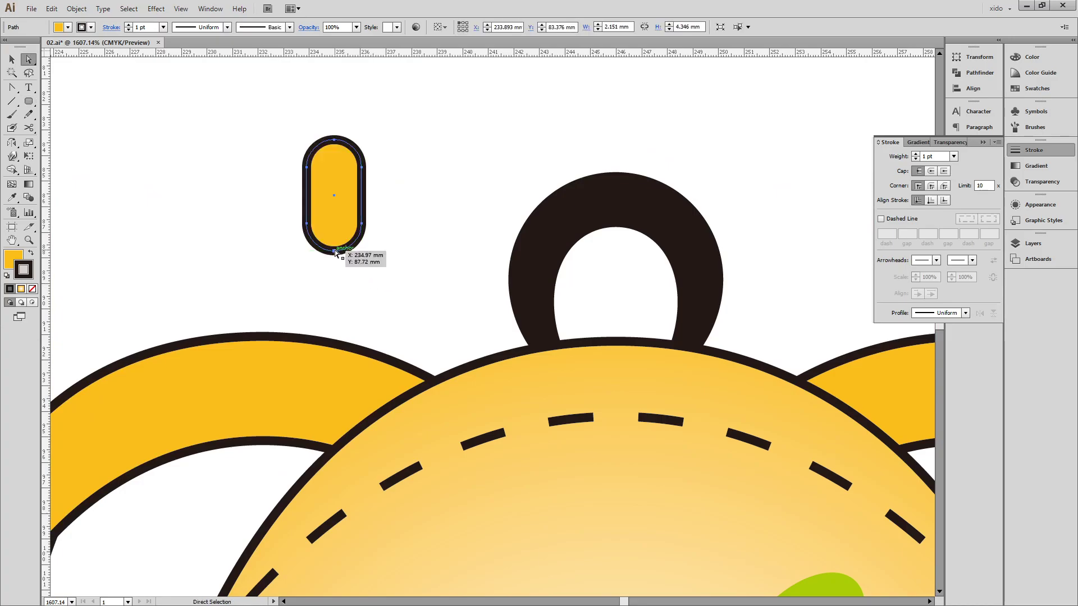
pyautogui.moveTo(385, 284); pyautogui.dragTo(351, 240)
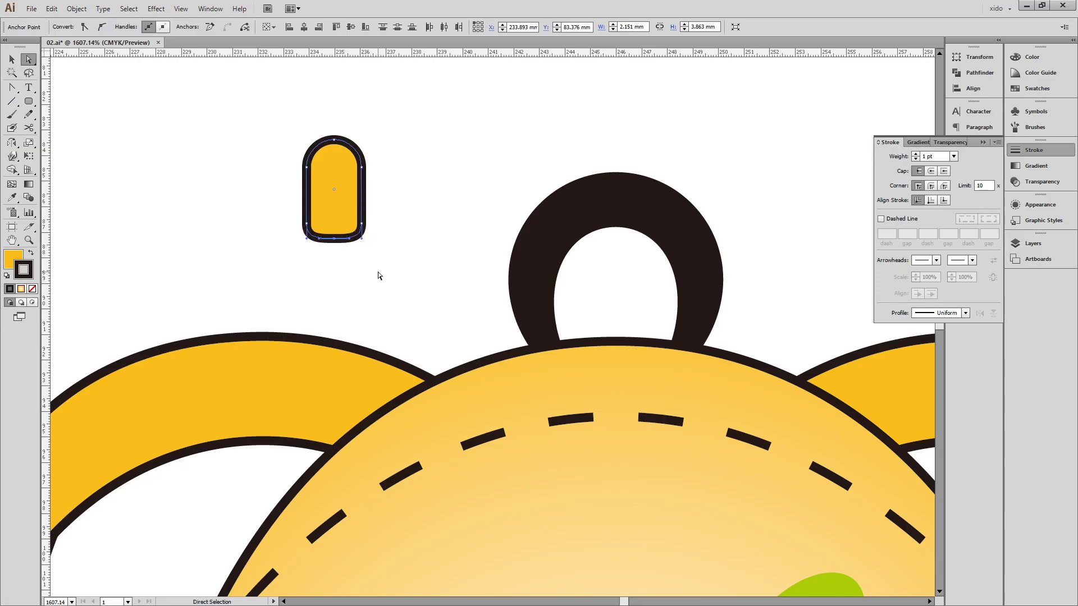
pyautogui.hotkey('ctrl', 'z')
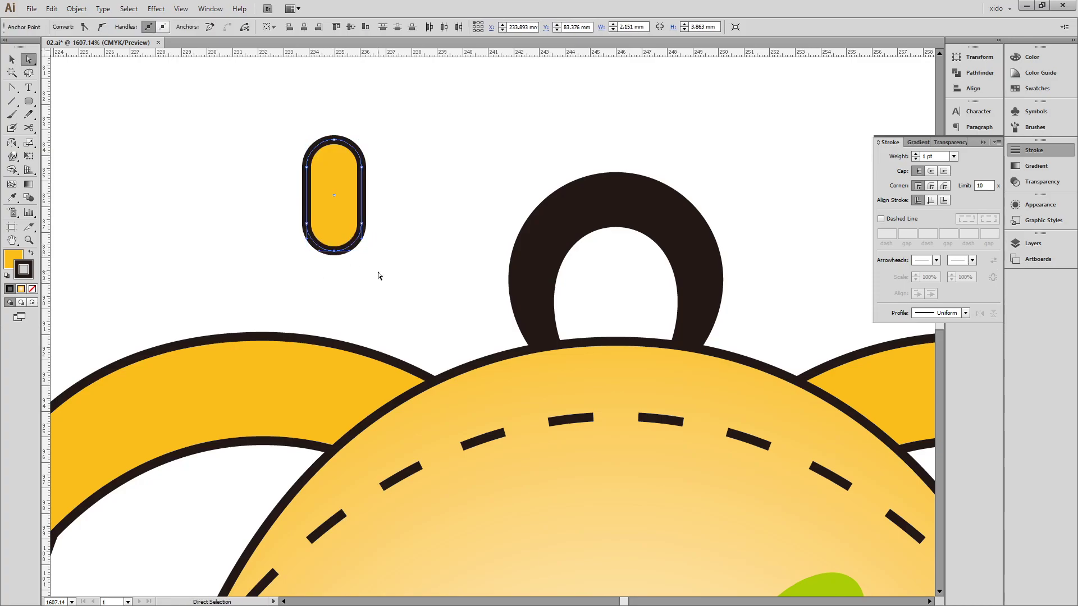
# - Swap the rounded rectangle's fill and stroke colors and raise its lowest anchor until the shape is about 3.89 mm tall
pyautogui.hotkey('shift', 'x')
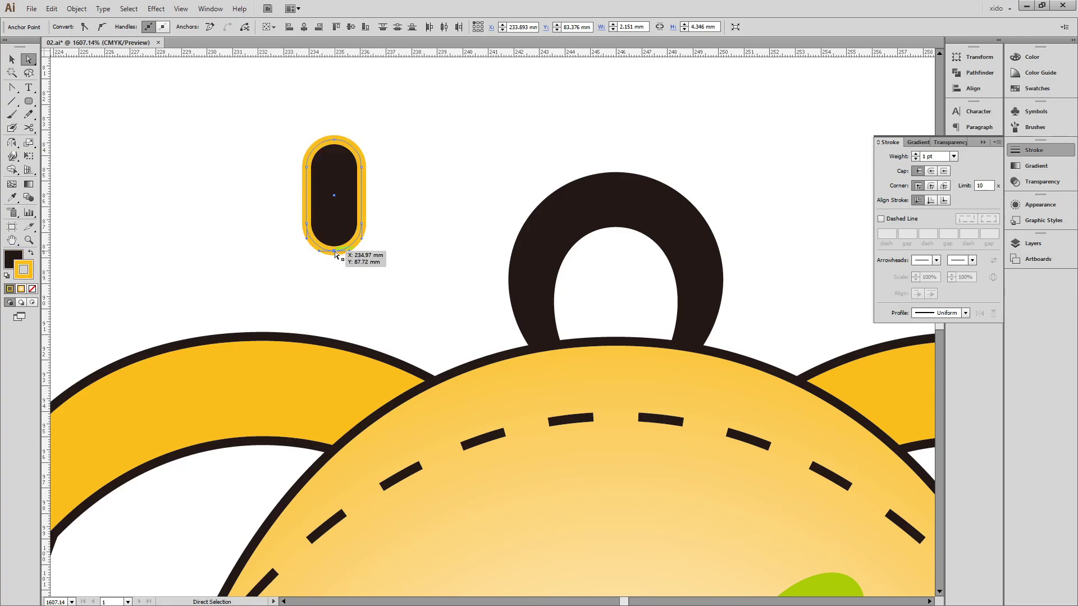
pyautogui.hotkey('ctrl', 'space')
pyautogui.moveTo(275, 230); pyautogui.dragTo(377, 285)
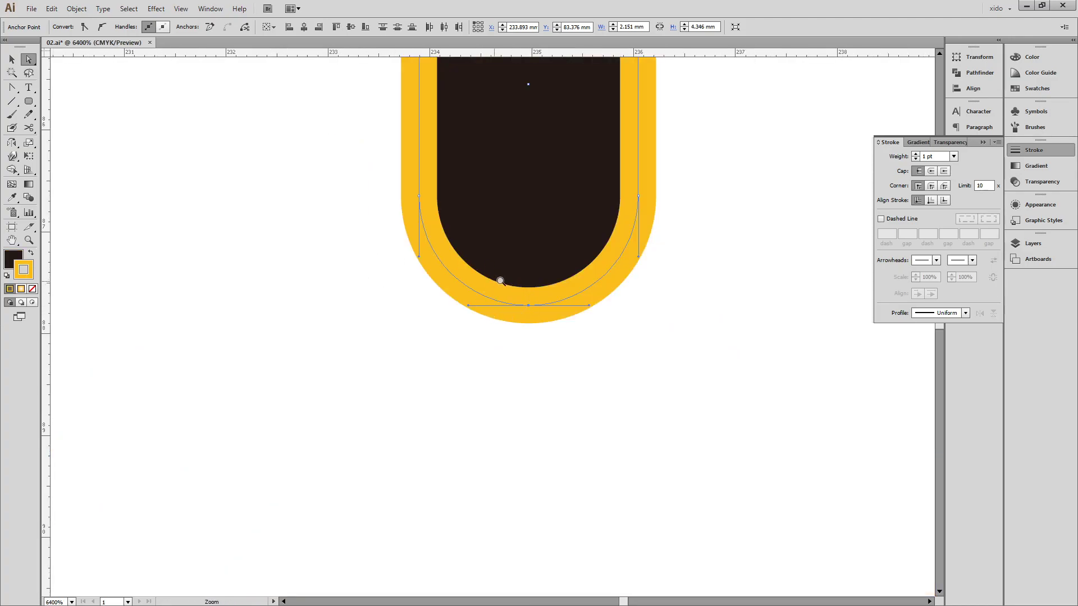
pyautogui.moveTo(568, 360); pyautogui.dragTo(528, 255)
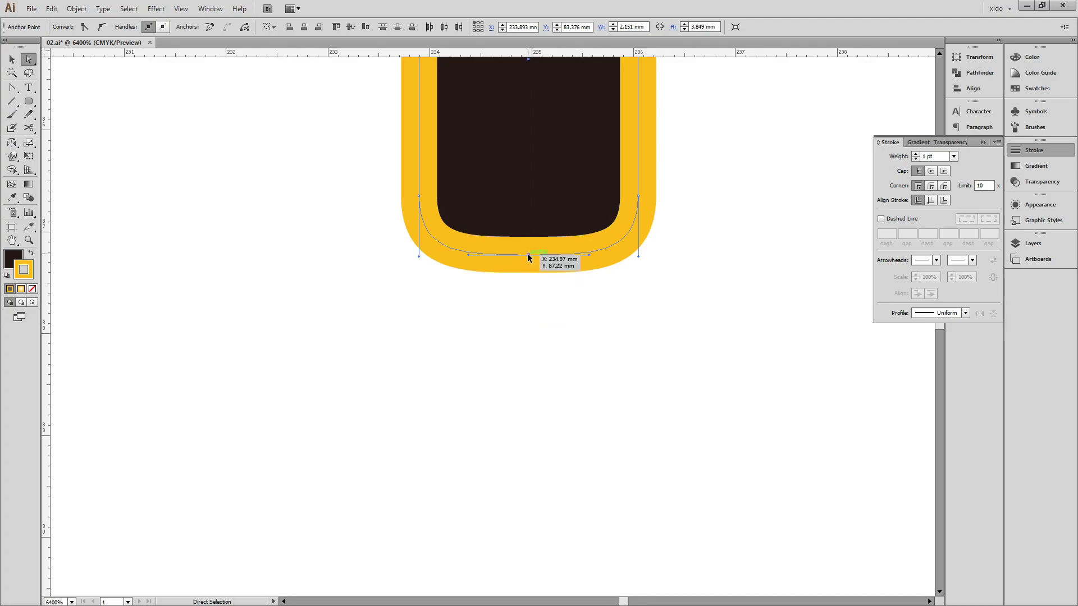
pyautogui.moveTo(528, 258); pyautogui.dragTo(528, 259)
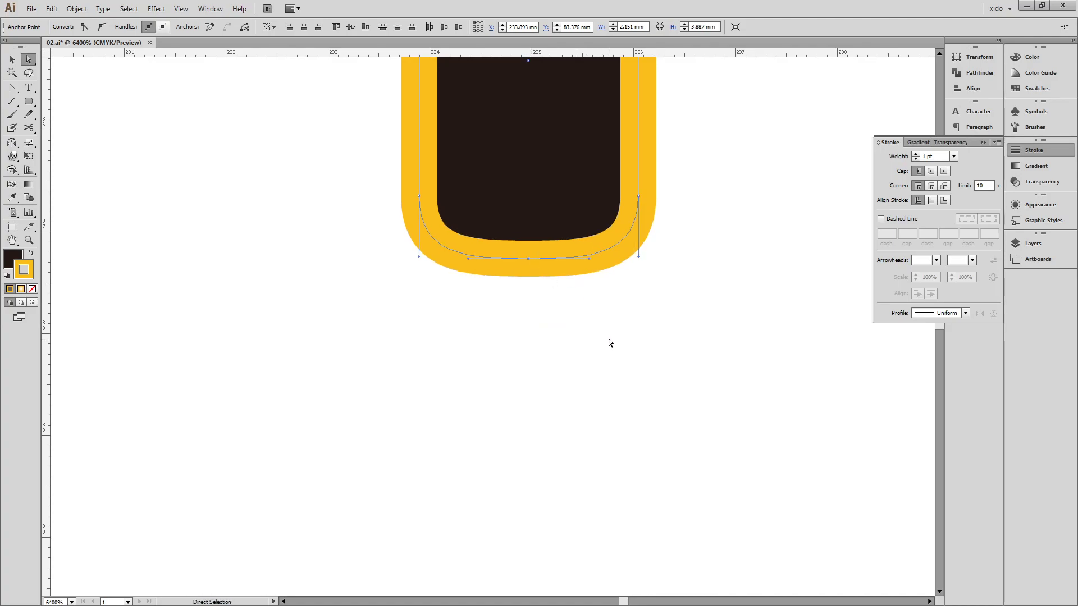
pyautogui.click(623, 319)
# - Swap the rounded tab's colors back to a black stroke and remove its fill
pyautogui.hotkey('ctrl', '-')
pyautogui.hotkey('ctrl', '-')
pyautogui.hotkey('ctrl', '-')
pyautogui.hotkey('ctrl', '-')
pyautogui.click(489, 250)
pyautogui.hotkey('shift', 'x')
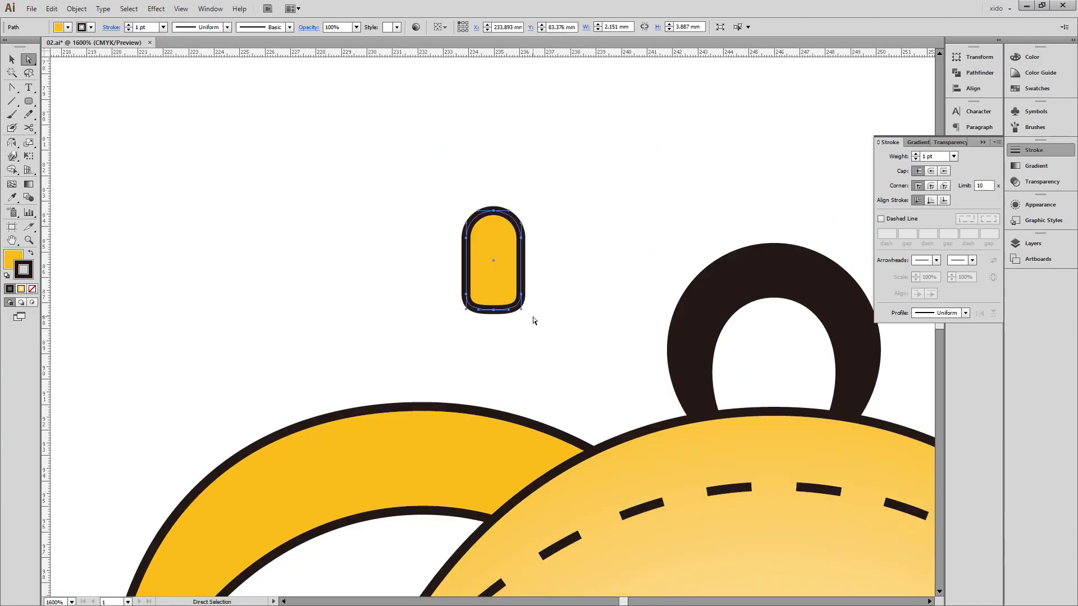
pyautogui.click(8, 256)
pyautogui.click(32, 288)
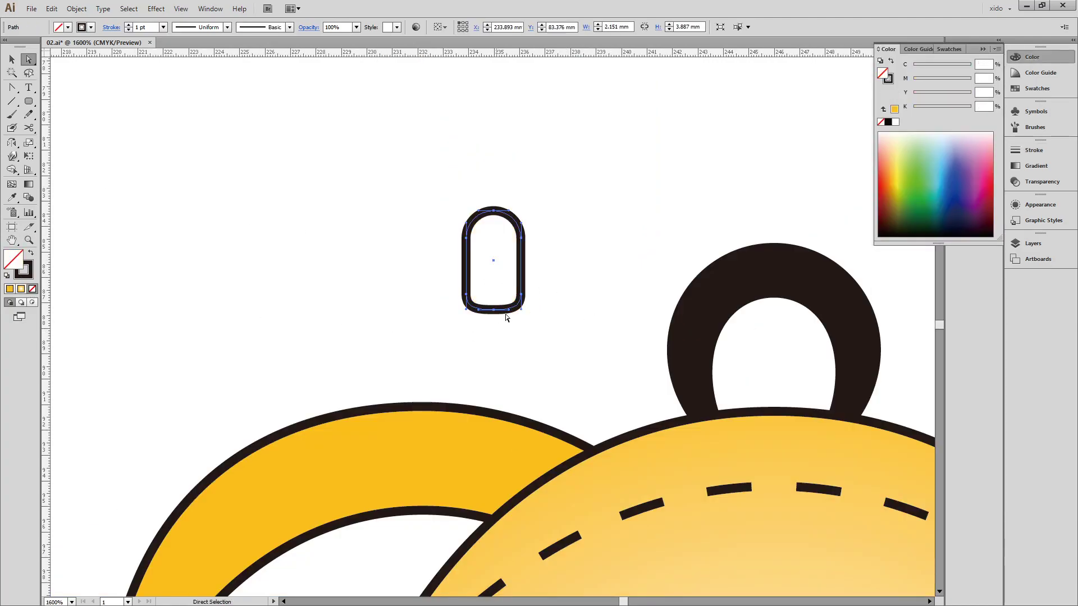
# - Draw a solid black circle about 0.58 mm across near the tab's upper end and group it with the tab
pyautogui.moveTo(30, 101); pyautogui.dragTo(86, 133)
pyautogui.moveTo(487, 223); pyautogui.dragTo(502, 238)
pyautogui.hotkey('shift', 'x')
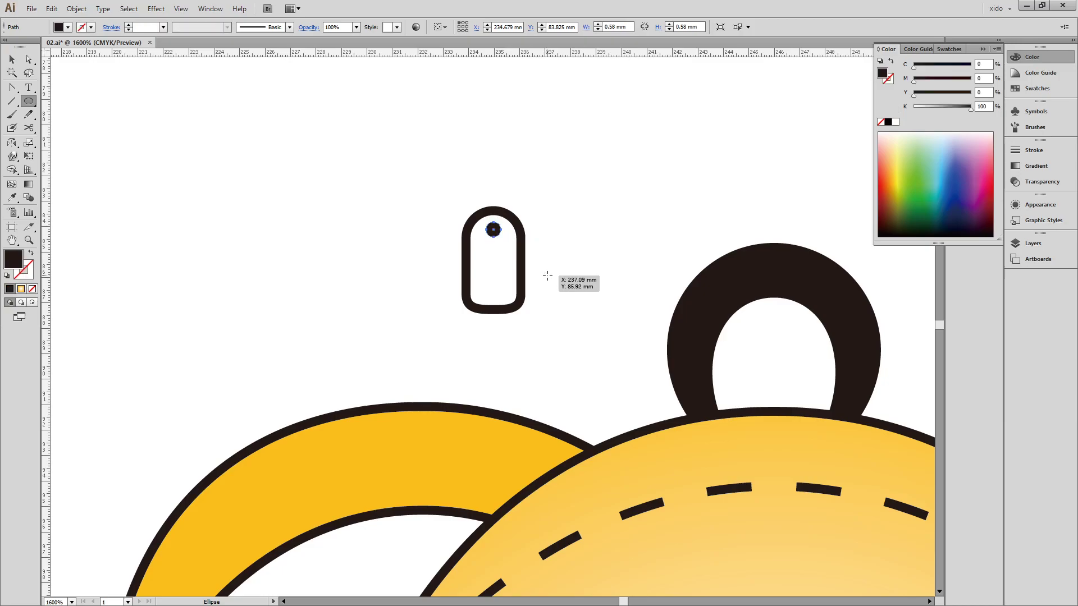
pyautogui.press('v')
pyautogui.moveTo(560, 196); pyautogui.dragTo(456, 285)
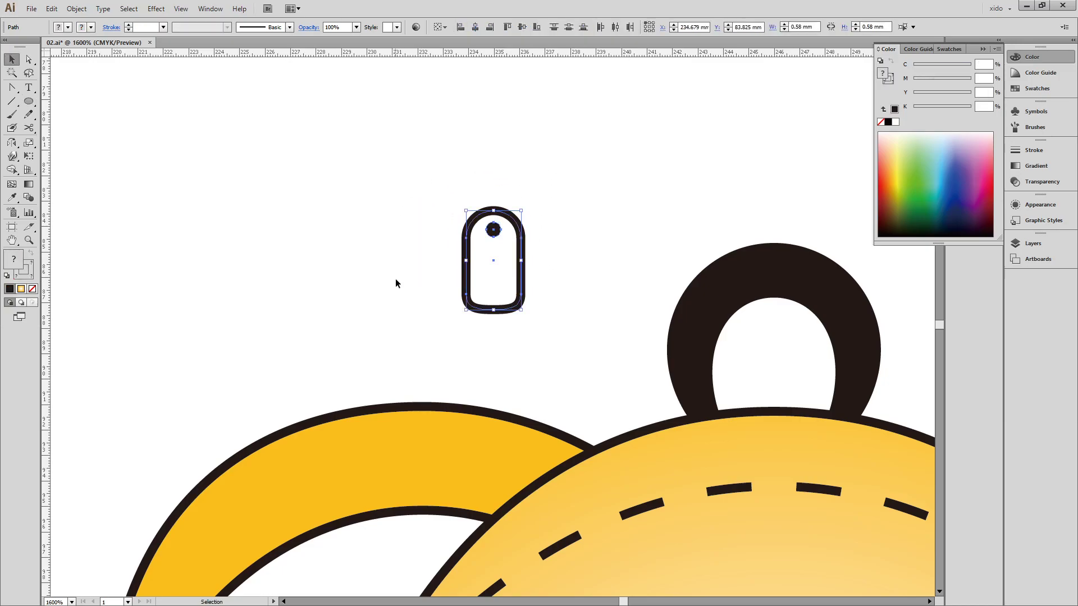
pyautogui.click(571, 387)
# - Select only the tab outline within the group and fill it with the orange-yellow swatch
pyautogui.press('a')
pyautogui.moveTo(533, 342); pyautogui.dragTo(472, 284)
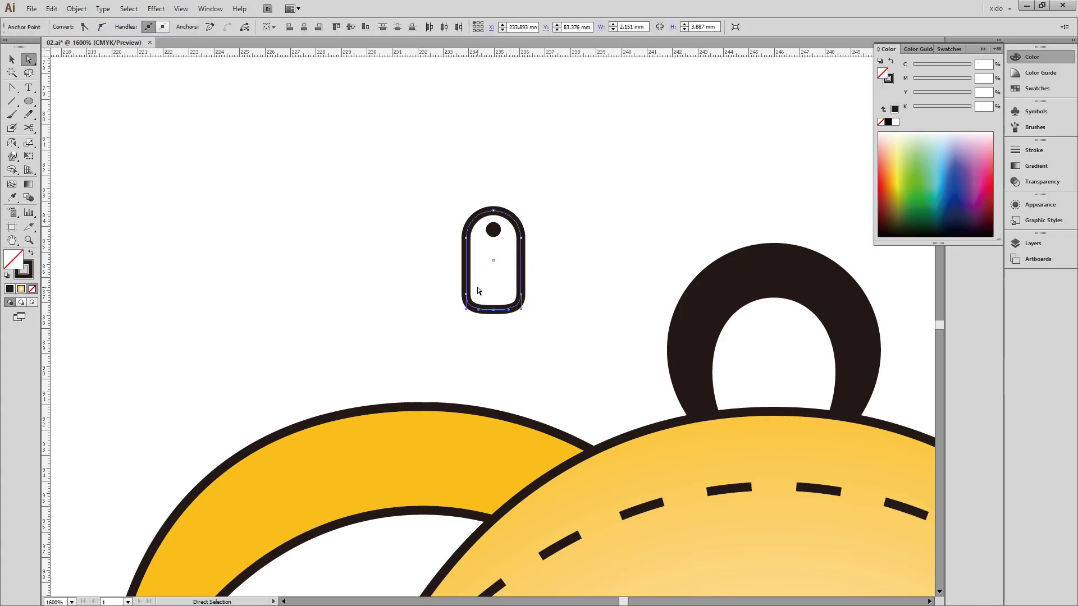
pyautogui.click(1037, 88)
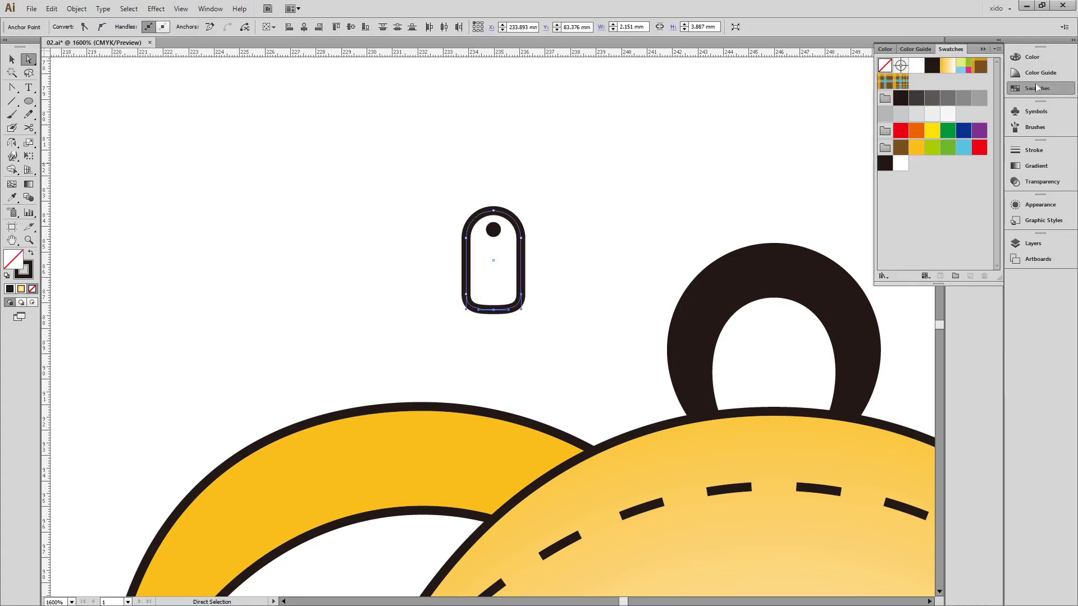
pyautogui.click(916, 147)
pyautogui.click(563, 267)
# - Duplicate the zipper-pull group and rotate the copy clockwise so the two tabs fan out from their upper ends
pyautogui.press('v')
pyautogui.click(506, 292)
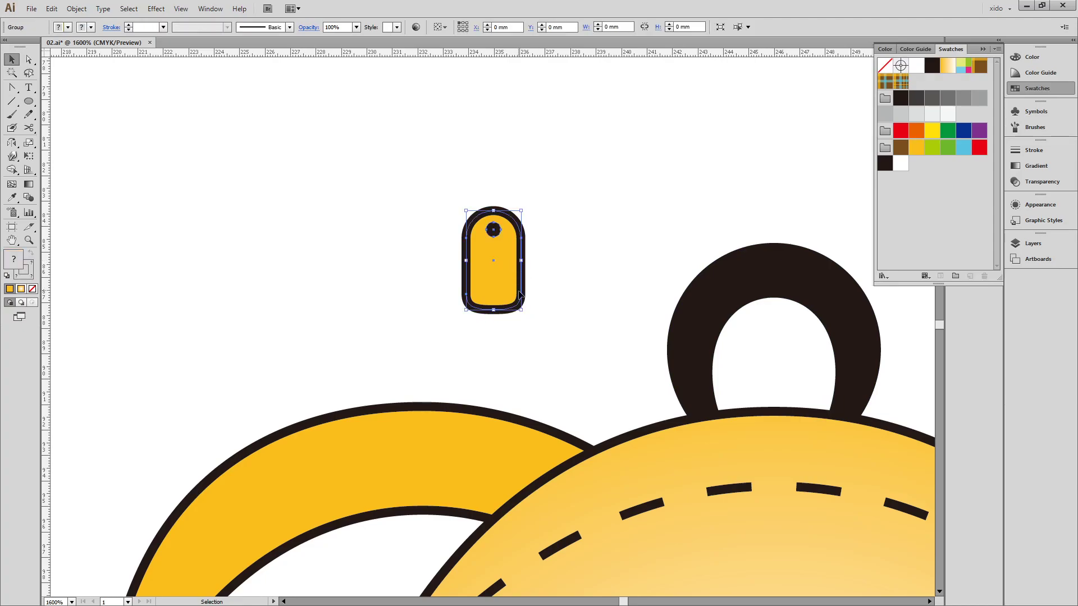
pyautogui.moveTo(506, 291); pyautogui.dragTo(438, 312)
pyautogui.moveTo(441, 276); pyautogui.dragTo(472, 249)
pyautogui.click(571, 293)
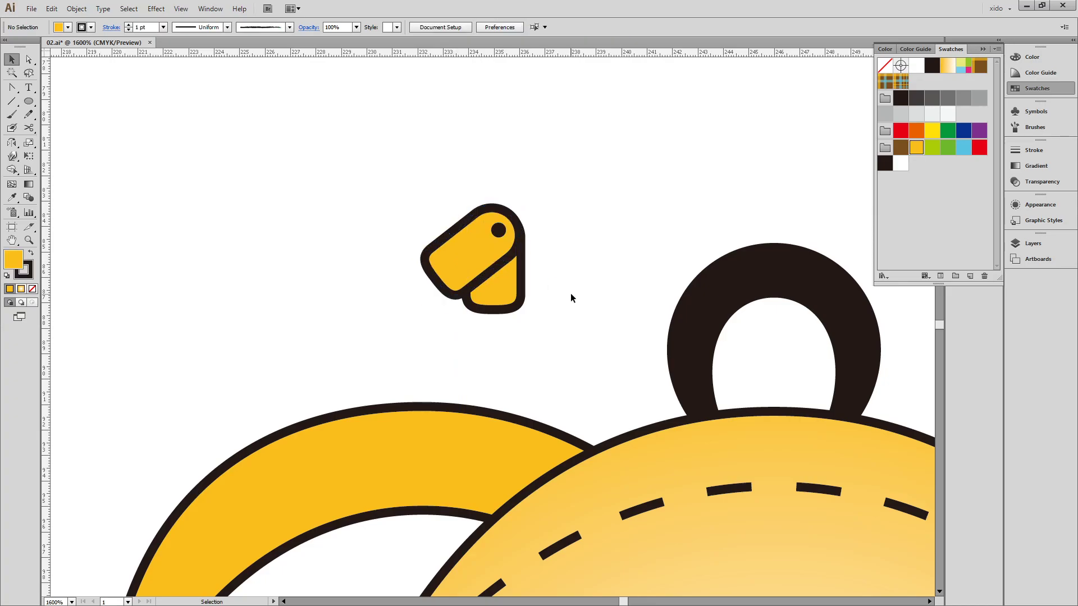
# - Rotate the two zipper pulls together and move them onto the center of the backpack's dashed stitching
pyautogui.moveTo(551, 289); pyautogui.dragTo(458, 349)
pyautogui.moveTo(487, 241); pyautogui.dragTo(588, 405)
pyautogui.moveTo(649, 489); pyautogui.dragTo(522, 352)
pyautogui.hotkey('ctrl', '-')
pyautogui.hotkey('ctrl', '-')
pyautogui.hotkey('ctrl', '-')
pyautogui.hotkey('ctrl', '-')
pyautogui.hotkey('ctrl', '-')
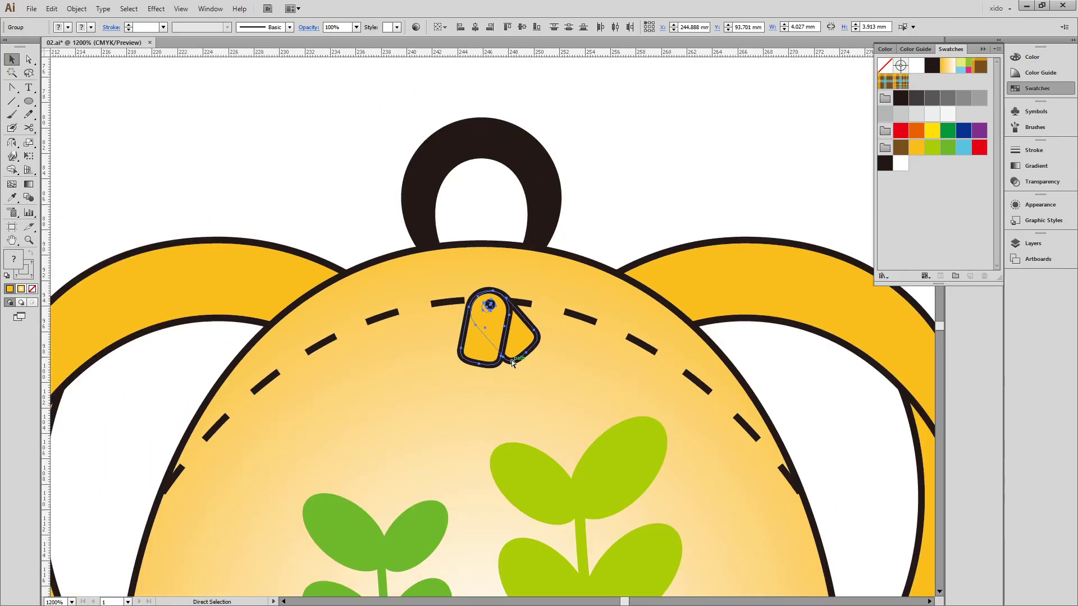
# - Group the entire backpack, including its straps, top handle and zipper pulls
pyautogui.press('v')
pyautogui.moveTo(341, 209); pyautogui.dragTo(456, 310)
pyautogui.click(719, 438)
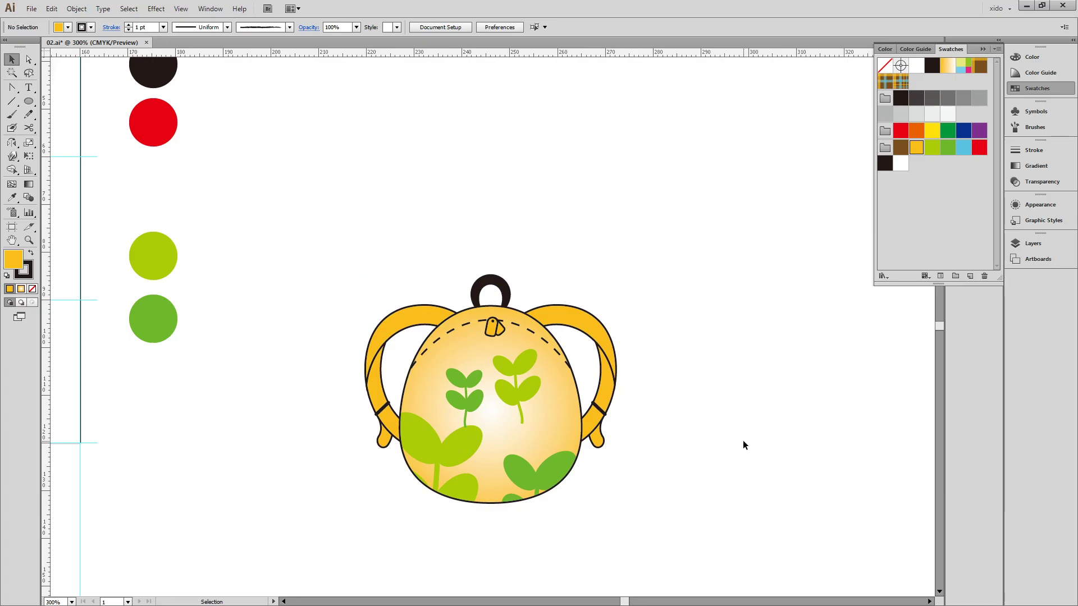
# - Move the backpack group onto the placeholder rectangle and egg outlines on the artboard
pyautogui.hotkey('ctrl', '-')
pyautogui.hotkey('ctrl', '-')
pyautogui.hotkey('ctrl', '-')
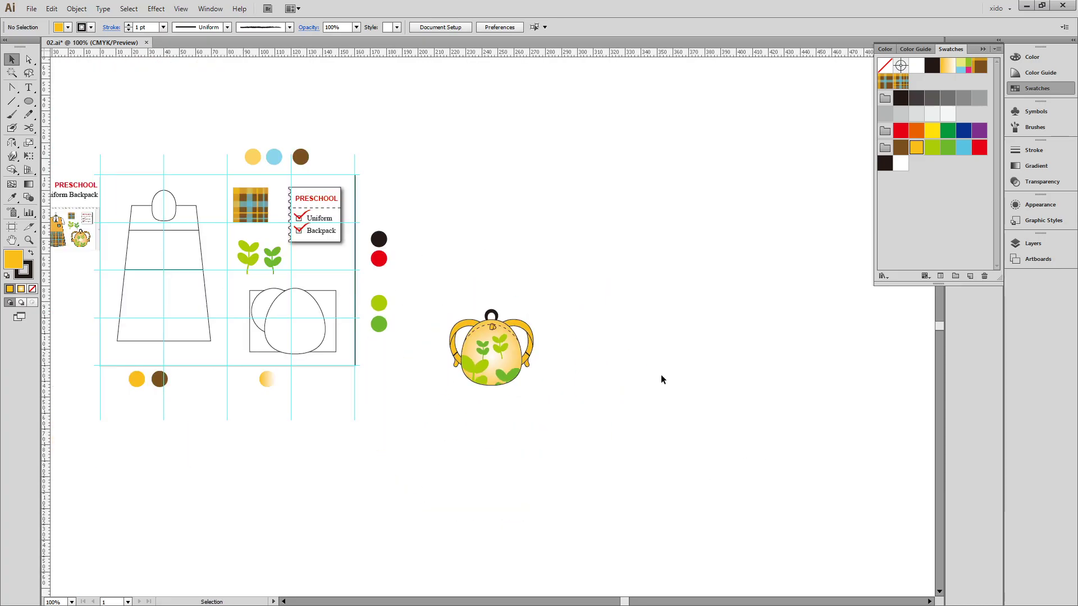
pyautogui.click(494, 368)
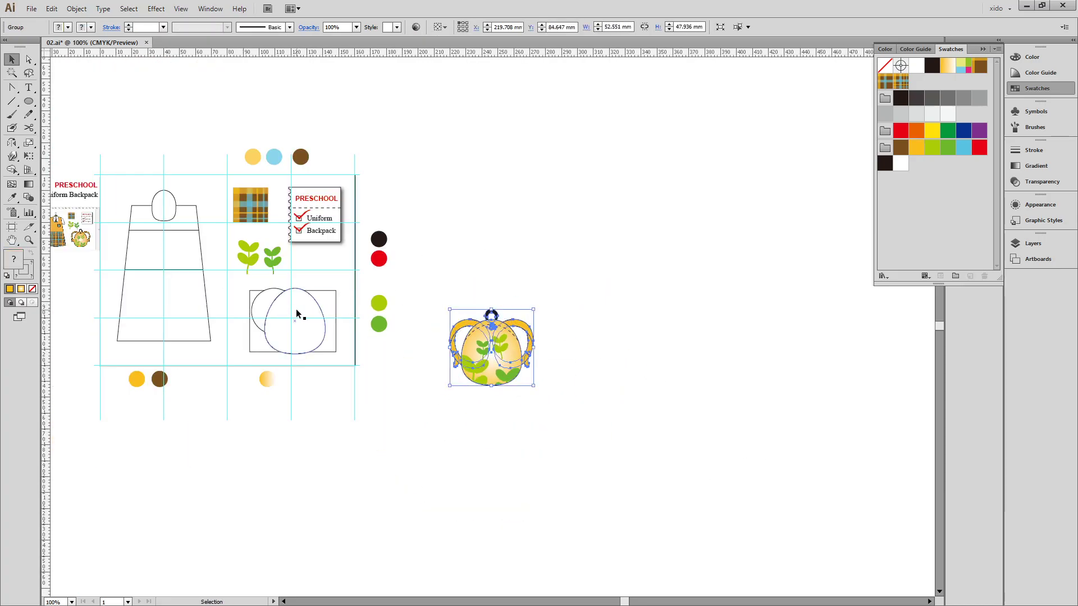
pyautogui.moveTo(486, 371); pyautogui.dragTo(286, 340)
pyautogui.moveTo(194, 252); pyautogui.dragTo(460, 412)
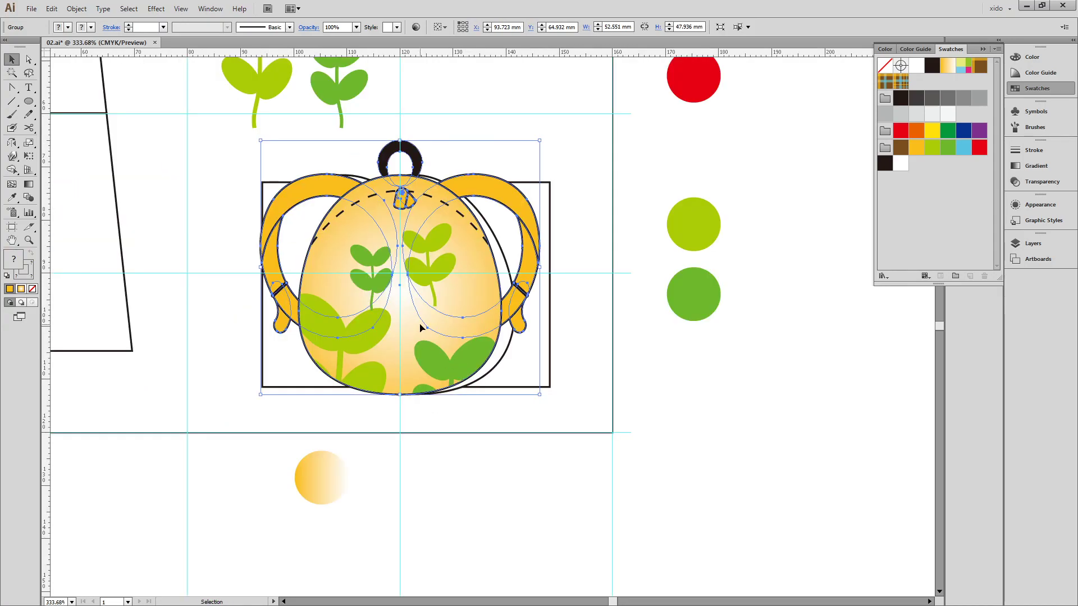
# - Send the backpack group to the back and delete the placeholder rectangle and egg outlines covering it
pyautogui.hotkey('ctrl', 'shift', '[')
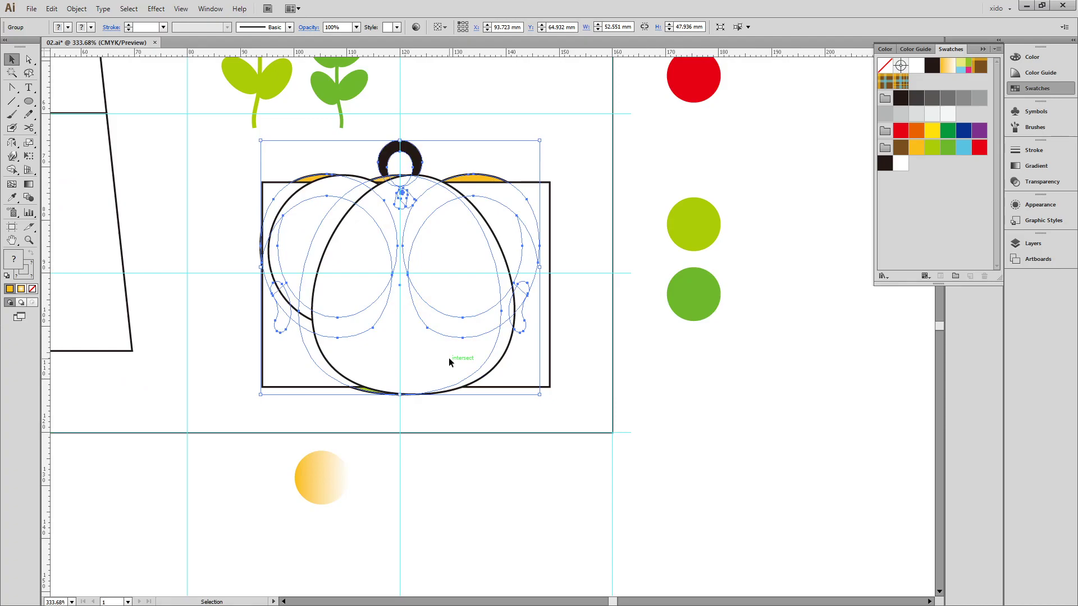
pyautogui.press('Delete')
pyautogui.hotkey('ctrl', 'z')
pyautogui.press('Delete')
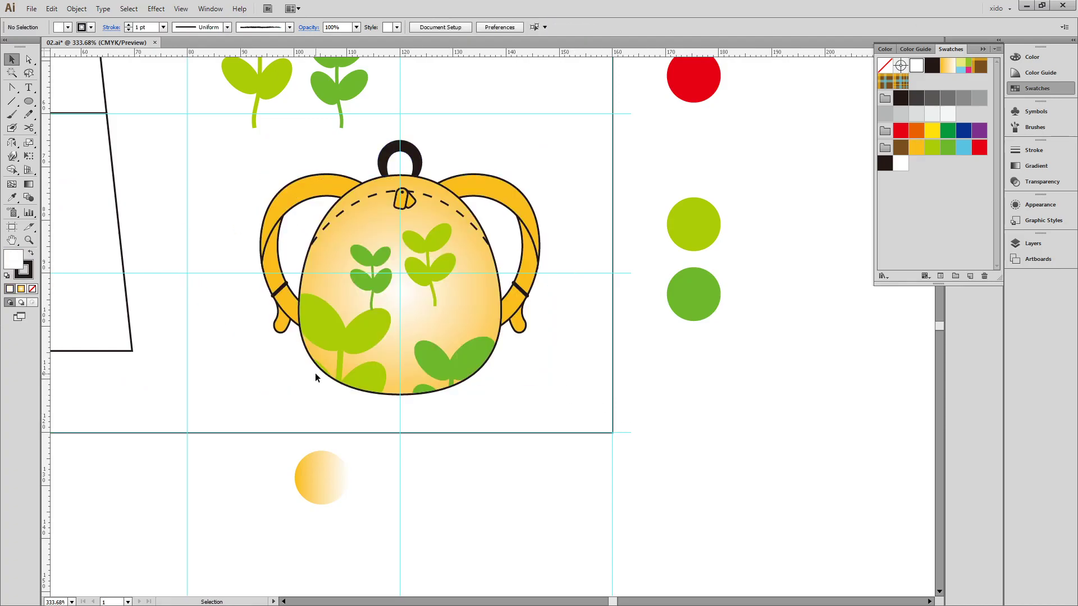
pyautogui.click(647, 446)
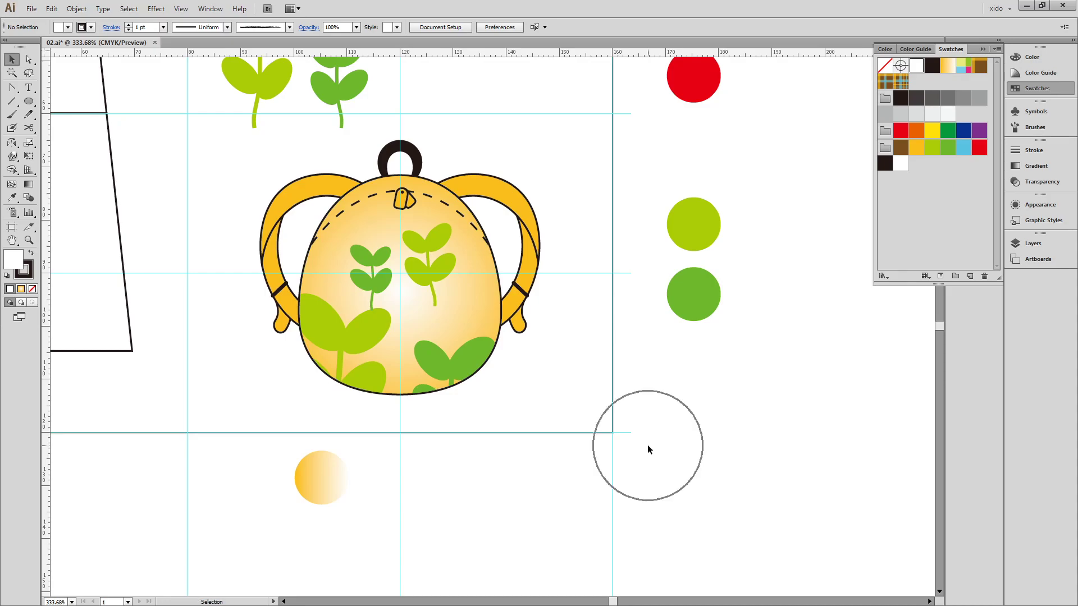
# - Isolate the clip group inside the backpack group and select the grouped gradient, stitching and sprouts within it
pyautogui.click(416, 352)
pyautogui.doubleClick(365, 334)
pyautogui.click(360, 339)
pyautogui.doubleClick(368, 339)
pyautogui.click(369, 345)
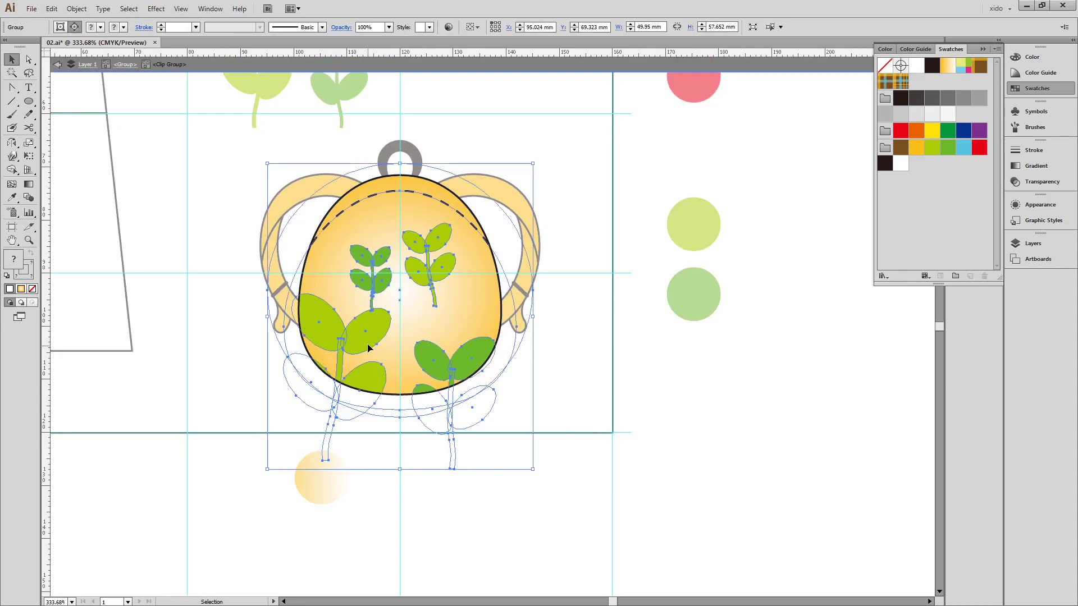
# - Reposition the large lime and green sprouts near the backpack's bottom inside the clip group and leave isolation mode
pyautogui.doubleClick(368, 340)
pyautogui.moveTo(366, 340); pyautogui.dragTo(372, 353)
pyautogui.moveTo(504, 483); pyautogui.dragTo(483, 463)
pyautogui.click(575, 464)
pyautogui.doubleClick(575, 464)
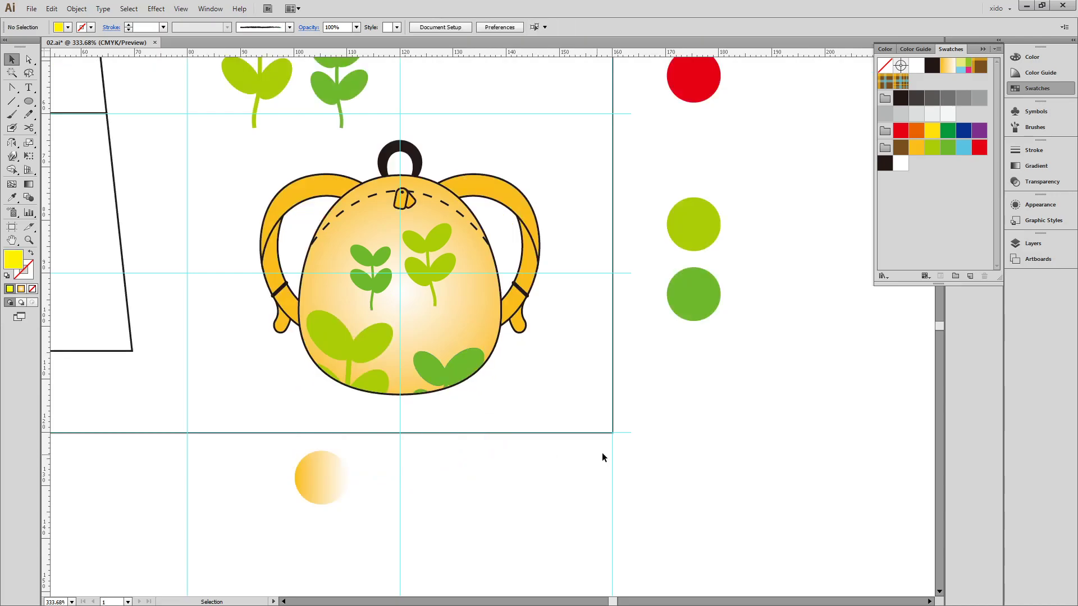
# - Save the document with the finished backpack in place
pyautogui.hotkey('ctrl', '-')
pyautogui.hotkey('ctrl', '-')
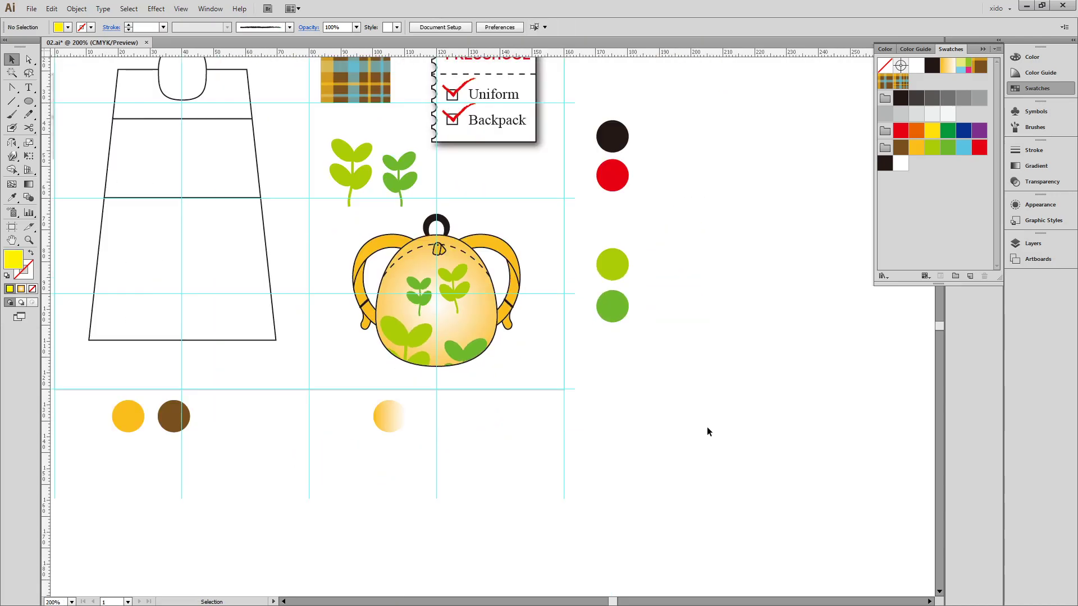
pyautogui.moveTo(572, 387); pyautogui.dragTo(748, 487)
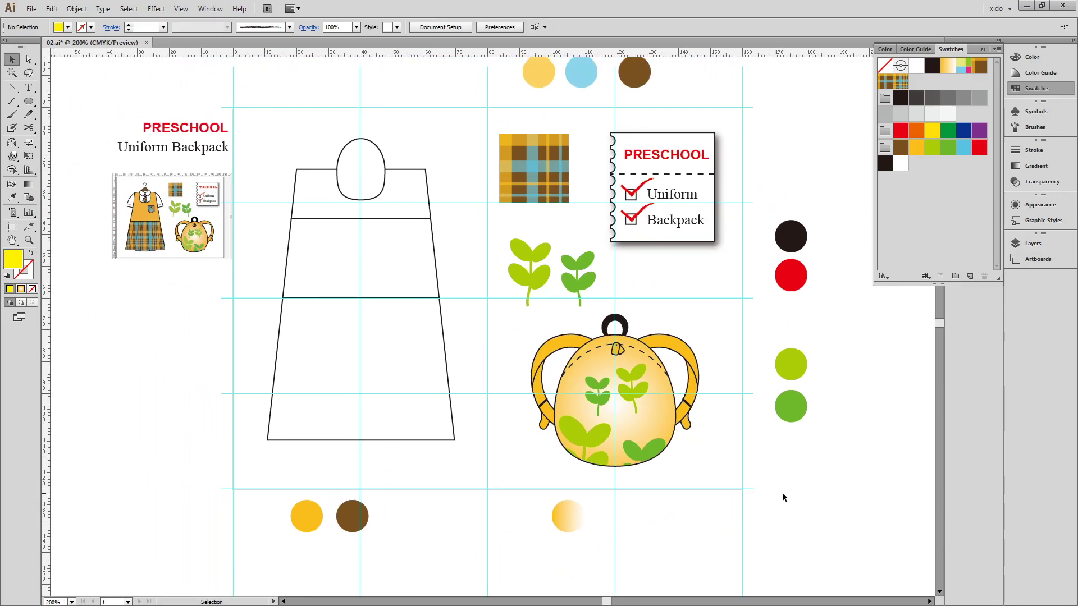
pyautogui.hotkey('ctrl', 's')
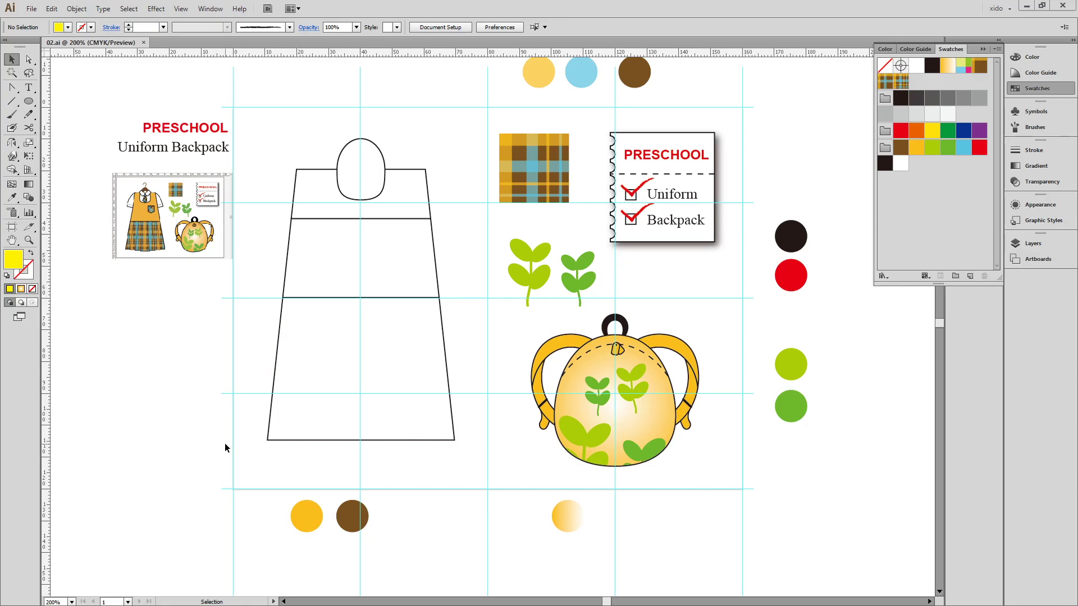
# - Enlarge the embedded reference picture beside the artboard to show the uniform at a larger size
pyautogui.hotkey('ctrl', 'space')
pyautogui.moveTo(212, 110); pyautogui.dragTo(480, 474)
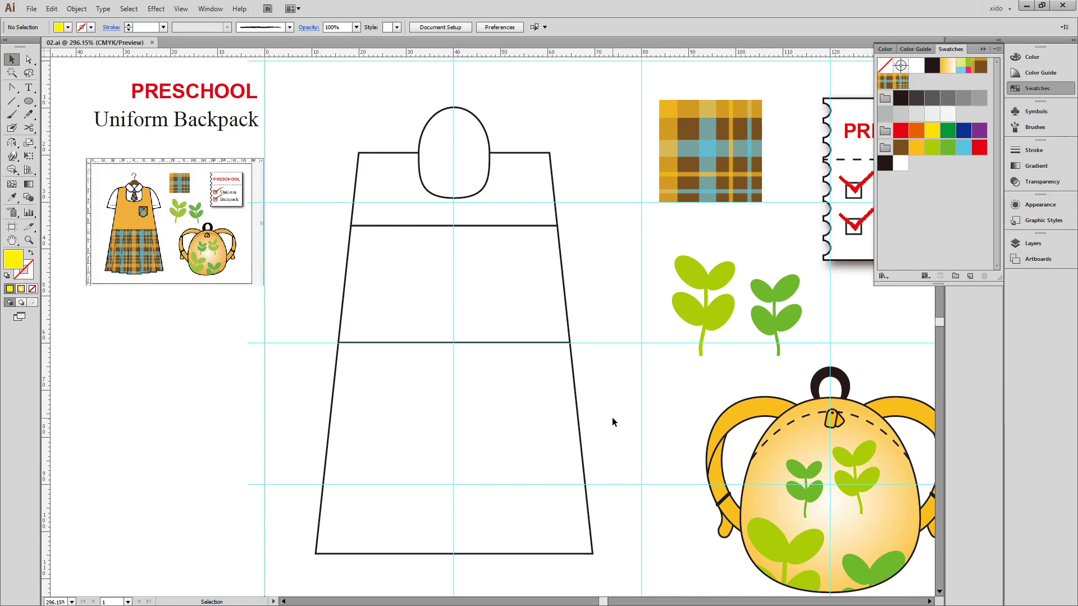
pyautogui.click(152, 250)
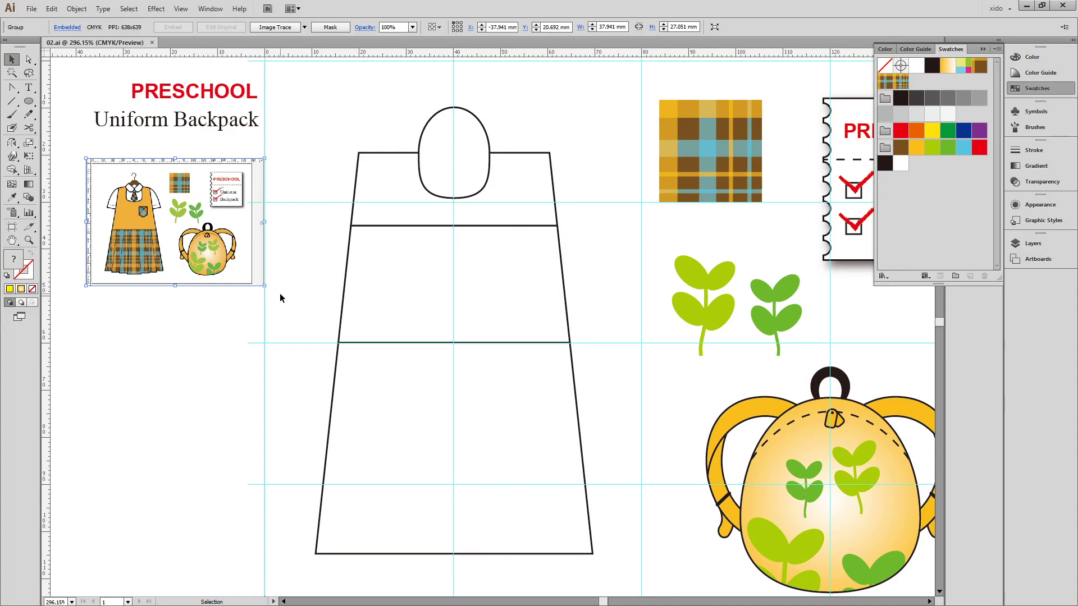
pyautogui.moveTo(264, 286); pyautogui.dragTo(490, 445)
# - Draw a rectangle around the uniform in the reference picture and make it a clipping mask for the picture
pyautogui.click(29, 102)
pyautogui.moveTo(29, 102); pyautogui.dragTo(67, 99)
pyautogui.moveTo(112, 185); pyautogui.dragTo(264, 428)
pyautogui.press('v')
pyautogui.keyDown('shift'); pyautogui.click(310, 439); pyautogui.keyUp('shift')
pyautogui.hotkey('ctrl', '7')
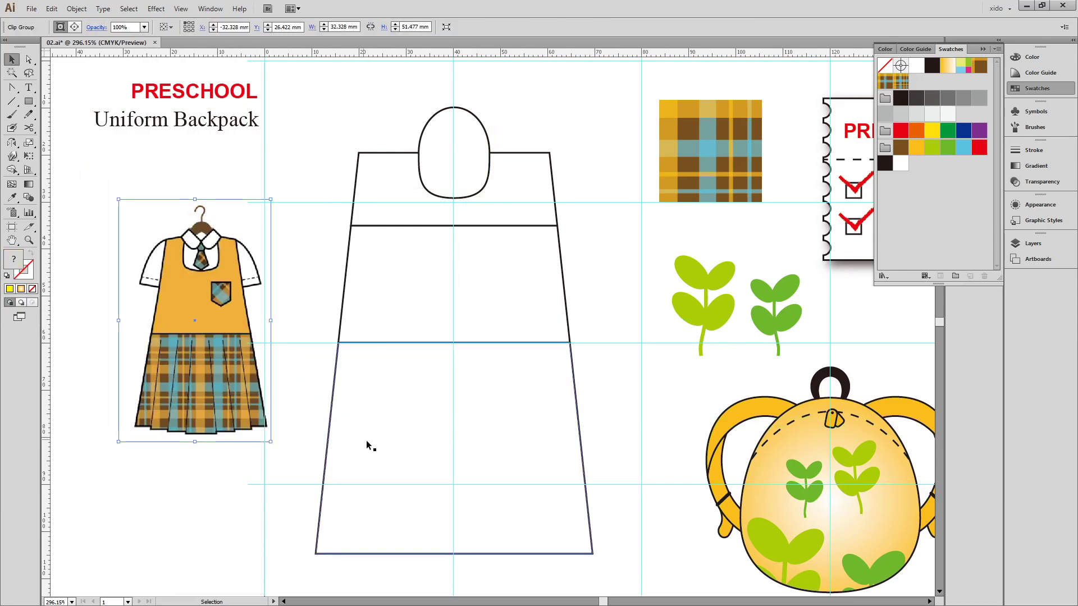
pyautogui.click(244, 480)
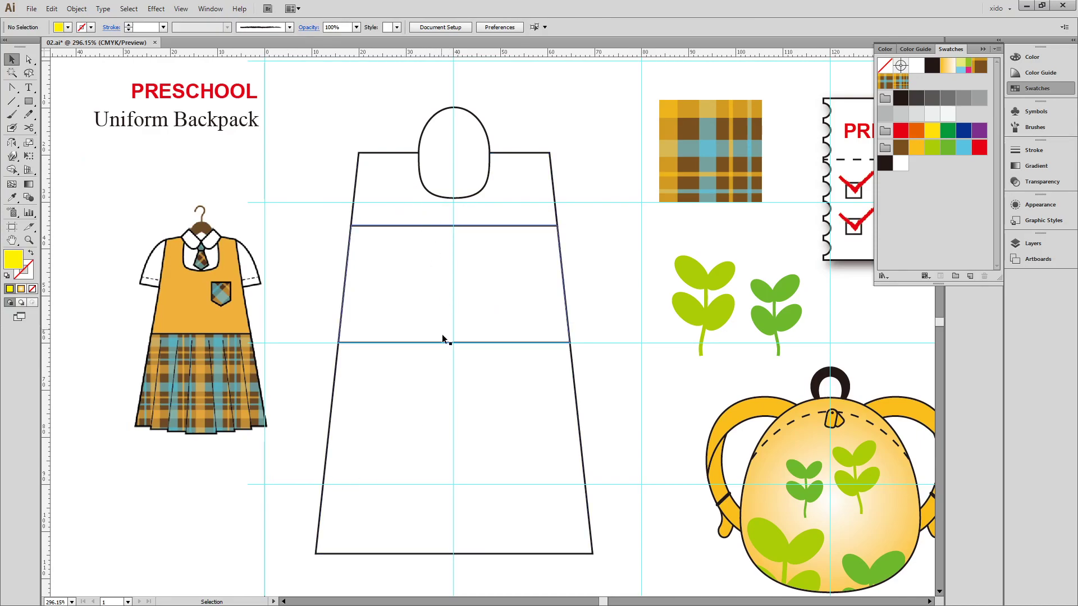
# - Move the clipped uniform reference a little further left, clear of the artboard
pyautogui.click(222, 357)
pyautogui.moveTo(222, 358); pyautogui.dragTo(193, 356)
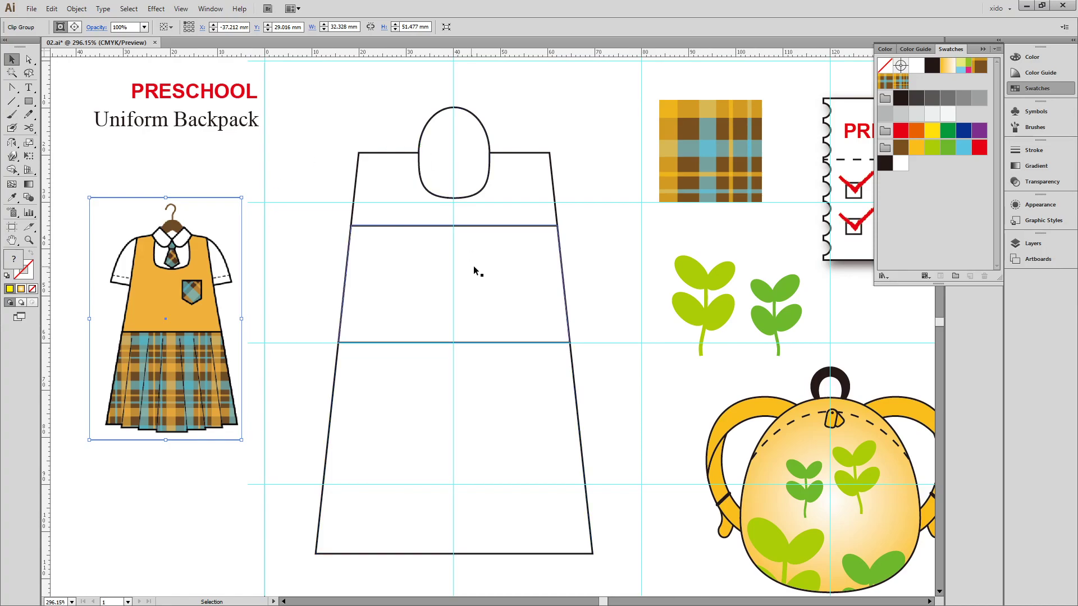
pyautogui.click(602, 305)
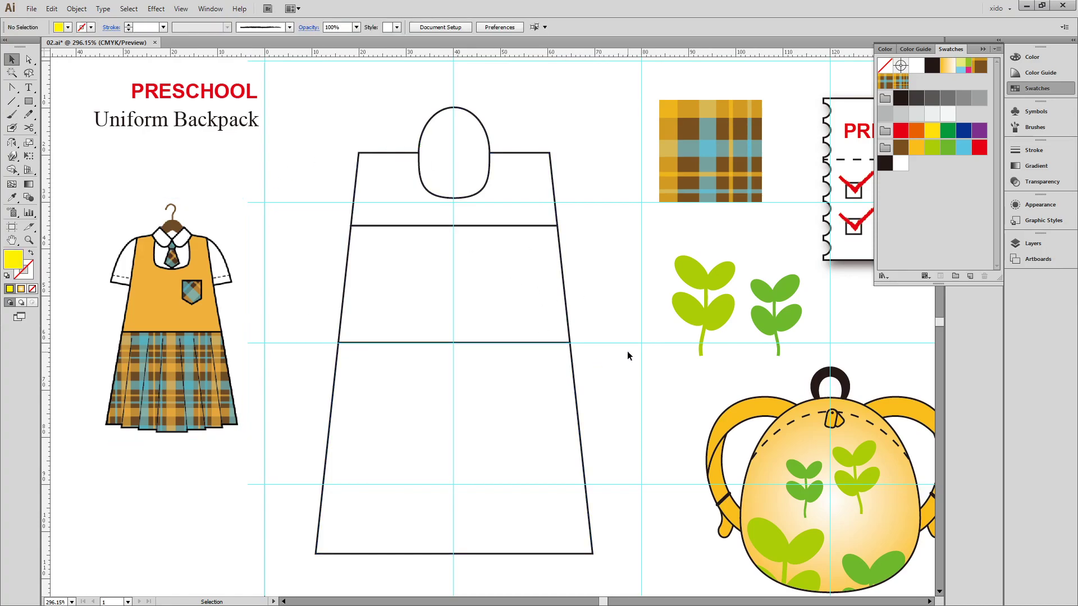
pyautogui.scroll(-2, 628, 352)
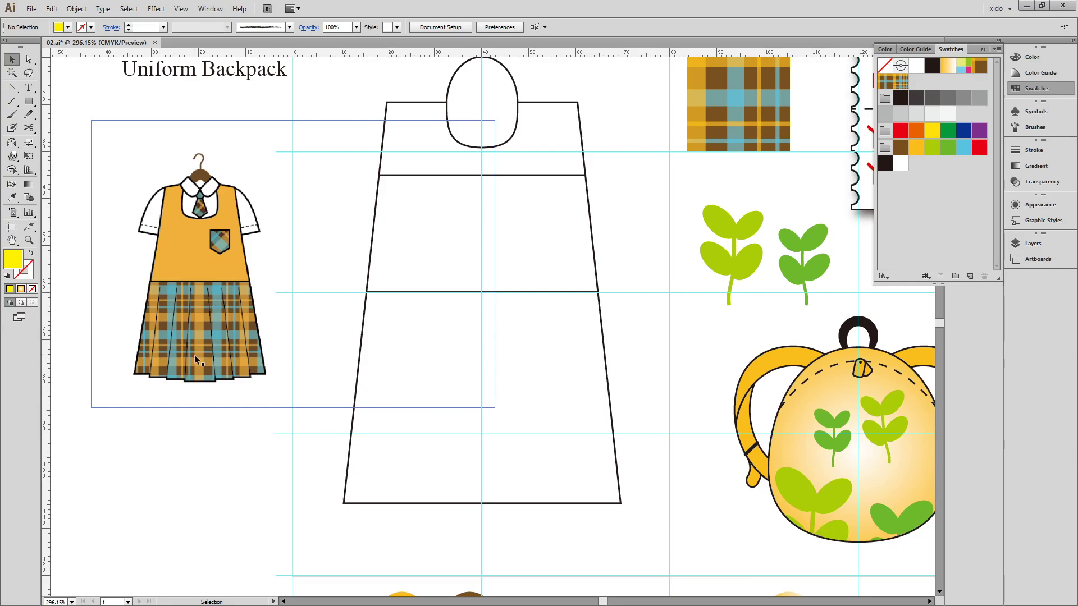
pyautogui.press('space')
pyautogui.moveTo(399, 379); pyautogui.dragTo(513, 351)
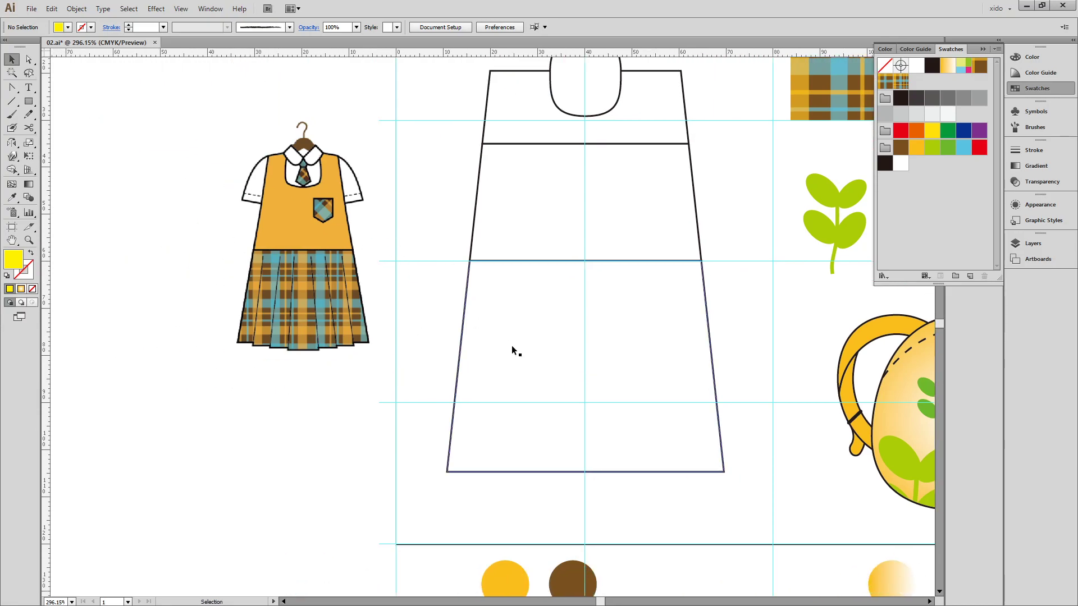
pyautogui.click(511, 348)
pyautogui.click(451, 265)
pyautogui.click(602, 358)
pyautogui.moveTo(602, 358); pyautogui.dragTo(189, 423)
pyautogui.moveTo(391, 442); pyautogui.dragTo(581, 421)
pyautogui.moveTo(407, 381); pyautogui.dragTo(298, 344)
pyautogui.moveTo(143, 307); pyautogui.dragTo(251, 308)
pyautogui.click(336, 352)
pyautogui.click(310, 393)
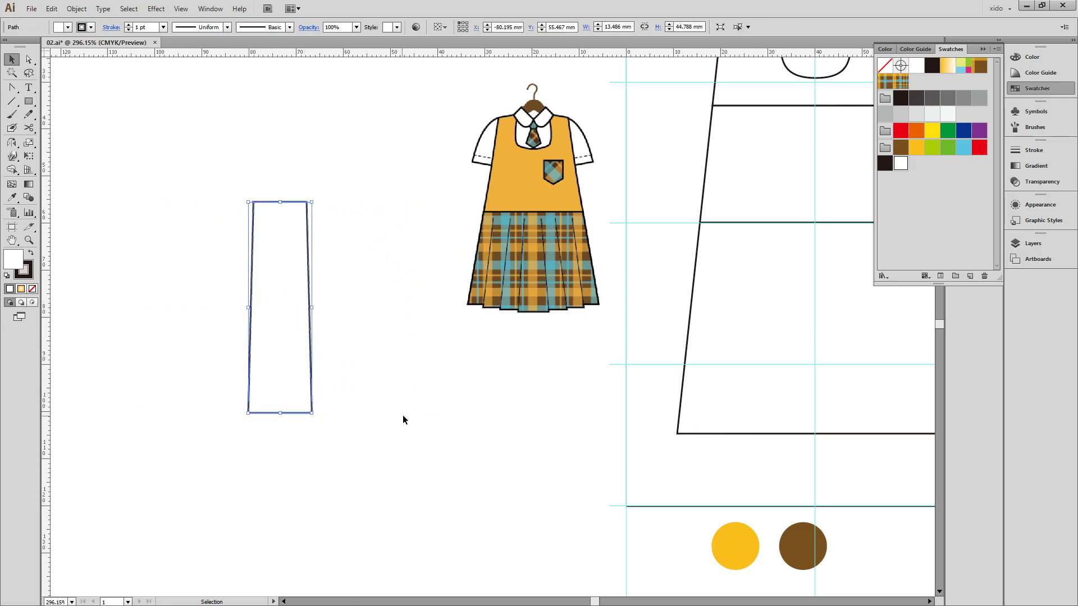
pyautogui.press('Delete')
# - Draw a rectangle about 31 × 49 mm left of the uniform reference and scale its two top anchors inward to form a symmetric trapezoid
pyautogui.click(29, 101)
pyautogui.moveTo(225, 218); pyautogui.dragTo(372, 449)
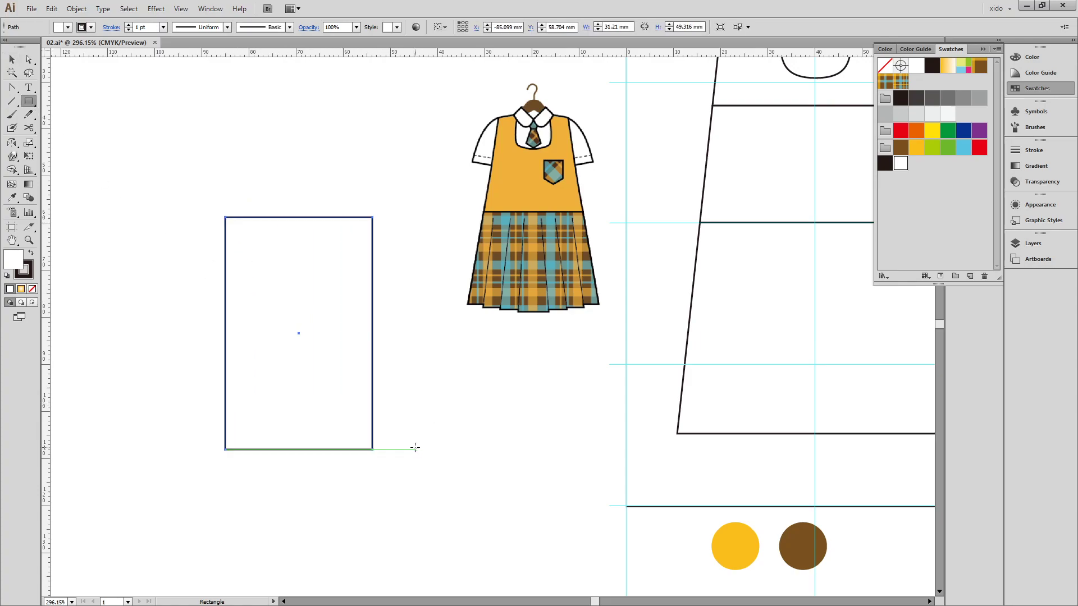
pyautogui.press('a')
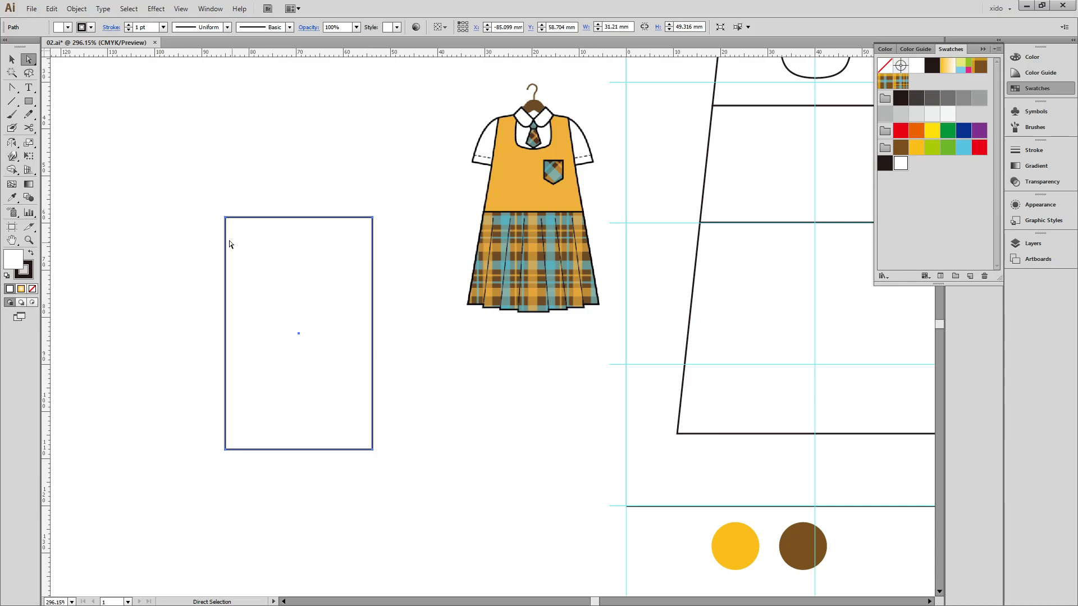
pyautogui.moveTo(204, 207); pyautogui.dragTo(229, 224)
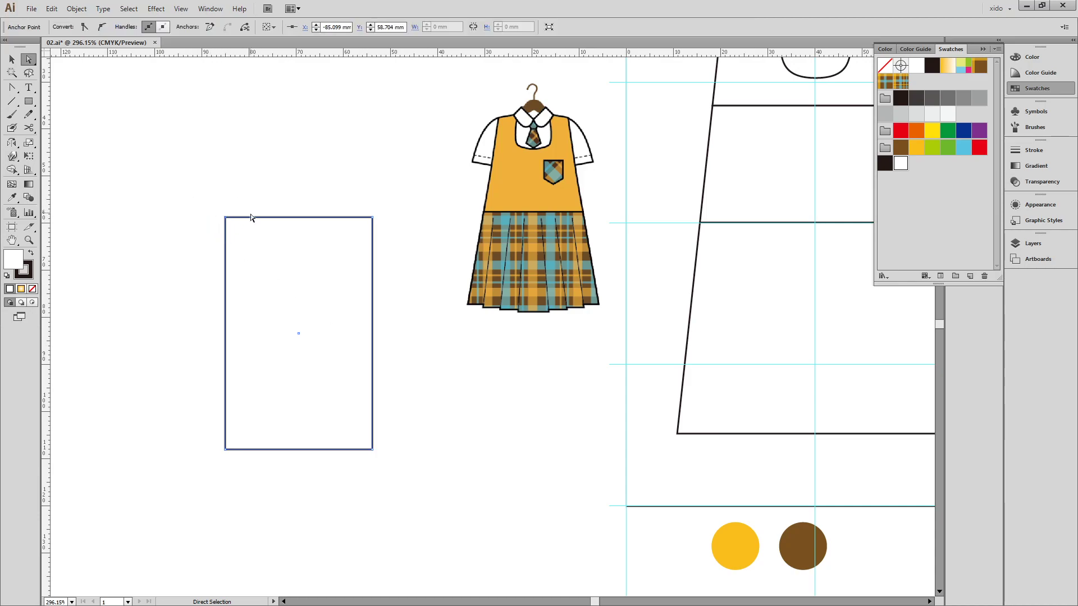
pyautogui.keyDown('shift'); pyautogui.click(374, 219); pyautogui.keyUp('shift')
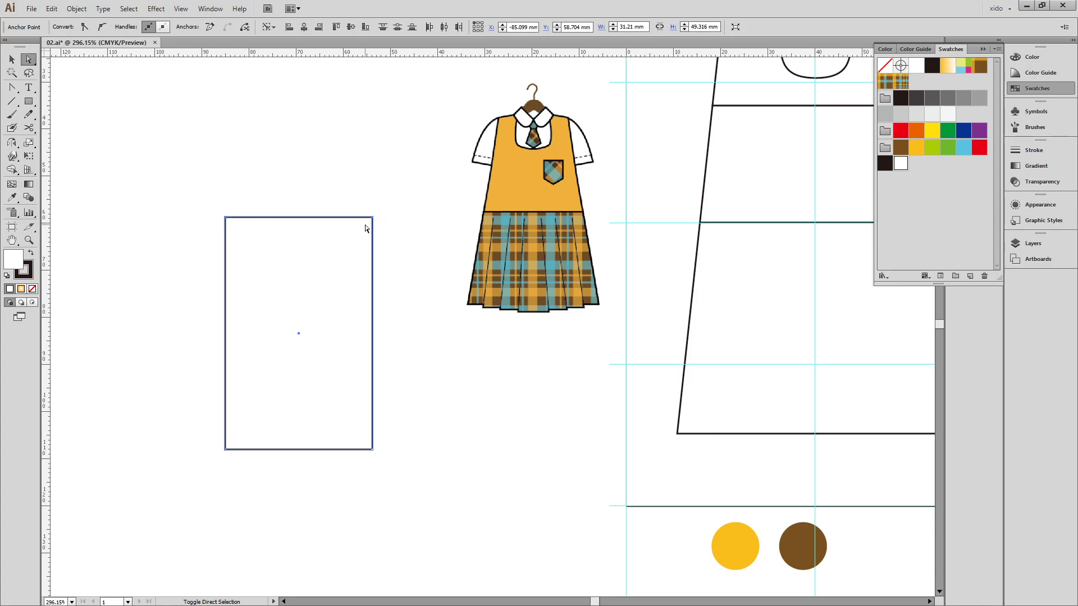
pyautogui.click(29, 143)
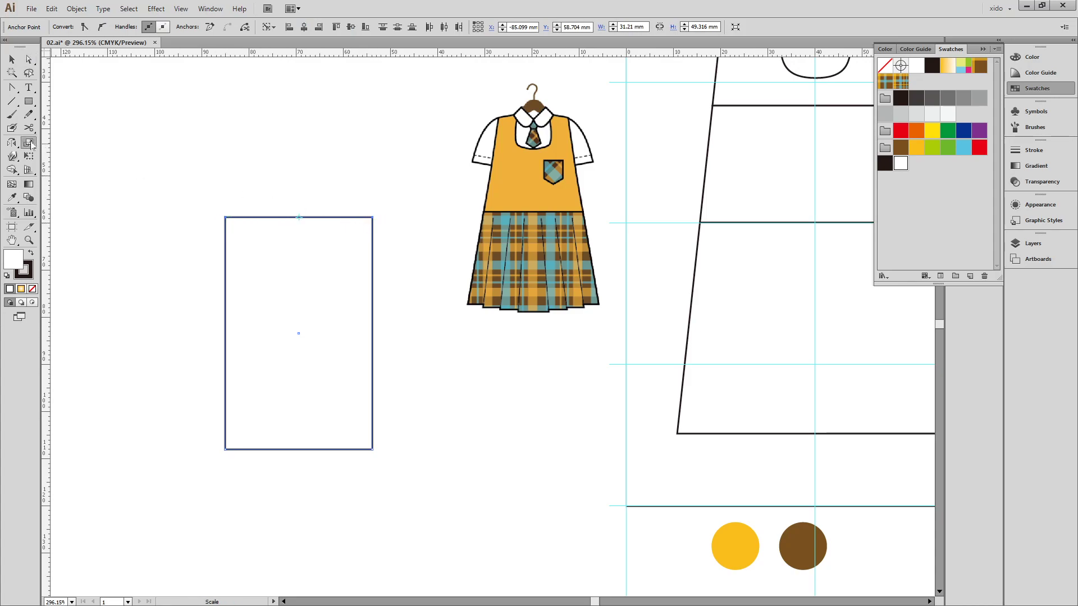
pyautogui.moveTo(178, 176); pyautogui.dragTo(444, 281)
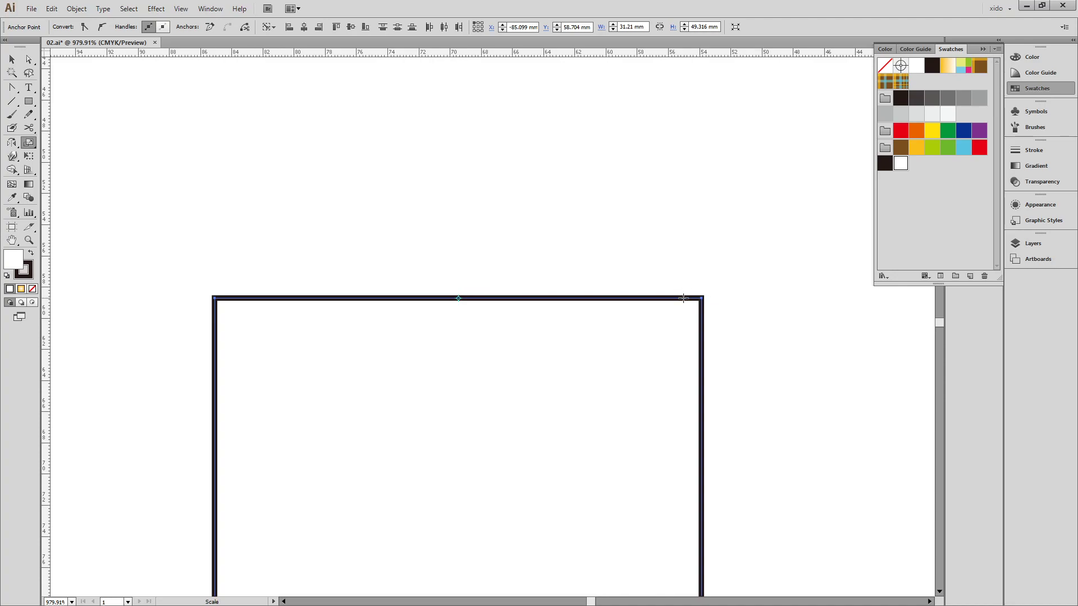
pyautogui.click(459, 298)
pyautogui.moveTo(790, 298); pyautogui.dragTo(620, 292)
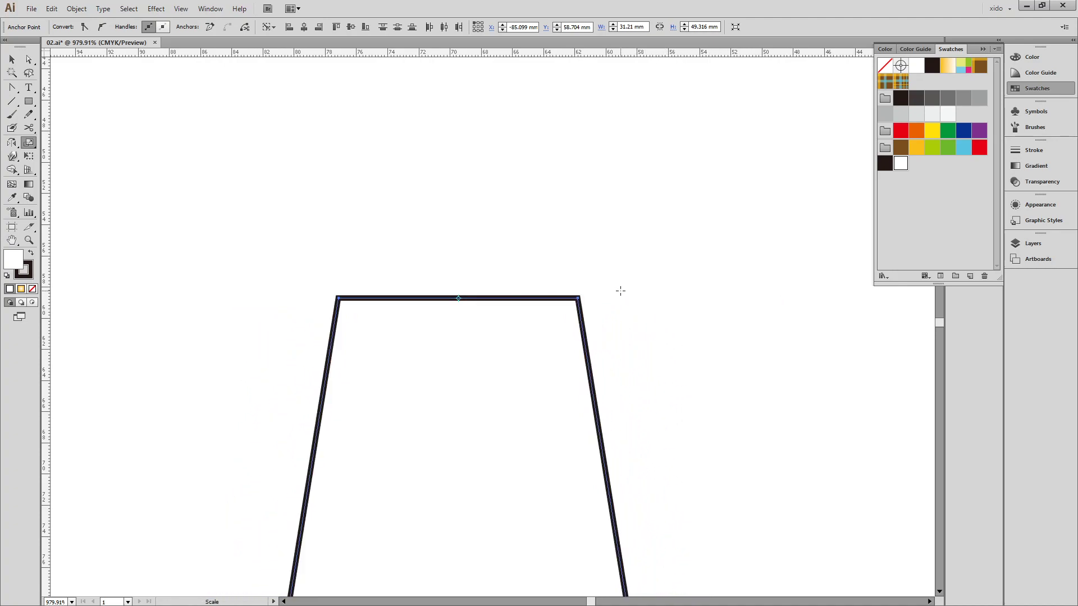
pyautogui.press('v')
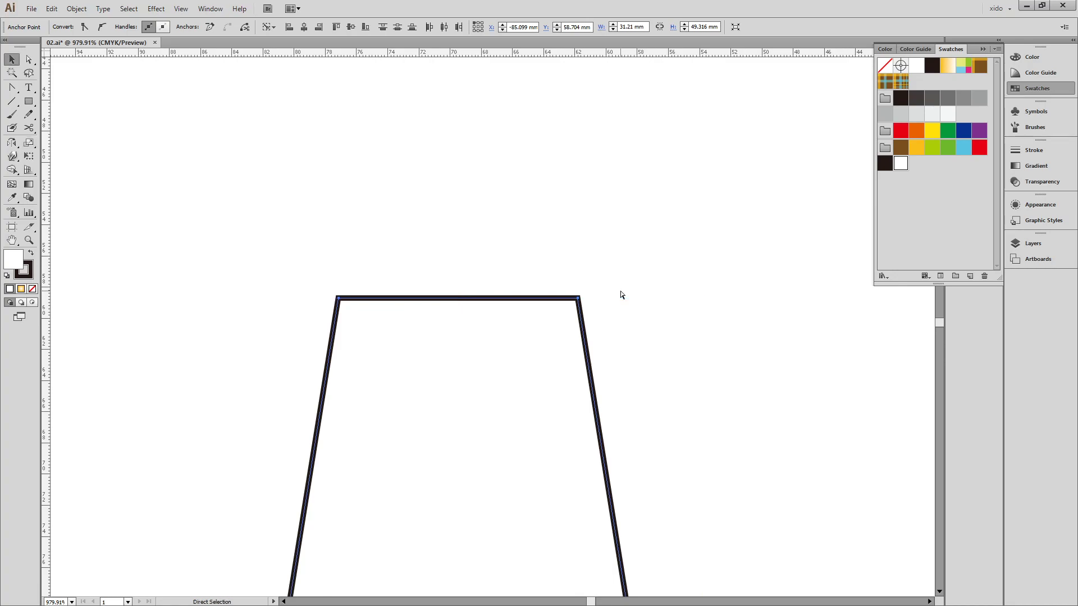
# - Narrow the trapezoid from its right side to about 25 mm wide, keeping its height
pyautogui.hotkey('ctrl', '-')
pyautogui.hotkey('ctrl', '-')
pyautogui.hotkey('ctrl', '-')
pyautogui.hotkey('ctrl', '-')
pyautogui.hotkey('ctrl', '-')
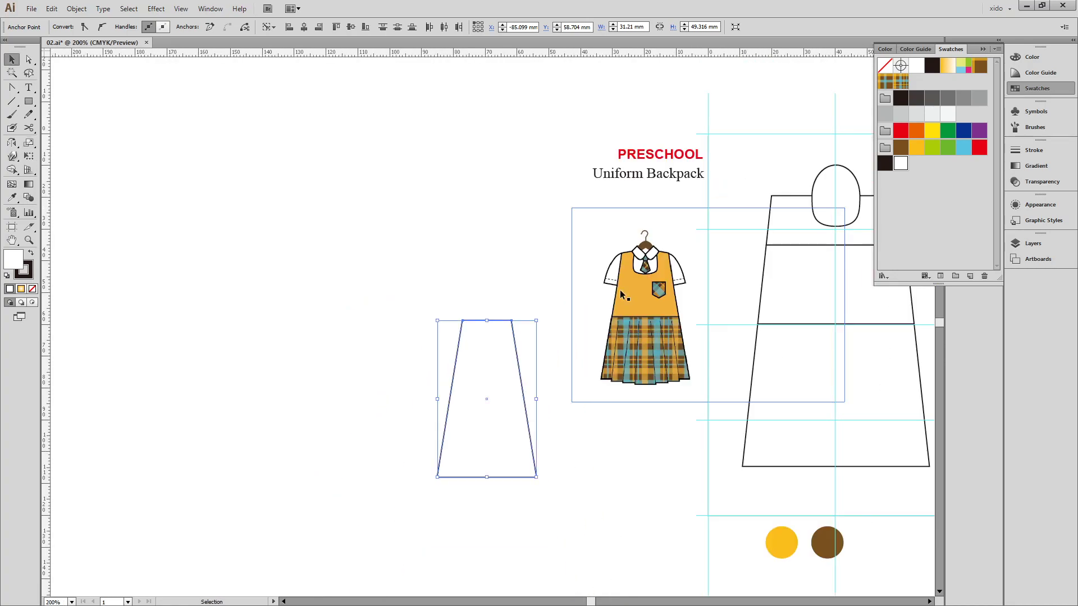
pyautogui.click(466, 425)
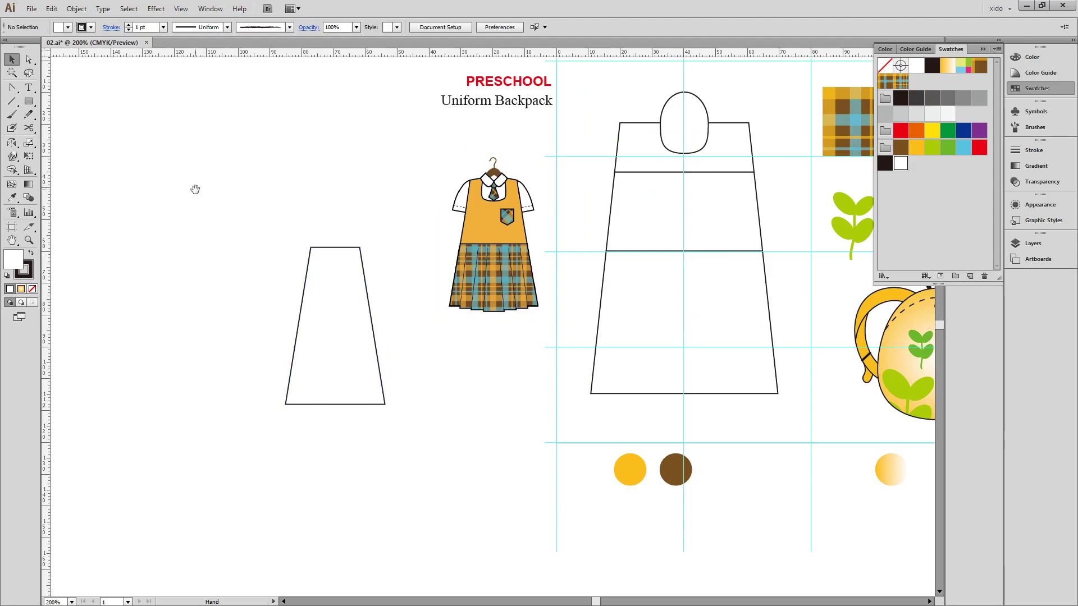
pyautogui.click(347, 369)
pyautogui.moveTo(384, 327); pyautogui.dragTo(366, 326)
pyautogui.click(395, 375)
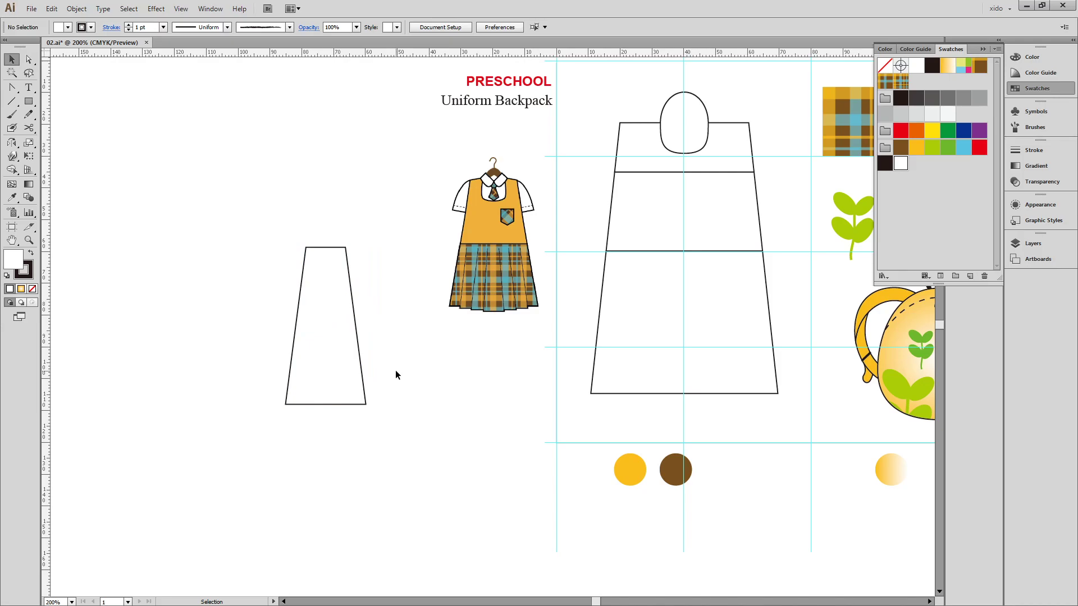
# - Move the trapezoid down and left, and add three copies to its right, spaced about 10 mm apart
pyautogui.moveTo(417, 225); pyautogui.dragTo(632, 392)
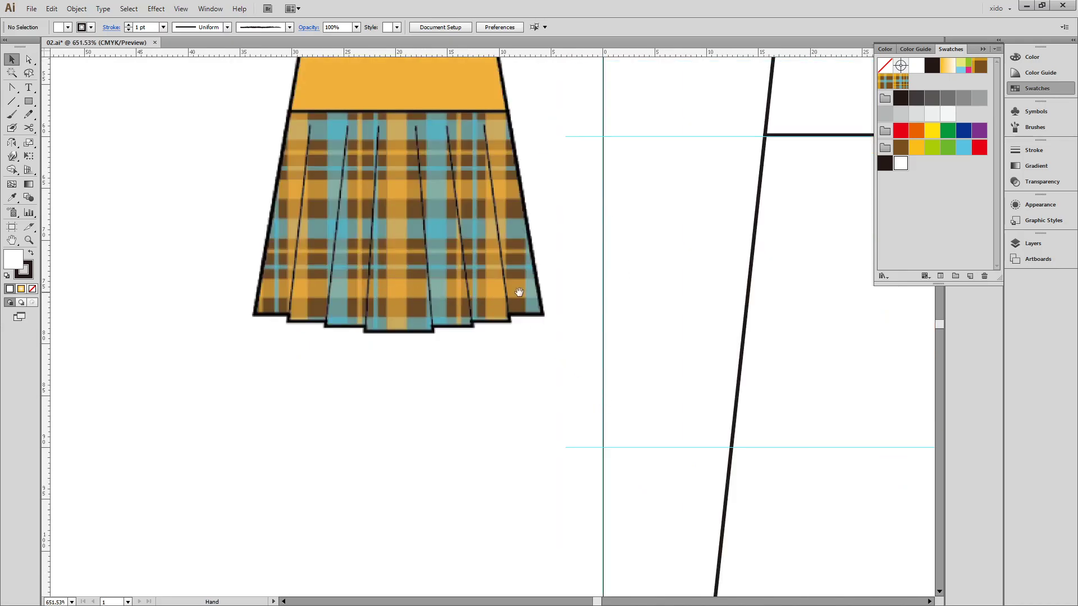
pyautogui.hotkey('ctrl', '-')
pyautogui.hotkey('ctrl', '-')
pyautogui.hotkey('ctrl', '-')
pyautogui.hotkey('ctrl', '-')
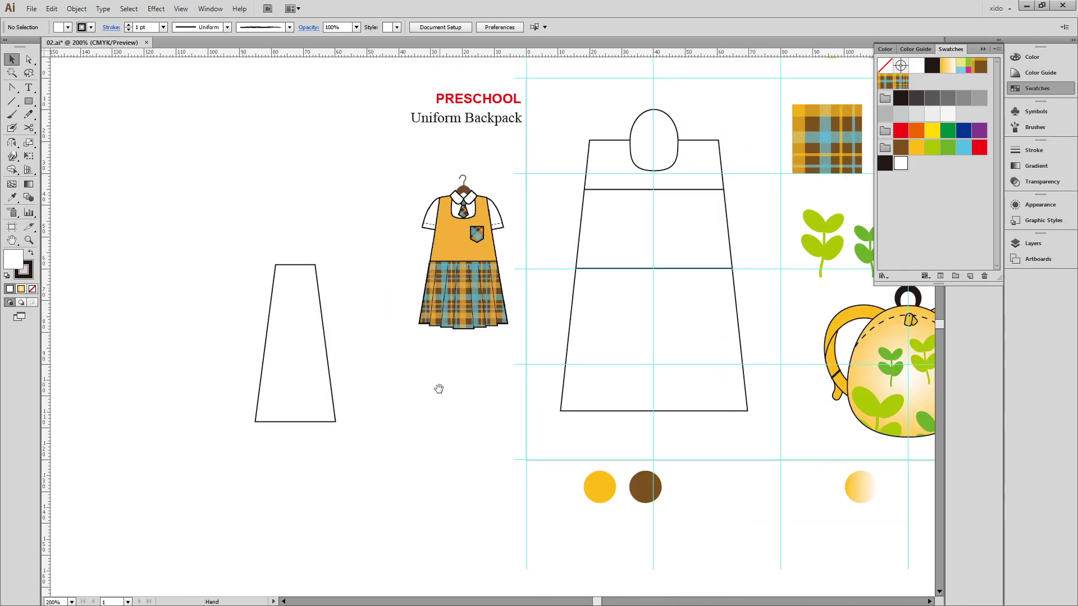
pyautogui.moveTo(440, 386); pyautogui.dragTo(518, 383)
pyautogui.moveTo(361, 378); pyautogui.dragTo(282, 434)
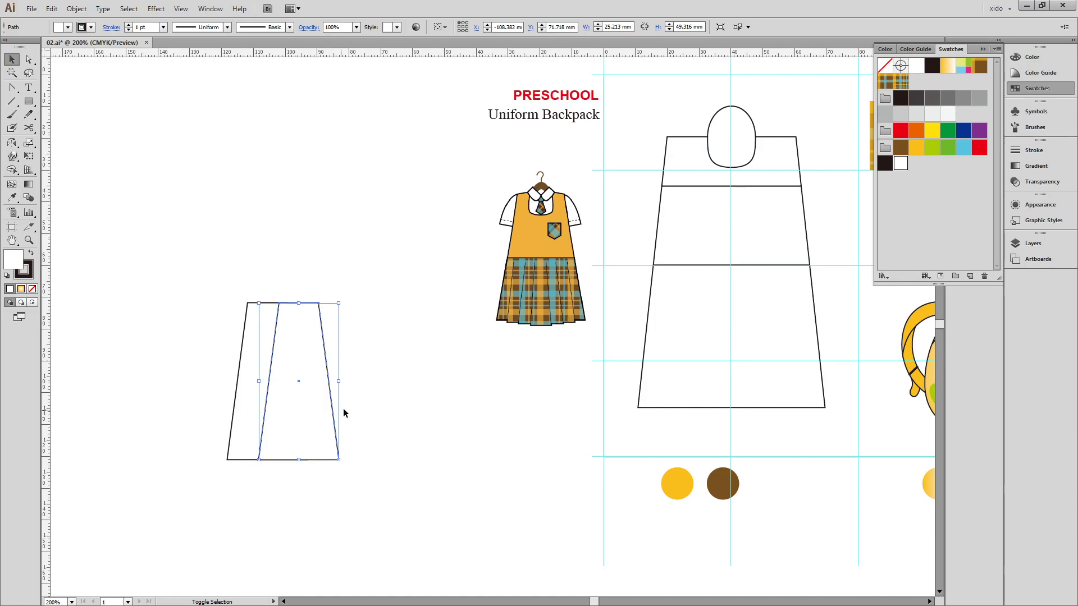
pyautogui.press('a')
pyautogui.hotkey('ctrl', 'd')
pyautogui.hotkey('ctrl', 'd')
pyautogui.keyDown('ctrl'); pyautogui.click(414, 471); pyautogui.keyUp('ctrl')
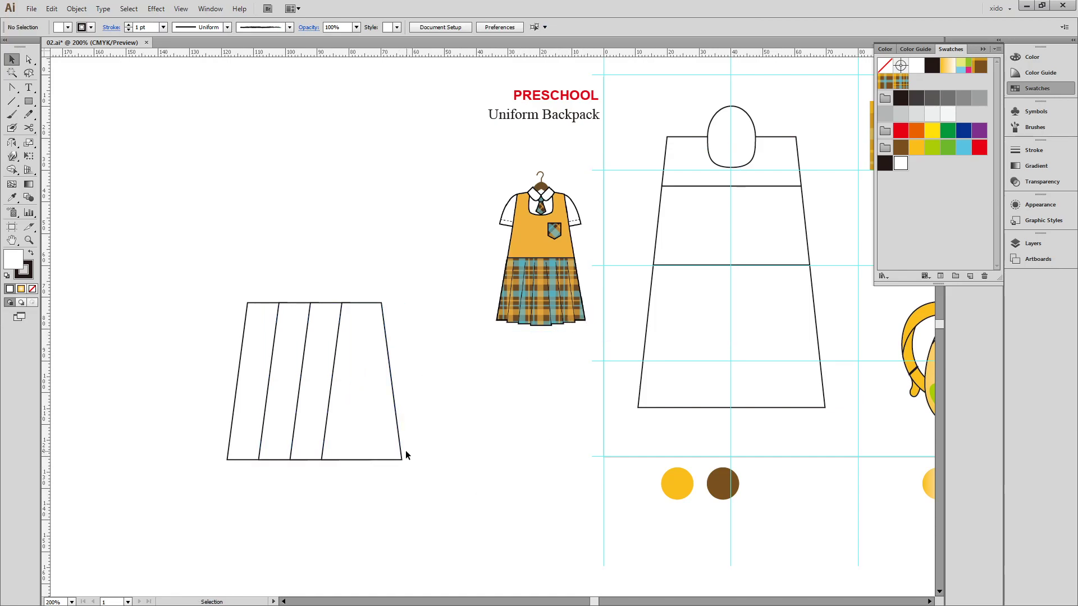
# - Stagger the three trapezoid copies upward so each sits about 3.5 mm higher than its left neighbour
pyautogui.click(397, 446)
pyautogui.hotkey('shift', 'Up')
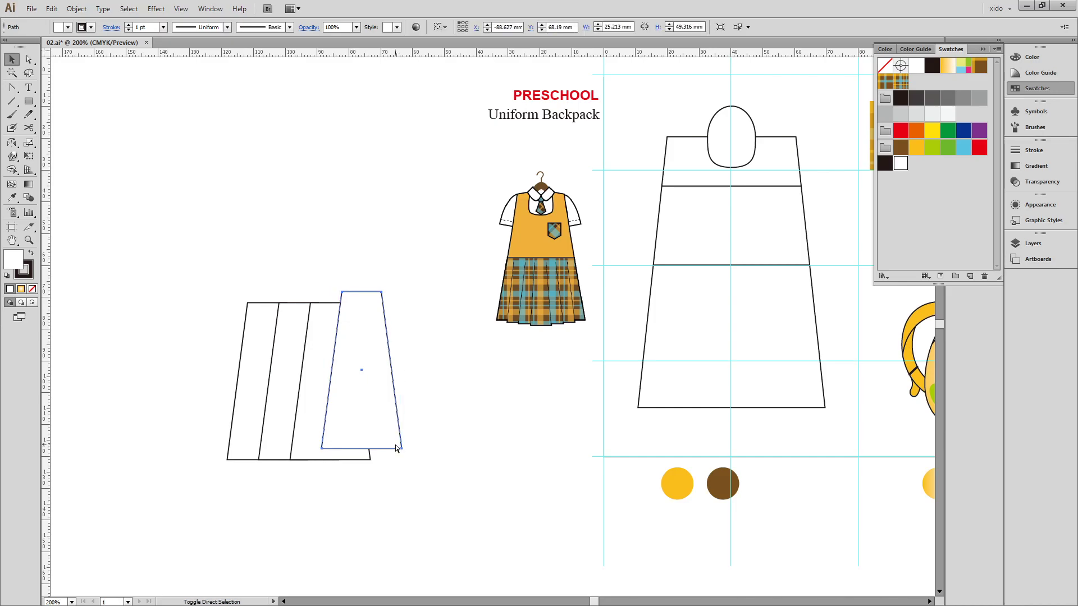
pyautogui.keyDown('shift'); pyautogui.click(361, 459); pyautogui.keyUp('shift')
pyautogui.hotkey('shift', 'Up')
pyautogui.keyDown('shift'); pyautogui.click(315, 461); pyautogui.keyUp('shift')
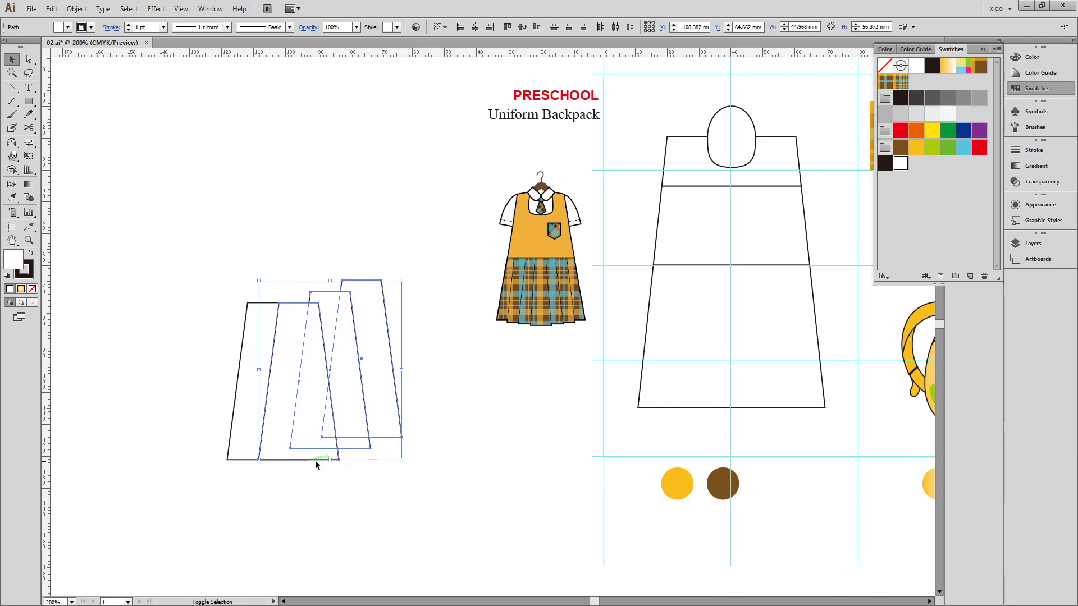
pyautogui.hotkey('shift', 'Up')
pyautogui.keyDown('shift'); pyautogui.click(303, 456); pyautogui.keyUp('shift')
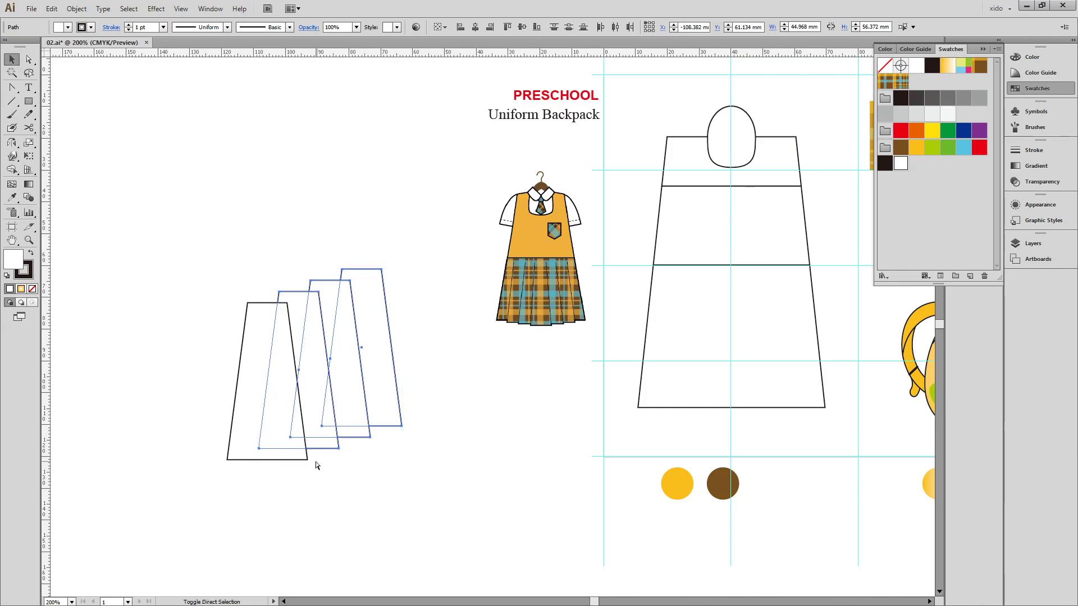
pyautogui.click(393, 467)
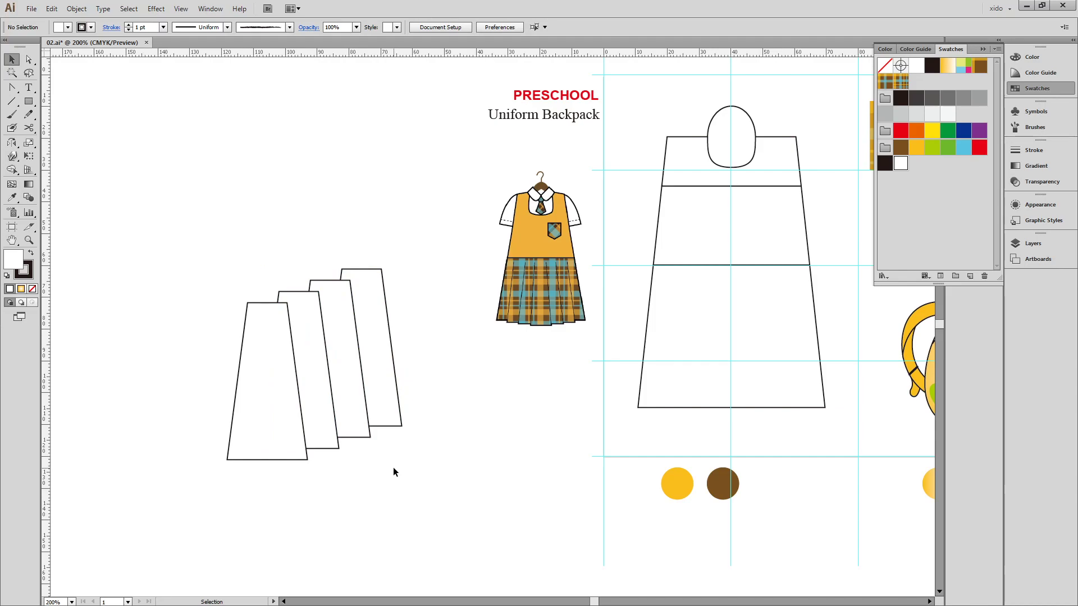
# - Reflect a copy of the three staggered trapezoids vertically about the front trapezoid's centre to mirror them on its other side
pyautogui.moveTo(393, 467); pyautogui.dragTo(505, 450)
pyautogui.moveTo(157, 161); pyautogui.dragTo(805, 443)
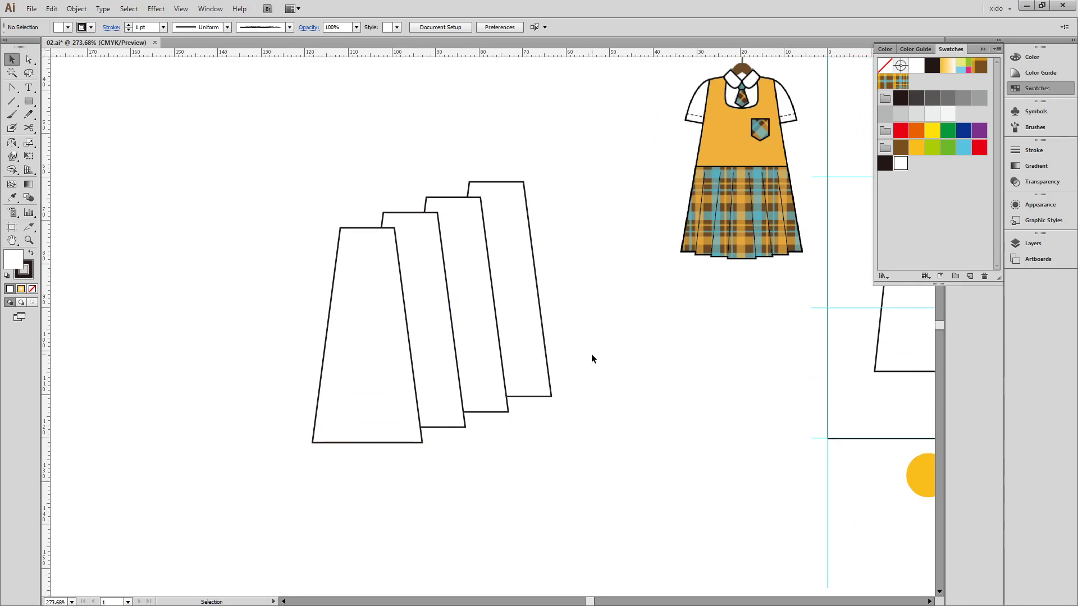
pyautogui.moveTo(623, 415); pyautogui.dragTo(438, 356)
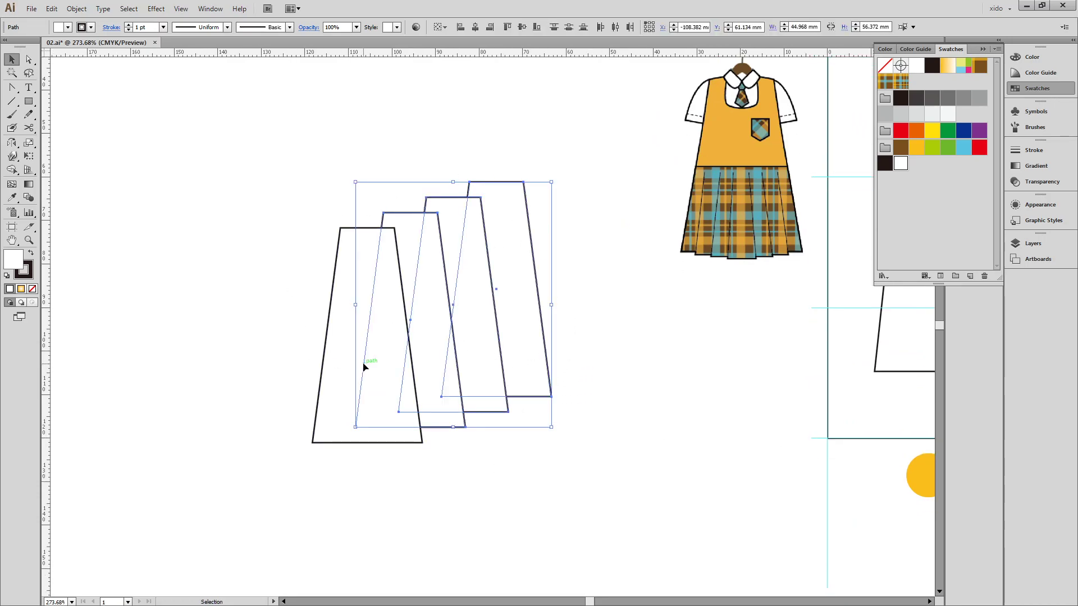
pyautogui.hotkey('ctrl', 'y')
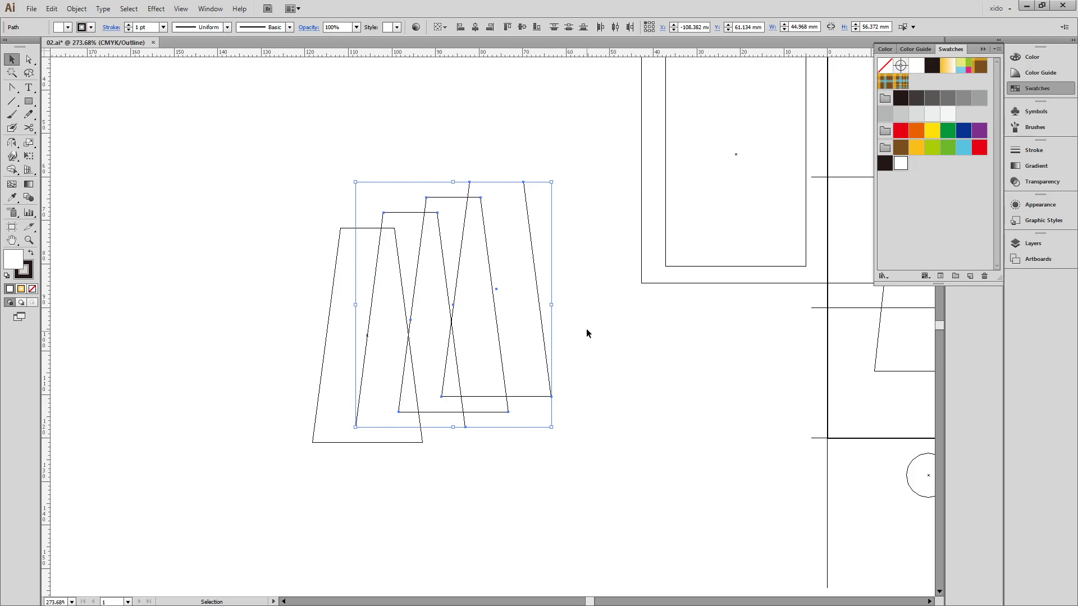
pyautogui.press('o')
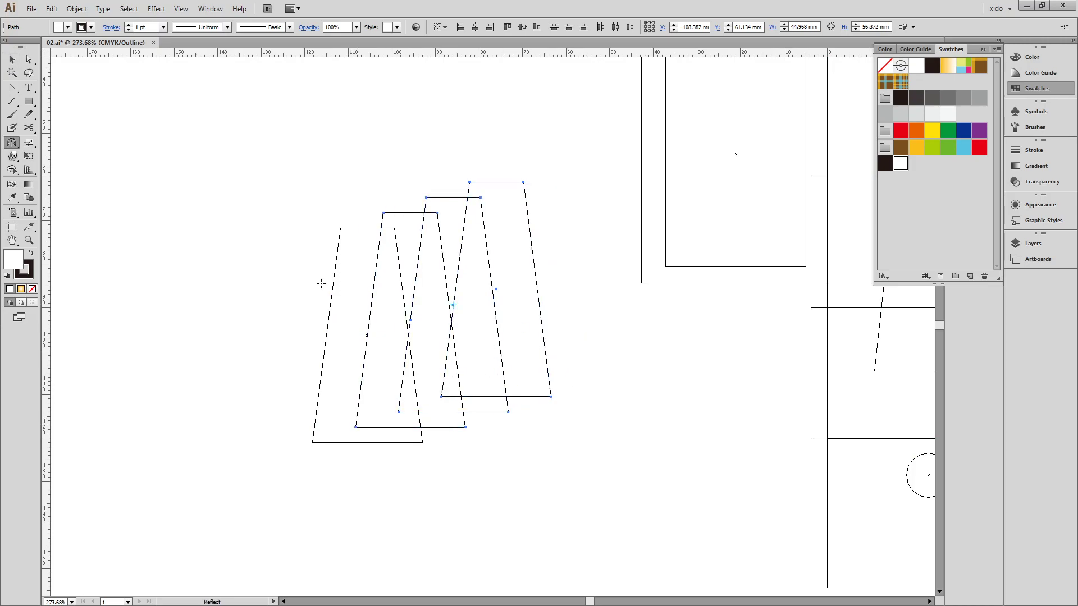
pyautogui.click(12, 143)
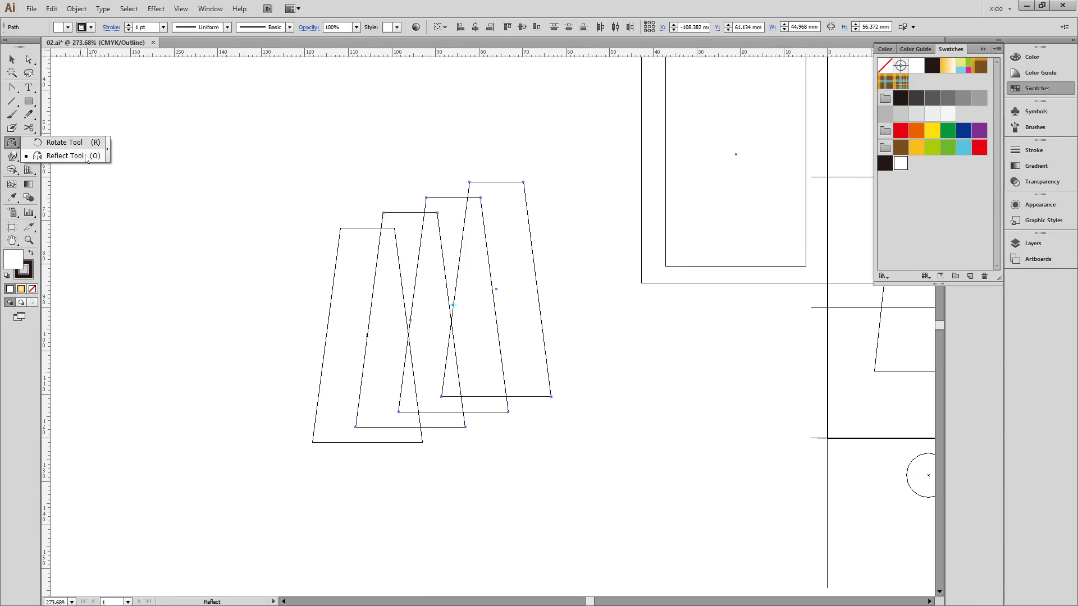
pyautogui.click(87, 158)
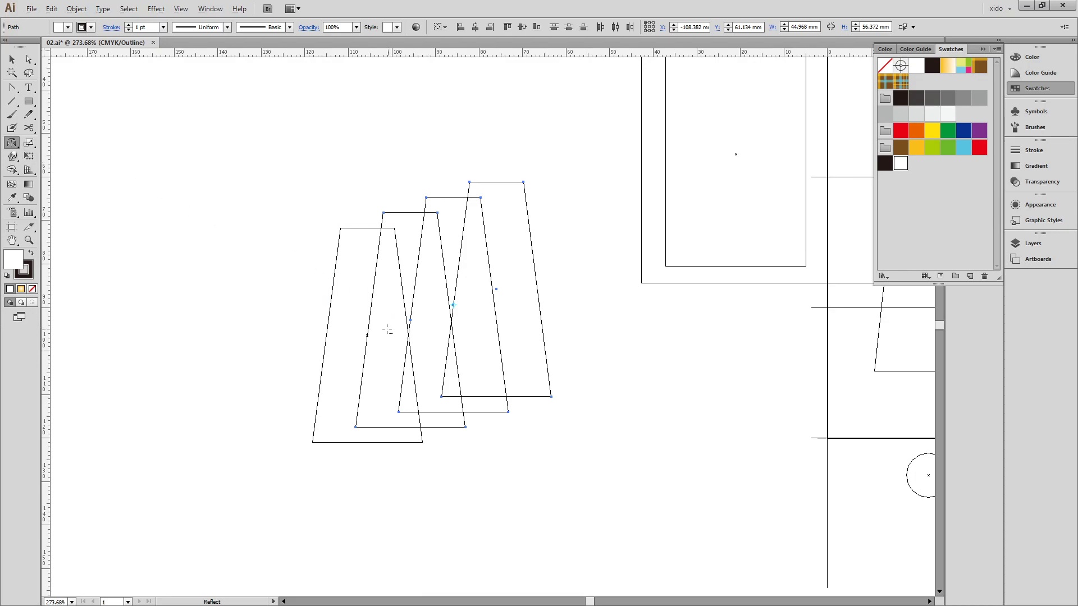
pyautogui.keyDown('alt'); pyautogui.click(364, 334); pyautogui.keyUp('alt')
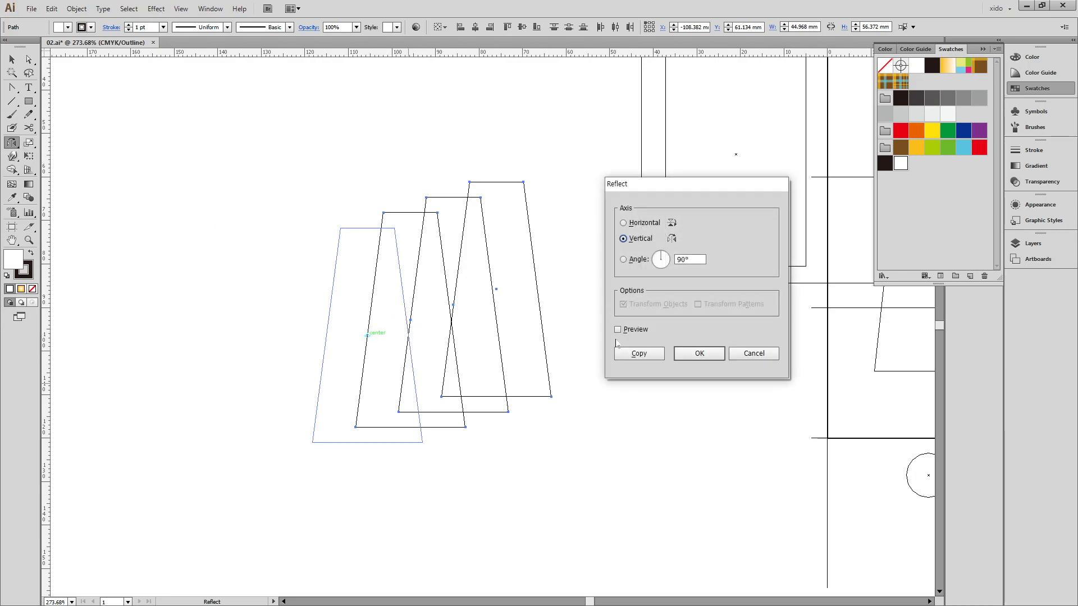
pyautogui.click(639, 358)
pyautogui.press('v')
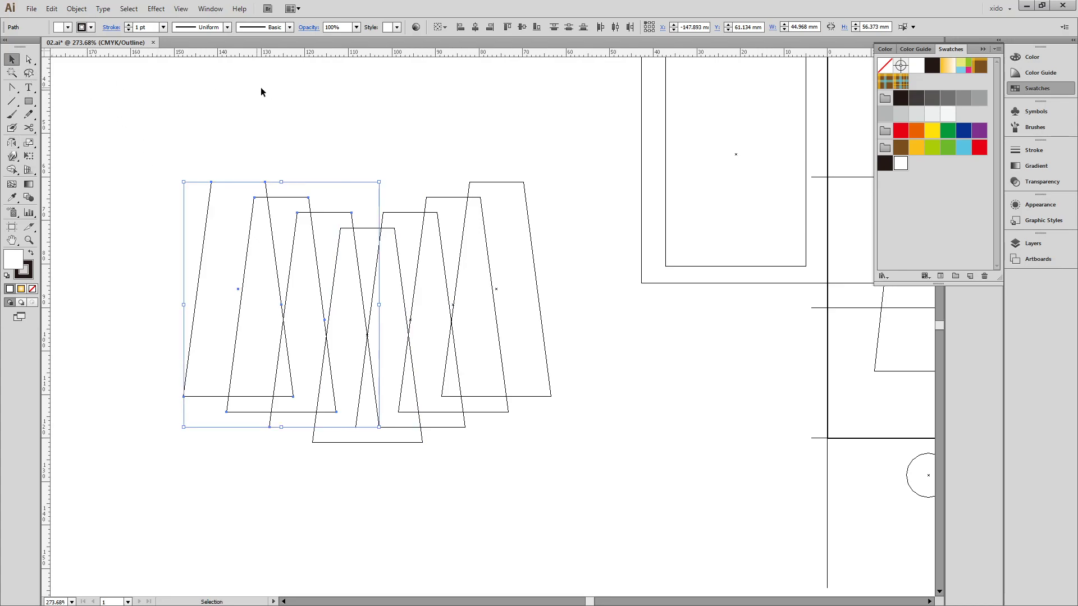
pyautogui.click(281, 88)
pyautogui.hotkey('ctrl', 'y')
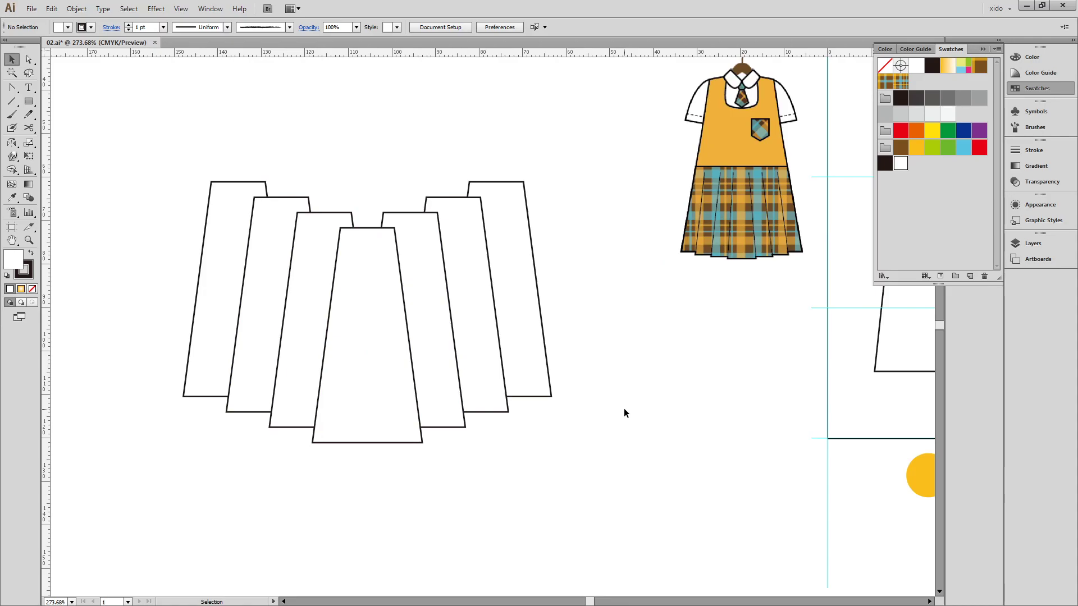
# - Select all seven trapezoid panels and place a duplicate set about 91 mm to their left
pyautogui.hscroll(-5, 625, 413)
pyautogui.moveTo(688, 432); pyautogui.dragTo(309, 310)
pyautogui.hscroll(8, 815, 281)
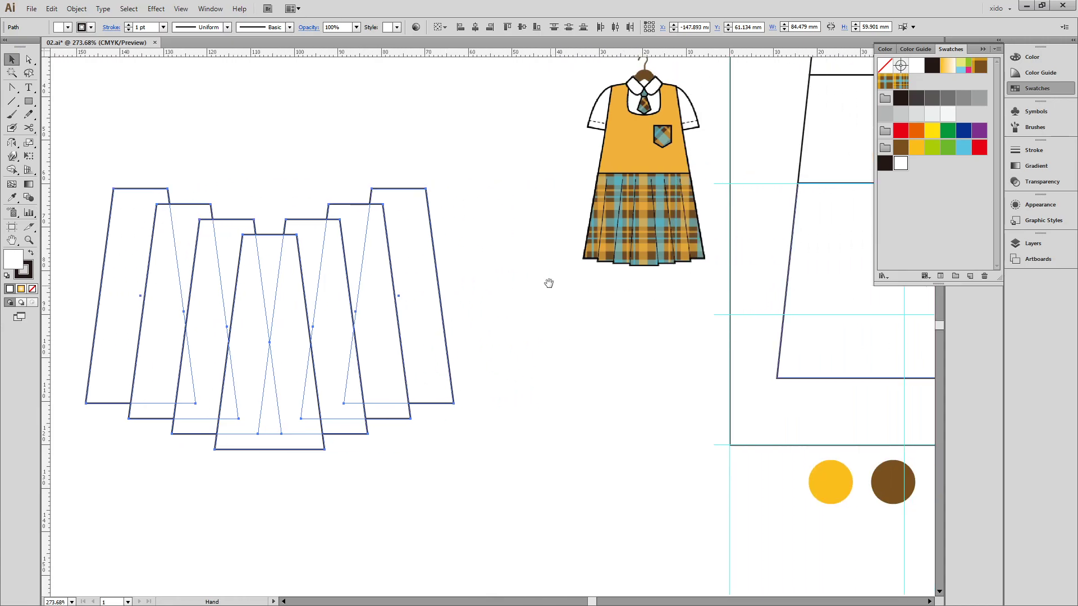
pyautogui.moveTo(593, 181); pyautogui.dragTo(782, 290)
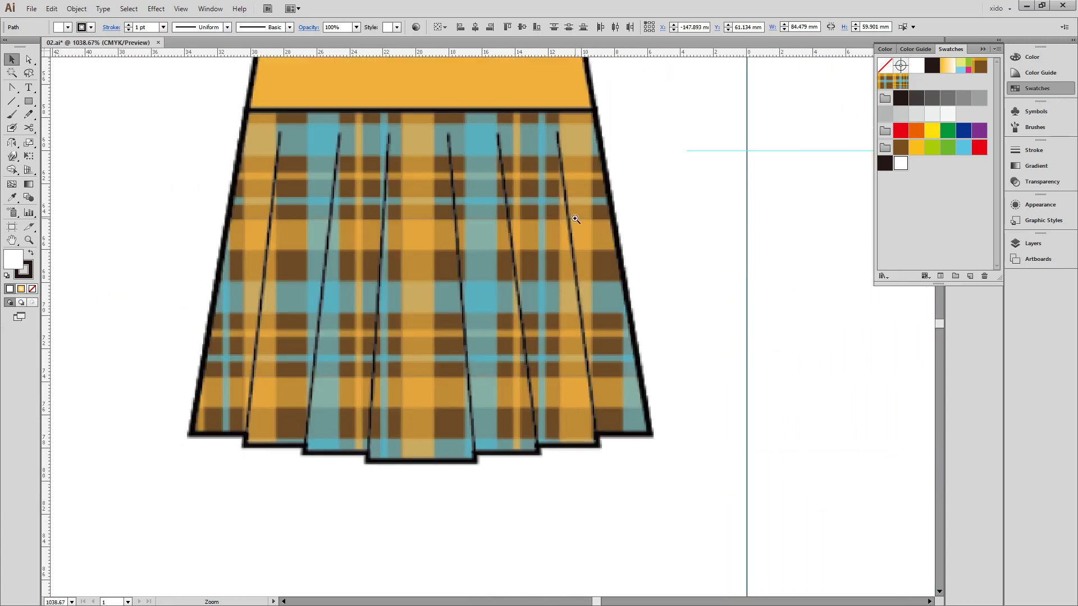
pyautogui.hotkey('ctrl', '-')
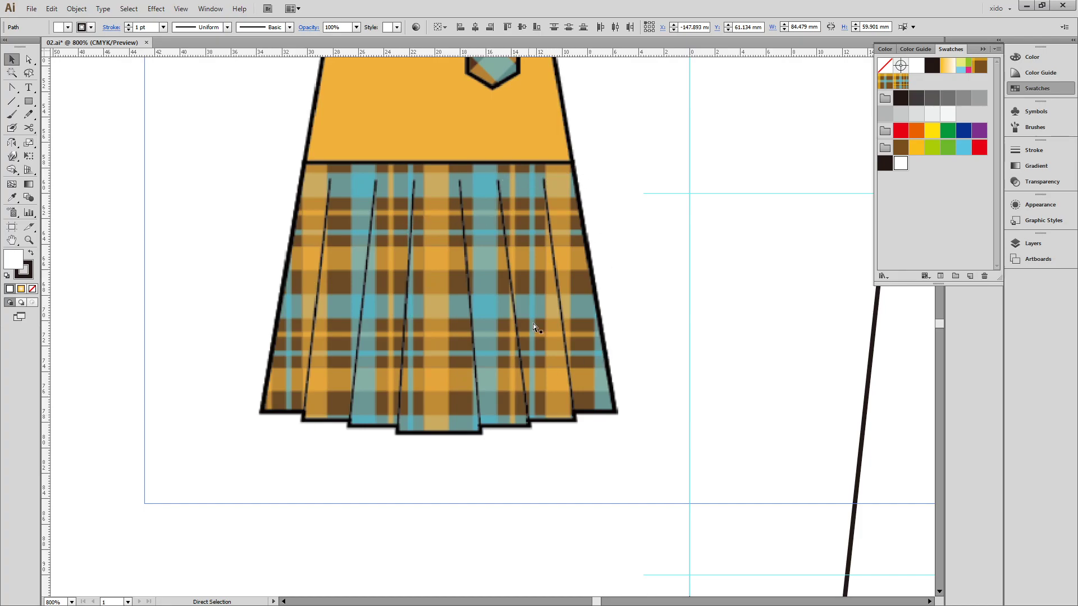
pyautogui.hotkey('ctrl', '-')
pyautogui.hotkey('ctrl', '-')
pyautogui.hotkey('ctrl', '-')
pyautogui.hotkey('ctrl', '-')
pyautogui.moveTo(332, 414); pyautogui.dragTo(247, 216)
# - Unite the seven original trapezoid panels into a single skirt outline
pyautogui.hotkey('ctrl', 'space')
pyautogui.moveTo(293, 122); pyautogui.dragTo(575, 316)
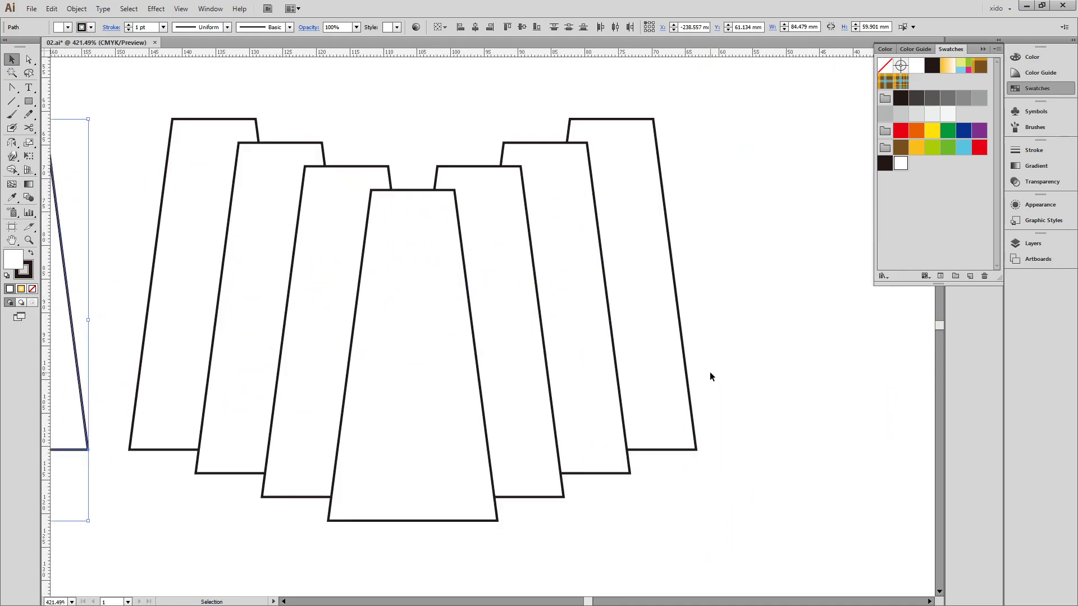
pyautogui.moveTo(735, 353); pyautogui.dragTo(224, 119)
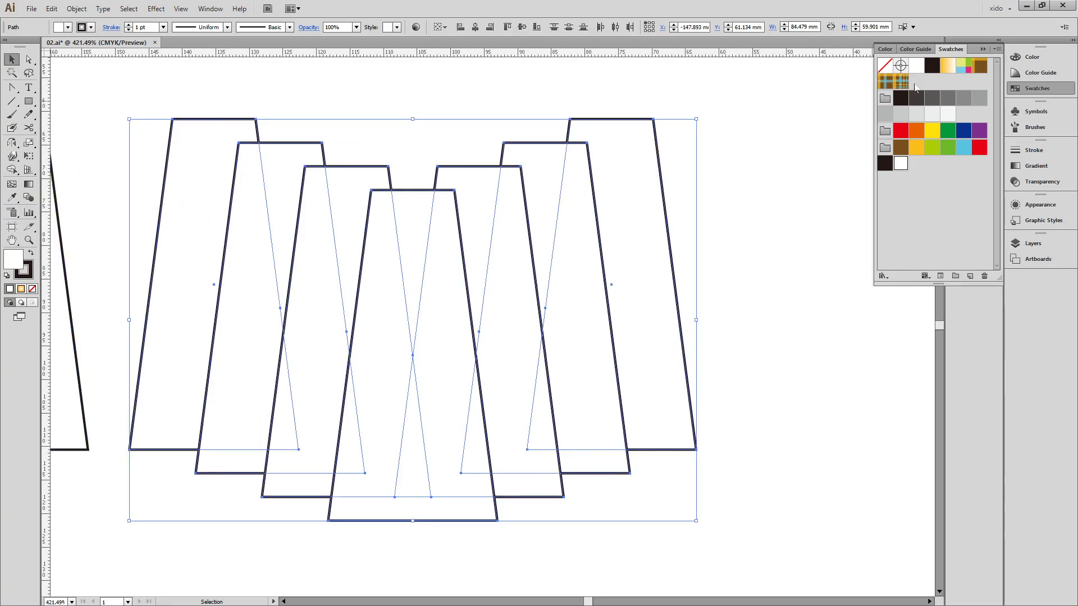
pyautogui.click(1023, 93)
pyautogui.click(964, 76)
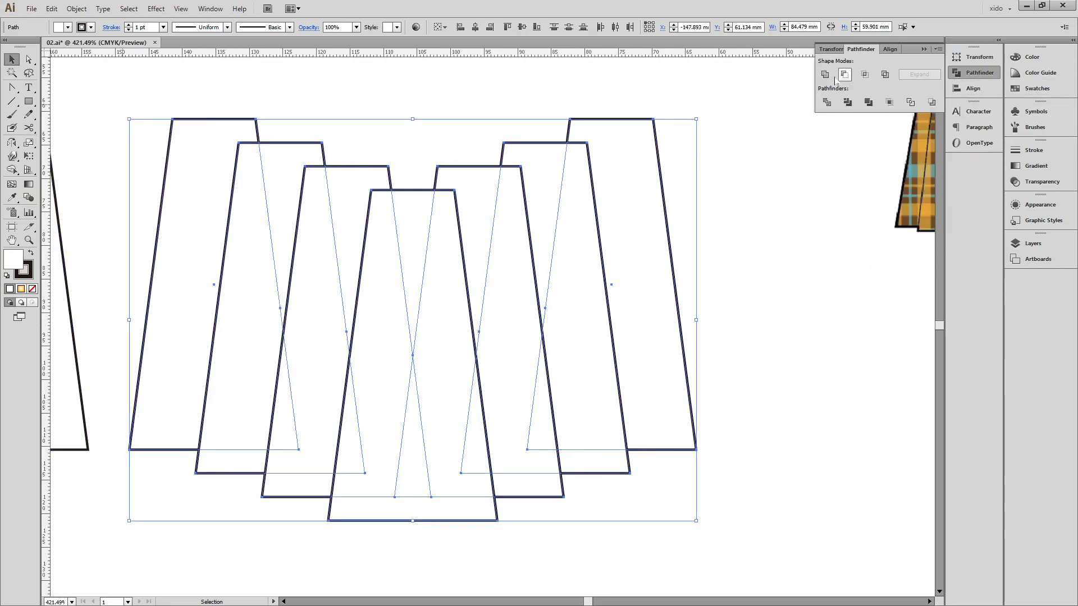
pyautogui.click(826, 75)
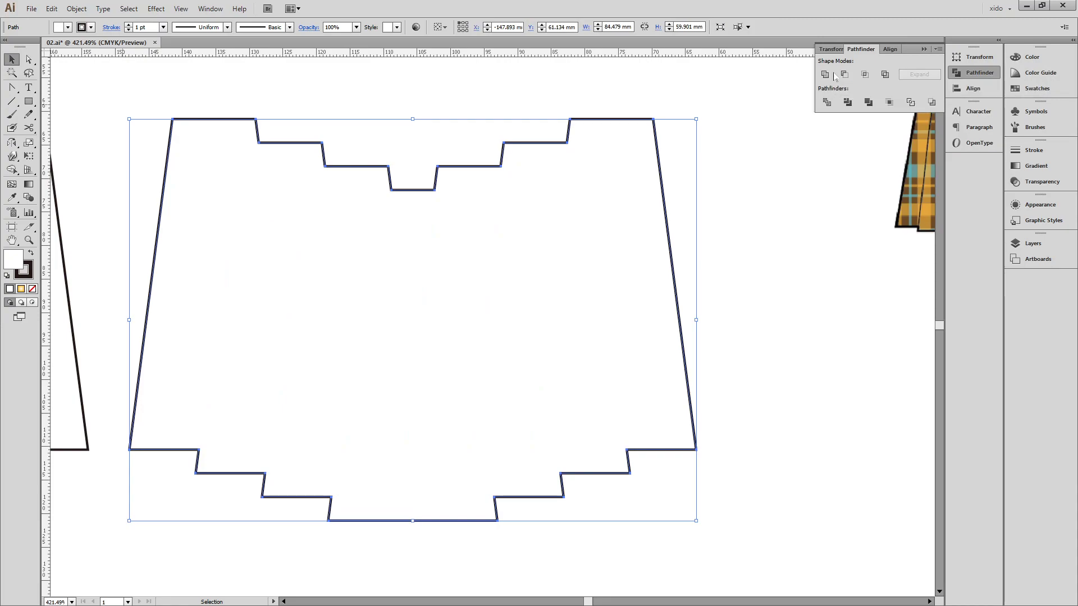
# - Try deleting the inner stepped anchors along the skirt outline's upper edge and joining the open ends, and undo both
pyautogui.moveTo(861, 185); pyautogui.dragTo(515, 279)
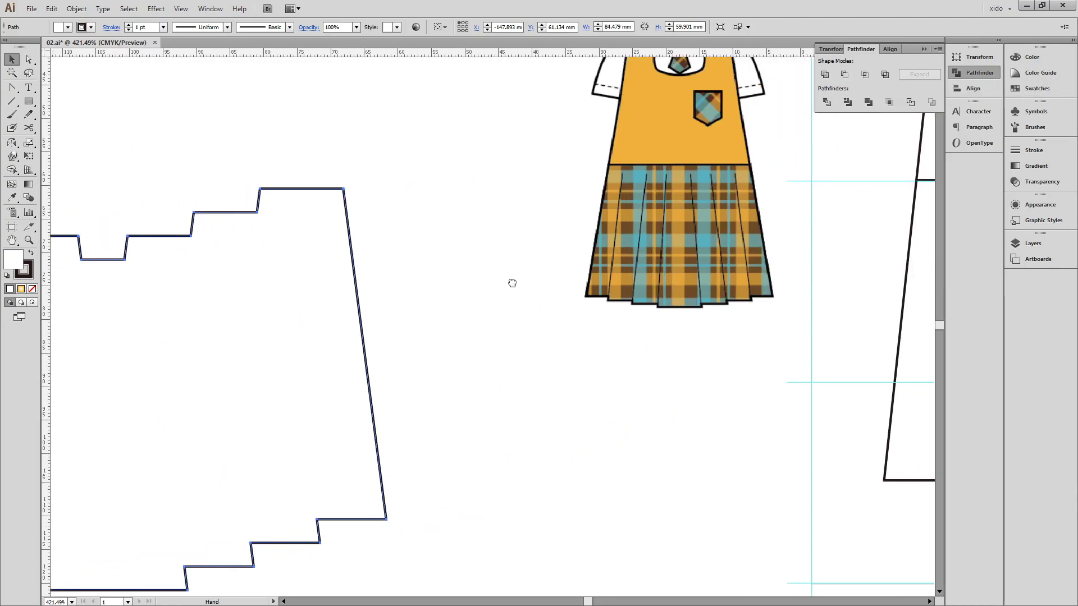
pyautogui.hscroll(-8, 594, 194)
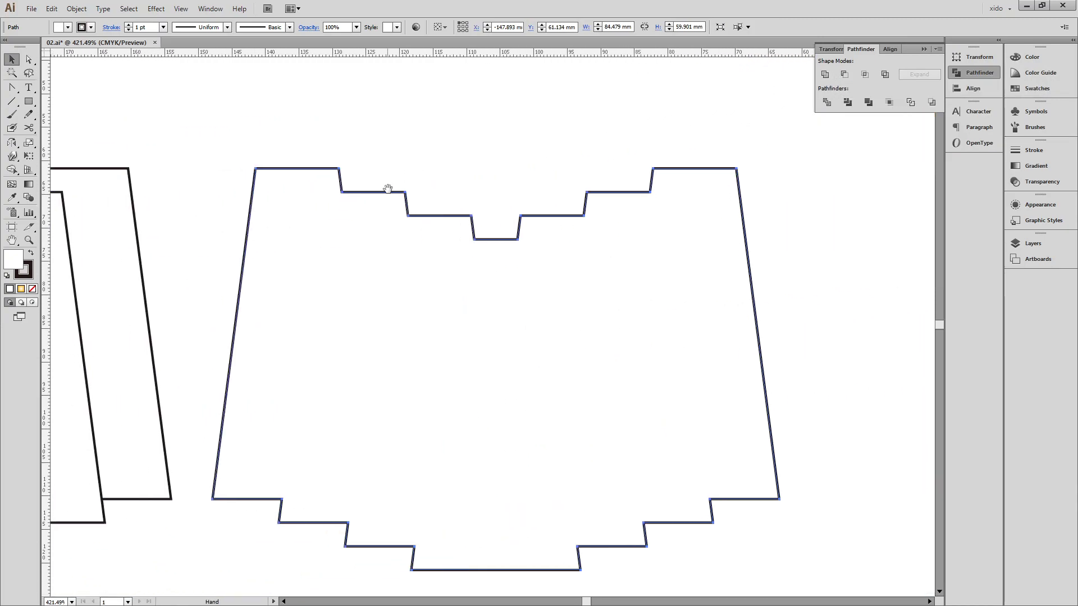
pyautogui.press('a')
pyautogui.moveTo(324, 138); pyautogui.dragTo(670, 263)
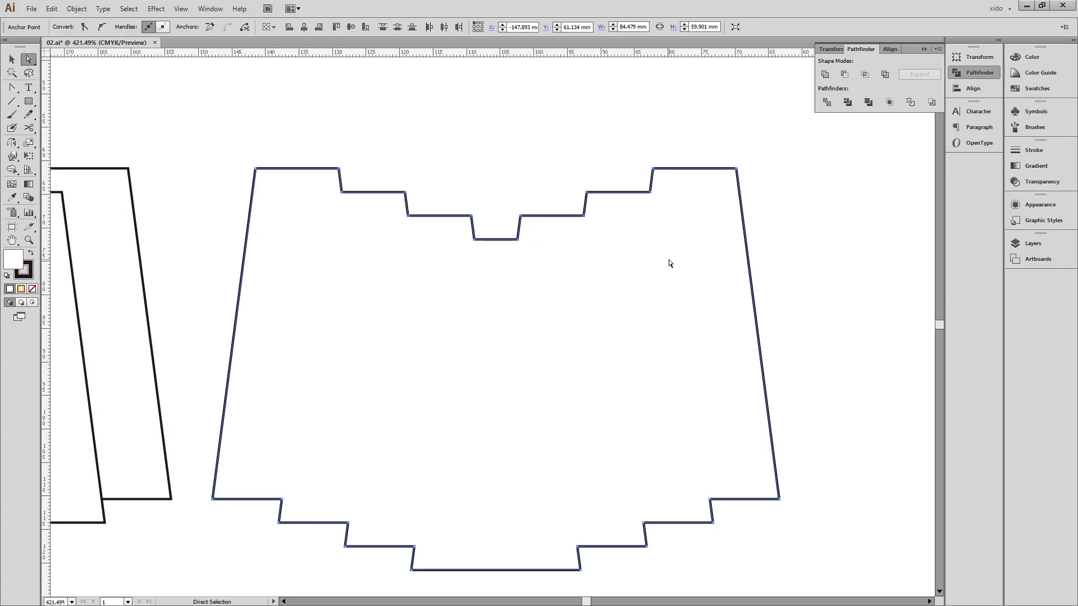
pyautogui.press('Delete')
pyautogui.hotkey('ctrl', 'j')
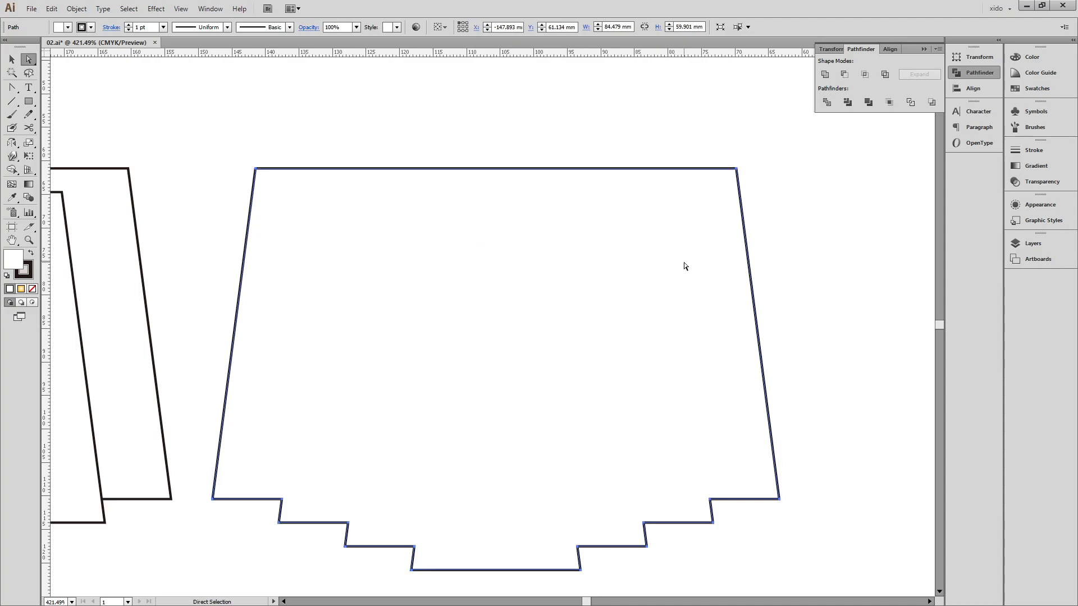
pyautogui.hotkey('ctrl', 'z')
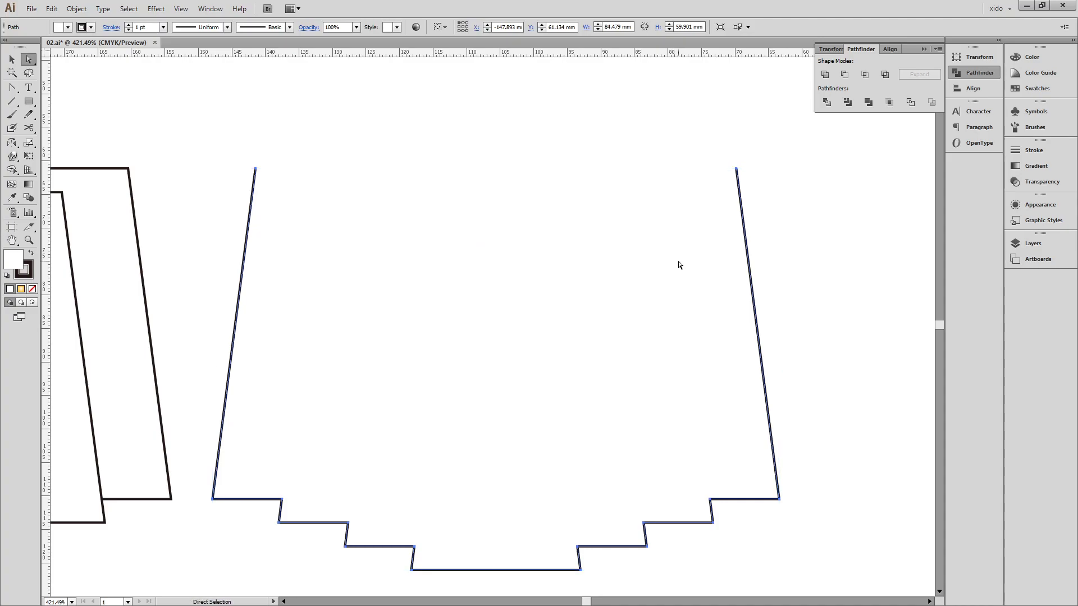
pyautogui.hotkey('ctrl', 'z')
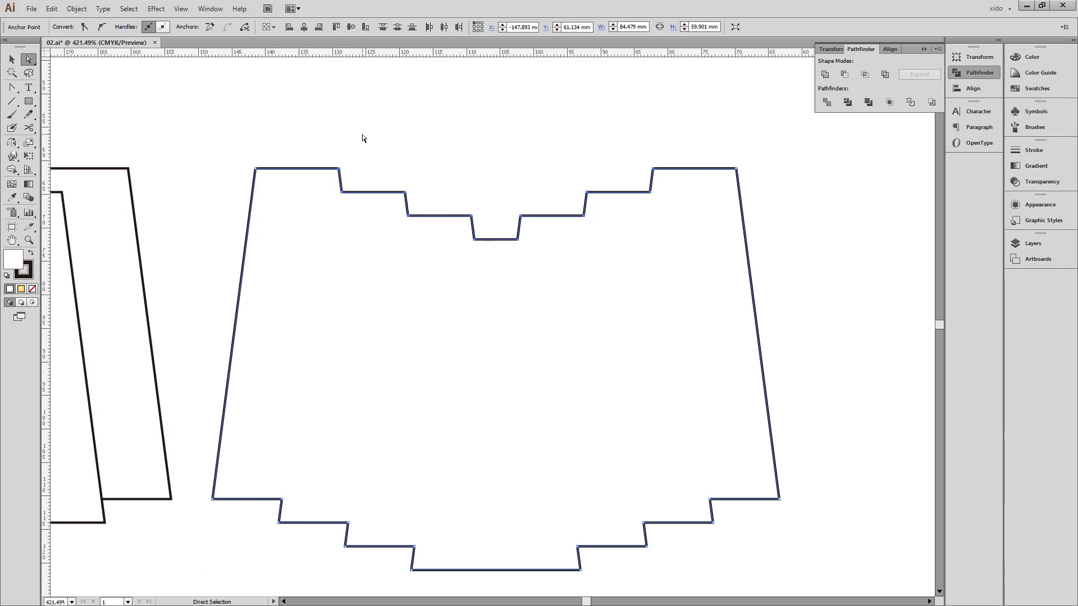
# - Remove the inner stepped anchors along the skirt outline's upper edge without opening the path, making that edge one straight line
pyautogui.moveTo(305, 110); pyautogui.dragTo(693, 284)
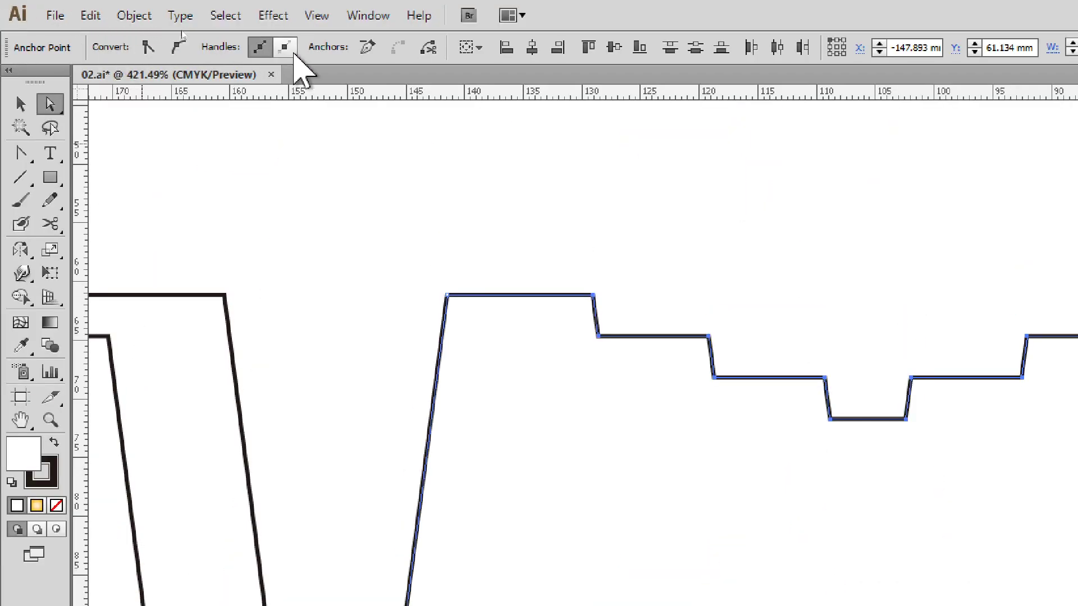
pyautogui.click(375, 48)
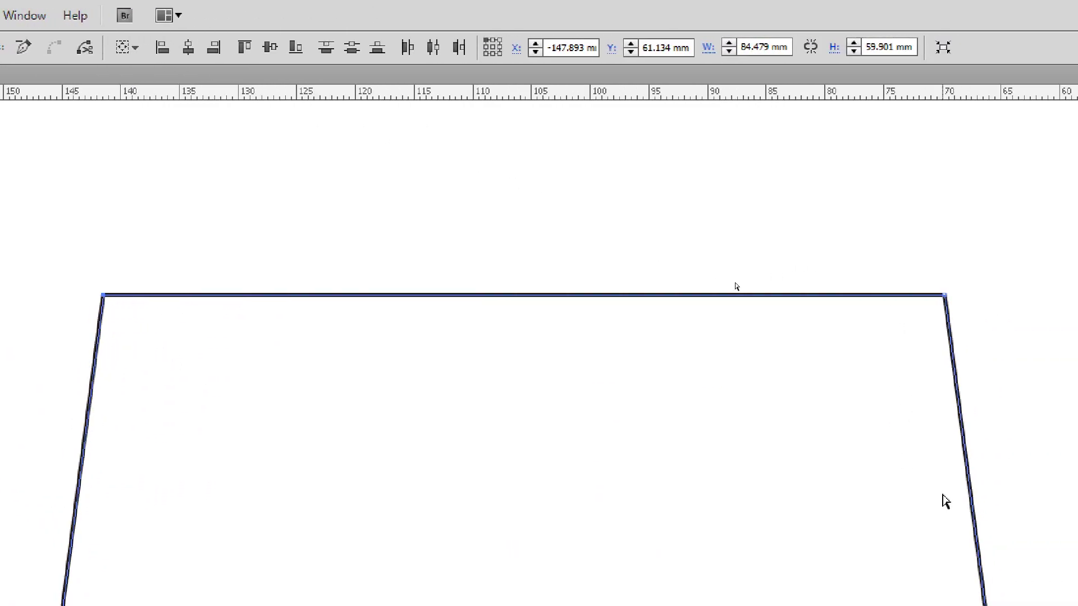
pyautogui.press('v')
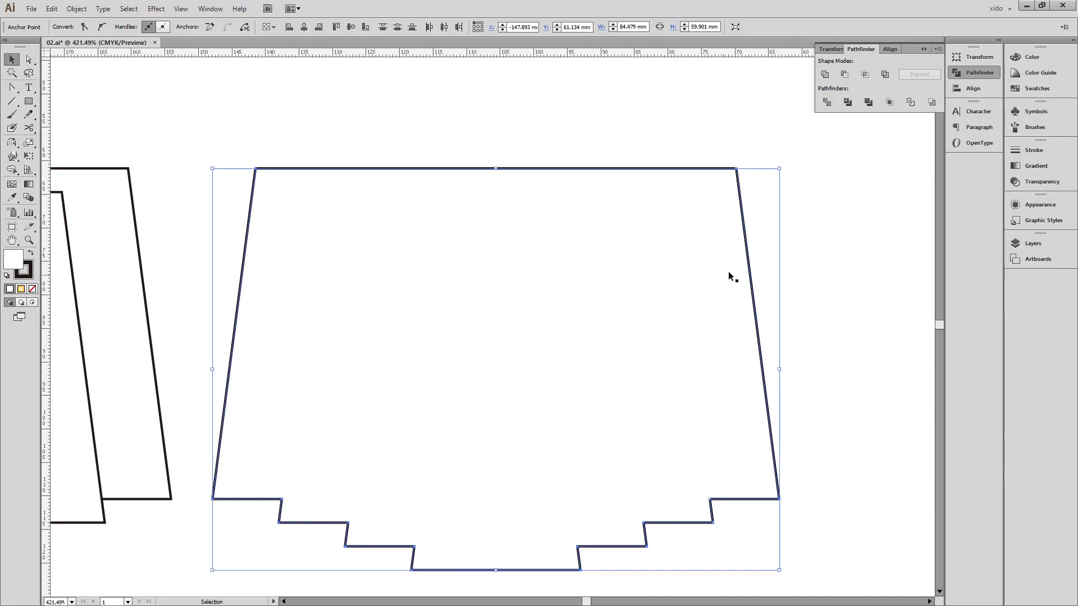
pyautogui.click(797, 305)
pyautogui.hotkey('ctrl', '-')
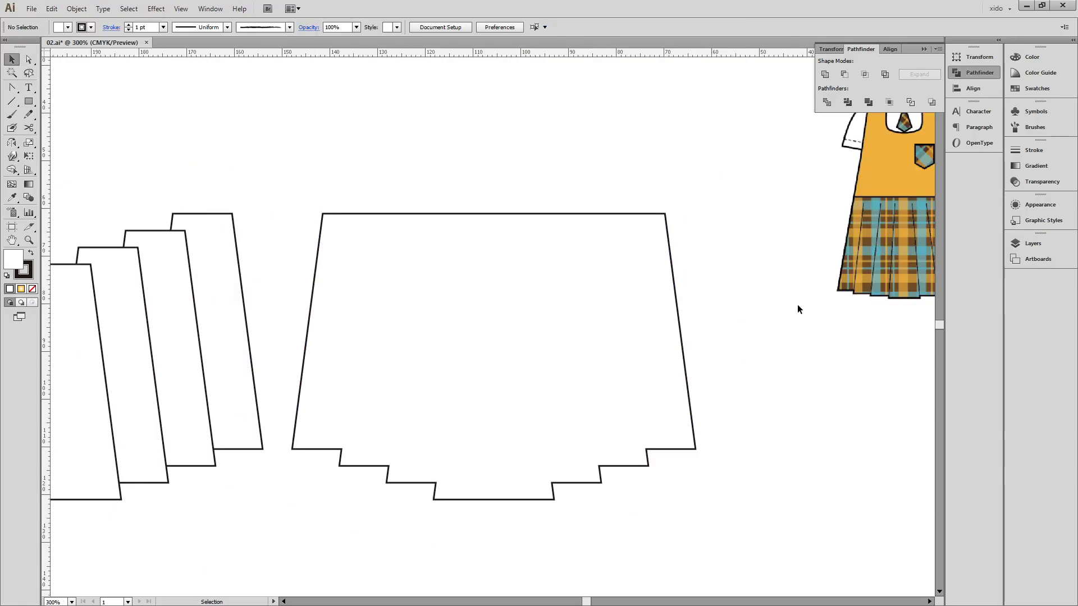
# - Examine the pleat lines on the reference uniform's skirt and compare them with the duplicated panels
pyautogui.moveTo(230, 337); pyautogui.dragTo(583, 310)
pyautogui.click(479, 308)
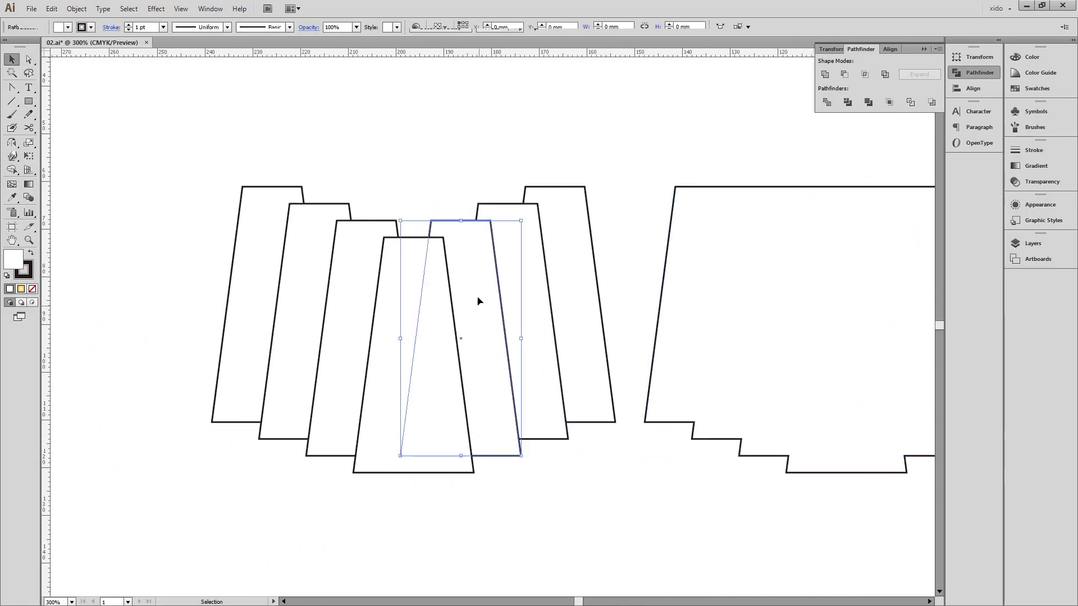
pyautogui.hscroll(8, 426, 397)
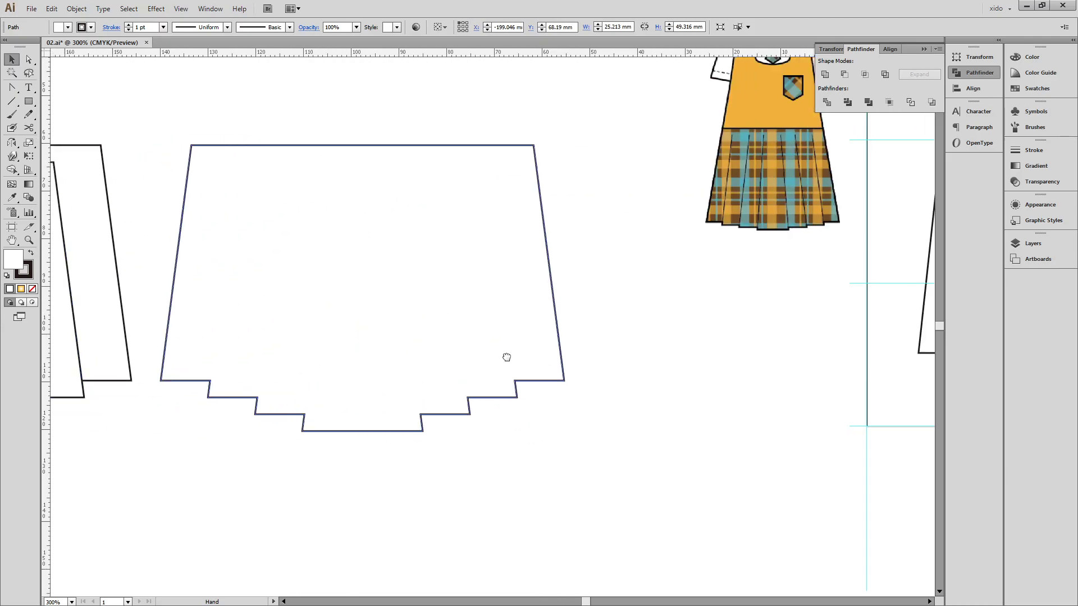
pyautogui.hscroll(1, 509, 357)
pyautogui.hscroll(2, 762, 246)
pyautogui.moveTo(548, 136); pyautogui.dragTo(754, 308)
pyautogui.hscroll(-2, 559, 201)
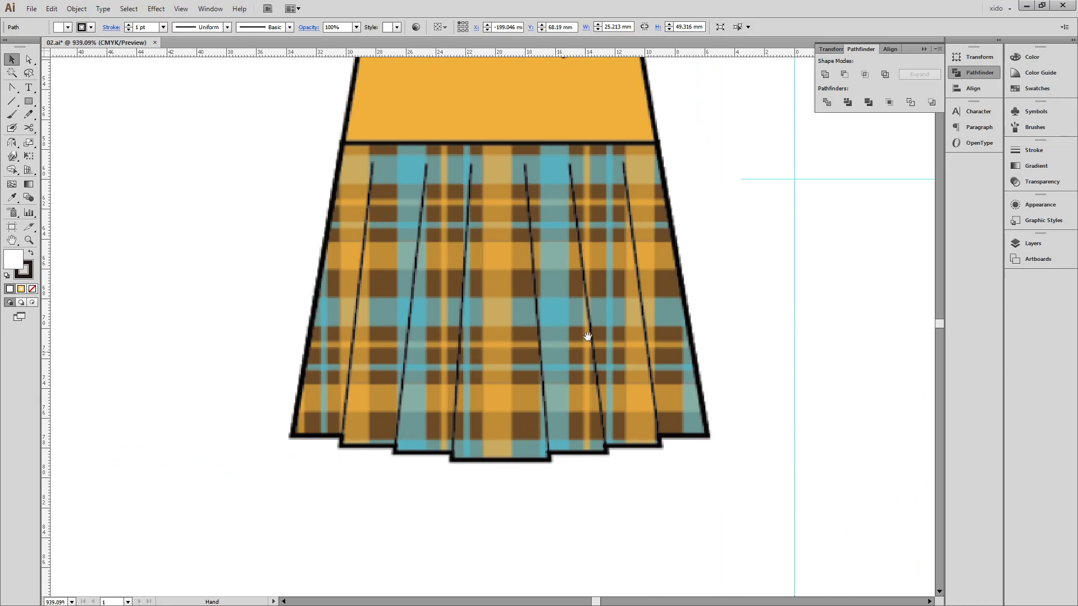
pyautogui.hotkey('ctrl', '-')
pyautogui.hotkey('ctrl', '-')
pyautogui.hotkey('ctrl', '-')
pyautogui.hotkey('ctrl', '-')
pyautogui.hotkey('ctrl', '-')
# - Try removing the fill from all seven duplicated trapezoid panels, and undo it
pyautogui.moveTo(246, 369); pyautogui.dragTo(633, 287)
pyautogui.click(183, 181)
pyautogui.moveTo(135, 169); pyautogui.dragTo(510, 450)
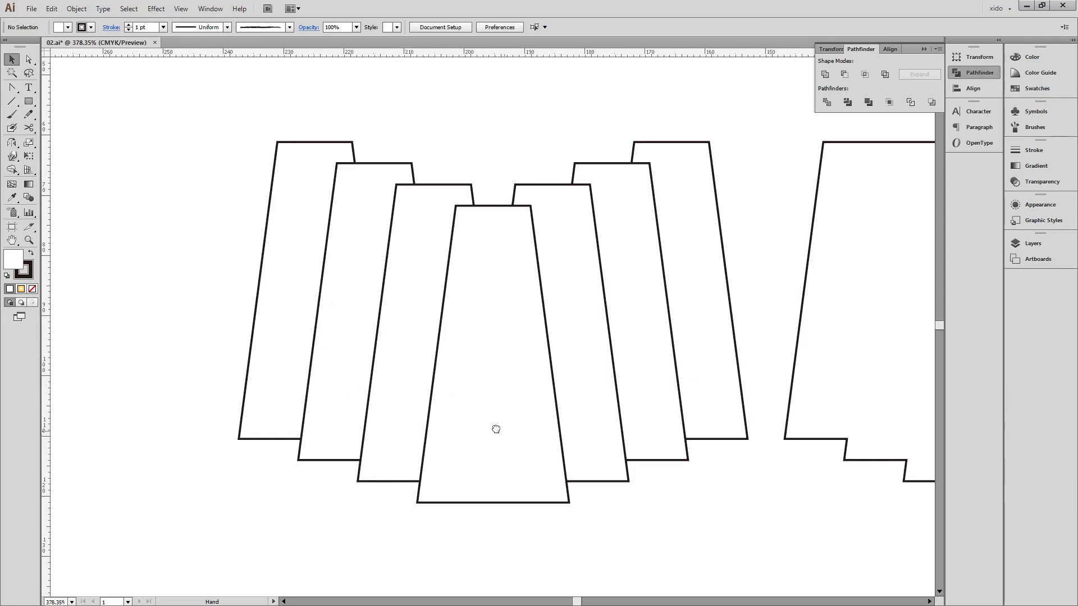
pyautogui.click(419, 426)
pyautogui.moveTo(144, 114); pyautogui.dragTo(617, 264)
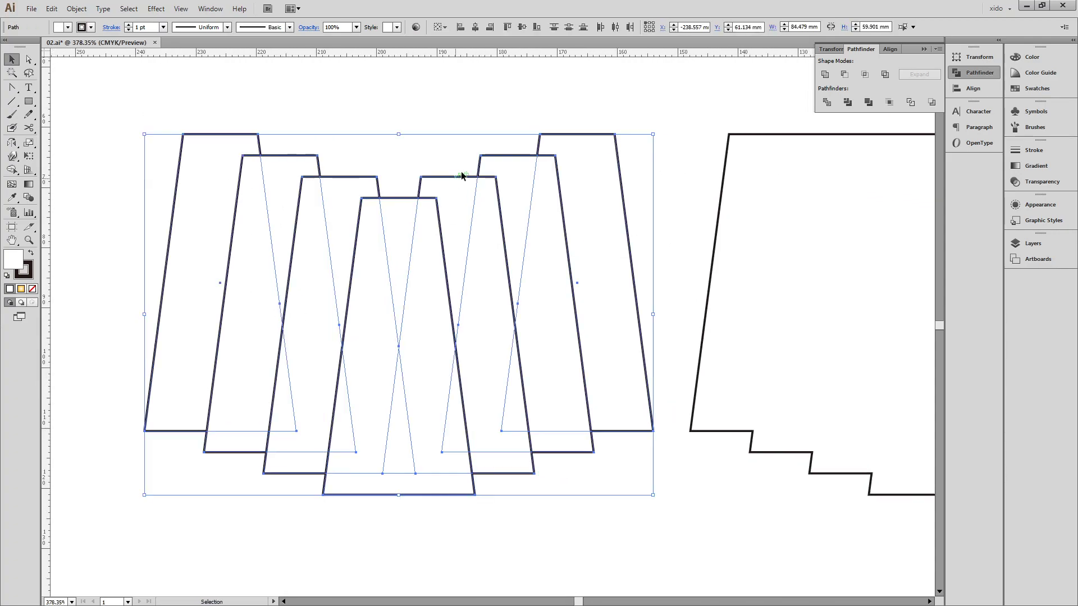
pyautogui.click(32, 289)
pyautogui.click(322, 110)
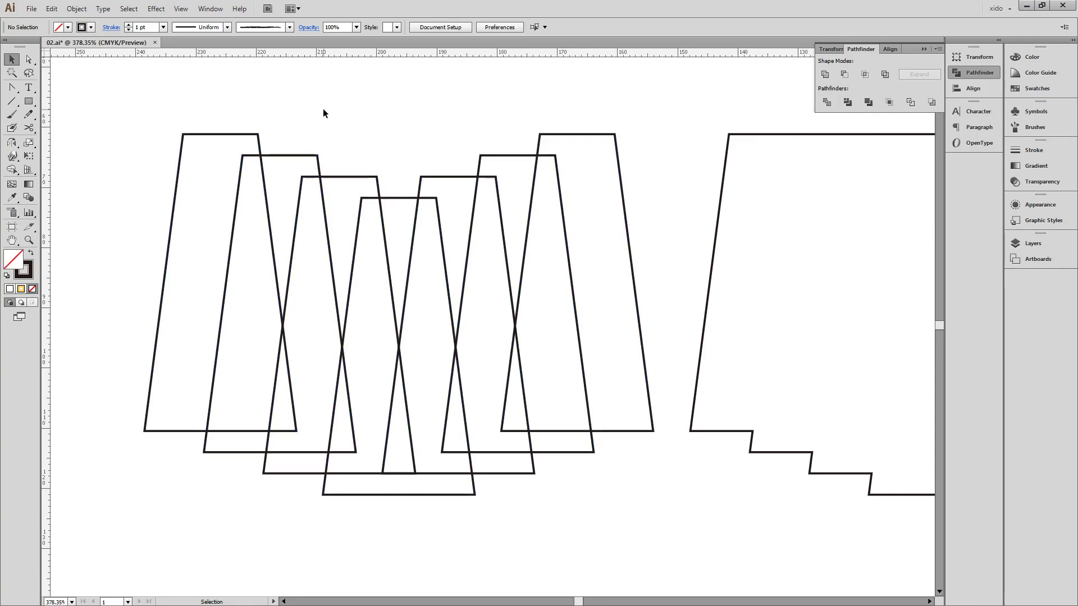
pyautogui.hotkey('ctrl', 'z')
pyautogui.click(322, 111)
# - Delete the top edge segments of all seven duplicated trapezoid panels
pyautogui.press('a')
pyautogui.moveTo(185, 106); pyautogui.dragTo(281, 160)
pyautogui.press('Delete')
pyautogui.press('Delete')
pyautogui.moveTo(347, 163); pyautogui.dragTo(335, 194)
pyautogui.press('Delete')
pyautogui.moveTo(404, 183); pyautogui.dragTo(397, 207)
pyautogui.press('Delete')
pyautogui.moveTo(449, 169); pyautogui.dragTo(461, 190)
pyautogui.press('Delete')
pyautogui.moveTo(497, 141); pyautogui.dragTo(523, 167)
pyautogui.press('Delete')
pyautogui.moveTo(556, 123); pyautogui.dragTo(580, 153)
pyautogui.press('Delete')
pyautogui.click(644, 157)
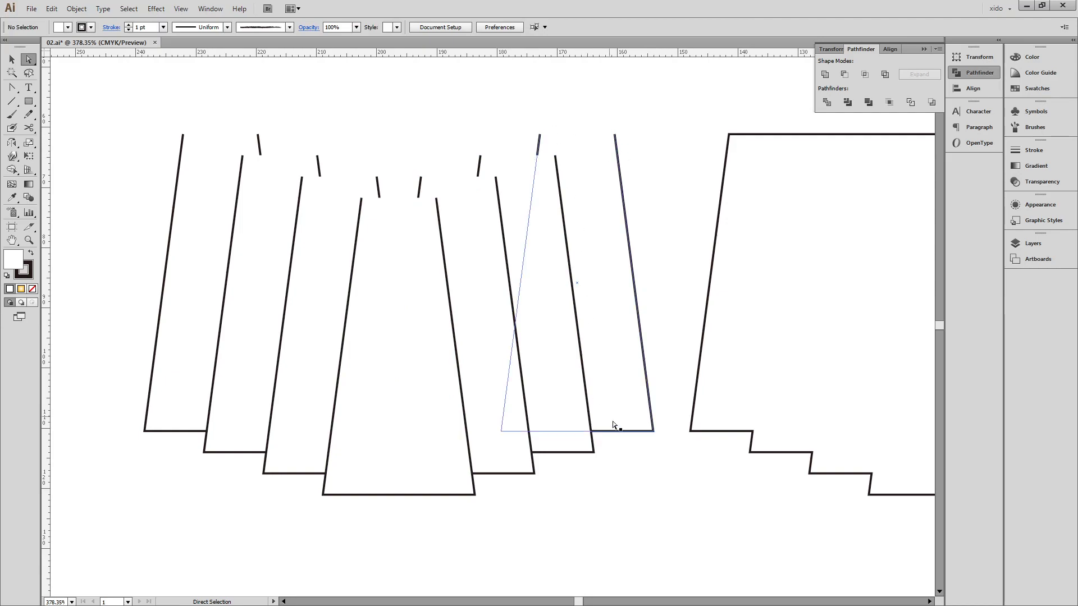
# - Delete the bottom edge segments of all seven duplicated panels, keeping only their slanted side lines
pyautogui.moveTo(631, 452); pyautogui.dragTo(614, 413)
pyautogui.press('Delete')
pyautogui.moveTo(570, 444); pyautogui.dragTo(491, 462)
pyautogui.press('Delete')
pyautogui.press('Delete')
pyautogui.moveTo(409, 517); pyautogui.dragTo(365, 484)
pyautogui.press('Delete')
pyautogui.moveTo(301, 500); pyautogui.dragTo(203, 438)
pyautogui.press('Delete')
pyautogui.press('Delete')
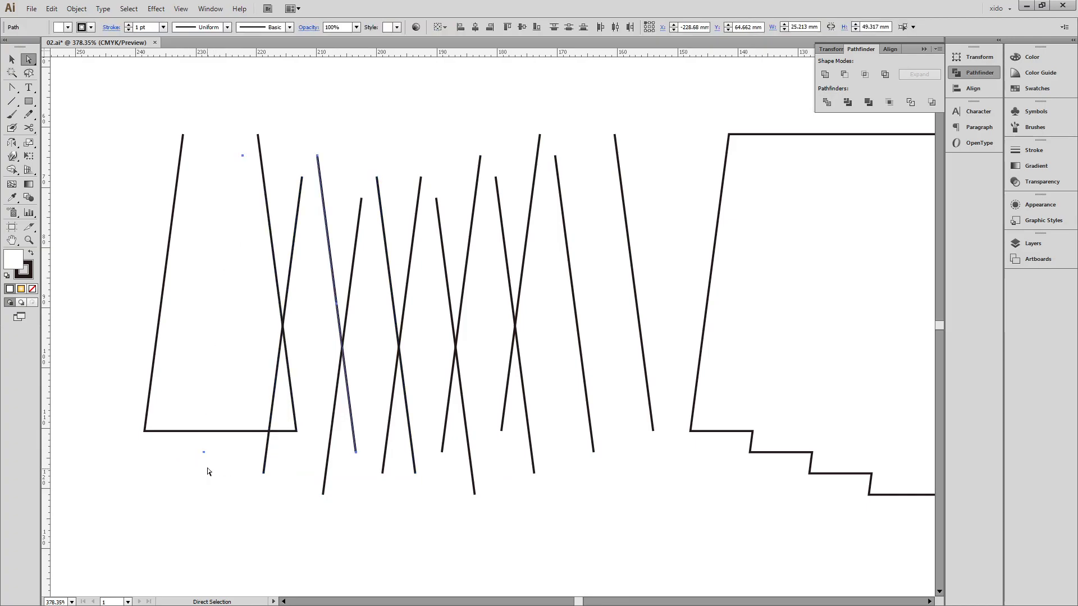
pyautogui.hotkey('ctrl', 'j')
pyautogui.moveTo(174, 457); pyautogui.dragTo(159, 427)
pyautogui.press('Delete')
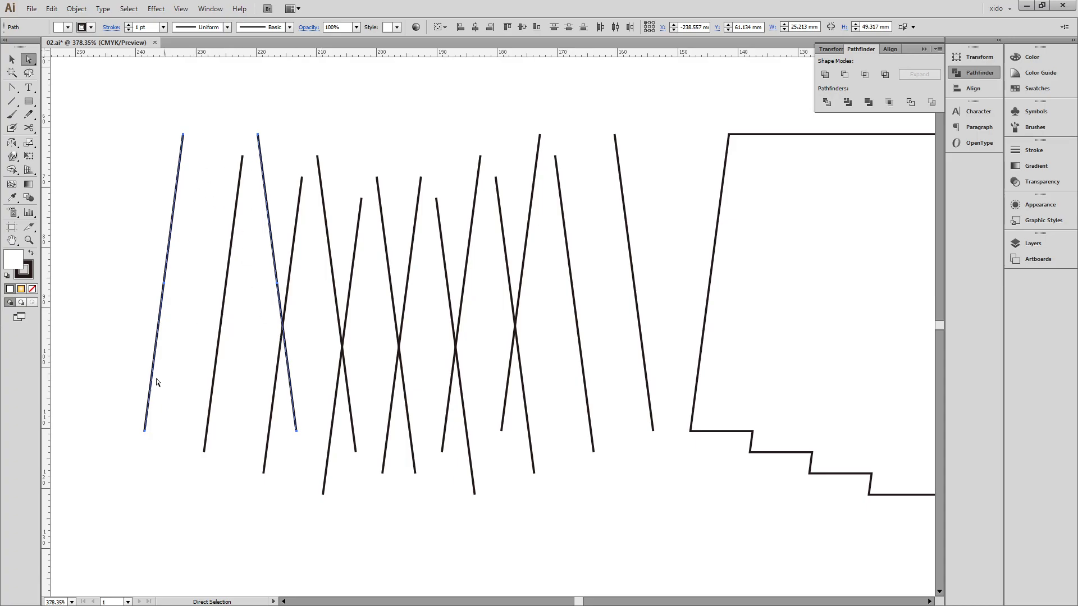
# - Delete the six slanted lines that cross between the panels, keeping only the outward-flaring lines on each side
pyautogui.click(550, 533)
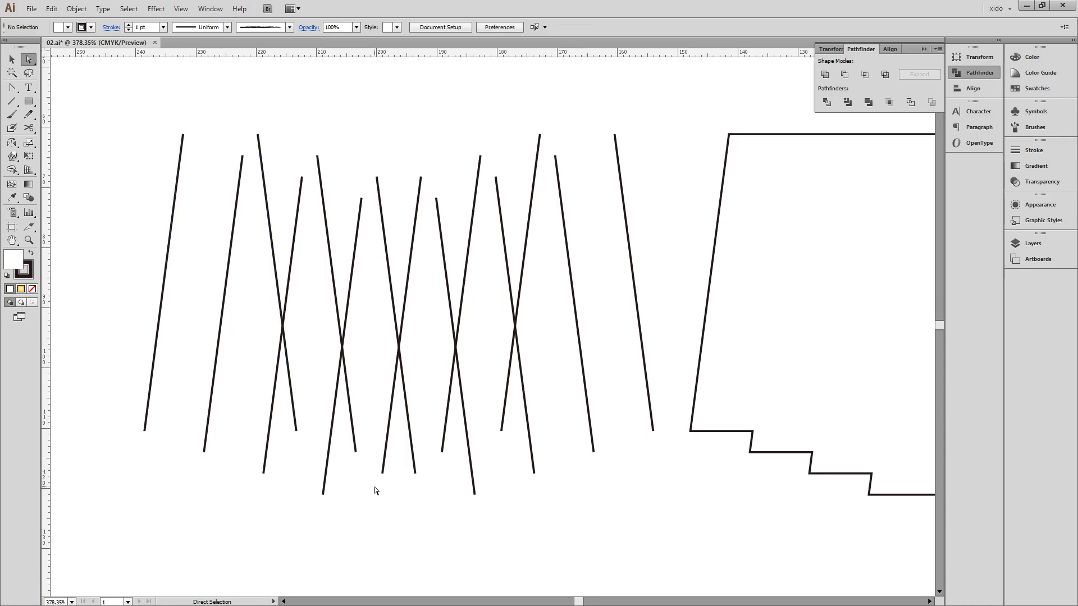
pyautogui.moveTo(556, 145); pyautogui.dragTo(466, 128)
pyautogui.moveTo(491, 168); pyautogui.dragTo(462, 149)
pyautogui.moveTo(436, 186); pyautogui.dragTo(292, 143)
pyautogui.moveTo(283, 147); pyautogui.dragTo(256, 127)
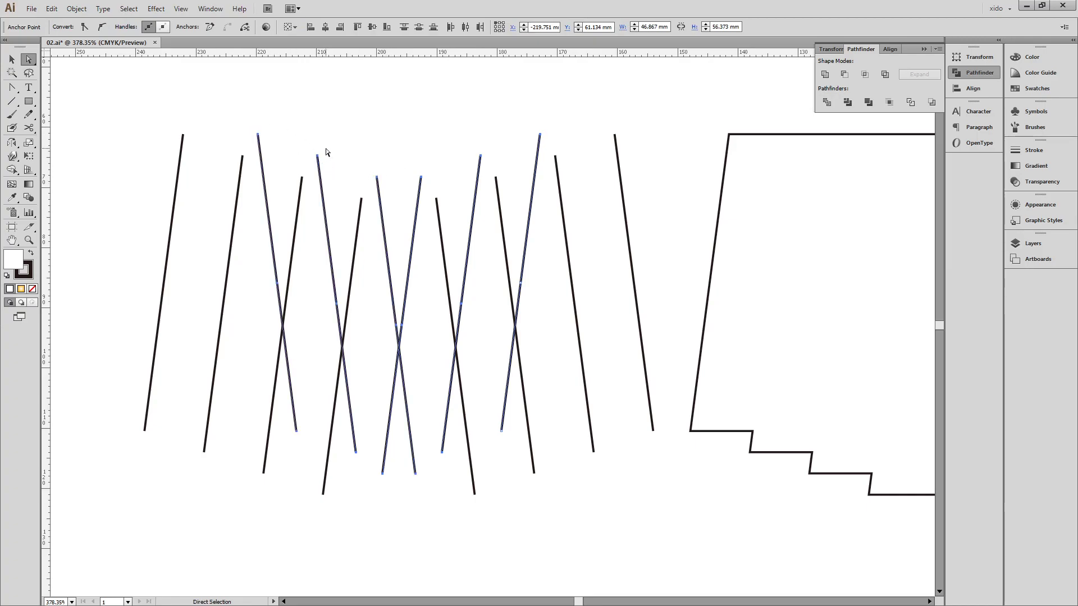
pyautogui.press('Delete')
pyautogui.press('v')
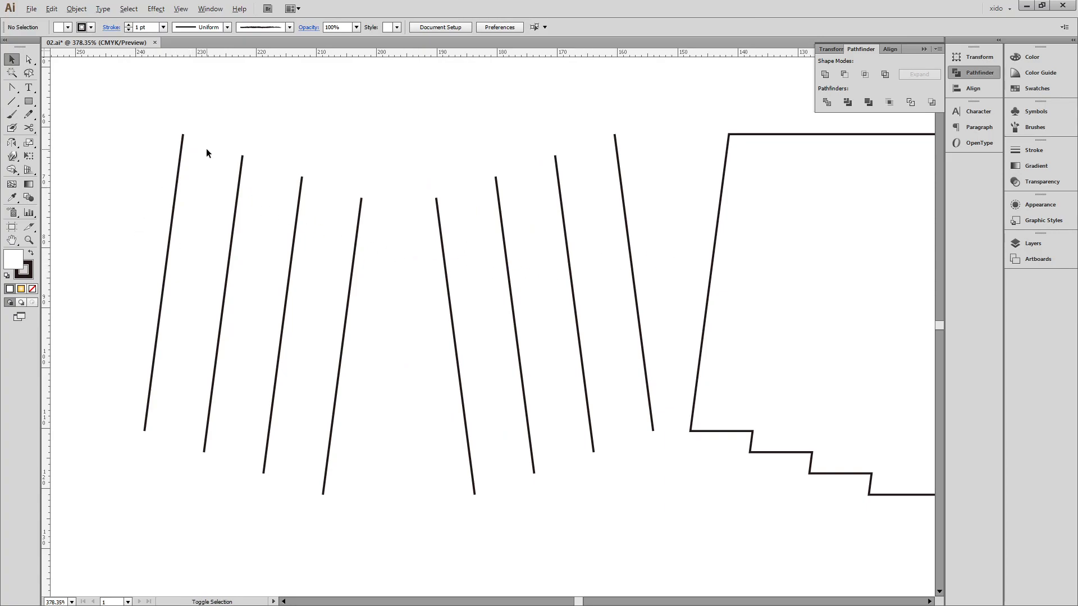
# - Delete the outermost slanted line on each side, leaving three pleat lines per side
pyautogui.press('a')
pyautogui.click(181, 138)
pyautogui.keyDown('shift'); pyautogui.click(621, 181); pyautogui.keyUp('shift')
pyautogui.press('Delete')
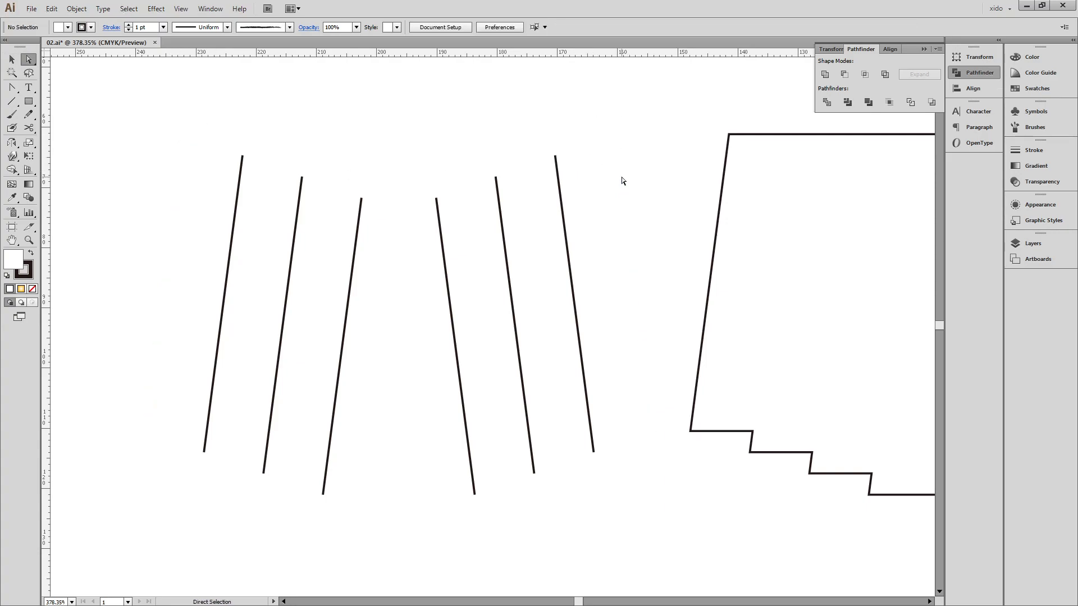
pyautogui.press('c')
pyautogui.click(469, 276)
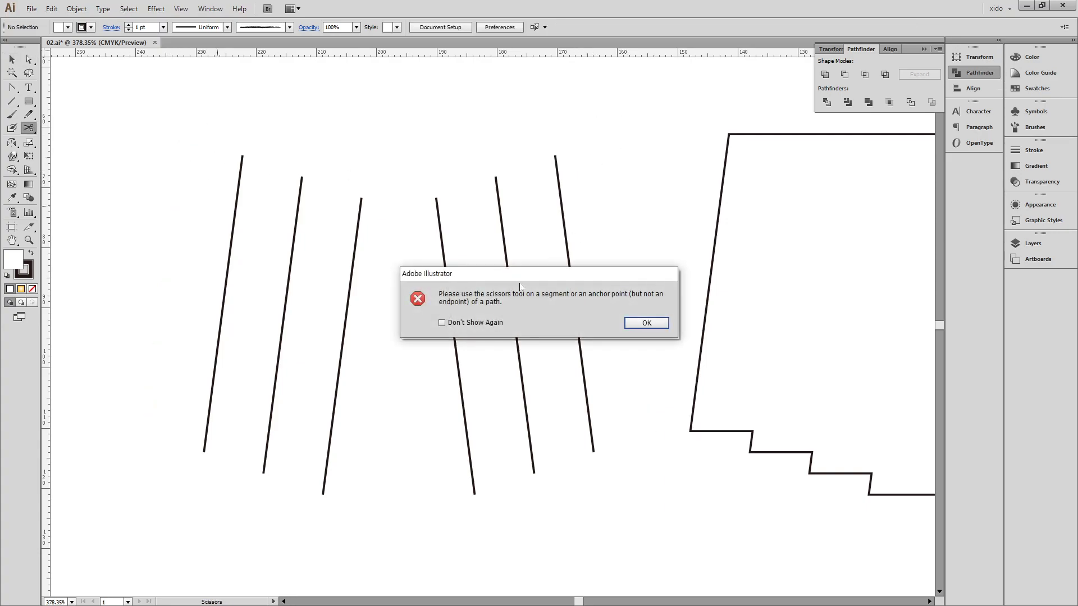
pyautogui.click(630, 320)
pyautogui.moveTo(664, 416); pyautogui.dragTo(361, 385)
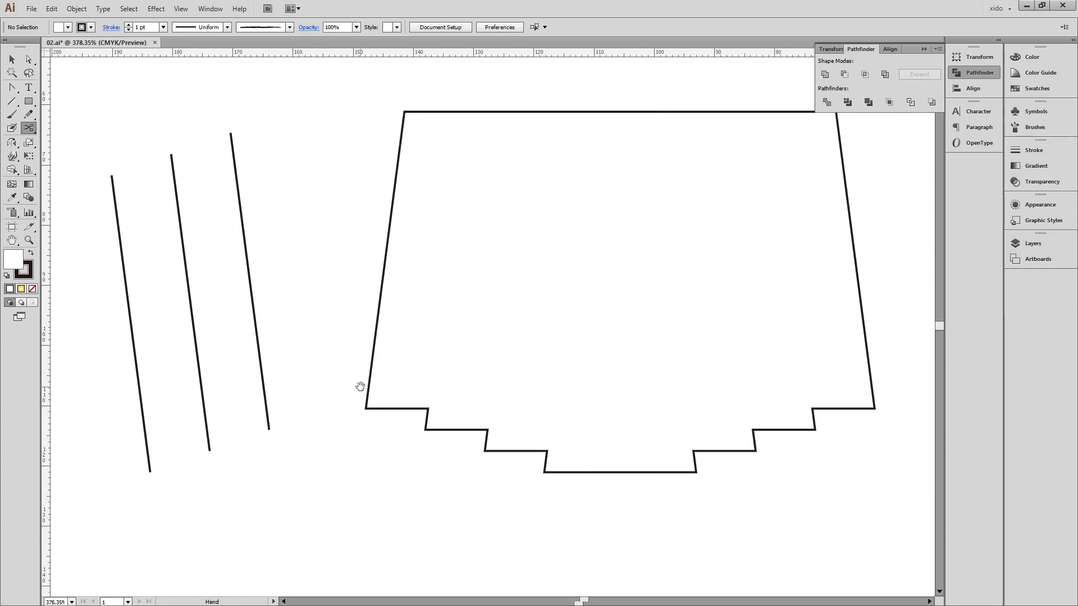
pyautogui.moveTo(577, 188)
pyautogui.mouseDown()
pyautogui.moveTo(613, 407)
pyautogui.moveTo(651, 453)
pyautogui.mouseUp()
pyautogui.moveTo(594, 407)
pyautogui.mouseDown()
pyautogui.moveTo(609, 435)
pyautogui.moveTo(639, 335)
pyautogui.mouseUp()
pyautogui.moveTo(695, 386); pyautogui.dragTo(732, 360)
pyautogui.moveTo(755, 352)
pyautogui.mouseDown()
pyautogui.moveTo(777, 382)
pyautogui.moveTo(788, 353)
pyautogui.mouseUp()
pyautogui.moveTo(803, 335); pyautogui.dragTo(839, 336)
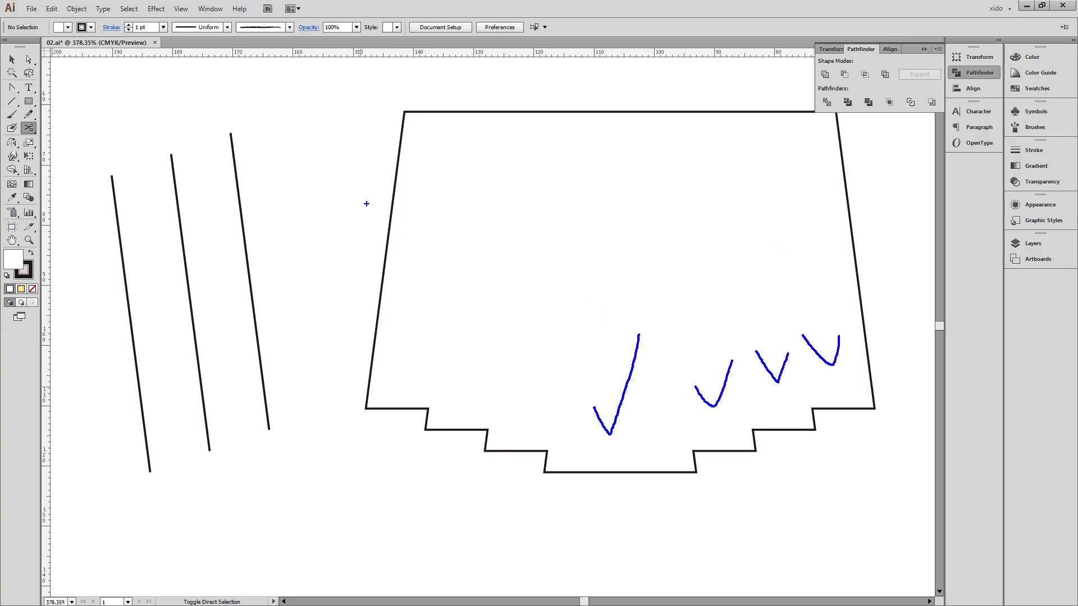
pyautogui.moveTo(456, 220); pyautogui.dragTo(450, 355)
pyautogui.moveTo(505, 235); pyautogui.dragTo(498, 390)
pyautogui.moveTo(557, 245); pyautogui.dragTo(546, 427)
pyautogui.moveTo(637, 262); pyautogui.dragTo(653, 388)
pyautogui.moveTo(711, 202); pyautogui.dragTo(745, 390)
pyautogui.moveTo(767, 235); pyautogui.dragTo(802, 387)
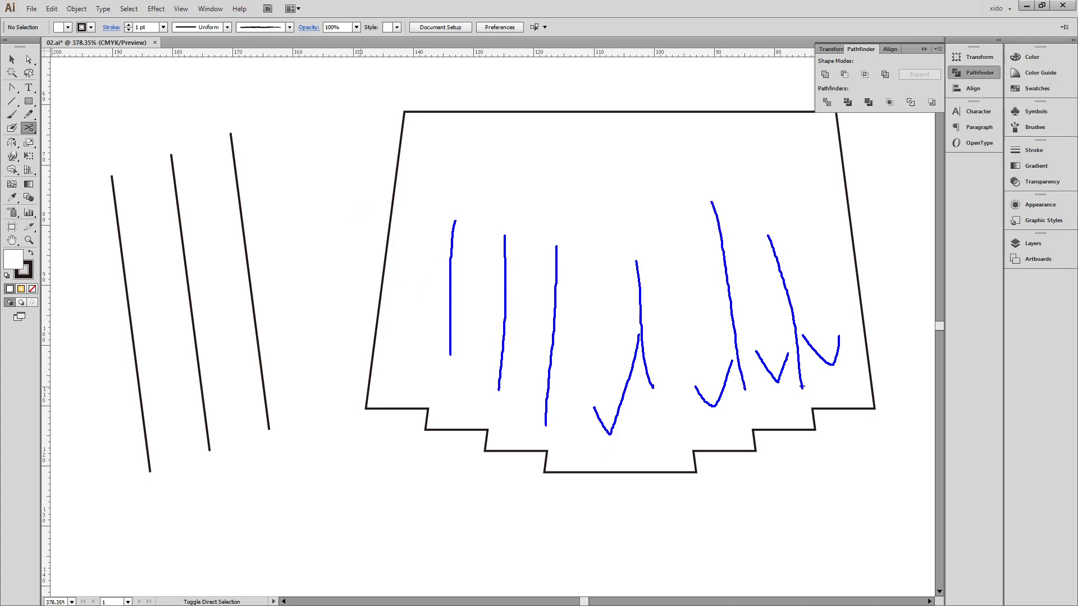
pyautogui.moveTo(741, 407)
pyautogui.mouseDown()
pyautogui.moveTo(454, 230)
pyautogui.moveTo(797, 337)
pyautogui.moveTo(718, 387)
pyautogui.mouseUp()
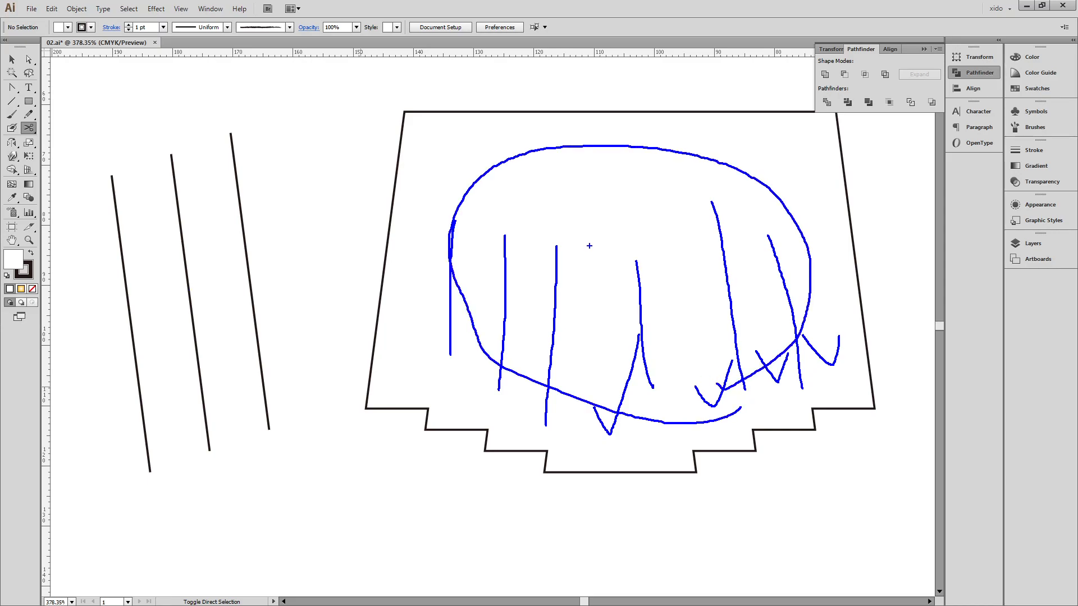
pyautogui.press('Escape')
# - Group the six pleat lines and align them with the skirt outline by horizontal centre and bottom edge
pyautogui.press('v')
pyautogui.hotkey('ctrl', '-')
pyautogui.hotkey('ctrl', '-')
pyautogui.hscroll(-2, 214, 236)
pyautogui.moveTo(205, 202); pyautogui.dragTo(436, 410)
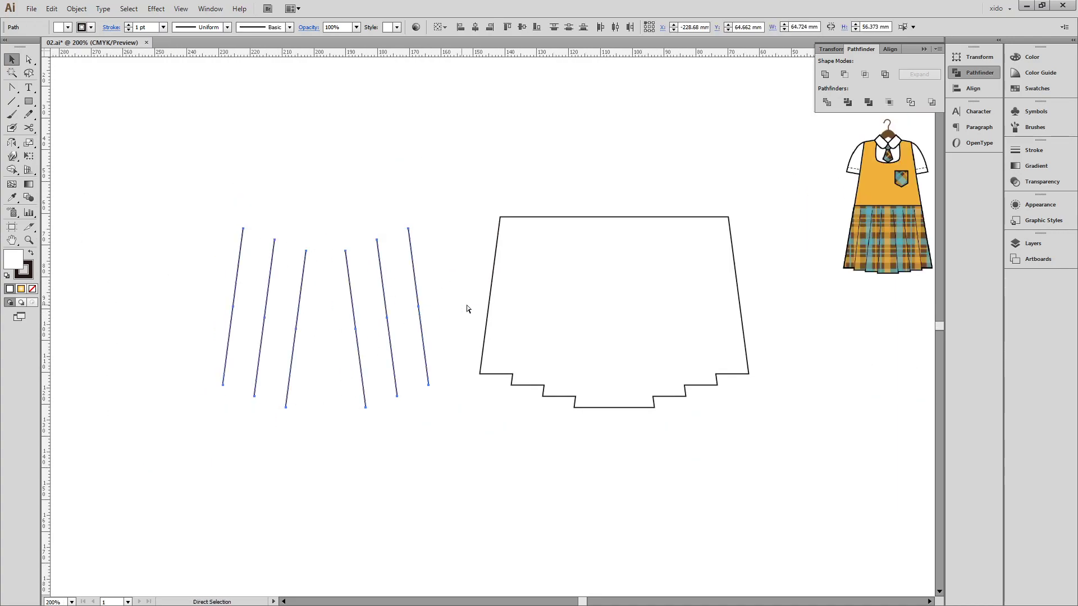
pyautogui.click(493, 270)
pyautogui.keyDown('shift'); pyautogui.click(346, 253); pyautogui.keyUp('shift')
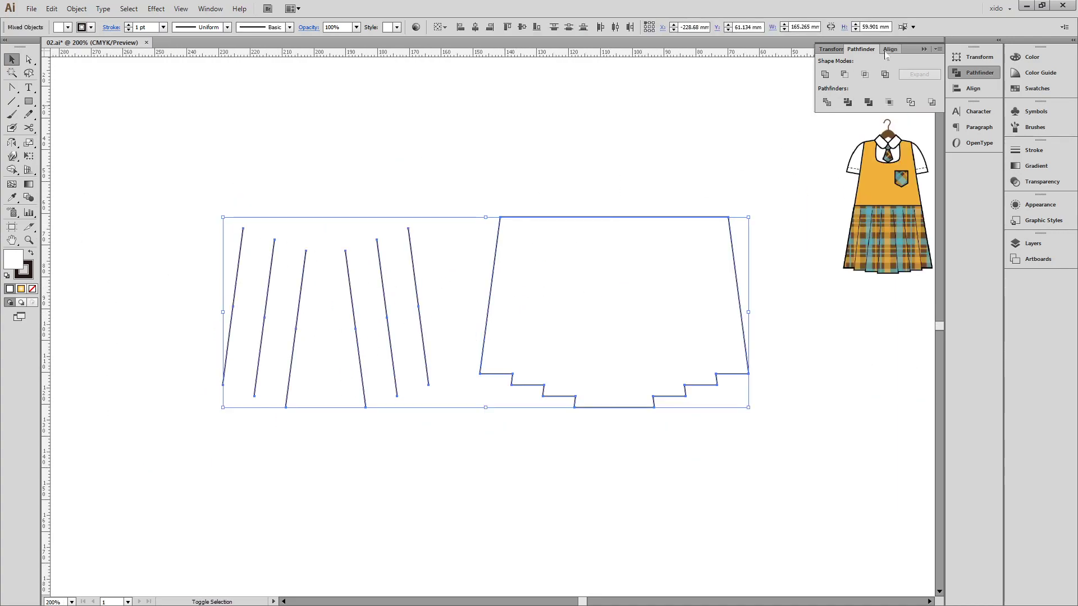
pyautogui.click(890, 48)
pyautogui.click(845, 75)
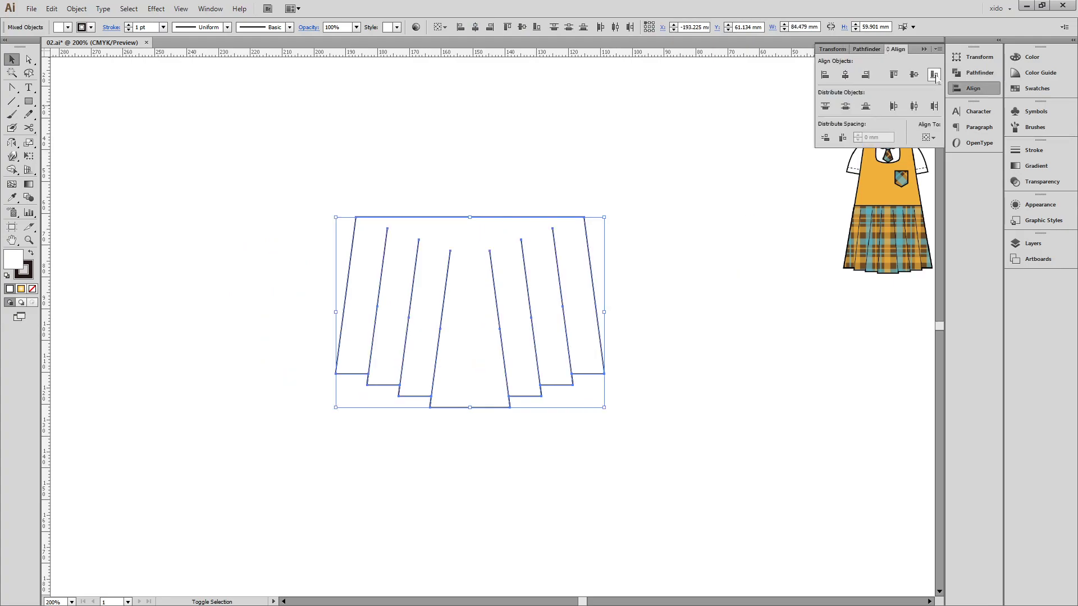
pyautogui.click(713, 448)
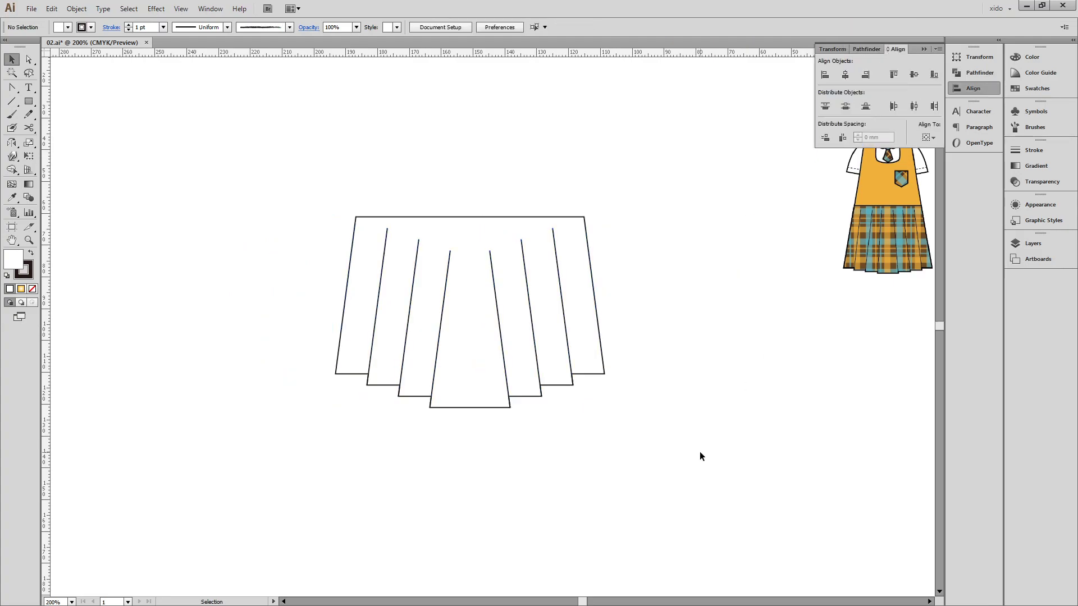
# - Compare the upper ends of the pleat lines with those on the reference uniform's skirt
pyautogui.moveTo(700, 454); pyautogui.dragTo(352, 202)
pyautogui.moveTo(456, 349); pyautogui.dragTo(598, 349)
pyautogui.moveTo(753, 429); pyautogui.dragTo(564, 440)
pyautogui.moveTo(289, 178); pyautogui.dragTo(812, 457)
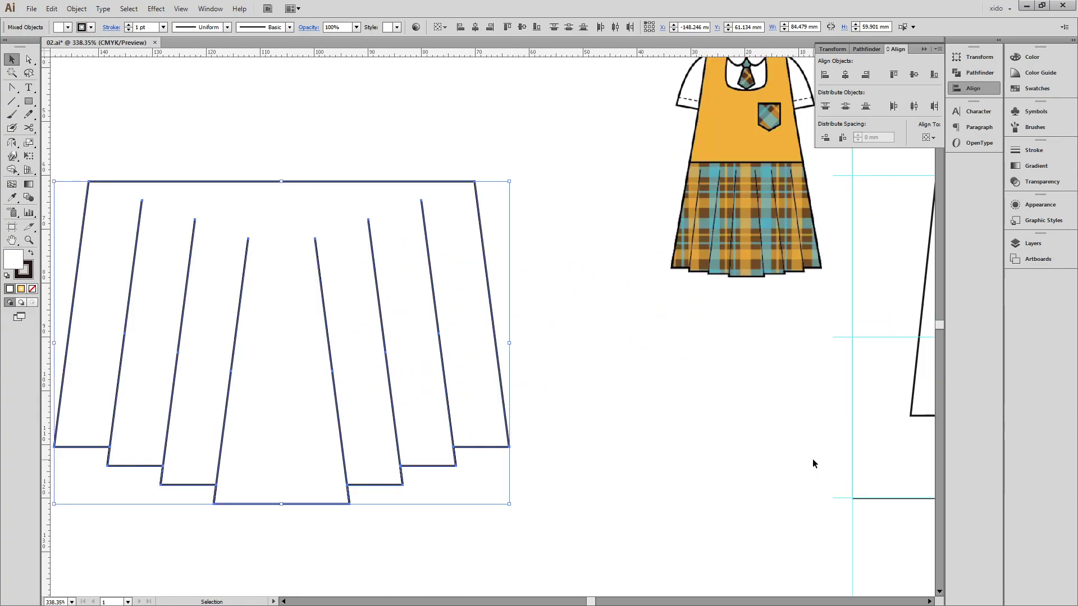
pyautogui.moveTo(650, 137); pyautogui.dragTo(814, 222)
pyautogui.hotkey('ctrl', '-')
pyautogui.hotkey('ctrl', '-')
pyautogui.hotkey('ctrl', '-')
pyautogui.hotkey('ctrl', '-')
pyautogui.hotkey('ctrl', '-')
pyautogui.hscroll(-10, 713, 297)
pyautogui.scroll(-2, 713, 297)
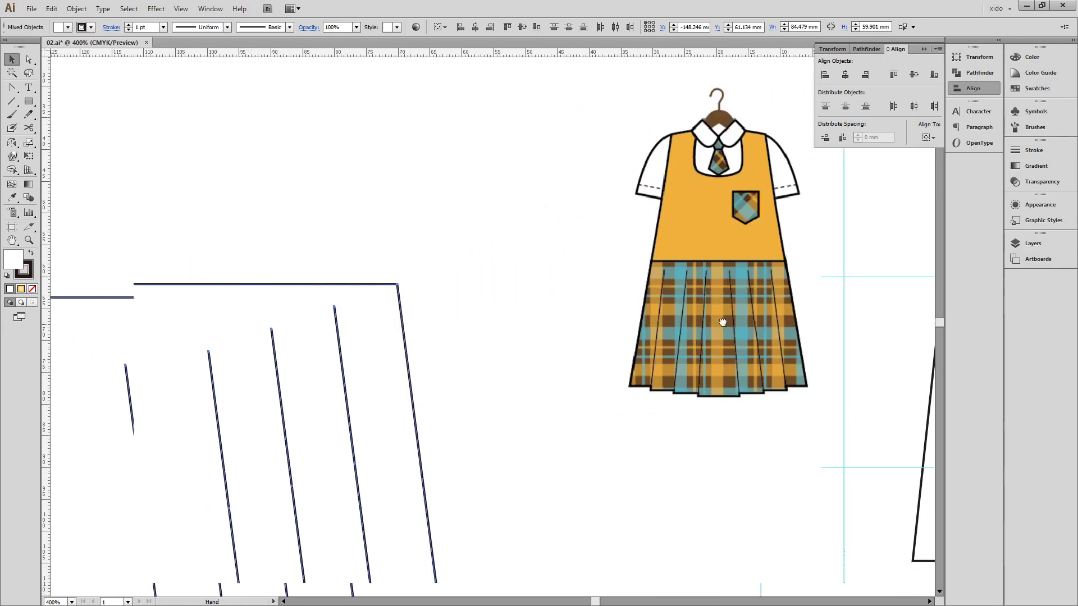
# - Align the upper end points of all six pleat lines to the height of the highest one, working in outline view
pyautogui.press('a')
pyautogui.hotkey('ctrl', 'y')
pyautogui.moveTo(310, 251); pyautogui.dragTo(694, 331)
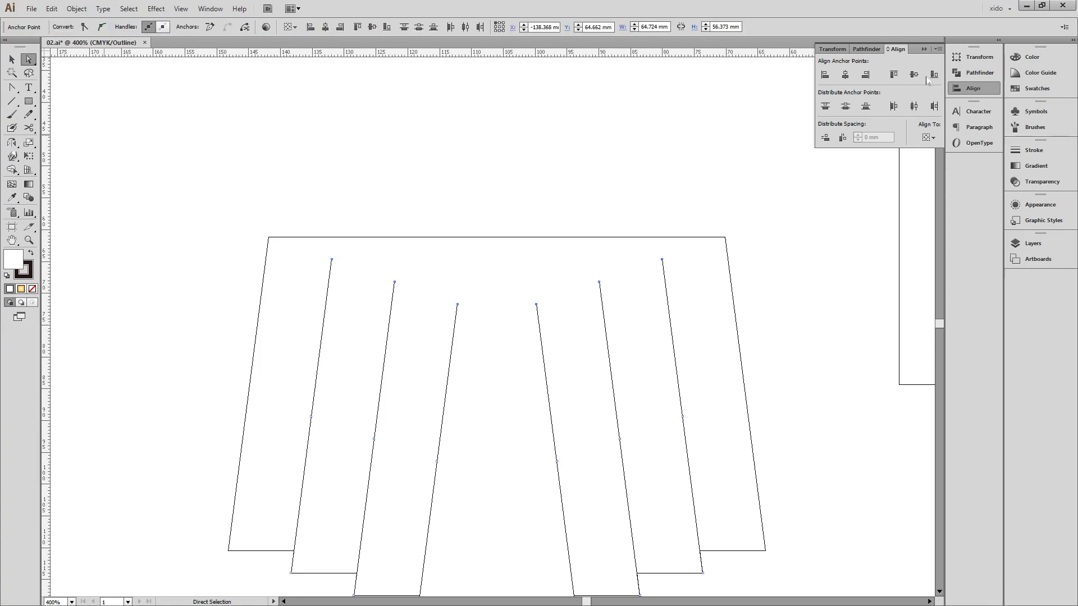
pyautogui.click(894, 75)
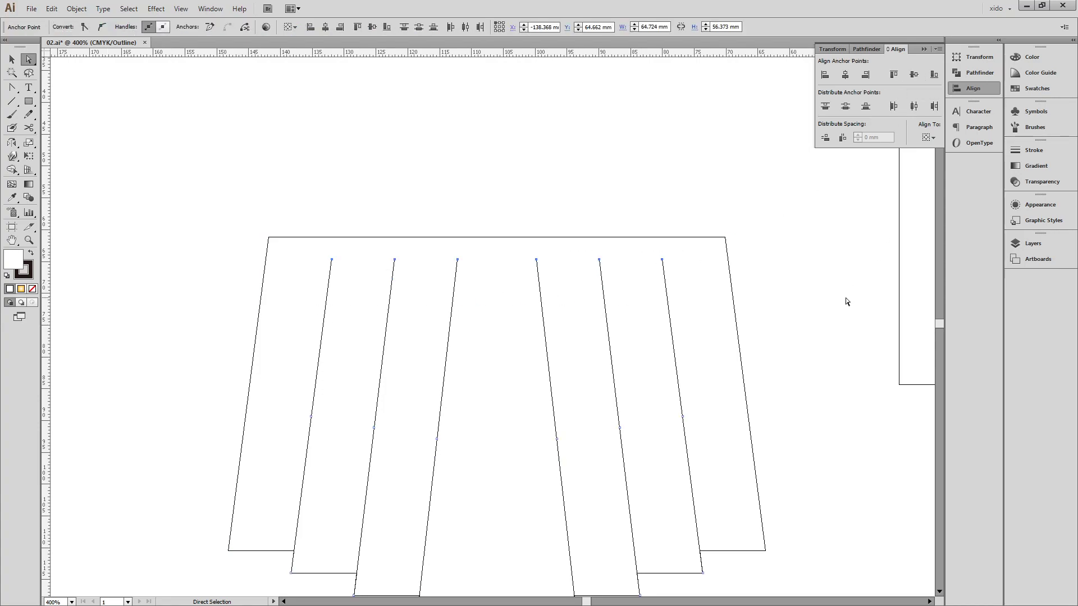
pyautogui.moveTo(816, 387); pyautogui.dragTo(804, 300)
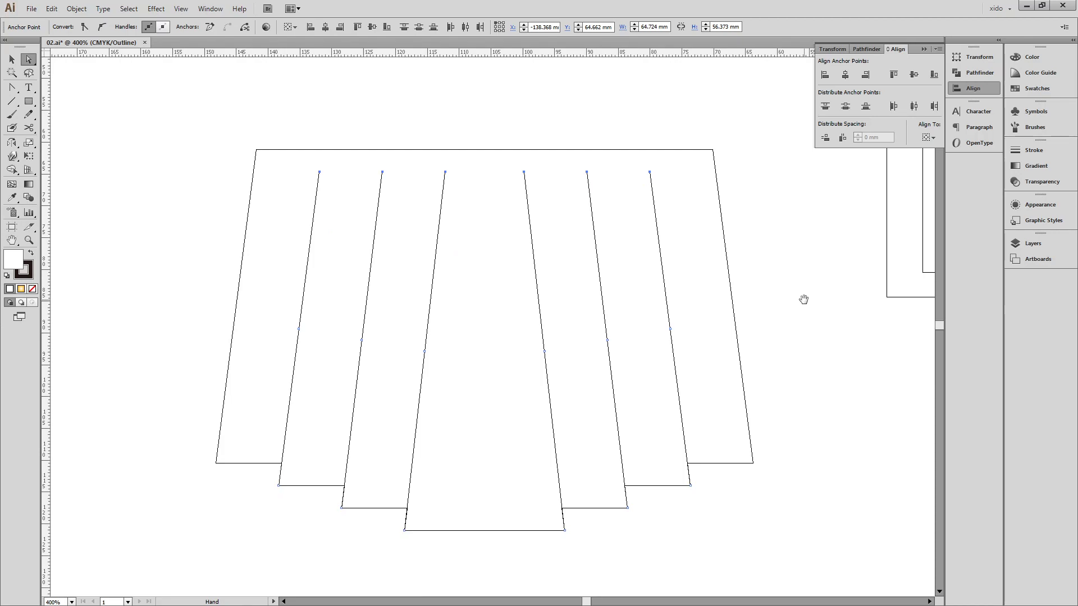
pyautogui.hotkey('ctrl', 'y')
pyautogui.hotkey('ctrl', '-')
pyautogui.hotkey('ctrl', '-')
pyautogui.hotkey('ctrl', '-')
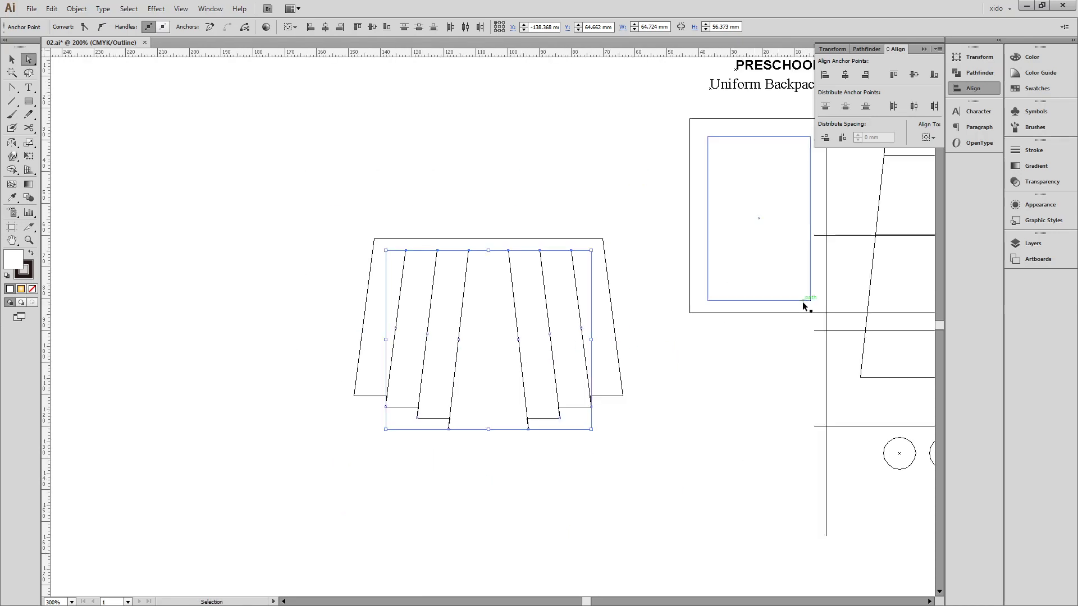
# - Fill the skirt outline with the plaid New Pattern Swatch 6 and set its stroke weight to 2 pt
pyautogui.press('v')
pyautogui.click(597, 355)
pyautogui.click(589, 356)
pyautogui.click(1055, 91)
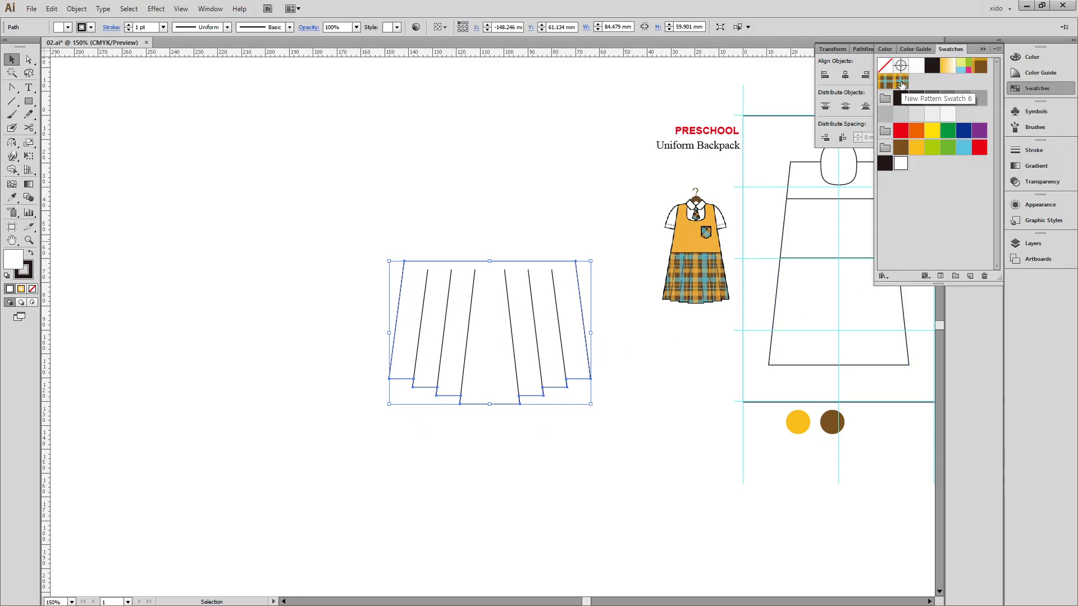
pyautogui.click(901, 84)
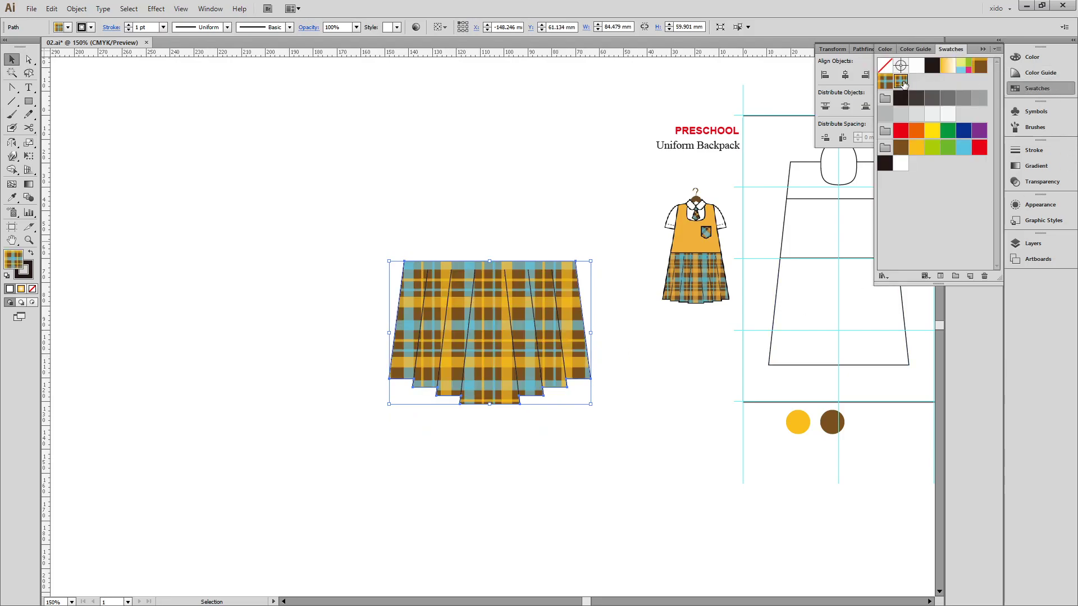
pyautogui.click(1034, 150)
pyautogui.click(915, 154)
pyautogui.click(599, 460)
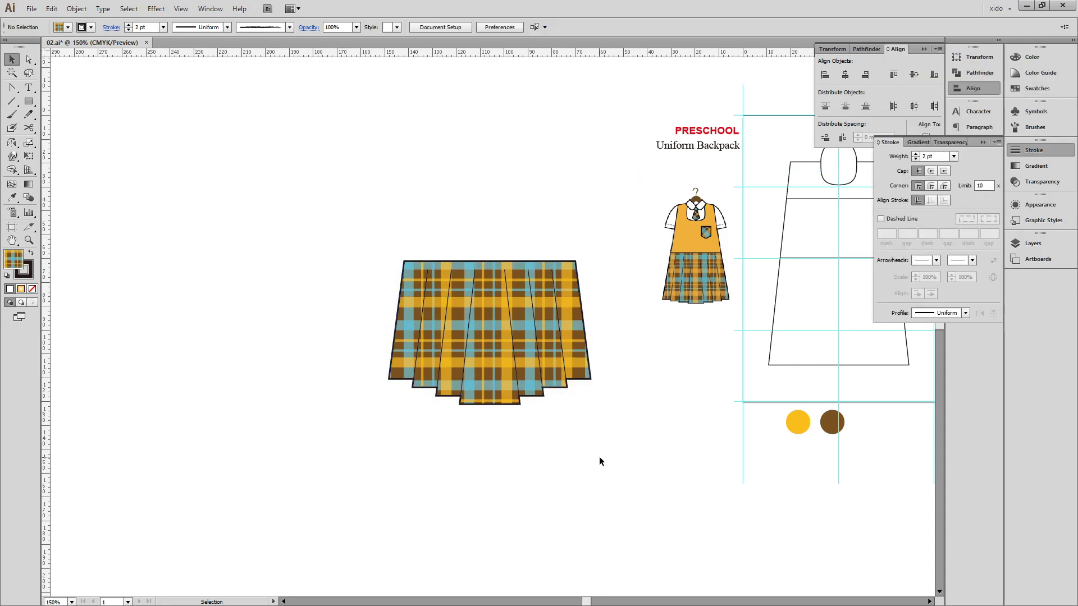
# - Narrow the whole skirt, including its pleat lines, to a width of 73.661 mm
pyautogui.moveTo(527, 477); pyautogui.dragTo(388, 231)
pyautogui.hscroll(5, 337, 315)
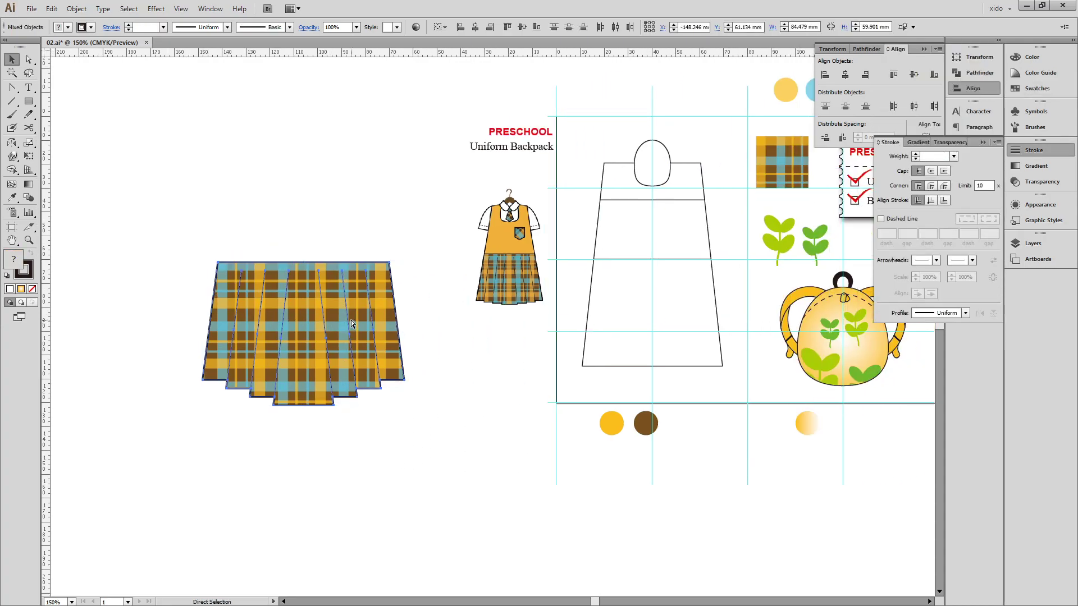
pyautogui.moveTo(204, 334); pyautogui.dragTo(216, 333)
# - Scale the upper anchor points of the skirt and pleat lines inward for a narrower waist, and group the skirt
pyautogui.press('a')
pyautogui.moveTo(201, 246); pyautogui.dragTo(432, 270)
pyautogui.press('s')
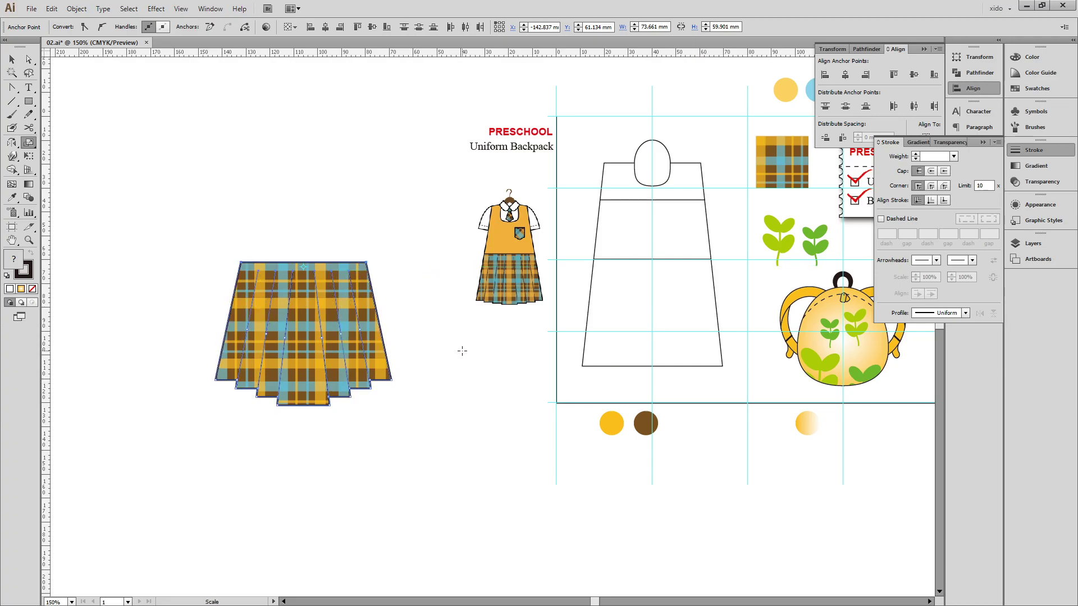
pyautogui.press('v')
pyautogui.click(388, 457)
pyautogui.click(345, 362)
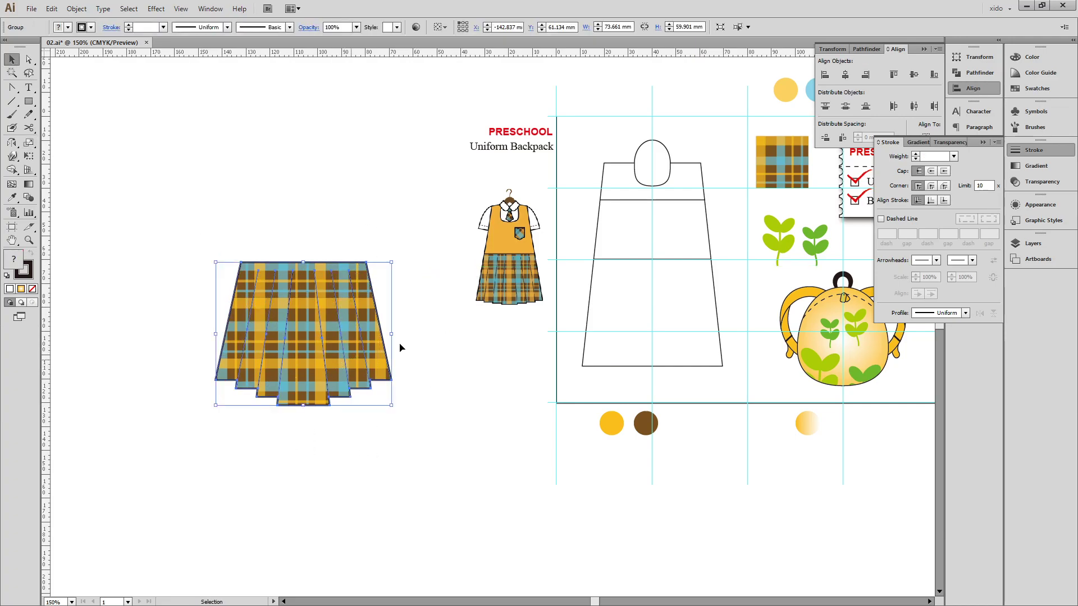
pyautogui.click(419, 428)
# - Move the plaid skirt onto the dress sketch and resize it to about 68 mm wide and 51.3 mm high
pyautogui.moveTo(286, 366); pyautogui.dragTo(636, 366)
pyautogui.scroll(3, 696, 448)
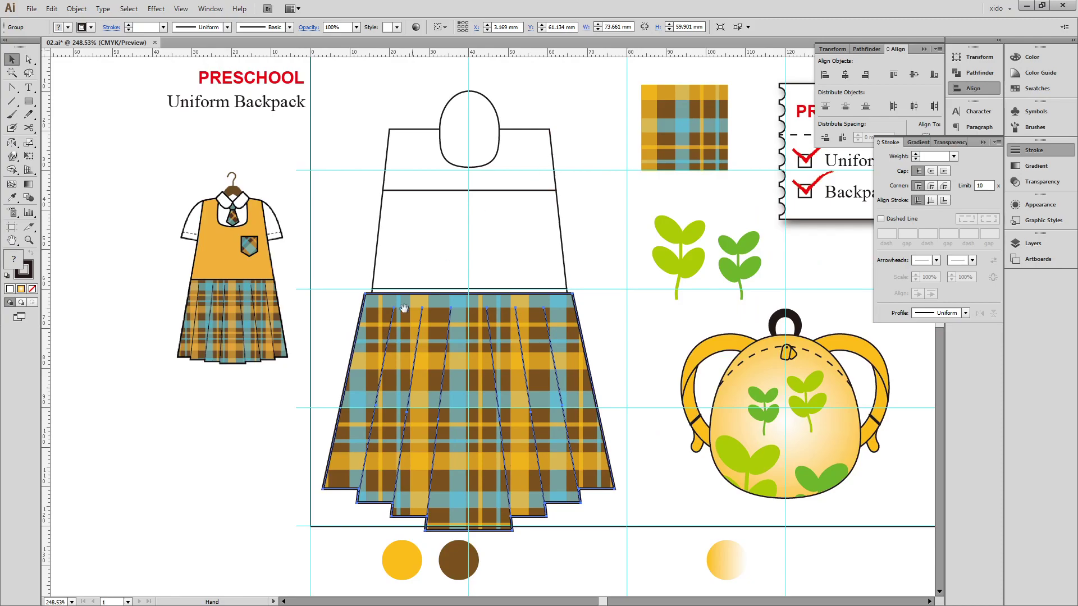
pyautogui.press('v')
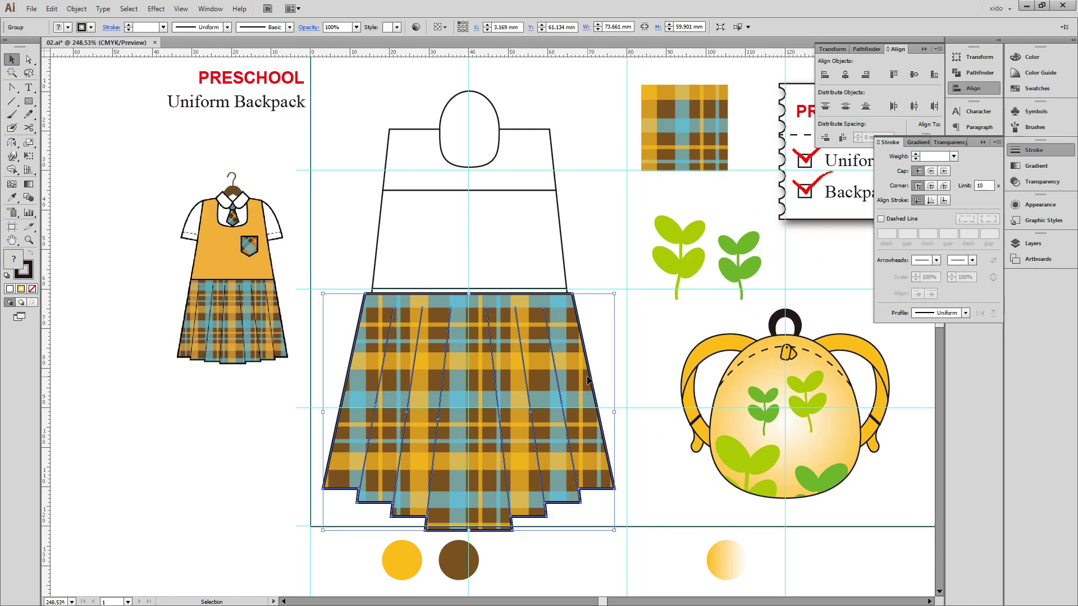
pyautogui.moveTo(616, 412); pyautogui.dragTo(602, 412)
pyautogui.moveTo(487, 410); pyautogui.dragTo(503, 417)
pyautogui.moveTo(469, 525); pyautogui.dragTo(472, 489)
# - Move the skirt back to the blank canvas and scale its upper anchor points inward to narrow the waist further
pyautogui.moveTo(486, 428); pyautogui.dragTo(237, 390)
pyautogui.moveTo(306, 394); pyautogui.dragTo(472, 401)
pyautogui.moveTo(472, 401); pyautogui.dragTo(351, 402)
pyautogui.press('a')
pyautogui.moveTo(162, 261); pyautogui.dragTo(459, 288)
pyautogui.press('s')
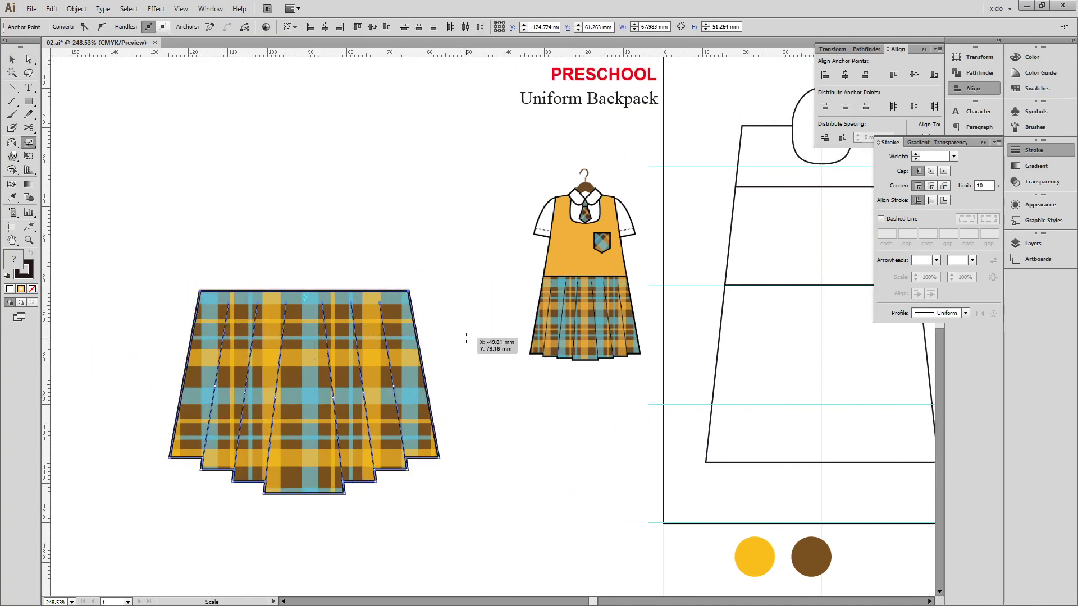
# - Scale the skirt proportionally to 61.724 × 46.544 mm and place it over the lower dress sketch, centred on the vertical guide
pyautogui.press('v')
pyautogui.click(425, 388)
pyautogui.moveTo(439, 393); pyautogui.dragTo(428, 394)
pyautogui.moveTo(301, 411); pyautogui.dragTo(677, 406)
pyautogui.moveTo(689, 459); pyautogui.dragTo(670, 447)
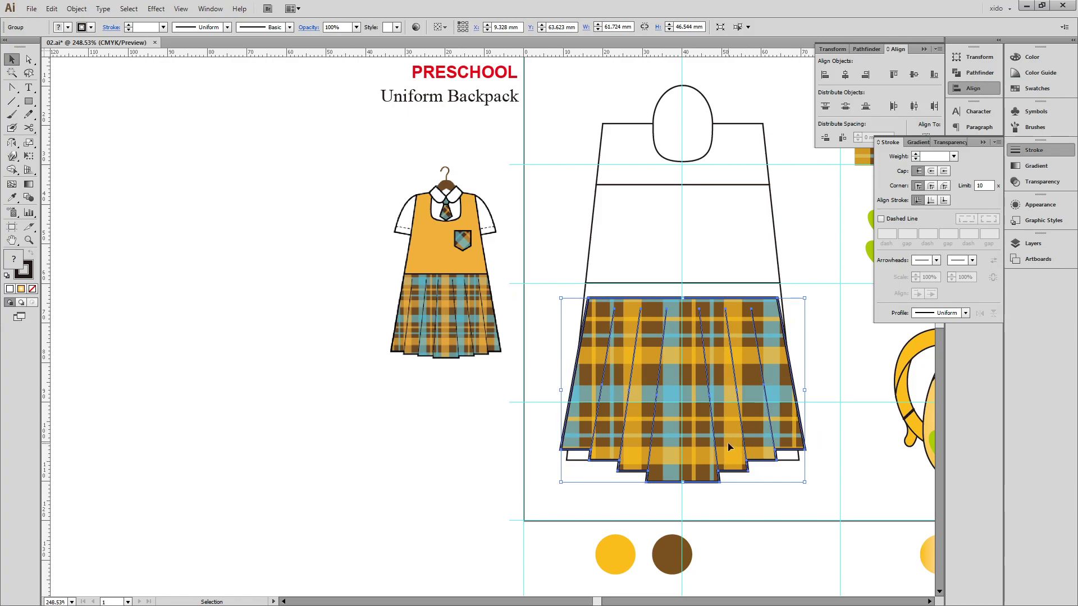
pyautogui.press('Down')
pyautogui.press('Down')
pyautogui.click(825, 340)
pyautogui.moveTo(754, 384); pyautogui.dragTo(558, 420)
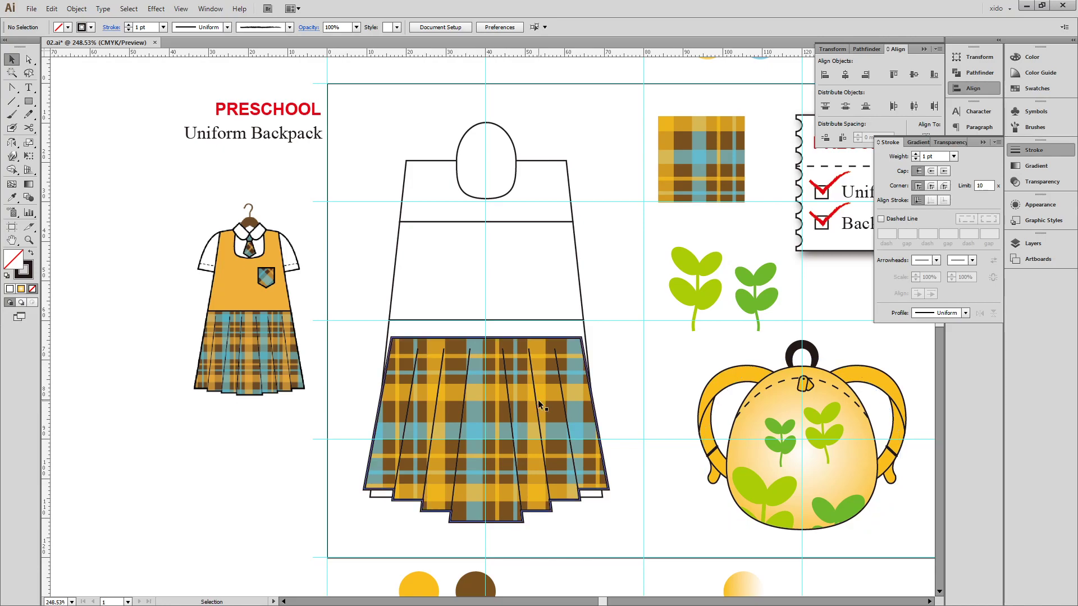
# - Delete the plain lower panel of the dress sketch behind the plaid skirt
pyautogui.click(494, 360)
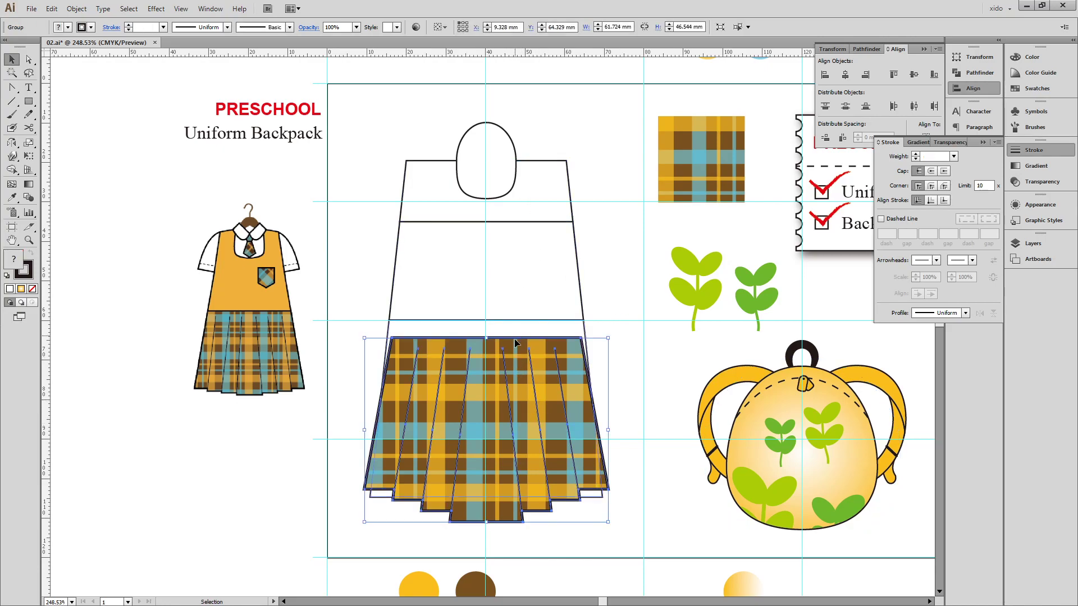
pyautogui.press('a')
pyautogui.click(140, 173)
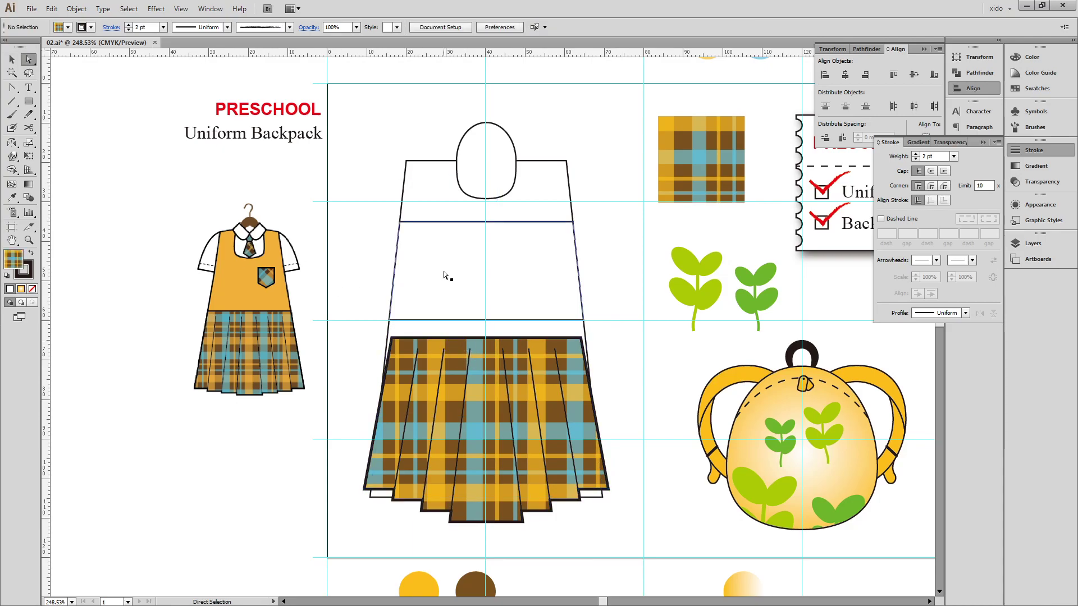
pyautogui.click(430, 334)
pyautogui.click(422, 319)
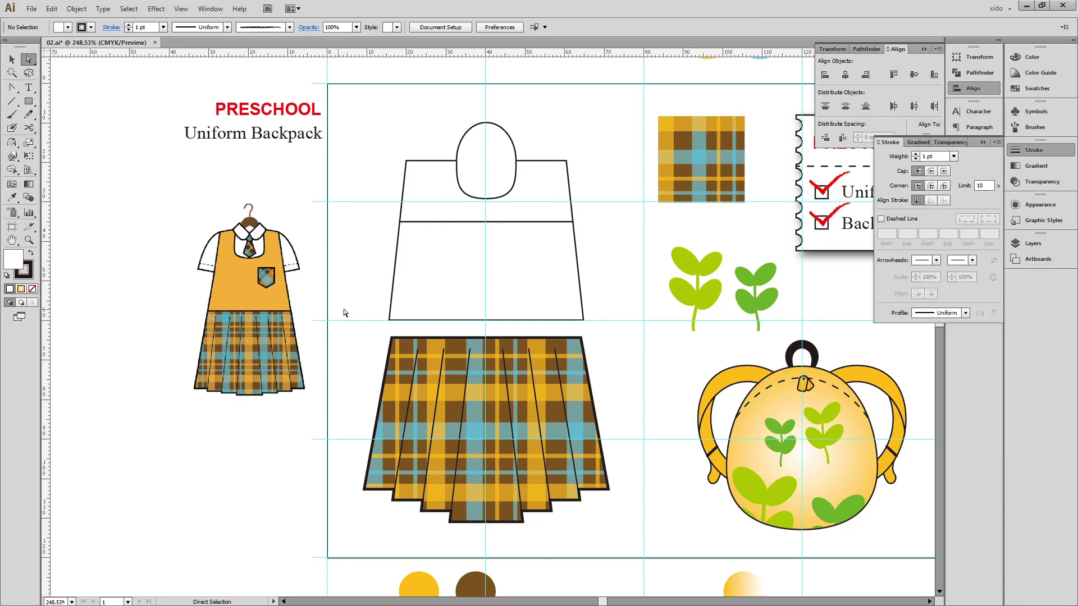
# - Move the middle dress panel down onto the skirt's upper edge and narrow it slightly to match the waist
pyautogui.press('v')
pyautogui.click(493, 321)
pyautogui.moveTo(494, 322); pyautogui.dragTo(392, 288)
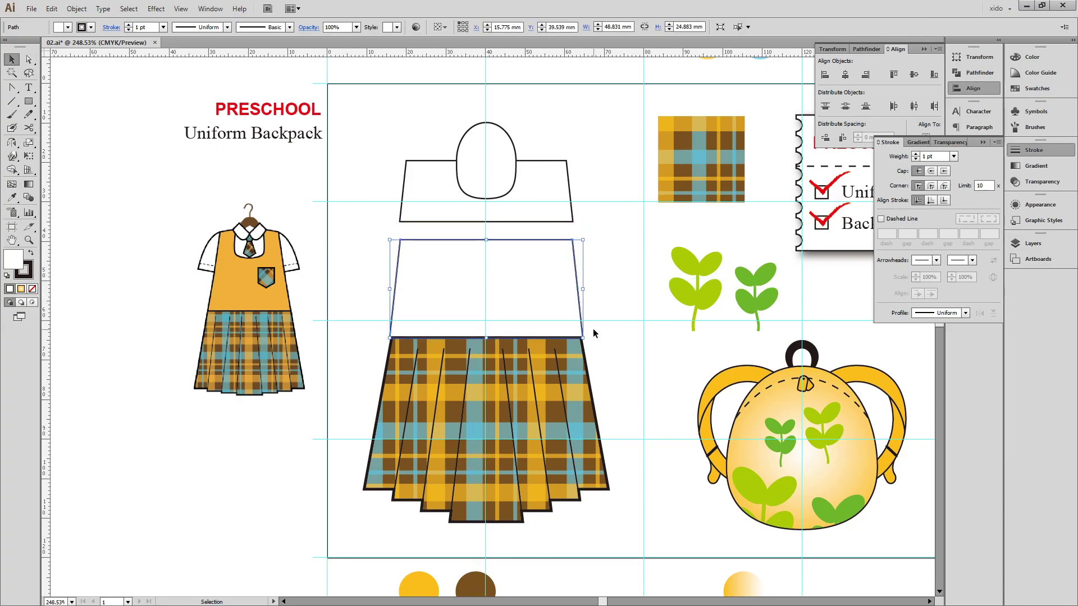
pyautogui.moveTo(584, 290); pyautogui.dragTo(581, 289)
pyautogui.click(600, 287)
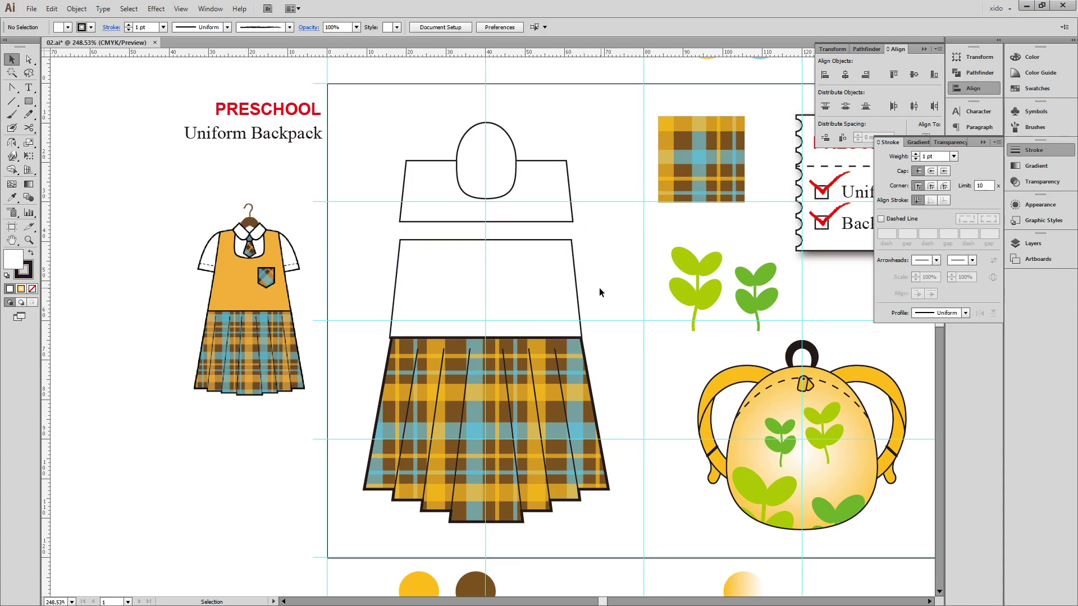
# - Move the middle dress panel straight up until its upper edge meets the lower edge of the top panel
pyautogui.click(570, 289)
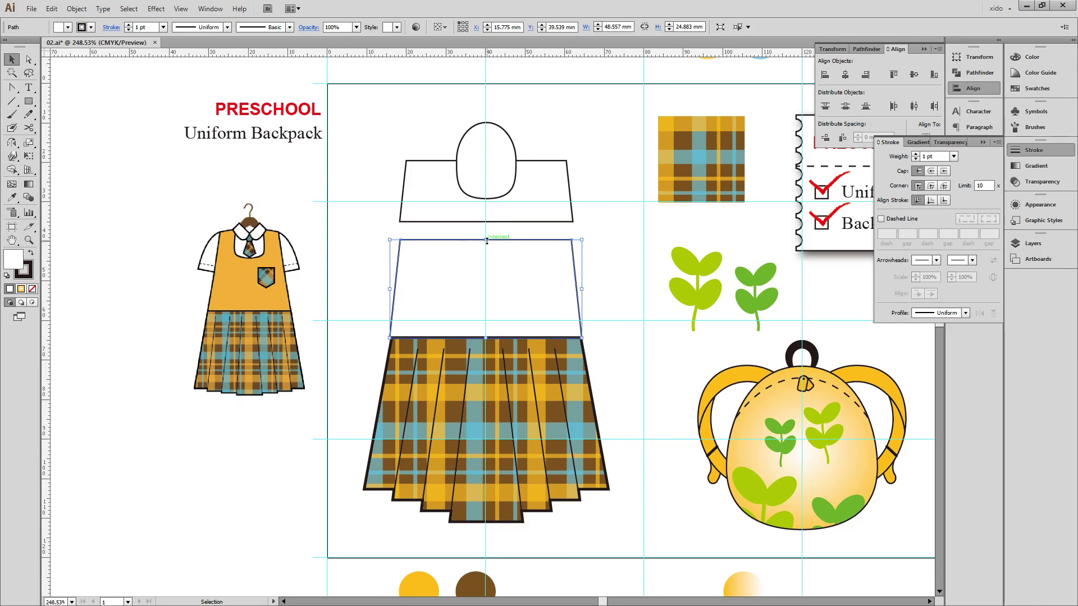
pyautogui.moveTo(487, 240); pyautogui.dragTo(486, 221)
pyautogui.hotkey('ctrl', 'z')
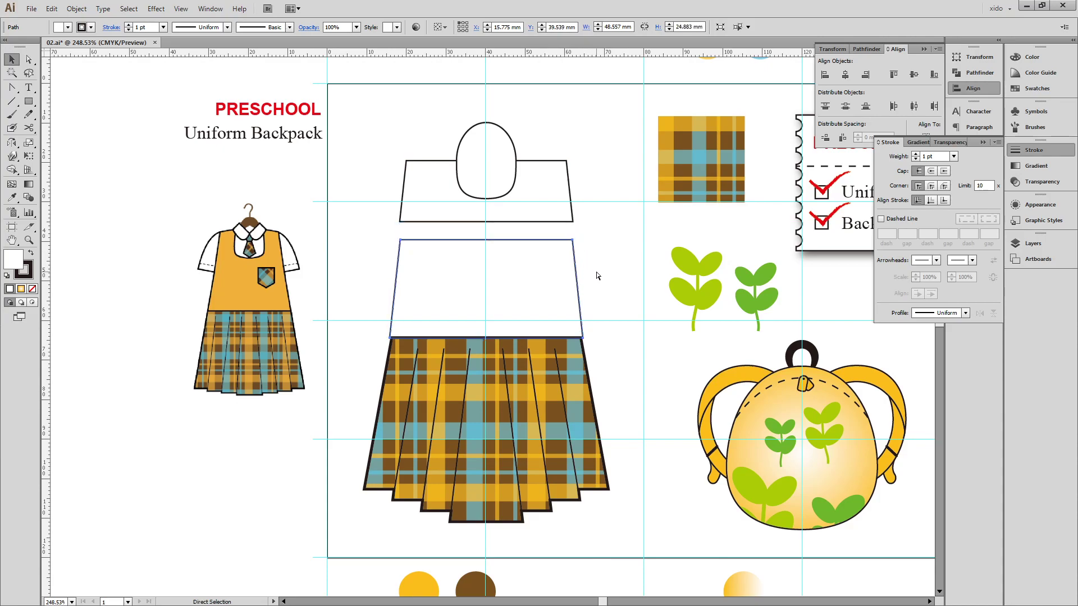
pyautogui.press('Up')
pyautogui.press('Up')
pyautogui.press('Up')
pyautogui.press('Up')
pyautogui.press('Up')
pyautogui.press('Up')
pyautogui.press('Up')
pyautogui.press('Up')
pyautogui.press('Up')
pyautogui.press('Up')
pyautogui.press('Up')
pyautogui.press('Up')
pyautogui.press('Up')
# - Unite the top and middle dress panels into a single bodice shape
pyautogui.keyDown('shift'); pyautogui.click(534, 208); pyautogui.keyUp('shift')
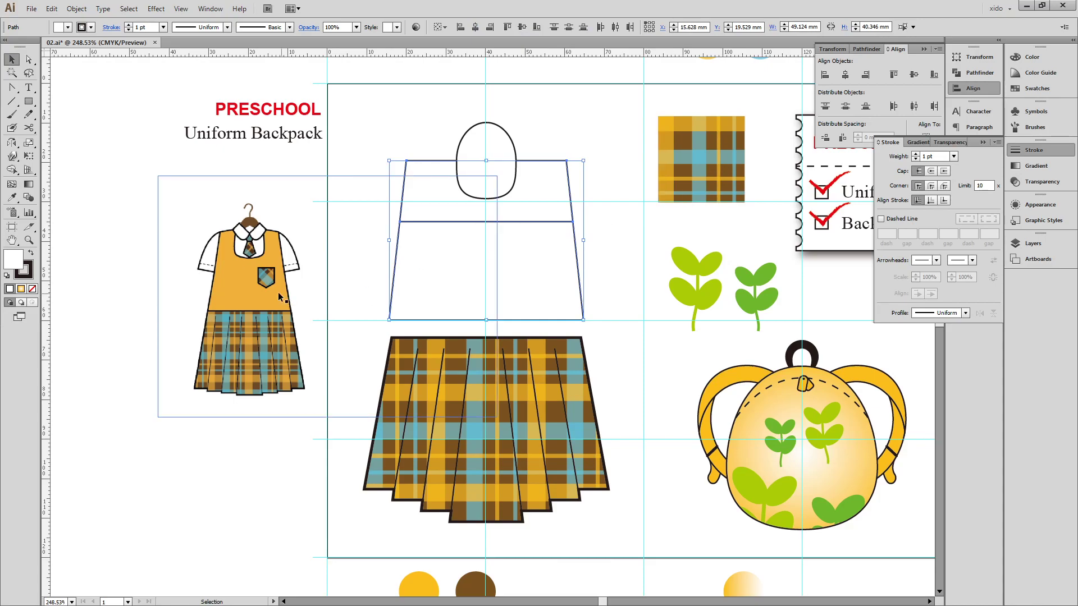
pyautogui.click(866, 49)
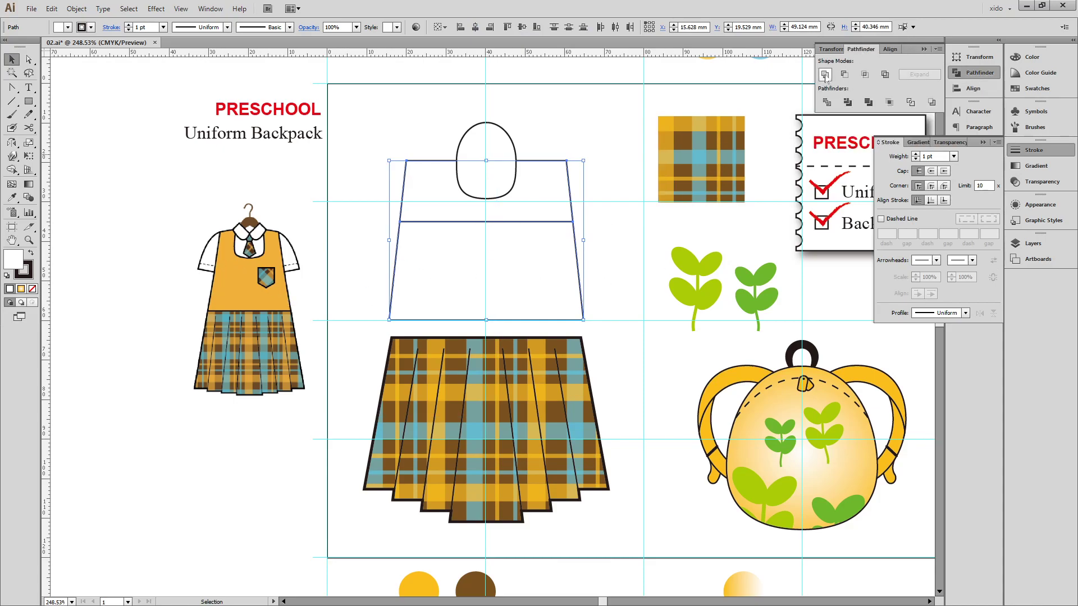
pyautogui.click(825, 74)
# - Stretch the plaid skirt up to the bodice's lower edge and narrow it symmetrically to match the bodice width
pyautogui.click(485, 347)
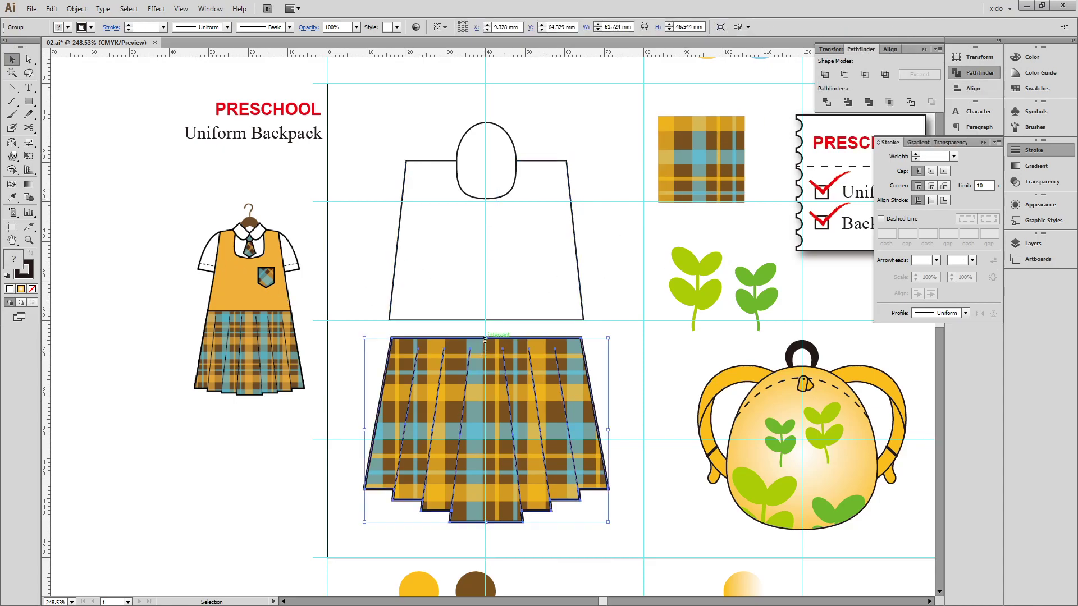
pyautogui.moveTo(487, 339); pyautogui.dragTo(486, 321)
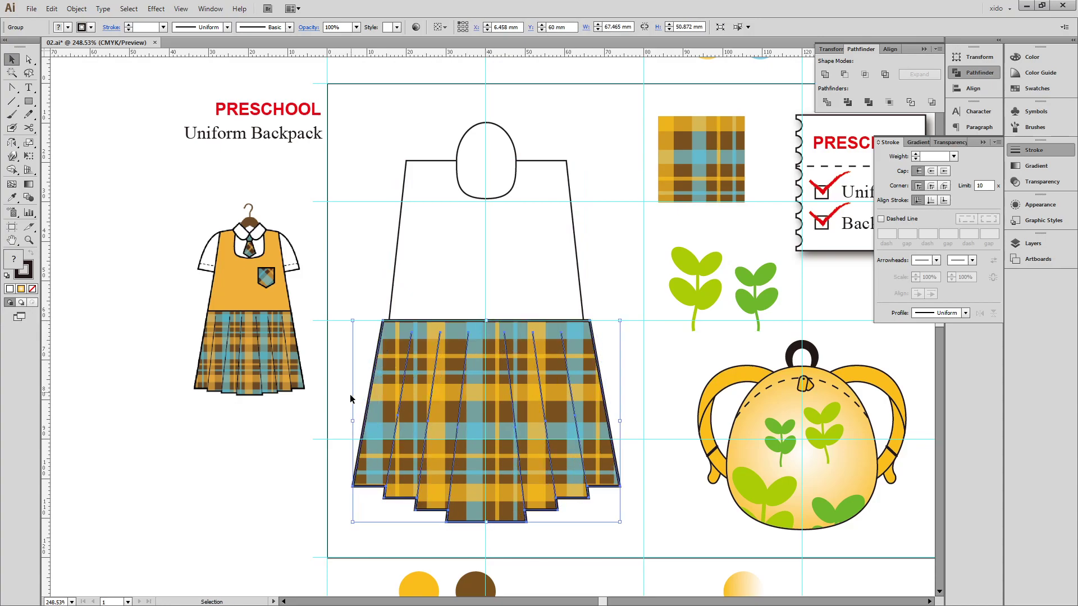
pyautogui.moveTo(353, 422); pyautogui.dragTo(359, 424)
pyautogui.hotkey('ctrl', 'shift', 'a')
# - Enlarge the rounded neck shape from its centre and subtract it from the bodice to cut a scooped neckline
pyautogui.click(567, 284)
pyautogui.click(498, 185)
pyautogui.moveTo(486, 199); pyautogui.dragTo(497, 213)
pyautogui.keyDown('shift'); pyautogui.click(528, 262); pyautogui.keyUp('shift')
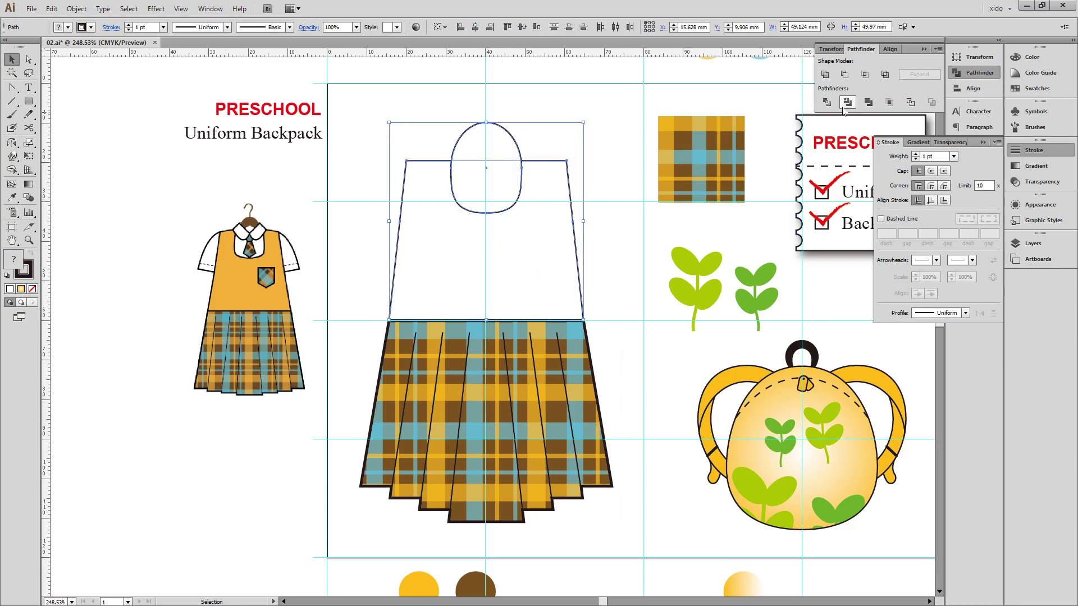
pyautogui.keyDown('shift'); pyautogui.click(551, 278); pyautogui.keyUp('shift')
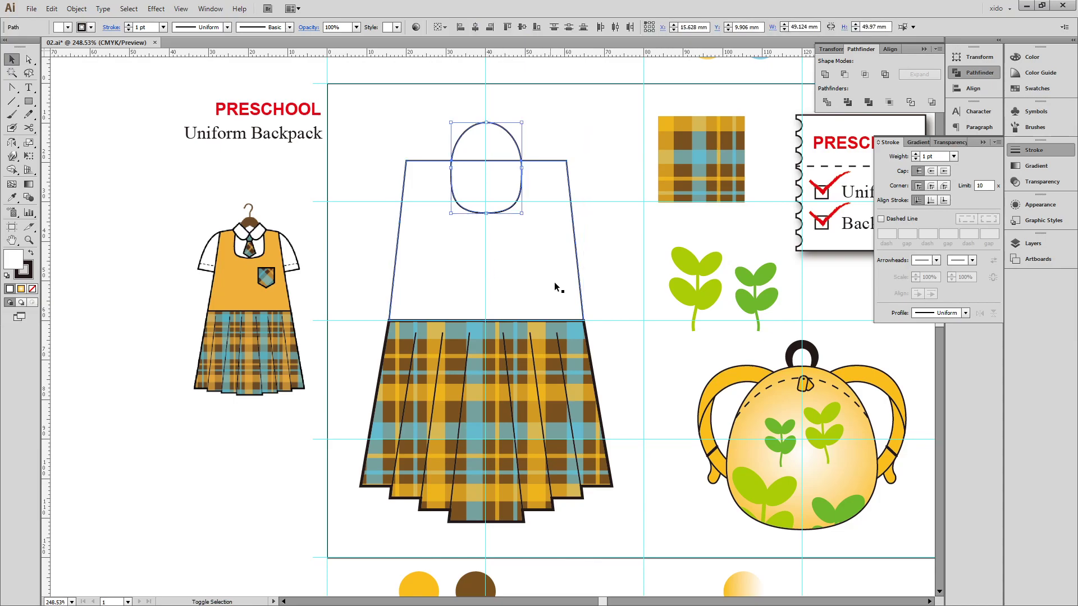
pyautogui.hotkey('ctrl', '4')
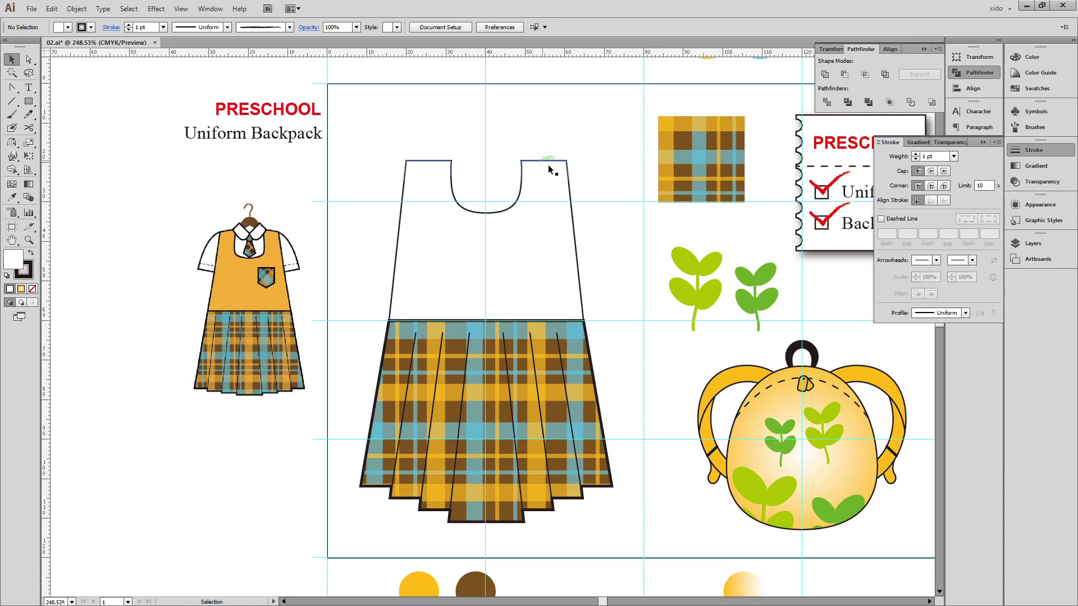
# - Lower the two outer shoulder anchor points of the bodice slightly so both shoulders slope outward
pyautogui.click(564, 269)
pyautogui.press('a')
pyautogui.moveTo(385, 149); pyautogui.dragTo(420, 173)
pyautogui.moveTo(575, 176); pyautogui.dragTo(581, 188)
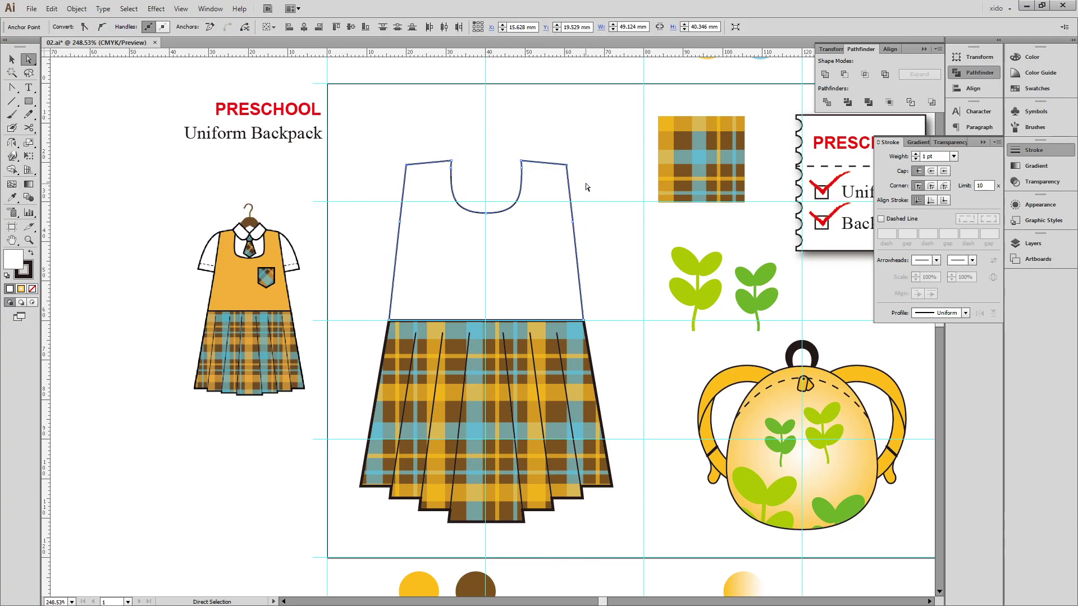
# - Fill the bodice with the golden yellow swatch and hide the guides
pyautogui.click(544, 263)
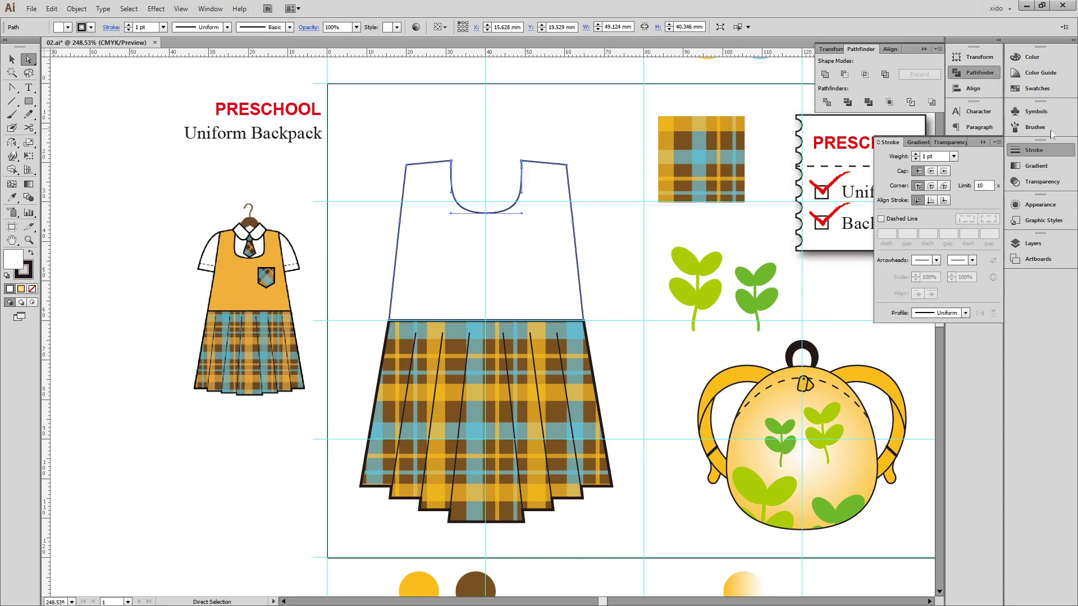
pyautogui.click(1037, 89)
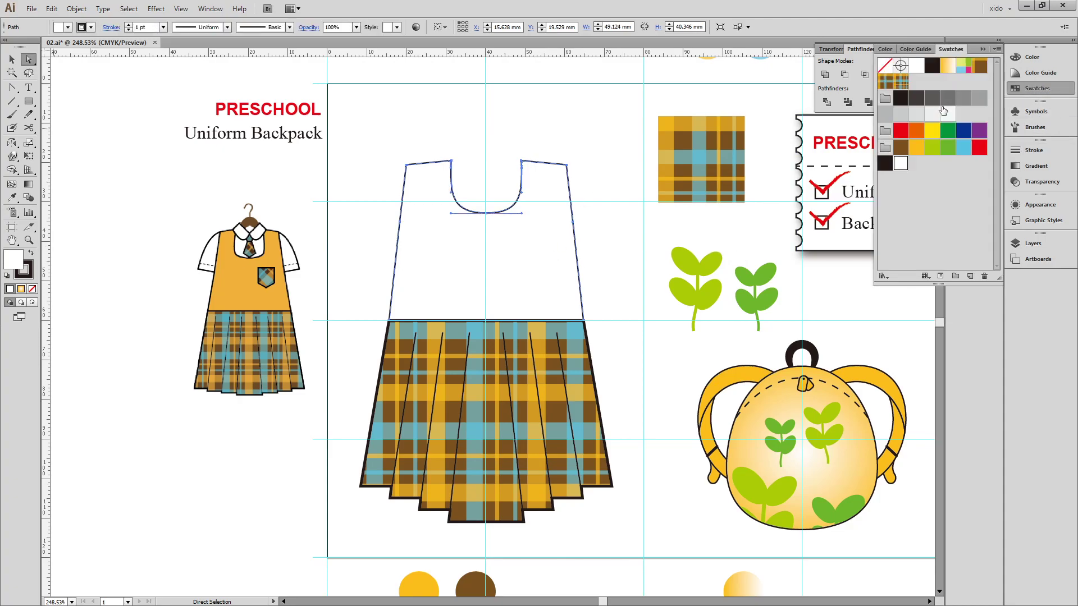
pyautogui.click(915, 149)
pyautogui.click(611, 260)
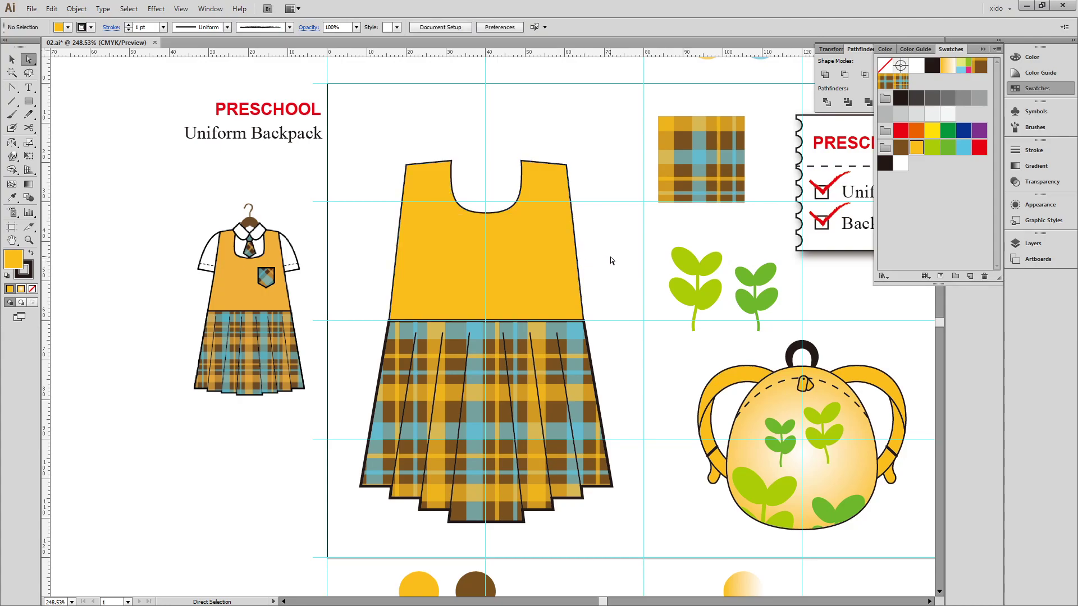
pyautogui.hotkey('ctrl', ';')
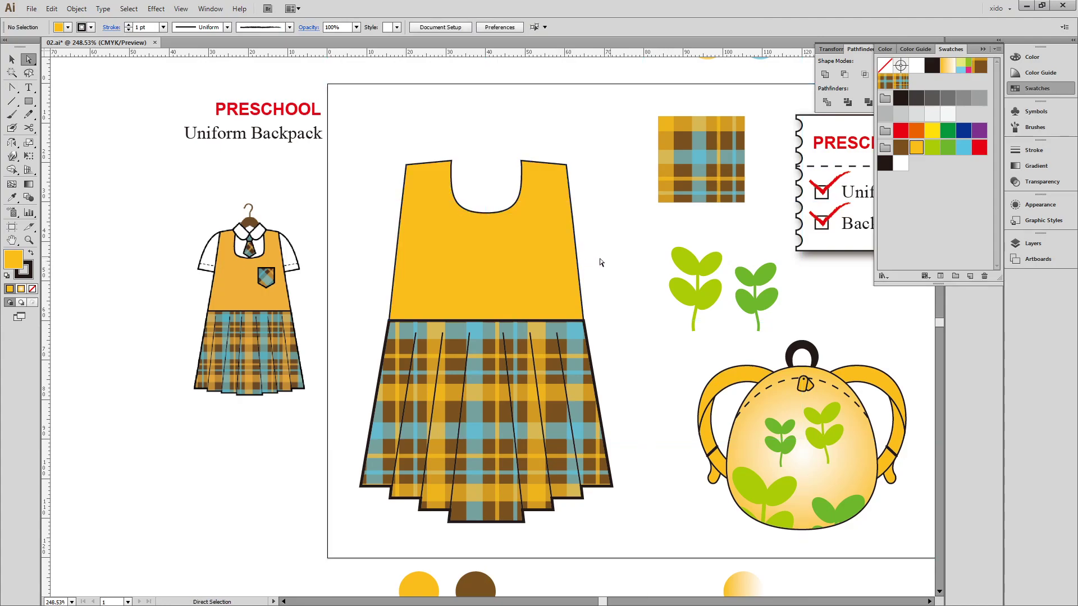
# - Set the bodice outline's stroke weight to 2 pt
pyautogui.click(503, 257)
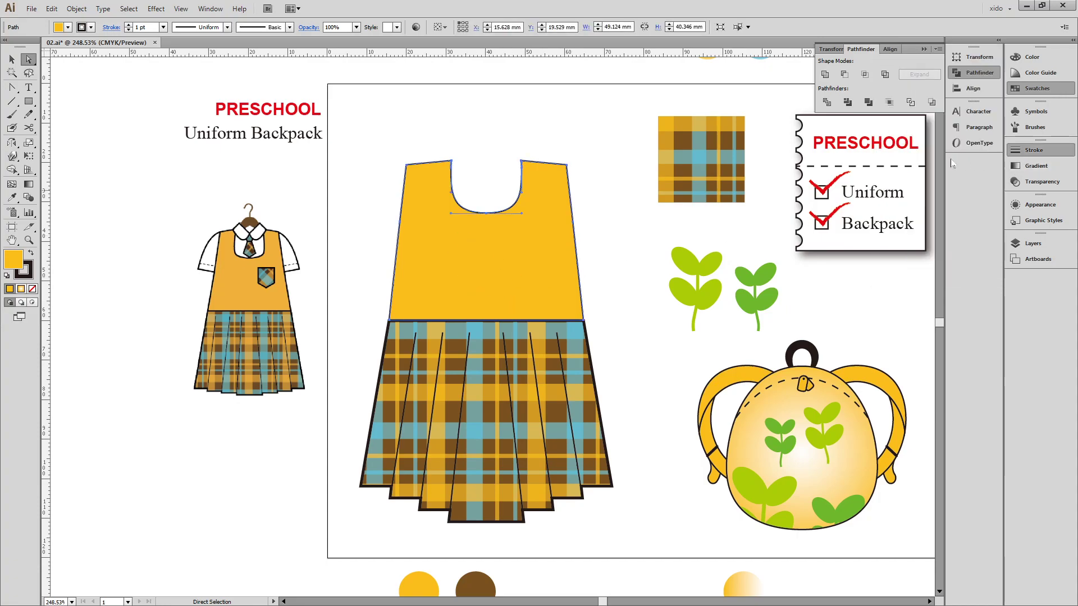
pyautogui.click(916, 155)
pyautogui.click(655, 360)
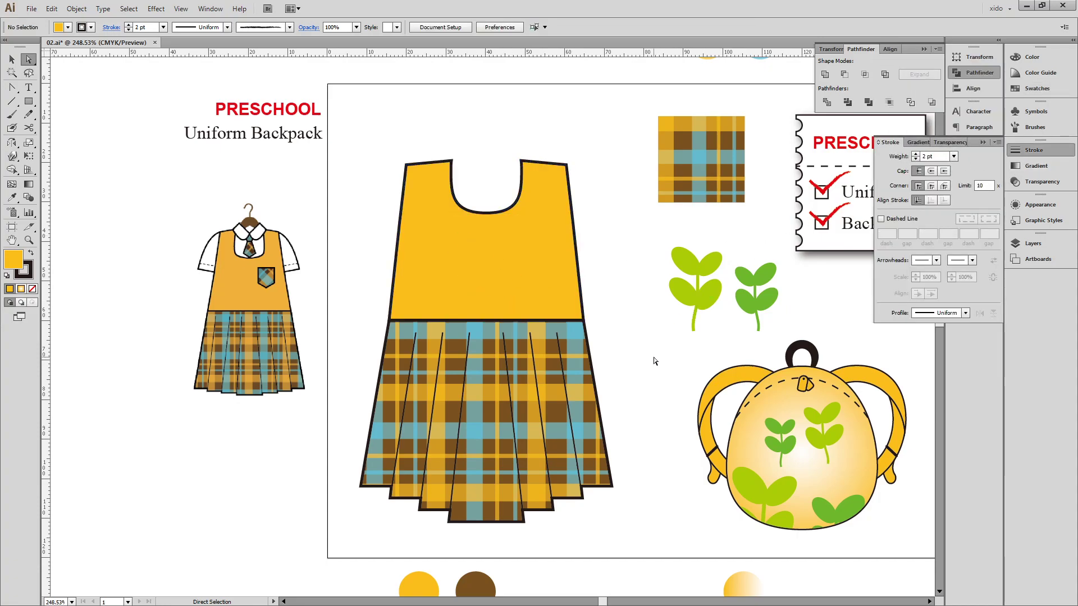
# - Draw a yellow hexagon with a 2 pt outline beside the reference uniform's hanger, about 14.3 × 16.6 mm, with a corner pointing up
pyautogui.press('v')
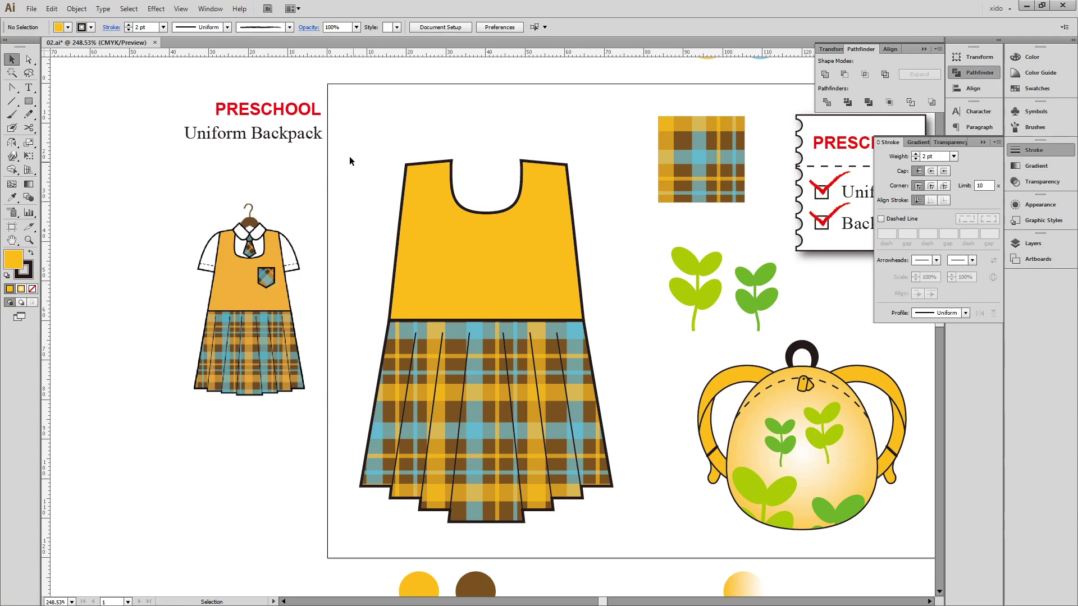
pyautogui.moveTo(152, 123); pyautogui.dragTo(582, 353)
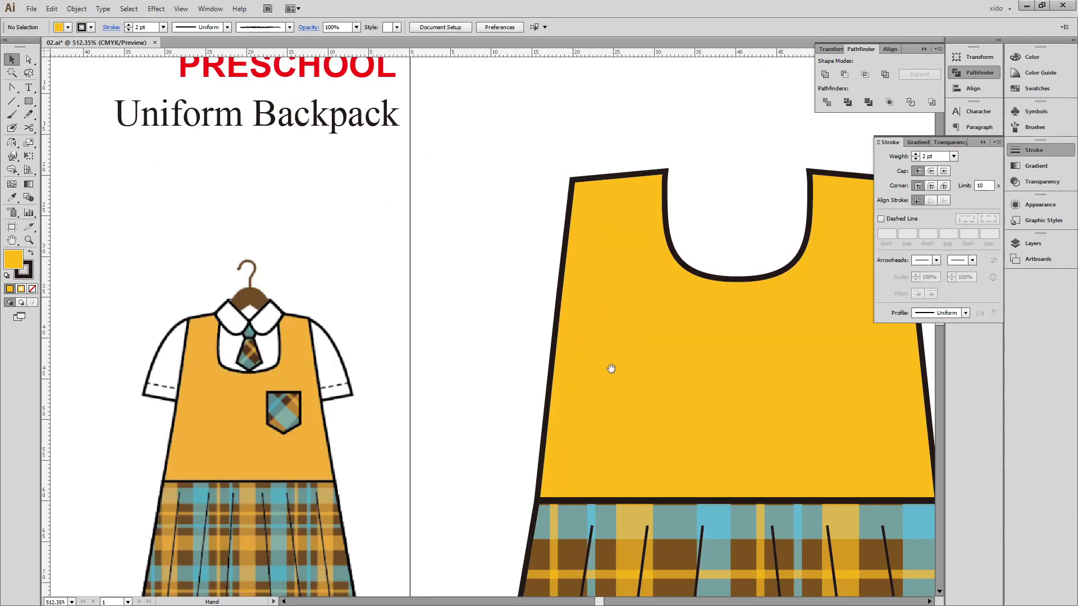
pyautogui.moveTo(327, 412); pyautogui.dragTo(284, 395)
pyautogui.moveTo(34, 108); pyautogui.dragTo(91, 148)
pyautogui.moveTo(305, 213)
pyautogui.mouseDown()
pyautogui.moveTo(358, 256)
pyautogui.moveTo(348, 298)
pyautogui.moveTo(247, 285)
pyautogui.mouseUp()
pyautogui.press('v')
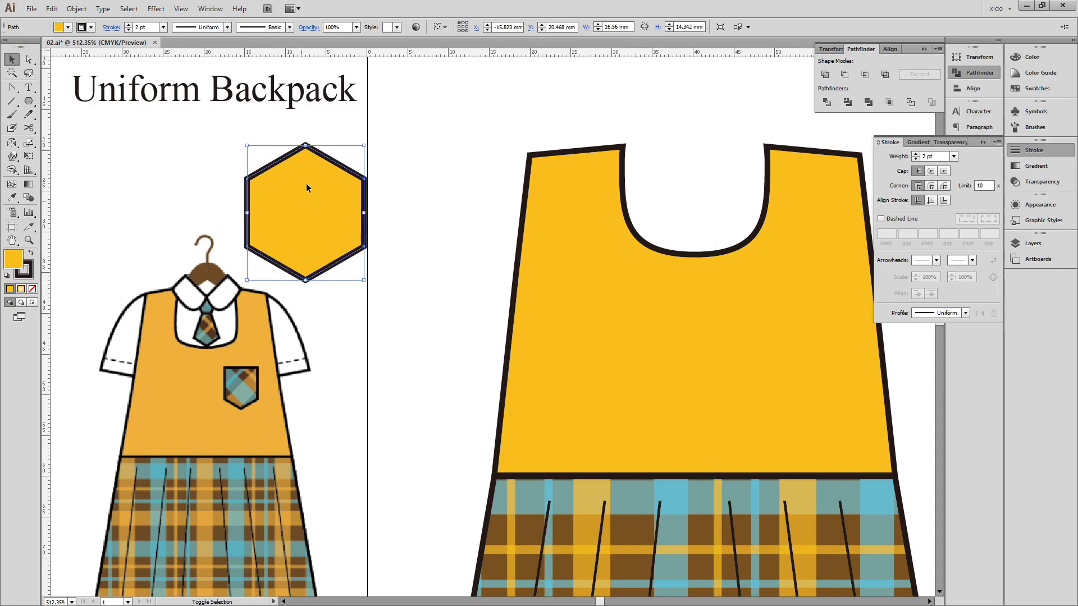
# - Delete the hexagon's uppermost anchor point to form a flat-topped pocket with a pointed bottom
pyautogui.press('p')
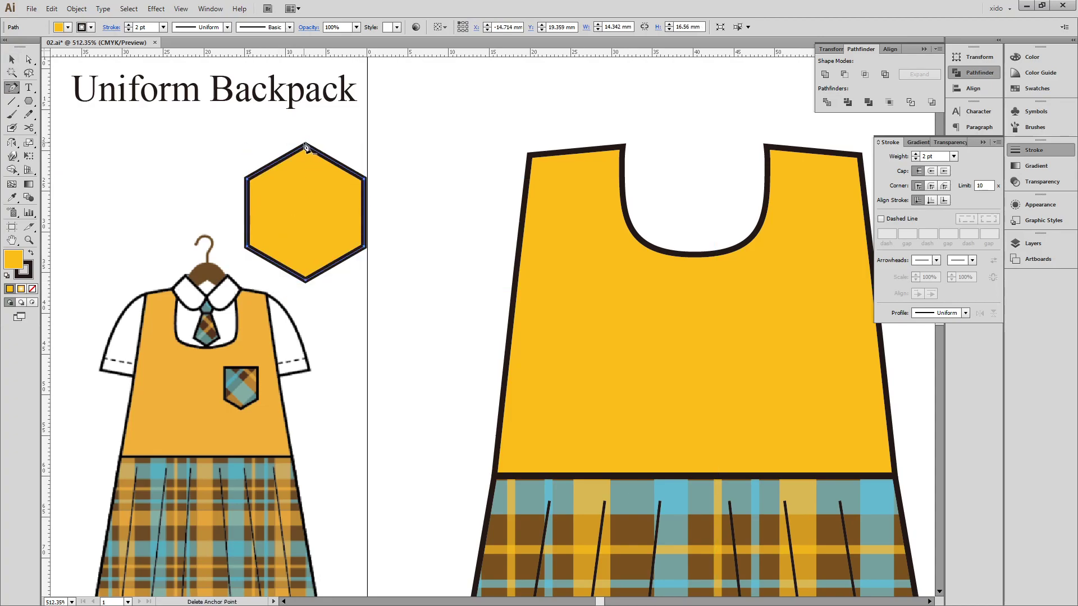
pyautogui.click(306, 146)
pyautogui.press('v')
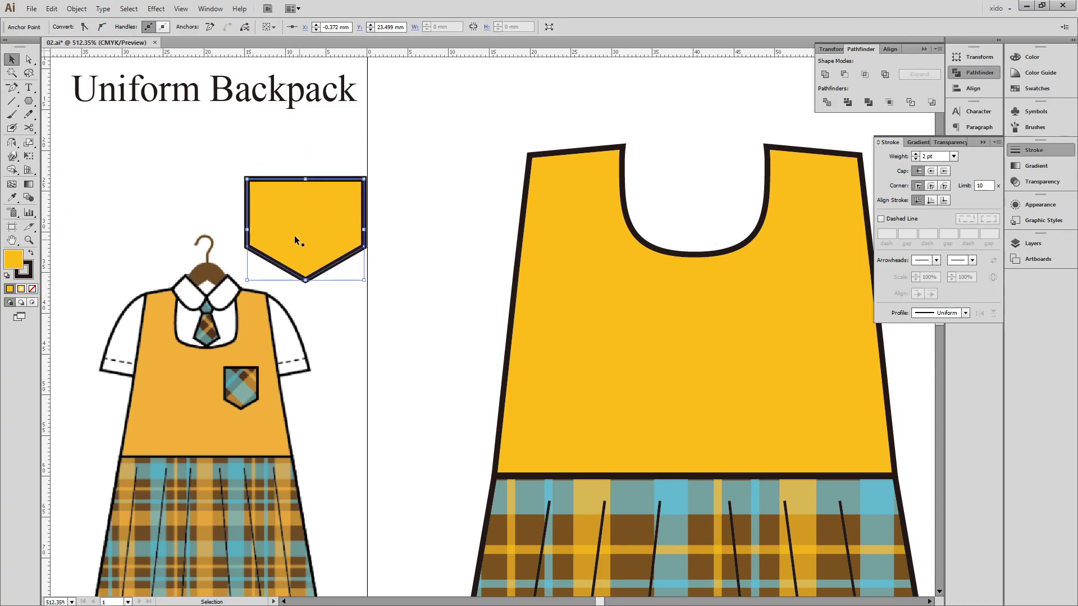
# - Narrow the pocket to 8.951 × 12.42 mm on the bodice's right-hand chest and fill it with the skirt's plaid pattern
pyautogui.moveTo(246, 229); pyautogui.dragTo(795, 276)
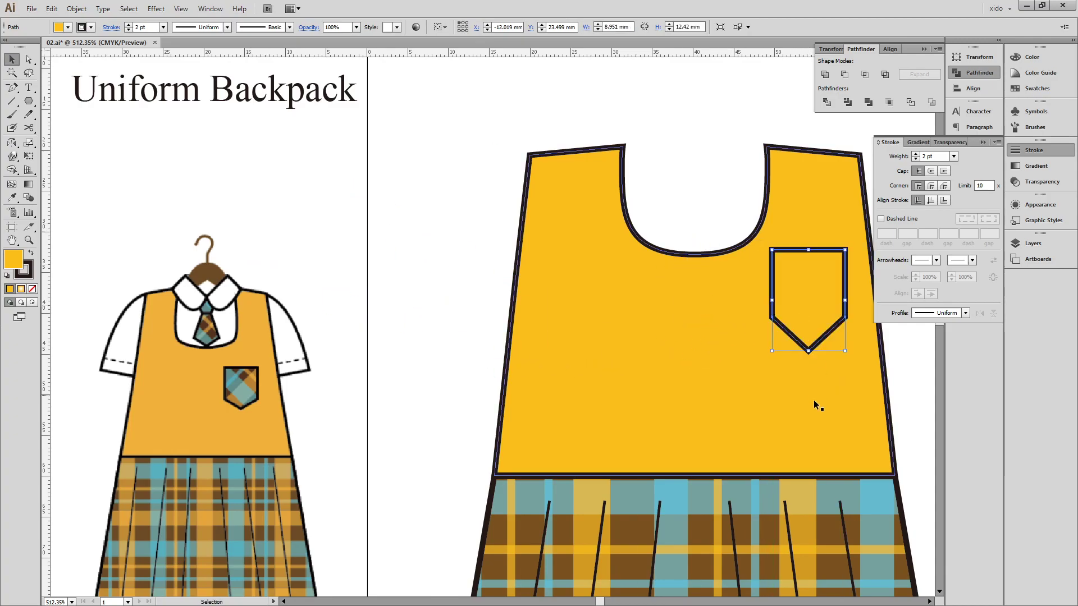
pyautogui.press('i')
pyautogui.click(826, 492)
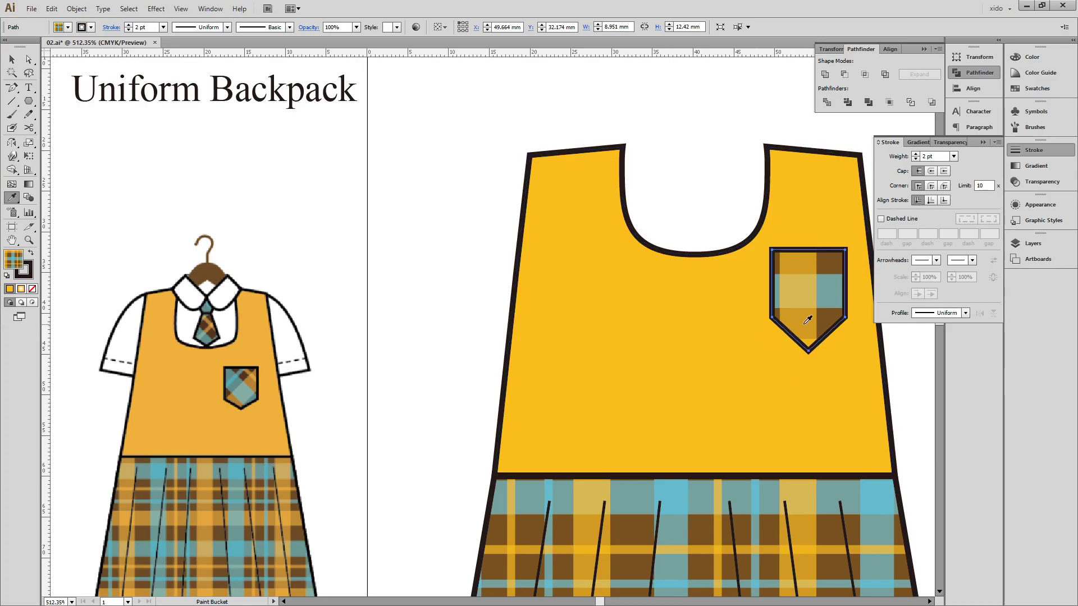
# - Set up a uniform Scale for the pocket that transforms patterns but not objects, with the preview on
pyautogui.hotkey('ctrl', 'space')
pyautogui.moveTo(757, 228); pyautogui.dragTo(908, 423)
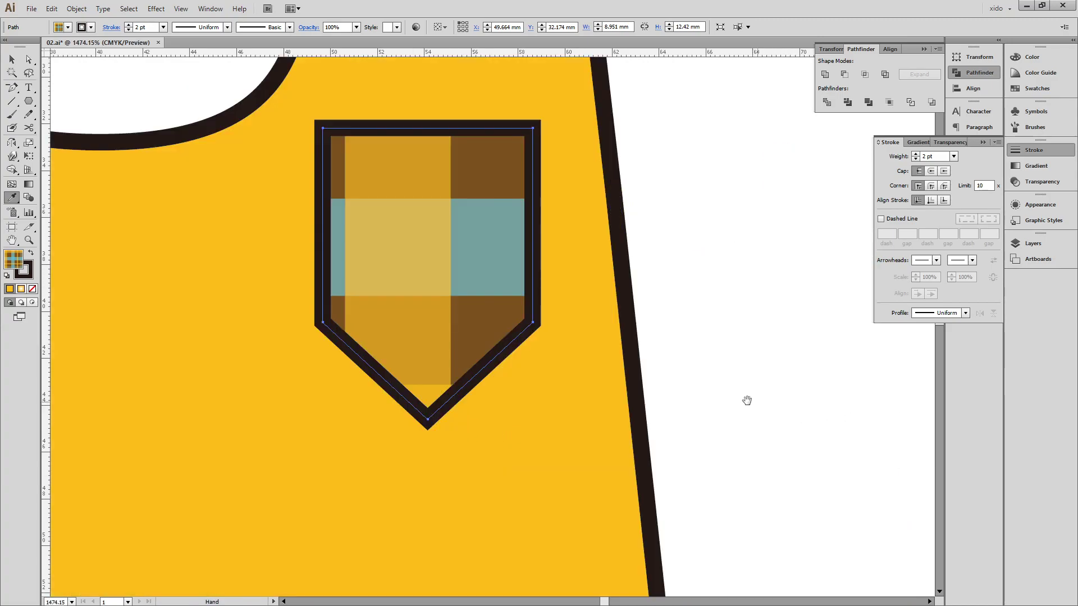
pyautogui.doubleClick(29, 143)
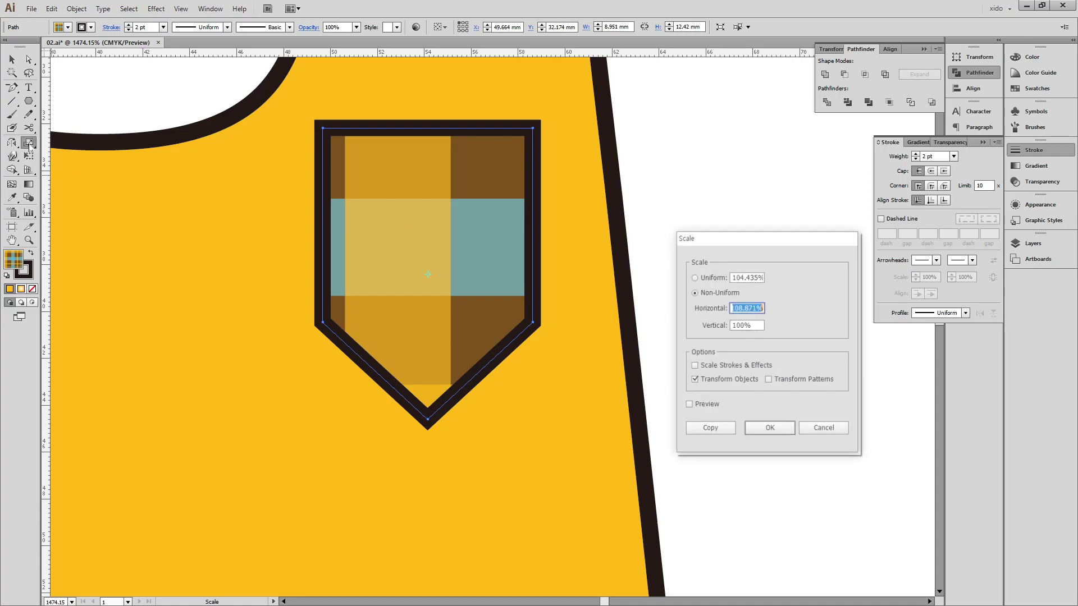
pyautogui.moveTo(702, 244); pyautogui.dragTo(580, 168)
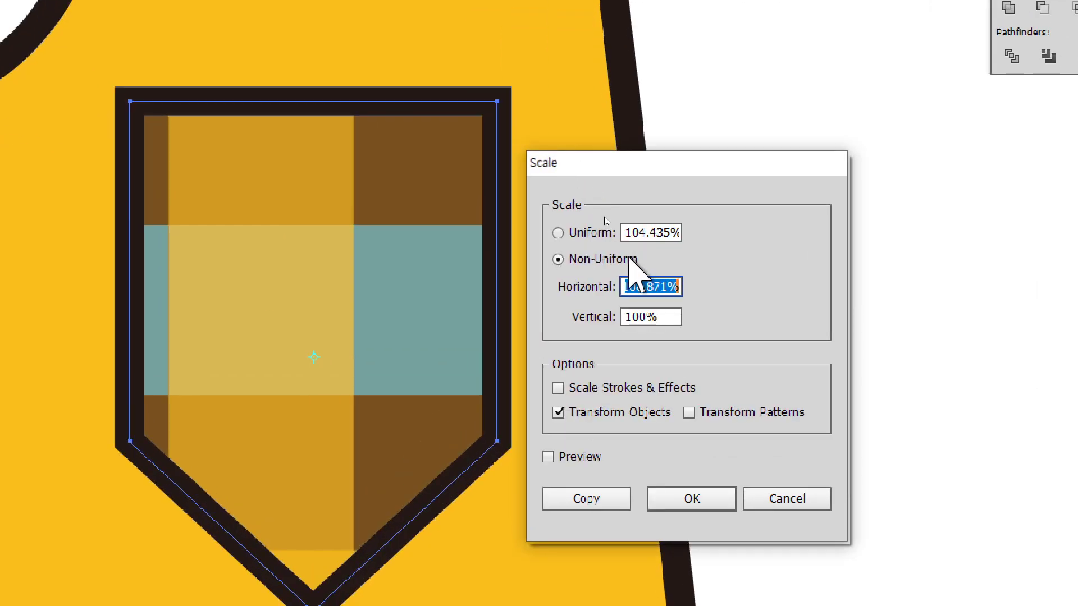
pyautogui.click(568, 203)
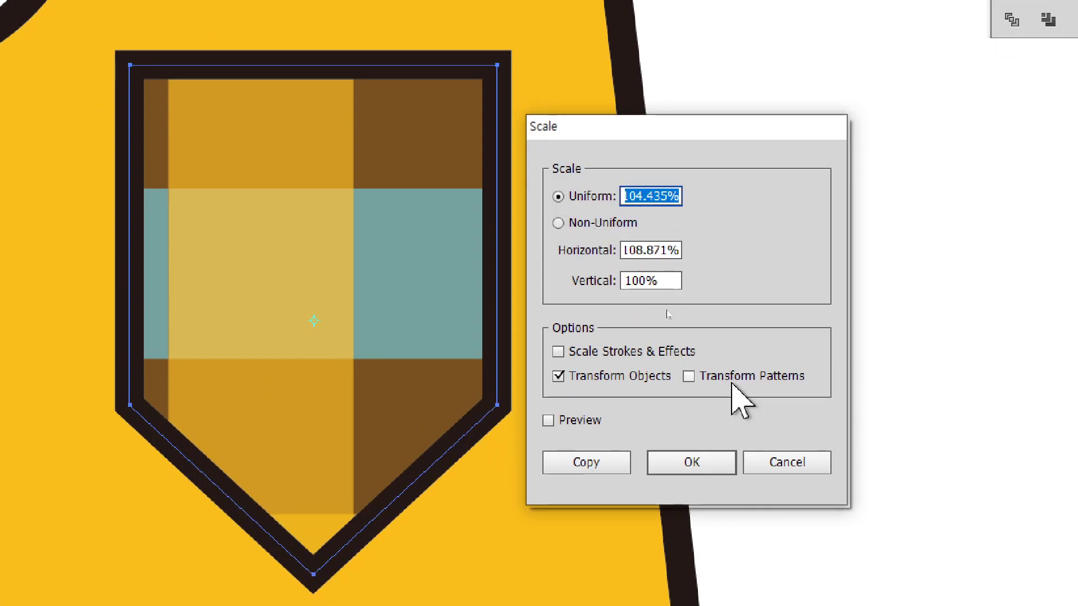
pyautogui.click(621, 376)
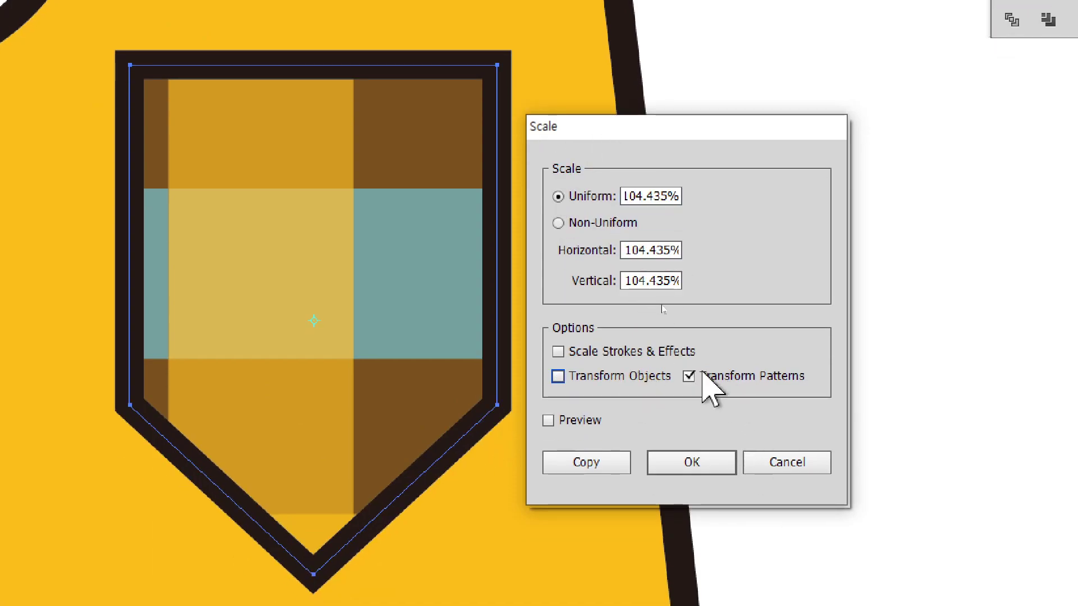
pyautogui.click(590, 424)
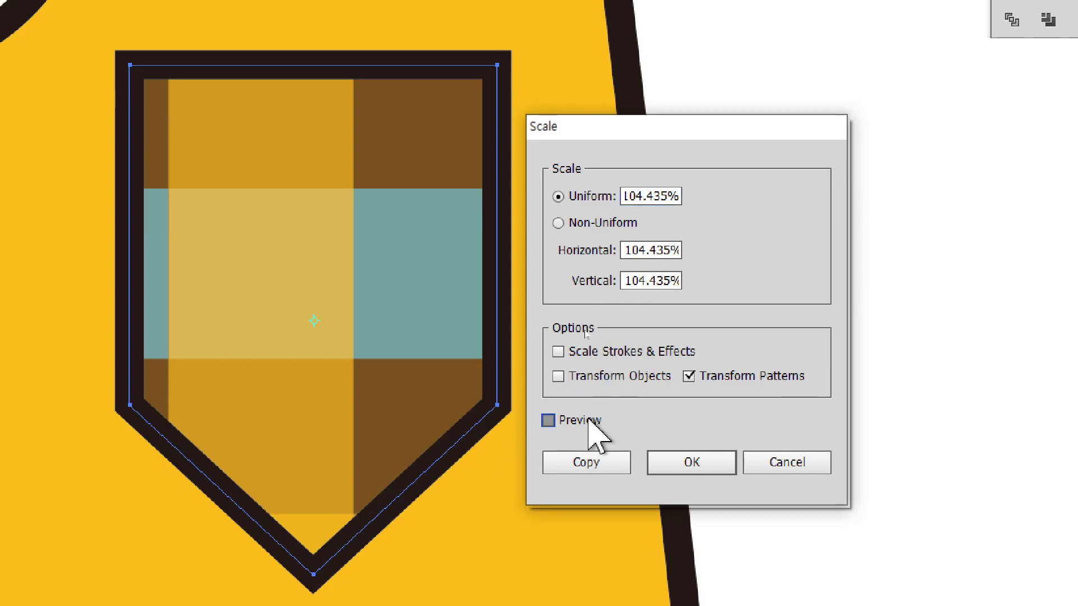
# - Scale the pocket's plaid pattern uniformly to 60%
pyautogui.doubleClick(650, 196)
pyautogui.hotkey('shift', 'Down')
pyautogui.hotkey('shift', 'Down')
pyautogui.hotkey('shift', 'Down')
pyautogui.hotkey('shift', 'Down')
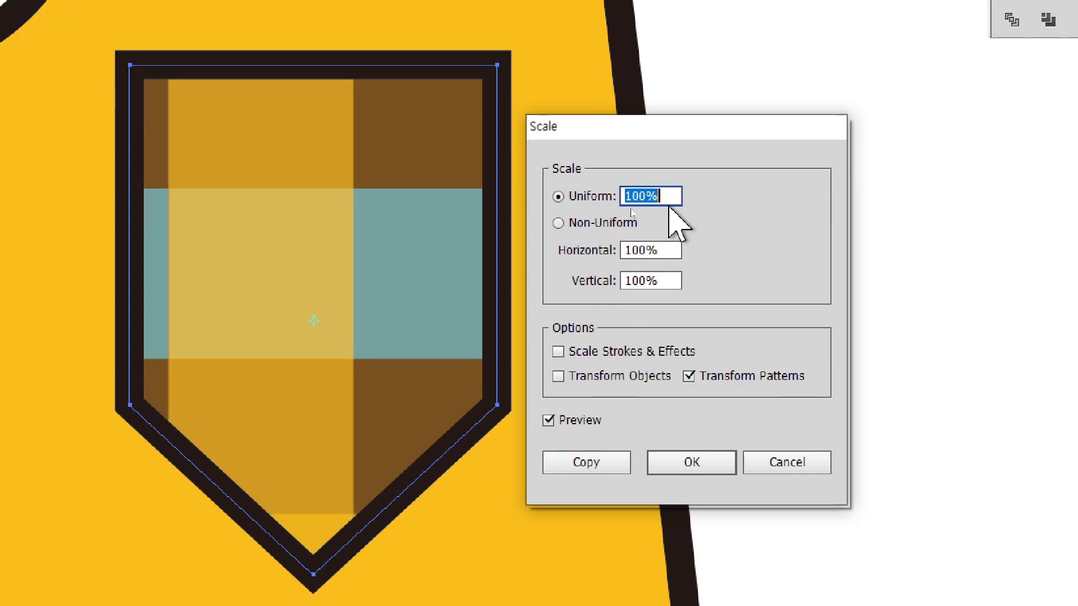
pyautogui.hotkey('shift', 'Down')
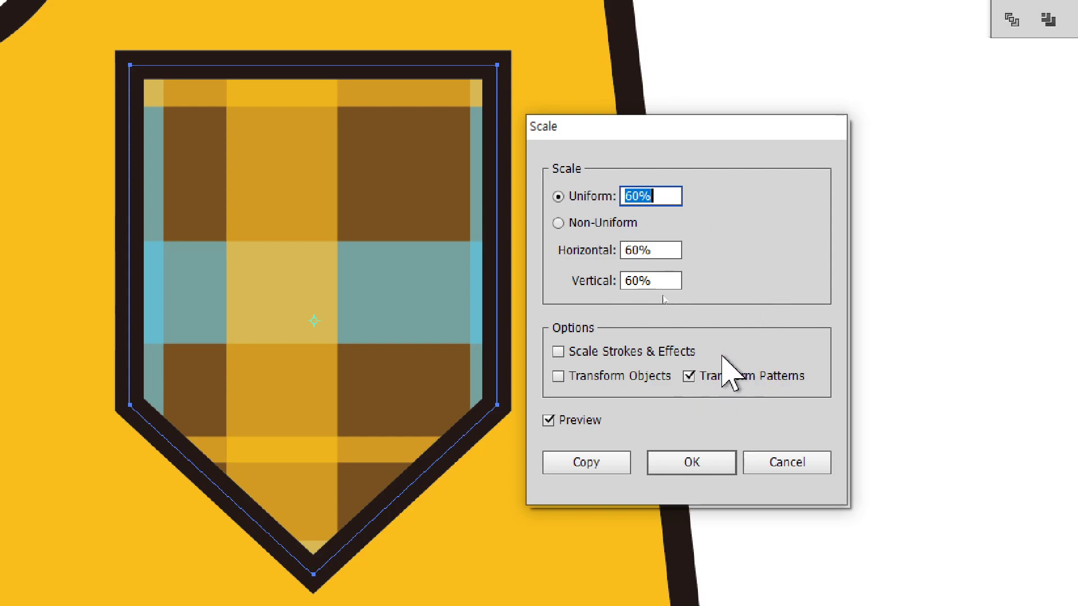
pyautogui.click(718, 462)
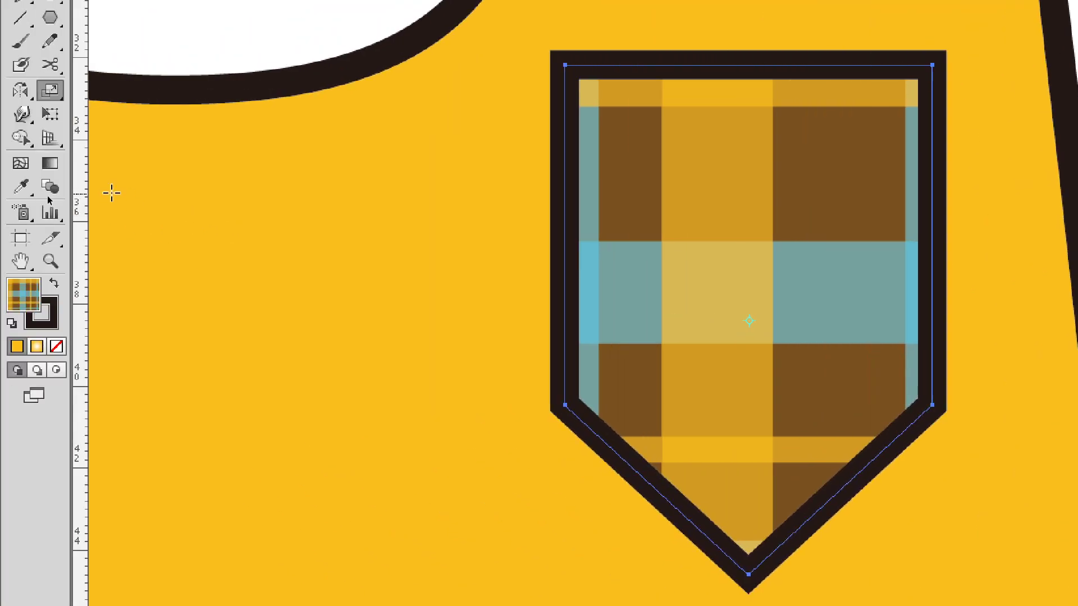
# - Rotate the pocket's plaid pattern by 45°, transforming only the pattern and not the object
pyautogui.moveTo(23, 91); pyautogui.dragTo(105, 92)
pyautogui.doubleClick(22, 91)
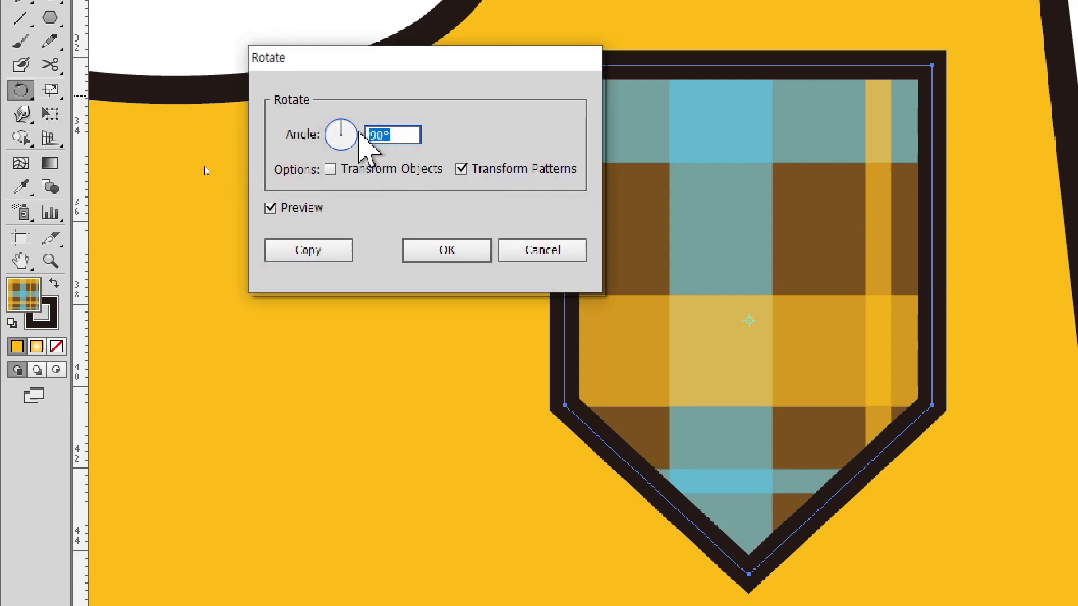
pyautogui.click(351, 125)
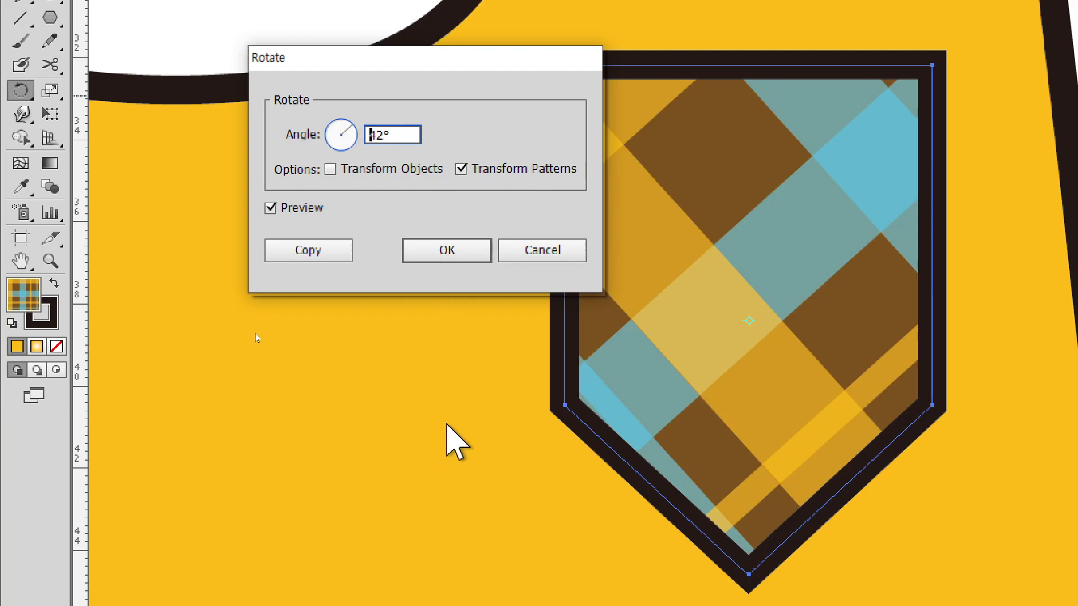
pyautogui.press('Up')
pyautogui.press('Up')
pyautogui.press('Up')
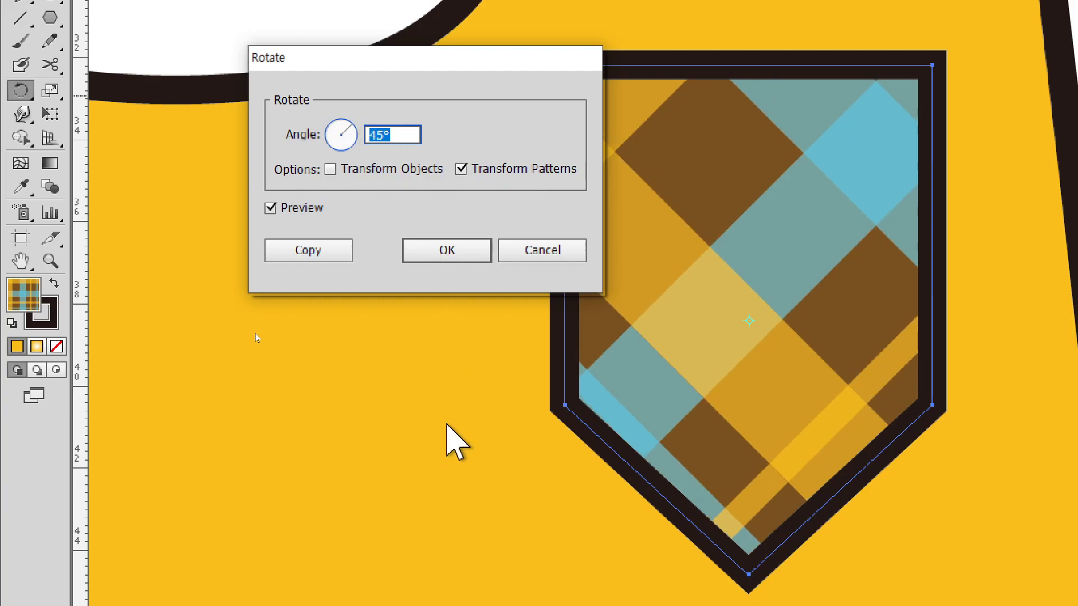
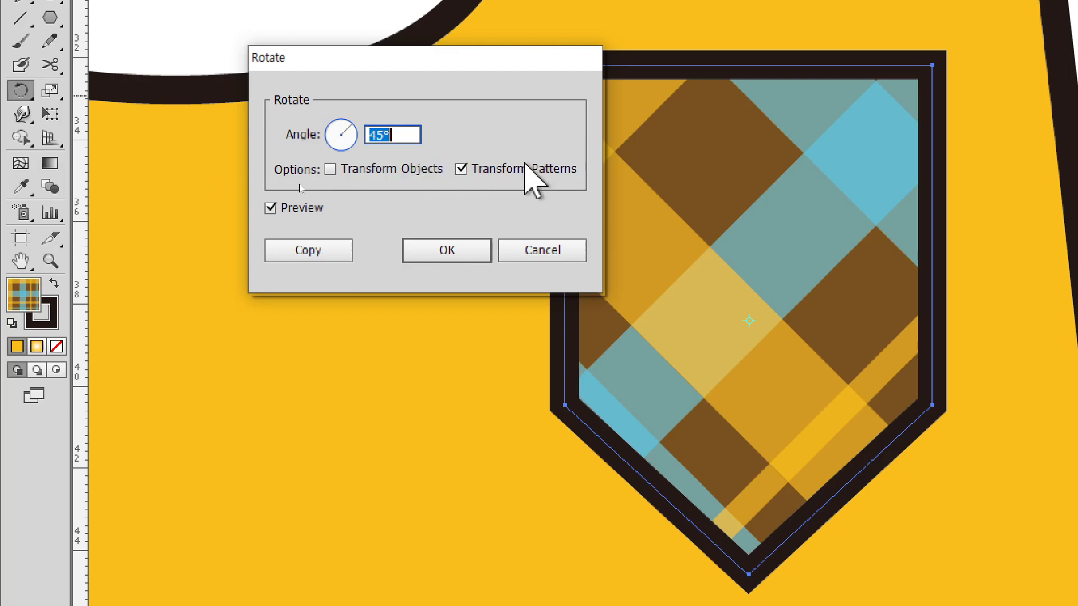
pyautogui.click(447, 251)
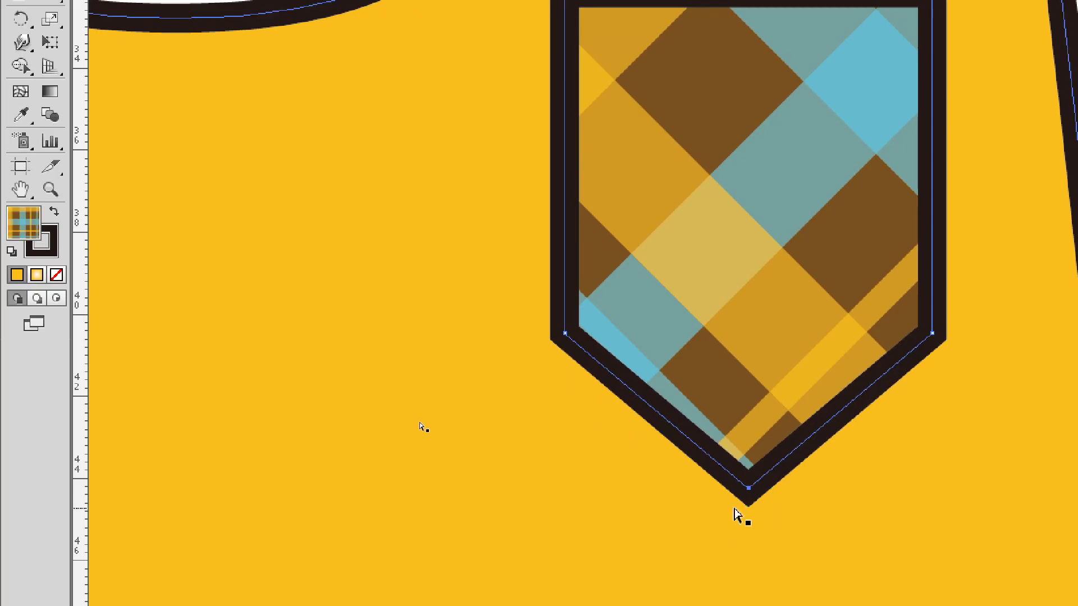
# - Lower the pocket's pointed tip slightly, then shorten the pocket by moving its upper edge down
pyautogui.hotkey('shift', 'Down')
pyautogui.hotkey('ctrl', '-')
pyautogui.hotkey('ctrl', '-')
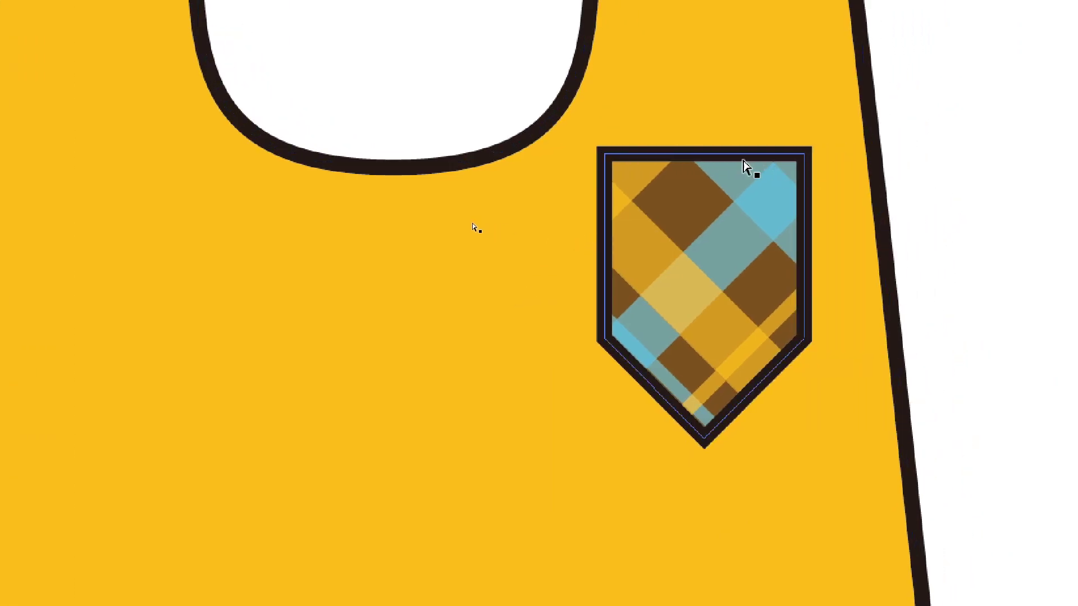
pyautogui.moveTo(759, 155); pyautogui.dragTo(724, 184)
pyautogui.click(978, 269)
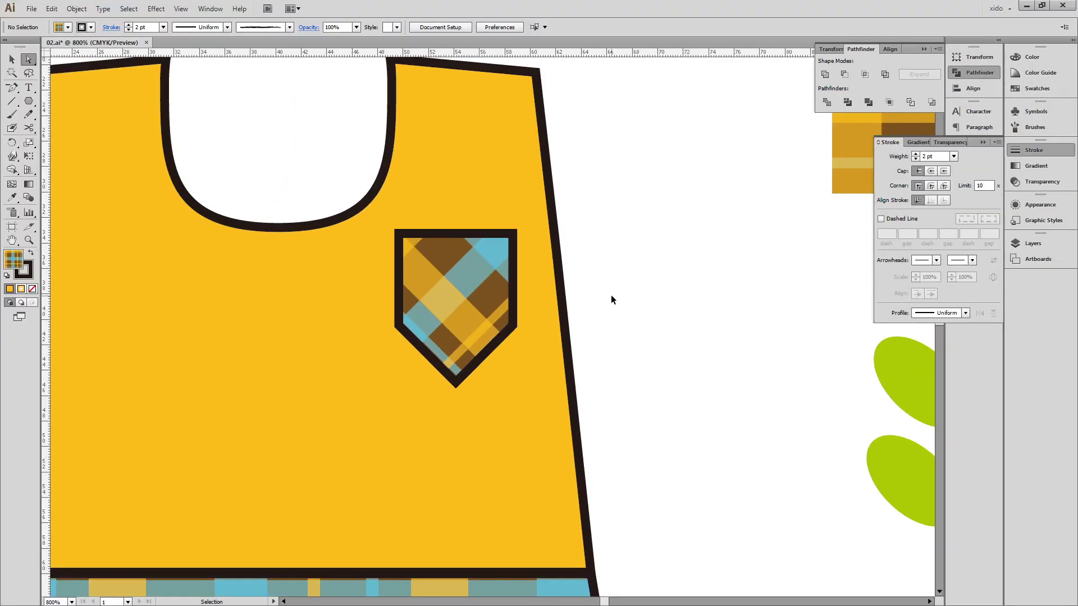
# - Raise the pocket's bottom anchor point to form a shallower point like the one on the reference uniform
pyautogui.hotkey('ctrl', '-')
pyautogui.hotkey('ctrl', '-')
pyautogui.hotkey('ctrl', '-')
pyautogui.hotkey('ctrl', '-')
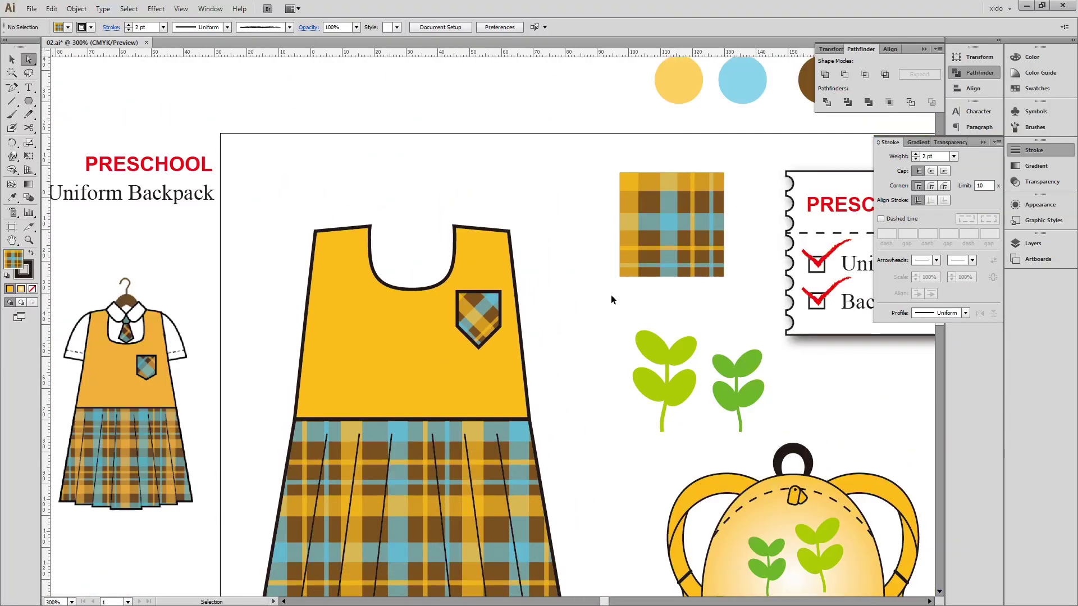
pyautogui.moveTo(199, 229); pyautogui.dragTo(581, 432)
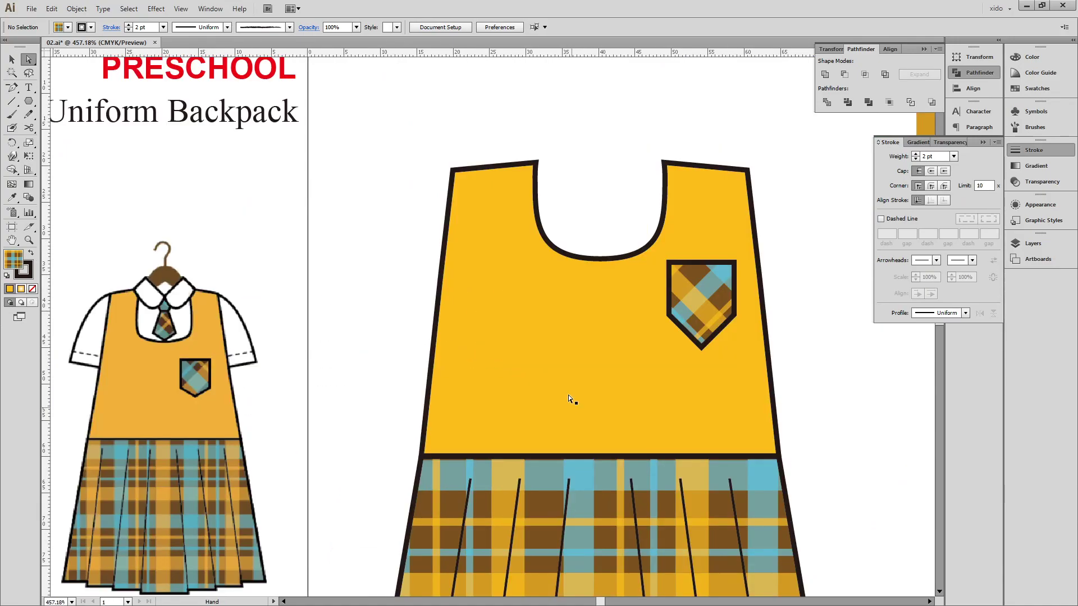
pyautogui.click(701, 347)
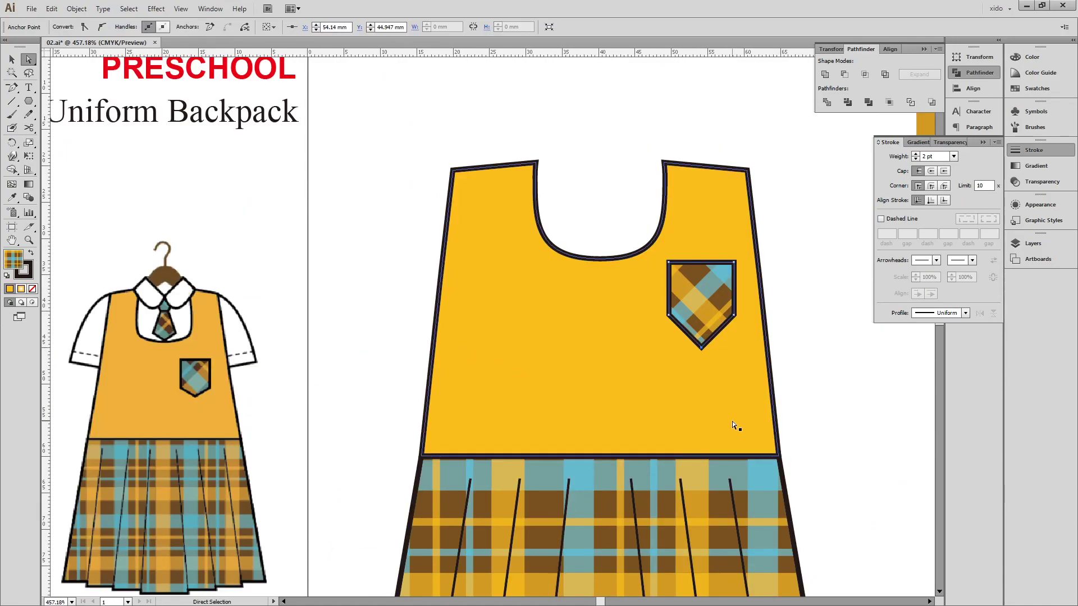
pyautogui.press('Up')
pyautogui.press('Up')
pyautogui.press('Up')
pyautogui.press('Up')
pyautogui.press('Up')
pyautogui.press('Up')
pyautogui.press('Down')
pyautogui.press('v')
pyautogui.click(816, 410)
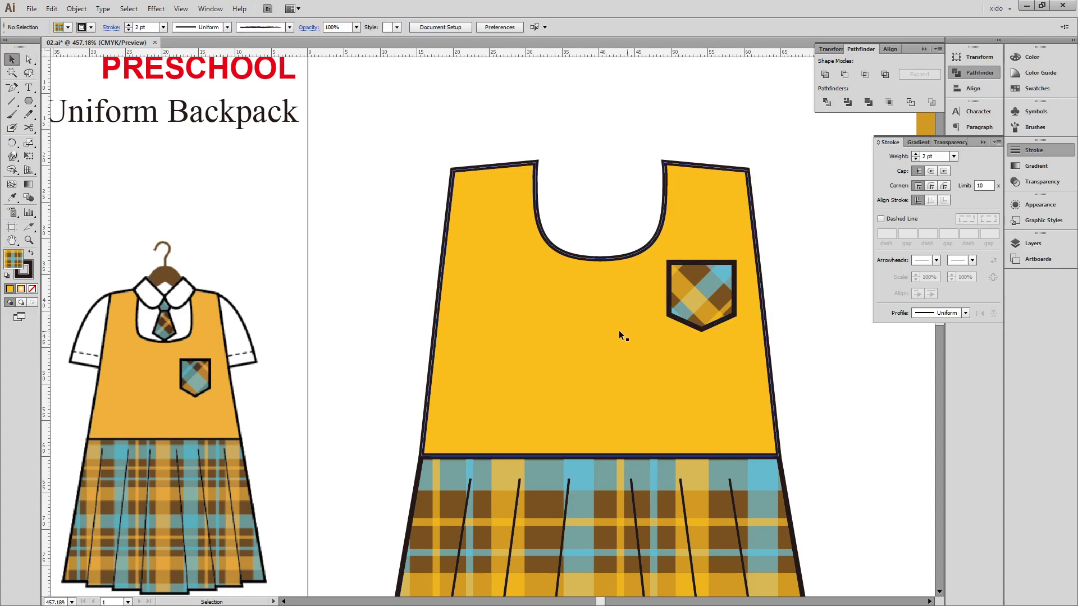
# - Draw a rectangle about 16 × 6 mm above the reference uniform and give it the default white fill and black 1 pt stroke
pyautogui.moveTo(456, 348); pyautogui.dragTo(533, 349)
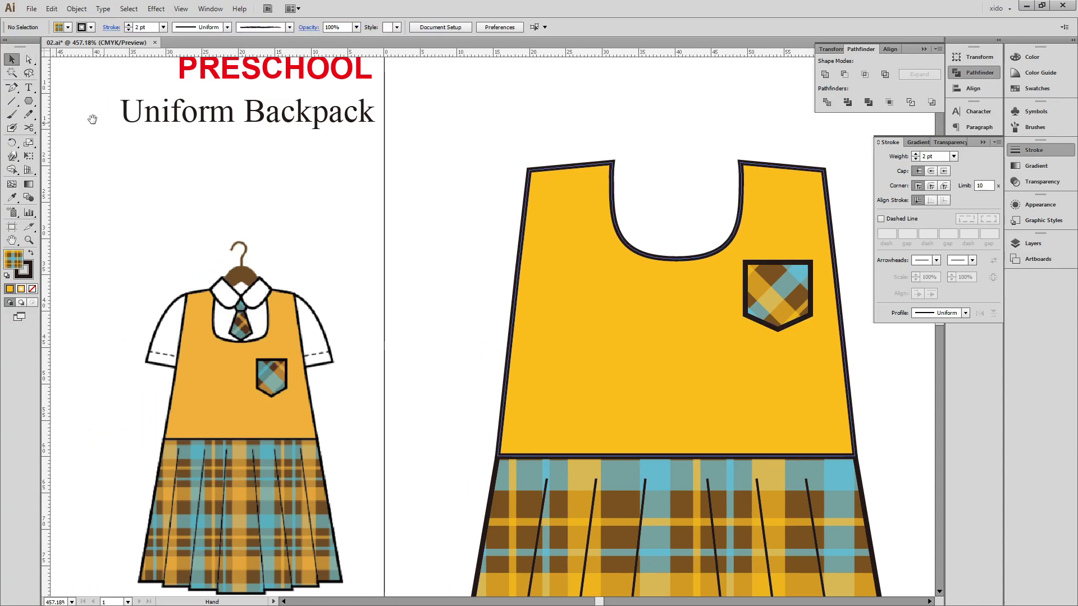
pyautogui.click(29, 101)
pyautogui.click(87, 101)
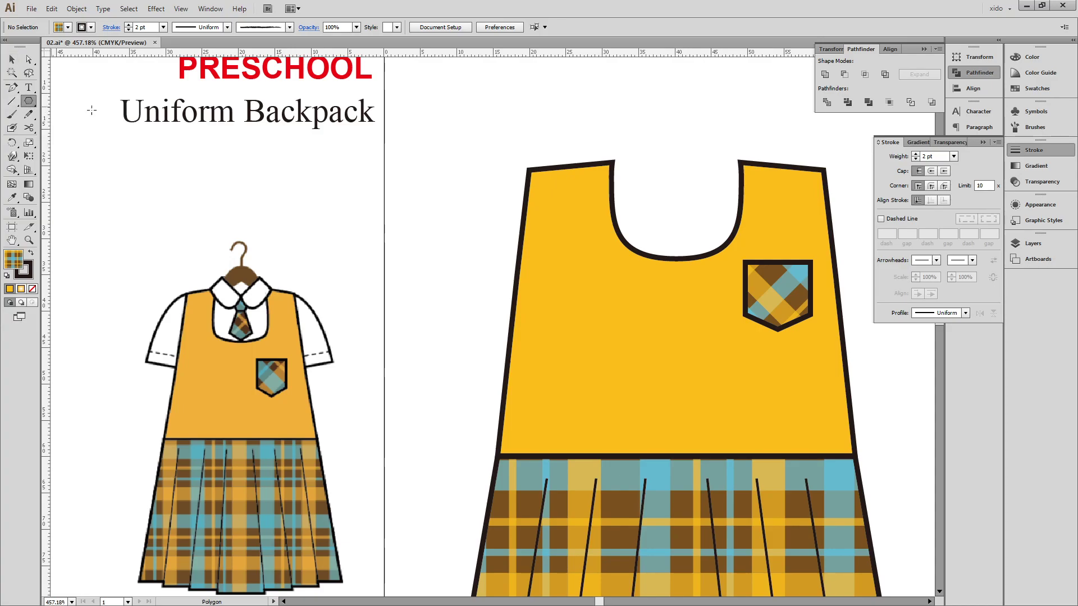
pyautogui.moveTo(359, 190)
pyautogui.mouseDown()
pyautogui.moveTo(489, 240)
pyautogui.moveTo(362, 238)
pyautogui.mouseUp()
pyautogui.press('d')
# - Move the rectangle's upper-left anchor inward and convert it to a smooth point, extending its curve into a rounded left end
pyautogui.press('v')
pyautogui.press('a')
pyautogui.moveTo(271, 192); pyautogui.dragTo(296, 194)
pyautogui.click(102, 26)
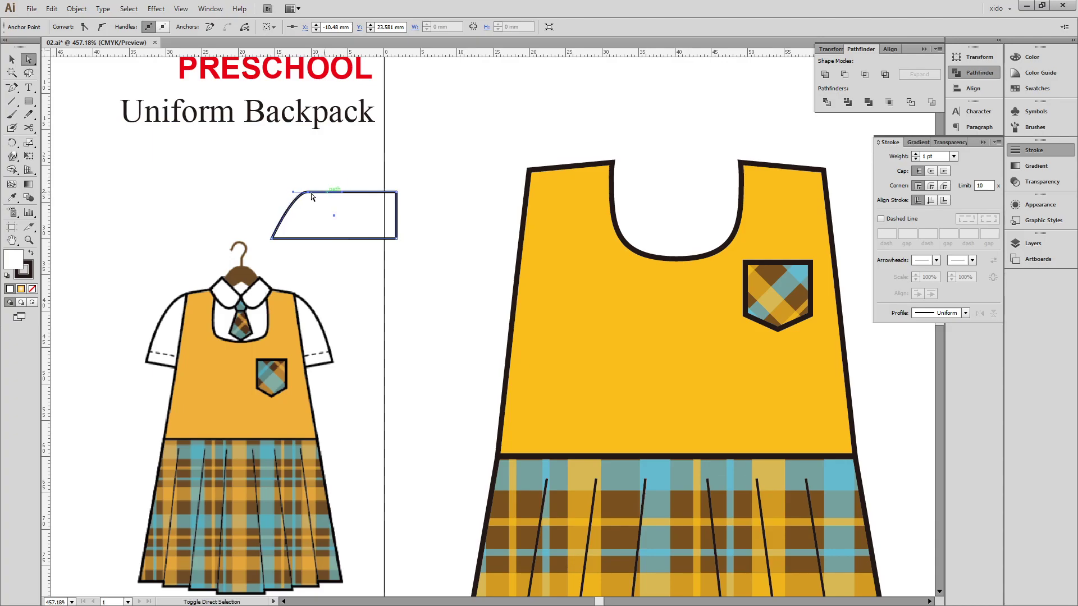
pyautogui.moveTo(280, 195); pyautogui.dragTo(302, 196)
pyautogui.press('v')
pyautogui.click(375, 259)
# - Shorten the rounded shape from its square right end and place it beside the bodice's left shoulder
pyautogui.press('a')
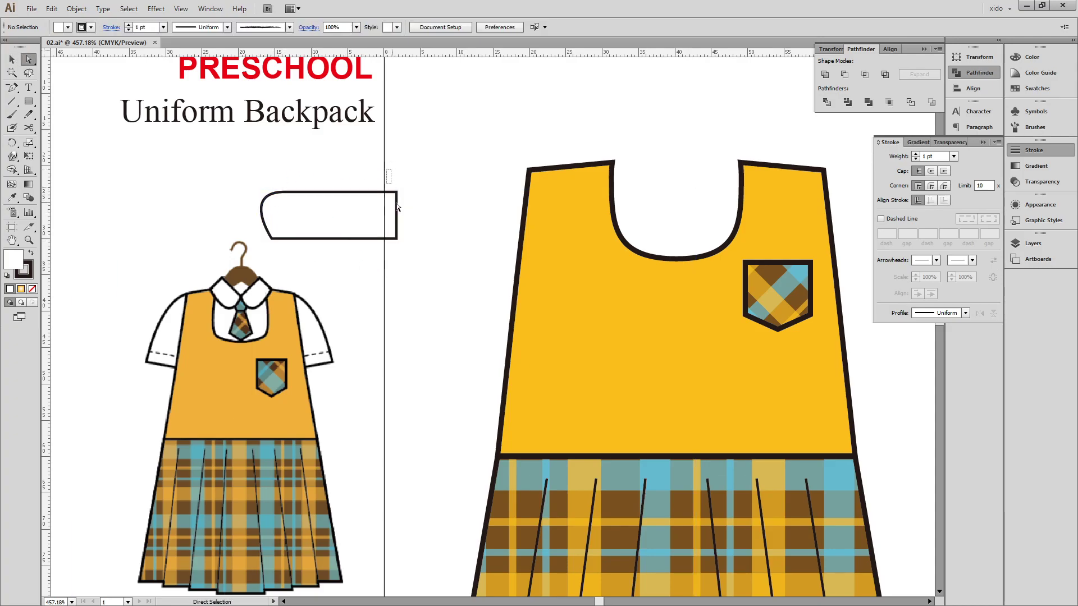
pyautogui.click(393, 193)
pyautogui.moveTo(395, 238); pyautogui.dragTo(455, 198)
pyautogui.click(383, 276)
pyautogui.click(470, 268)
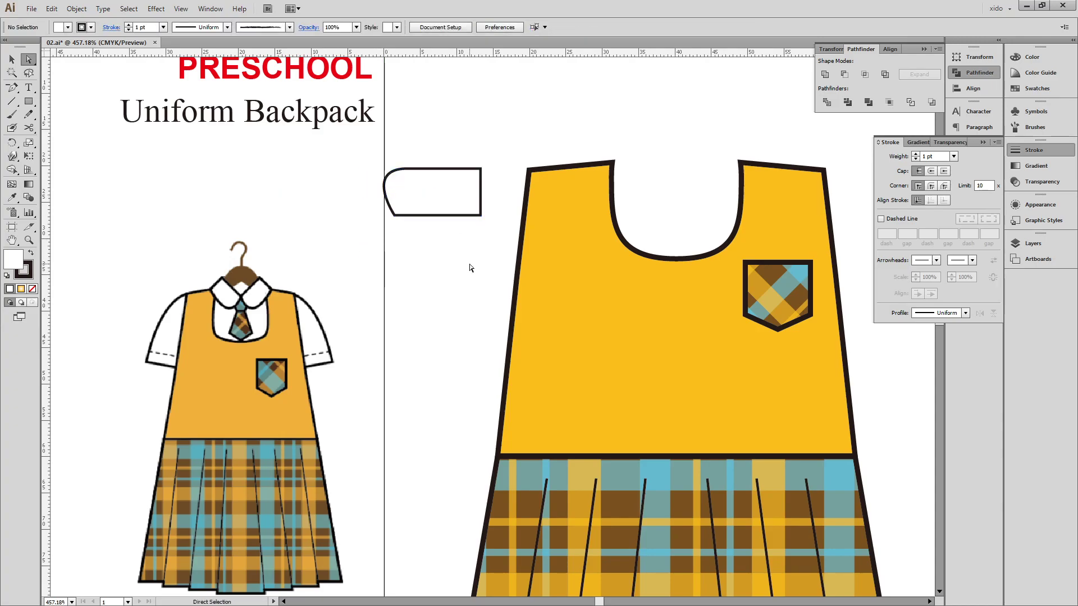